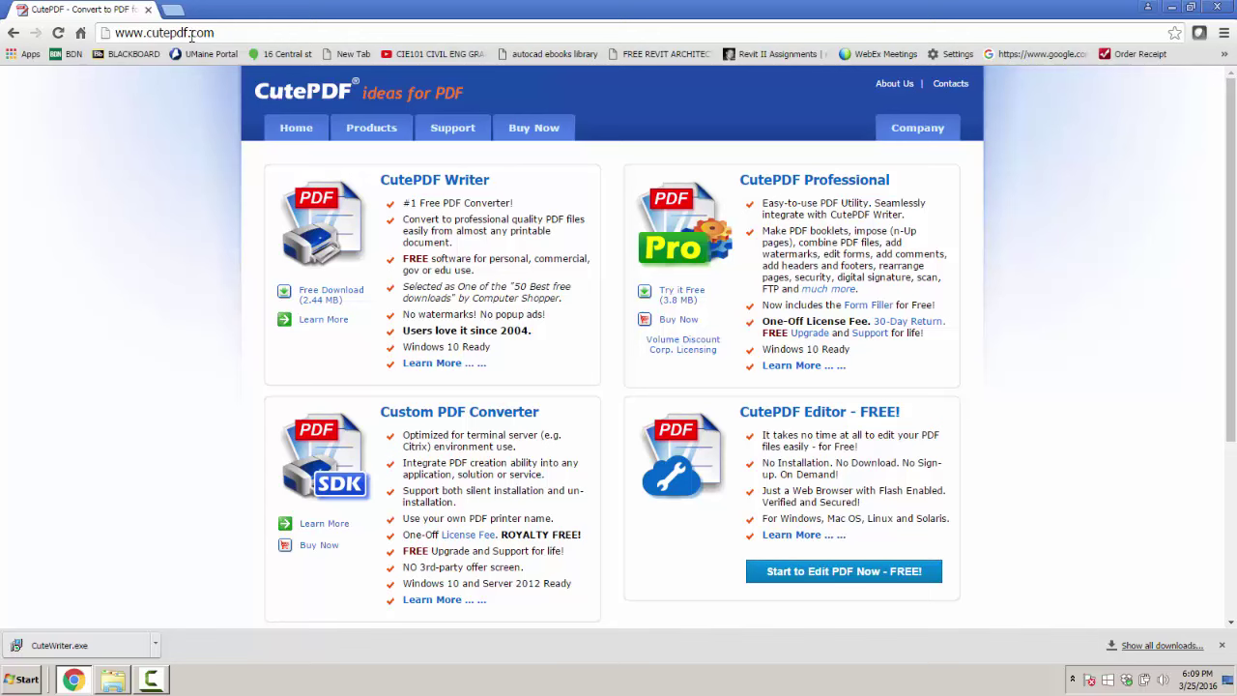
Close the browser and run CuteWriter.exe from the Downloads folder, allowing it past the security warning
{"action": "left_click", "coordinate": [1216, 9]}
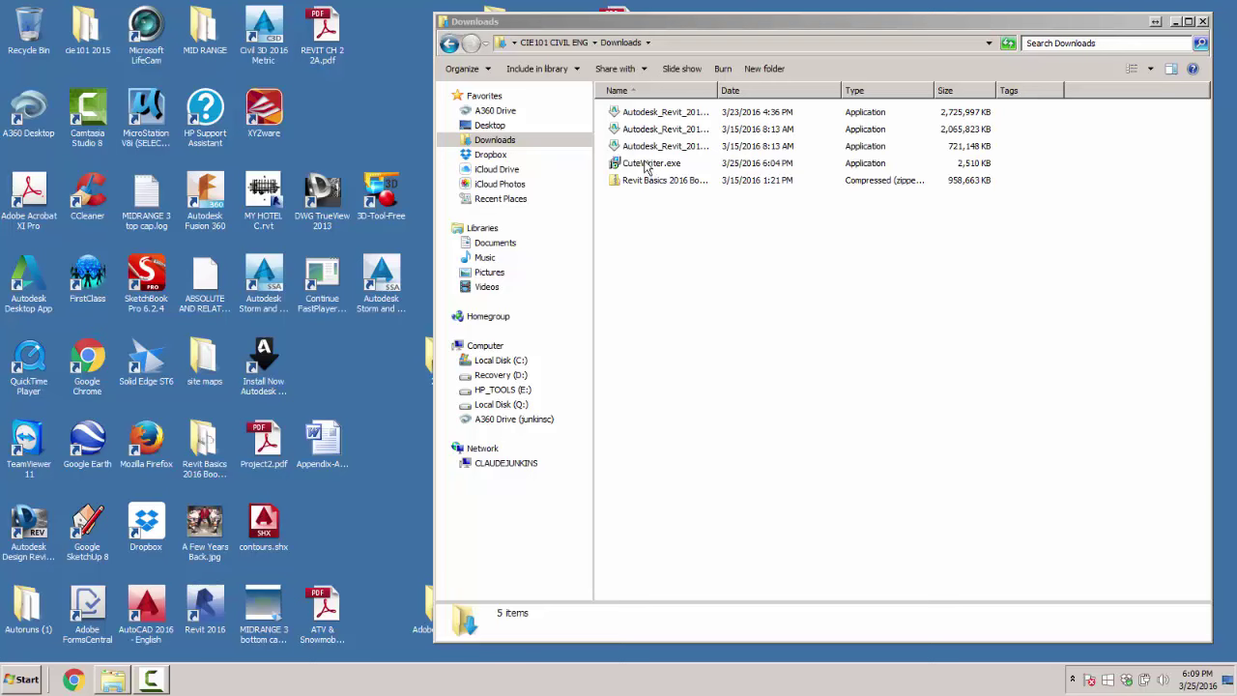
{"action": "left_click", "coordinate": [647, 169]}
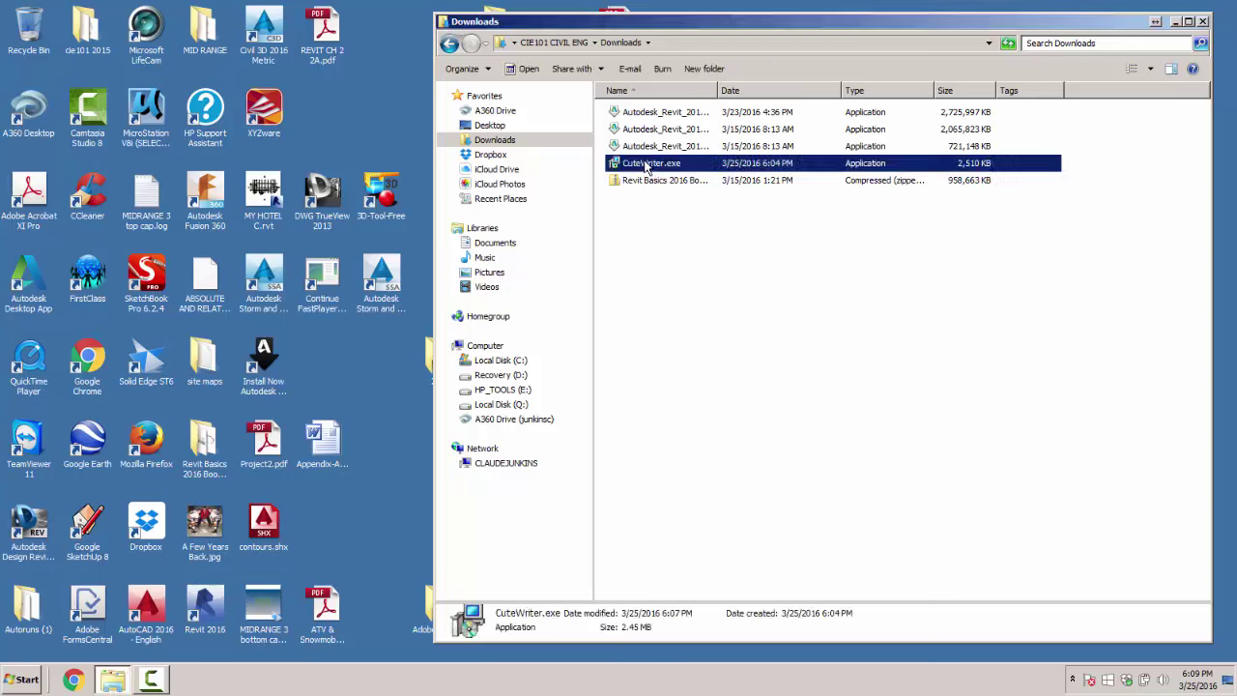
{"action": "double_click", "coordinate": [646, 168]}
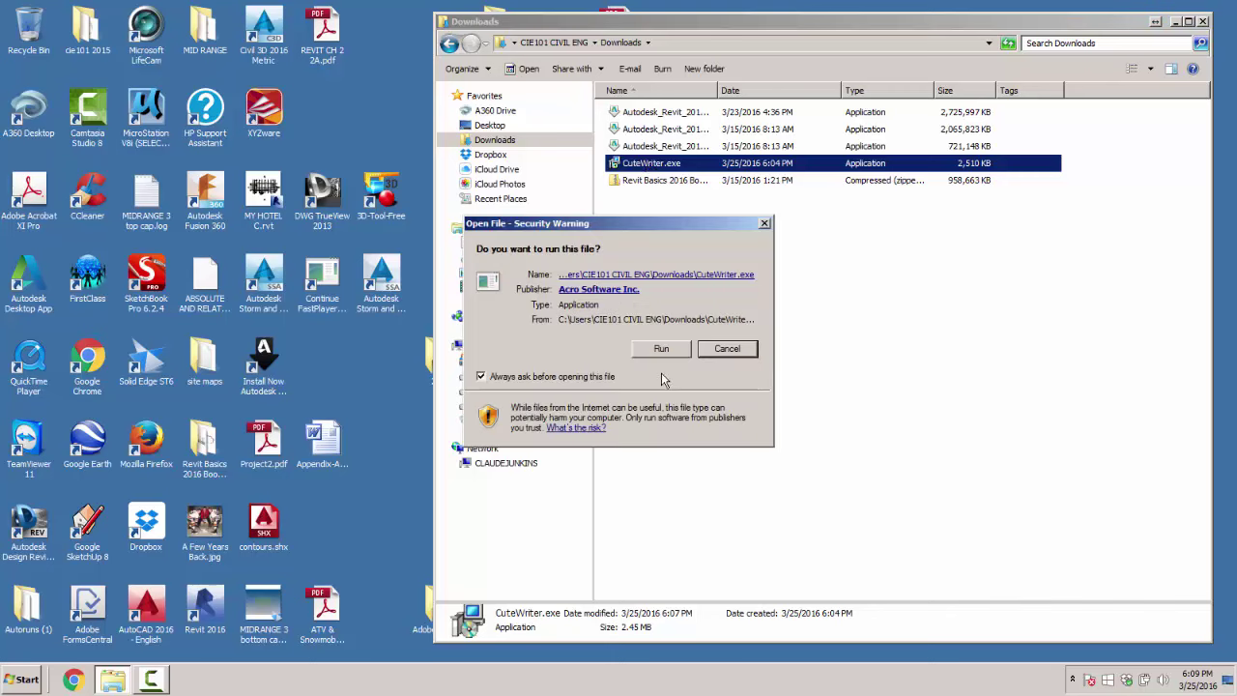
{"action": "left_click", "coordinate": [660, 349]}
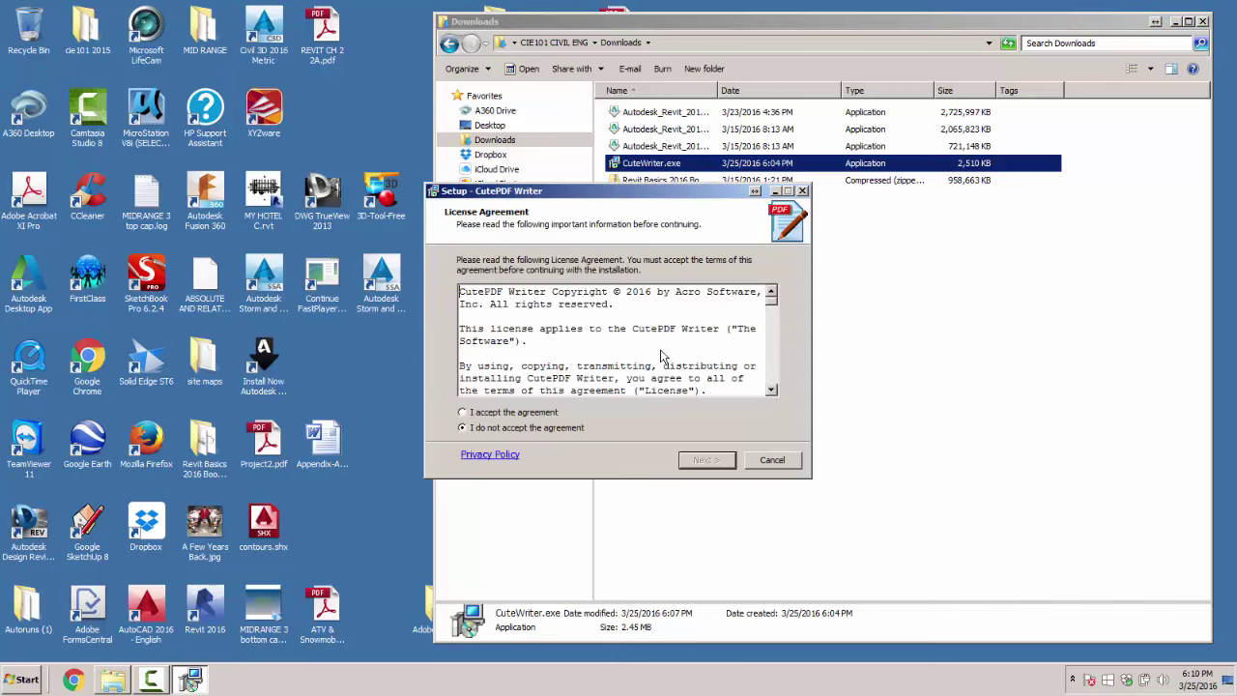
Accept the license agreement and start the CutePDF Writer installation
{"action": "left_click", "coordinate": [462, 412]}
{"action": "left_click", "coordinate": [707, 461]}
{"action": "left_click", "coordinate": [706, 461]}
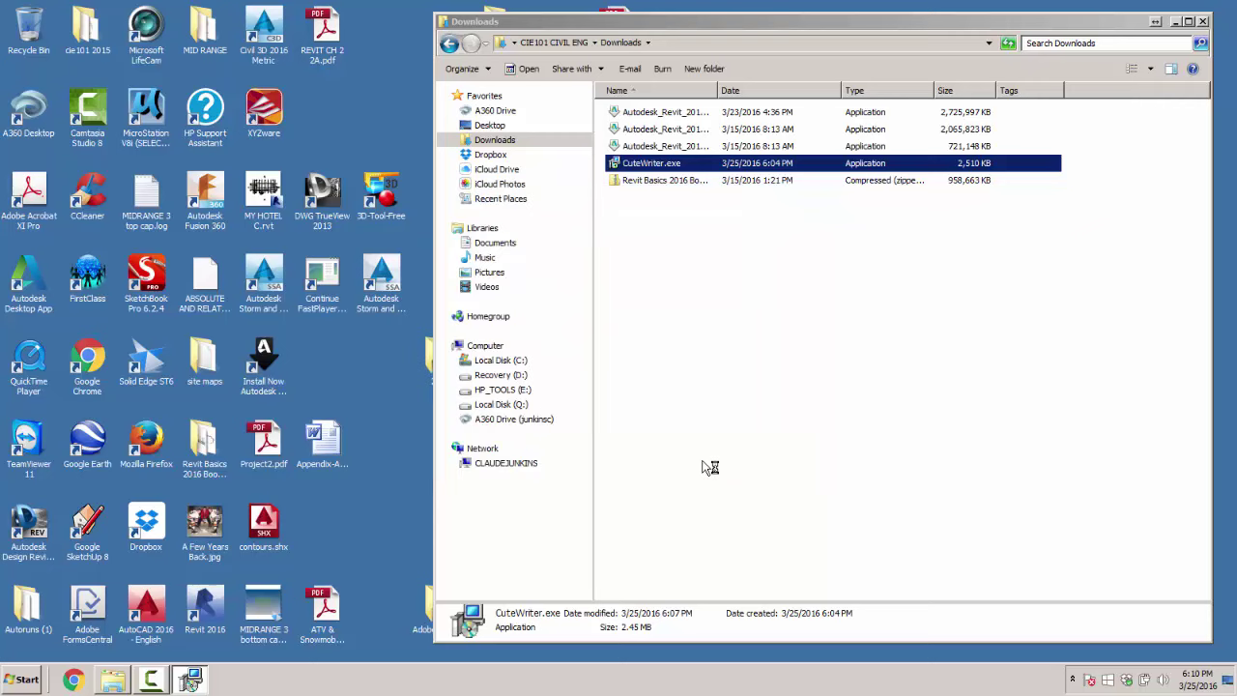
Close the Downloads window and try to bring the CutePDF Writer setup window to the front
{"action": "left_click", "coordinate": [1203, 21]}
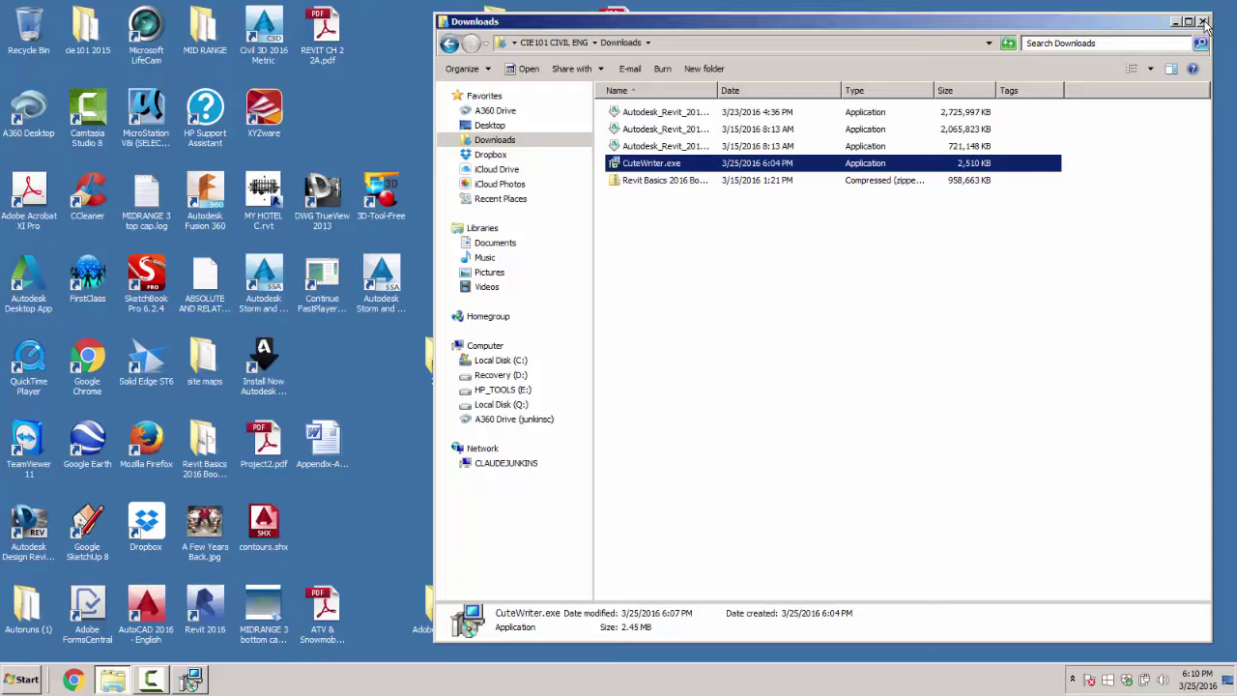
{"action": "left_click", "coordinate": [193, 682]}
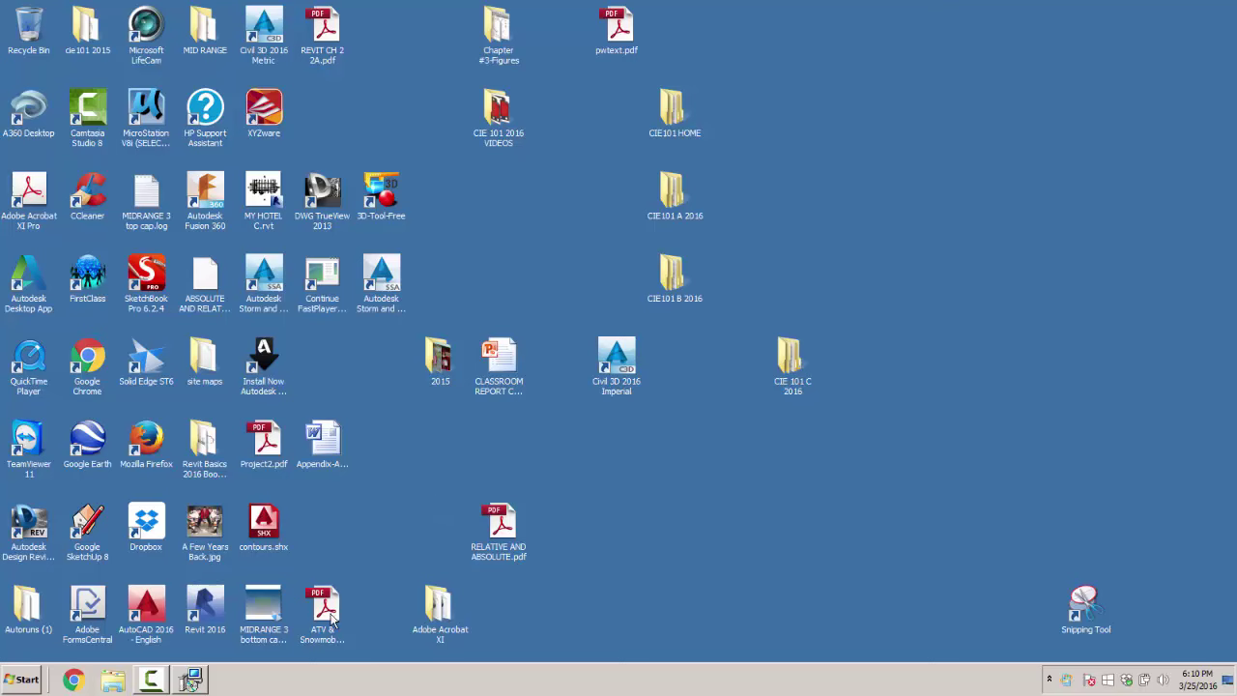
{"action": "mouse_move", "coordinate": [189, 683]}
{"action": "right_click", "coordinate": [194, 680]}
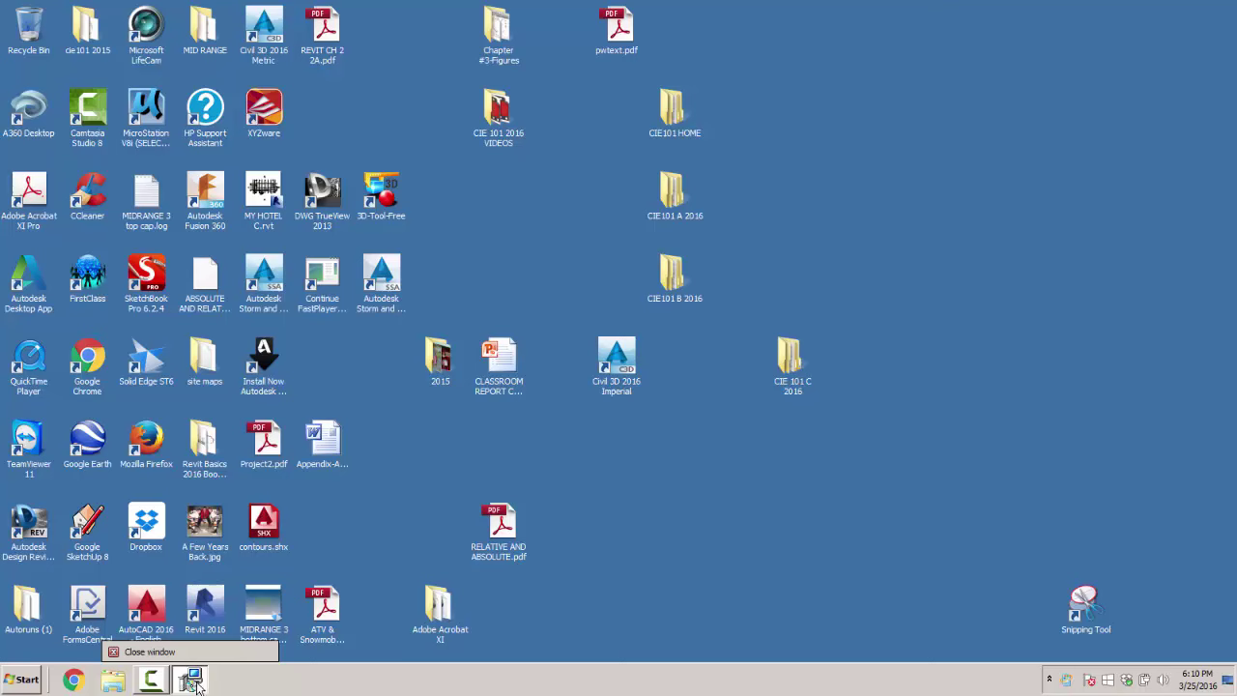
{"action": "left_click", "coordinate": [196, 686]}
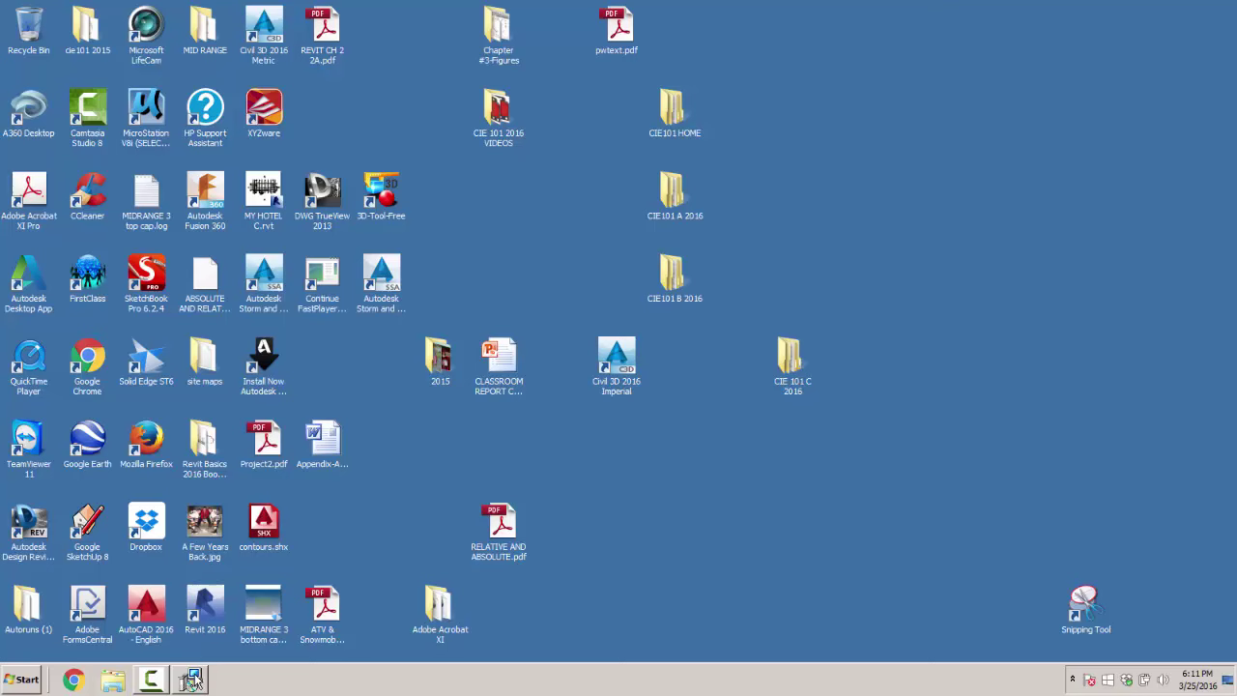
{"action": "mouse_move", "coordinate": [193, 679]}
Reopen the Downloads folder and launch the CuteWriter.exe installer again
{"action": "left_click", "coordinate": [110, 681]}
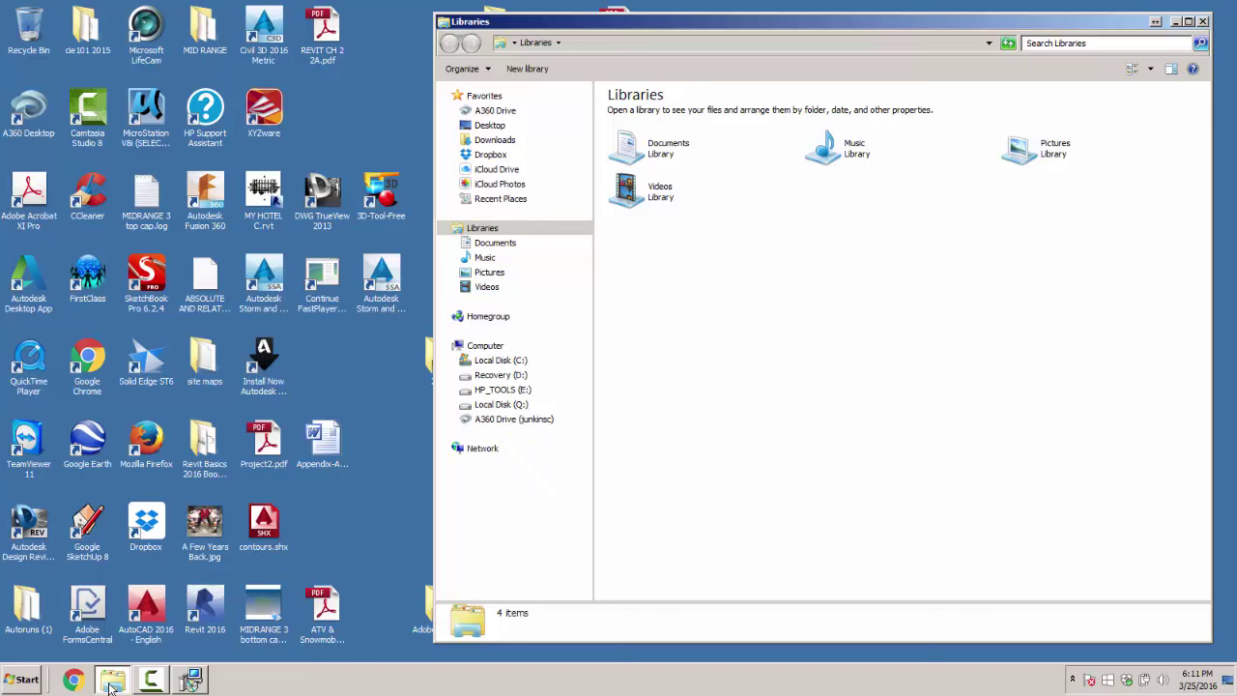
{"action": "left_click", "coordinate": [495, 140]}
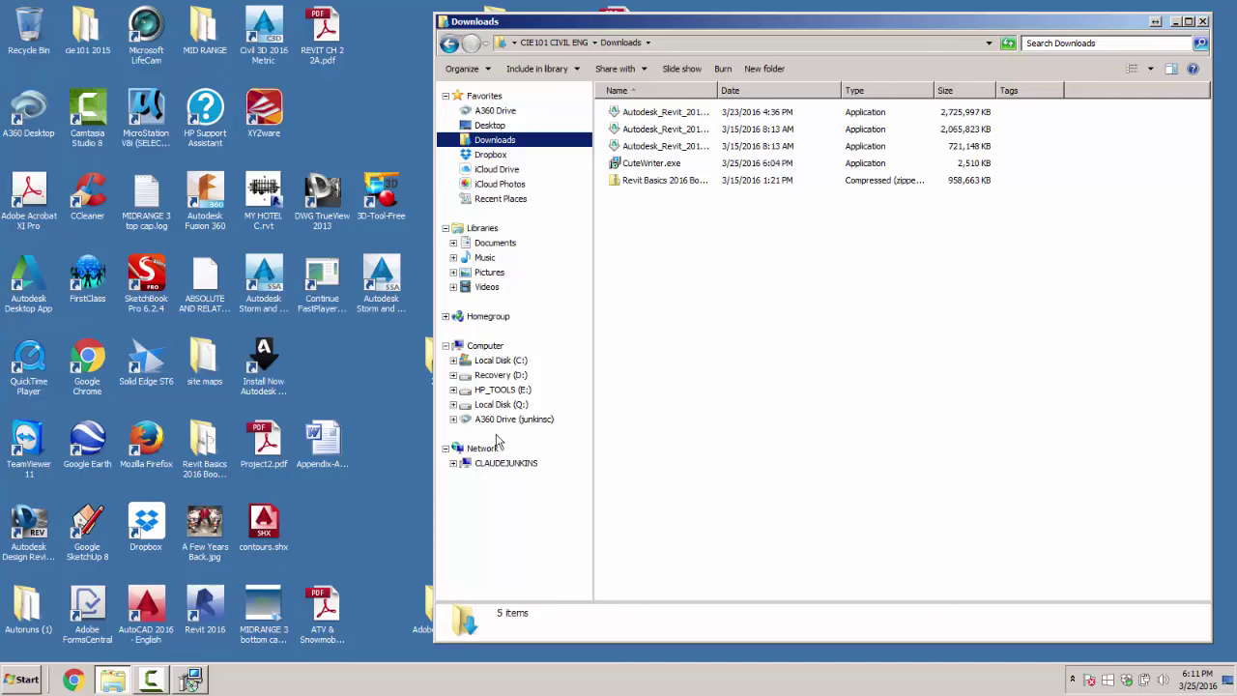
{"action": "left_click", "coordinate": [202, 686]}
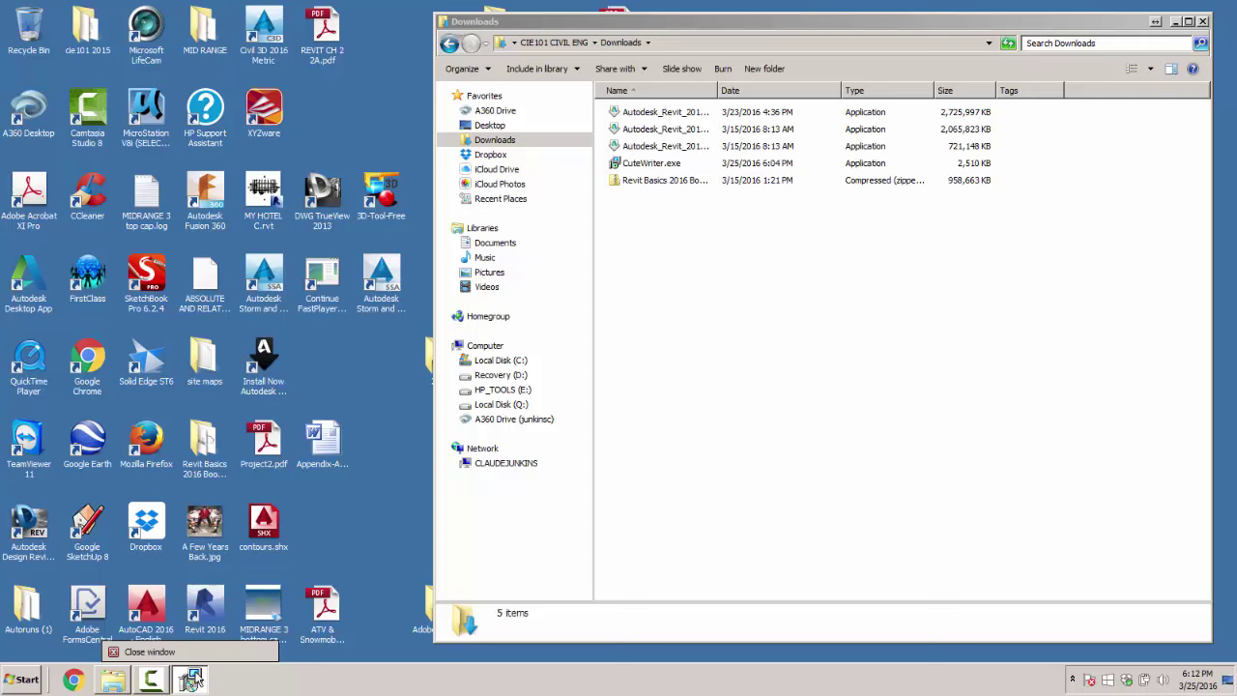
{"action": "mouse_move", "coordinate": [191, 680]}
{"action": "double_click", "coordinate": [655, 166]}
{"action": "left_click", "coordinate": [661, 349]}
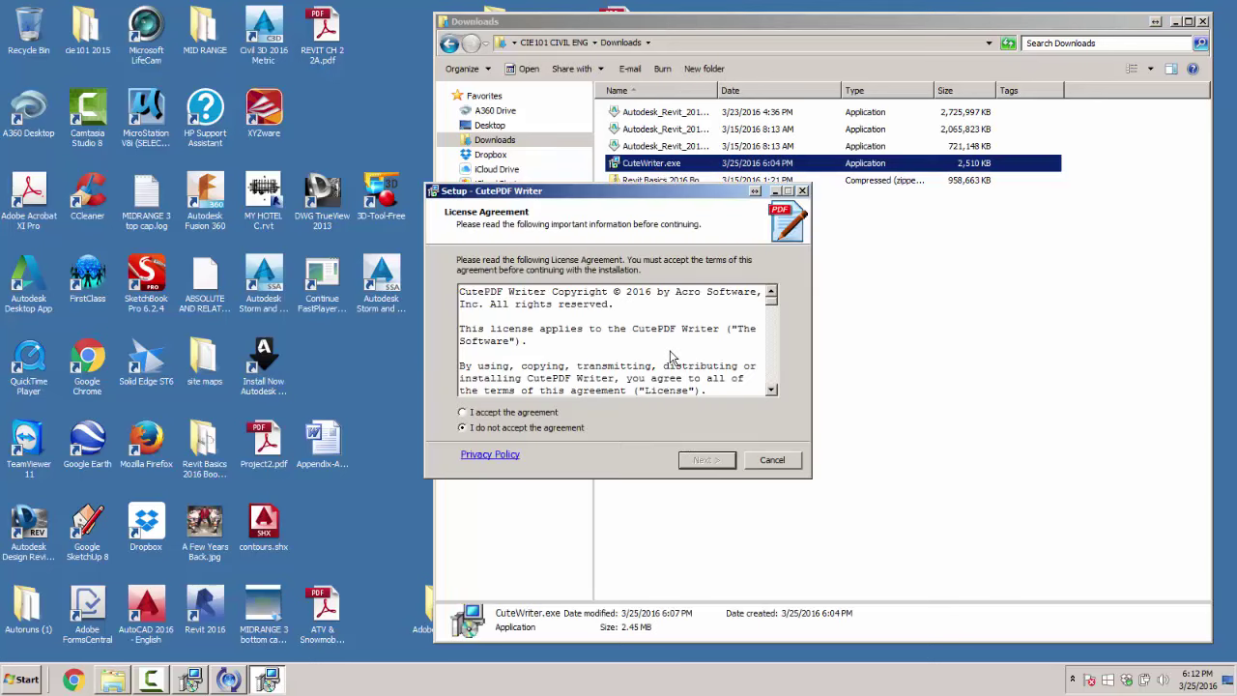
Accept the license agreement, install CutePDF Writer and agree to download and install the free PS2PDF converter
{"action": "left_click", "coordinate": [462, 412]}
{"action": "left_click", "coordinate": [698, 462]}
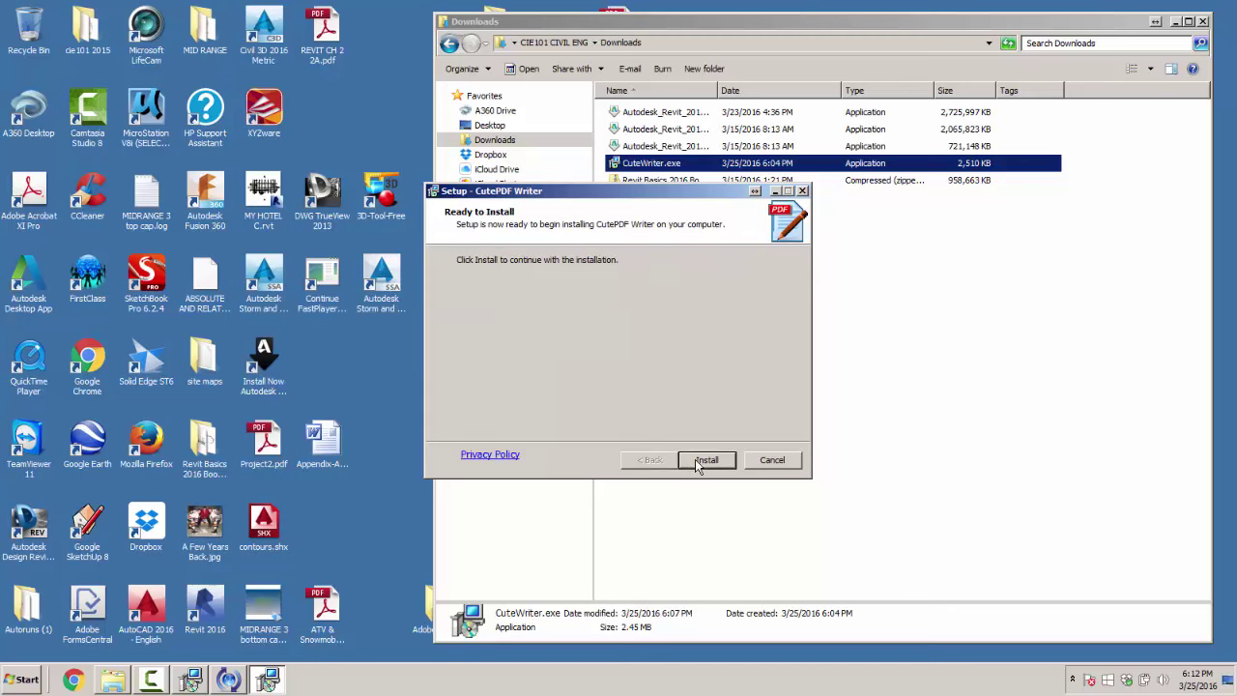
{"action": "left_click", "coordinate": [700, 461]}
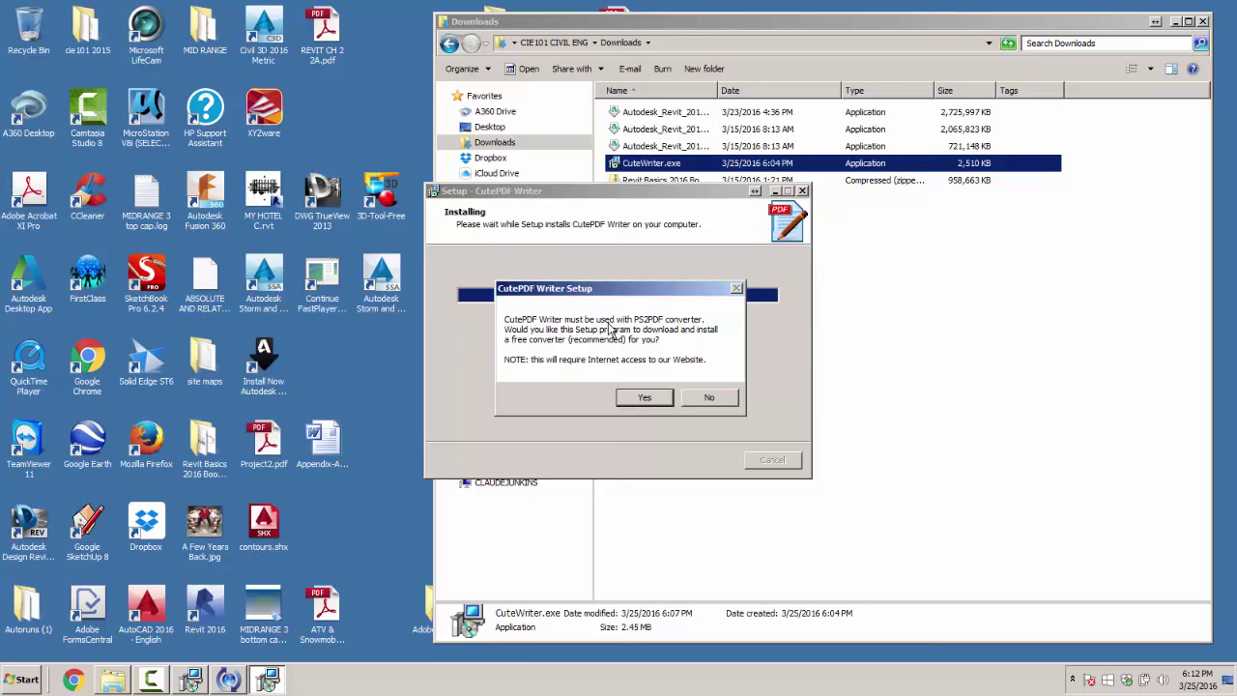
{"action": "left_click", "coordinate": [645, 399]}
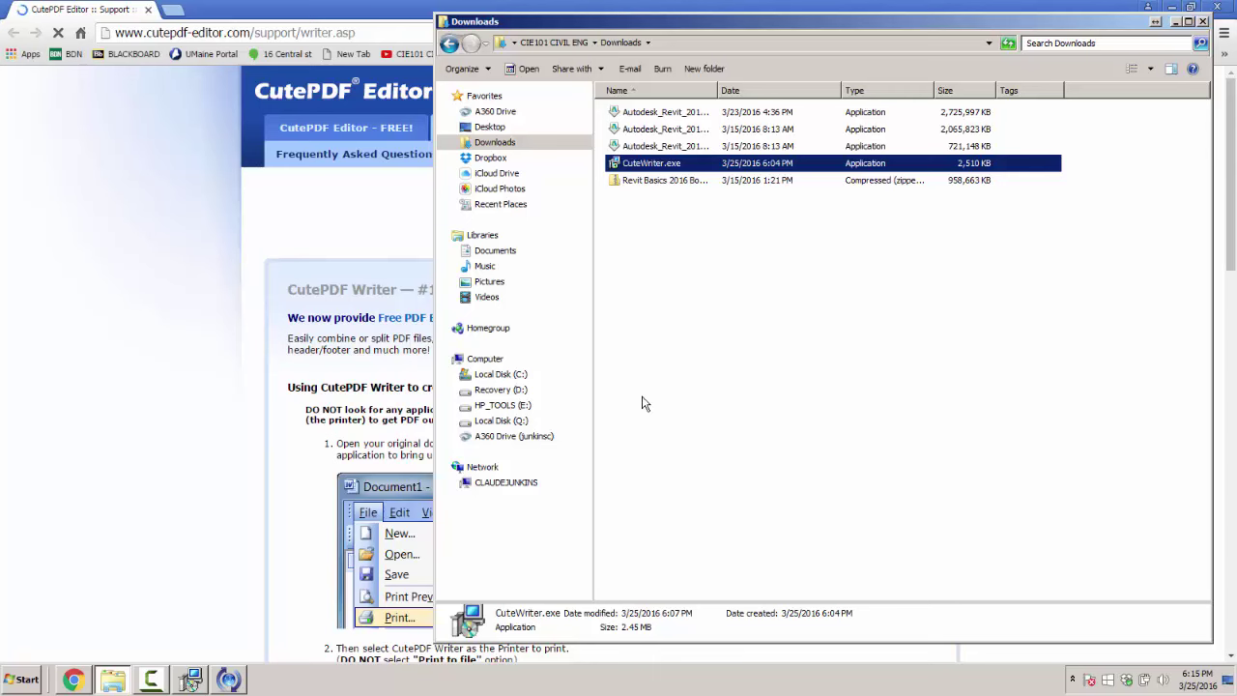
Close the Downloads window, read through the web page on creating PDFs with CutePDF Writer, and close the browser
{"action": "left_click", "coordinate": [1204, 23]}
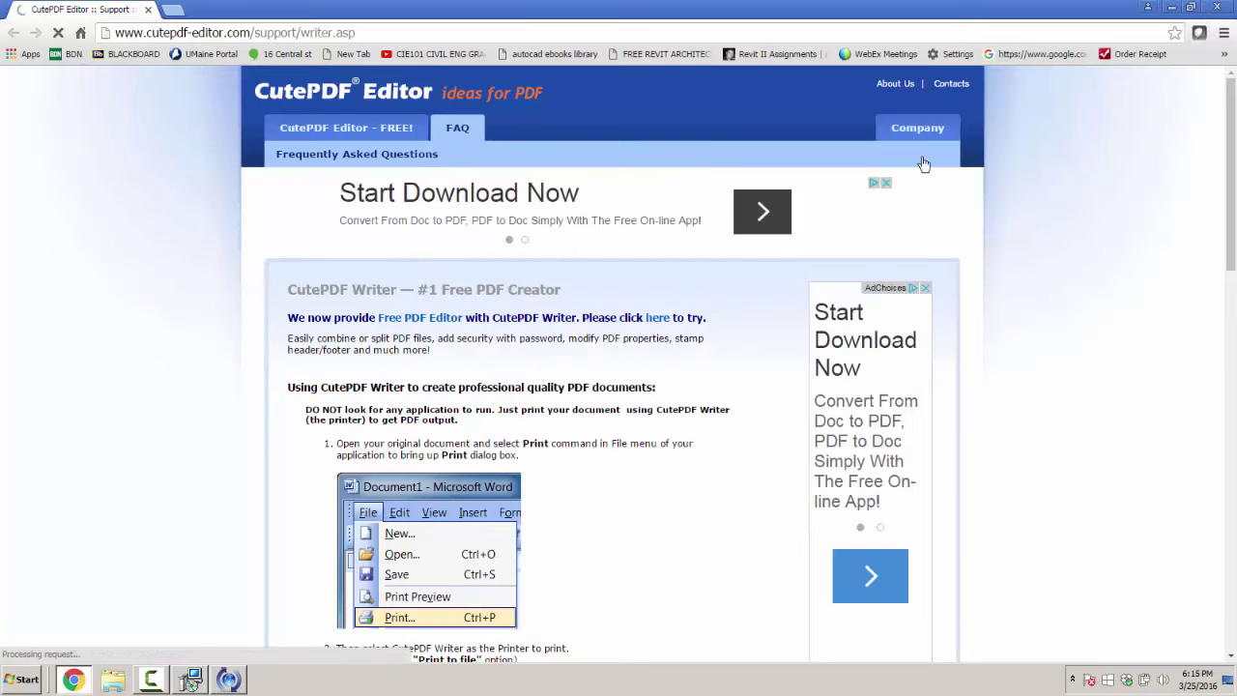
{"action": "scroll", "coordinate": [916, 249], "scroll_direction": "down", "scroll_amount": 3}
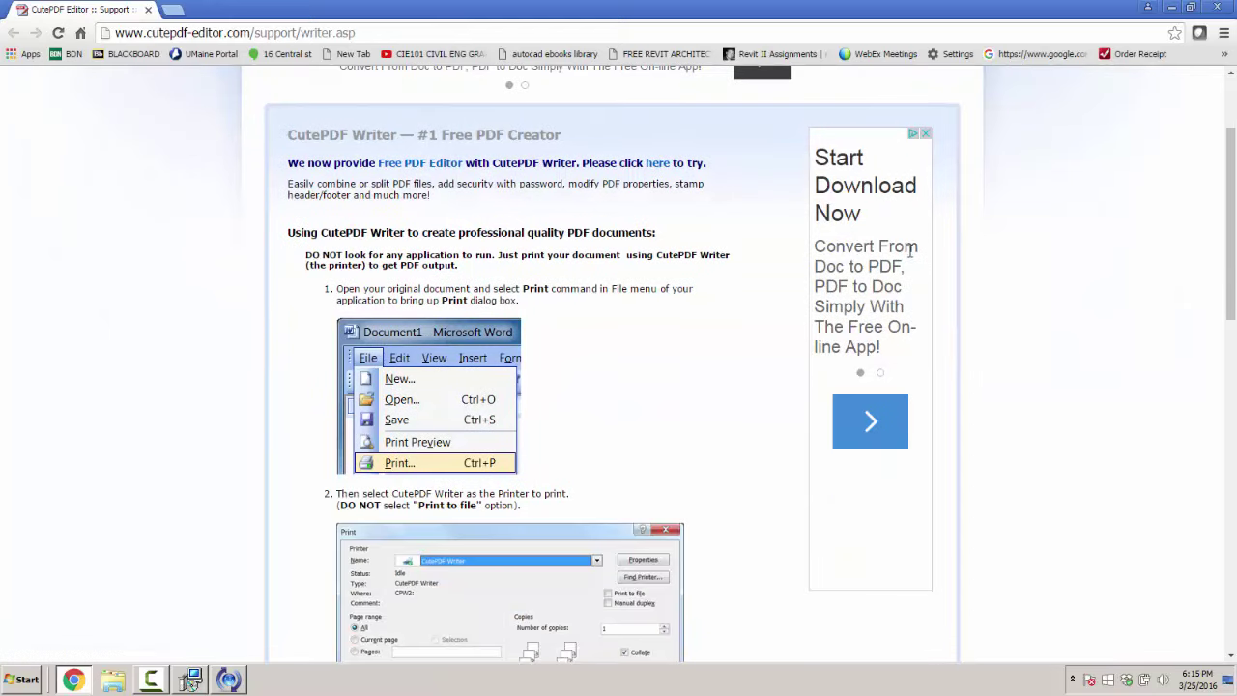
{"action": "scroll", "coordinate": [910, 250], "scroll_direction": "down", "scroll_amount": 3}
{"action": "scroll", "coordinate": [908, 261], "scroll_direction": "up", "scroll_amount": 5}
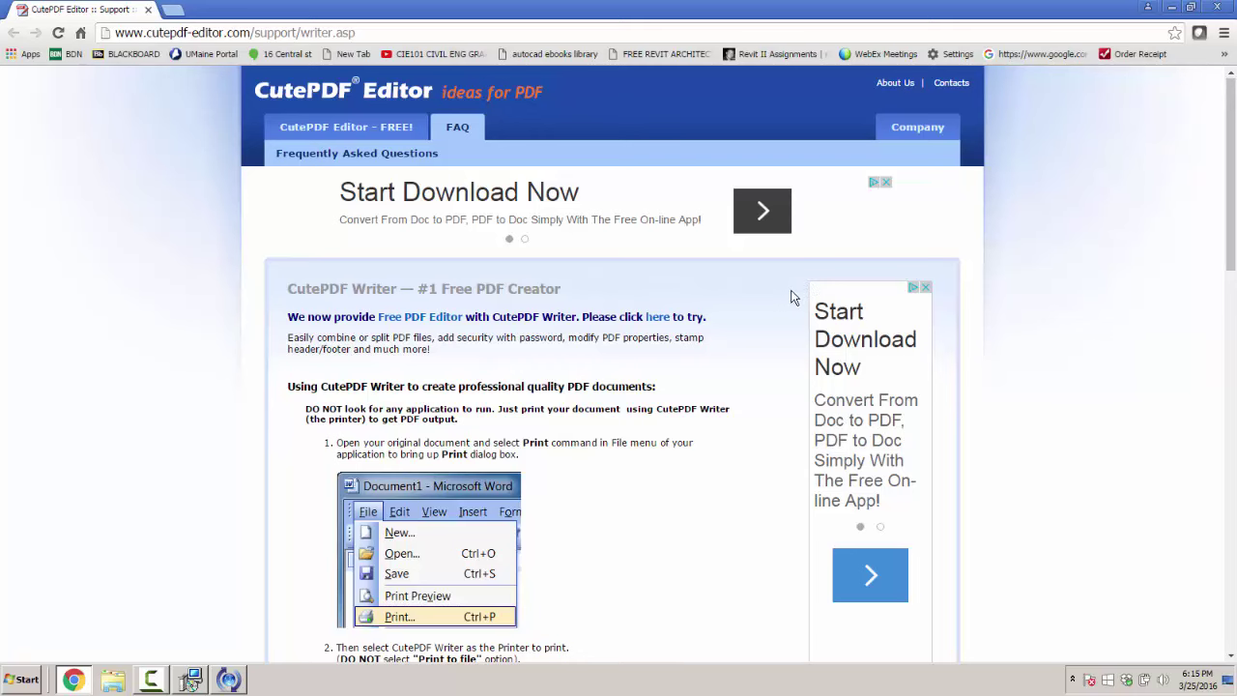
{"action": "scroll", "coordinate": [791, 297], "scroll_direction": "down", "scroll_amount": 3}
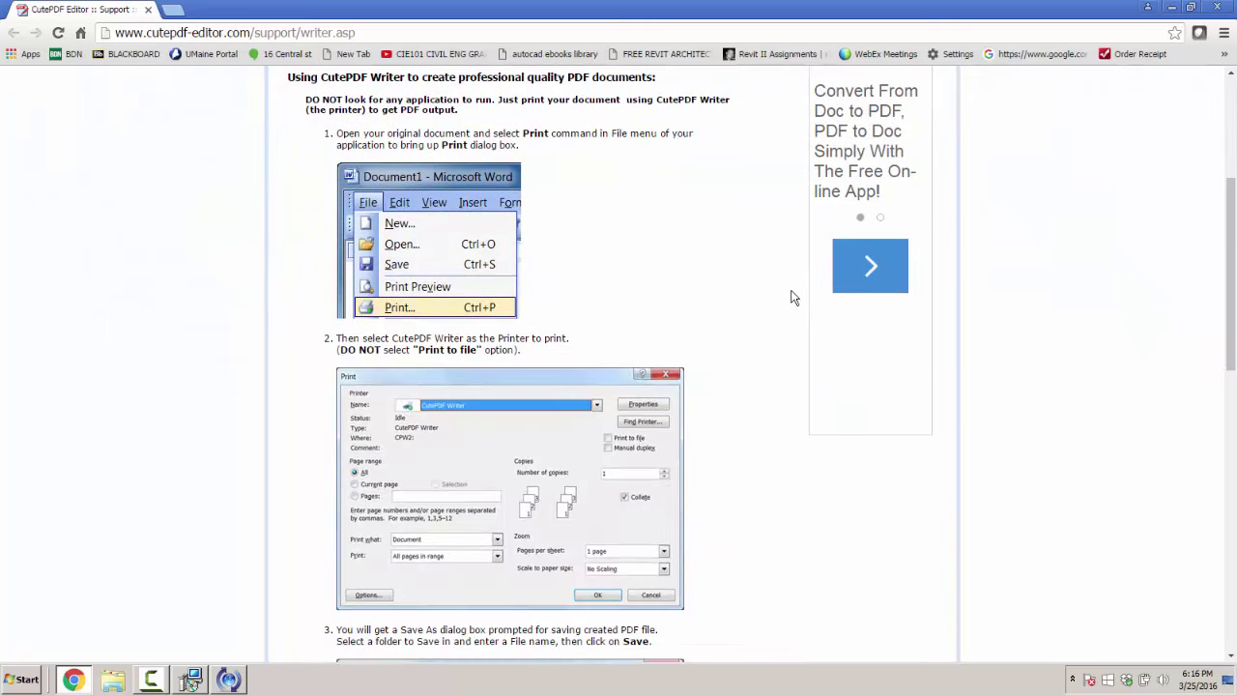
{"action": "scroll", "coordinate": [791, 296], "scroll_direction": "down", "scroll_amount": 6}
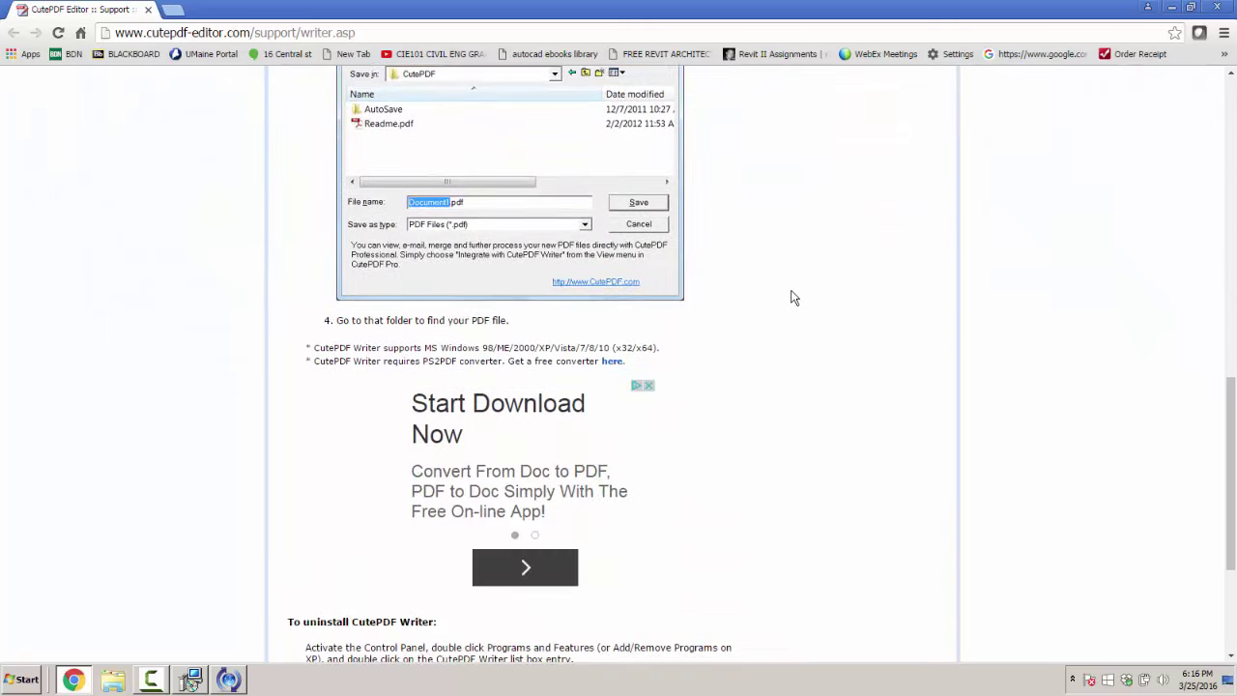
{"action": "scroll", "coordinate": [790, 296], "scroll_direction": "up", "scroll_amount": 6}
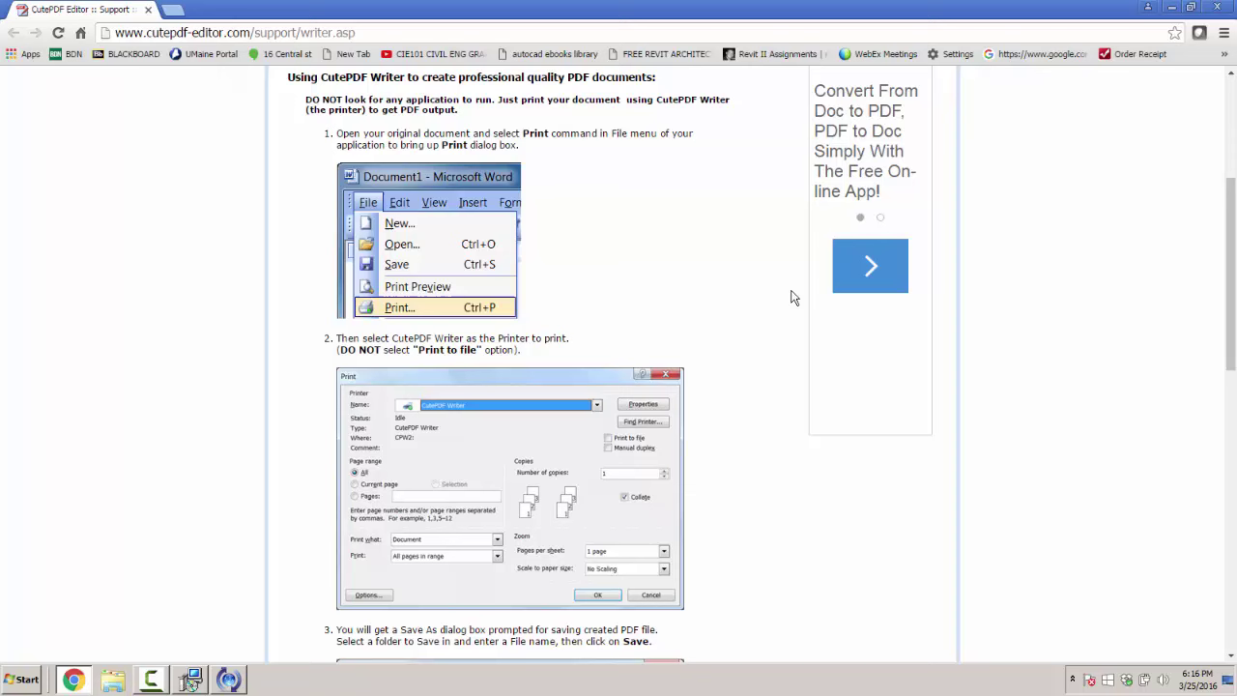
{"action": "left_click", "coordinate": [1217, 8]}
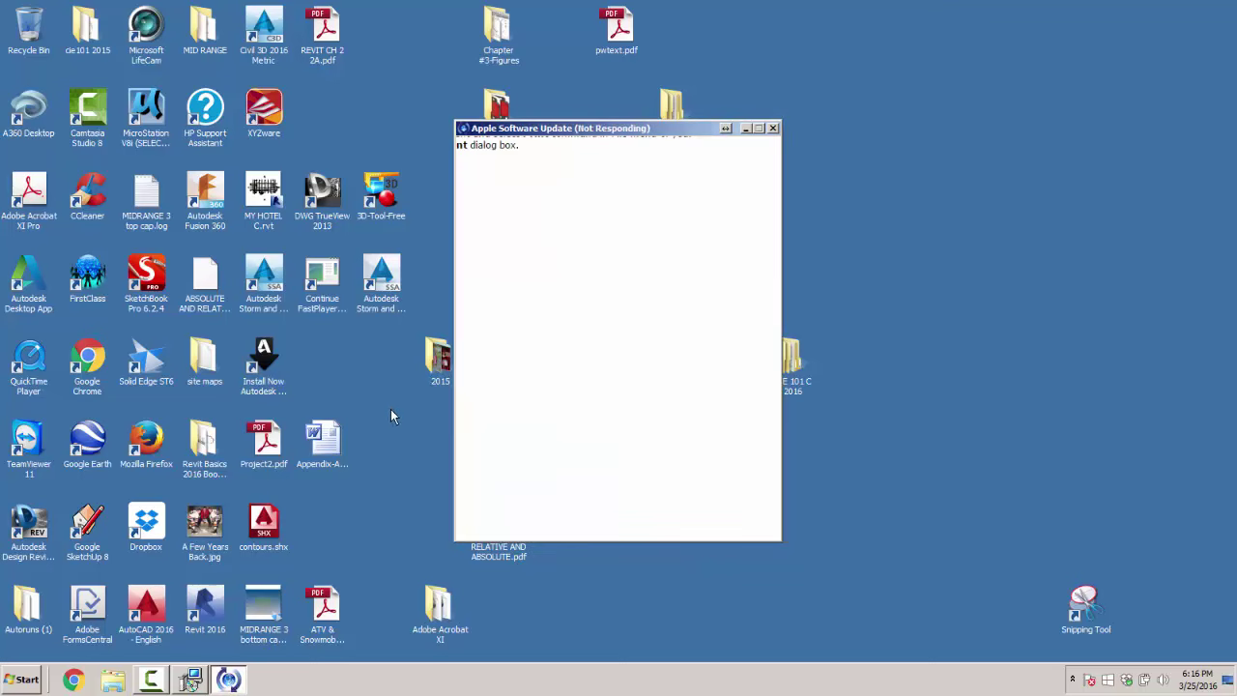
Close the Apple Software Update window and start the installation in the CutePDF Writer setup that is still waiting
{"action": "left_click_drag", "start_coordinate": [632, 134], "coordinate": [700, 125]}
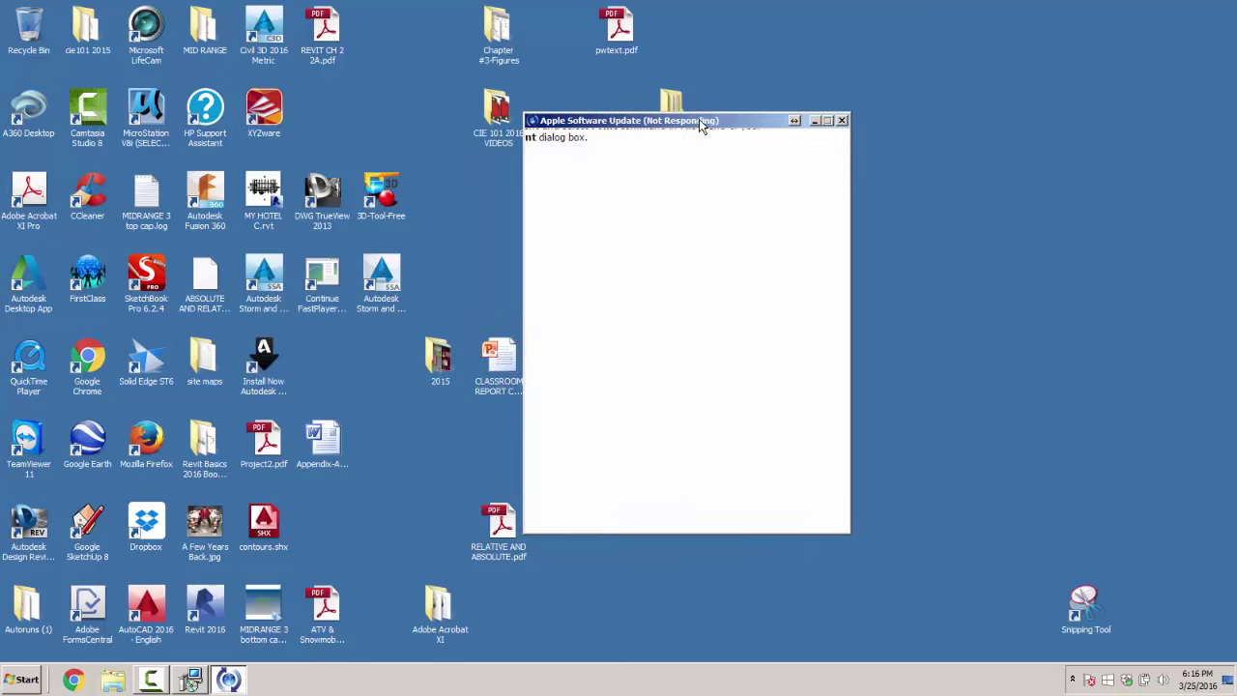
{"action": "left_click", "coordinate": [842, 120]}
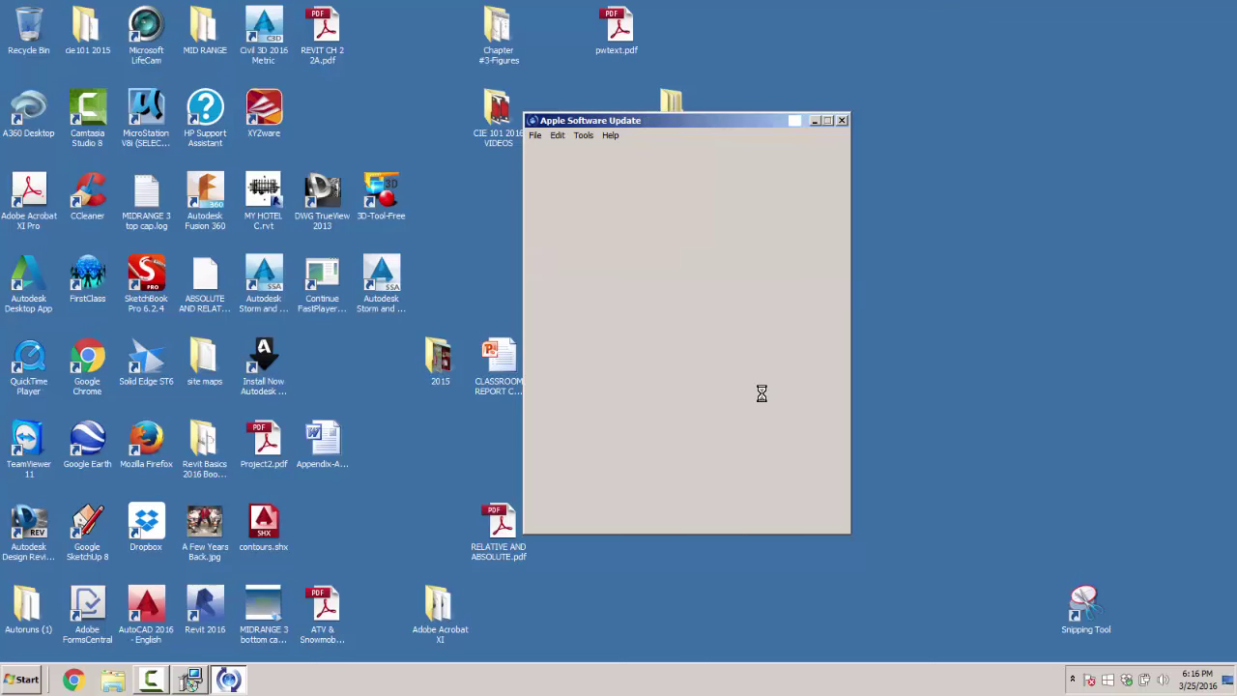
{"action": "left_click", "coordinate": [842, 121]}
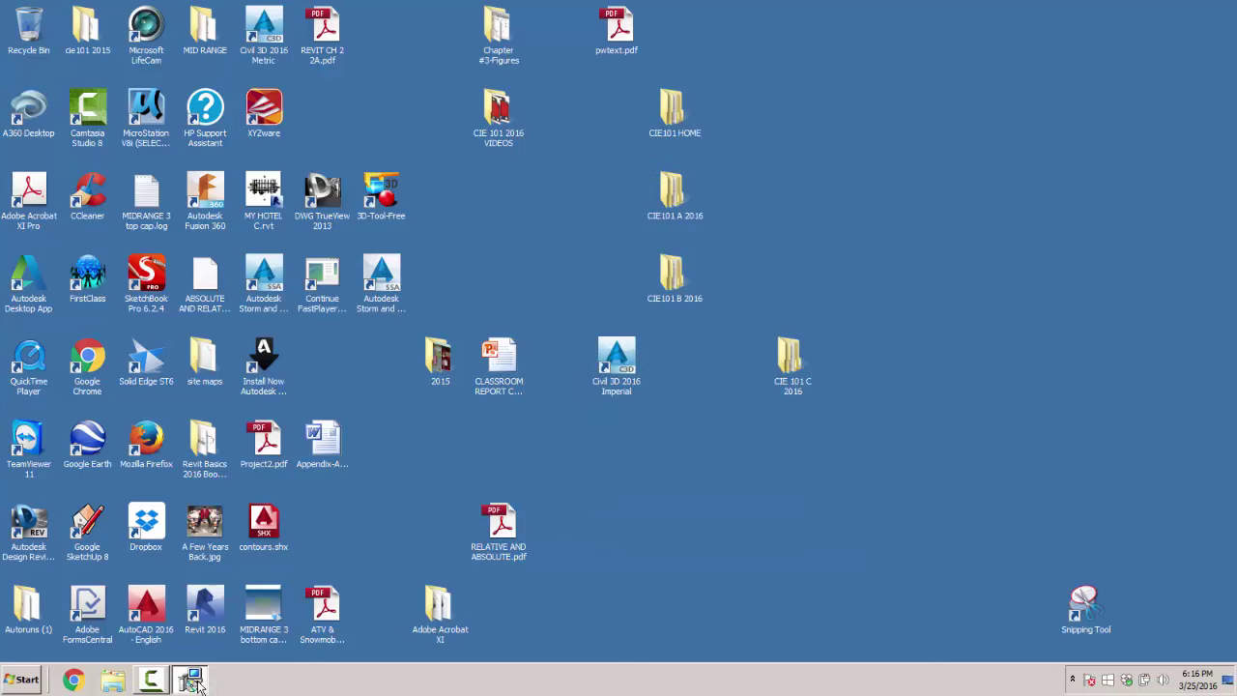
{"action": "left_click", "coordinate": [193, 681]}
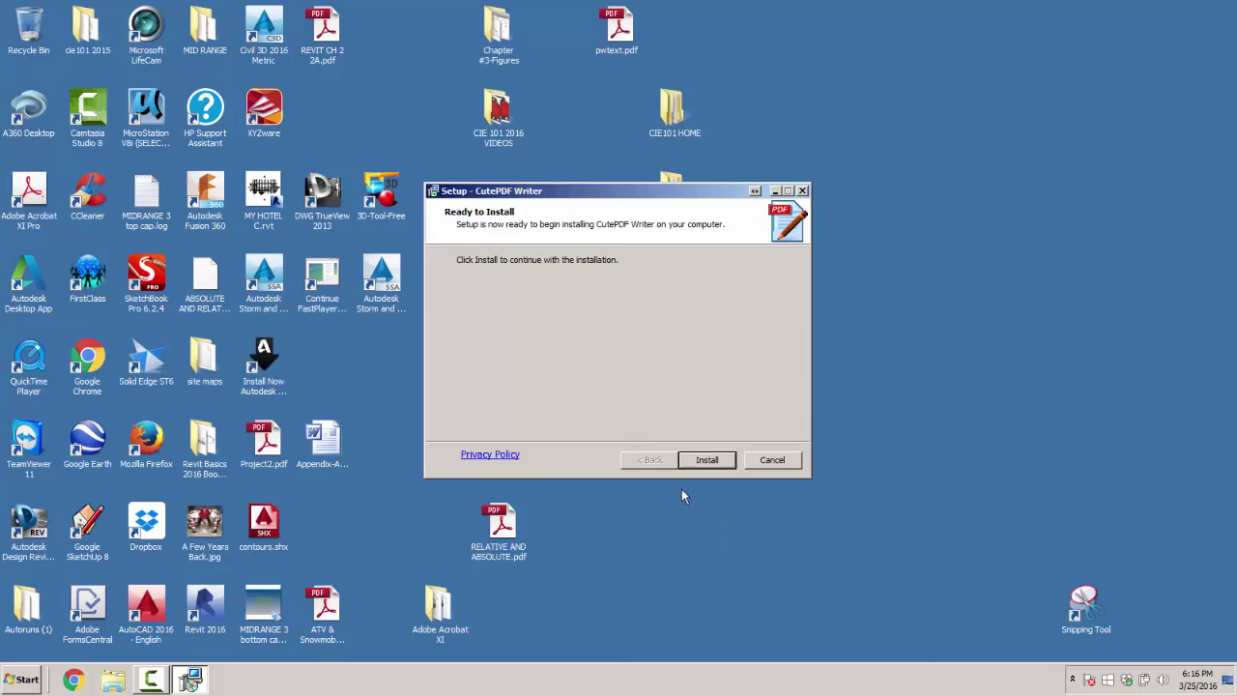
{"action": "left_click", "coordinate": [708, 460]}
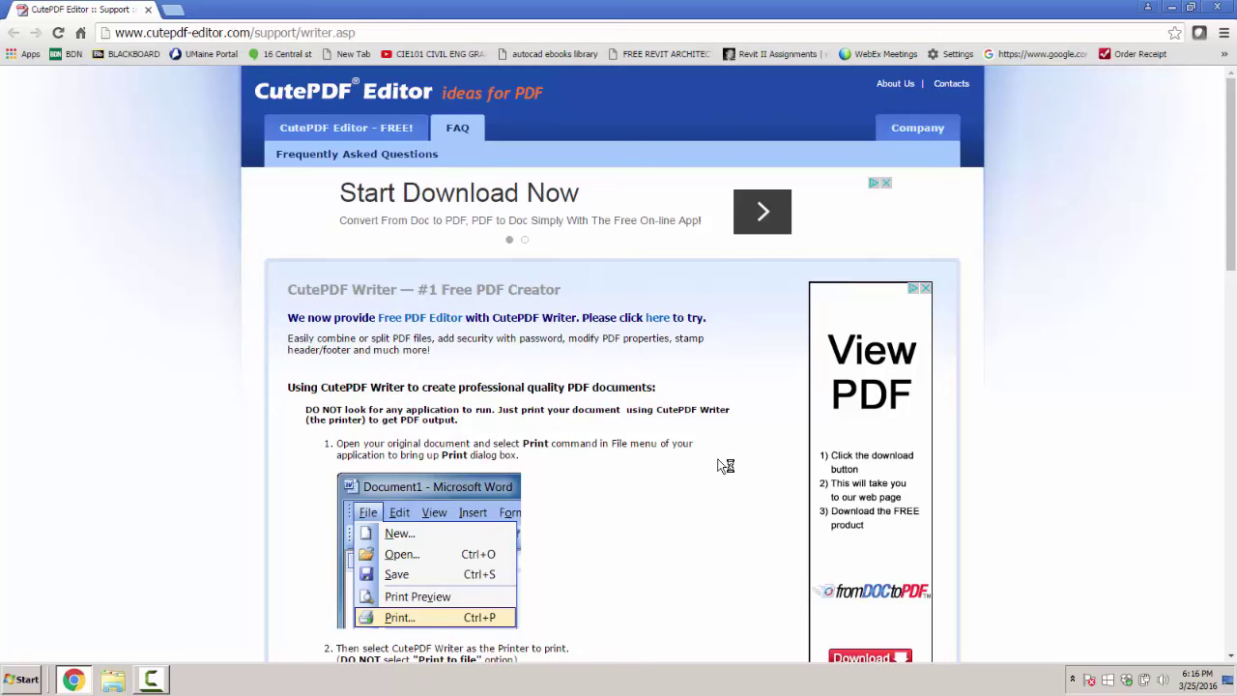
Look over the CutePDF Writer support page down to its uninstall instructions and close the browser
{"action": "scroll", "coordinate": [724, 466], "scroll_direction": "down", "scroll_amount": 15}
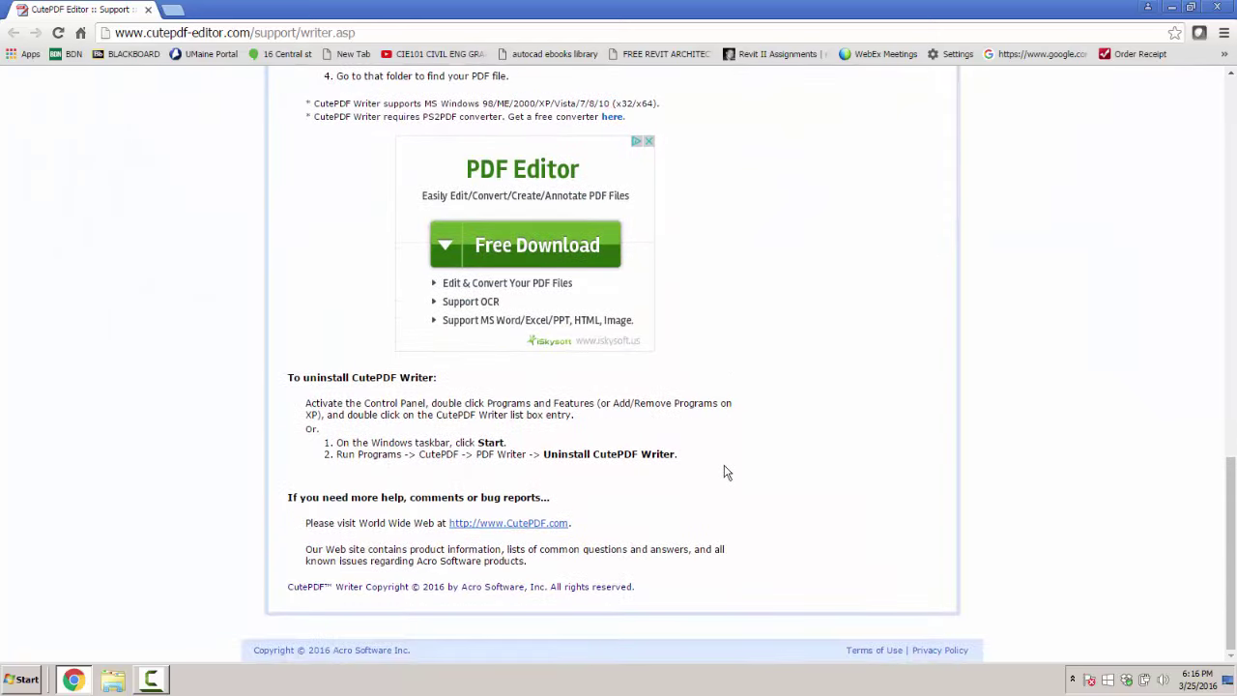
{"action": "scroll", "coordinate": [727, 472], "scroll_direction": "up", "scroll_amount": 6}
{"action": "scroll", "coordinate": [727, 471], "scroll_direction": "up", "scroll_amount": 3}
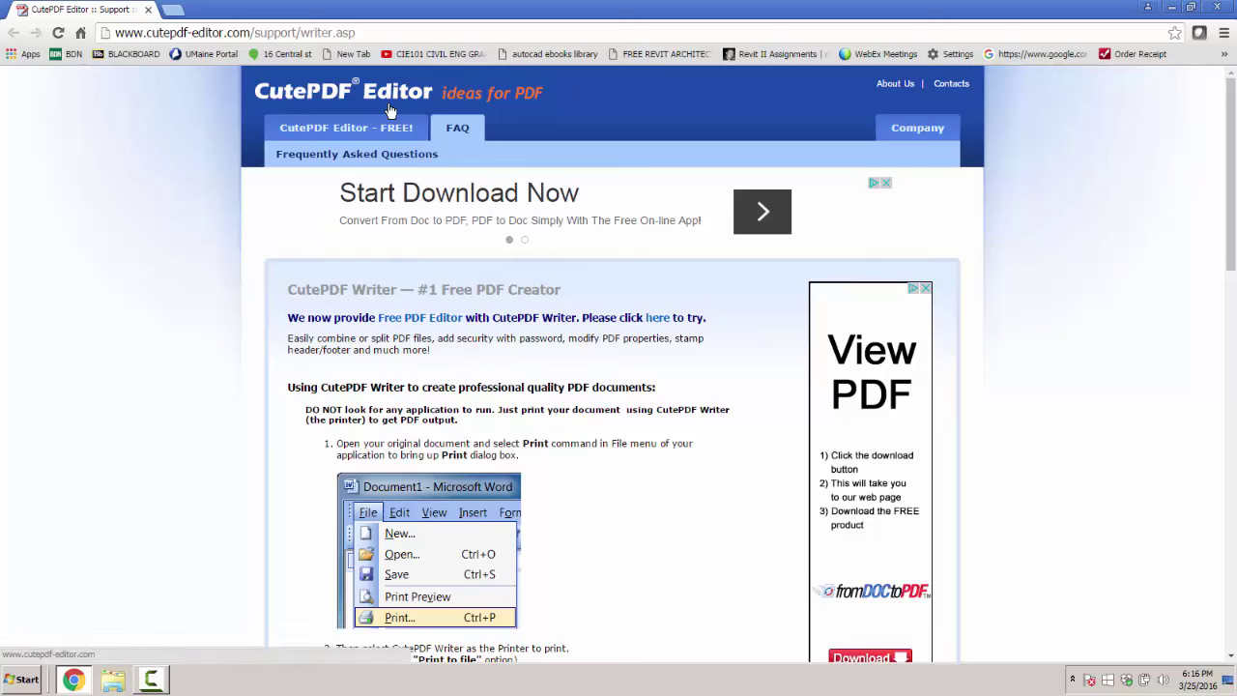
{"action": "left_click", "coordinate": [1216, 7]}
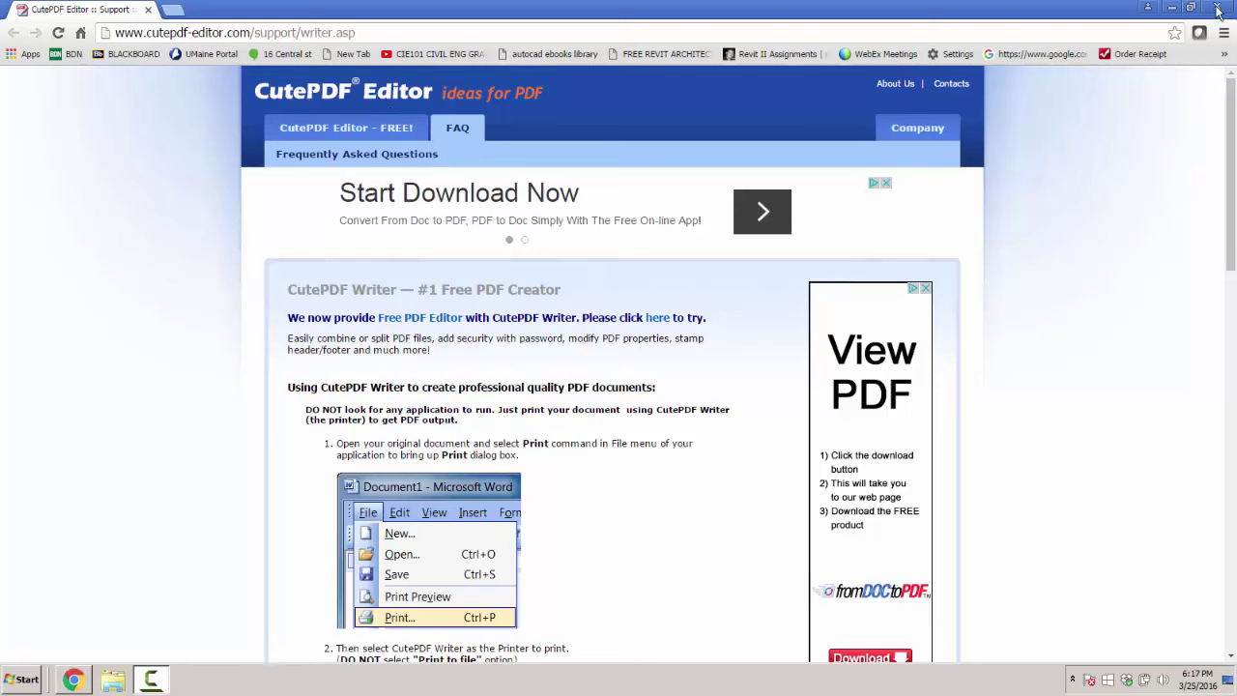
Check Devices and Printers for the CutePDF Writer printer and close the window
{"action": "left_click", "coordinate": [27, 680]}
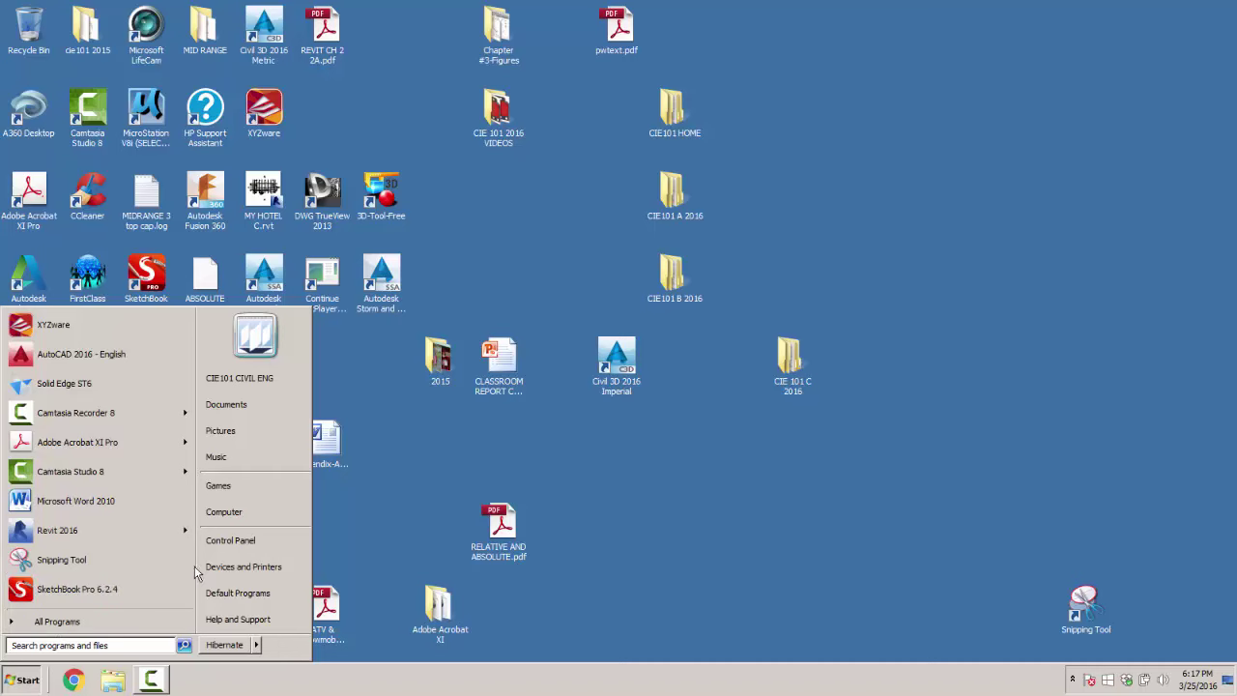
{"action": "left_click", "coordinate": [243, 570]}
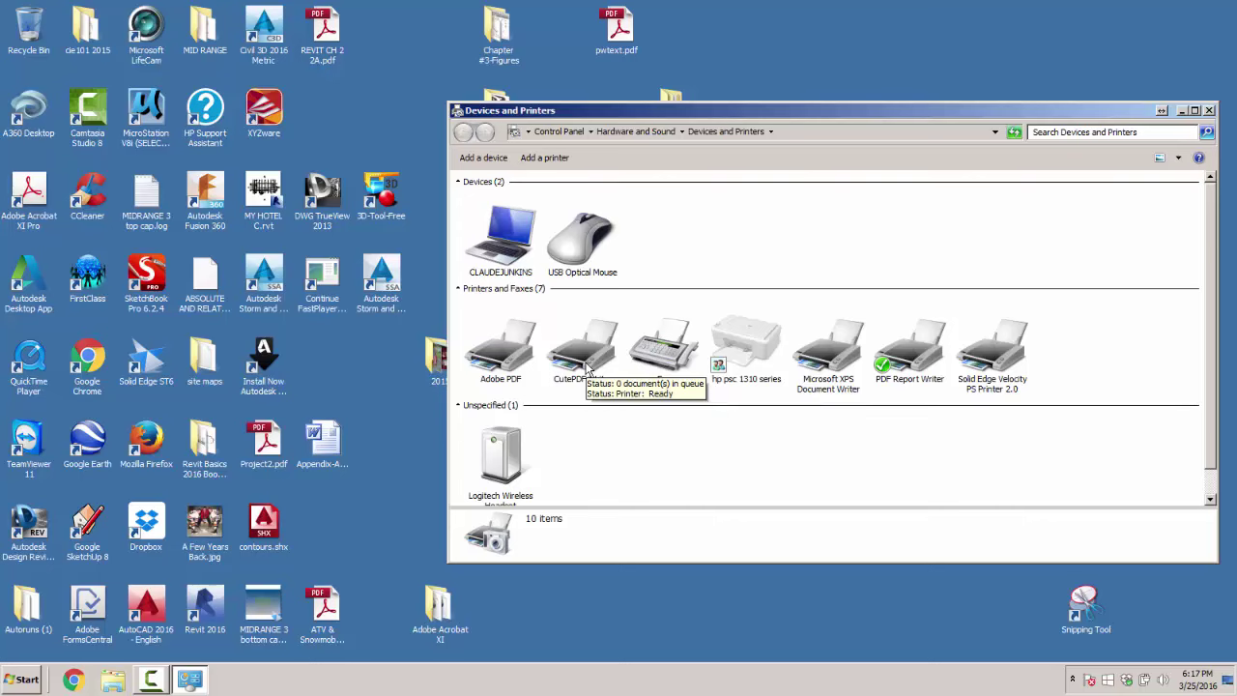
{"action": "left_click", "coordinate": [1208, 110]}
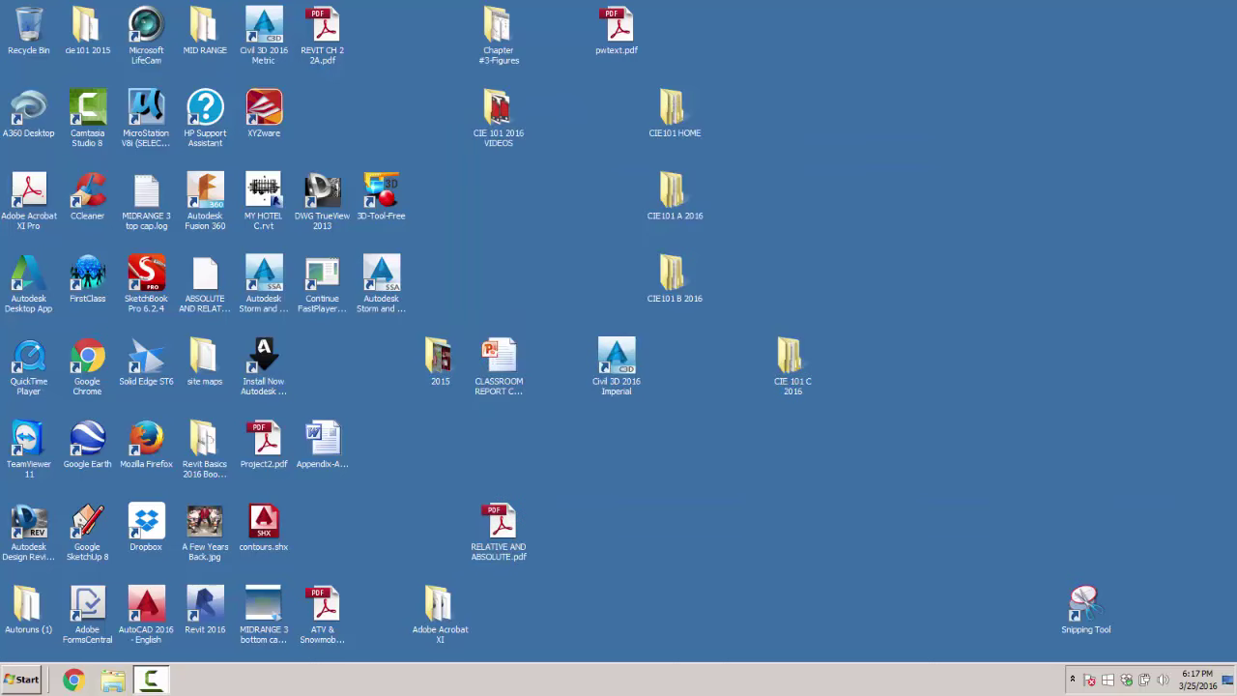
Switch to Revit 2016 from the desktop shortcut and maximize its window
{"action": "left_click", "coordinate": [82, 682]}
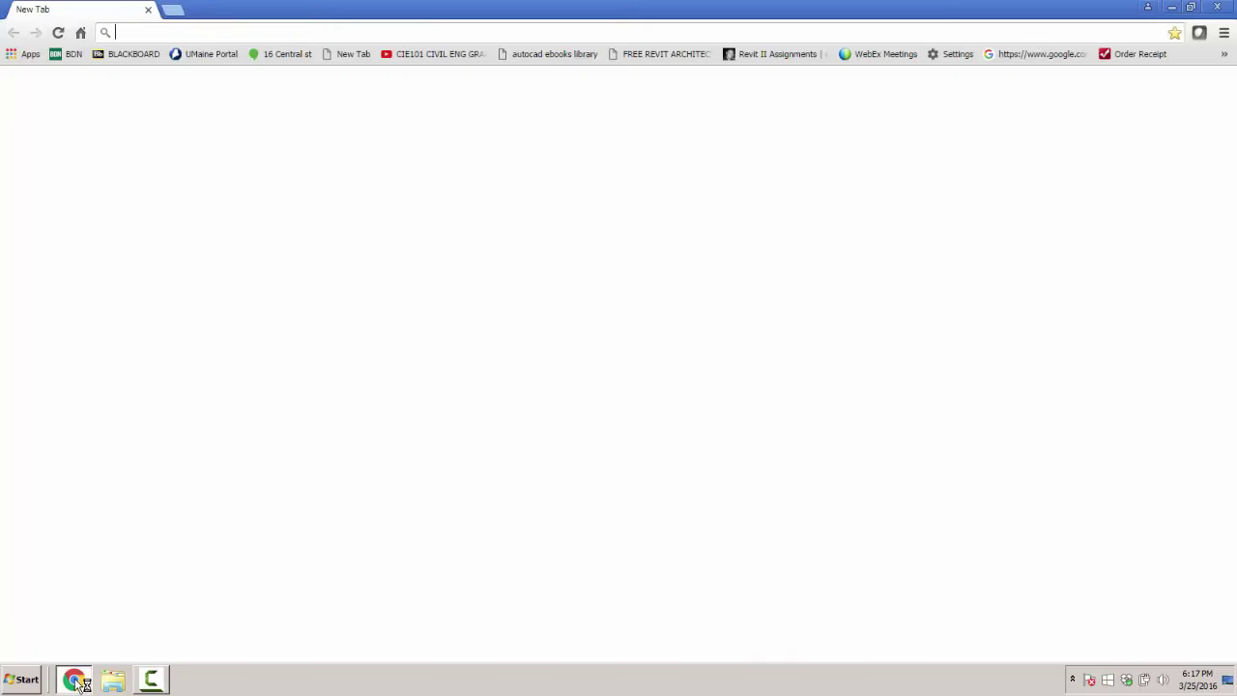
{"action": "left_click", "coordinate": [1216, 8]}
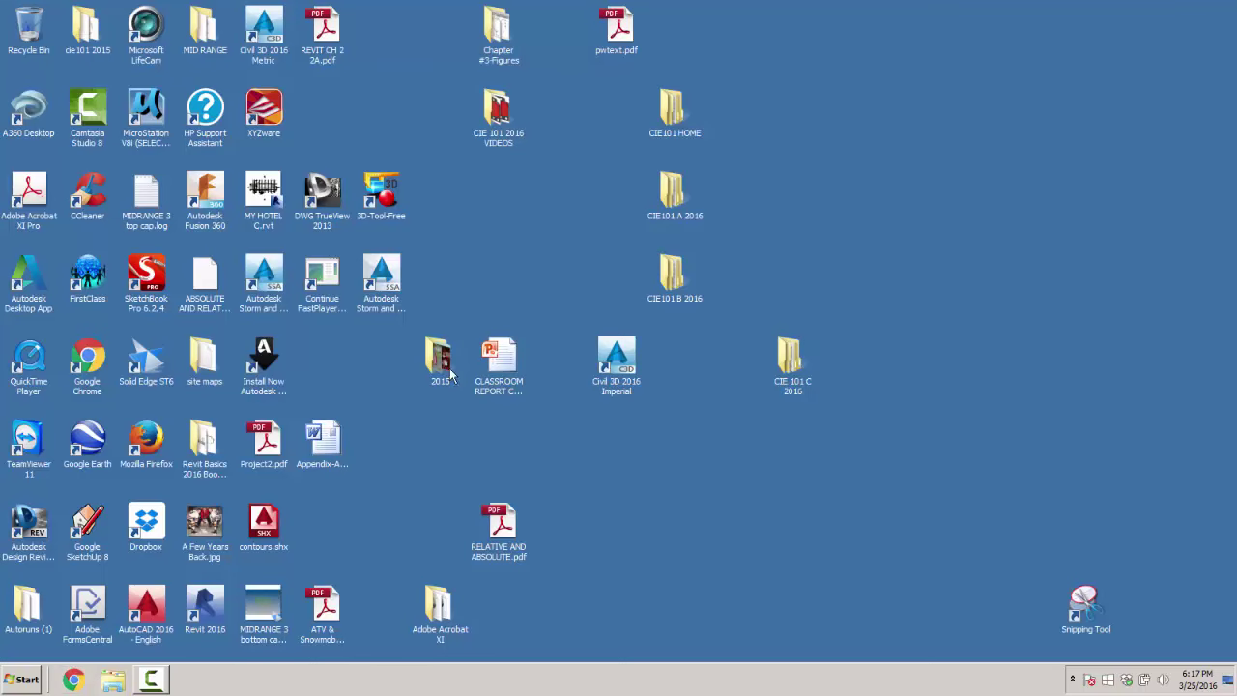
{"action": "double_click", "coordinate": [190, 618]}
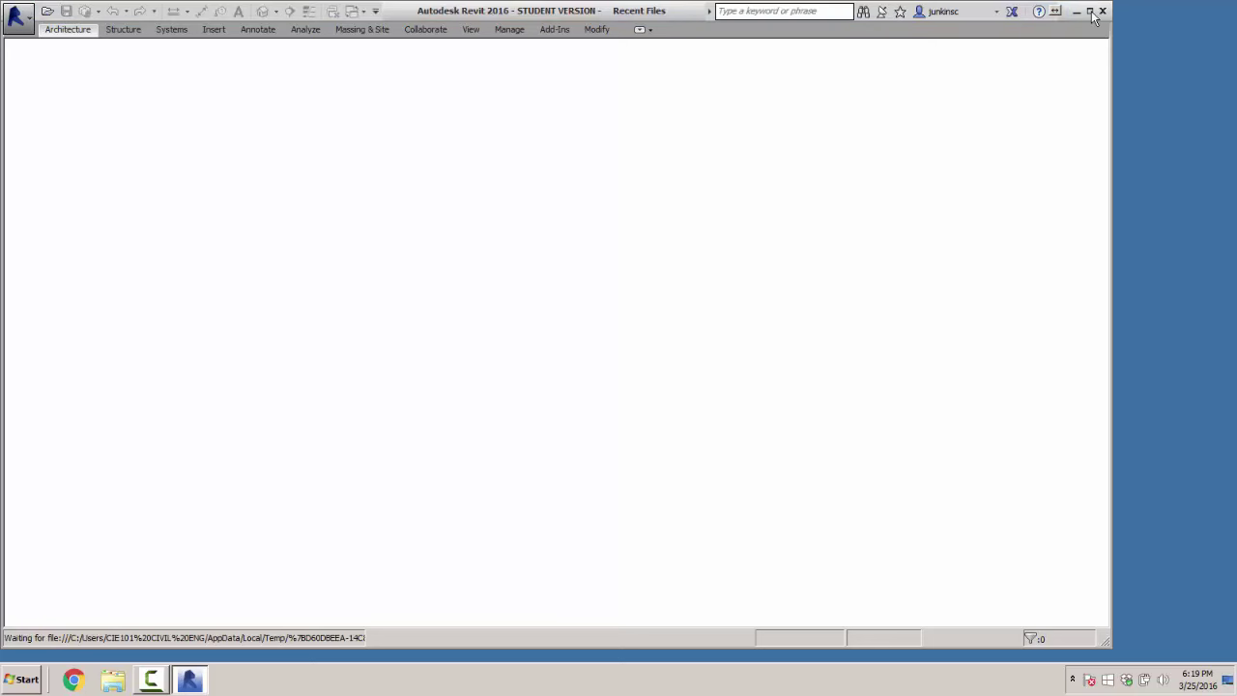
{"action": "left_click", "coordinate": [1092, 14]}
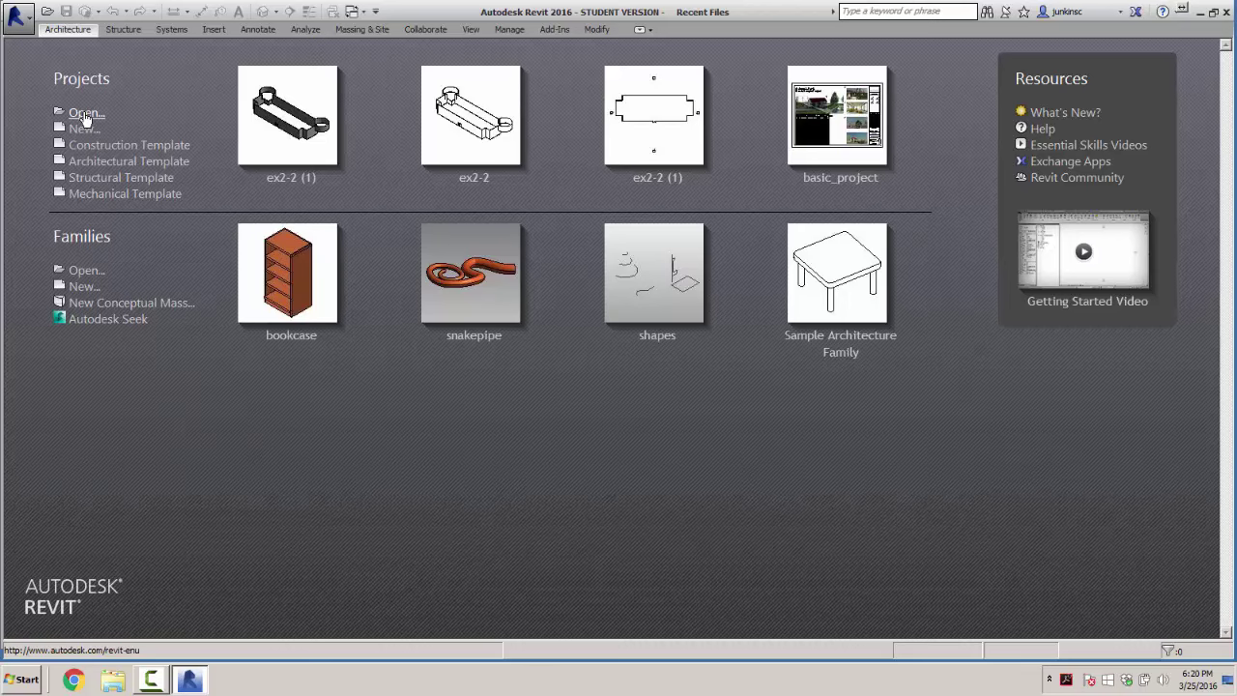
Open the ex2-2.rvt project from the REVIT FILES folder in CIE101 HOME on the desktop and close it again
{"action": "left_click", "coordinate": [86, 116]}
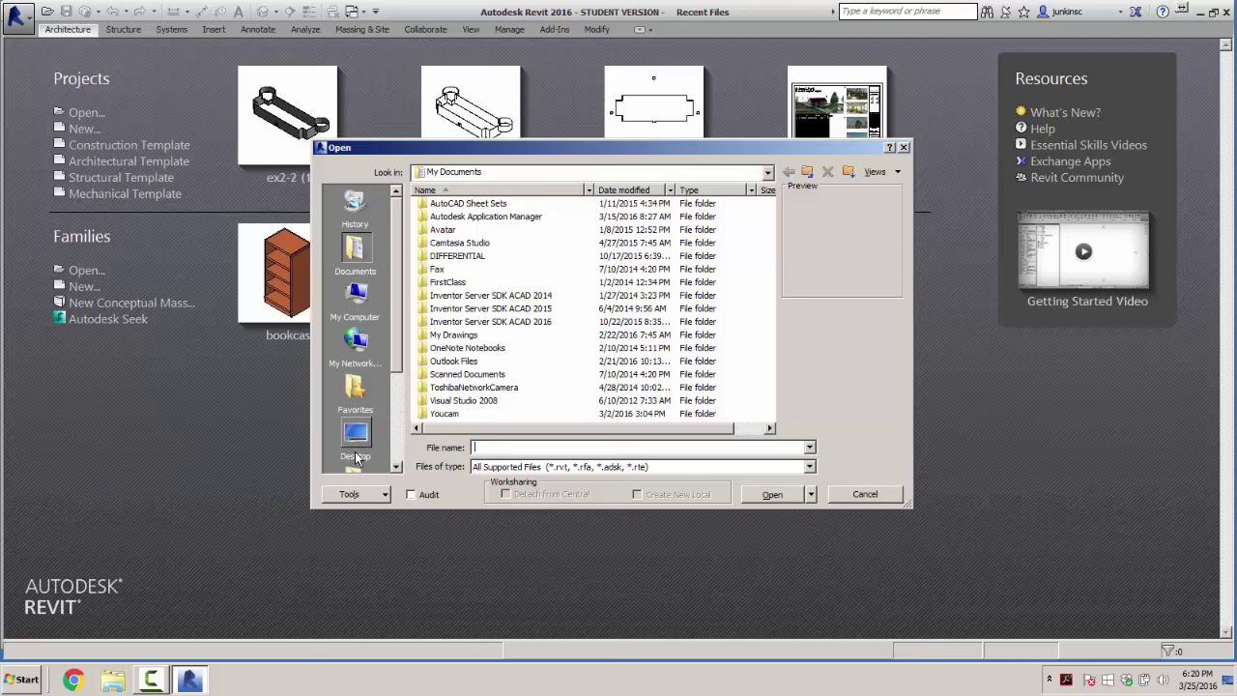
{"action": "left_click", "coordinate": [355, 443]}
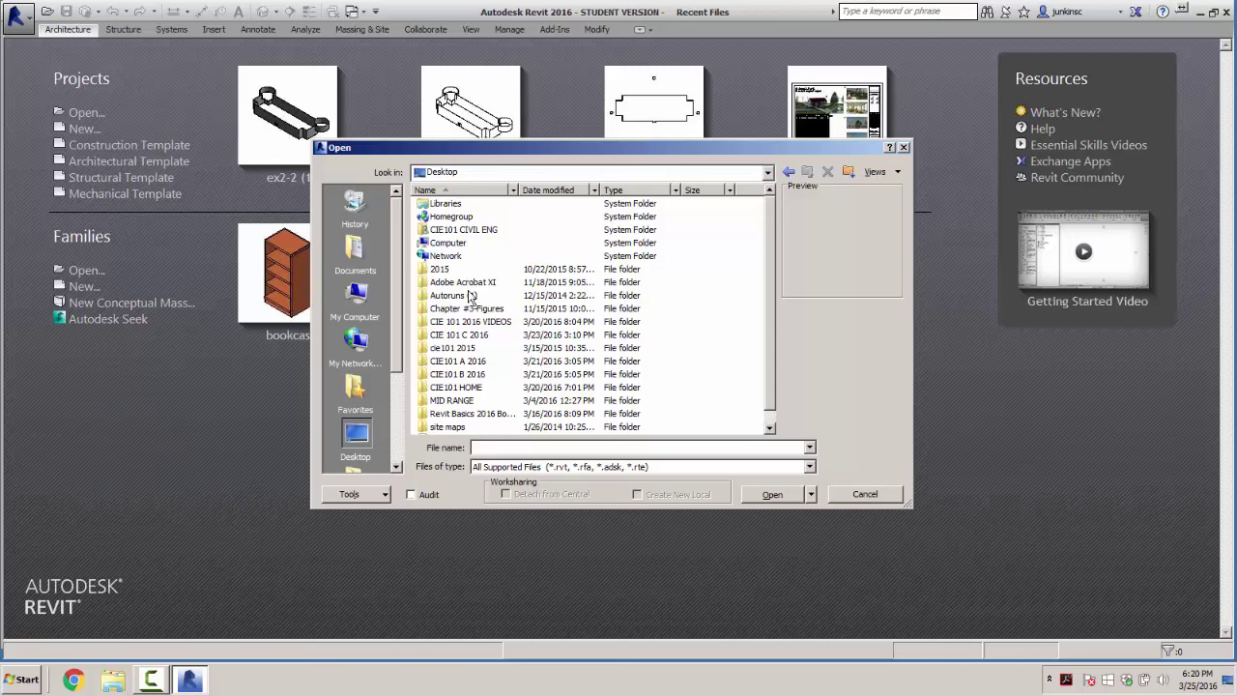
{"action": "double_click", "coordinate": [453, 388]}
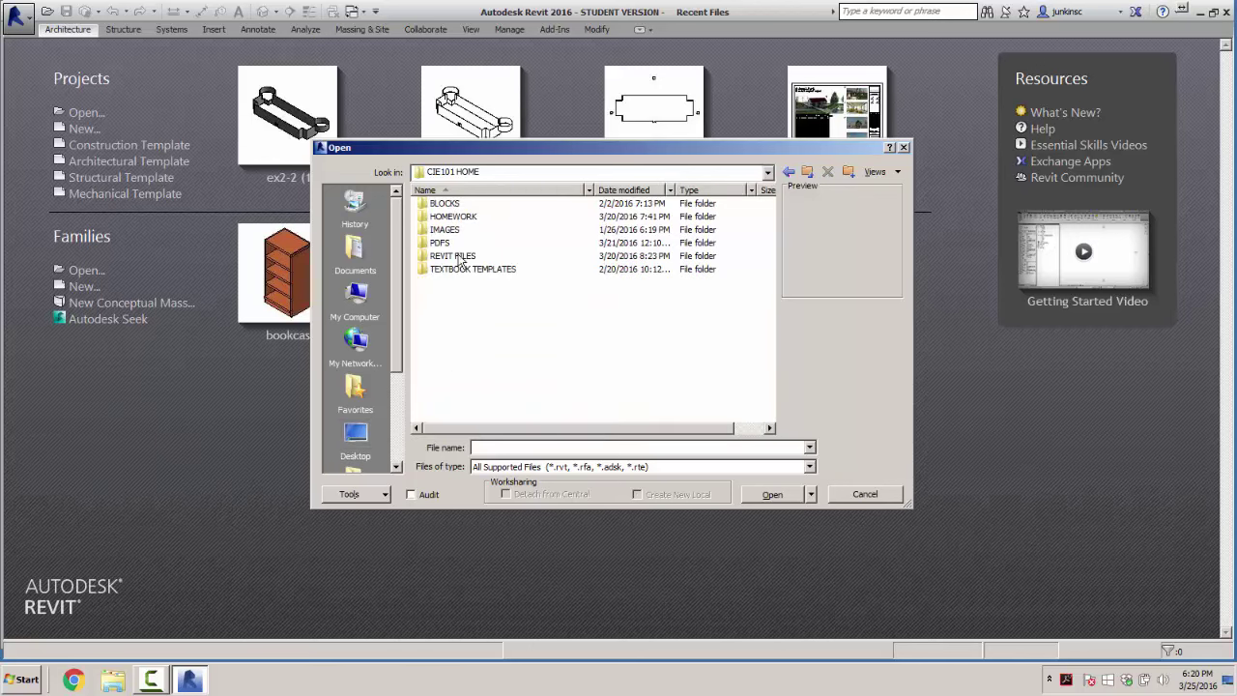
{"action": "double_click", "coordinate": [462, 255]}
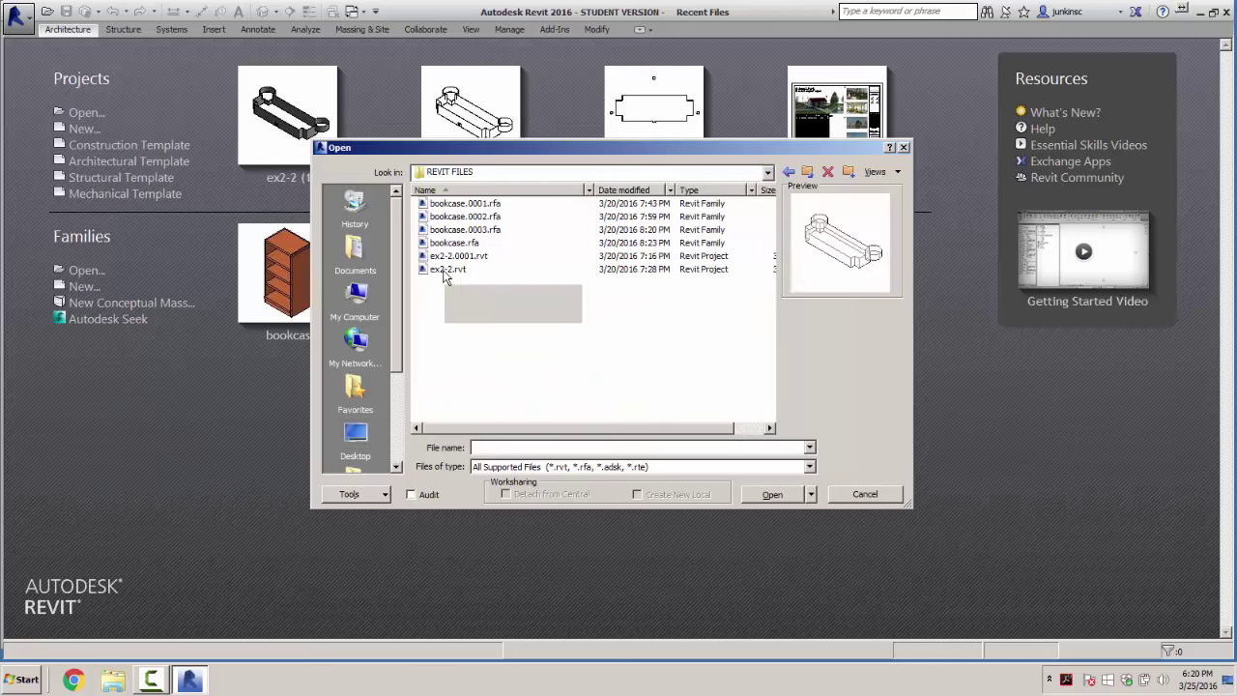
{"action": "left_click", "coordinate": [446, 271]}
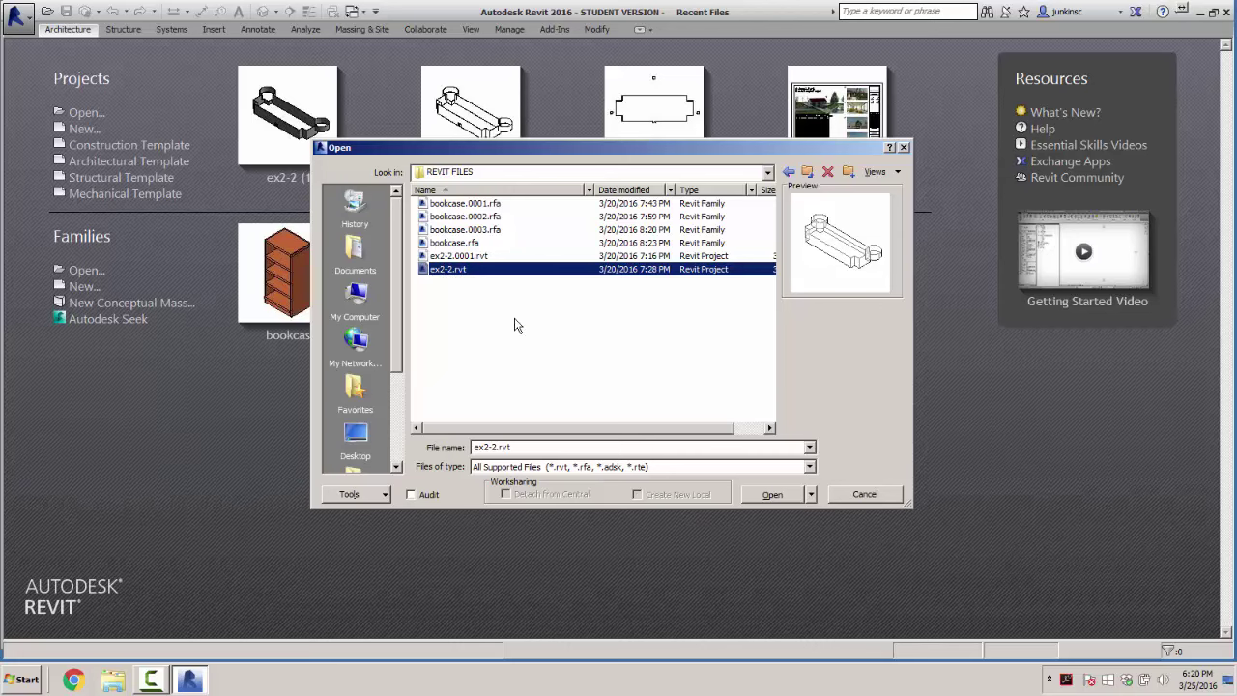
{"action": "key", "text": "Return"}
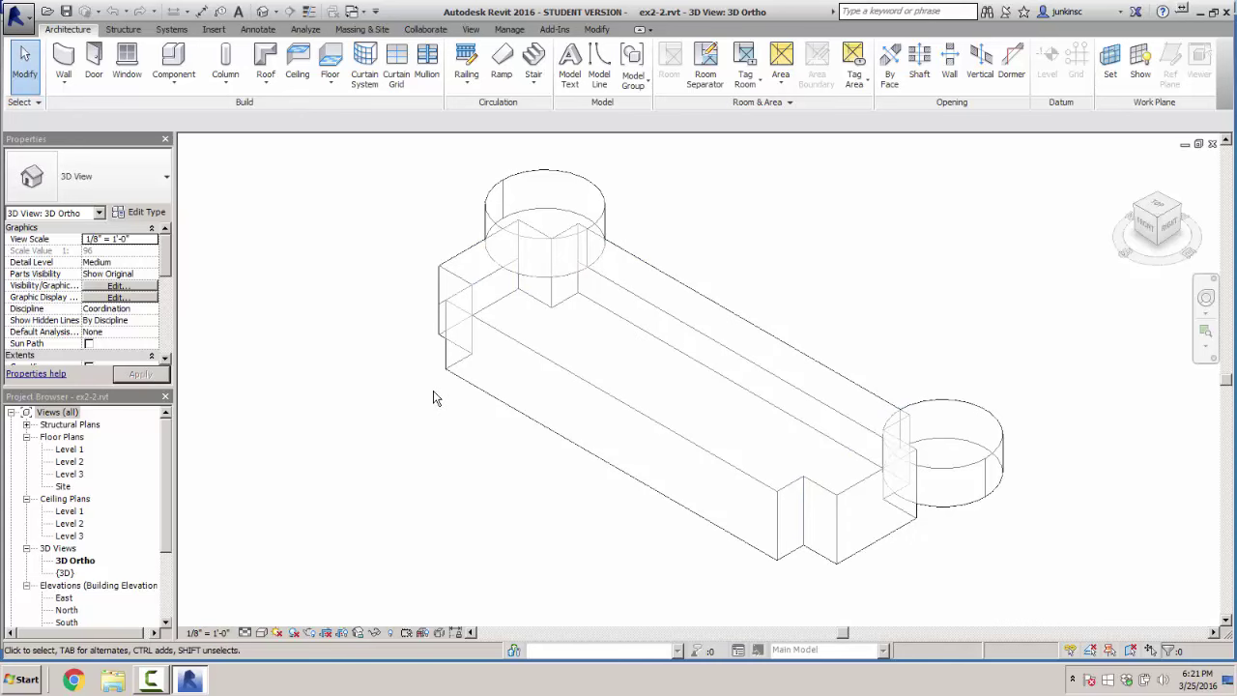
{"action": "left_click", "coordinate": [23, 27]}
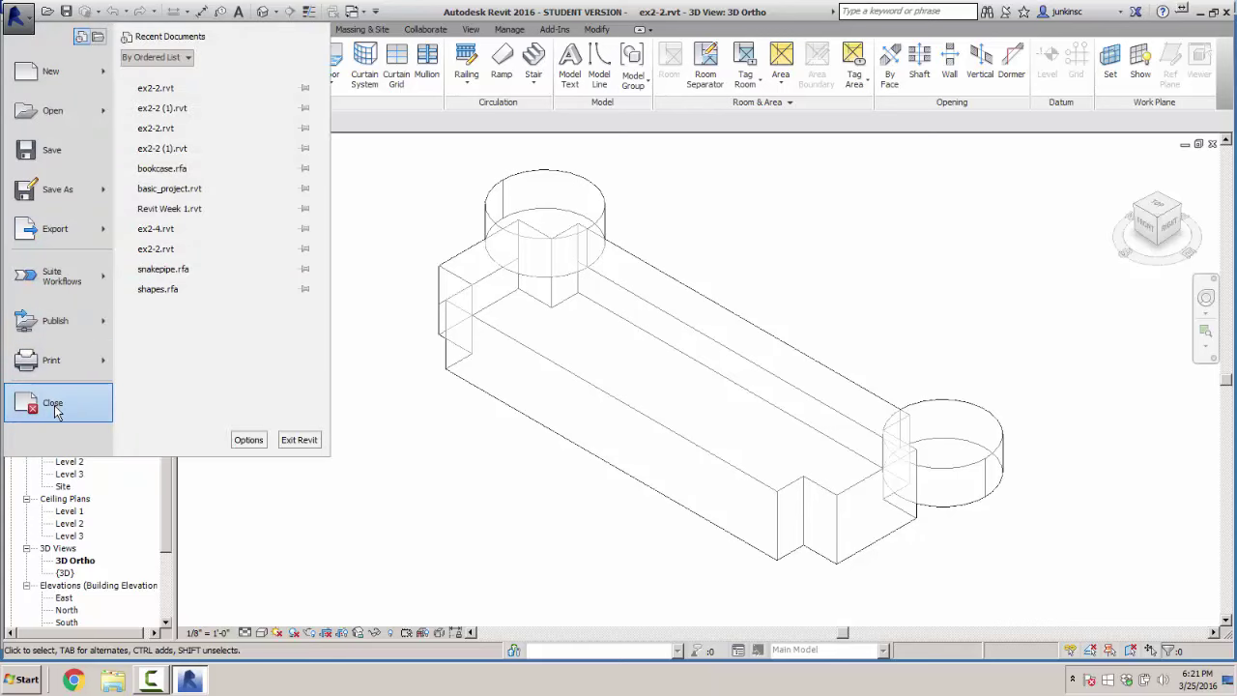
{"action": "left_click", "coordinate": [53, 404]}
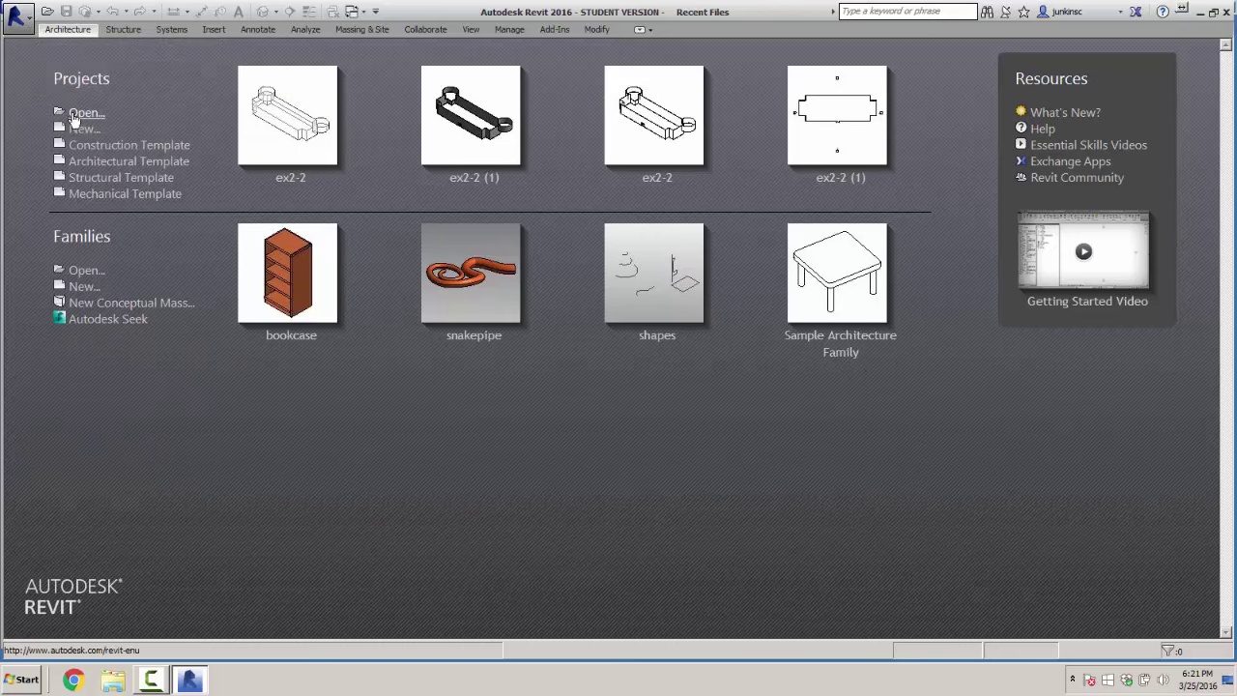
Open the ex2-2 (1).rvt project from the REVIT FILES folder in CIE101 A 2016
{"action": "left_click", "coordinate": [76, 116]}
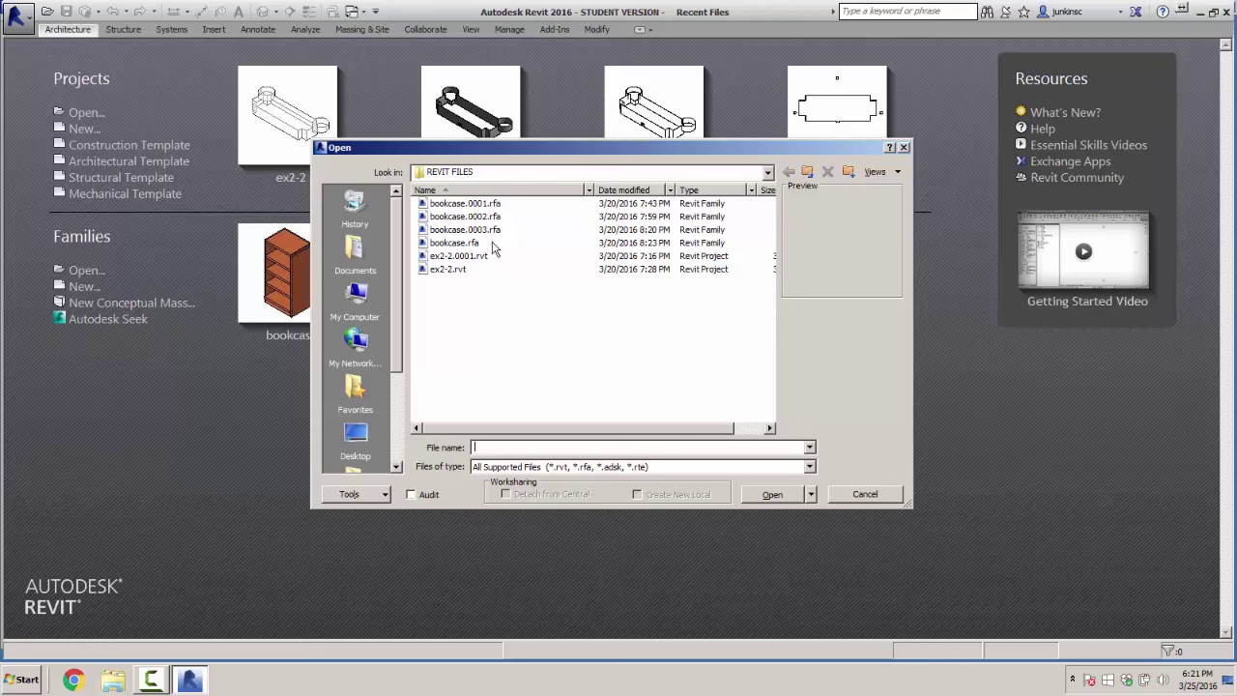
{"action": "left_click", "coordinate": [768, 174]}
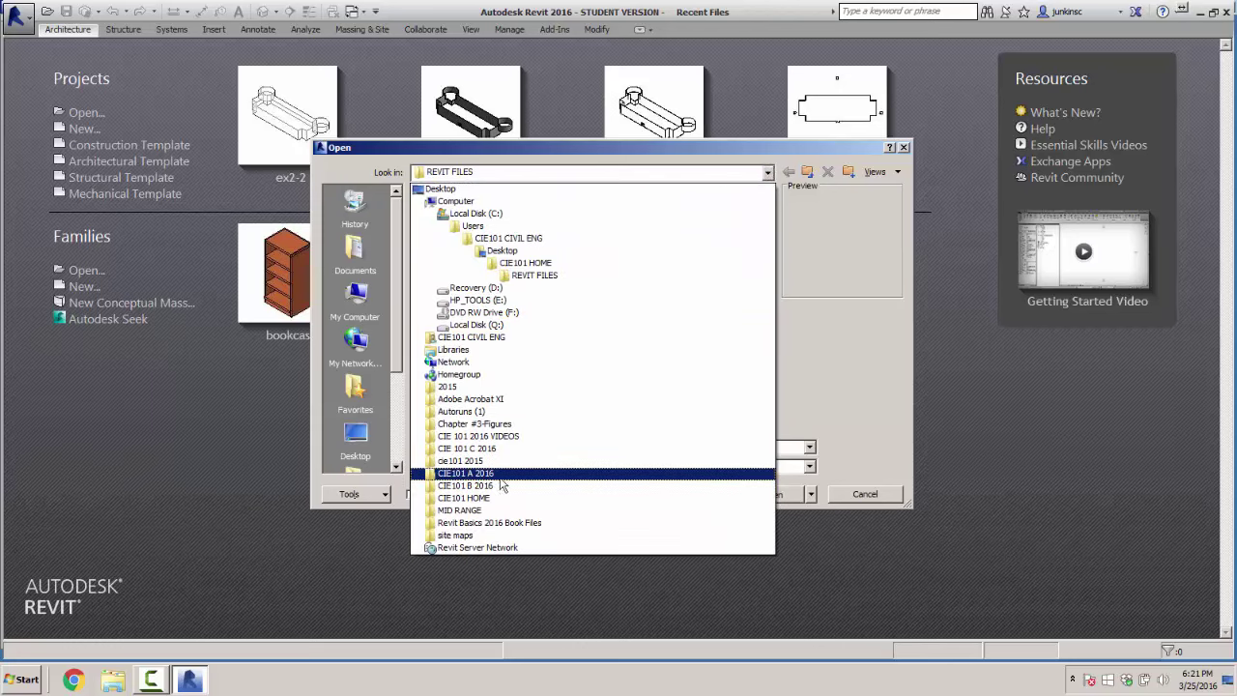
{"action": "left_click", "coordinate": [495, 473]}
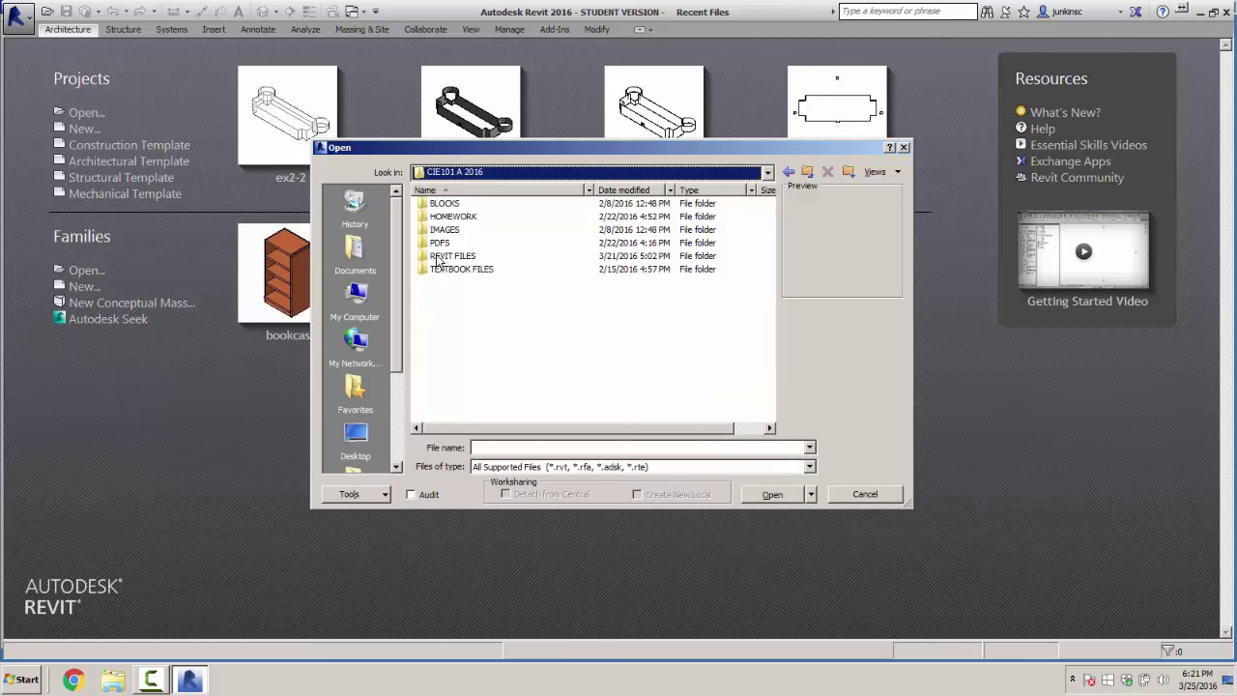
{"action": "double_click", "coordinate": [440, 255]}
{"action": "left_click", "coordinate": [438, 232]}
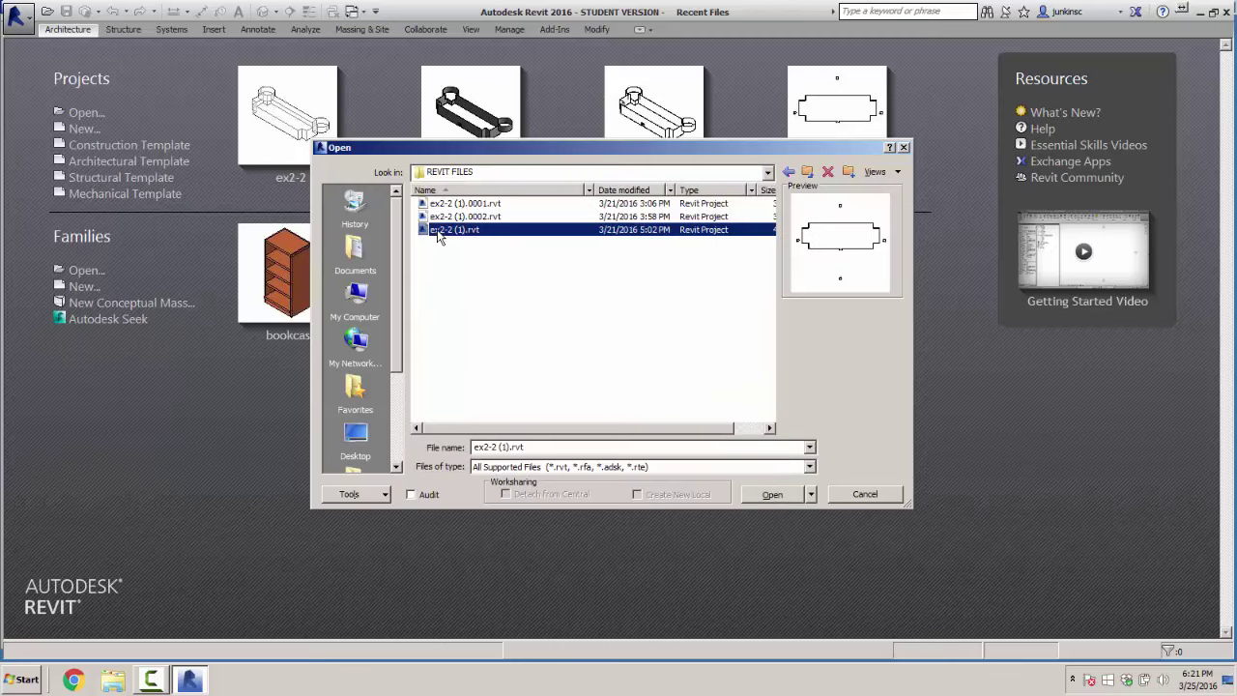
{"action": "key", "text": "Return"}
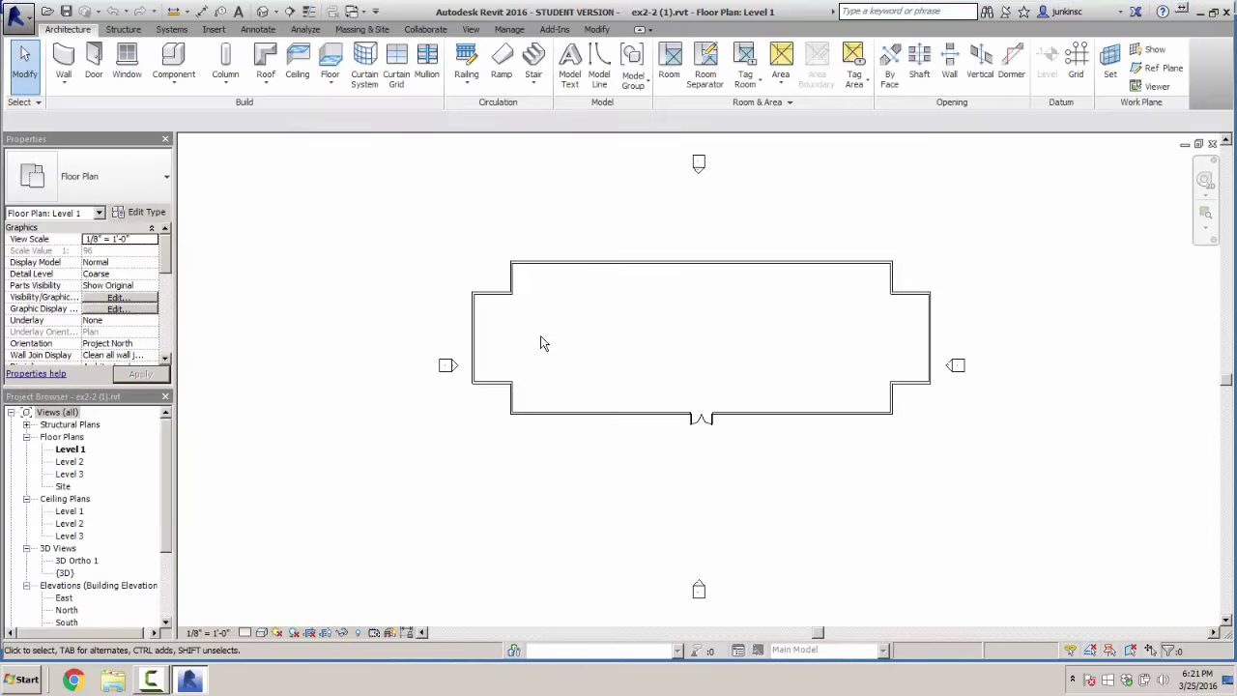
Open the {3D} view of the project and examine the walls where the two round towers meet the building
{"action": "left_click", "coordinate": [64, 573]}
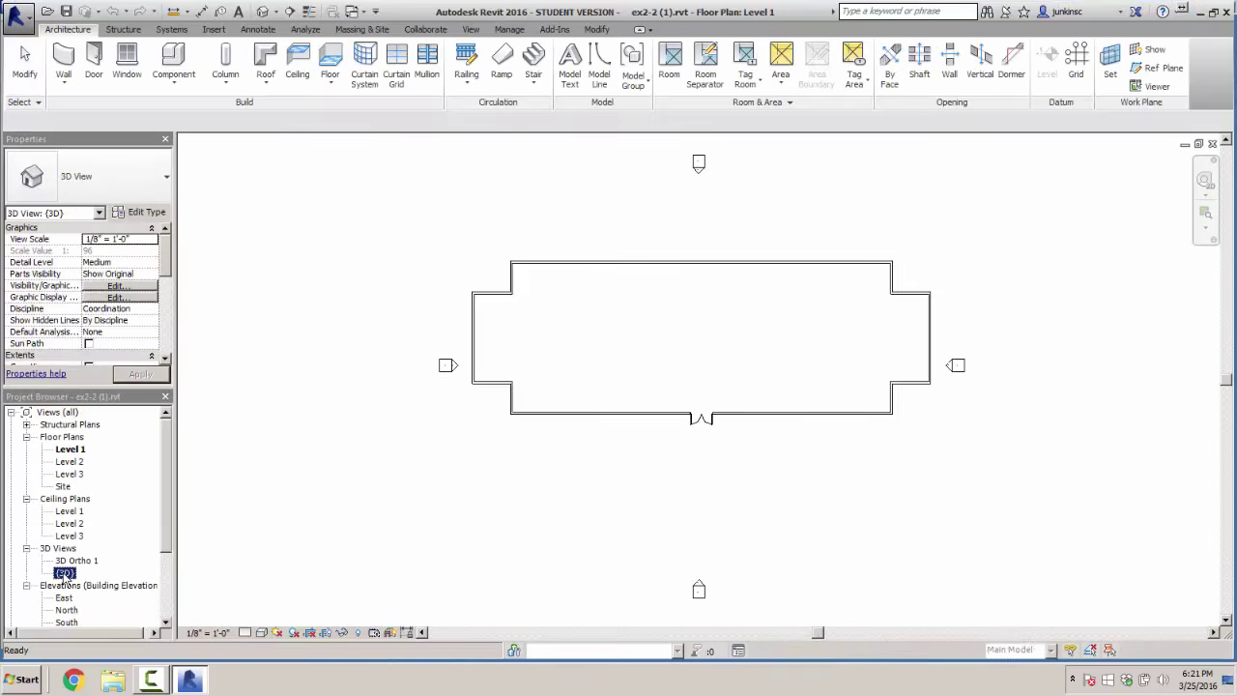
{"action": "double_click", "coordinate": [64, 573]}
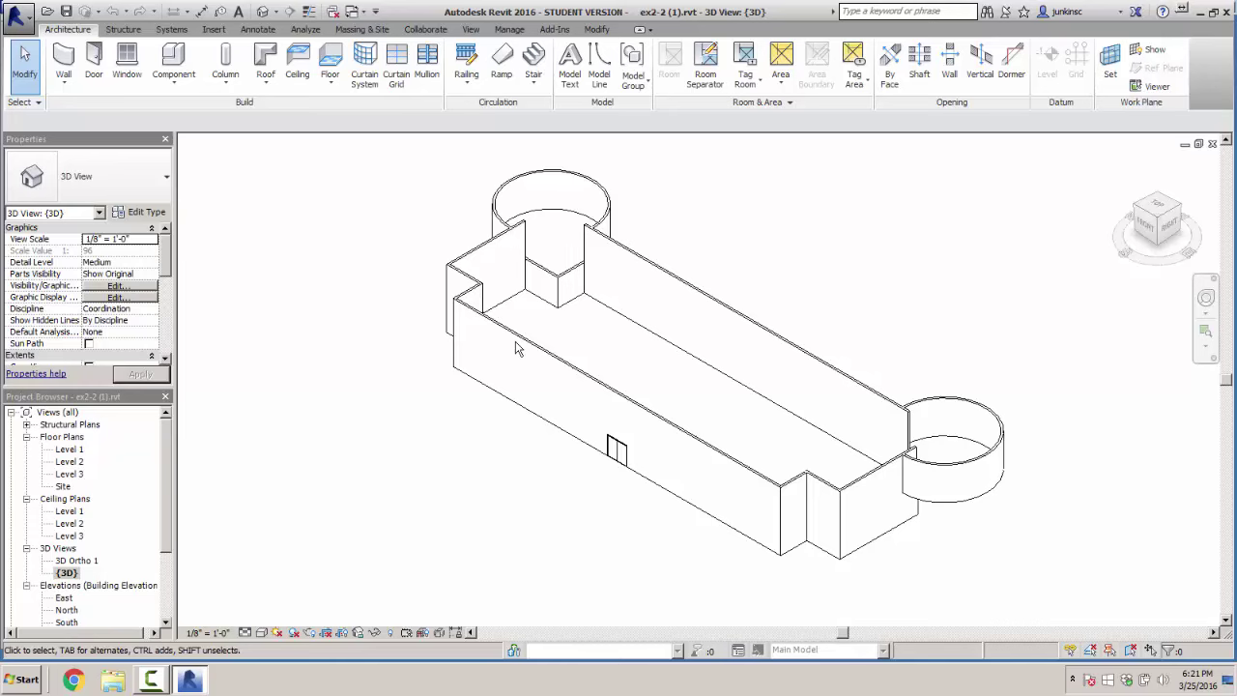
{"action": "scroll", "coordinate": [516, 344], "scroll_direction": "up", "scroll_amount": 1}
{"action": "scroll", "coordinate": [517, 350], "scroll_direction": "down", "scroll_amount": 1}
{"action": "scroll", "coordinate": [517, 350], "scroll_direction": "up", "scroll_amount": 1}
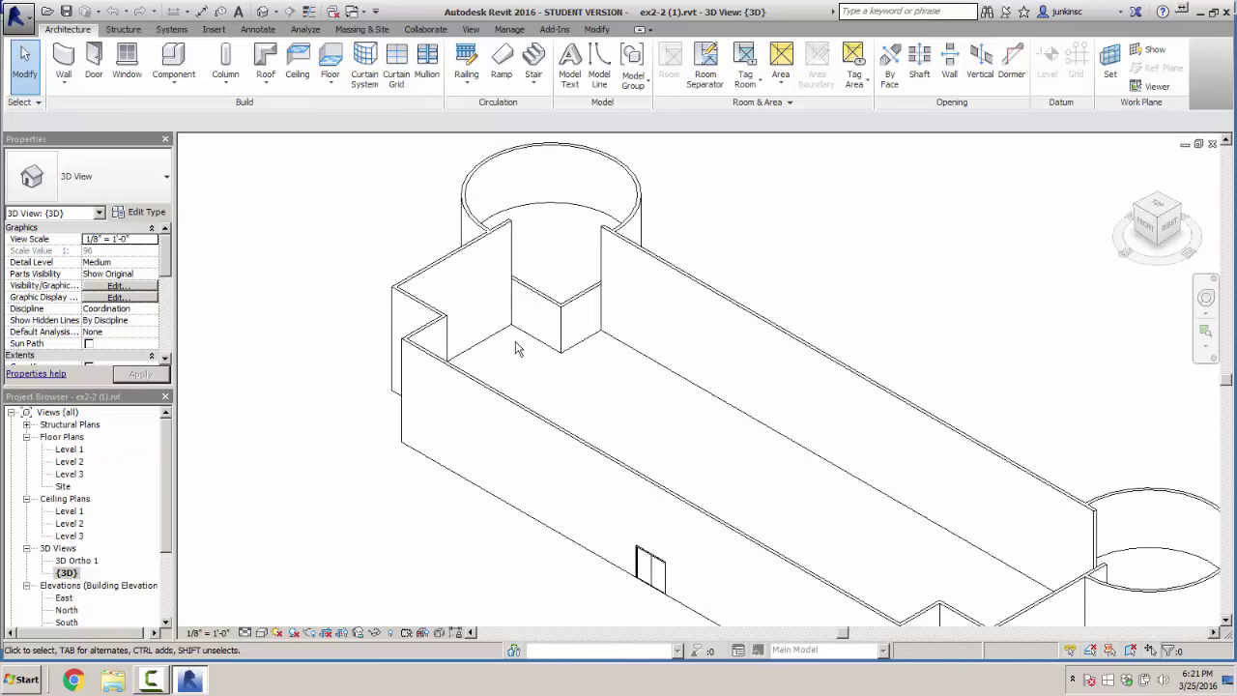
{"action": "scroll", "coordinate": [517, 350], "scroll_direction": "down", "scroll_amount": 1}
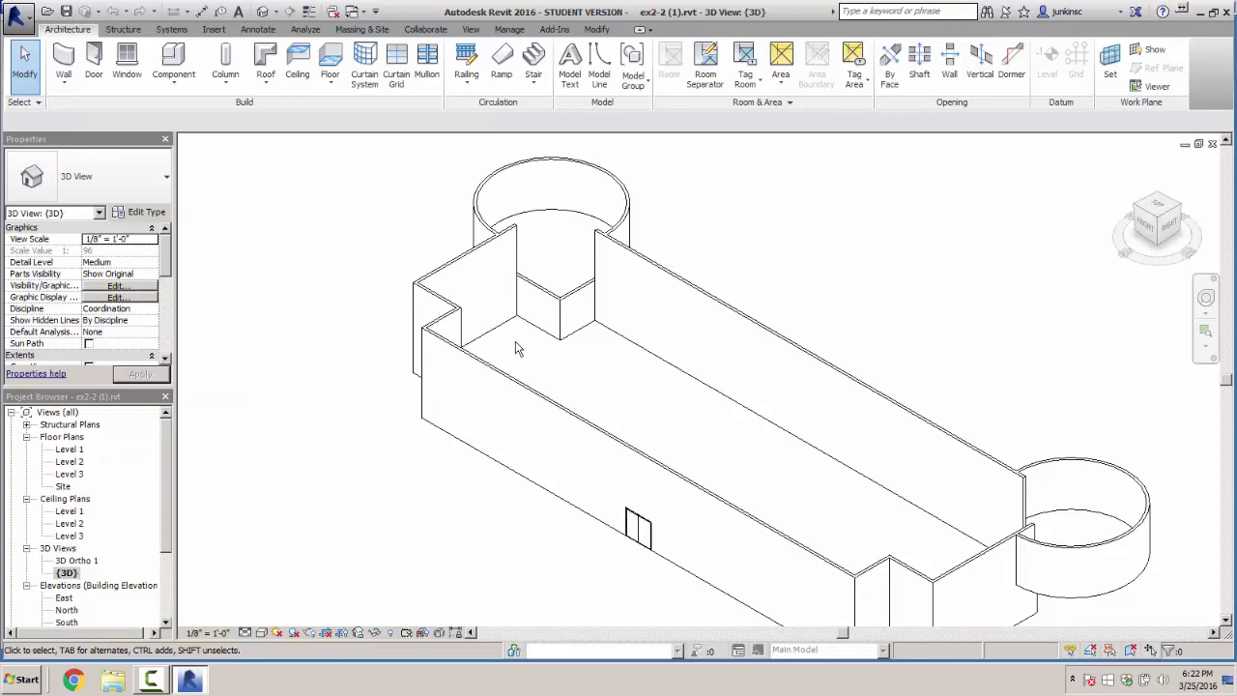
In the Level 2 floor plan, shorten the west wall so its upper end meets the endpoint of the northwest round wall
{"action": "key", "text": "ctrl+Tab"}
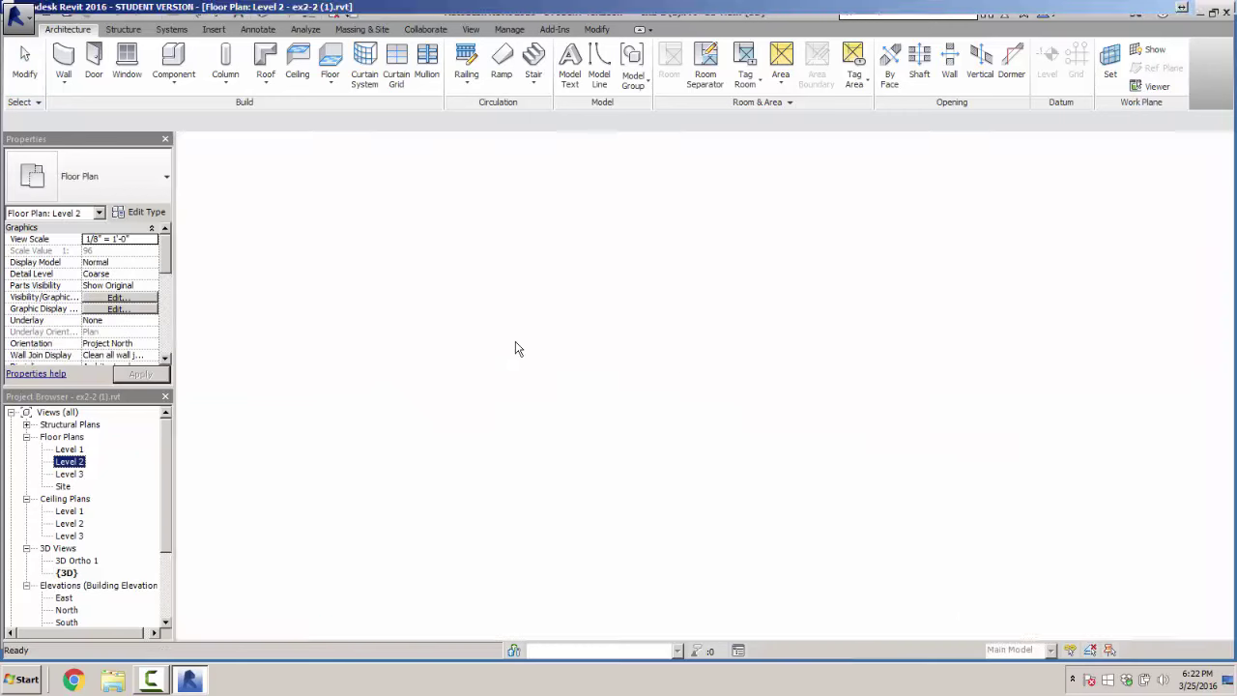
{"action": "scroll", "coordinate": [515, 348], "scroll_direction": "up", "scroll_amount": 4}
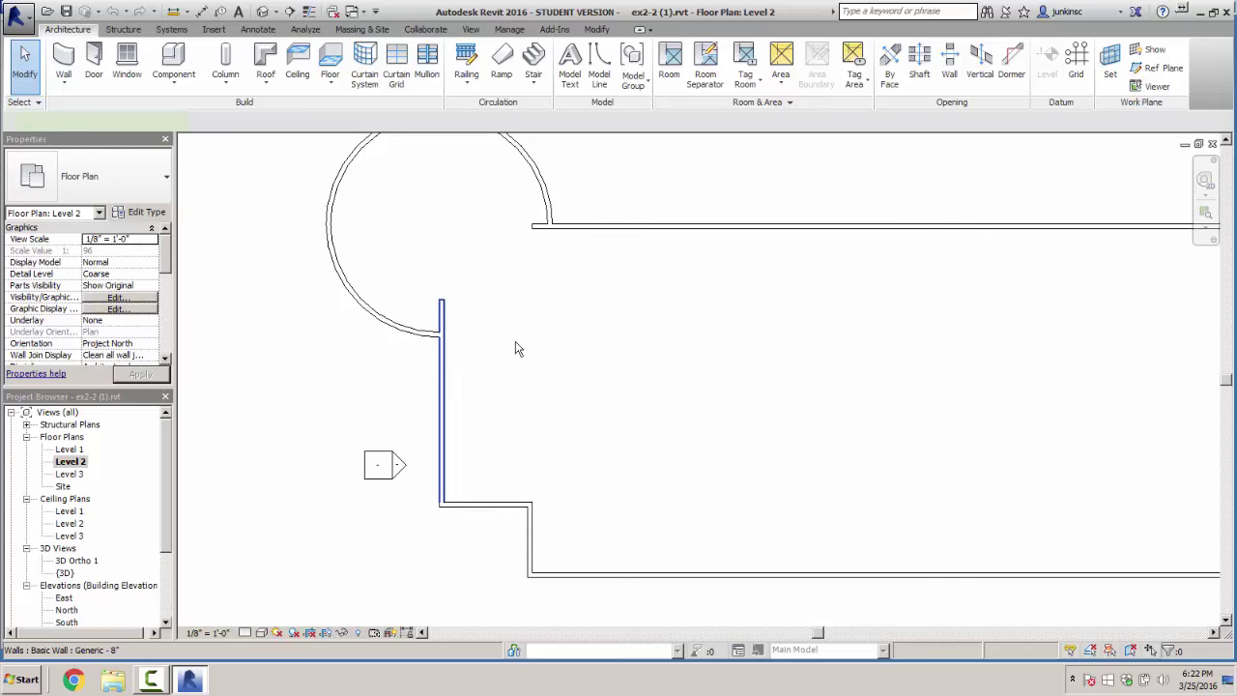
{"action": "left_click", "coordinate": [516, 348]}
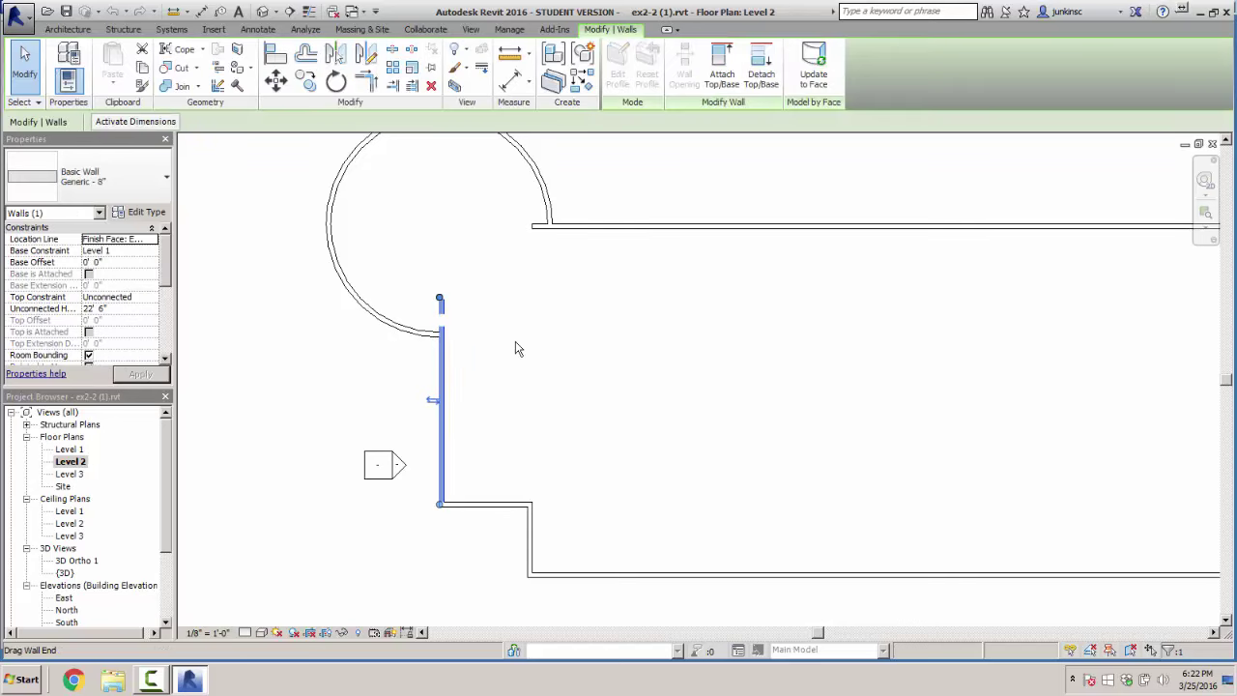
{"action": "left_click_drag", "start_coordinate": [439, 298], "coordinate": [440, 332]}
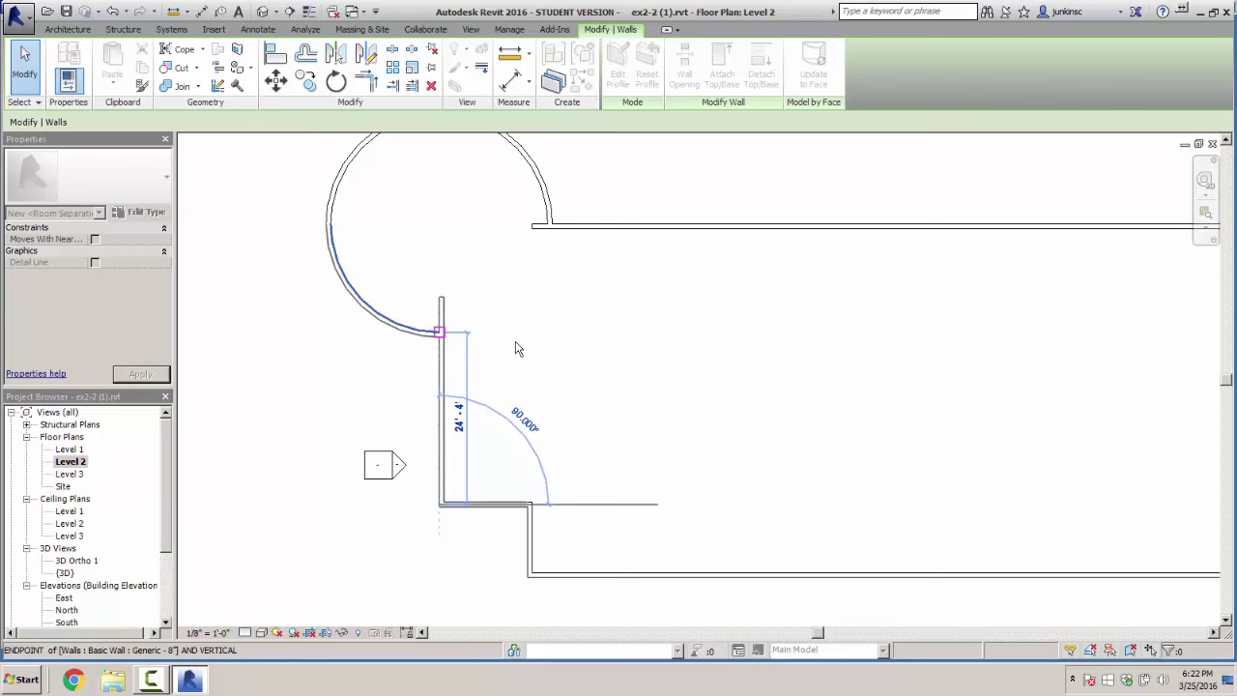
{"action": "key", "text": "Escape"}
{"action": "key", "text": "Escape"}
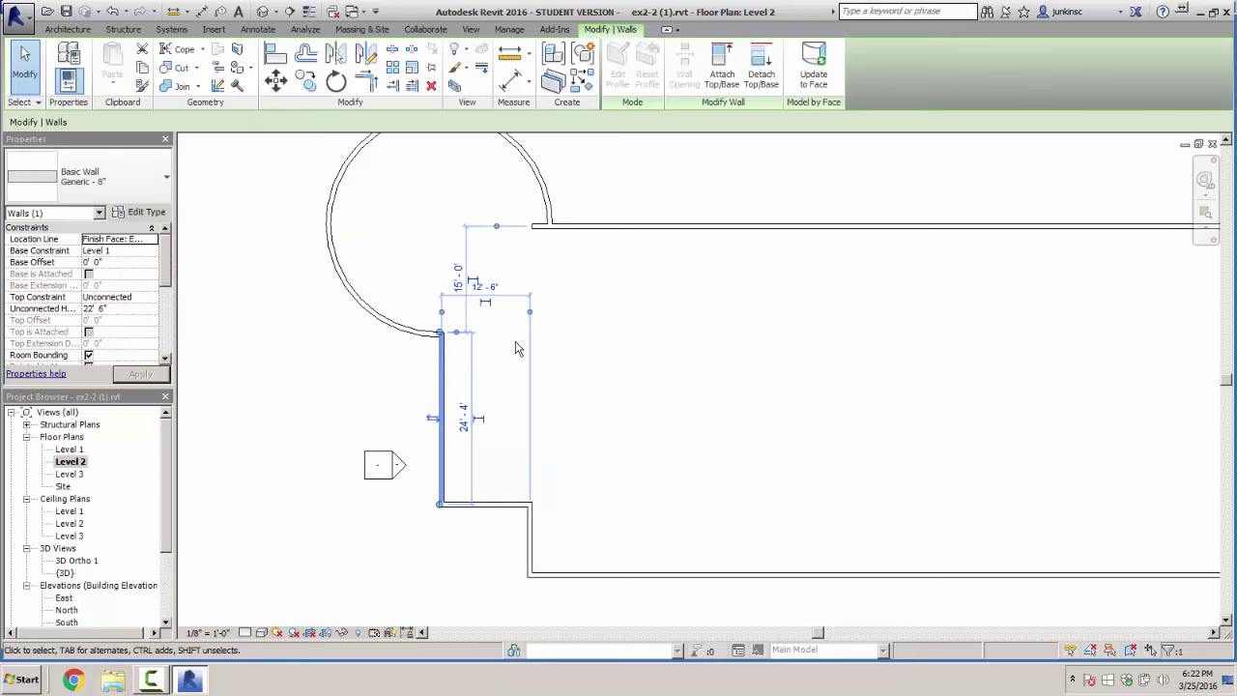
Shorten the west end of the long north wall back to where it meets the northwest round wall
{"action": "scroll", "coordinate": [515, 349], "scroll_direction": "up", "scroll_amount": 3}
{"action": "left_click", "coordinate": [580, 248]}
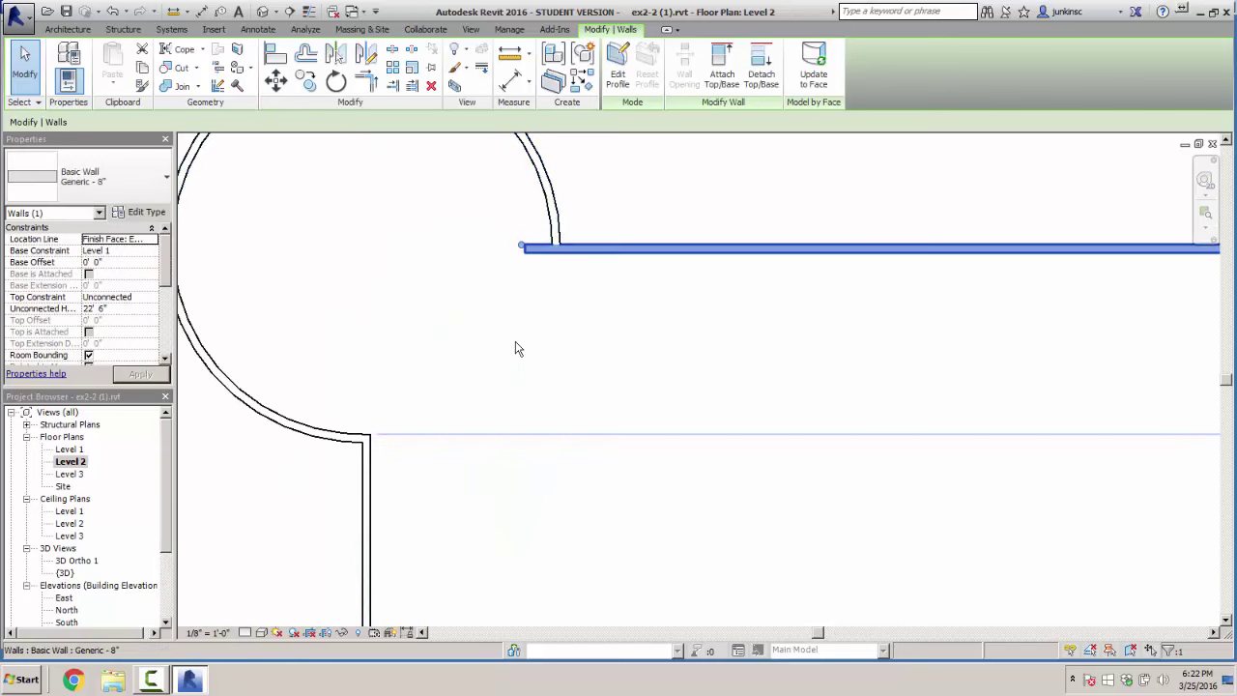
{"action": "left_click_drag", "start_coordinate": [524, 248], "coordinate": [544, 246]}
Shorten the east wall's upper end and the north wall's east end so both meet the northeast round wall
{"action": "scroll", "coordinate": [515, 348], "scroll_direction": "down", "scroll_amount": 5}
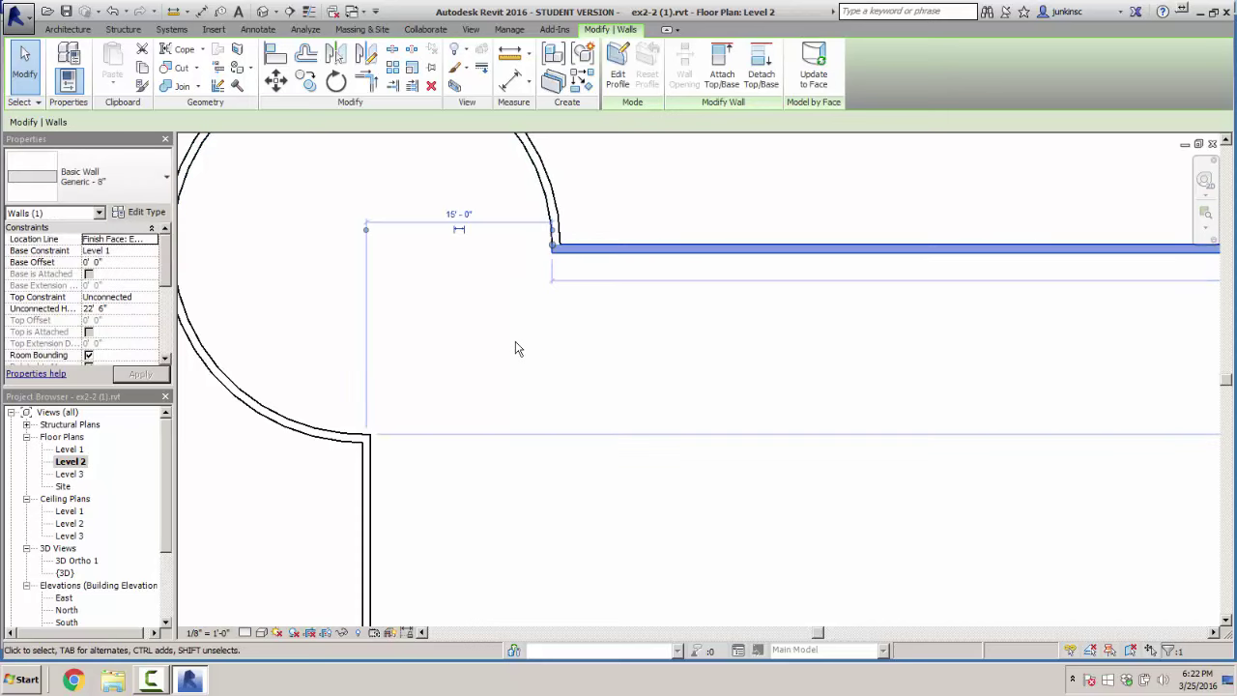
{"action": "middle_click_drag", "start_coordinate": [1174, 298], "coordinate": [772, 298]}
{"action": "scroll", "coordinate": [772, 297], "scroll_direction": "up", "scroll_amount": 5}
{"action": "left_click", "coordinate": [747, 351]}
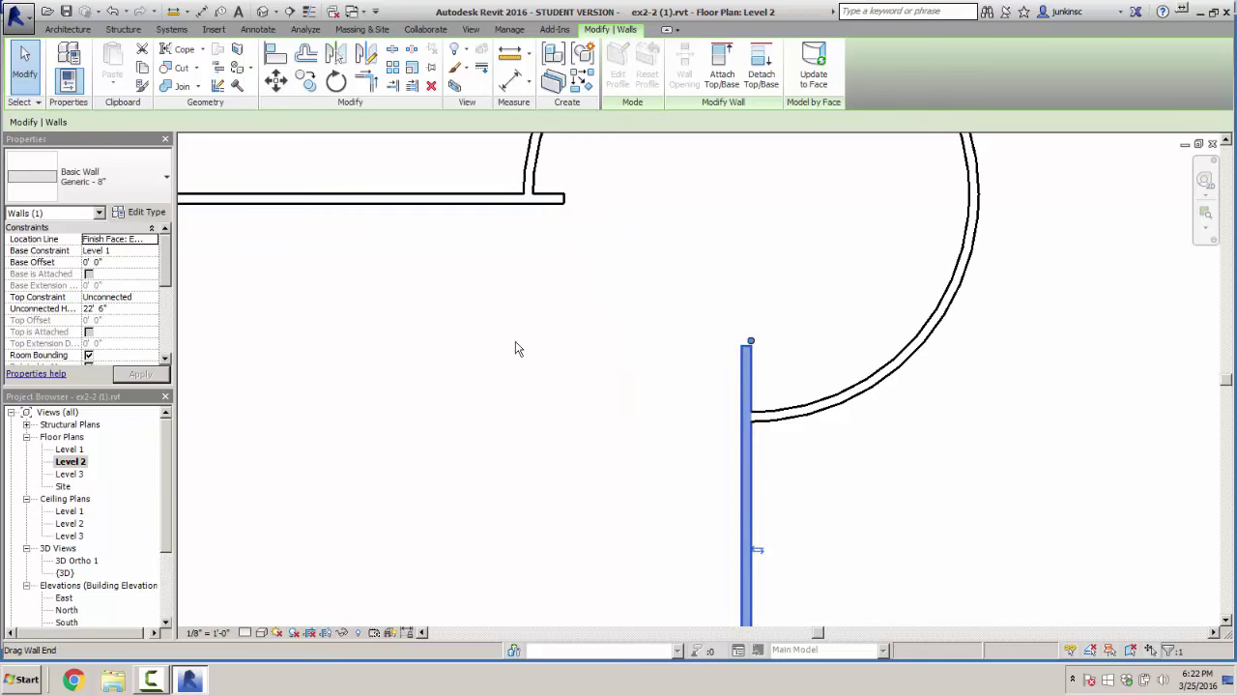
{"action": "left_click_drag", "start_coordinate": [751, 340], "coordinate": [750, 412]}
{"action": "left_click", "coordinate": [562, 198]}
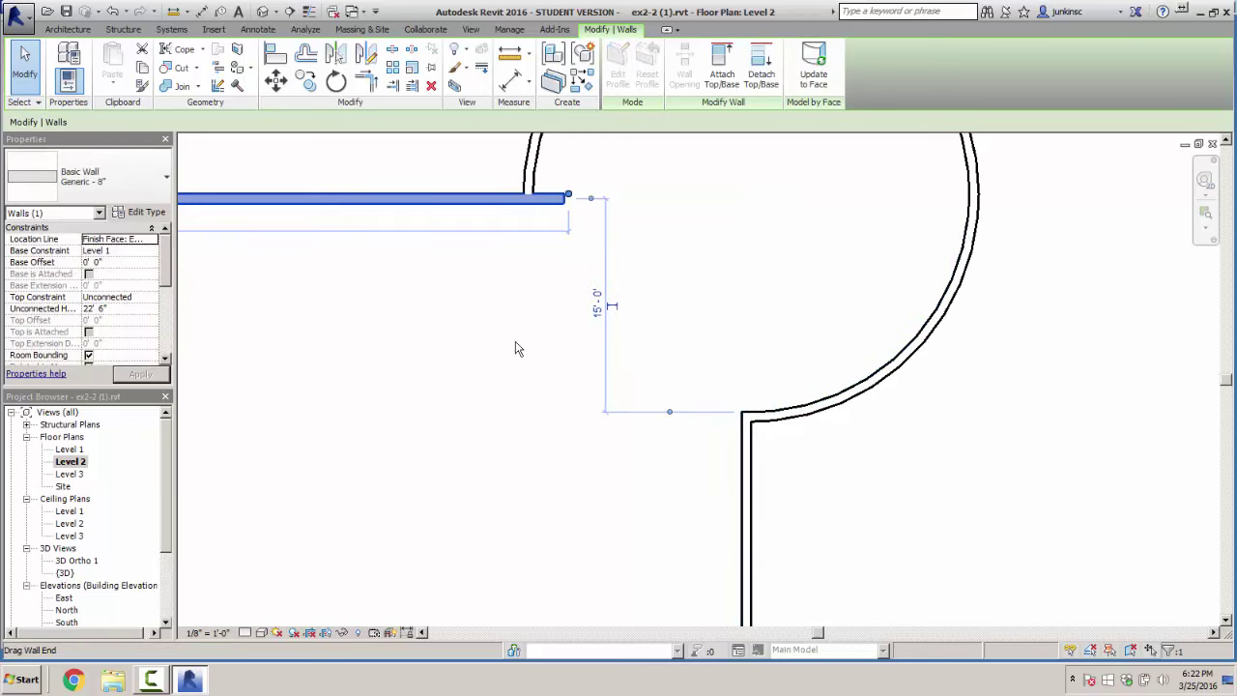
{"action": "left_click_drag", "start_coordinate": [568, 194], "coordinate": [532, 198]}
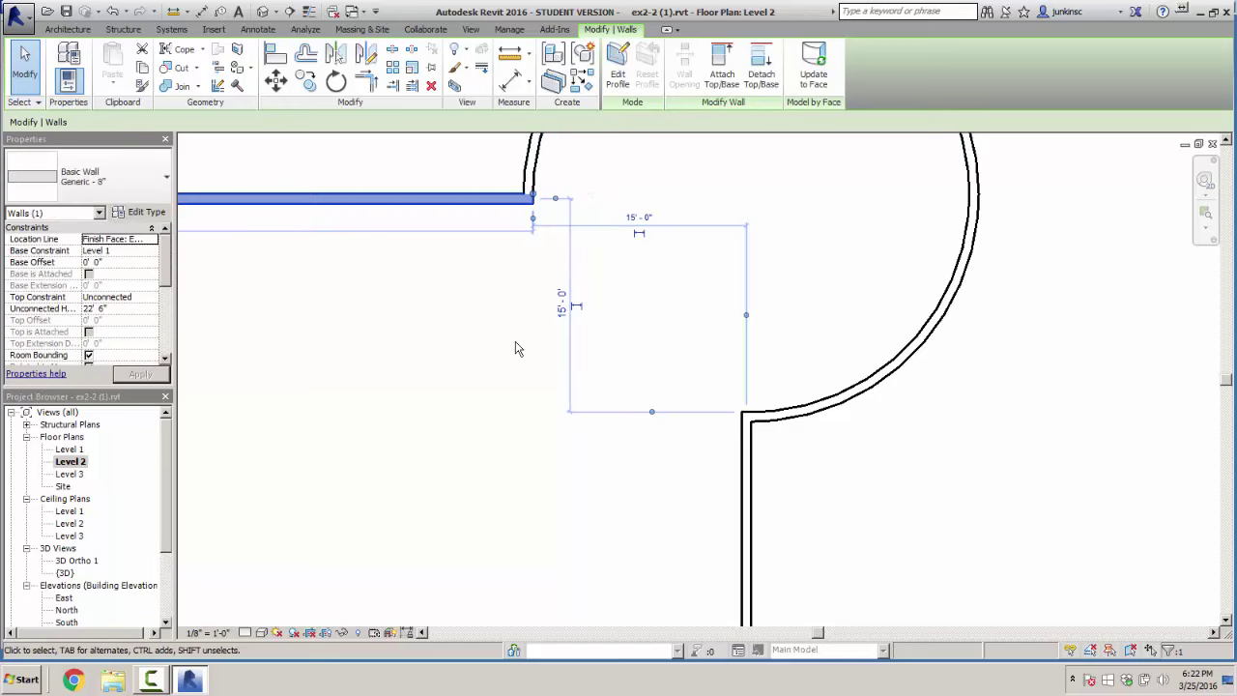
{"action": "key", "text": "Escape"}
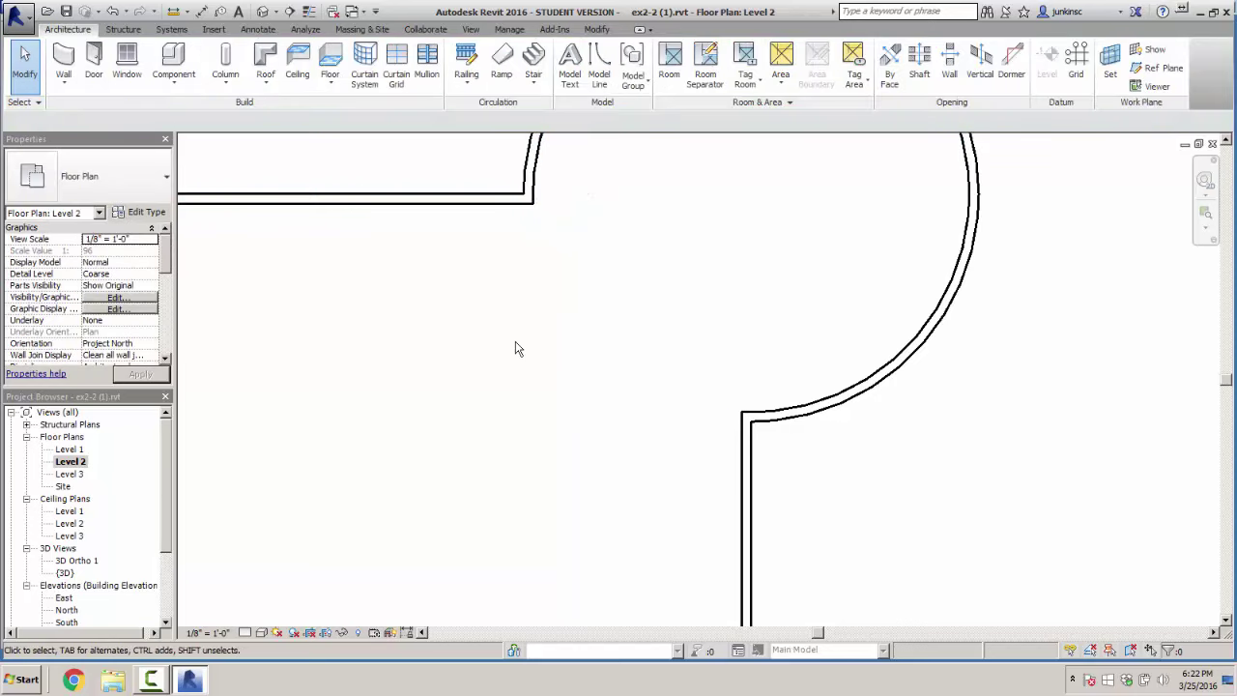
In the Level 1 floor plan, start a Generic - 8" wall with its top constraint set up to Level 2
{"action": "double_click", "coordinate": [70, 448]}
{"action": "scroll", "coordinate": [454, 245], "scroll_direction": "up", "scroll_amount": 2}
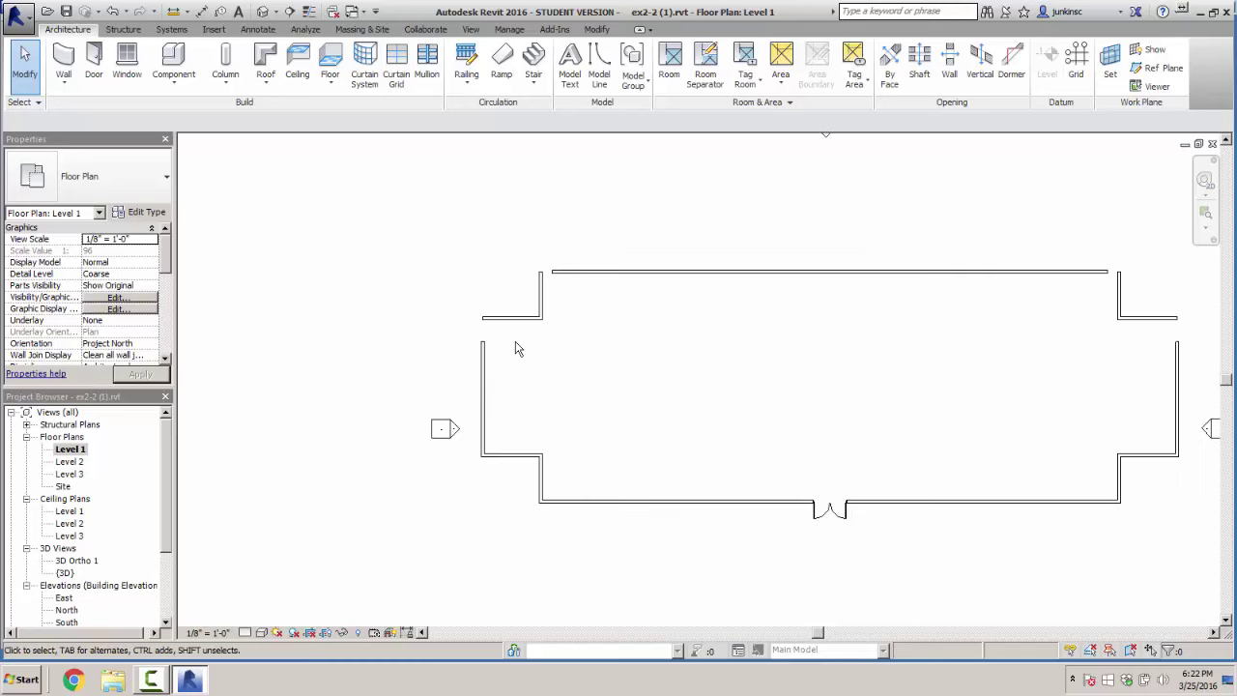
{"action": "scroll", "coordinate": [515, 348], "scroll_direction": "up", "scroll_amount": 2}
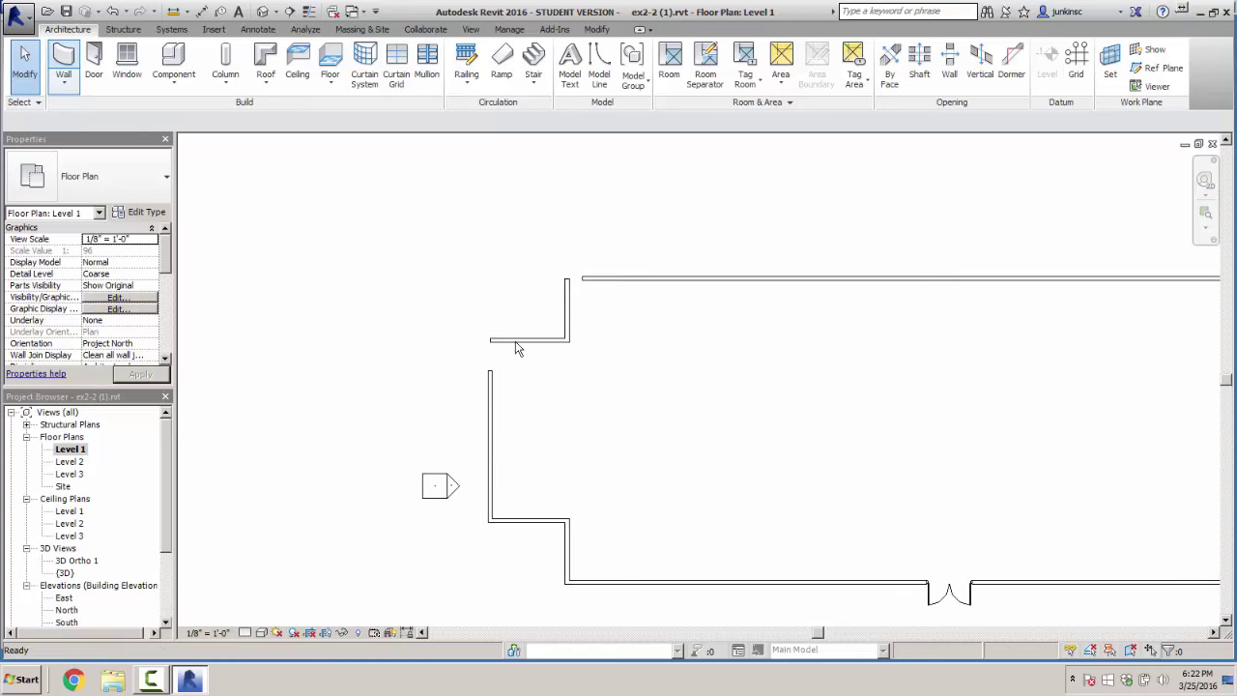
{"action": "key", "text": "w"}
{"action": "key", "text": "a"}
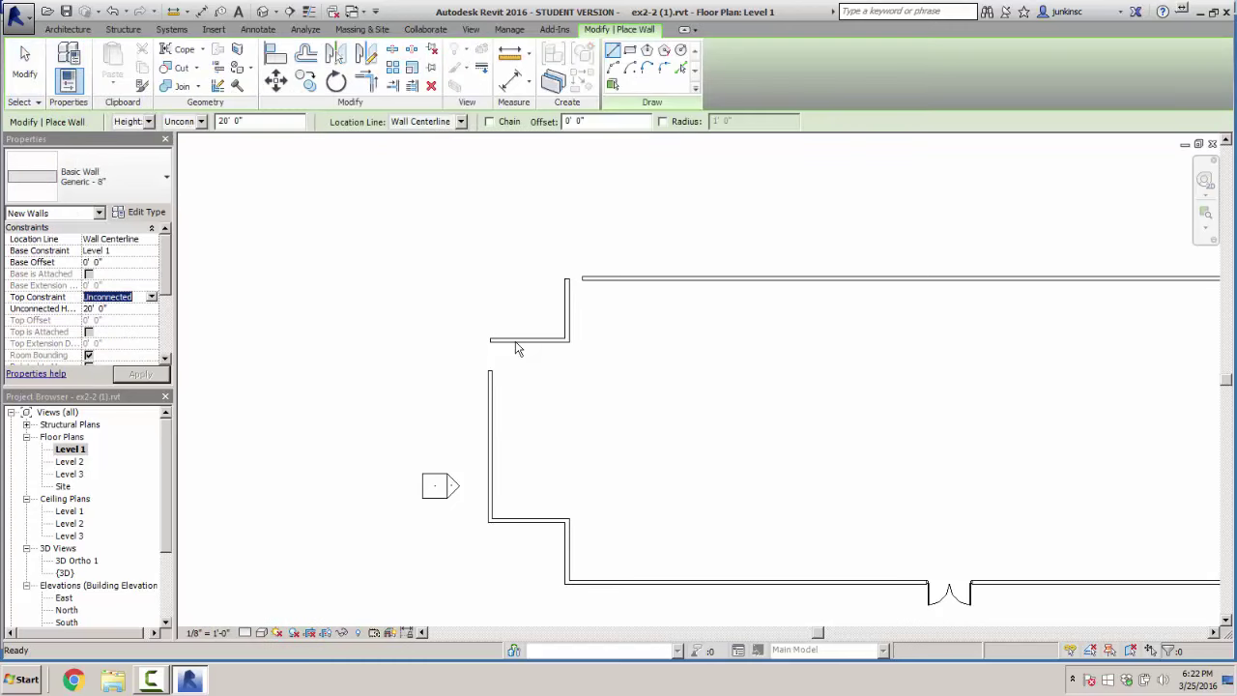
{"action": "key", "text": "alt+Down"}
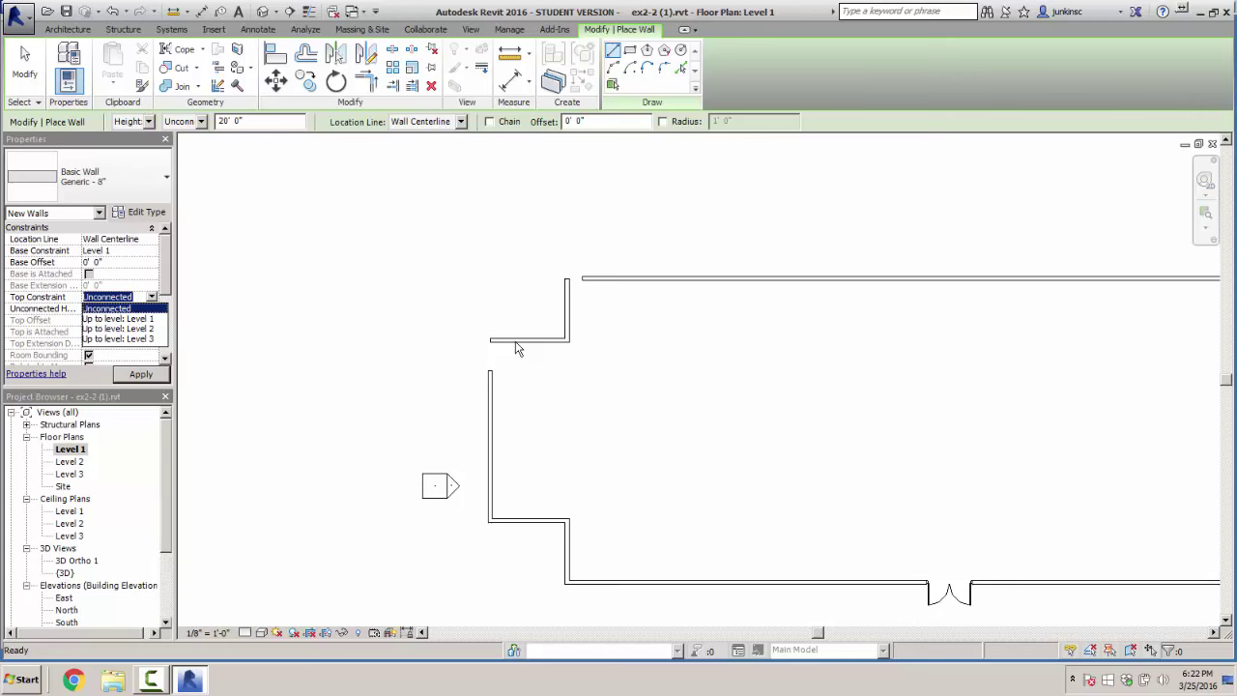
{"action": "key", "text": "Down"}
{"action": "key", "text": "Down"}
{"action": "key", "text": "Return"}
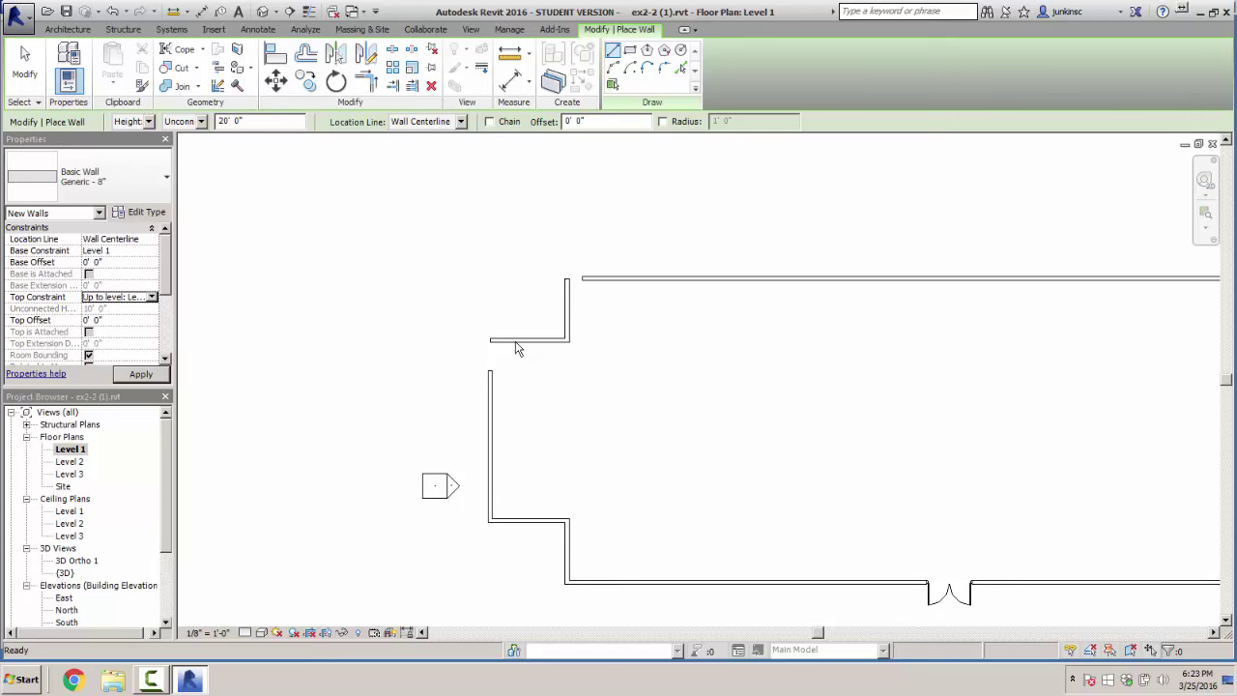
{"action": "key", "text": "Return"}
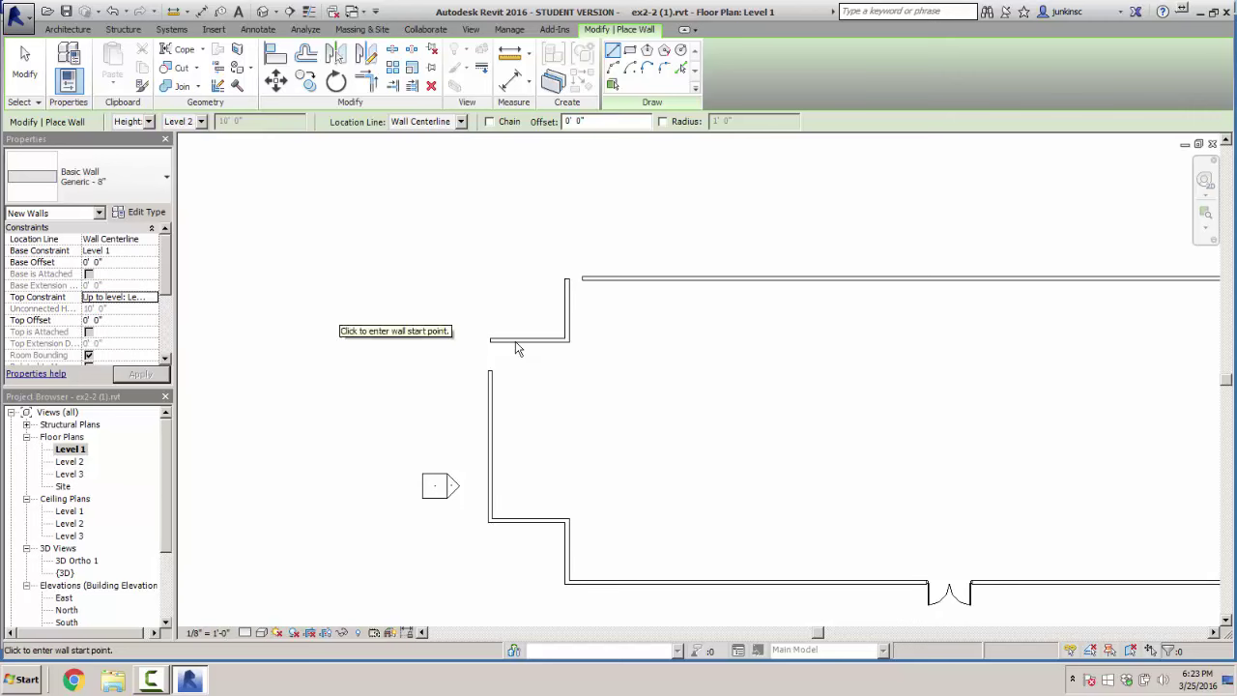
Draw short walls closing the two gaps at the northwest corner, one on the west wall and one on the north wall
{"action": "left_click", "coordinate": [516, 346]}
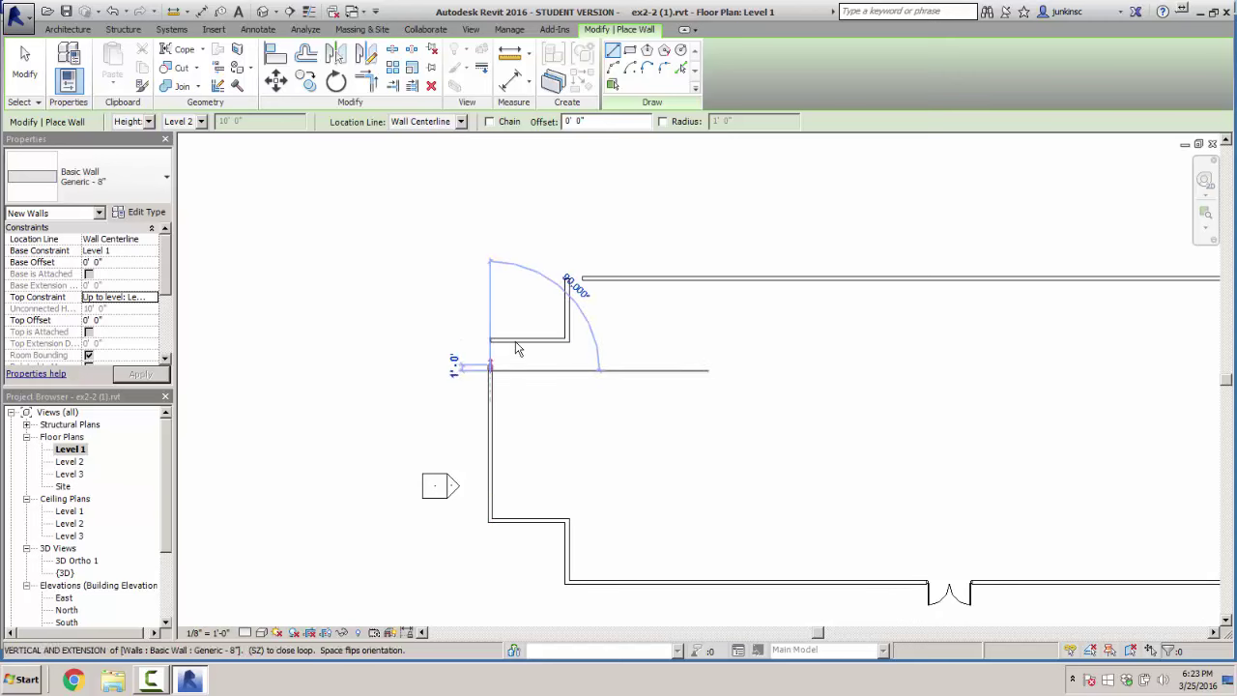
{"action": "key", "text": "Escape"}
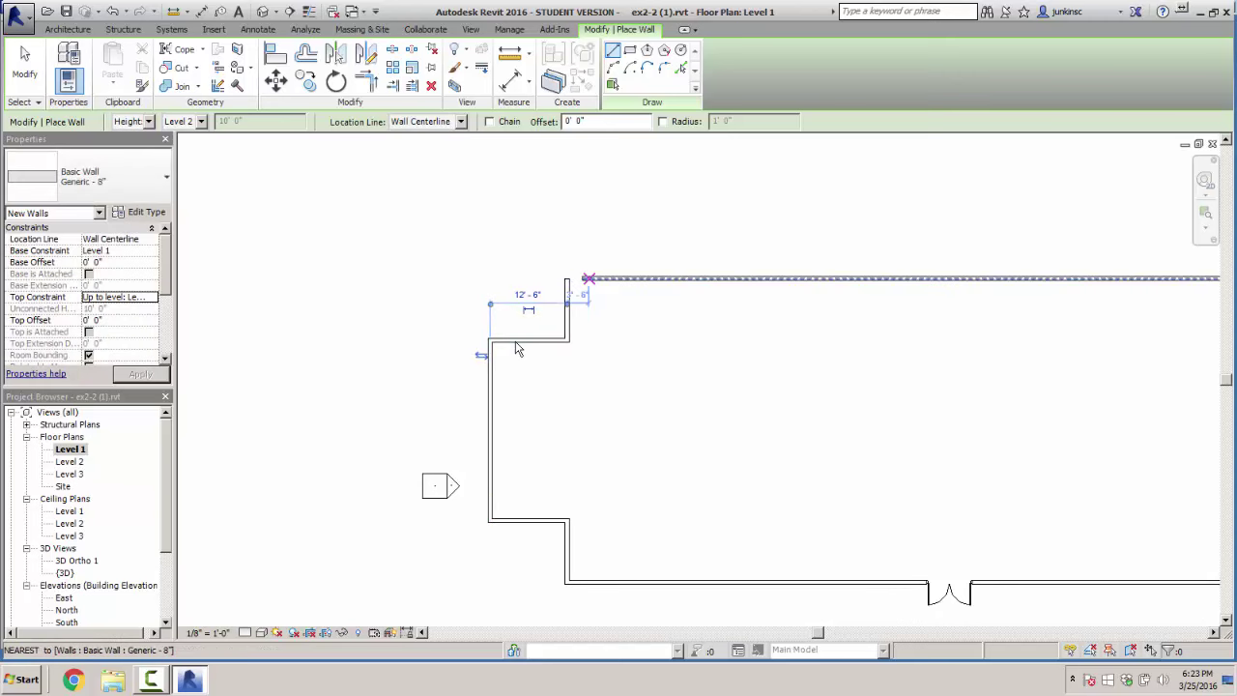
{"action": "left_click", "coordinate": [582, 278]}
{"action": "left_click", "coordinate": [567, 279]}
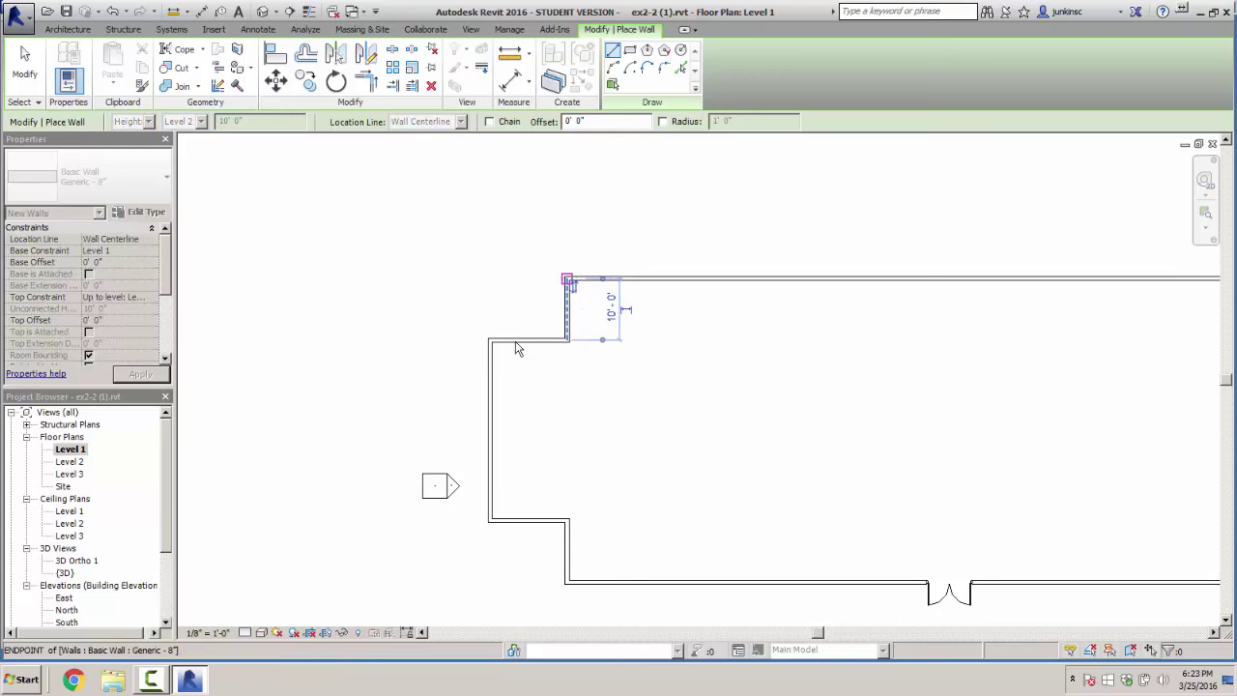
Draw short walls closing the north and east wall gaps at the northeast corner, and return to the {3D} view
{"action": "scroll", "coordinate": [516, 348], "scroll_direction": "down", "scroll_amount": 3}
{"action": "key", "text": "Escape"}
{"action": "scroll", "coordinate": [516, 348], "scroll_direction": "up", "scroll_amount": 6}
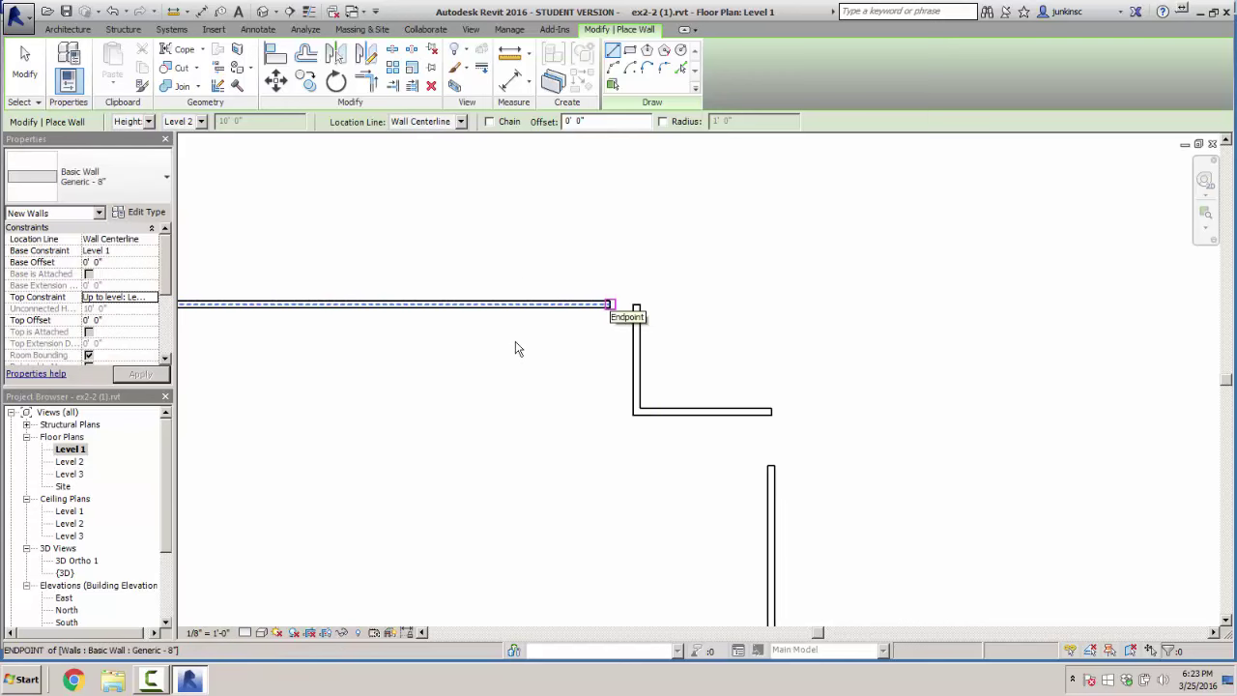
{"action": "left_click", "coordinate": [610, 304]}
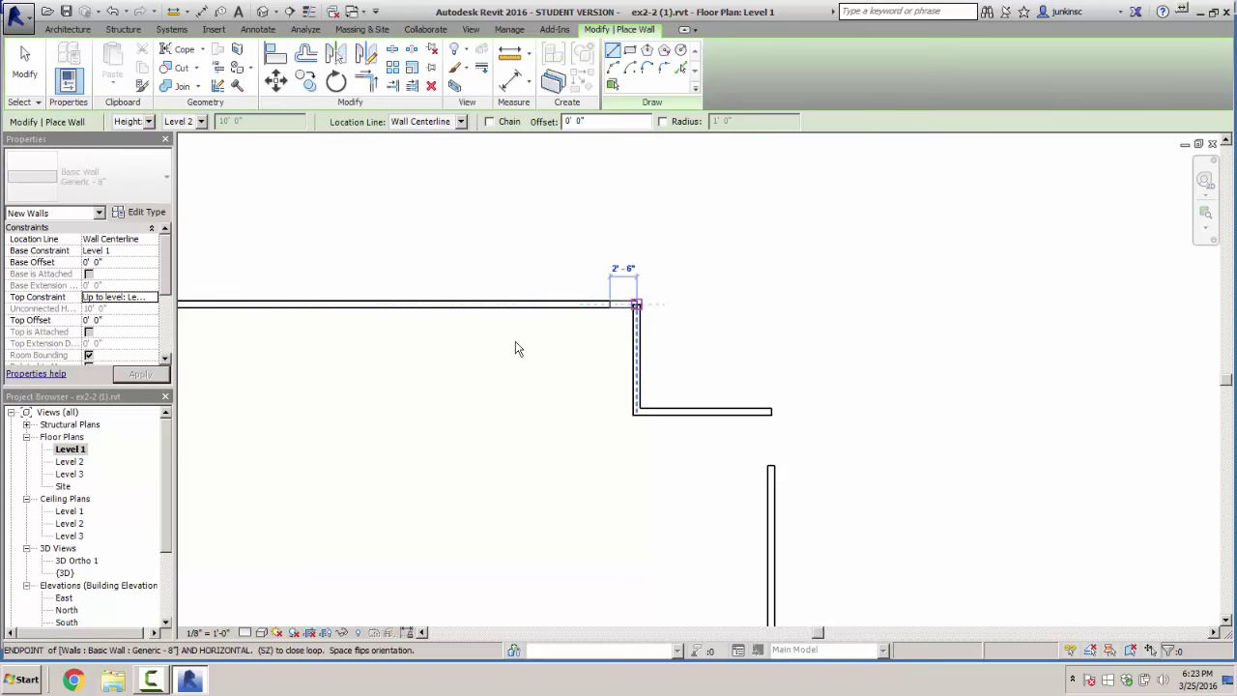
{"action": "left_click", "coordinate": [637, 305]}
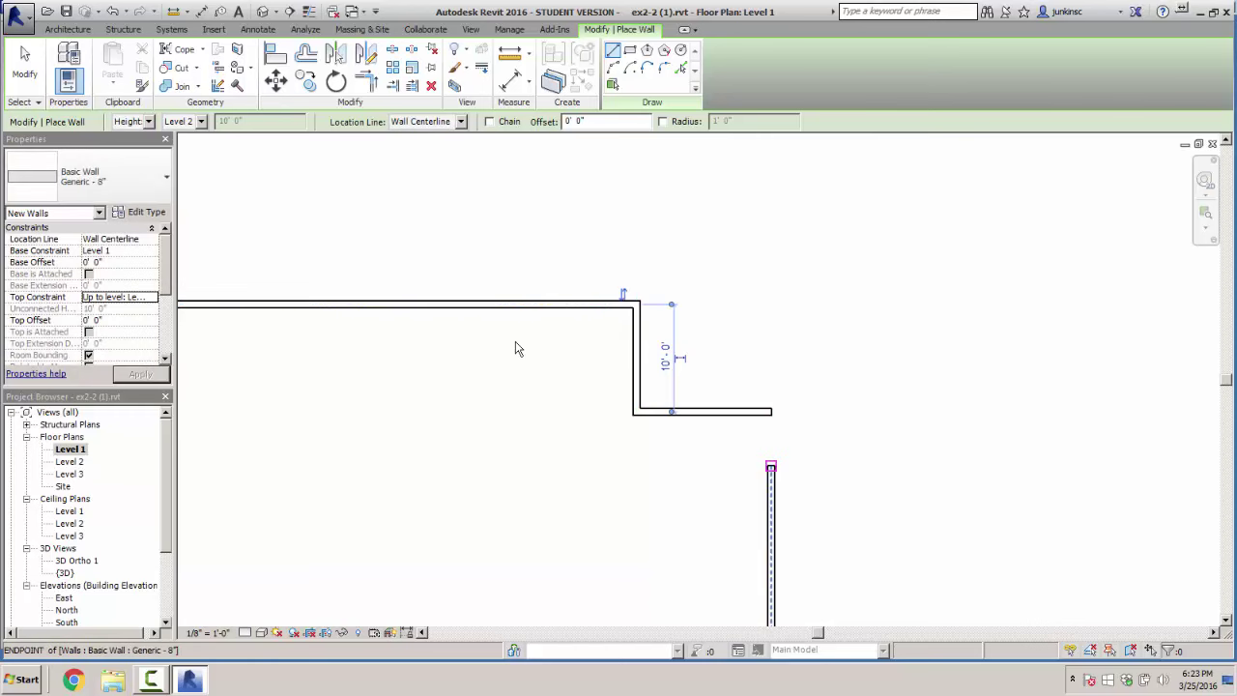
{"action": "left_click", "coordinate": [771, 465]}
{"action": "left_click", "coordinate": [771, 412]}
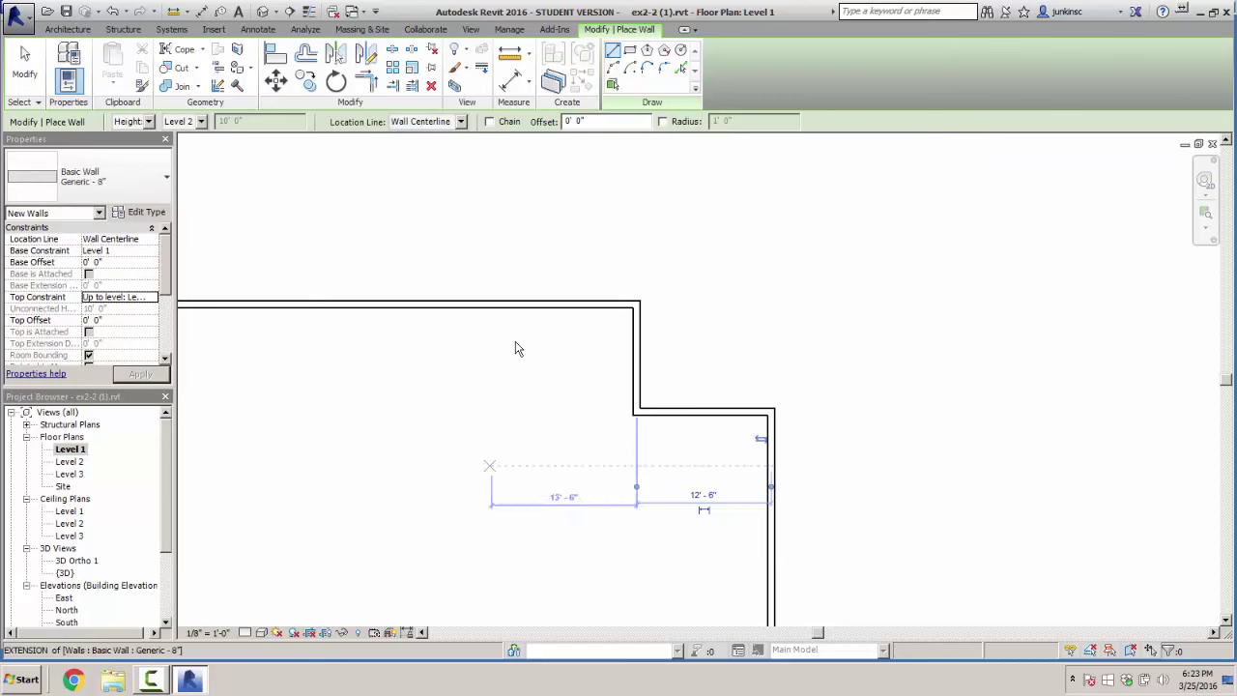
{"action": "key", "text": "ctrl+Tab"}
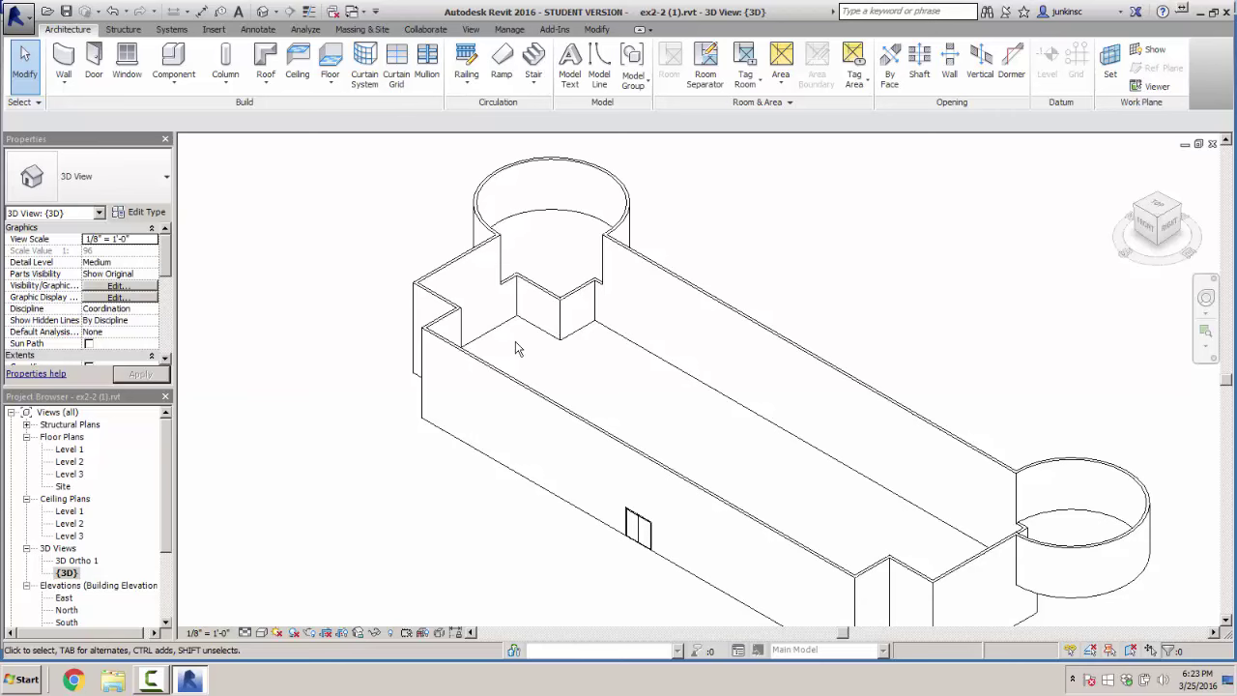
{"action": "key", "text": "alt+f"}
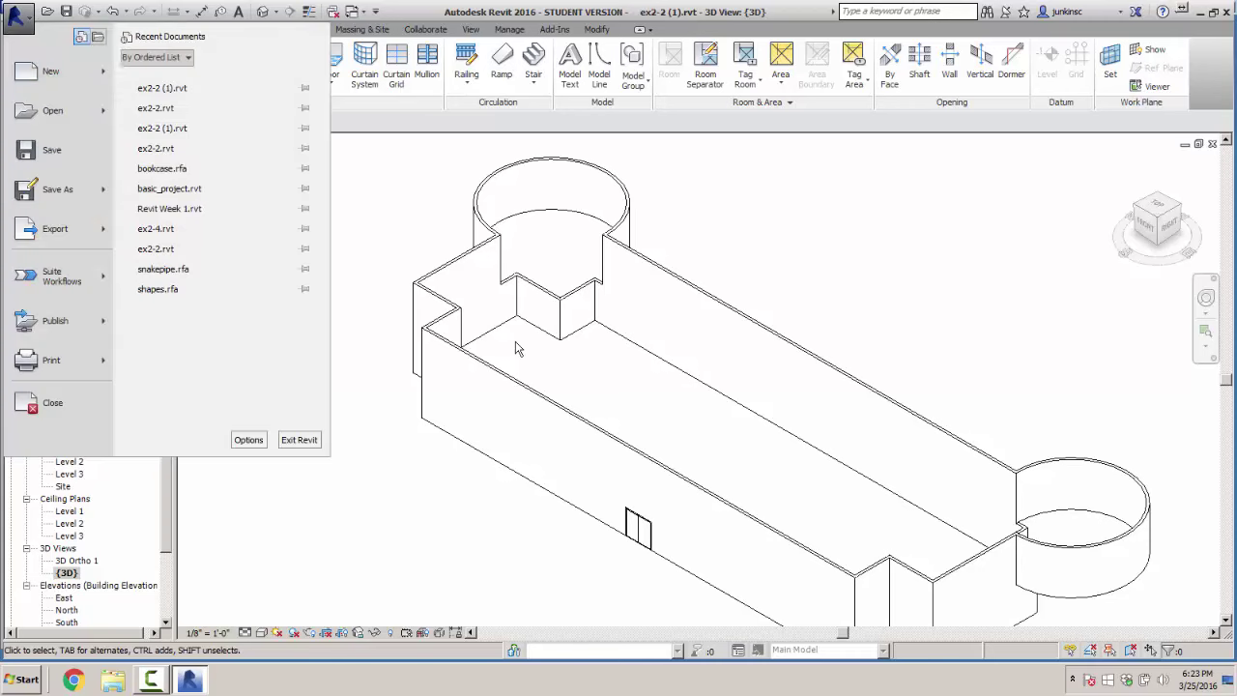
{"action": "key", "text": "s"}
{"action": "key", "text": "s"}
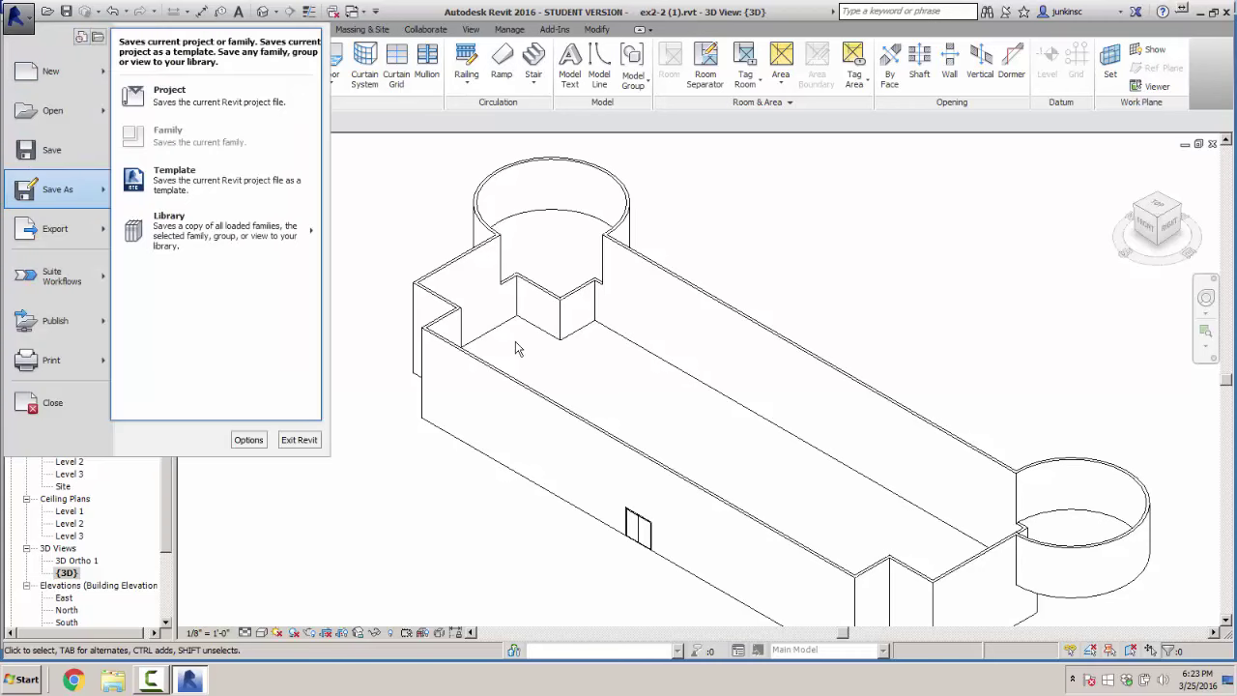
{"action": "key", "text": "Right"}
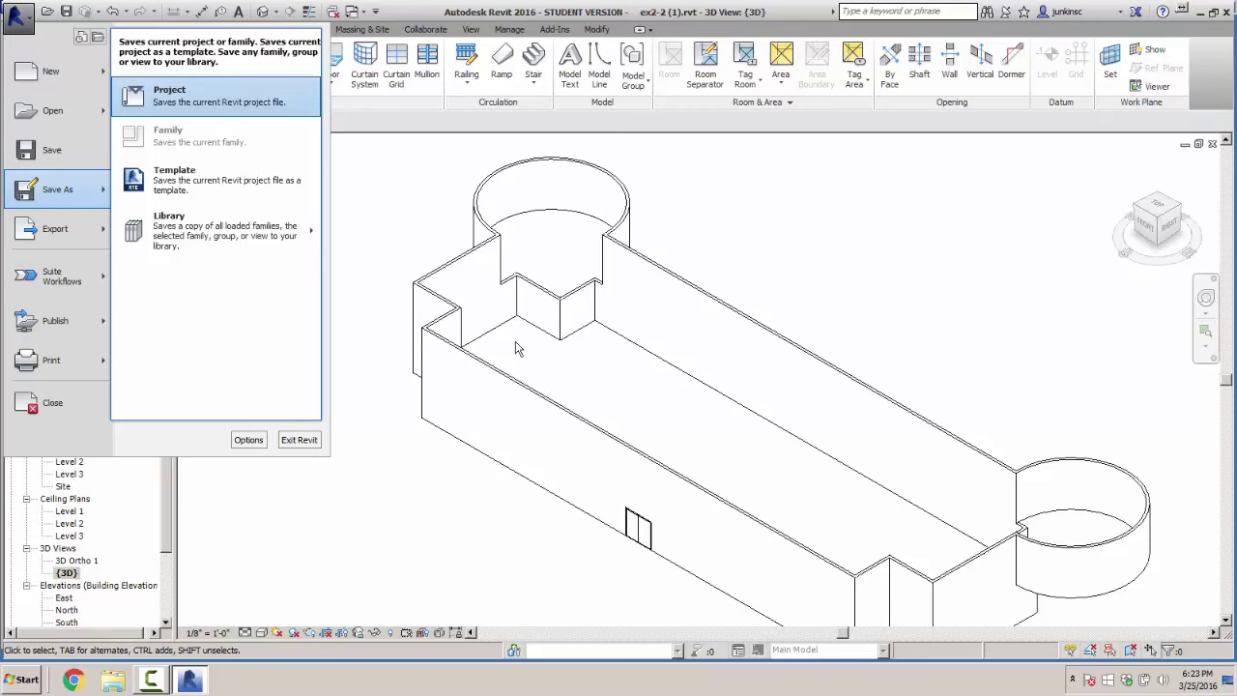
{"action": "key", "text": "Return"}
{"action": "key", "text": "BackSpace"}
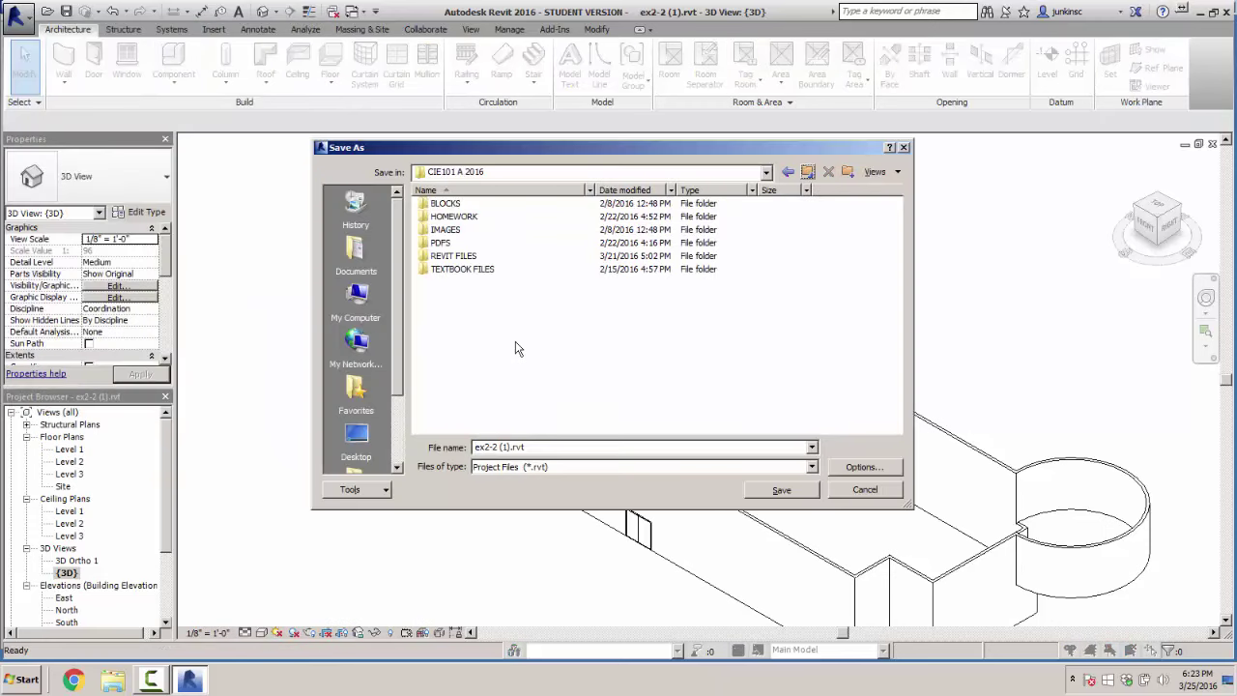
{"action": "key", "text": "Escape"}
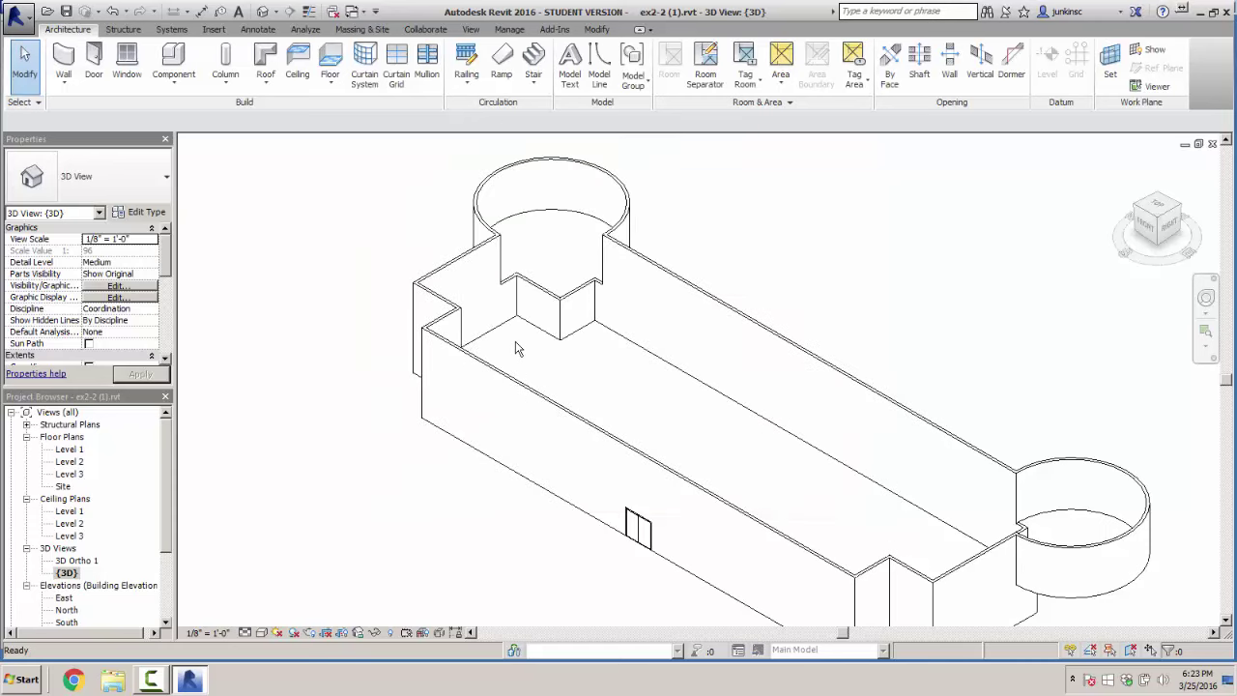
{"action": "key", "text": "alt+f"}
{"action": "key", "text": "Down"}
{"action": "key", "text": "Down"}
{"action": "key", "text": "Return"}
Save the project as ex2-2.rvt in the REVIT FILES folder of CIE101 HOME on the Desktop, replacing the existing file
{"action": "left_click", "coordinate": [17, 18]}
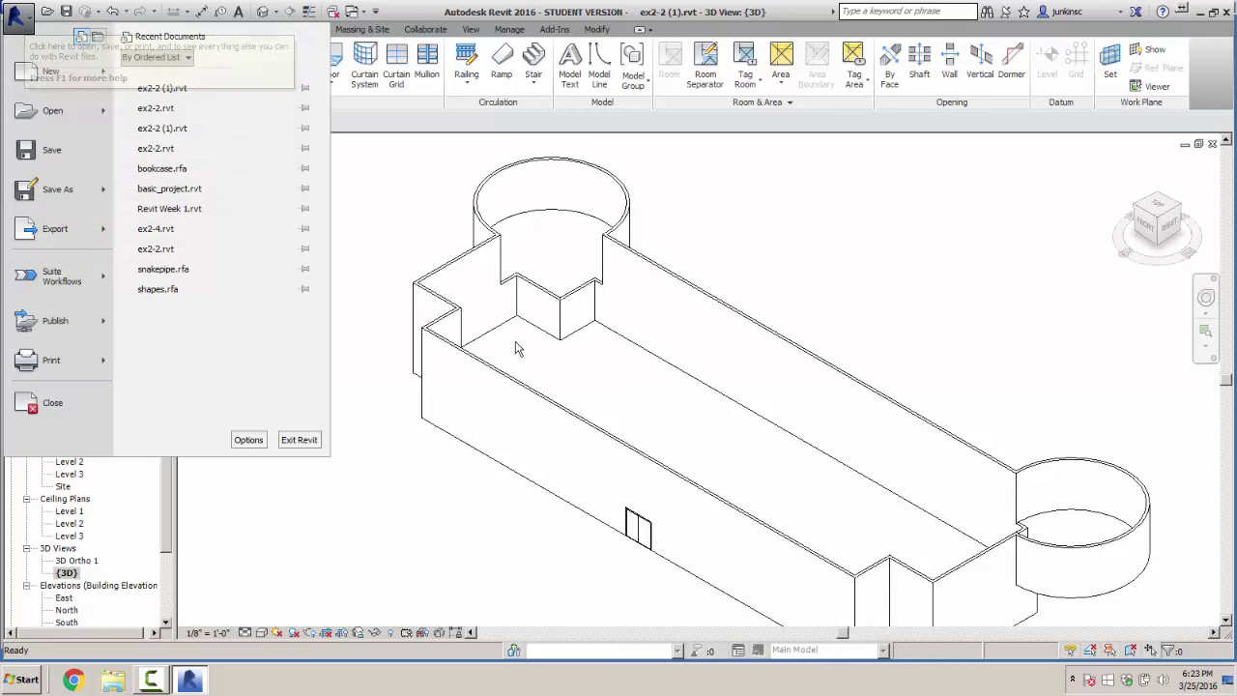
{"action": "mouse_move", "coordinate": [57, 189]}
{"action": "key", "text": "Down"}
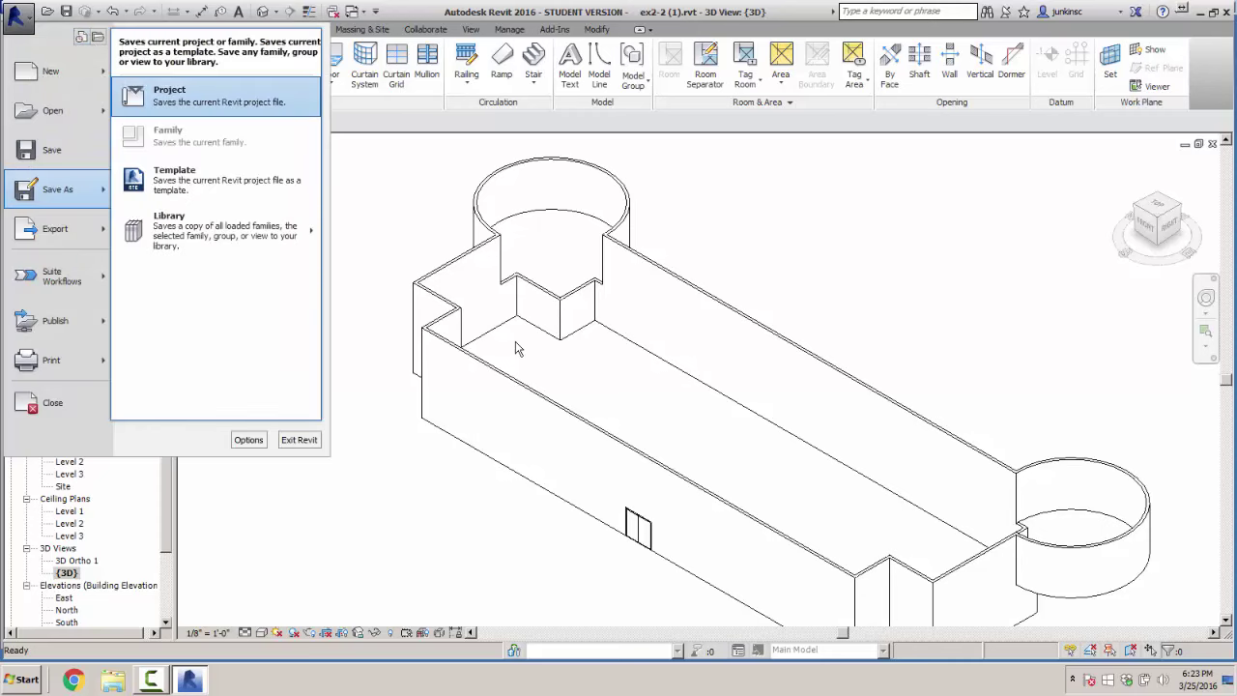
{"action": "key", "text": "Return"}
{"action": "left_click", "coordinate": [807, 172]}
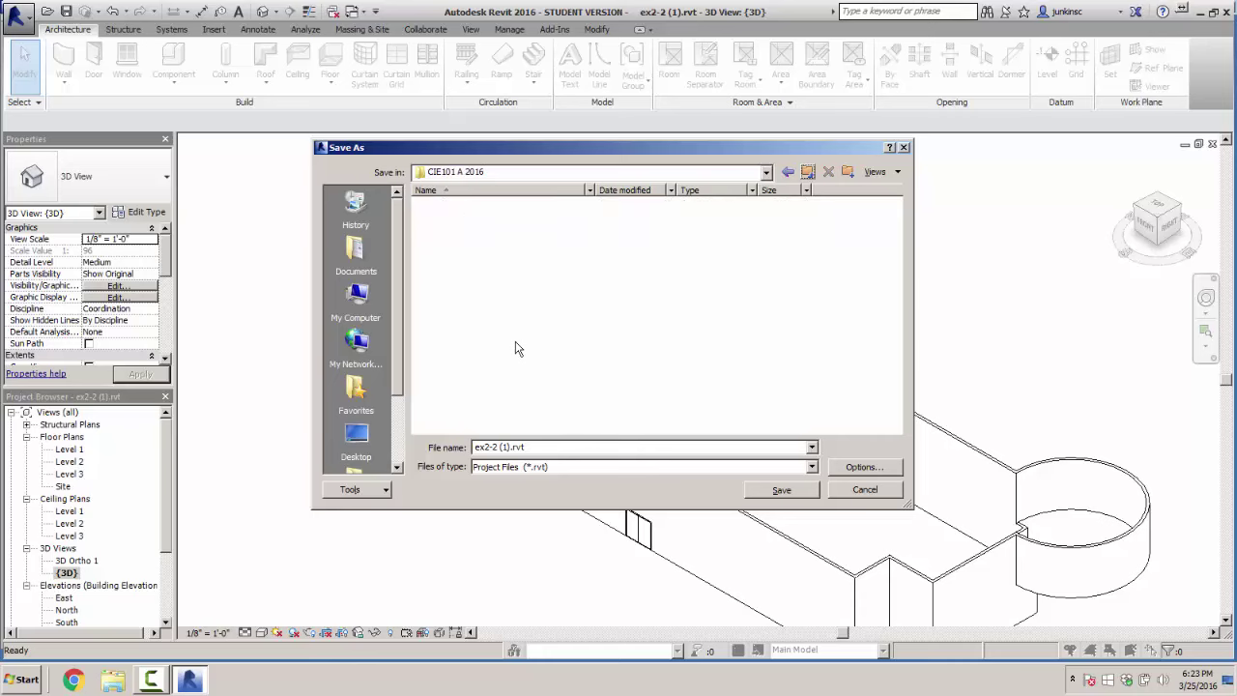
{"action": "left_click", "coordinate": [807, 172]}
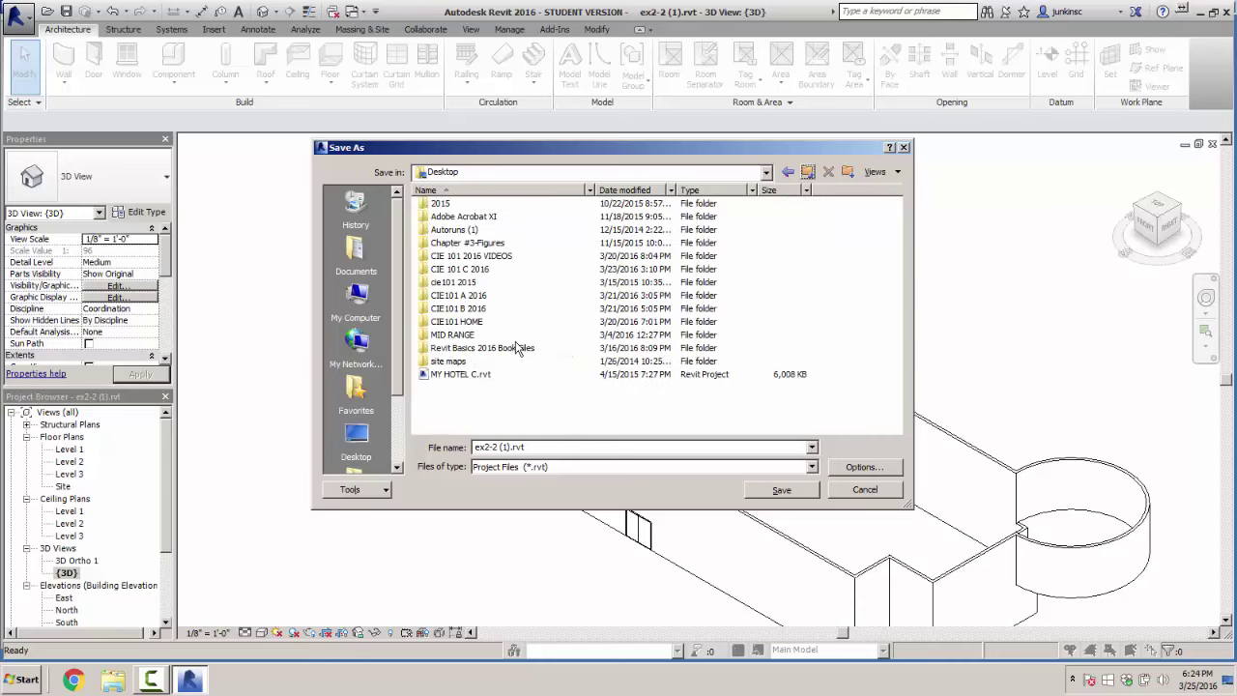
{"action": "double_click", "coordinate": [456, 320]}
{"action": "double_click", "coordinate": [453, 255]}
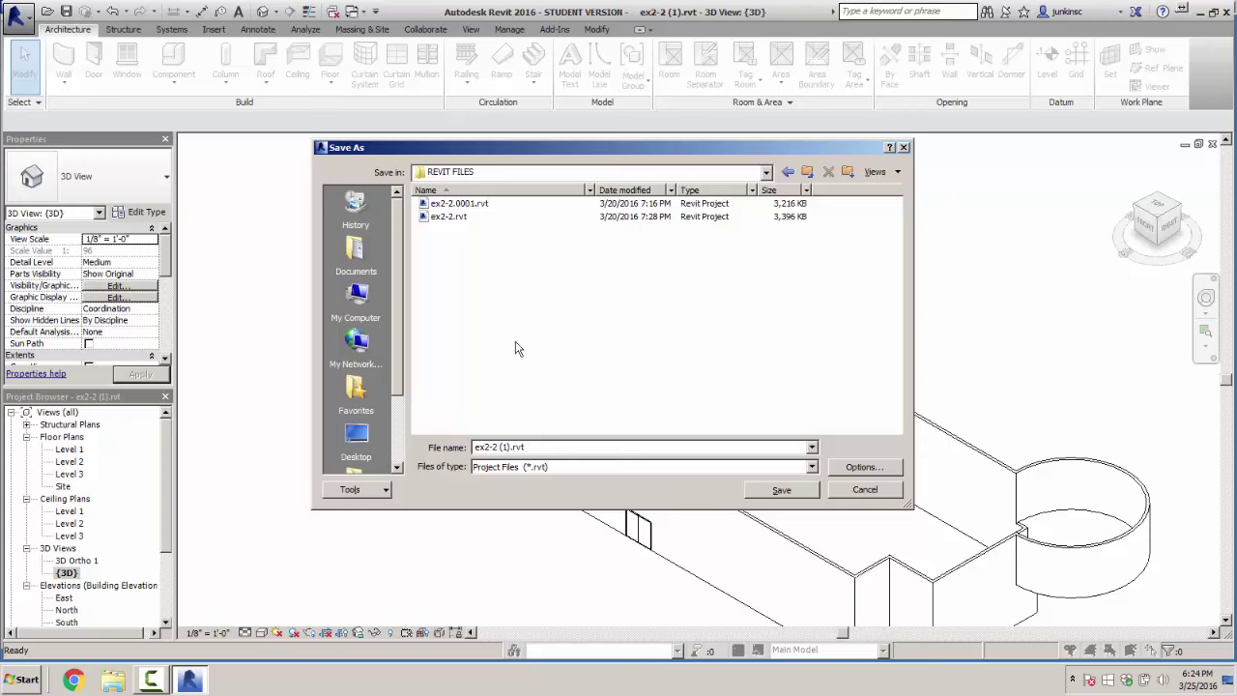
{"action": "left_click", "coordinate": [450, 217]}
{"action": "key", "text": "Return"}
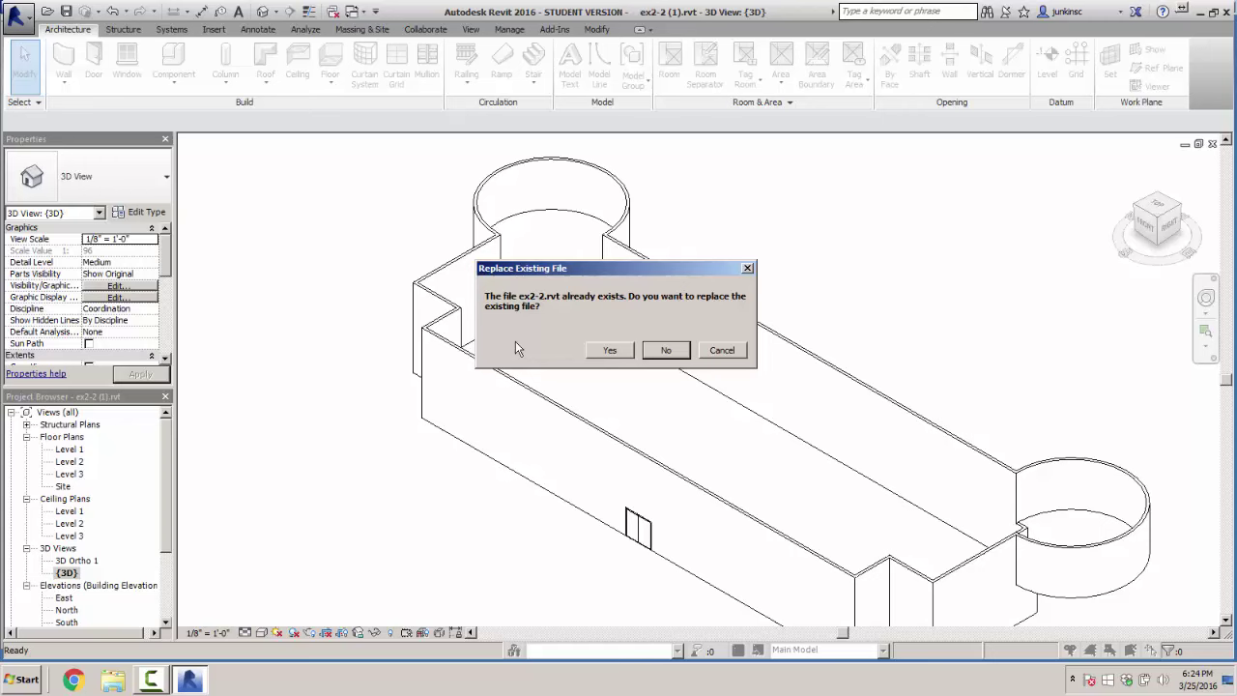
{"action": "key", "text": "Left"}
{"action": "key", "text": "Return"}
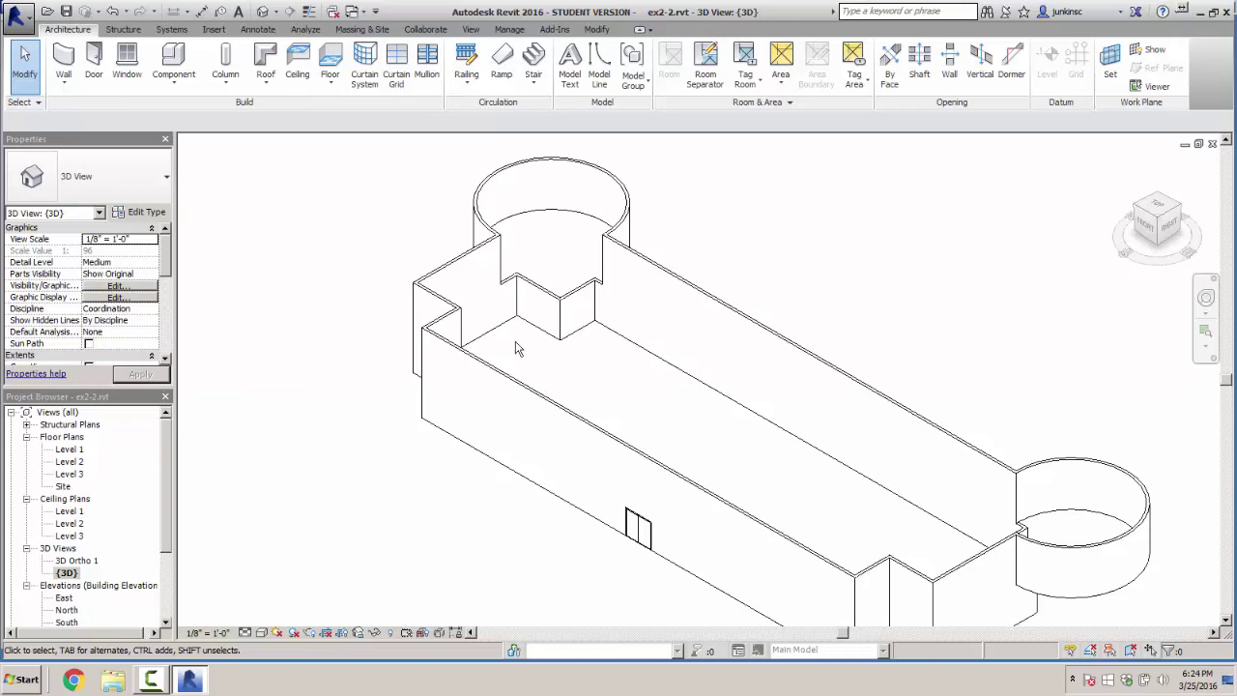
In the Level 1 floor plan, delete the exterior double door from the south wall
{"action": "key", "text": "ctrl+Tab"}
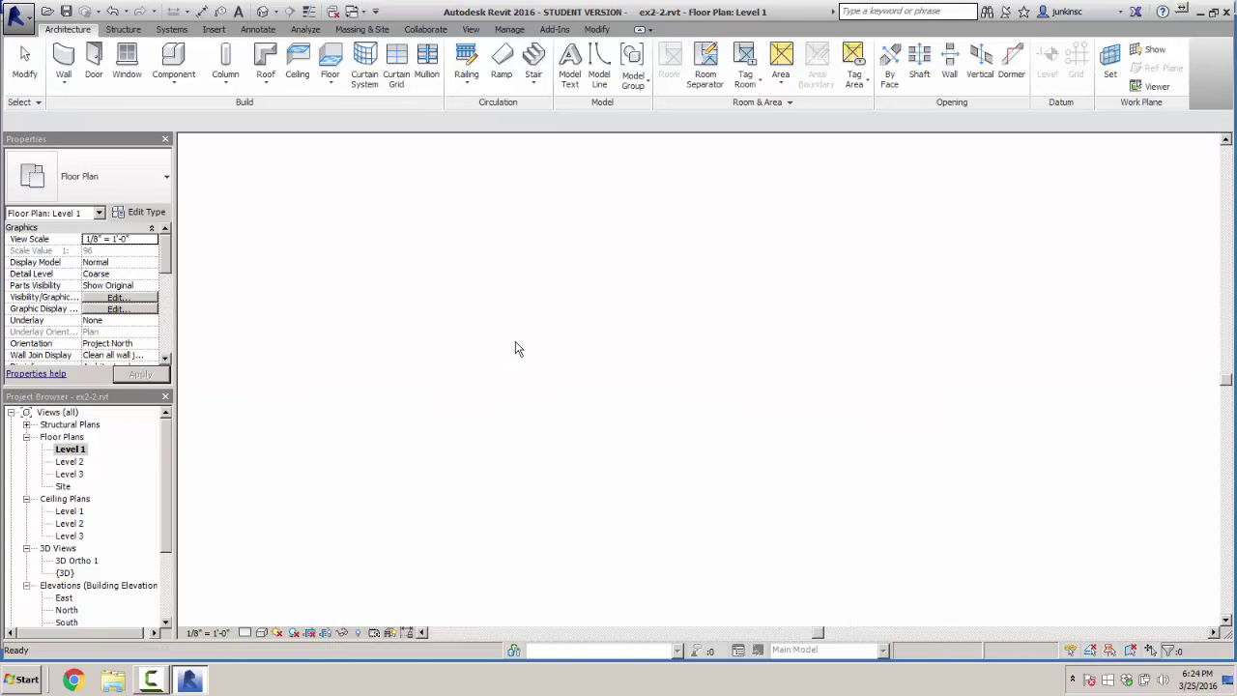
{"action": "middle_click_drag", "start_coordinate": [518, 348], "coordinate": [567, 338]}
{"action": "scroll", "coordinate": [812, 198], "scroll_direction": "down", "scroll_amount": 1}
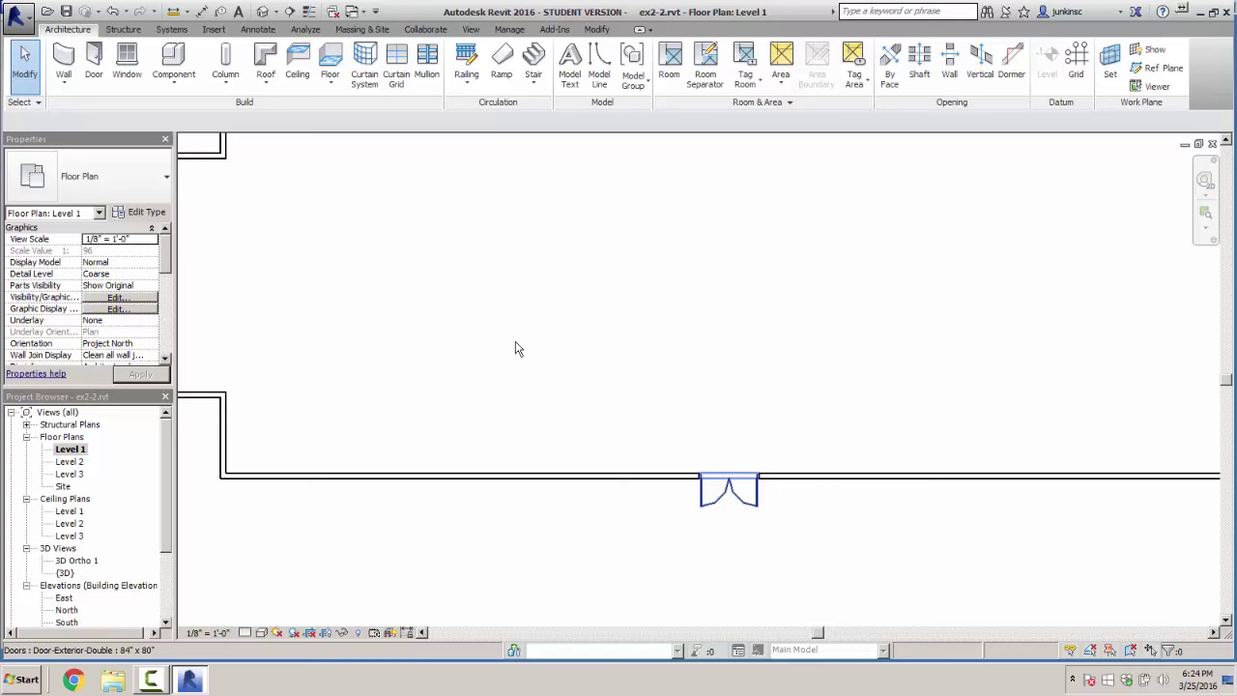
{"action": "left_click", "coordinate": [729, 490]}
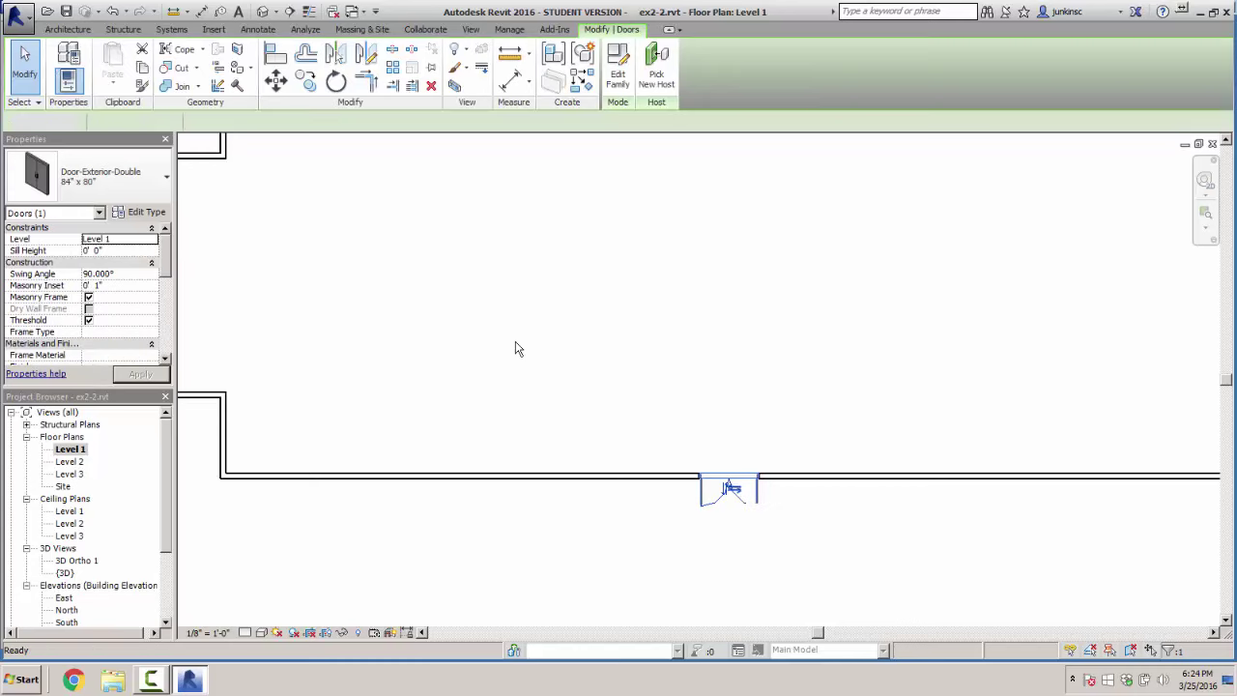
{"action": "key", "text": "Delete"}
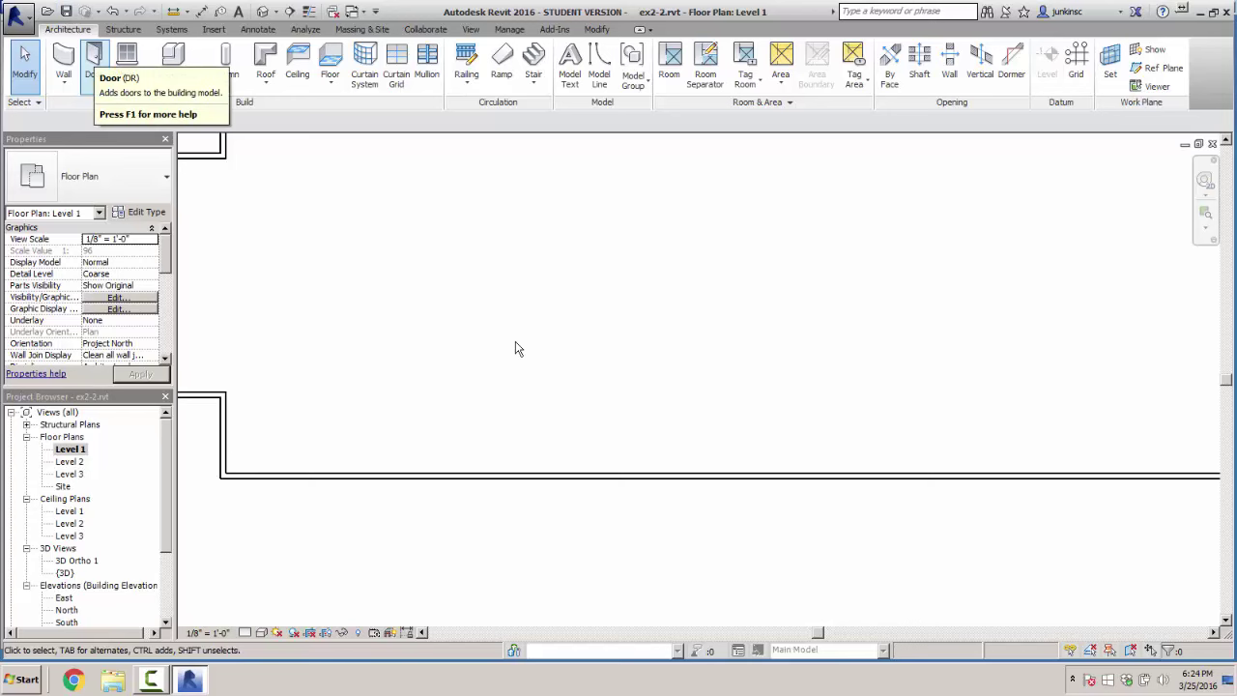
Start placing a door and load the Door-Exterior-Double family, type 84" x 80", from the Commercial folder of the Doors library
{"action": "key", "text": "d"}
{"action": "key", "text": "r"}
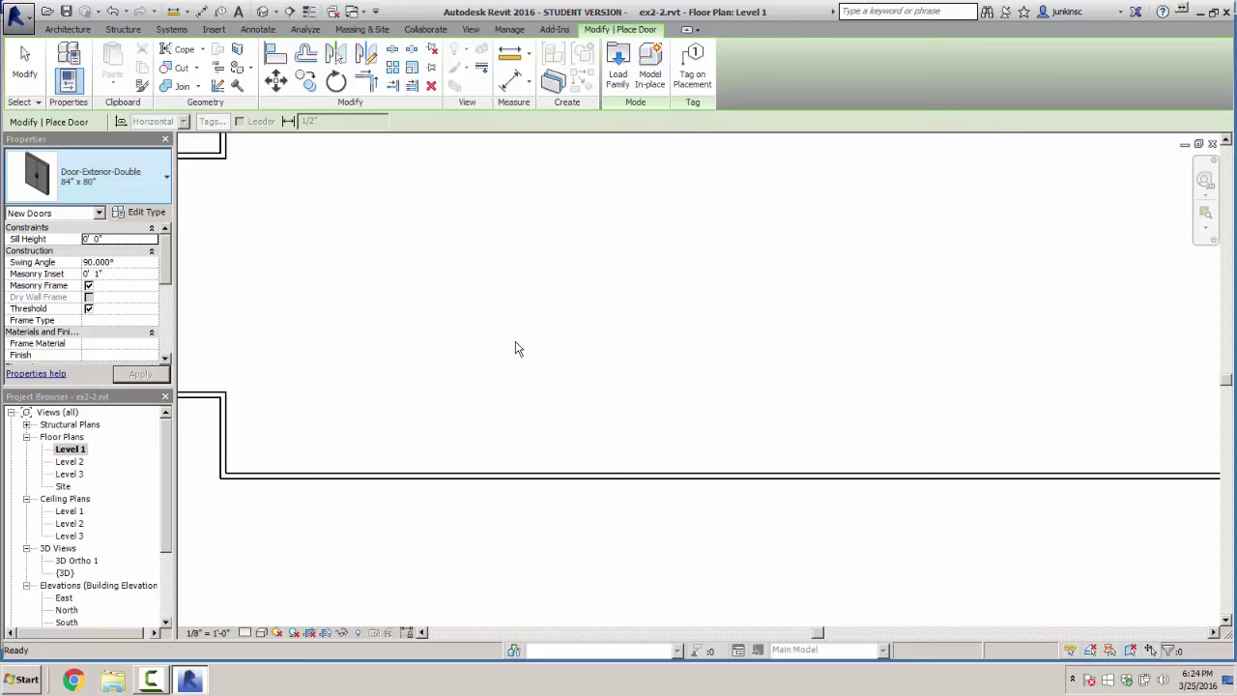
{"action": "left_click", "coordinate": [617, 65]}
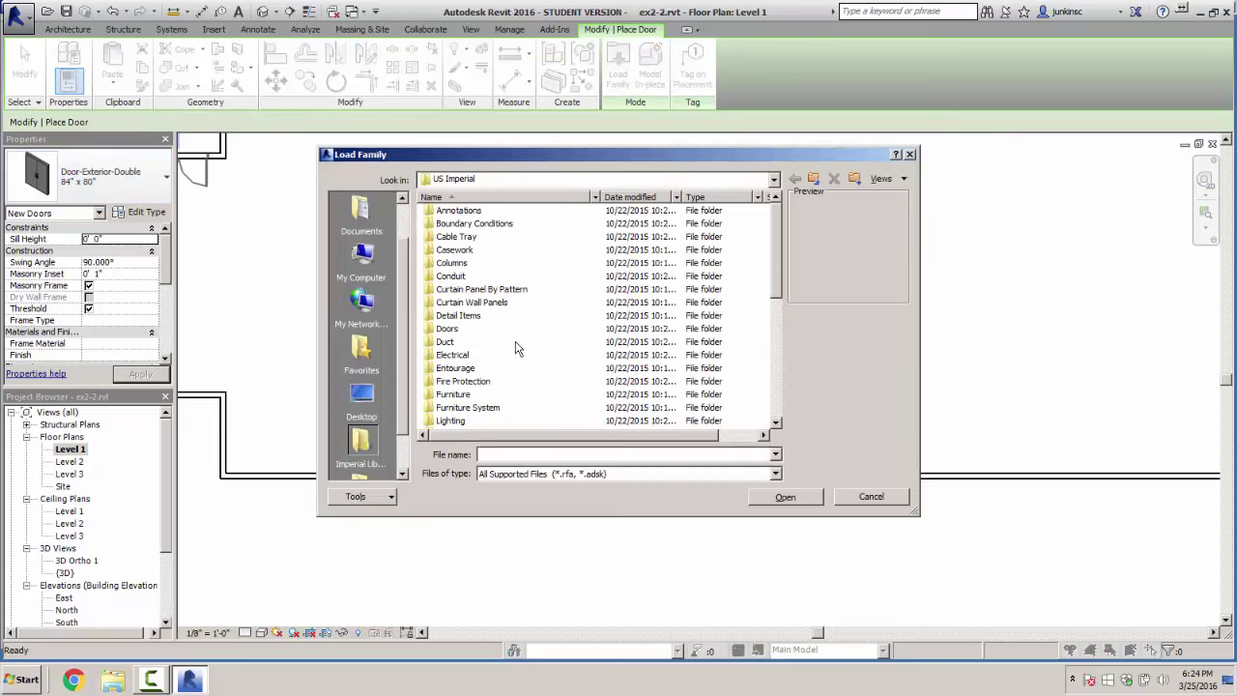
{"action": "double_click", "coordinate": [483, 328]}
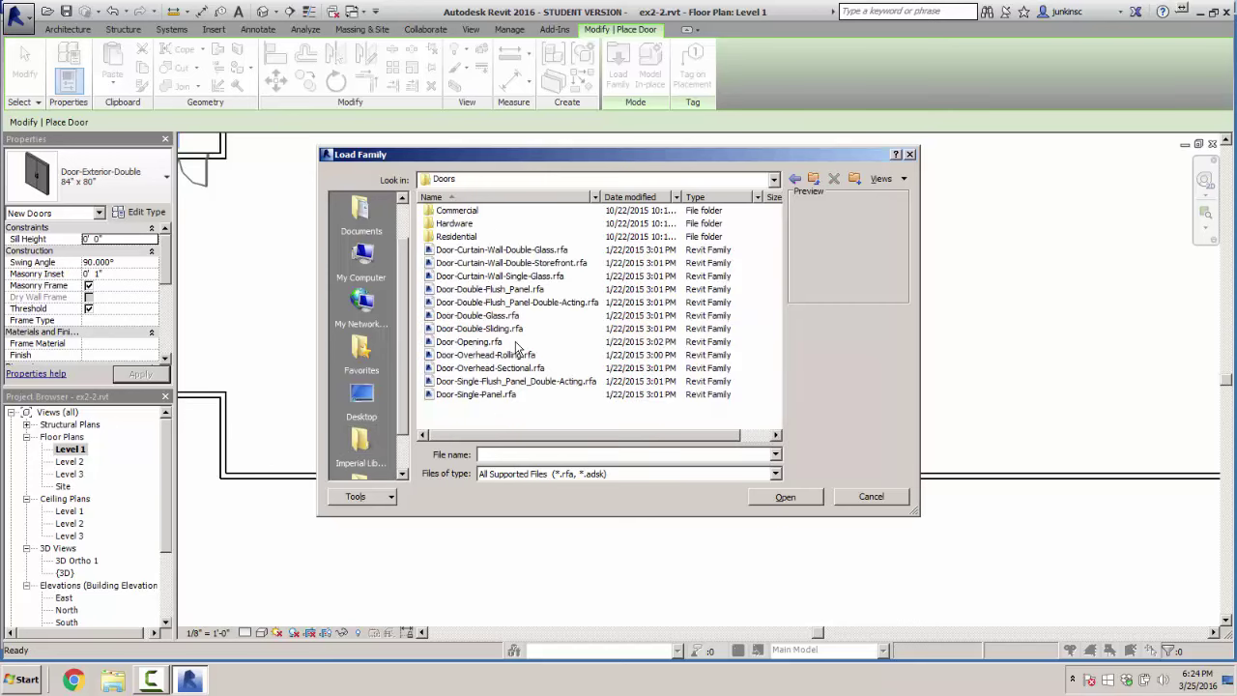
{"action": "key", "text": "Down"}
{"action": "key", "text": "Return"}
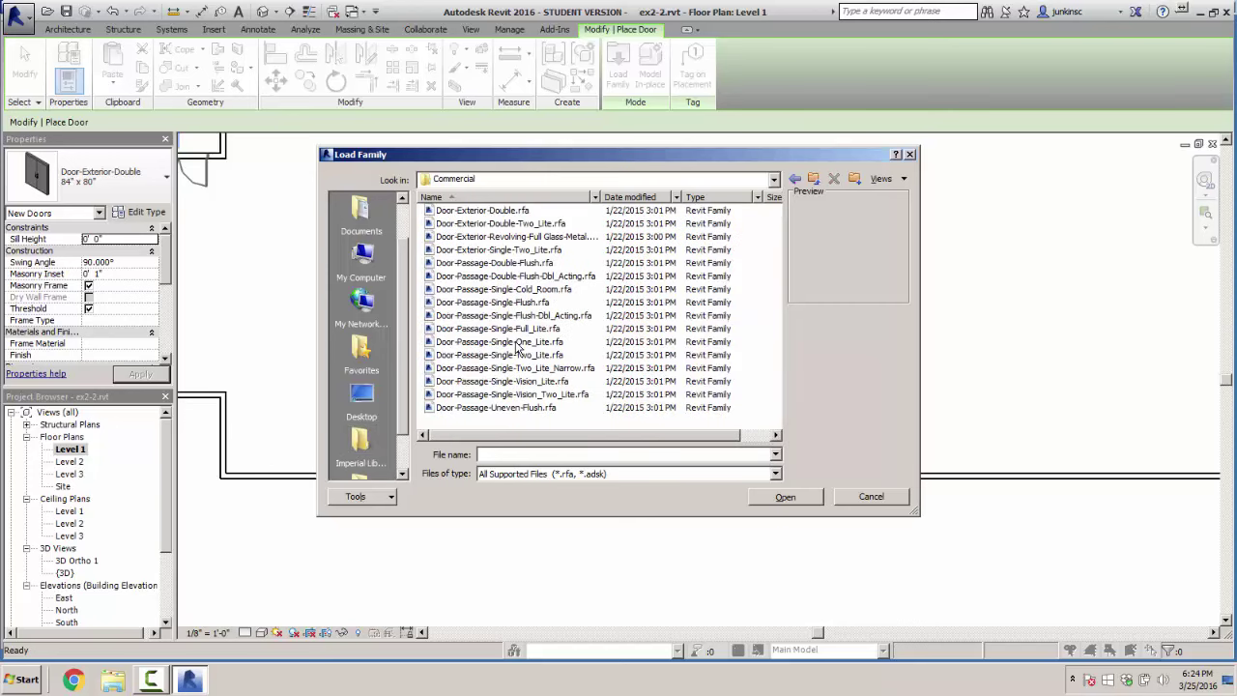
{"action": "key", "text": "Down"}
{"action": "key", "text": "Return"}
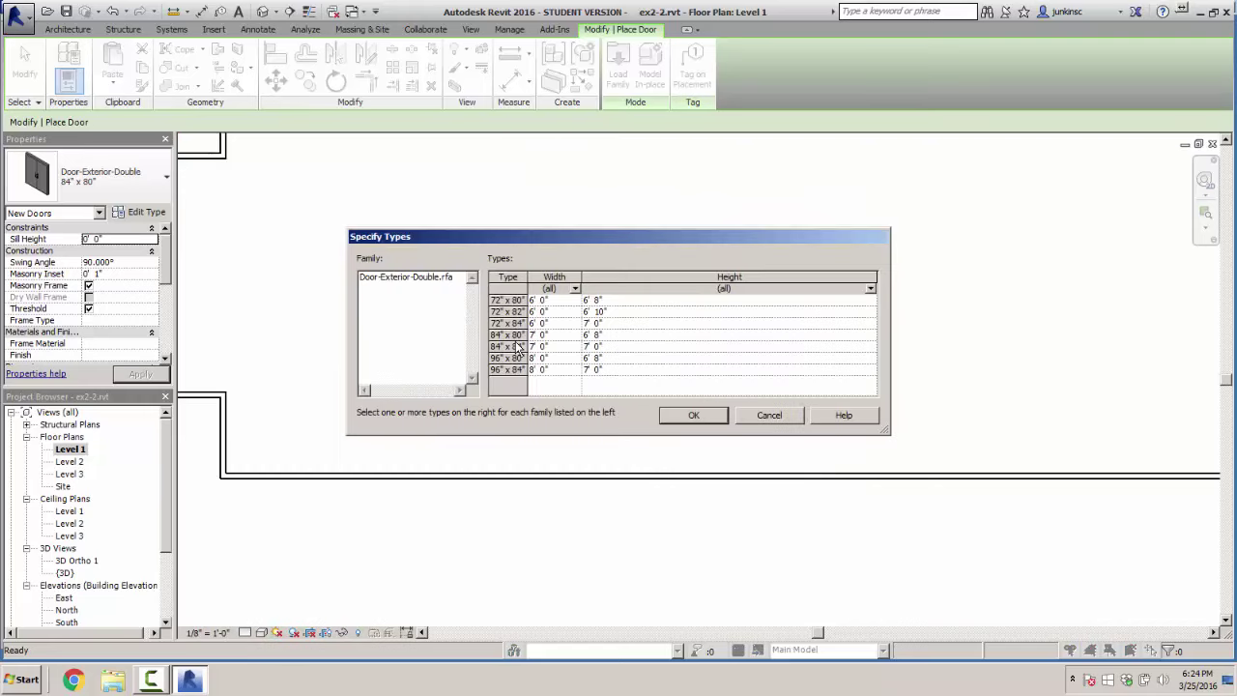
{"action": "left_click", "coordinate": [518, 341]}
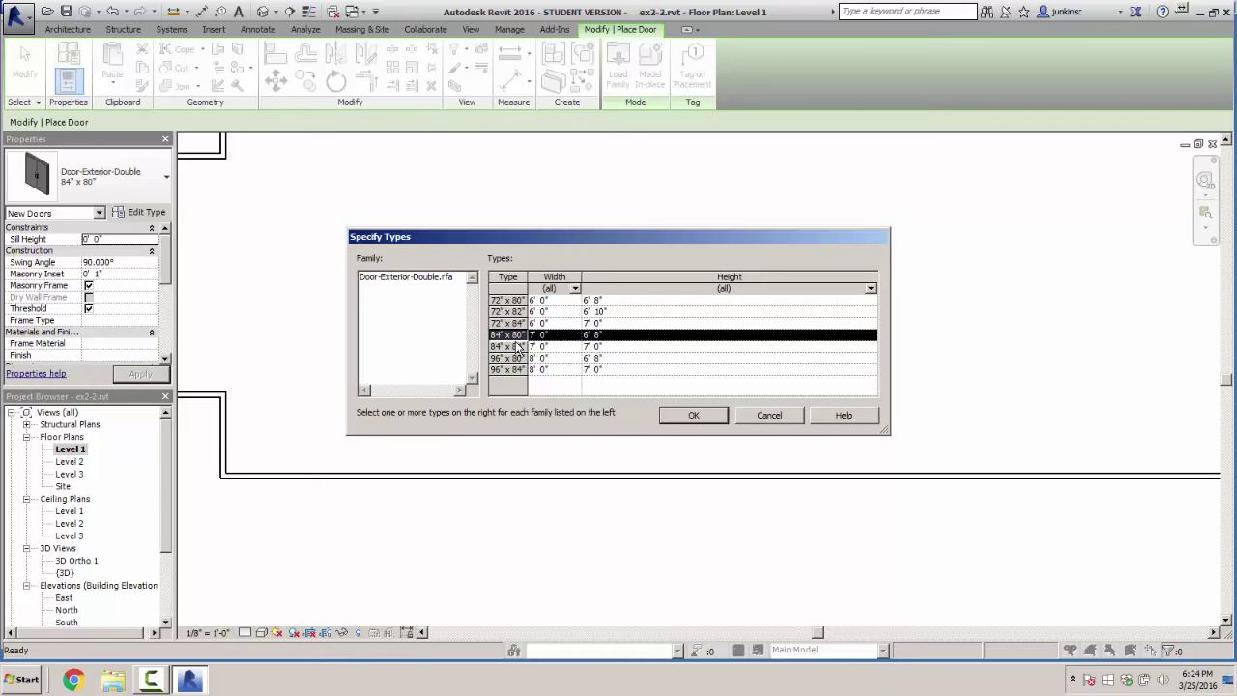
{"action": "key", "text": "Return"}
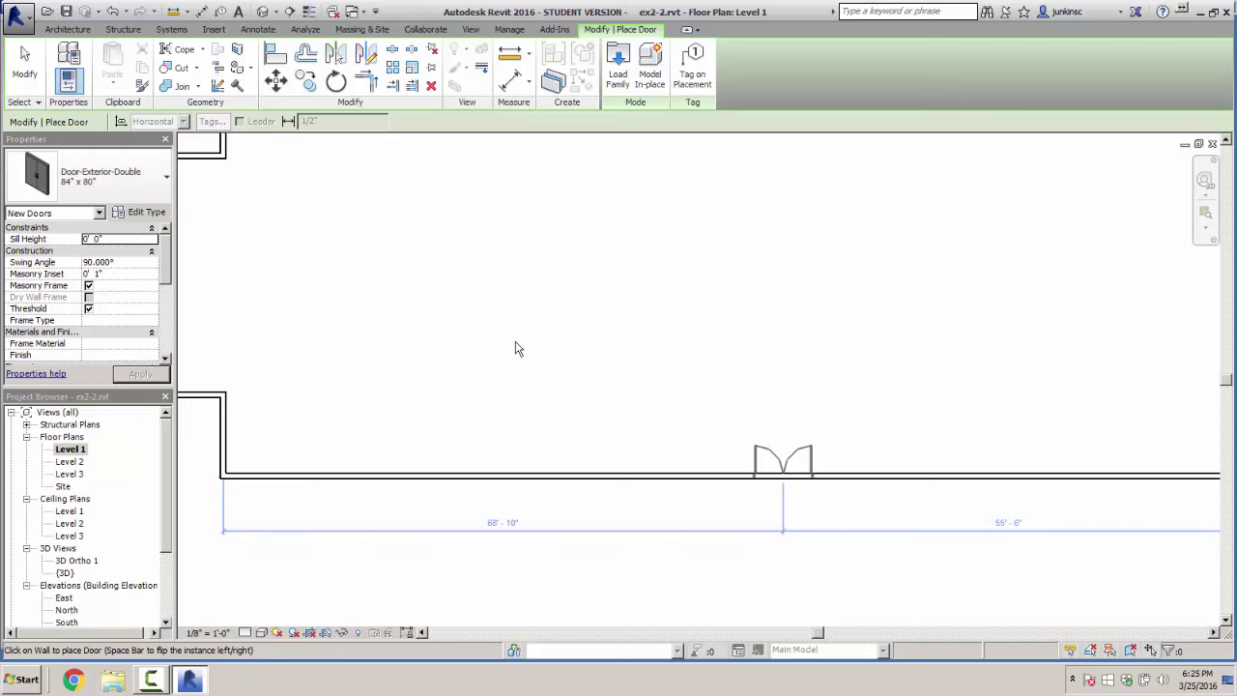
Place the 84" x 80" exterior double door at the midpoint of the south wall, 62'-2" from each end, swinging outward
{"action": "middle_click_drag", "start_coordinate": [783, 474], "coordinate": [627, 466]}
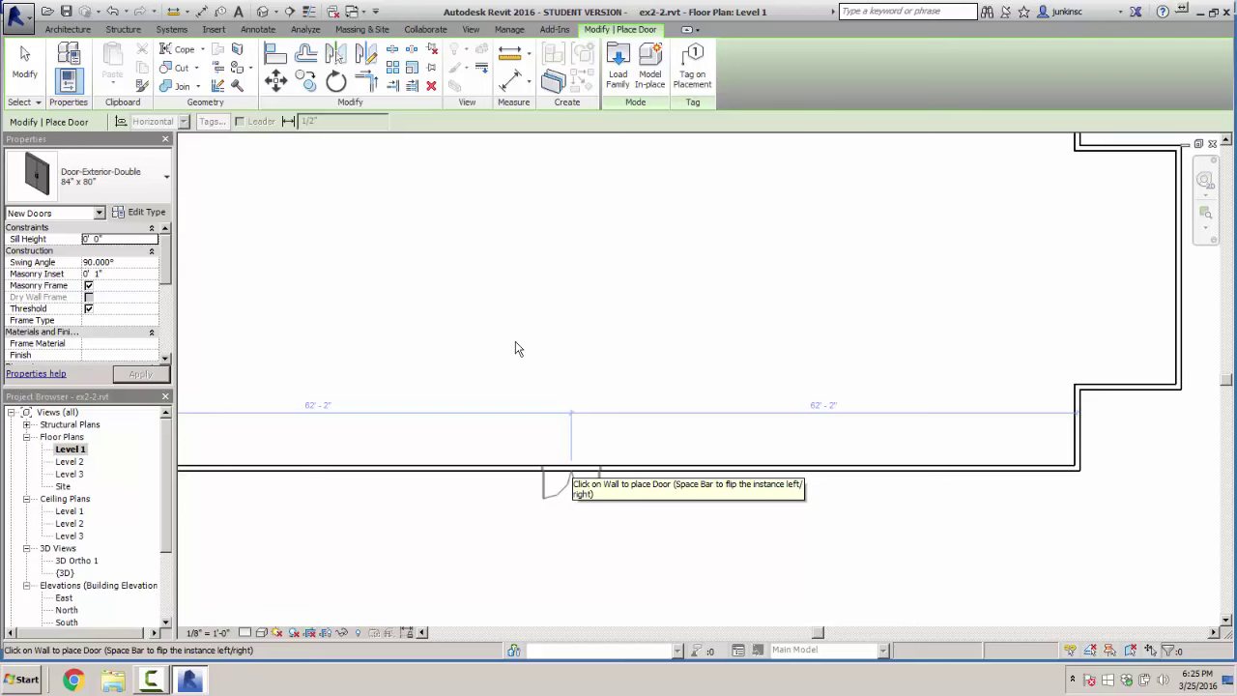
{"action": "left_click", "coordinate": [515, 348]}
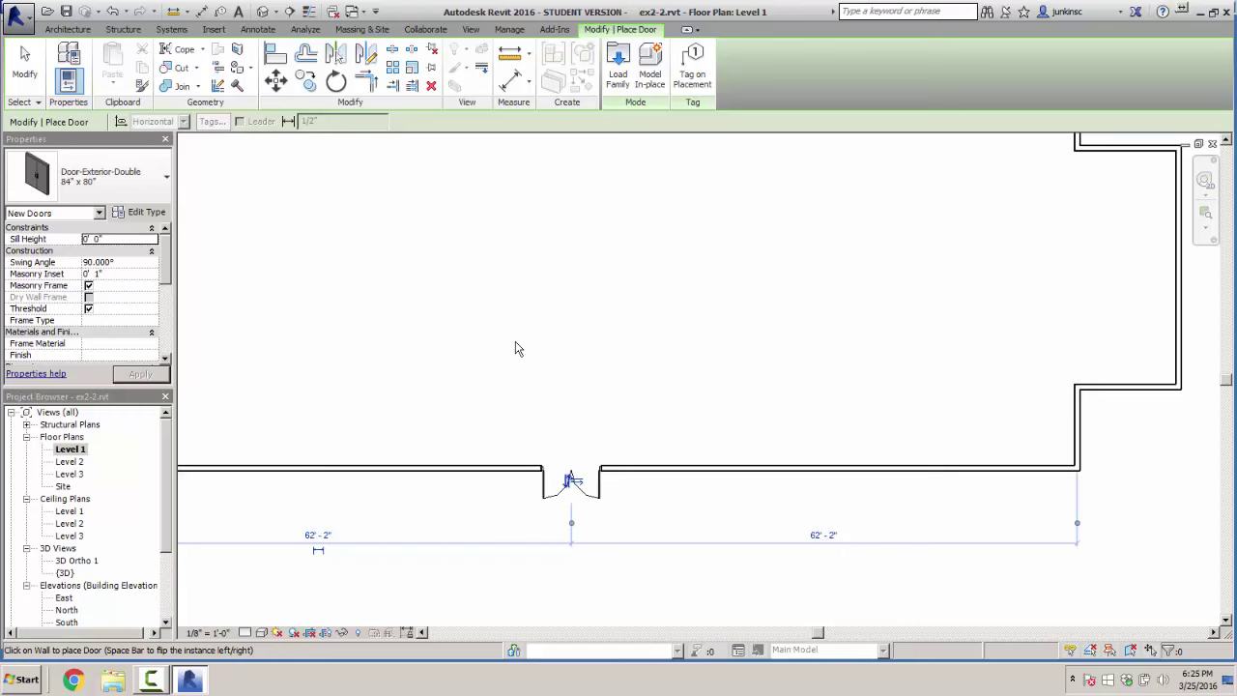
{"action": "key", "text": "space"}
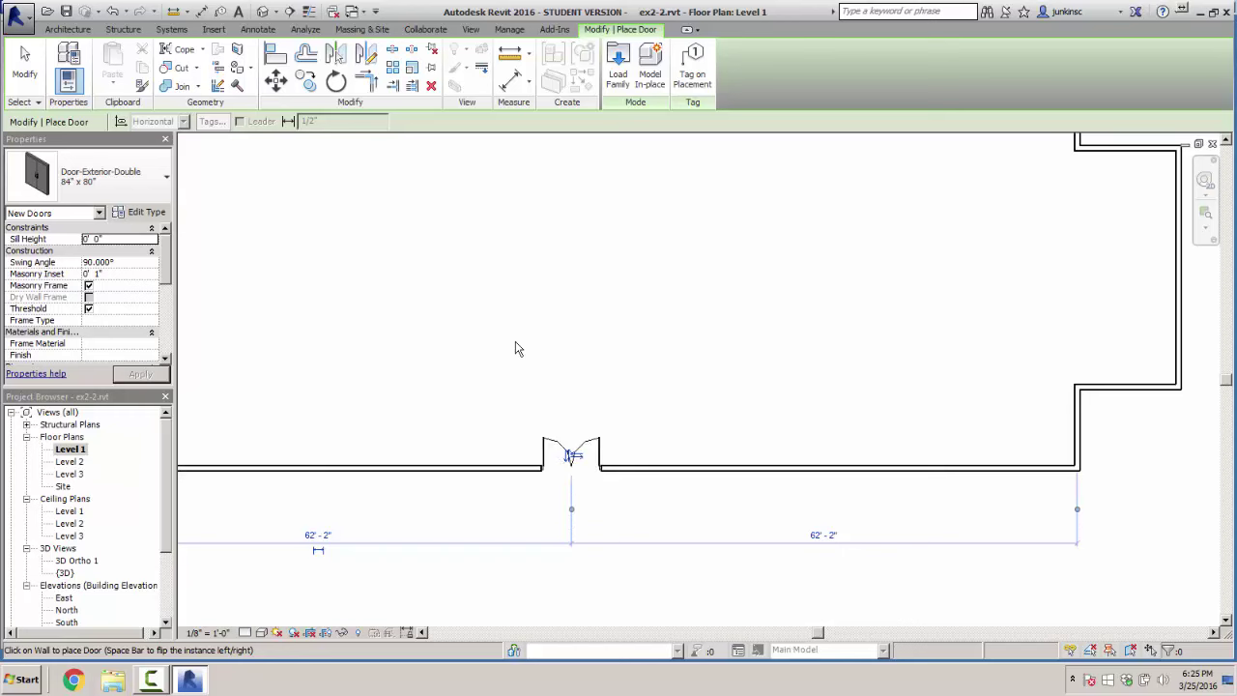
{"action": "key", "text": "space"}
{"action": "key", "text": "space"}
{"action": "key", "text": "F1"}
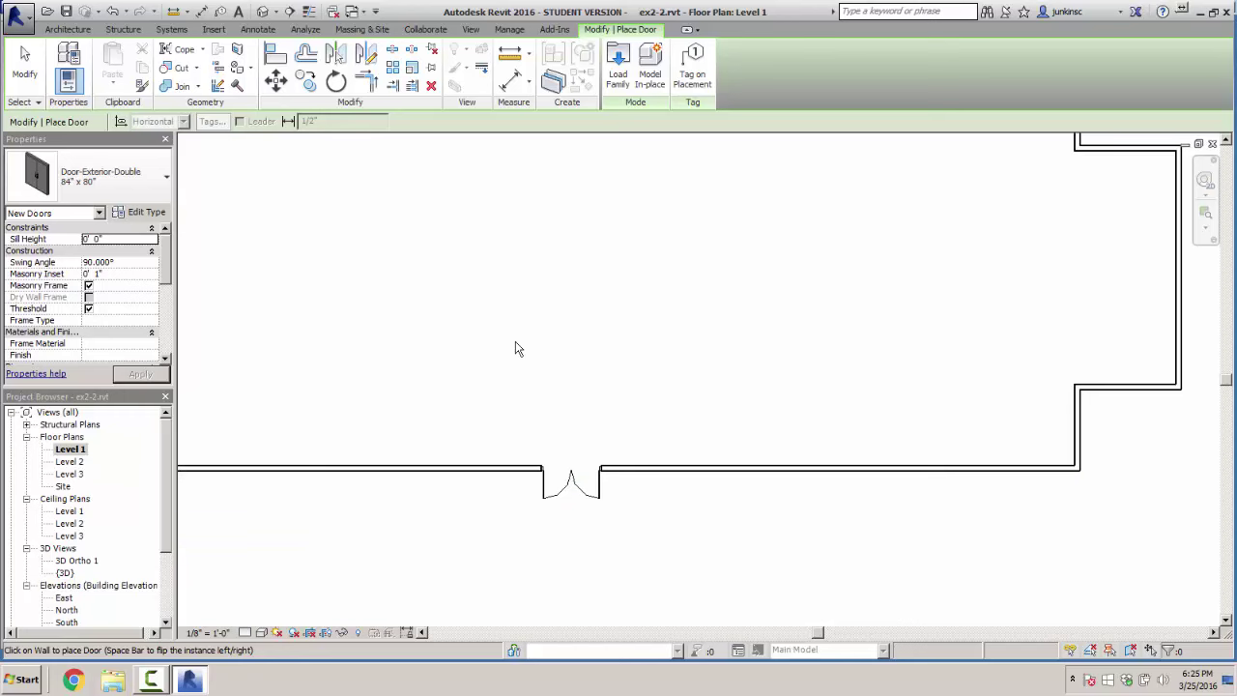
Set the {3D} view's detail level to Fine and examine the south door's hardware from outside and inside
{"action": "key", "text": "ctrl+Tab"}
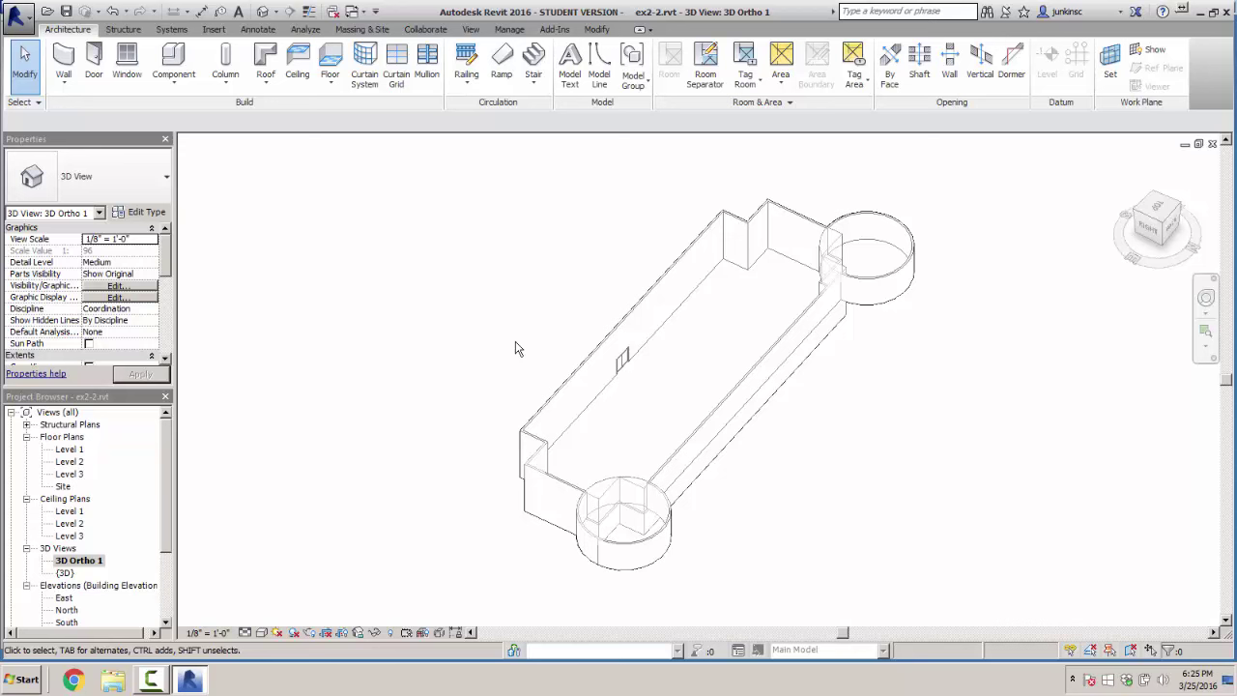
{"action": "key", "text": "ctrl+Tab"}
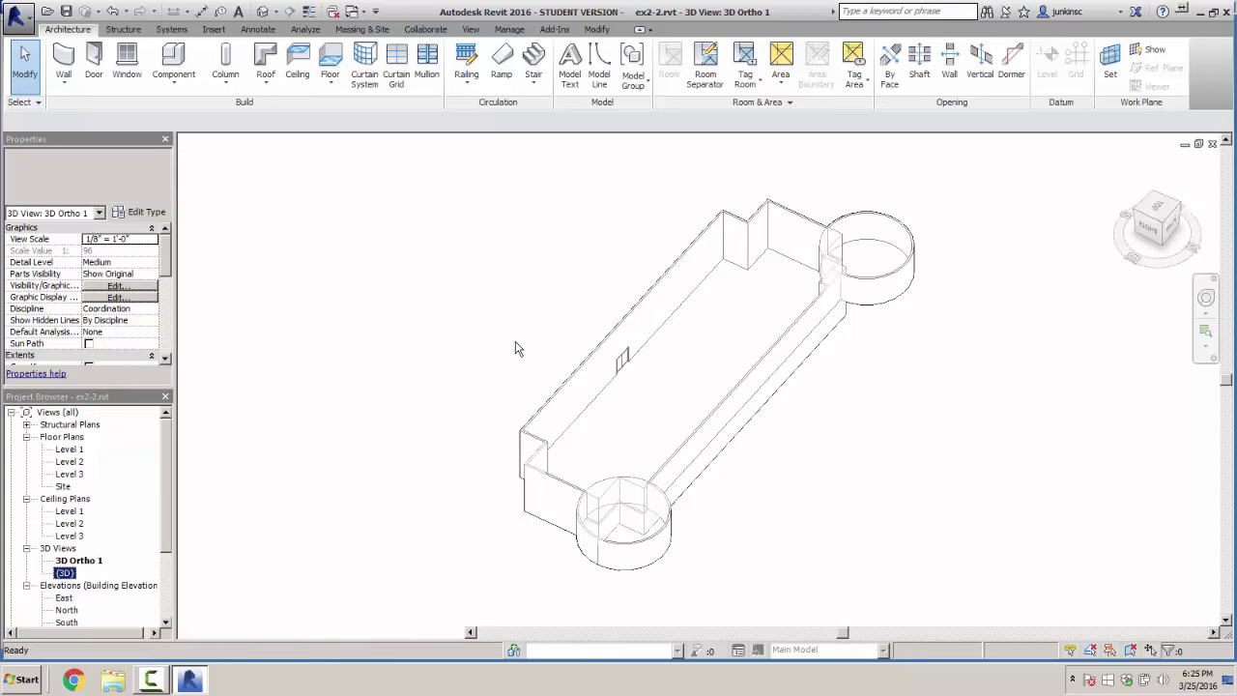
{"action": "scroll", "coordinate": [642, 527], "scroll_direction": "up", "scroll_amount": 2}
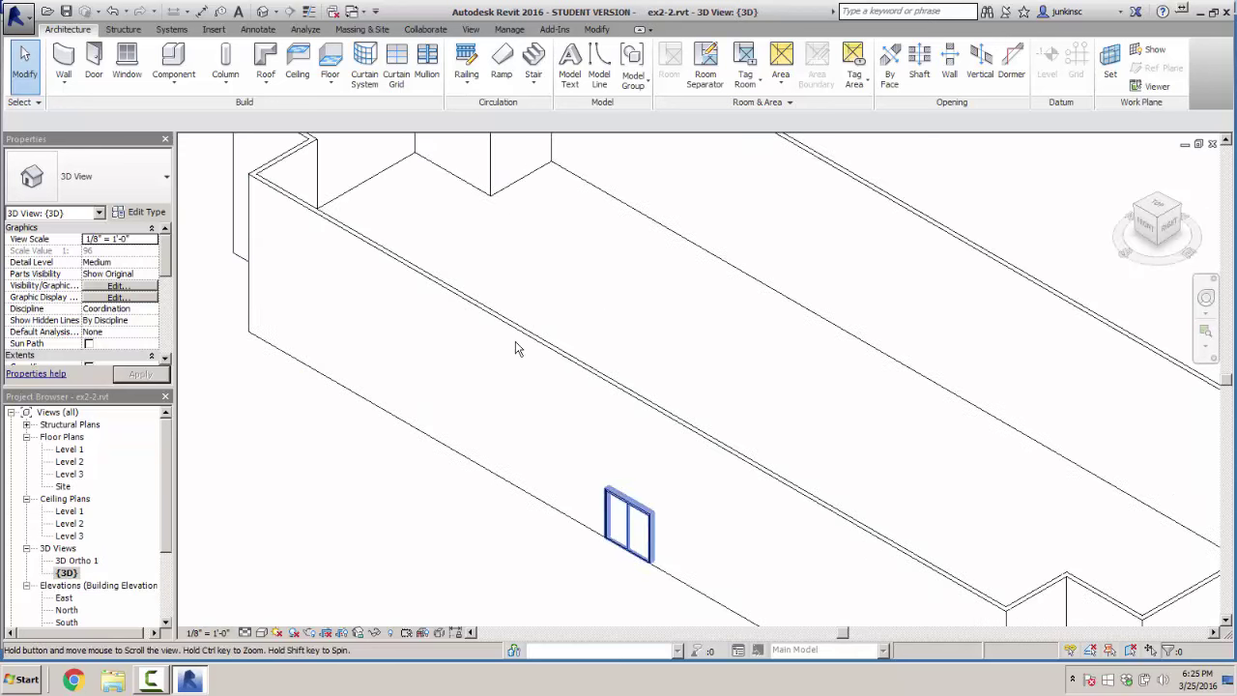
{"action": "middle_click_drag", "start_coordinate": [641, 527], "coordinate": [758, 396]}
{"action": "scroll", "coordinate": [516, 349], "scroll_direction": "up", "scroll_amount": 5}
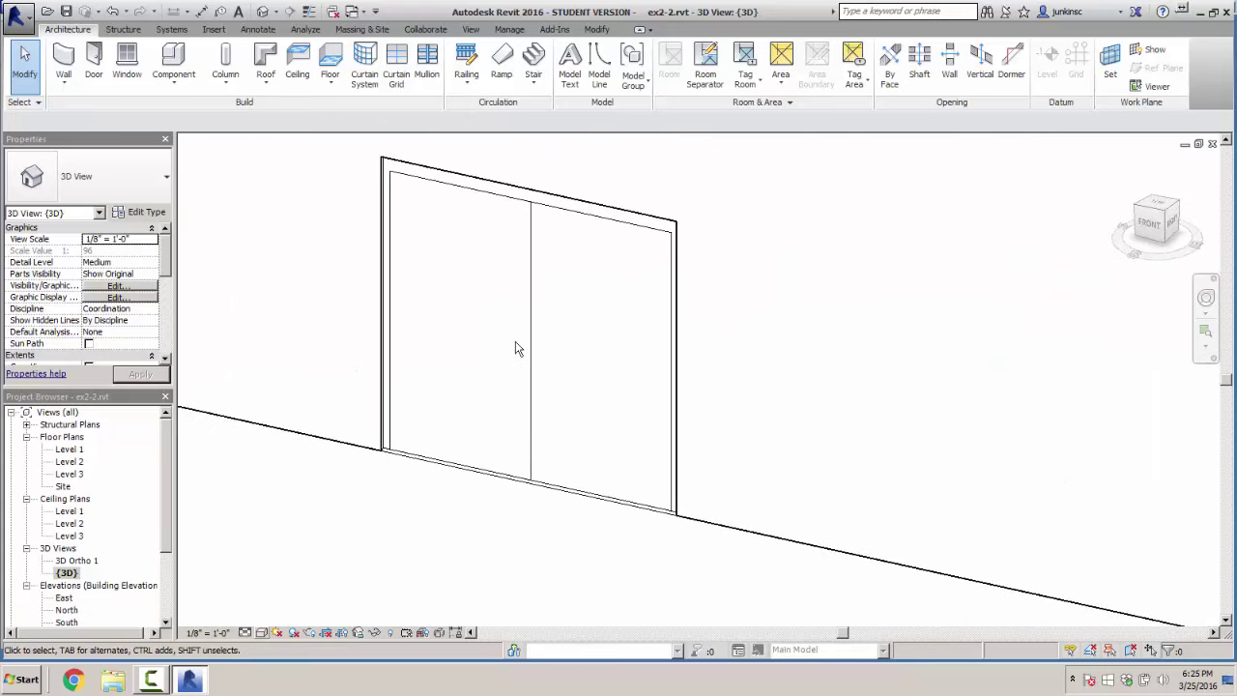
{"action": "left_click", "coordinate": [261, 632]}
{"action": "left_click", "coordinate": [246, 632]}
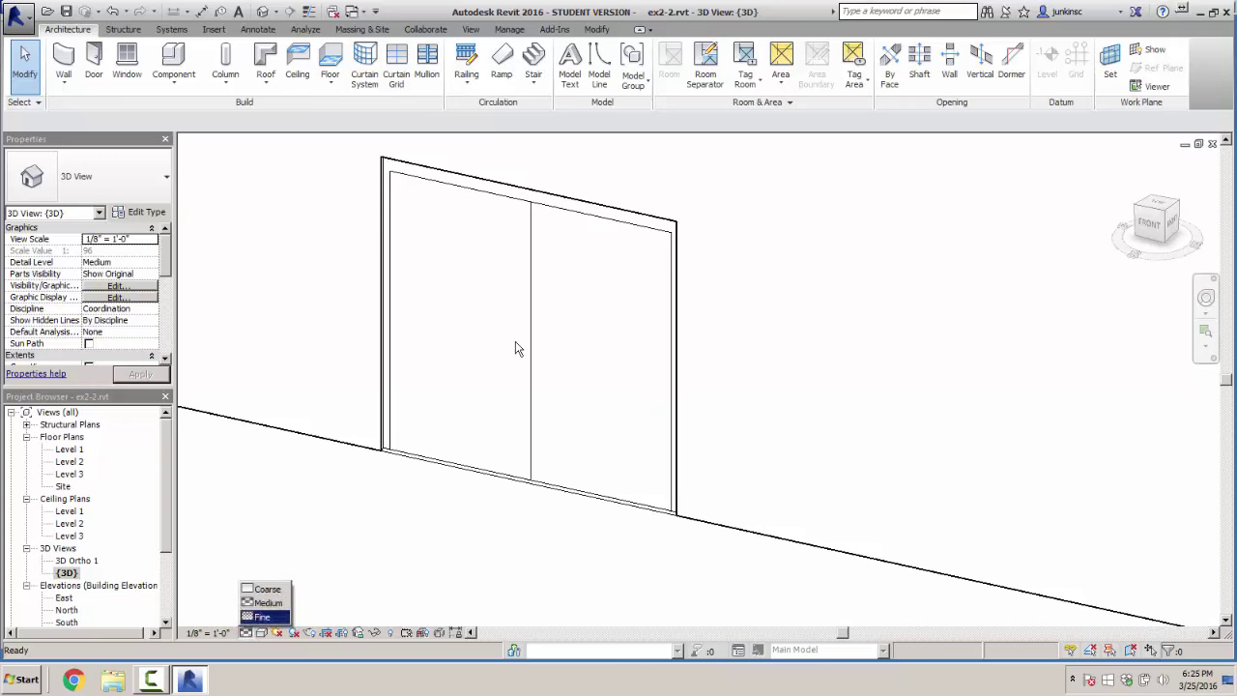
{"action": "left_click", "coordinate": [262, 615]}
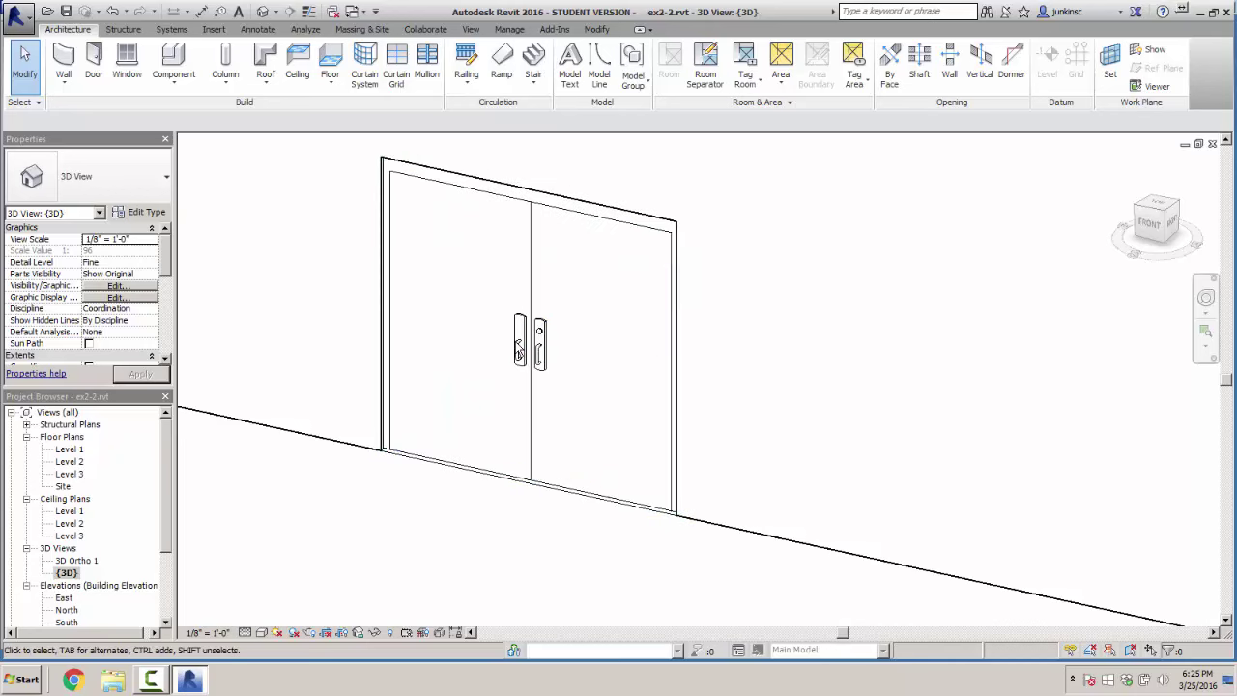
{"action": "middle_click_drag", "start_coordinate": [516, 348], "coordinate": [516, 348], "text": "shift"}
{"action": "scroll", "coordinate": [515, 348], "scroll_direction": "down", "scroll_amount": 8}
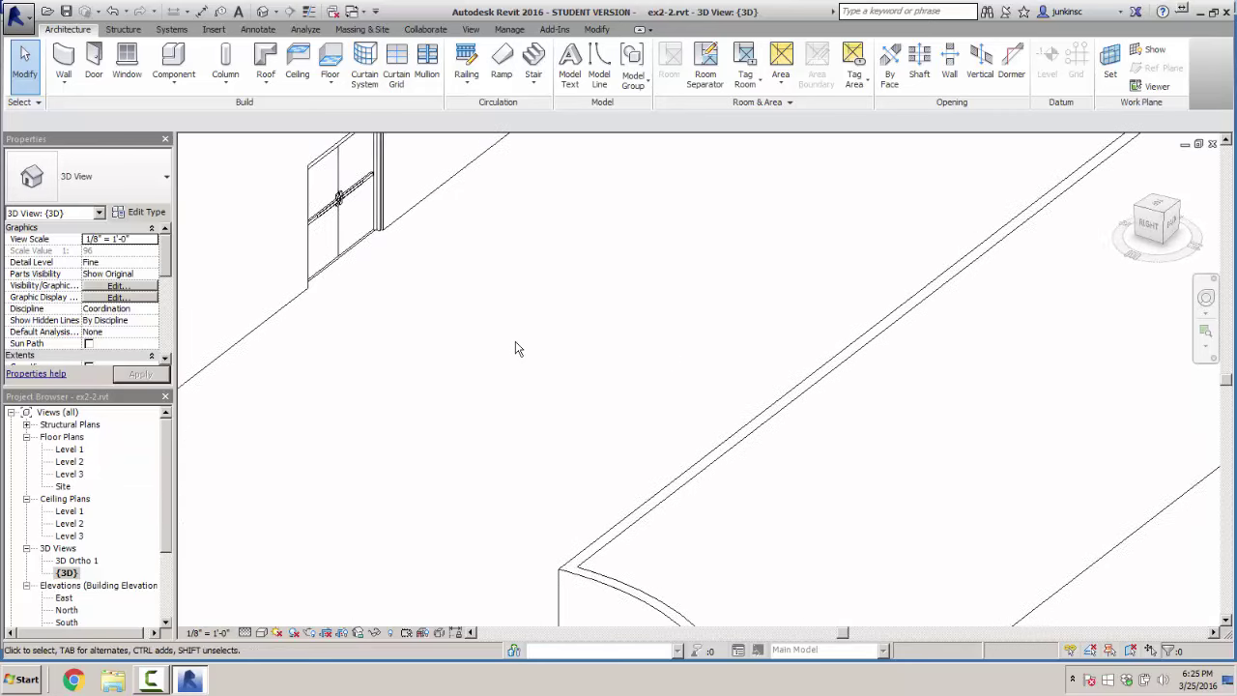
{"action": "scroll", "coordinate": [515, 348], "scroll_direction": "up", "scroll_amount": 5}
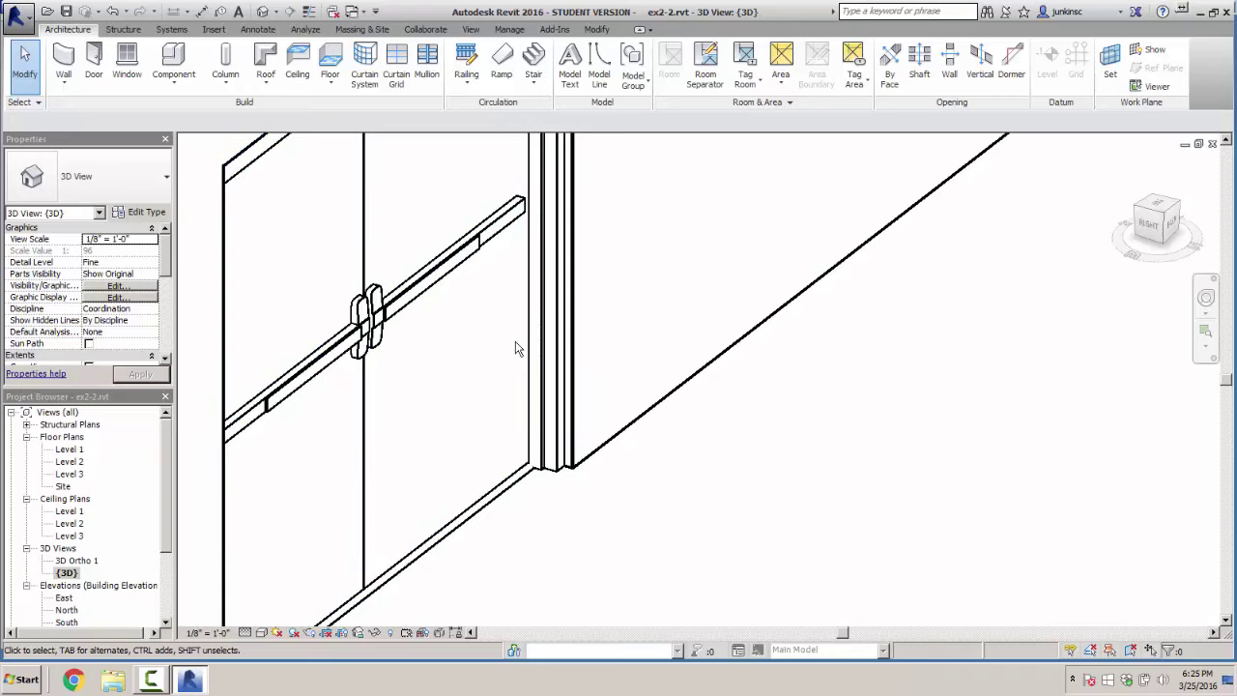
{"action": "scroll", "coordinate": [515, 348], "scroll_direction": "down", "scroll_amount": 7}
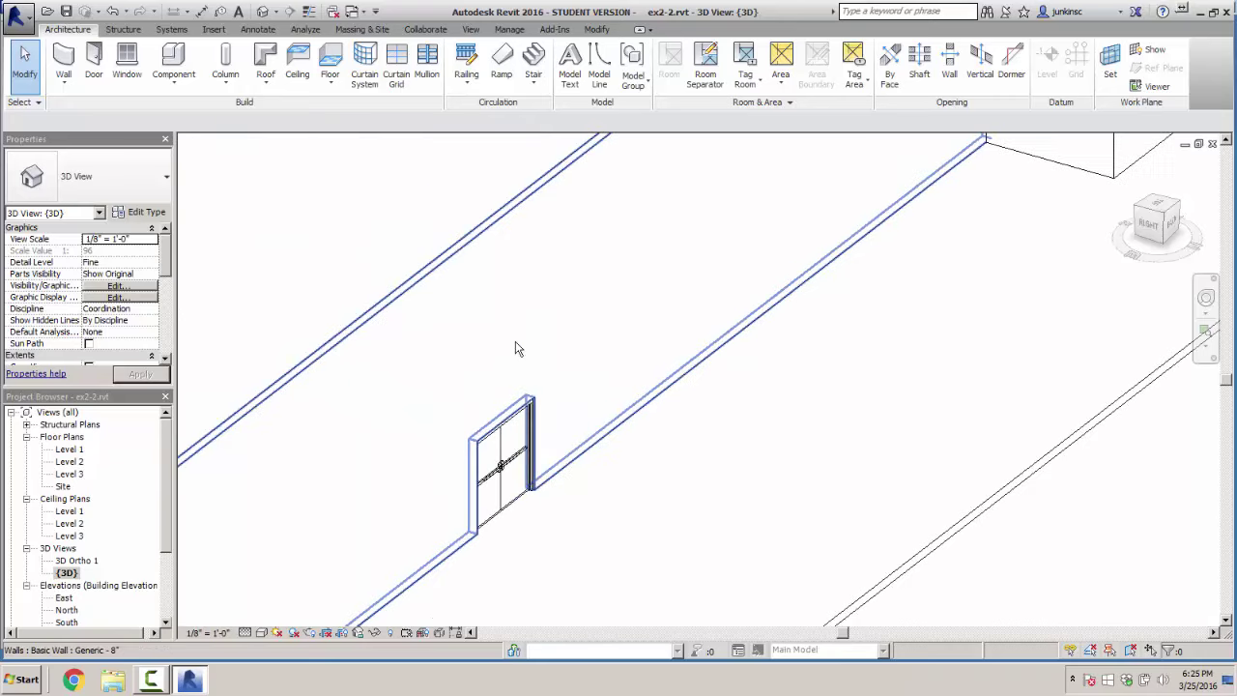
{"action": "scroll", "coordinate": [515, 348], "scroll_direction": "down", "scroll_amount": 6}
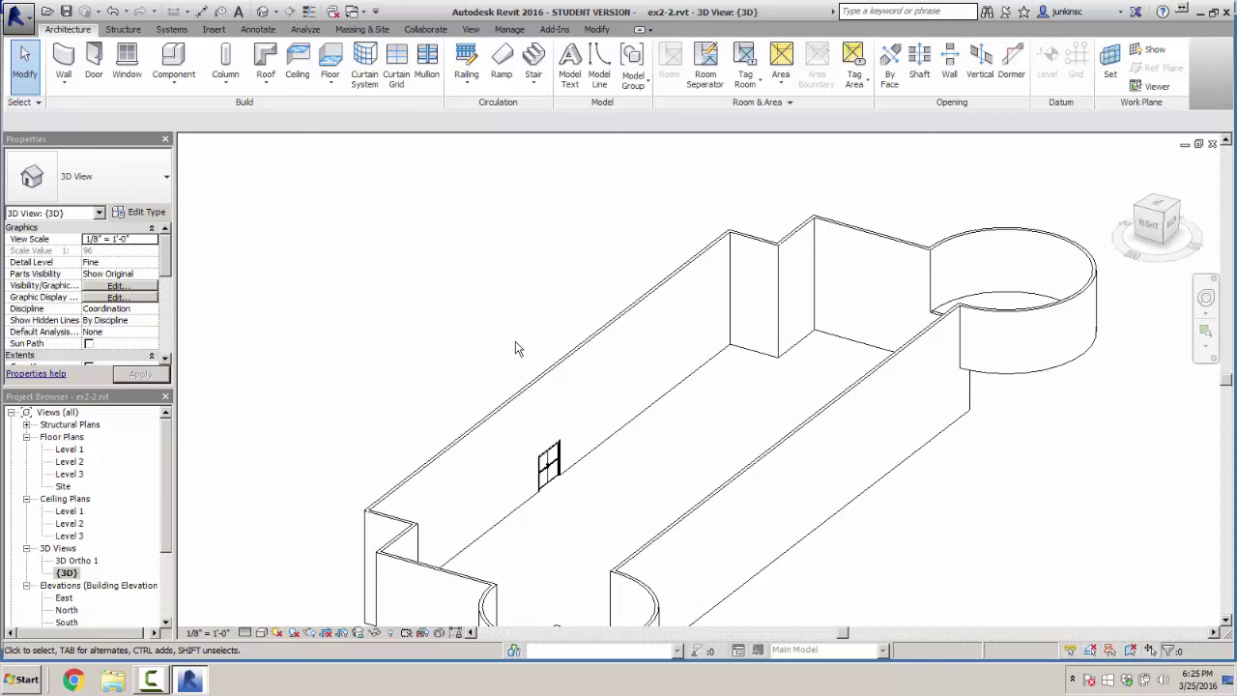
In the Level 1 floor plan, start placing a window and load the Casement with Trim family from the Windows library folder
{"action": "key", "text": "ctrl+Tab"}
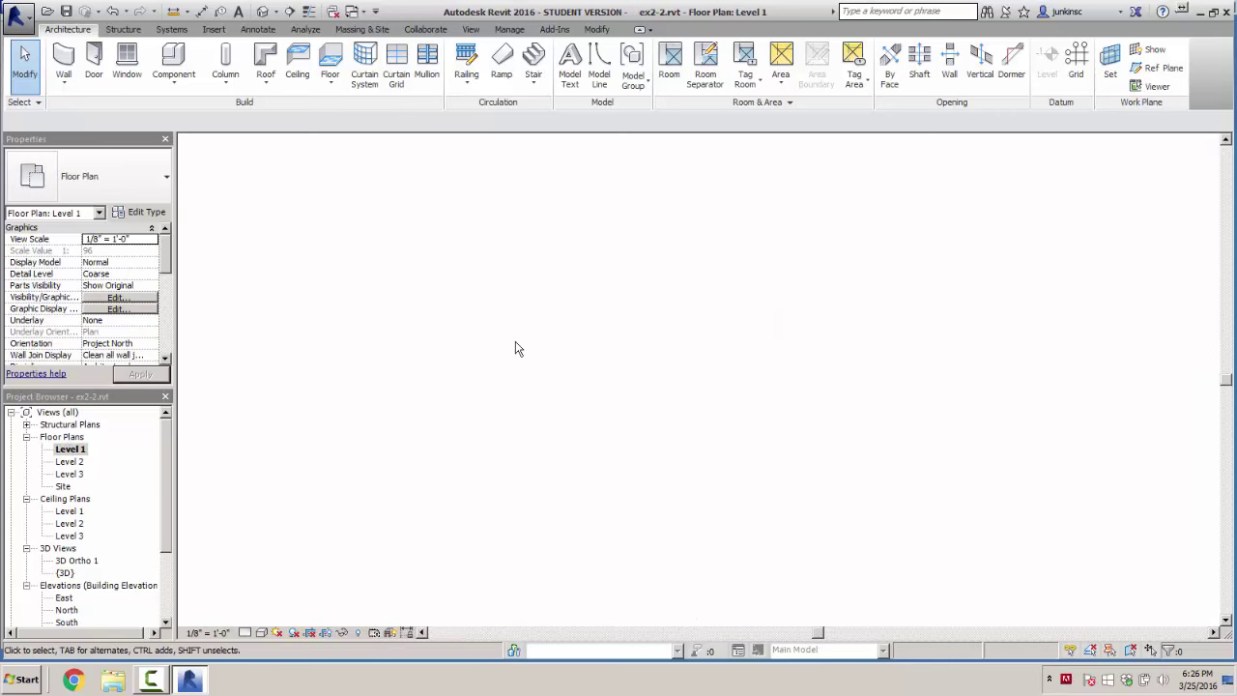
{"action": "middle_click_drag", "start_coordinate": [515, 348], "coordinate": [873, 317]}
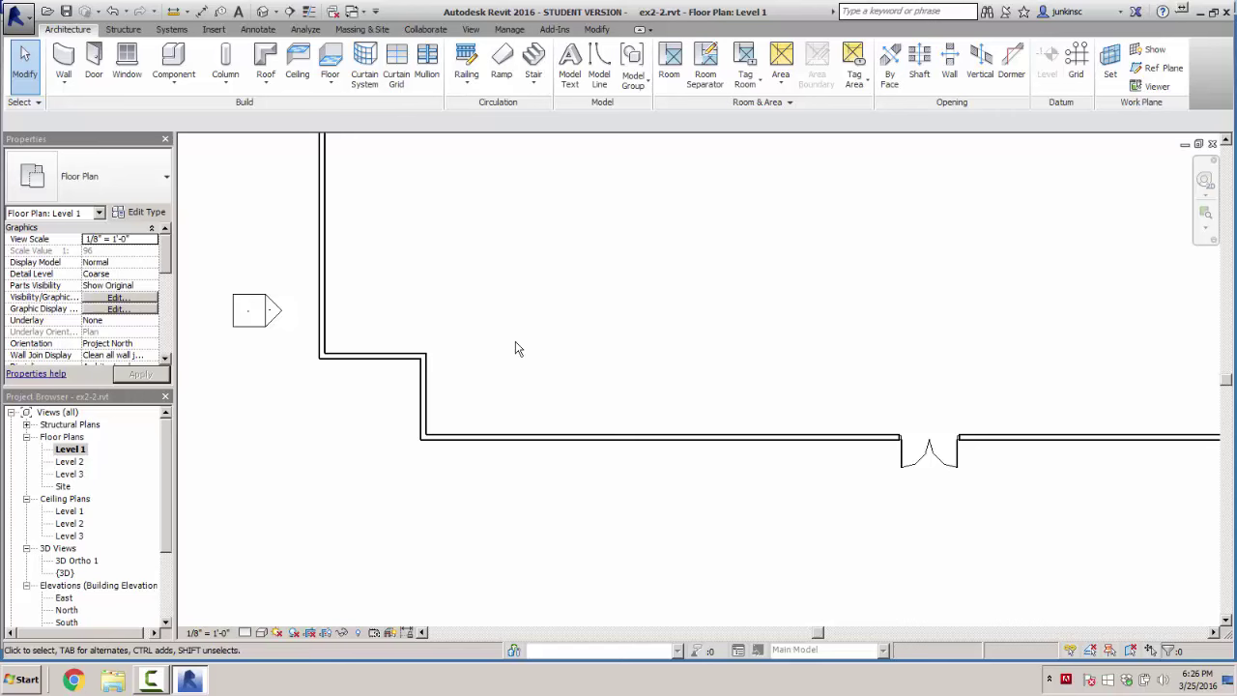
{"action": "key", "text": "w"}
{"action": "key", "text": "n"}
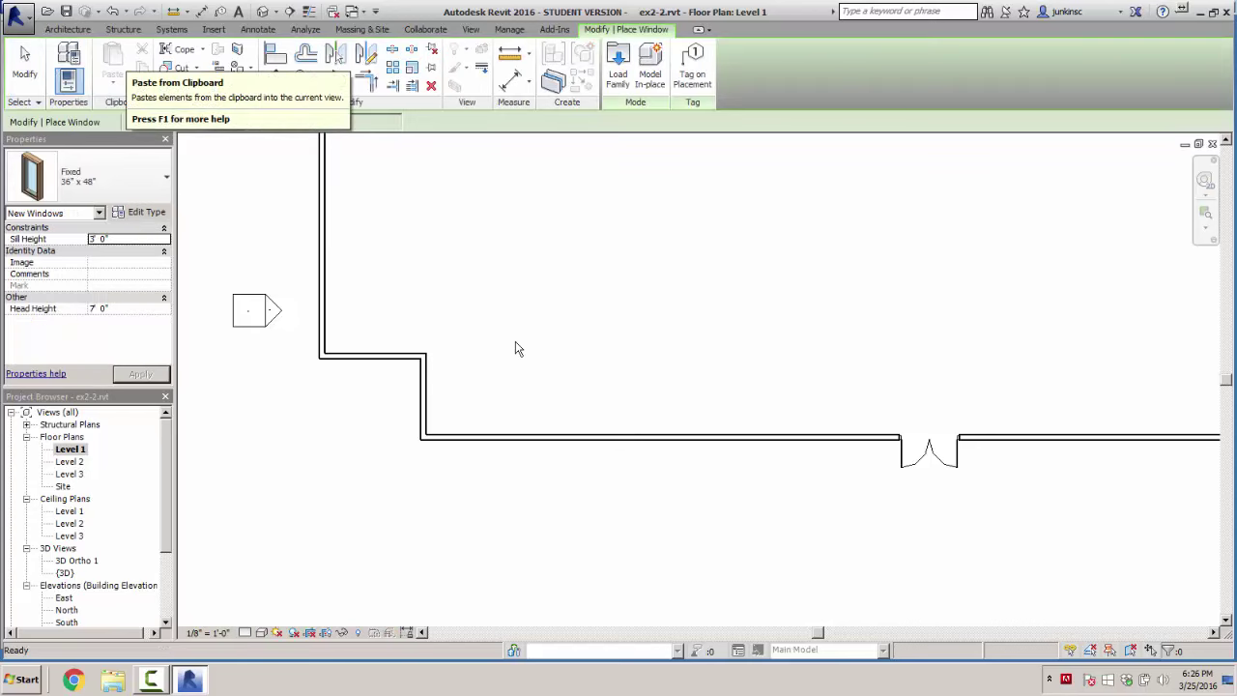
{"action": "key", "text": "l"}
{"action": "key", "text": "f"}
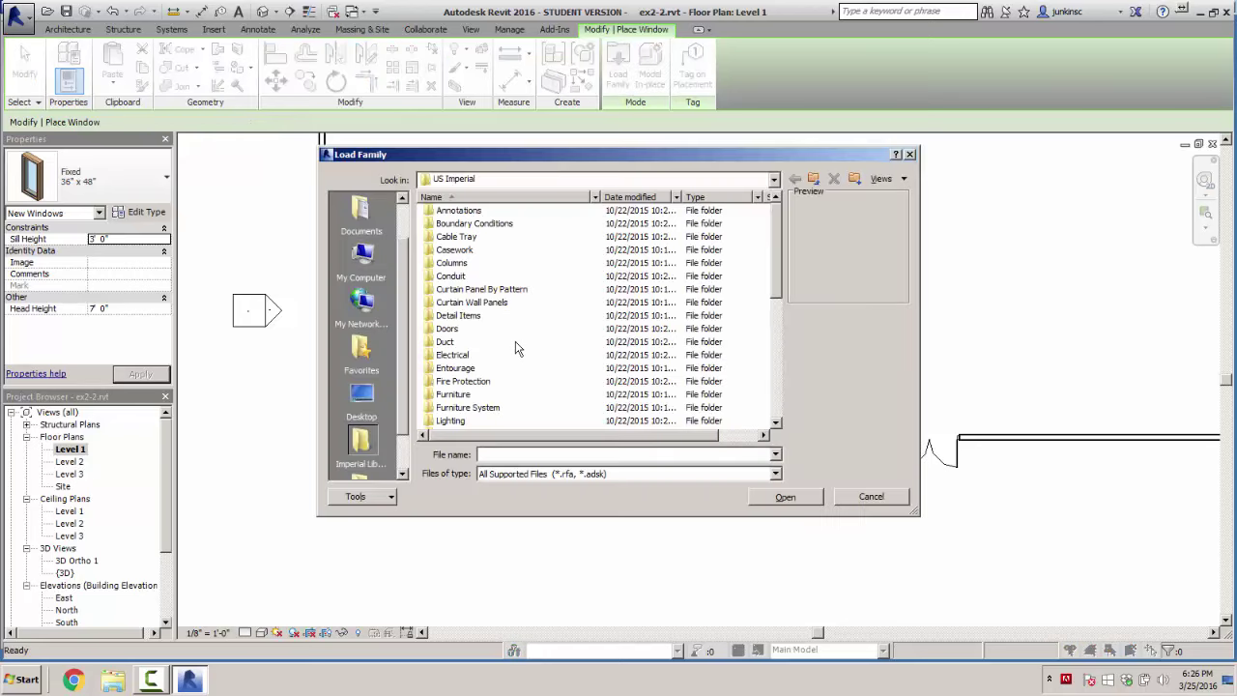
{"action": "type", "text": "Users\\CIE101 CIVIL ENG\\Desktop\\Revit Basics 2016 Book Files\\snakepipe.rfa"}
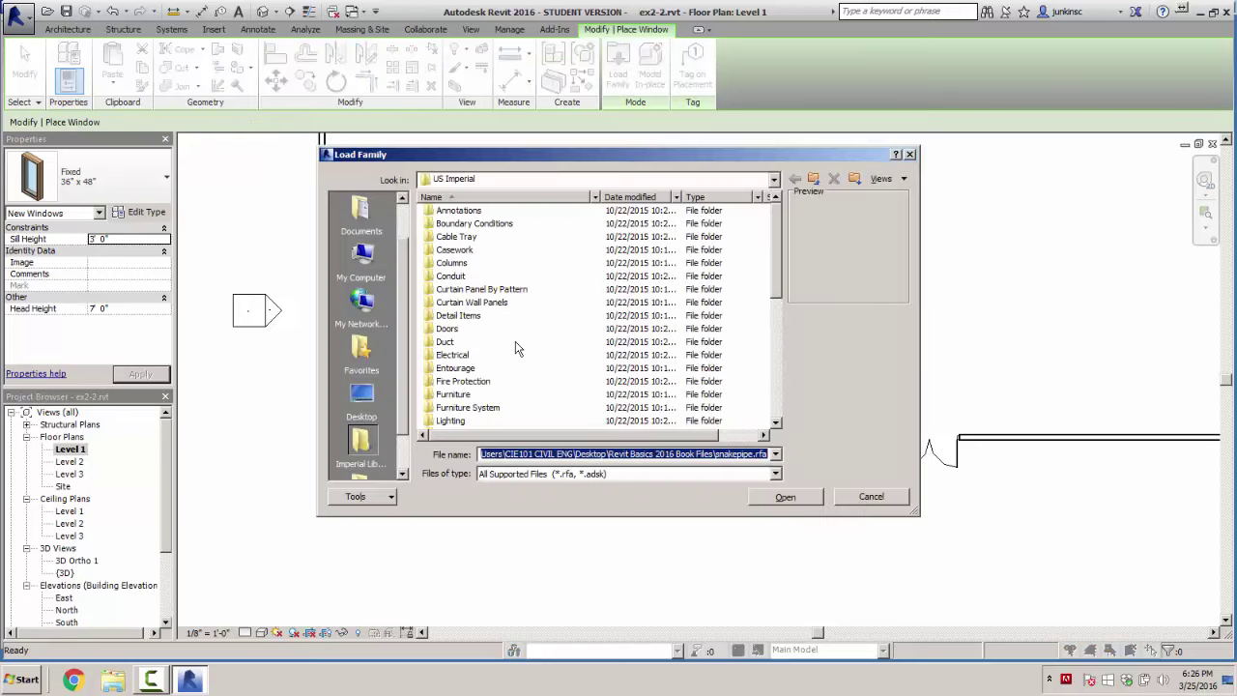
{"action": "scroll", "coordinate": [517, 348], "scroll_direction": "down", "scroll_amount": 7}
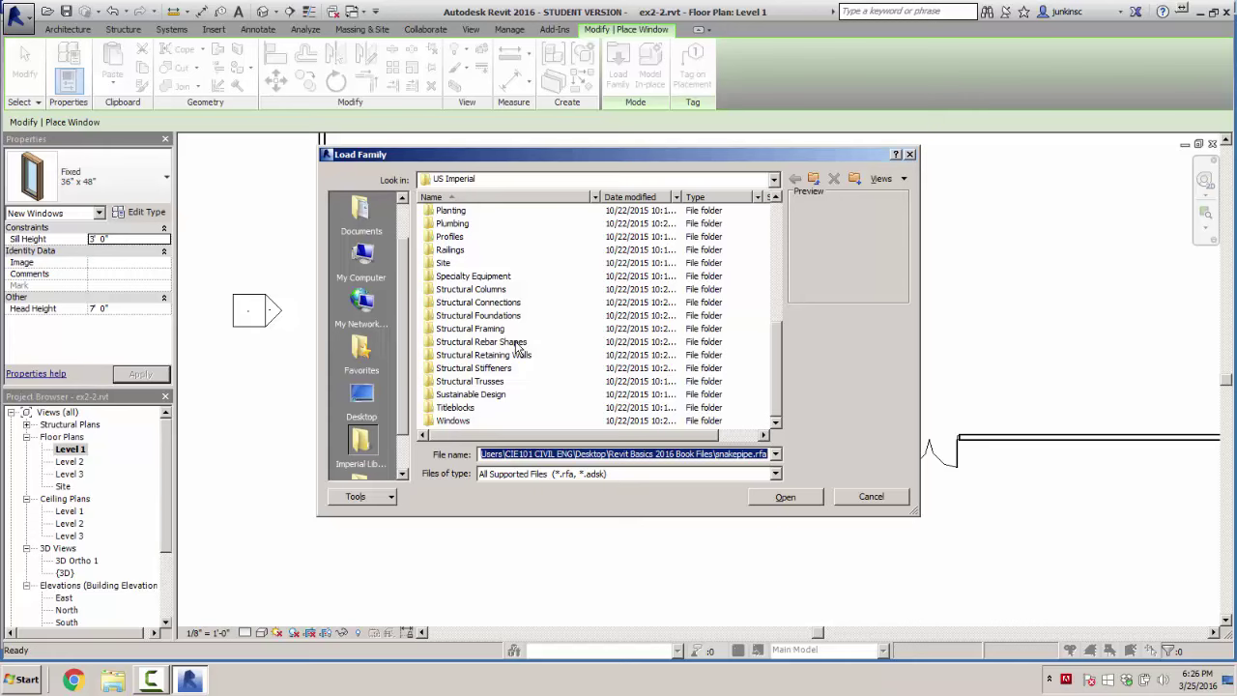
{"action": "key", "text": "w"}
{"action": "key", "text": "Return"}
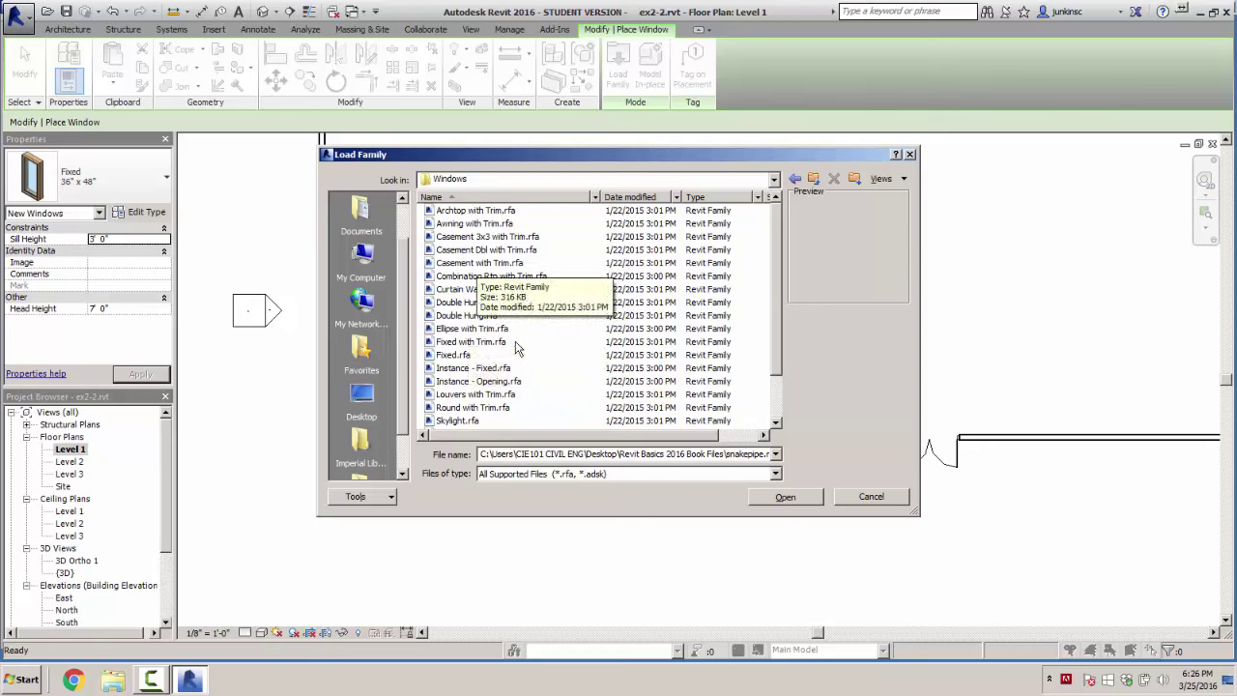
{"action": "double_click", "coordinate": [480, 263]}
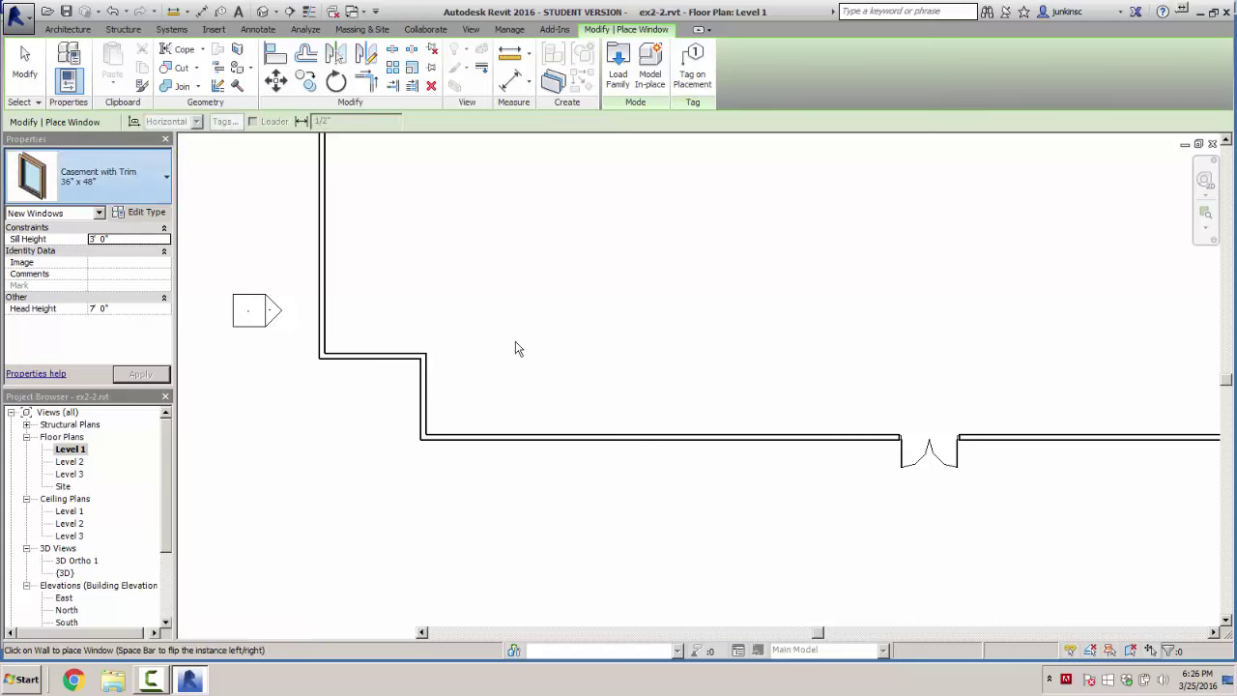
Place a 24" x 48" Casement with Trim window on the south wall, 6'-6" from its west end
{"action": "left_click", "coordinate": [87, 176]}
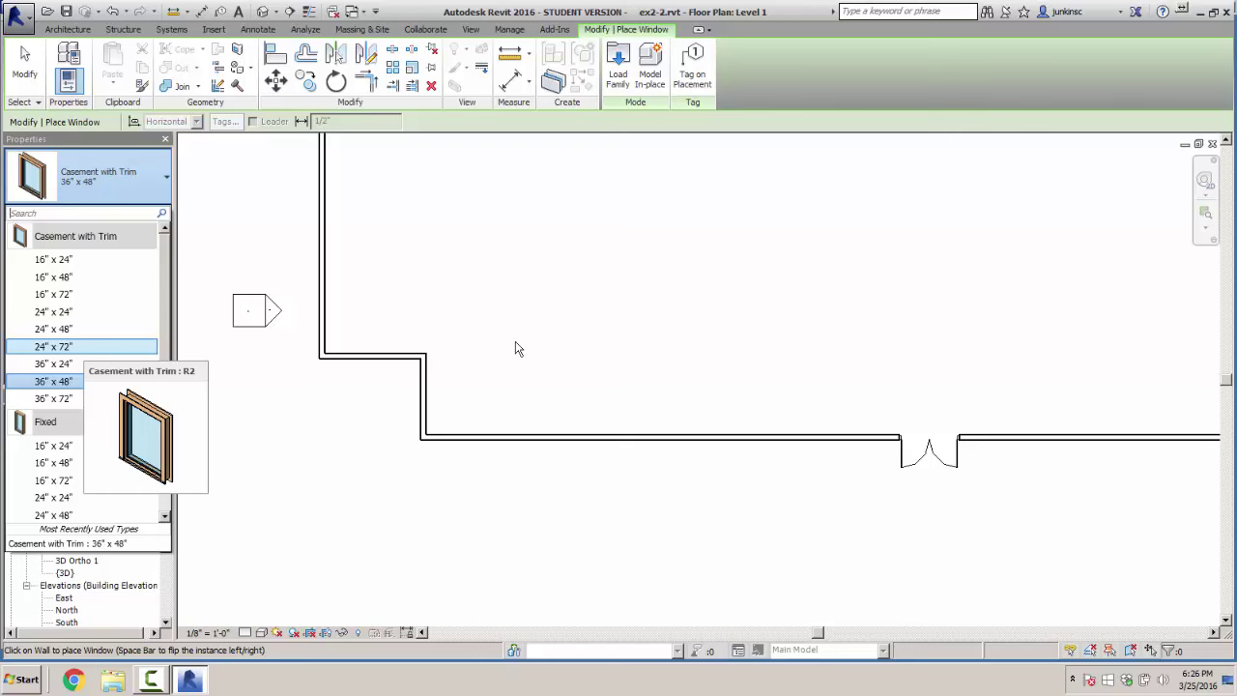
{"action": "left_click", "coordinate": [77, 328]}
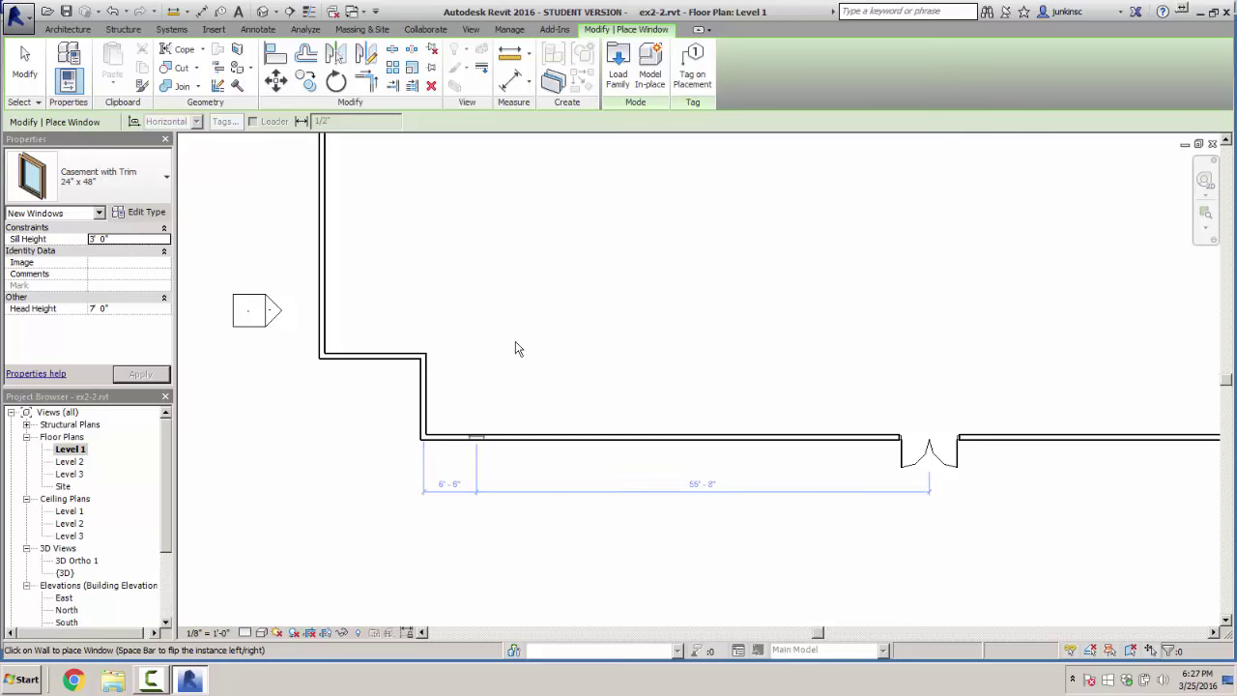
{"action": "left_click", "coordinate": [516, 348]}
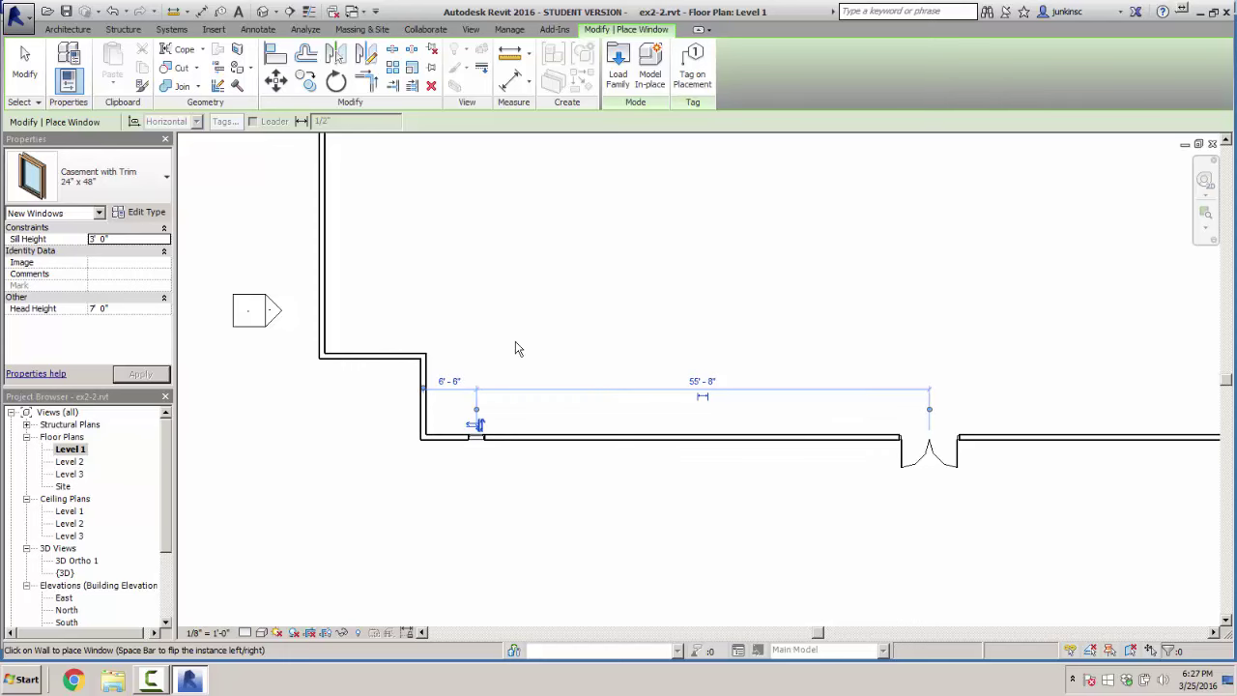
{"action": "scroll", "coordinate": [516, 348], "scroll_direction": "up", "scroll_amount": 5}
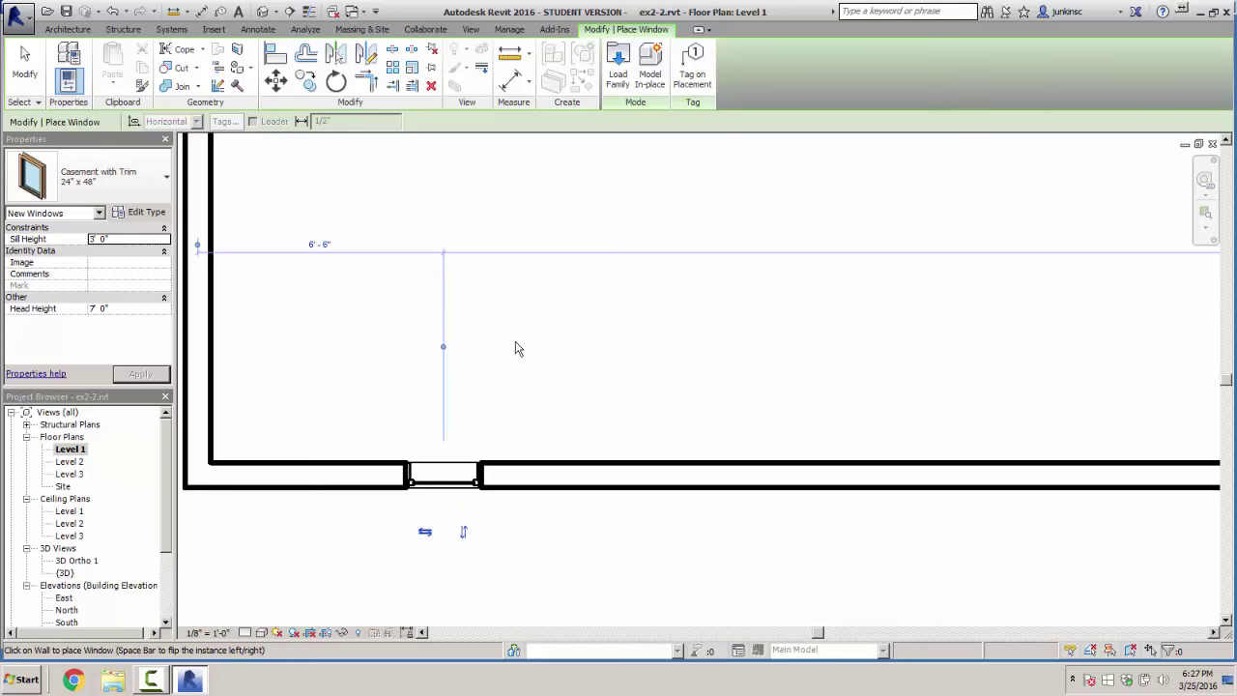
{"action": "key", "text": "Escape"}
{"action": "key", "text": "Escape"}
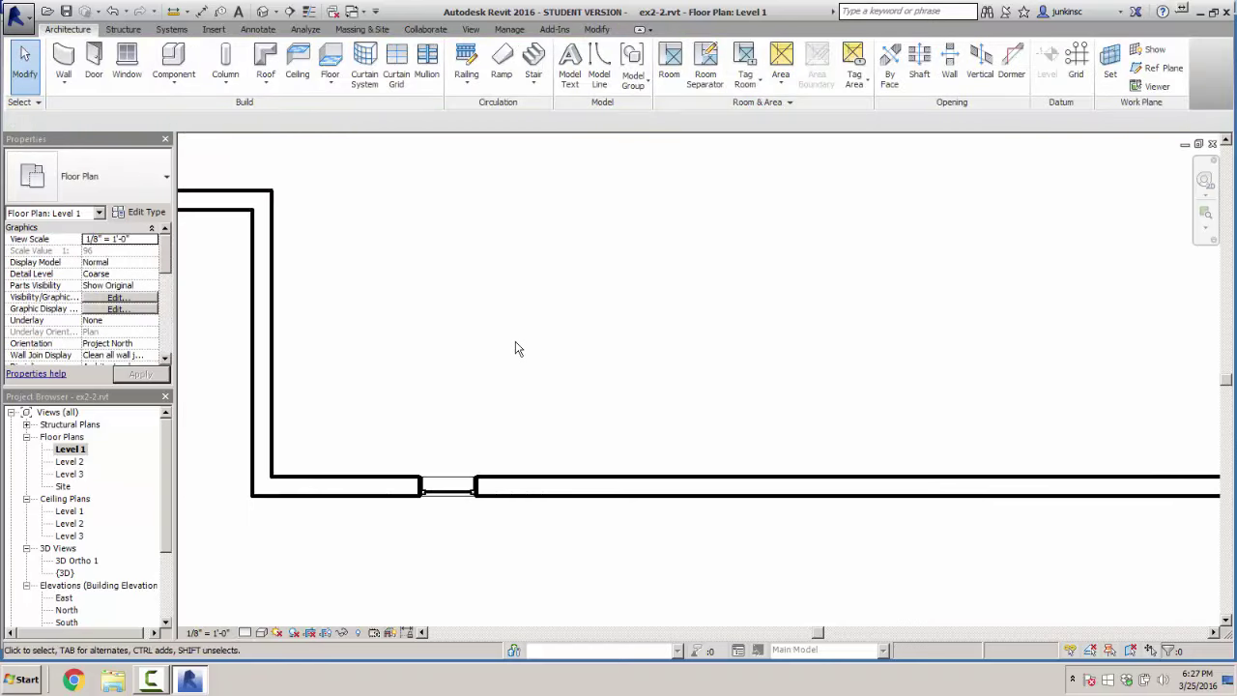
Set the Level 1 floor plan's detail level to Fine and turn on Thin Lines
{"action": "left_click", "coordinate": [261, 632]}
{"action": "left_click", "coordinate": [245, 632]}
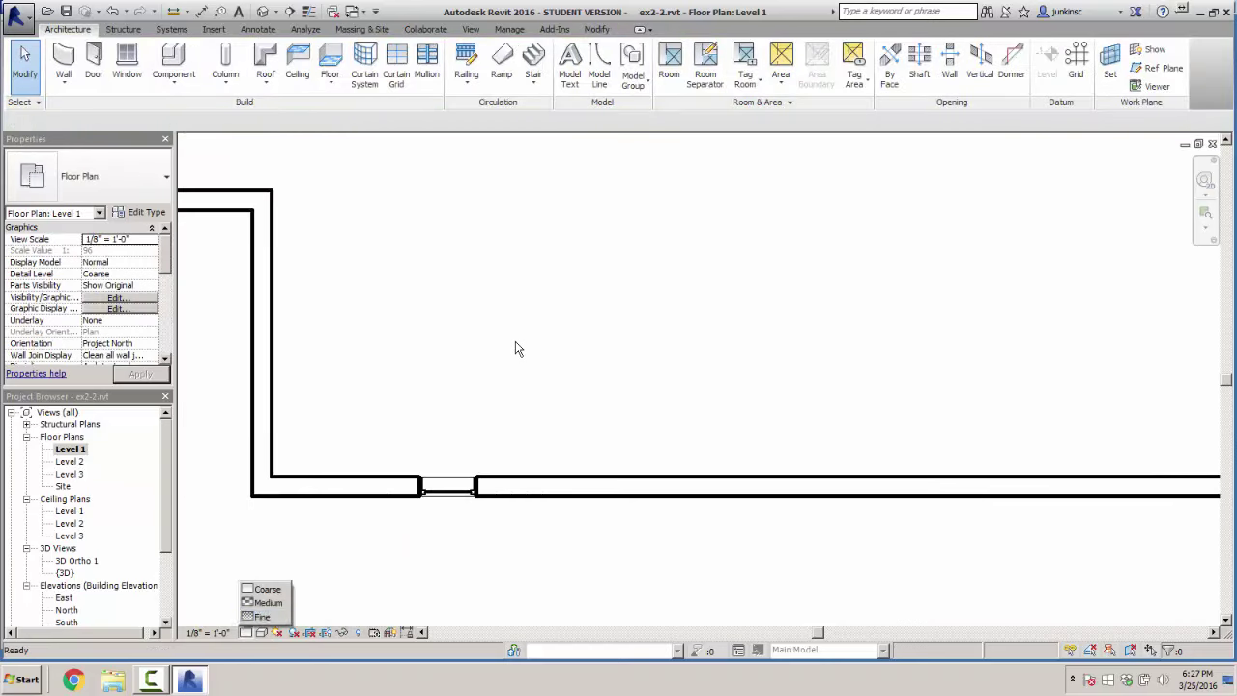
{"action": "left_click", "coordinate": [261, 615]}
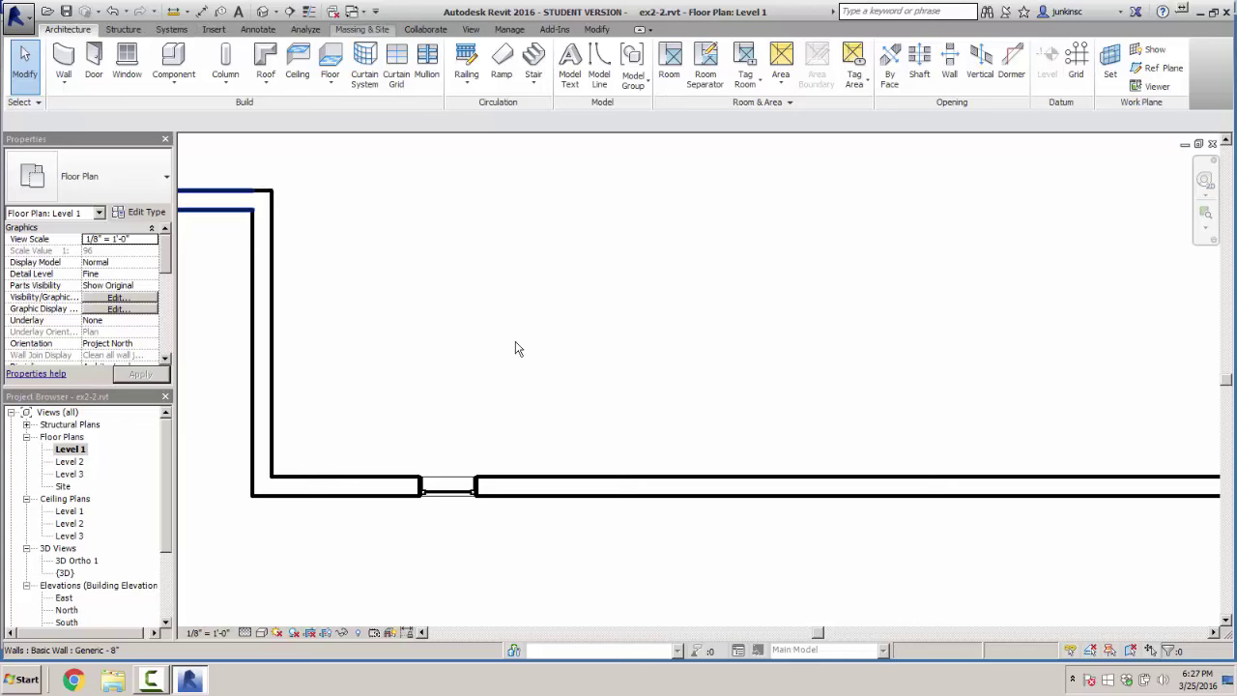
{"action": "left_click", "coordinate": [471, 29]}
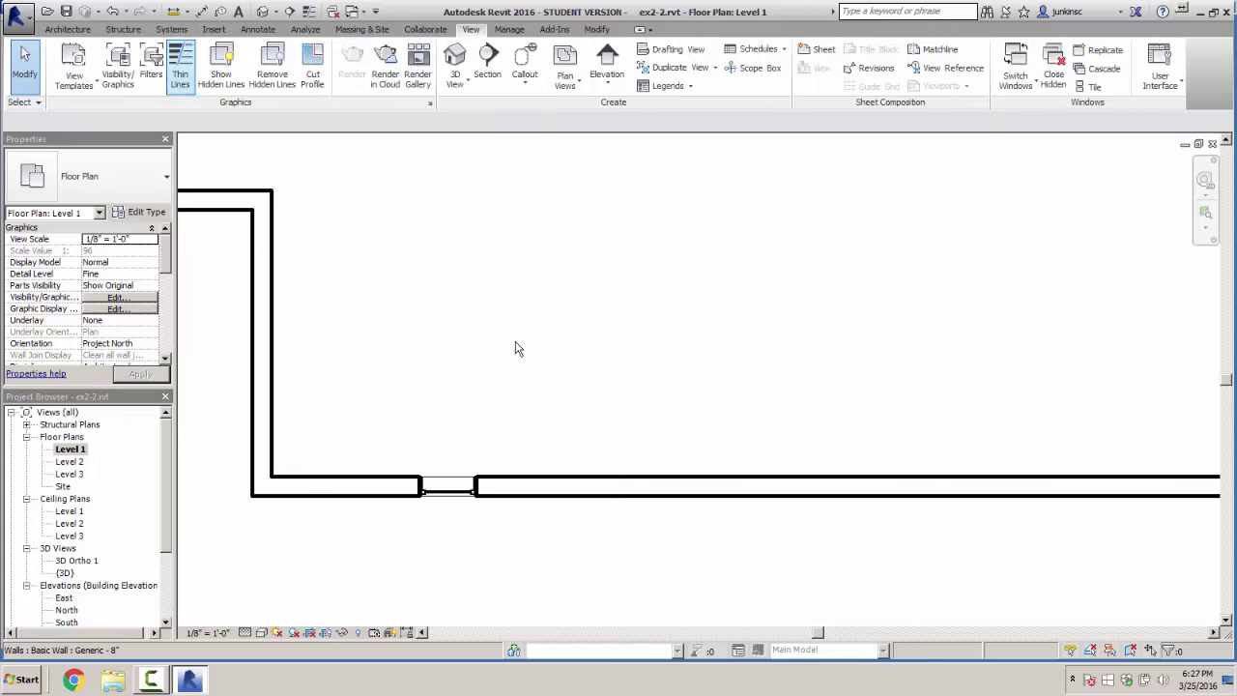
{"action": "left_click", "coordinate": [180, 68]}
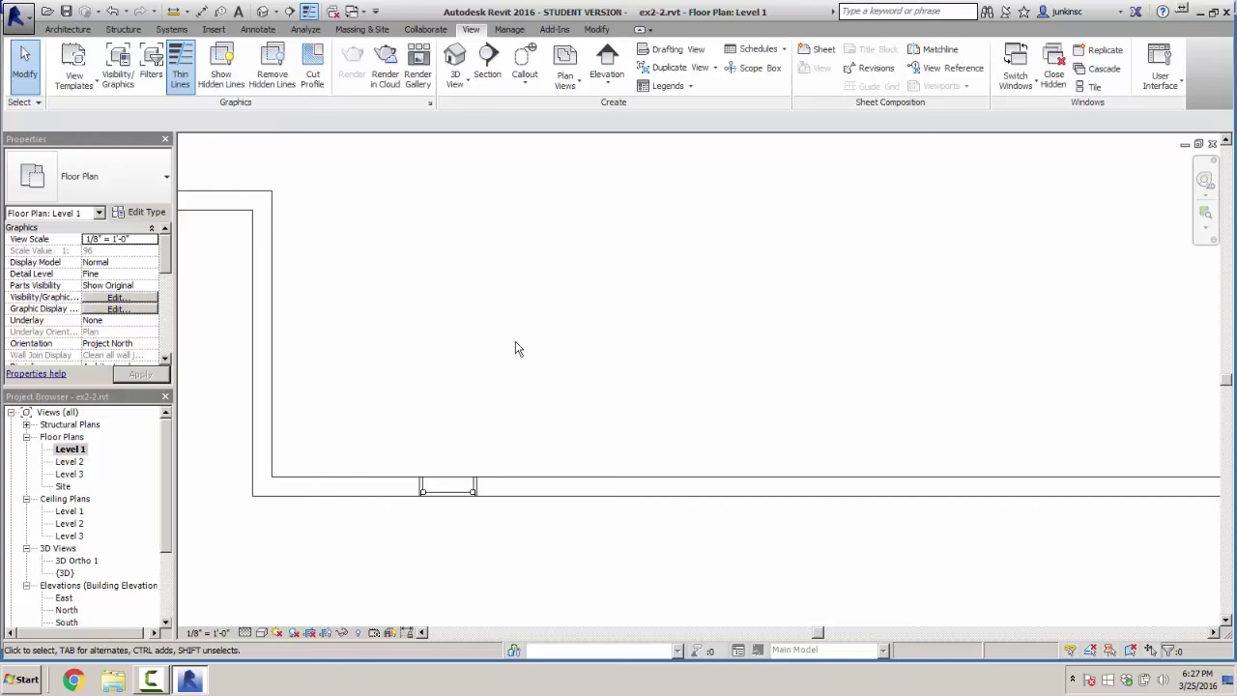
{"action": "left_click", "coordinate": [180, 67]}
{"action": "left_click", "coordinate": [179, 68]}
Array the casement window linearly along the south wall as 5 grouped instances, with the last one 49' east of the first
{"action": "key", "text": "alt+a"}
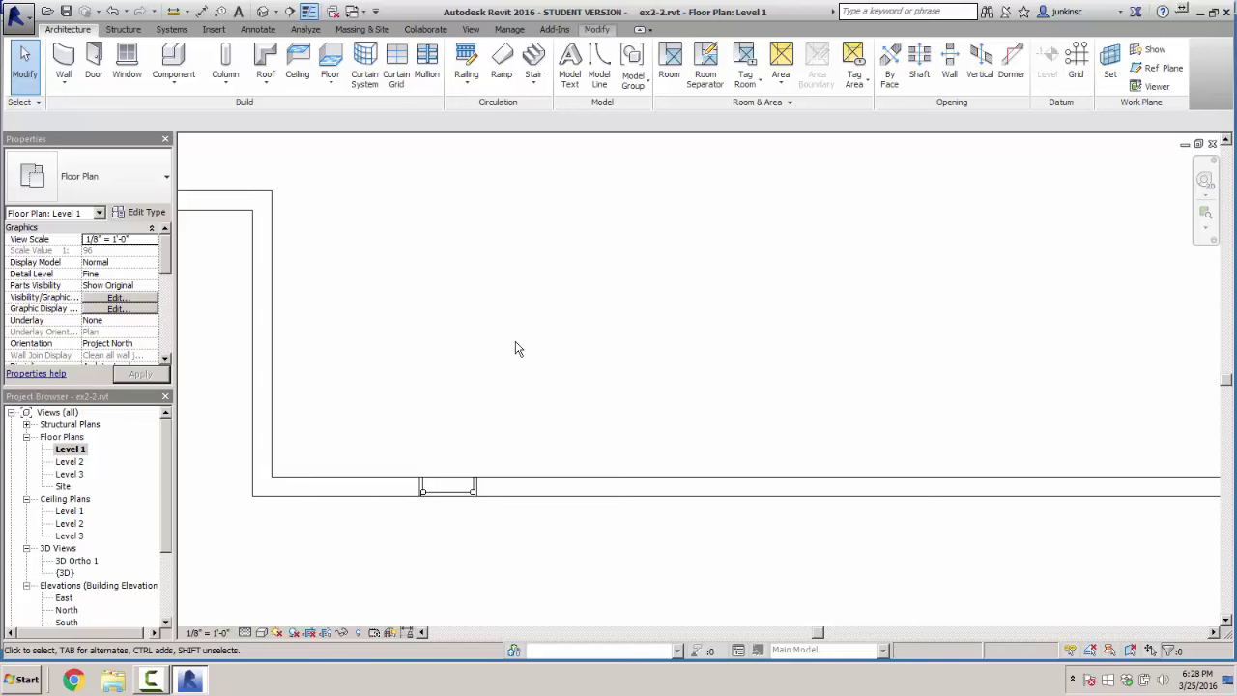
{"action": "key", "text": "alt+m"}
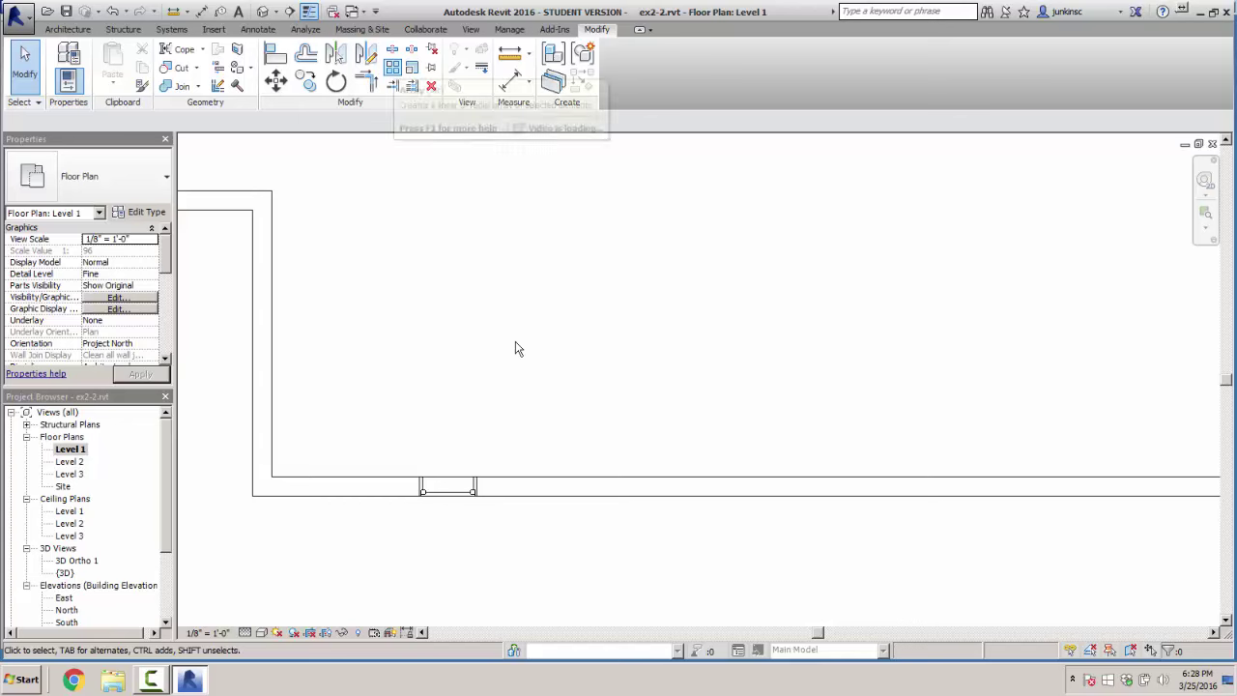
{"action": "key", "text": "a"}
{"action": "key", "text": "r"}
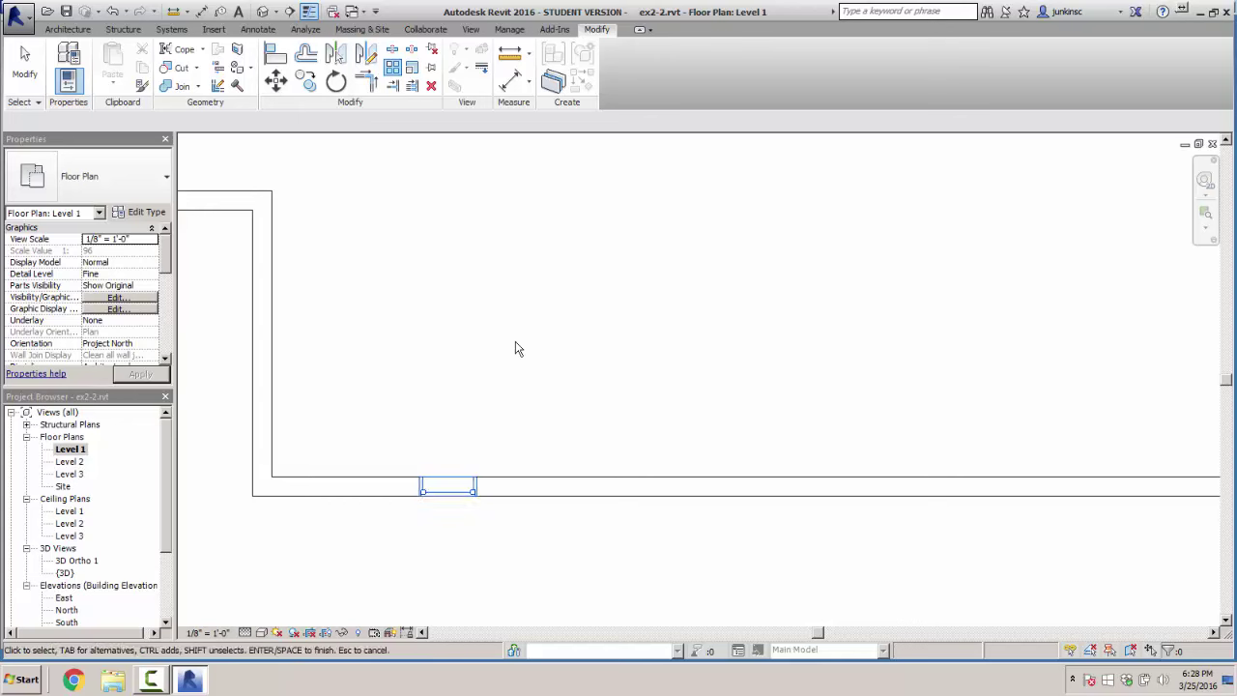
{"action": "key", "text": "Return"}
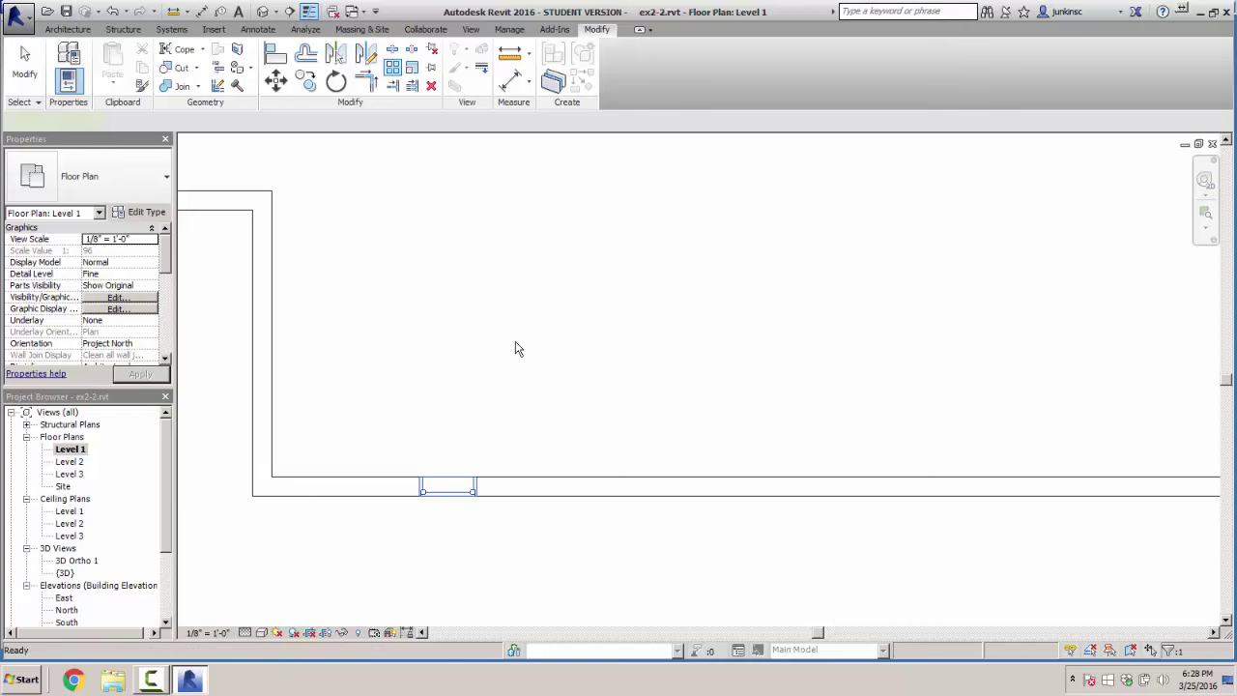
{"action": "key", "text": "a"}
{"action": "key", "text": "r"}
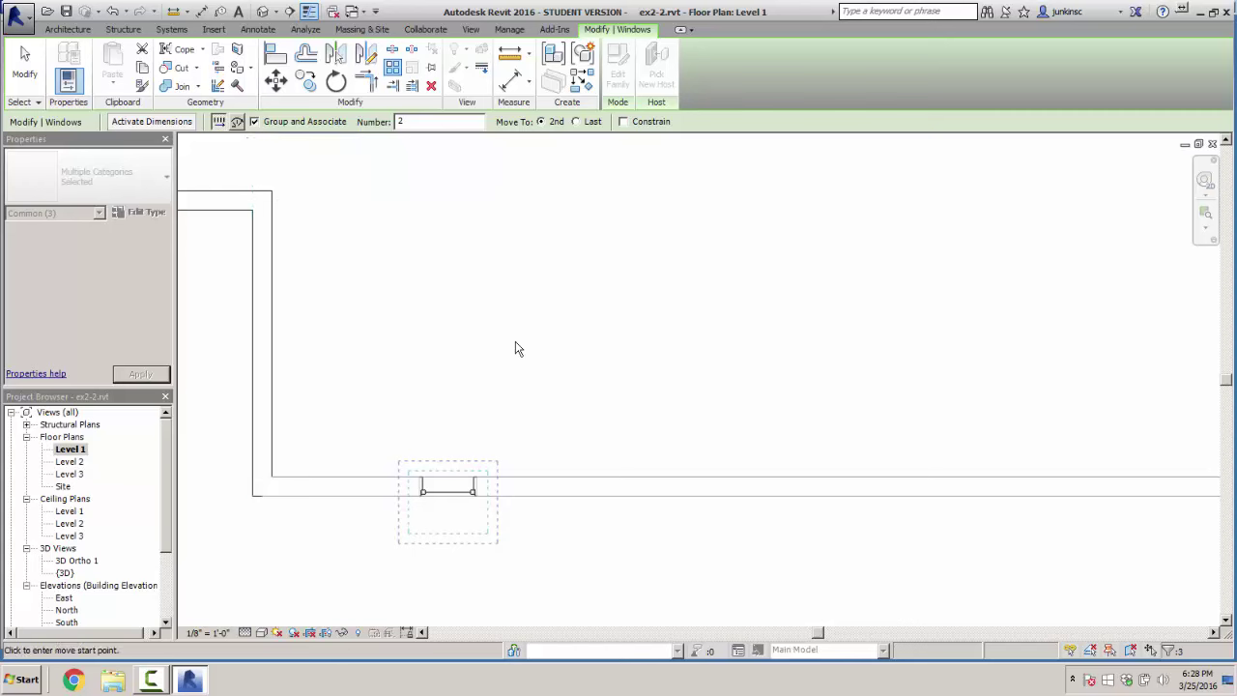
{"action": "key", "text": "Tab"}
{"action": "type", "text": "5"}
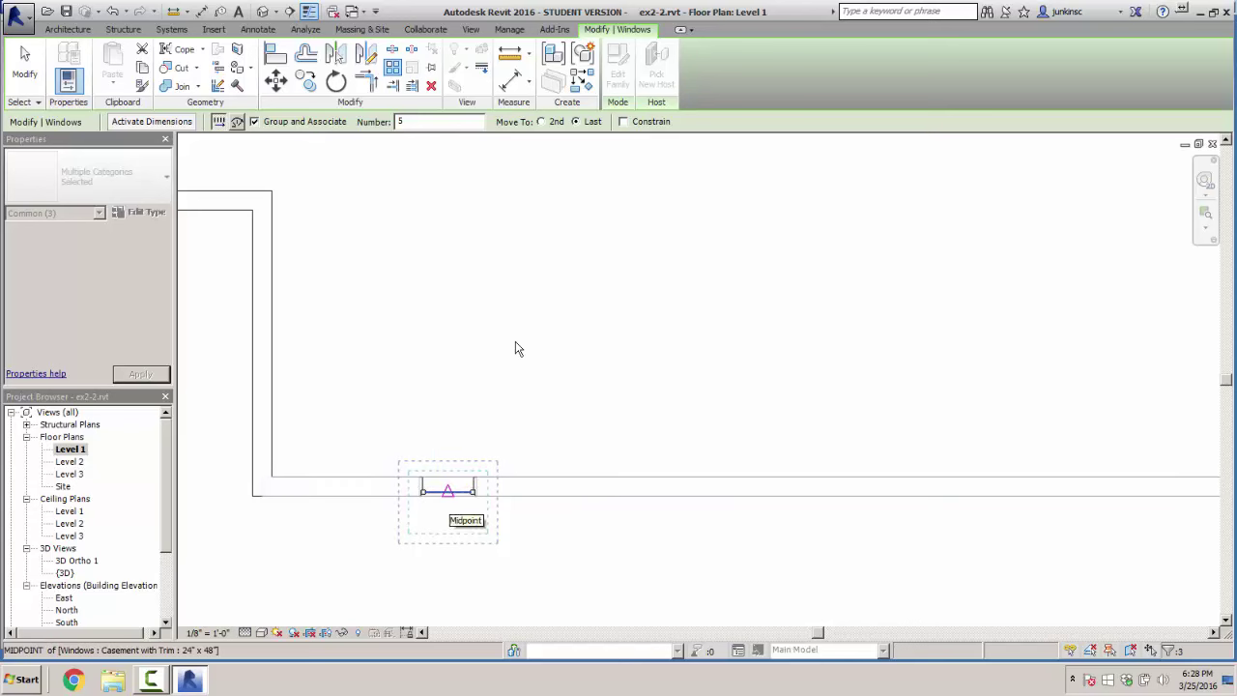
{"action": "left_click", "coordinate": [447, 491]}
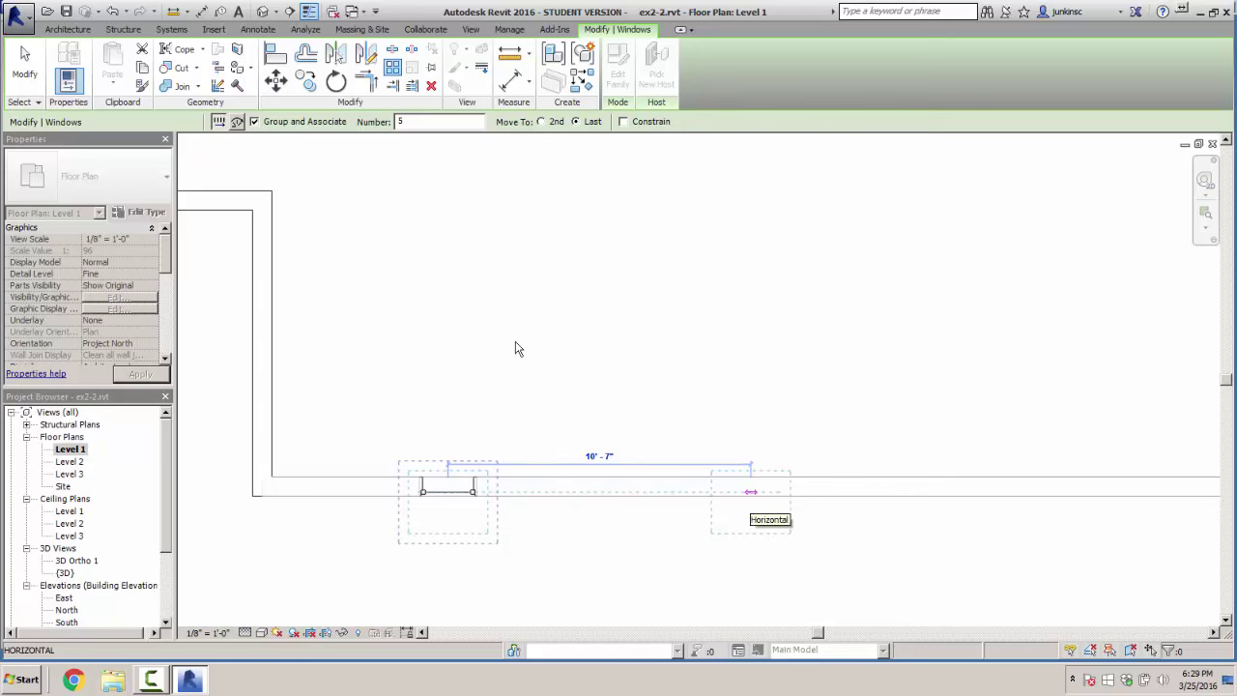
{"action": "type", "text": "49'"}
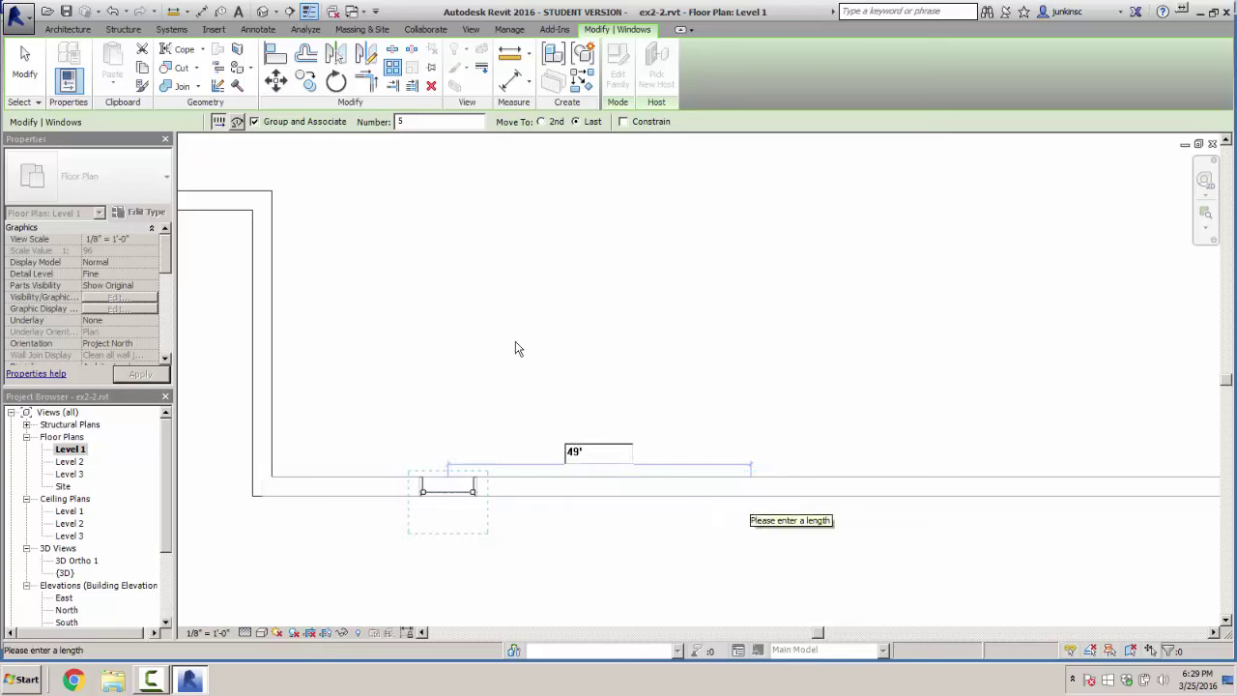
{"action": "key", "text": "Return"}
{"action": "scroll", "coordinate": [515, 342], "scroll_direction": "down", "scroll_amount": 1}
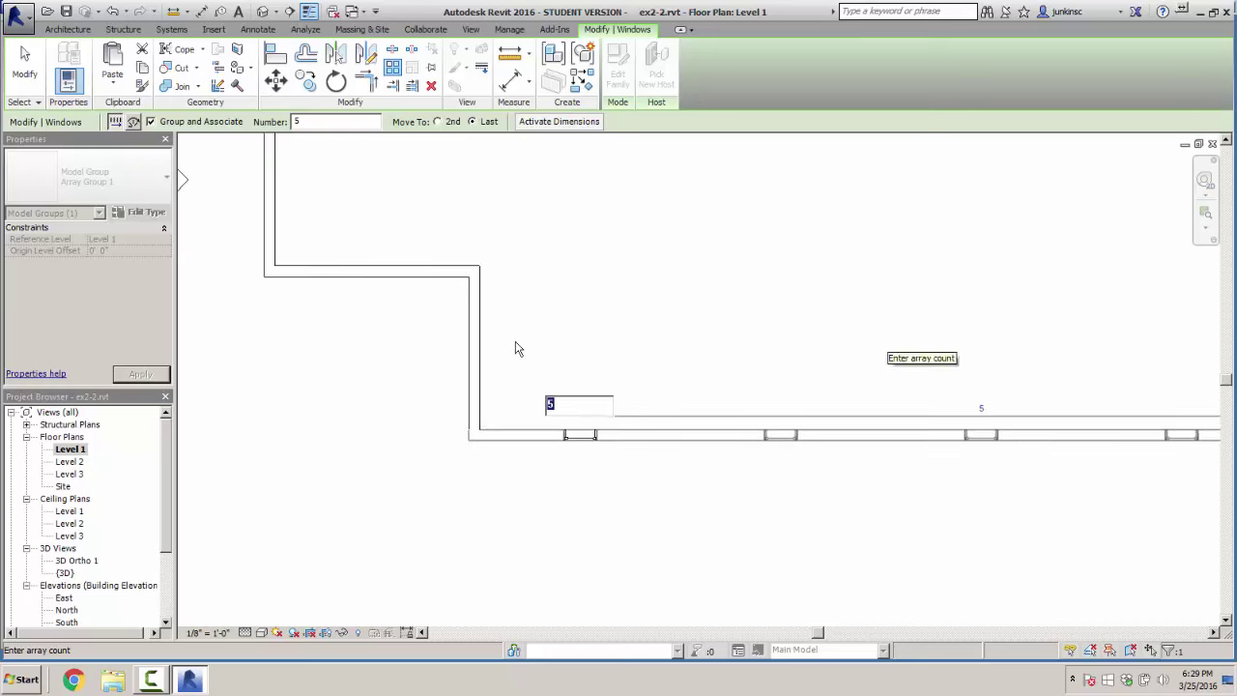
Try a count of 6 for the south wall window array and set it back to 5
{"action": "middle_click_drag", "start_coordinate": [515, 342], "coordinate": [220, 342]}
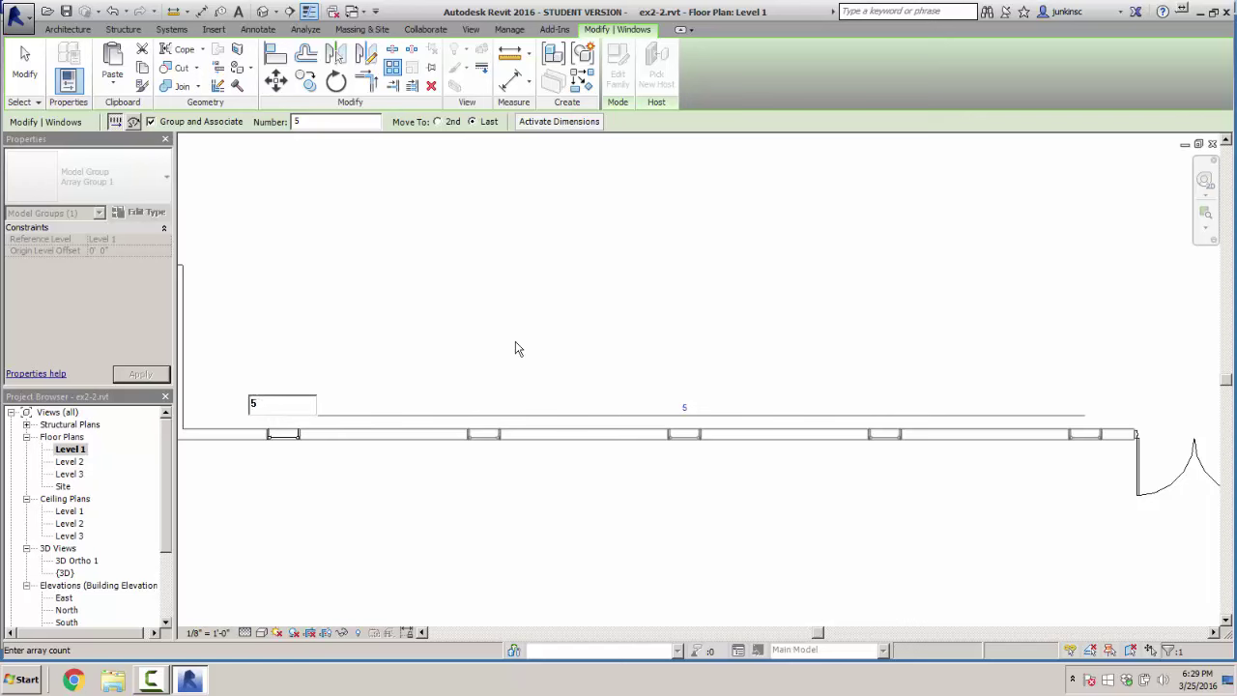
{"action": "type", "text": "6"}
{"action": "key", "text": "Return"}
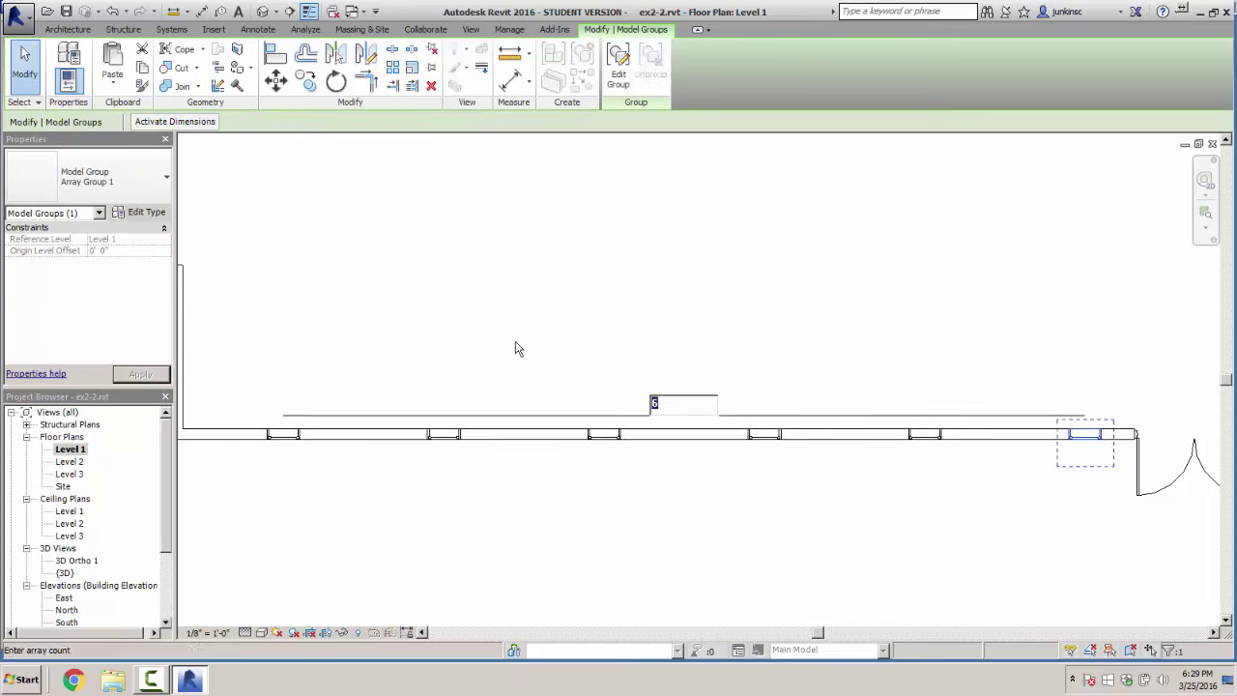
{"action": "type", "text": "5"}
{"action": "key", "text": "Return"}
{"action": "key", "text": "Escape"}
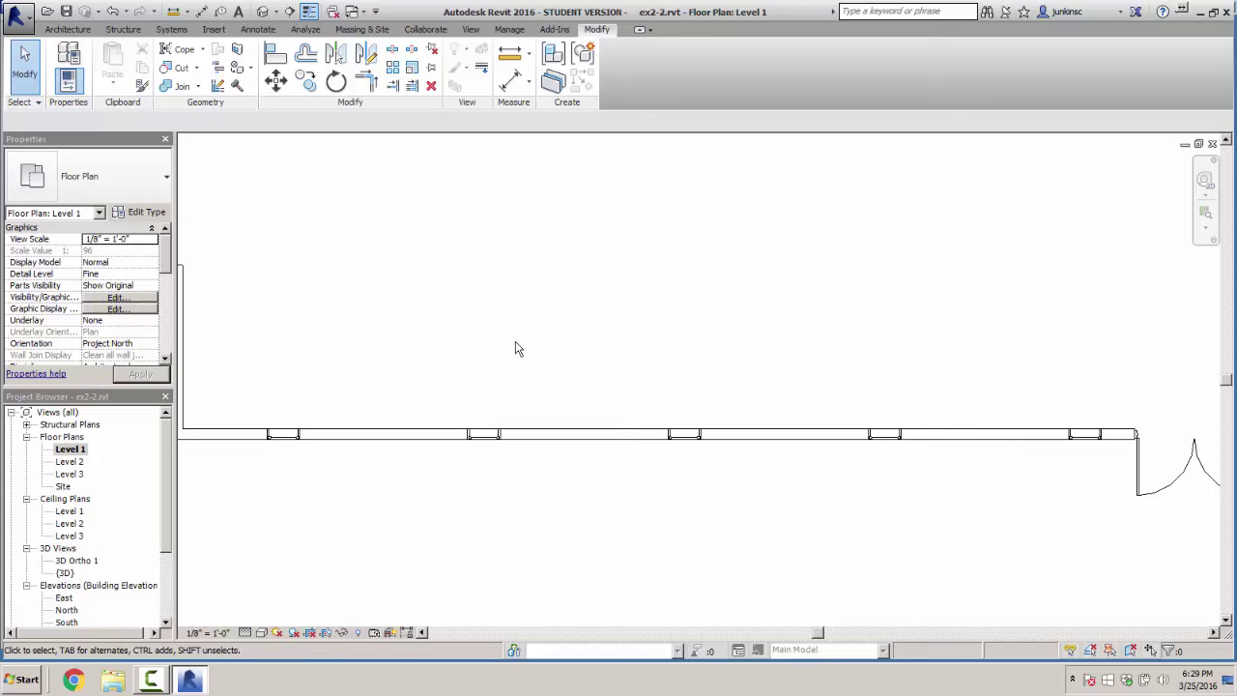
Examine the arrayed south windows from outside in the {3D} view, trying the Realistic visual style and restoring Hidden Line
{"action": "scroll", "coordinate": [516, 349], "scroll_direction": "down", "scroll_amount": 4}
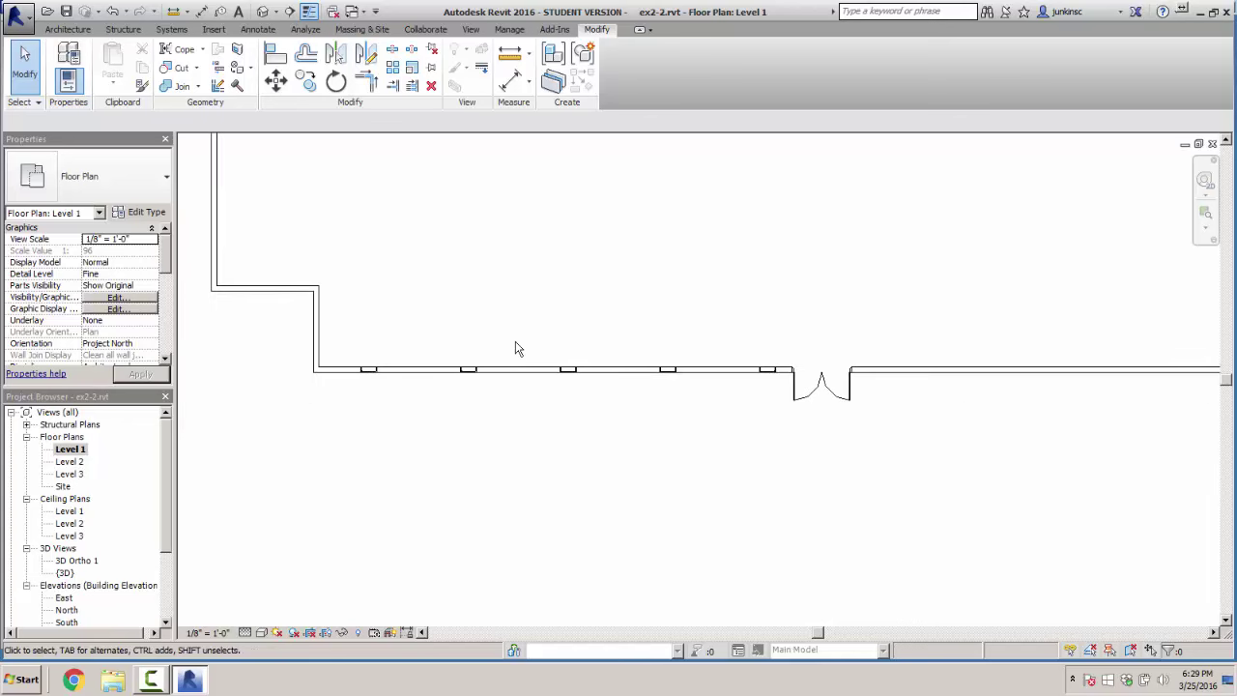
{"action": "key", "text": "3"}
{"action": "key", "text": "d"}
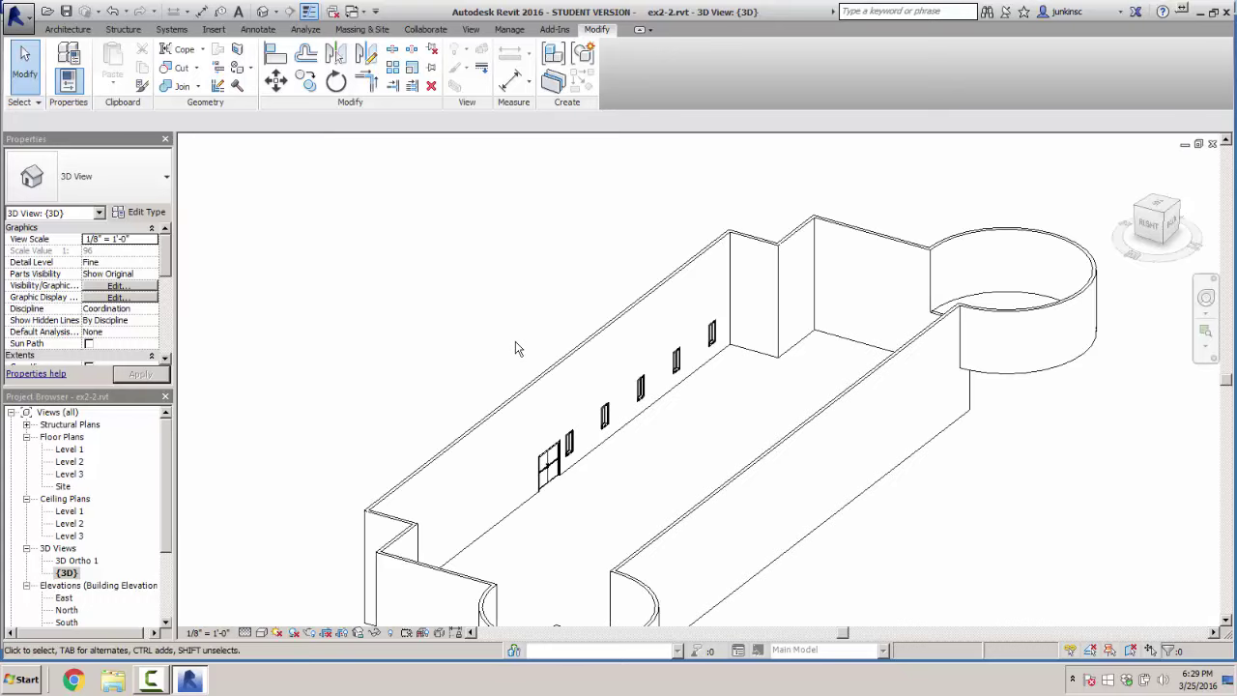
{"action": "middle_click_drag", "start_coordinate": [515, 348], "coordinate": [725, 348], "text": "shift"}
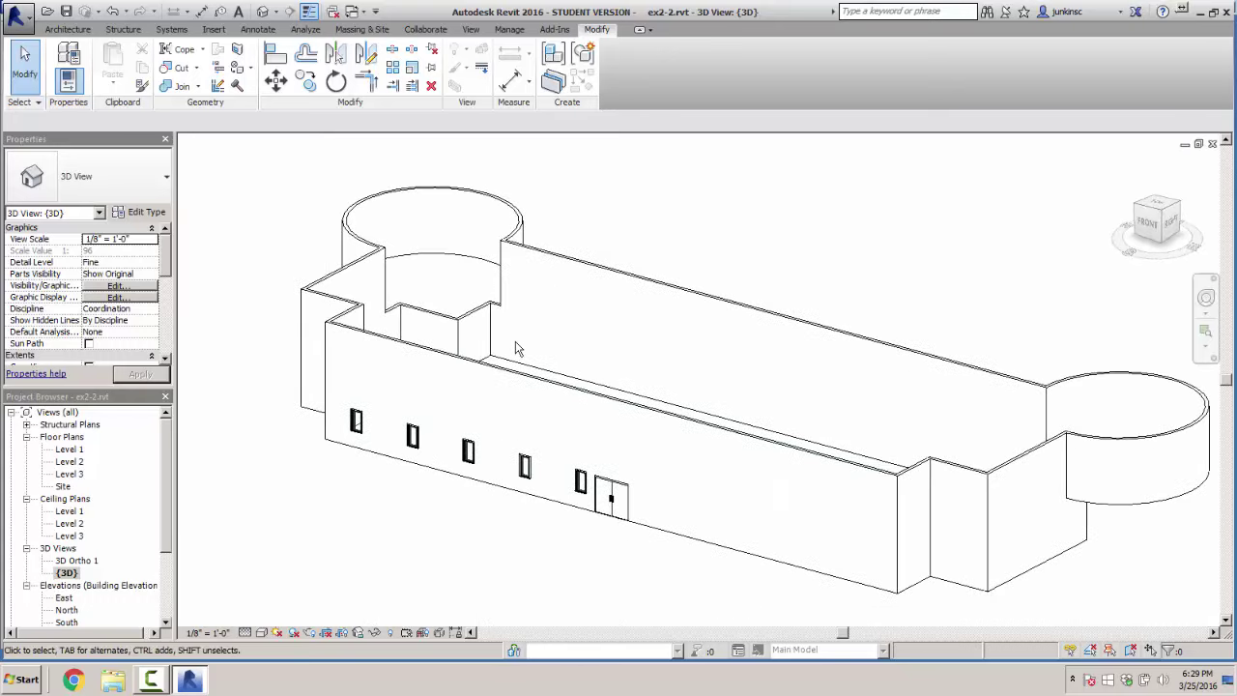
{"action": "scroll", "coordinate": [515, 349], "scroll_direction": "up", "scroll_amount": 5}
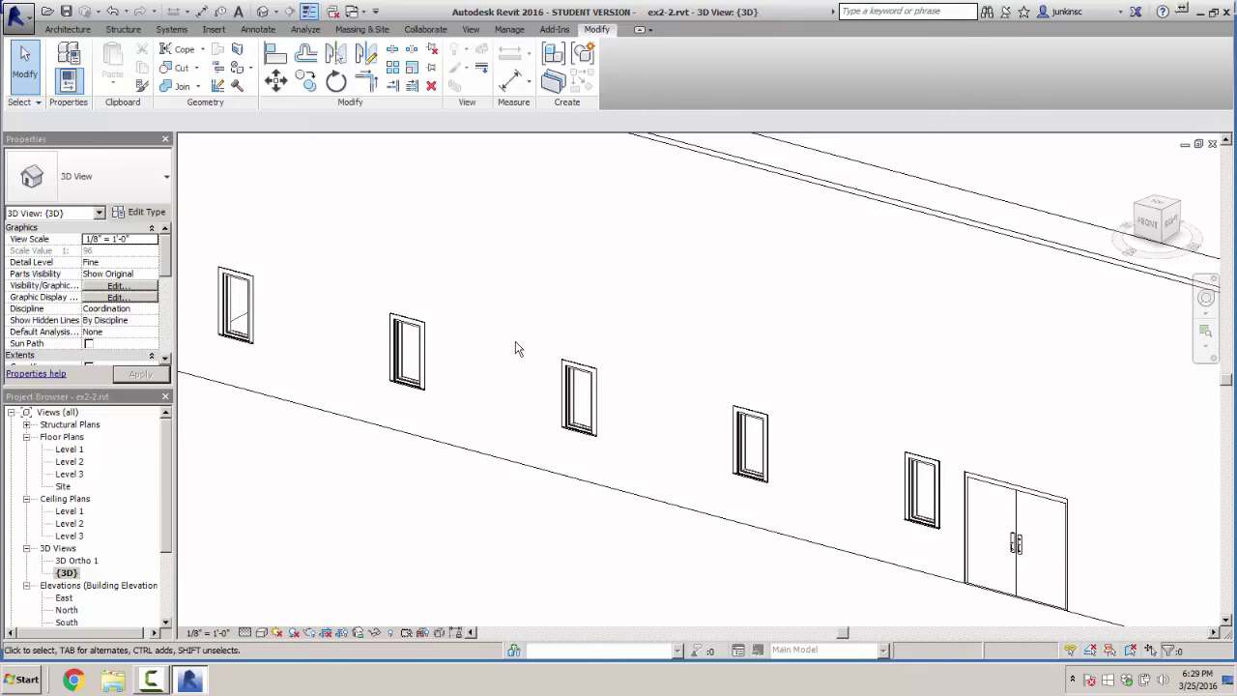
{"action": "left_click", "coordinate": [261, 632]}
{"action": "left_click", "coordinate": [280, 603]}
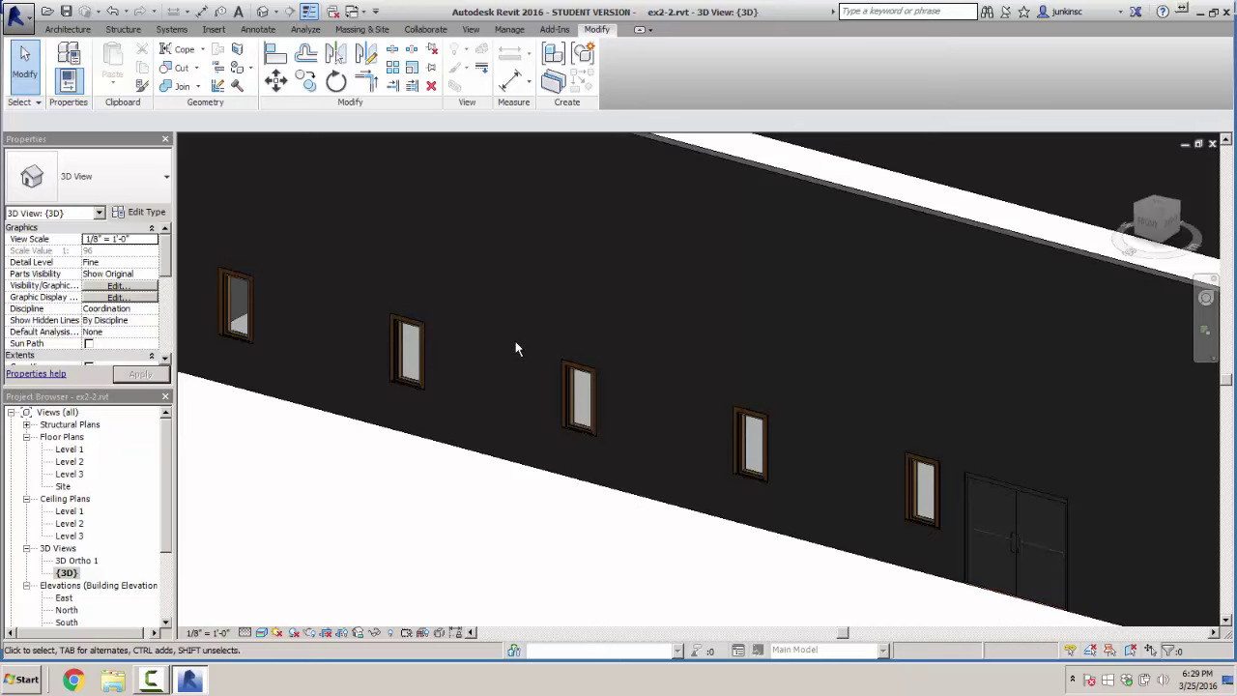
{"action": "left_click", "coordinate": [262, 632]}
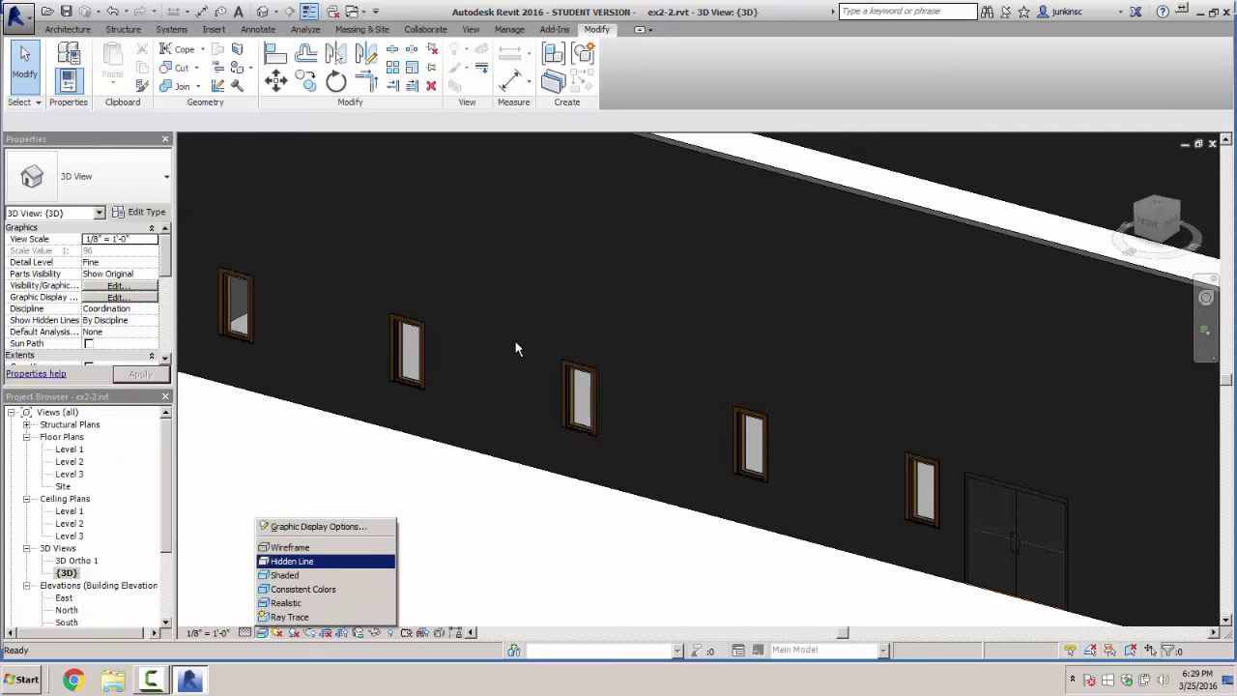
{"action": "left_click", "coordinate": [292, 560]}
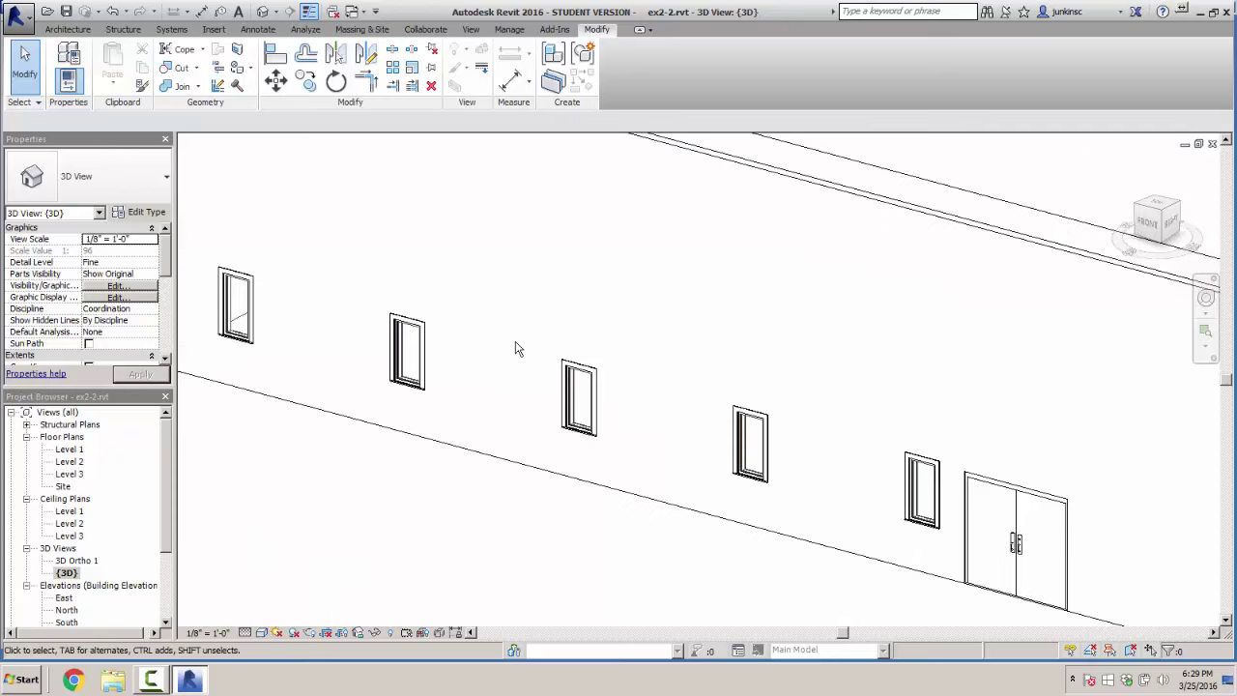
In the Level 1 floor plan, measure the center-to-center distance between the two westernmost south wall windows
{"action": "double_click", "coordinate": [69, 448]}
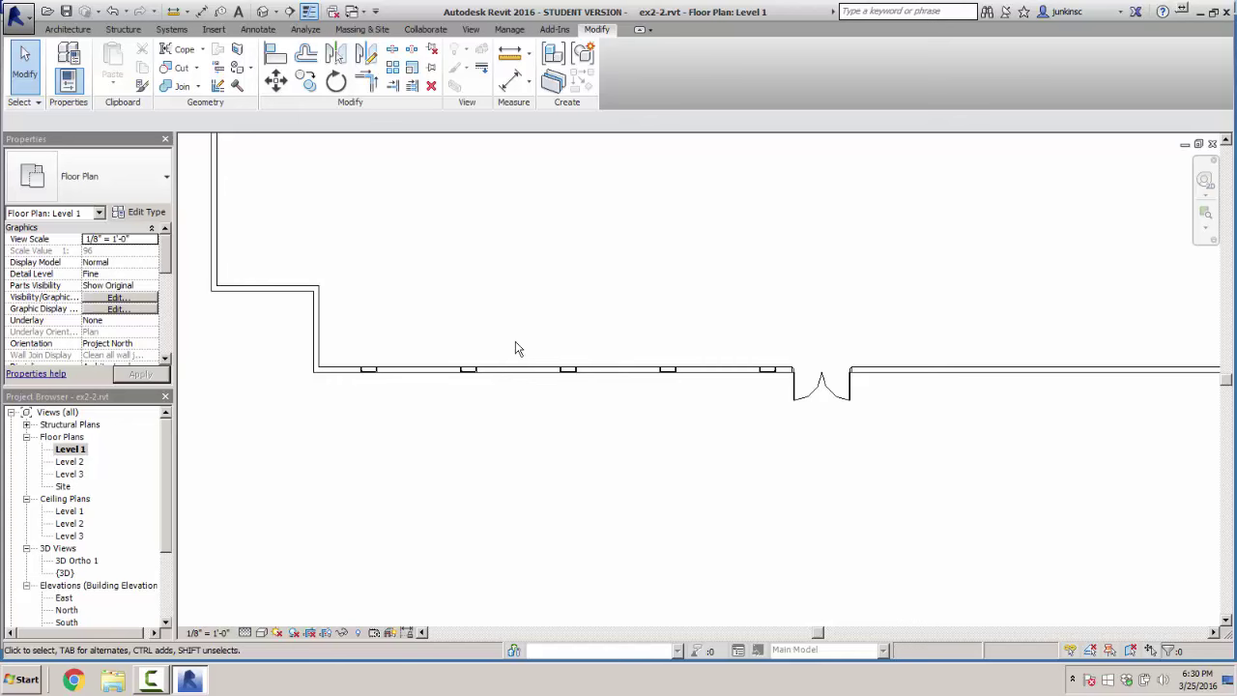
{"action": "left_click", "coordinate": [510, 54]}
{"action": "scroll", "coordinate": [399, 354], "scroll_direction": "up", "scroll_amount": 2}
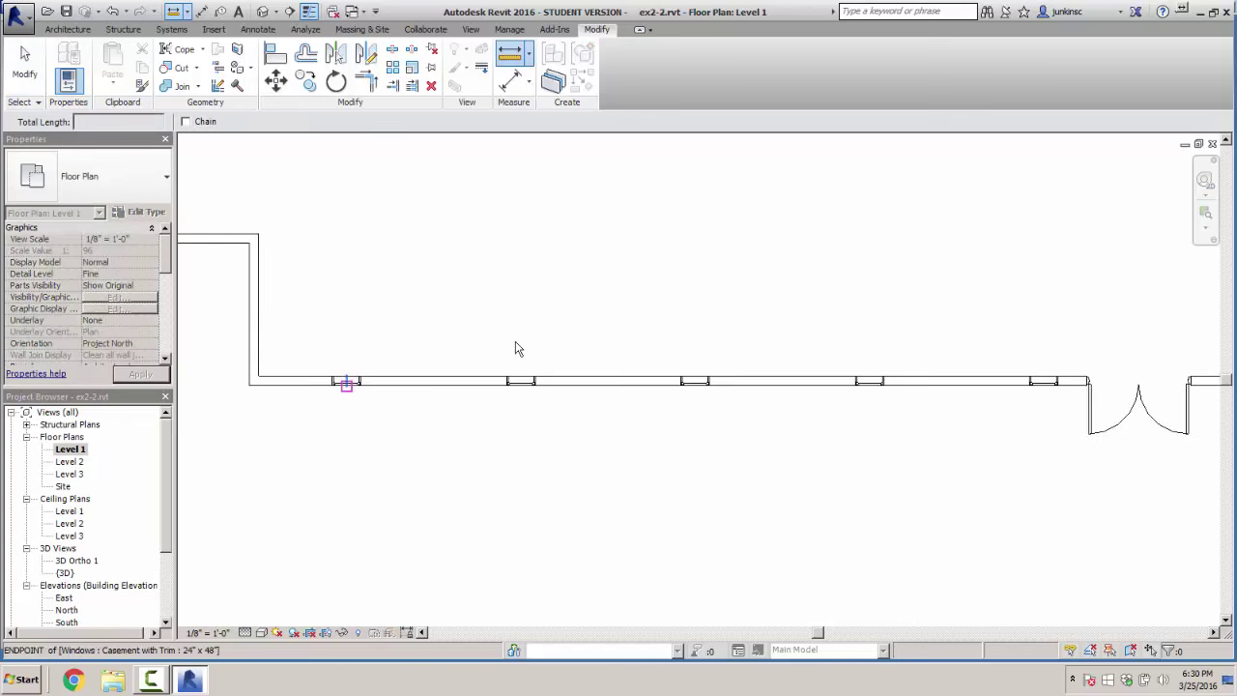
{"action": "left_click", "coordinate": [346, 382]}
{"action": "left_click", "coordinate": [520, 383]}
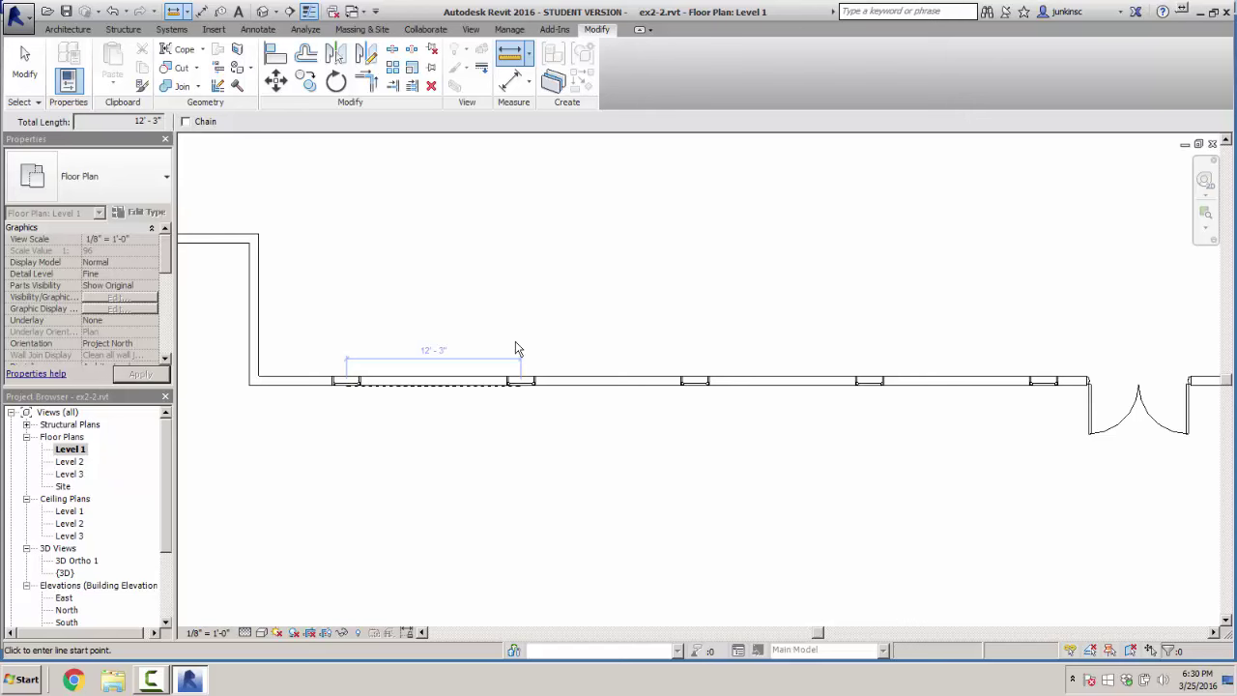
{"action": "key", "text": "Escape"}
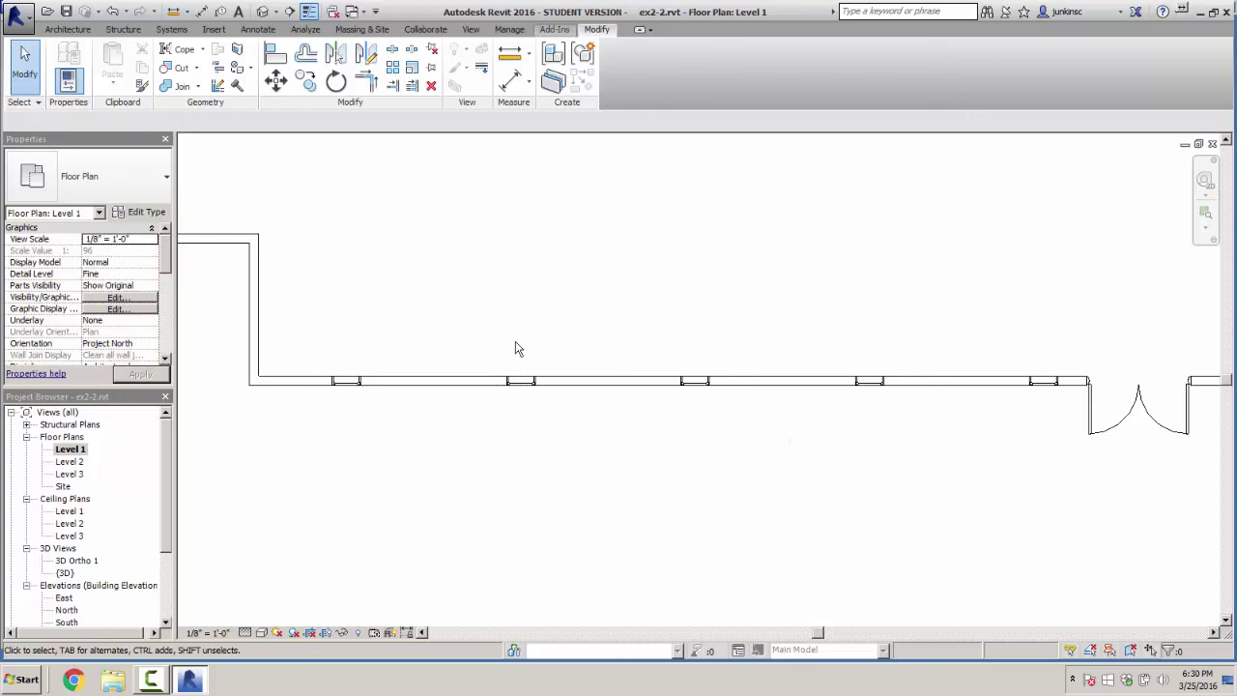
Measure the center-to-center distance between the second and third south wall windows from the west
{"action": "left_click", "coordinate": [509, 54]}
{"action": "left_click", "coordinate": [521, 380]}
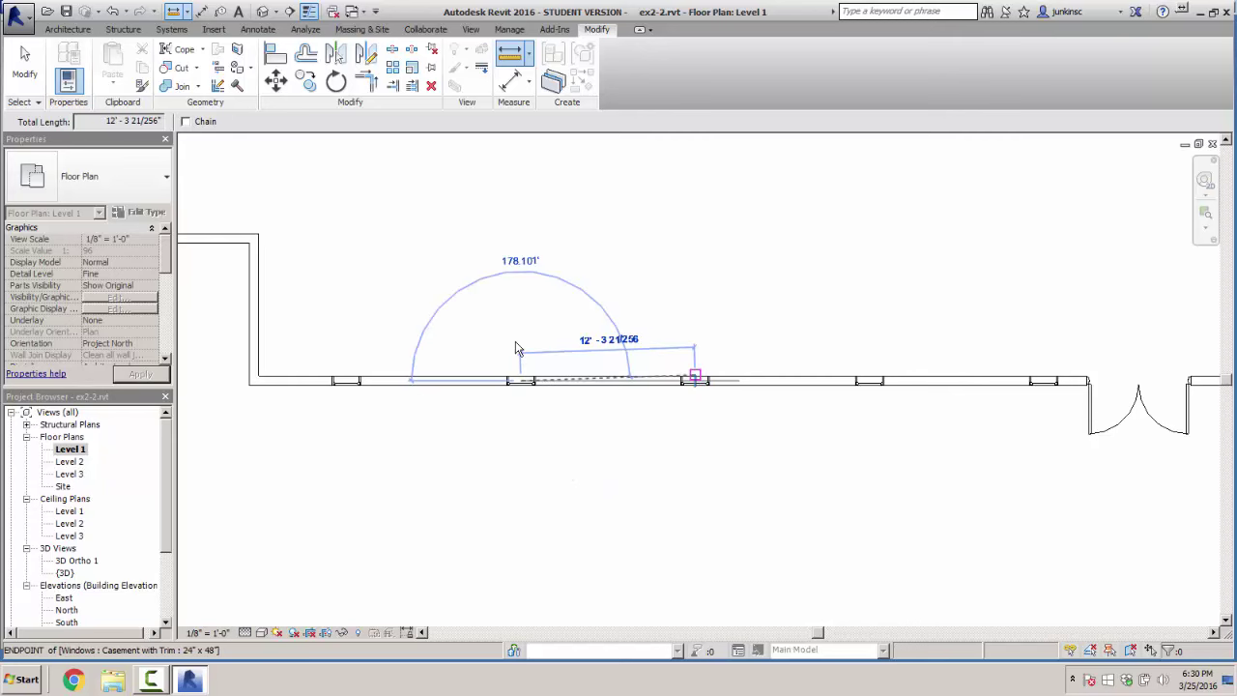
{"action": "key", "text": "Escape"}
{"action": "key", "text": "Escape"}
{"action": "key", "text": "Return"}
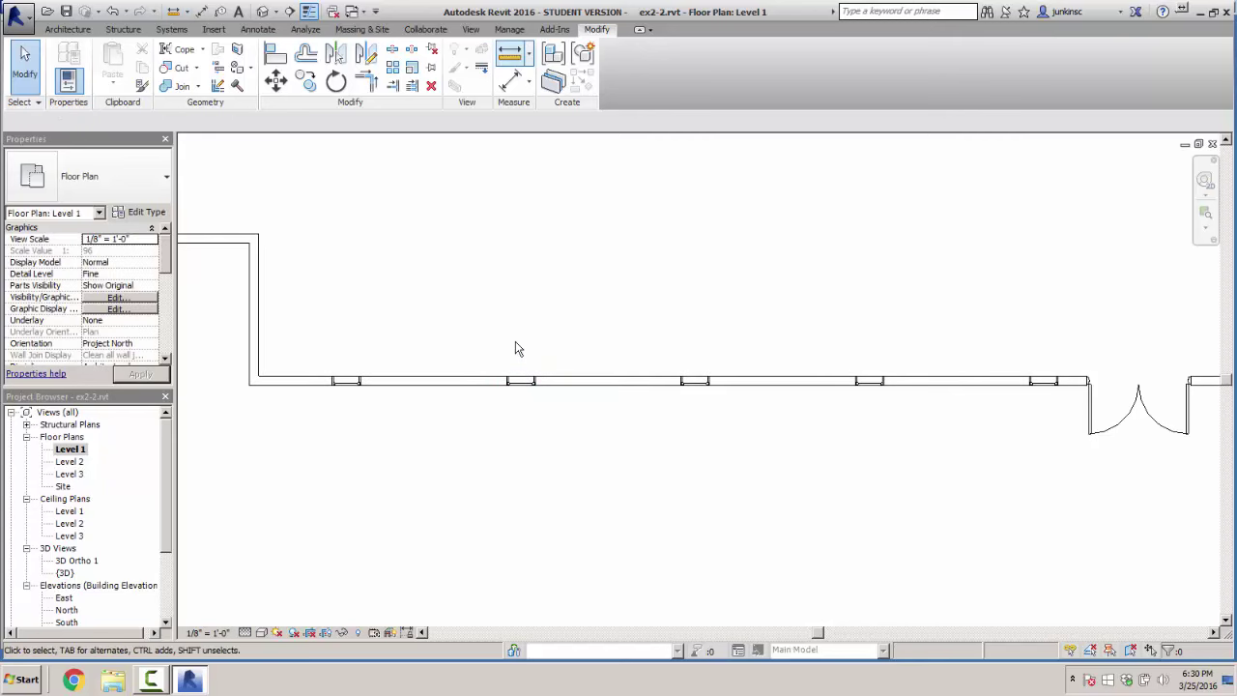
{"action": "left_click", "coordinate": [516, 349]}
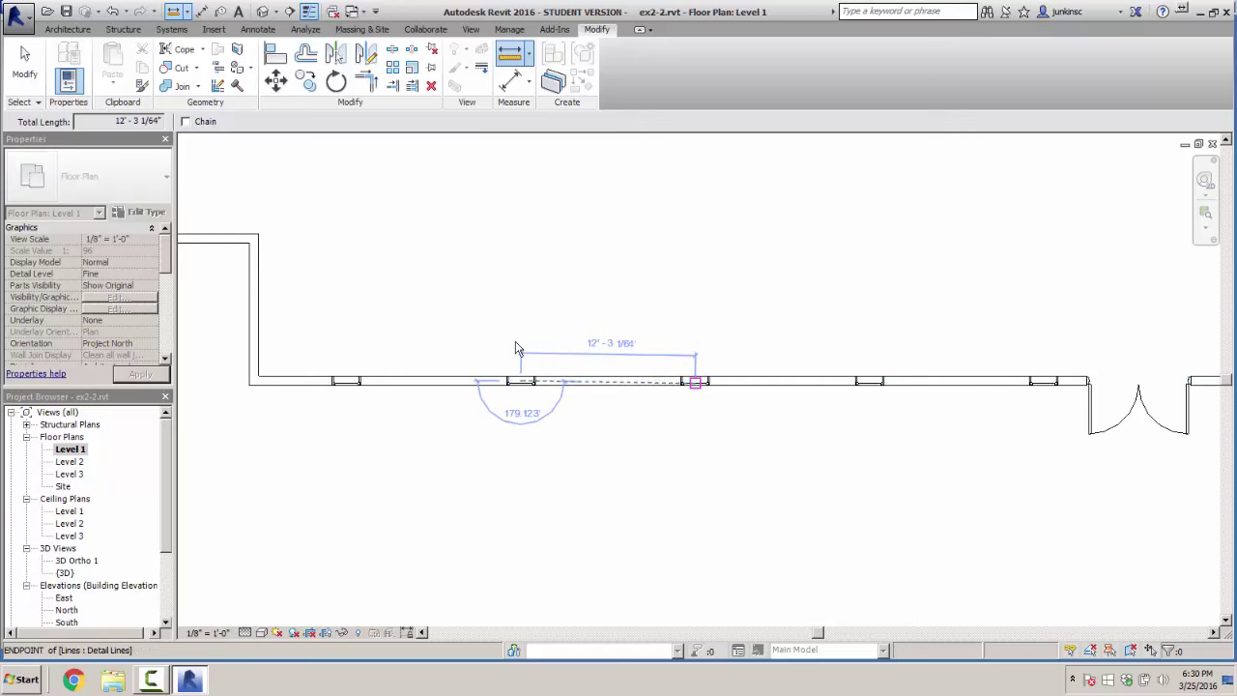
{"action": "left_click", "coordinate": [695, 382]}
{"action": "key", "text": "Escape"}
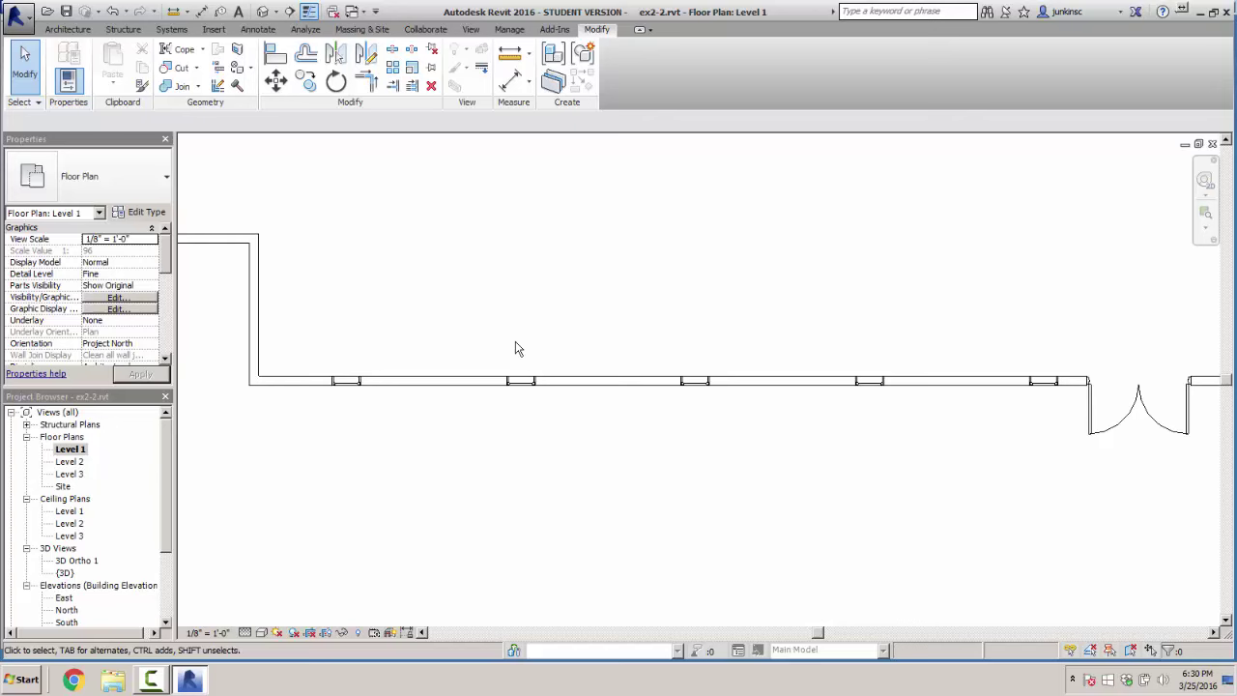
Mirror a copy of the five south wall windows west of the entrance about a vertical axis drawn through the double door's center
{"action": "scroll", "coordinate": [515, 349], "scroll_direction": "down", "scroll_amount": 2}
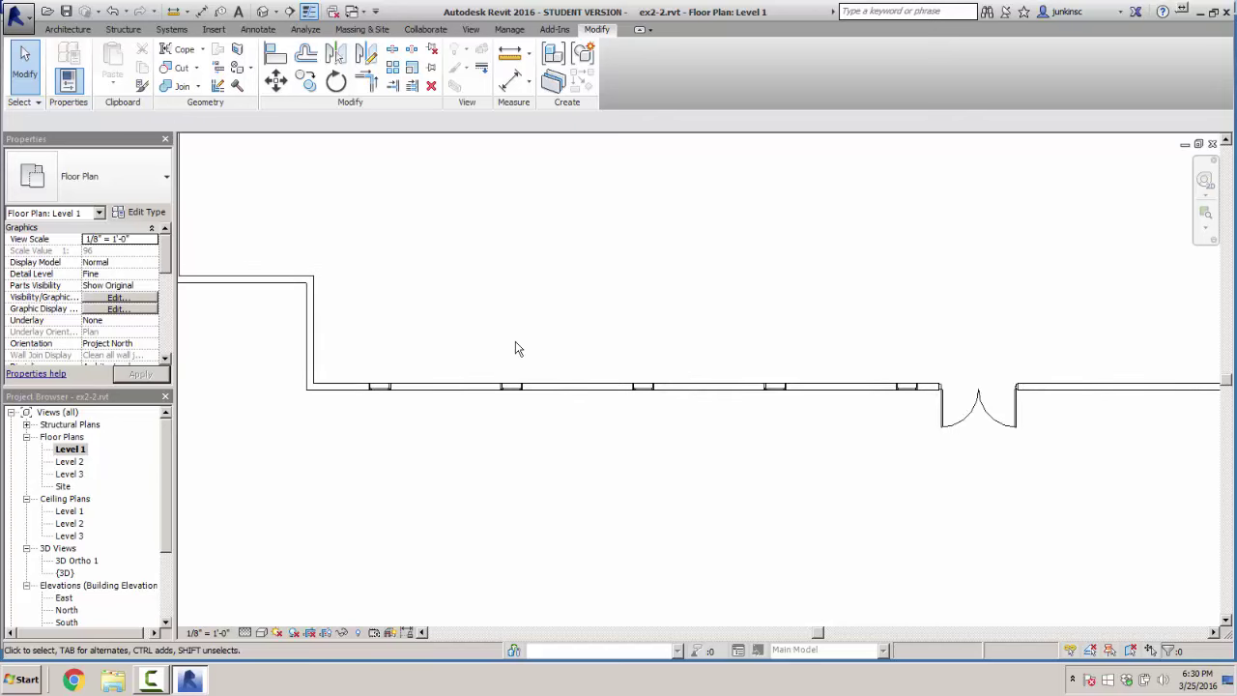
{"action": "left_click_drag", "start_coordinate": [347, 327], "coordinate": [933, 455]}
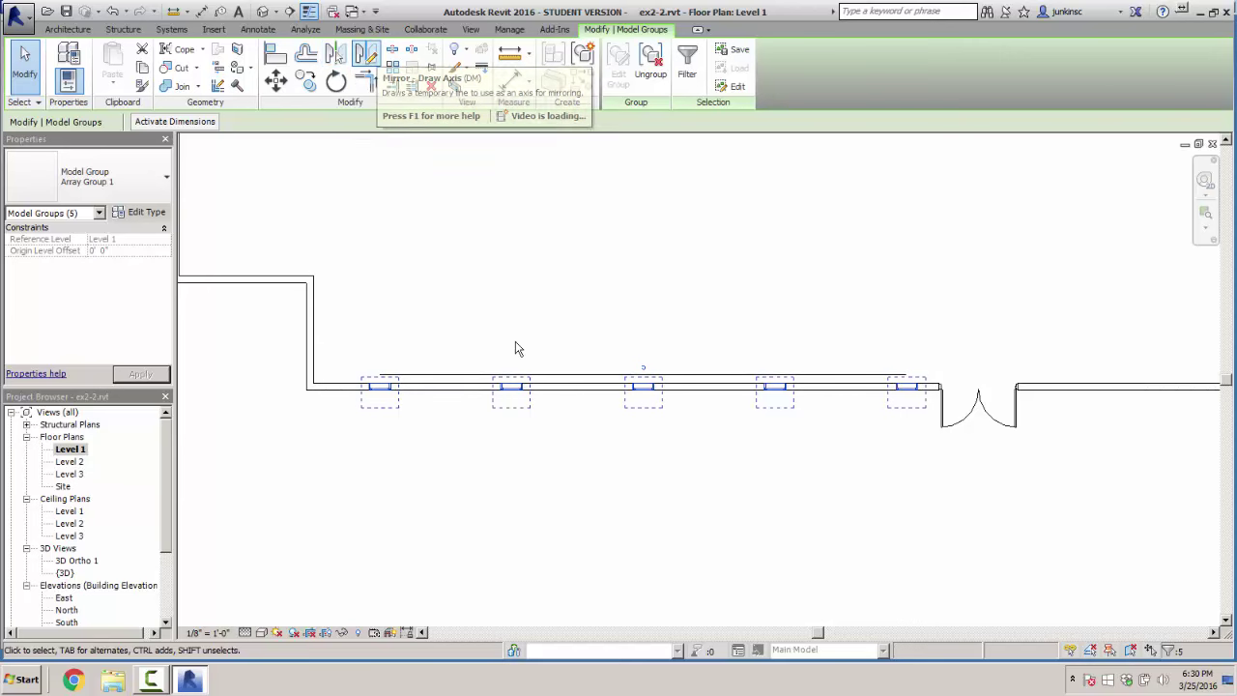
{"action": "key", "text": "d"}
{"action": "key", "text": "m"}
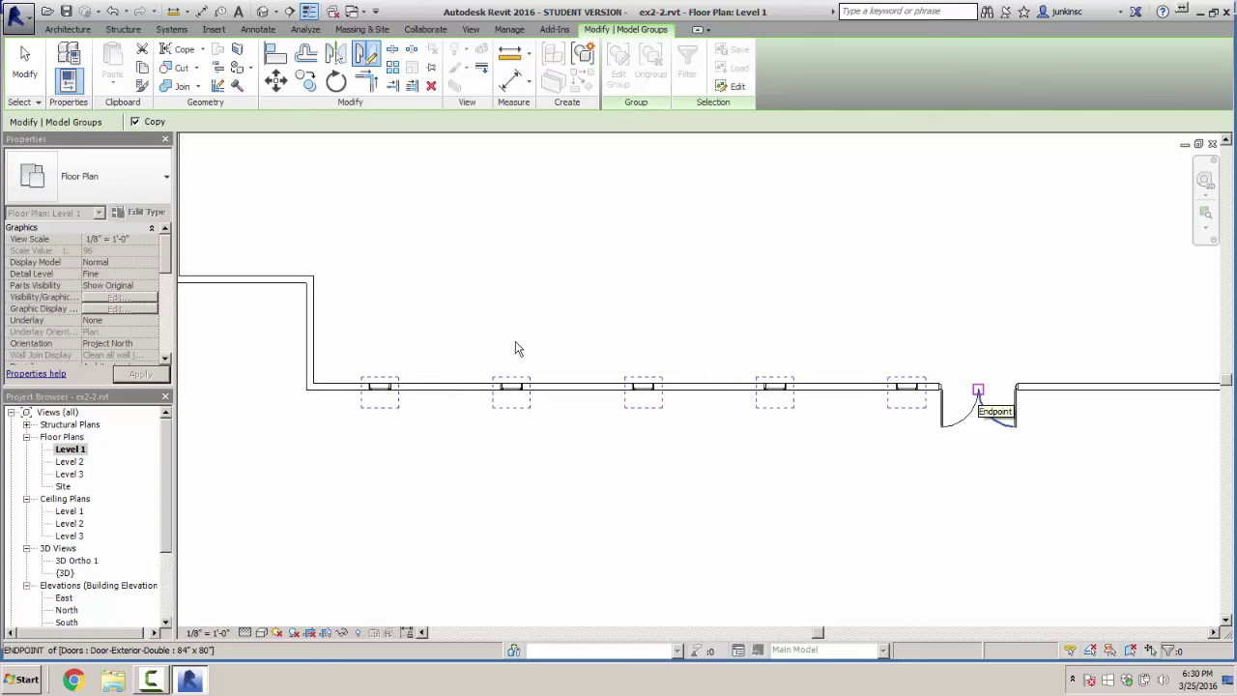
{"action": "left_click", "coordinate": [978, 390]}
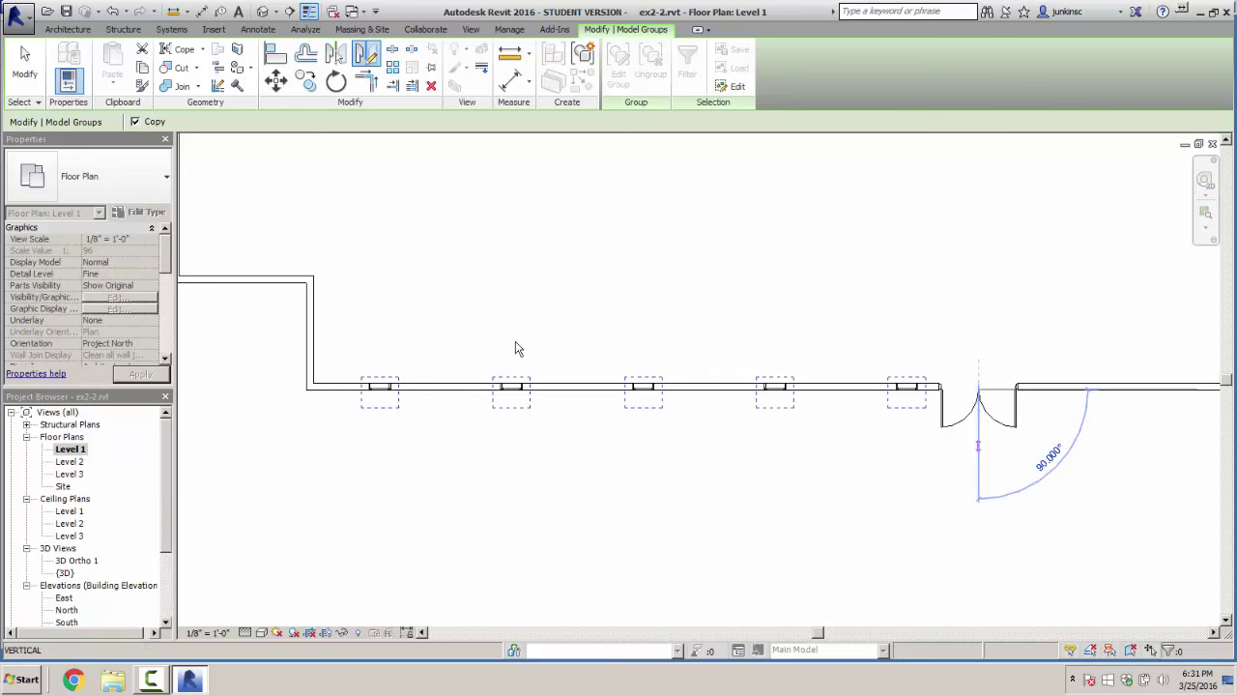
{"action": "left_click", "coordinate": [978, 509]}
{"action": "scroll", "coordinate": [871, 469], "scroll_direction": "down", "scroll_amount": 2}
{"action": "middle_click_drag", "start_coordinate": [871, 469], "coordinate": [541, 452]}
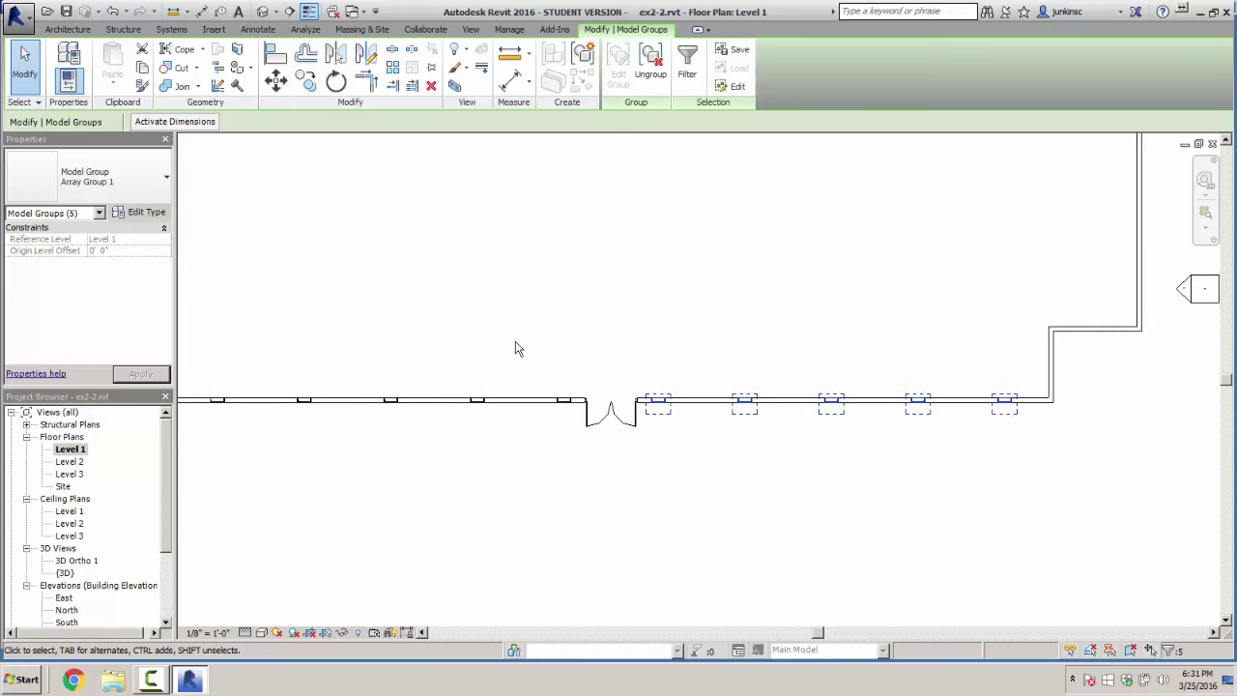
{"action": "key", "text": "Escape"}
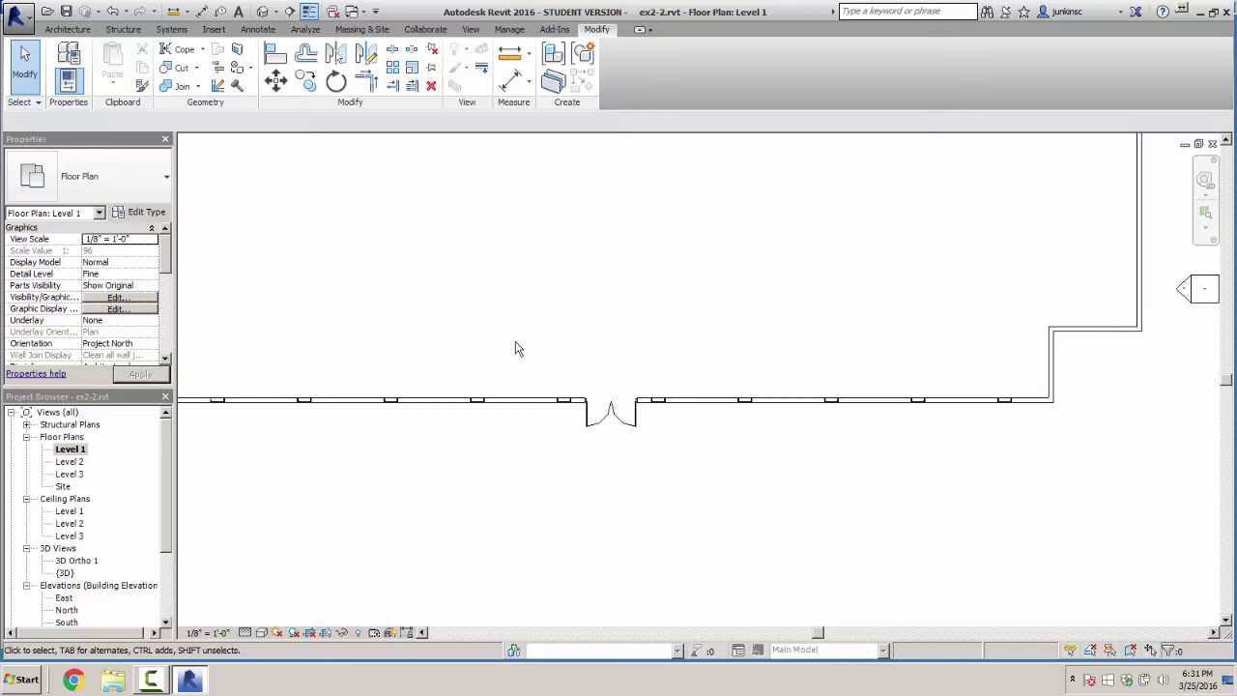
Examine the windows on both sides of the south entrance in the {3D} view
{"action": "key", "text": "3"}
{"action": "key", "text": "d"}
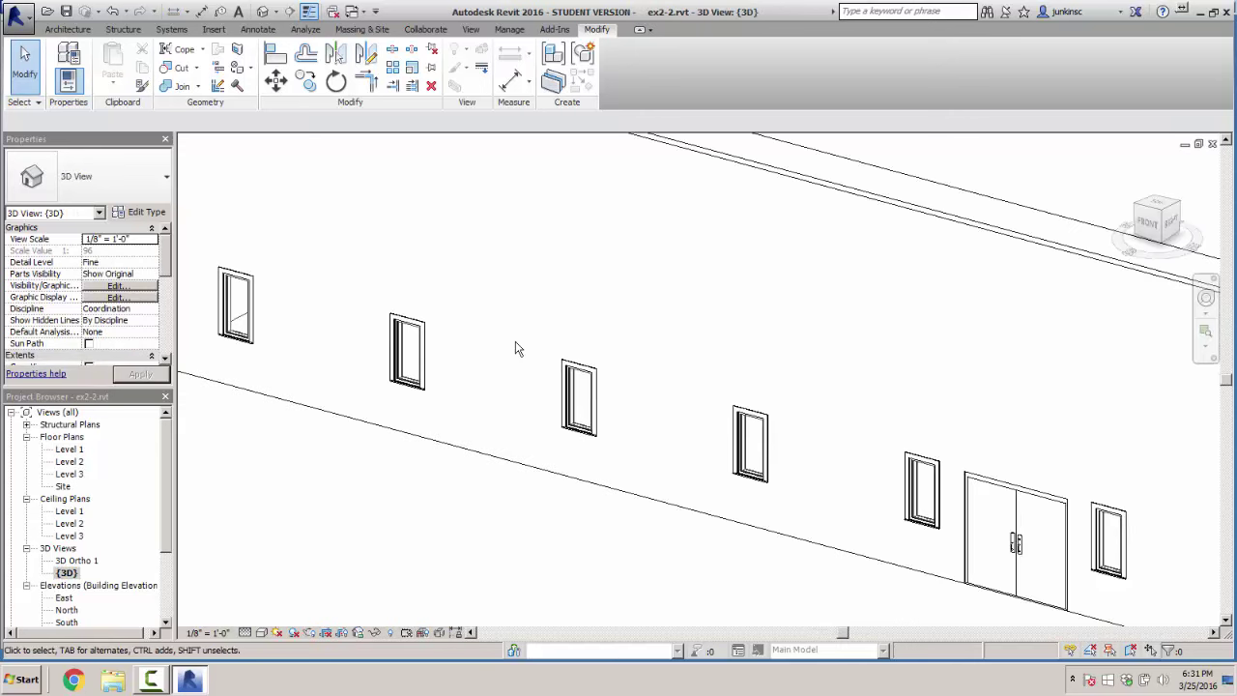
{"action": "scroll", "coordinate": [515, 348], "scroll_direction": "down", "scroll_amount": 5}
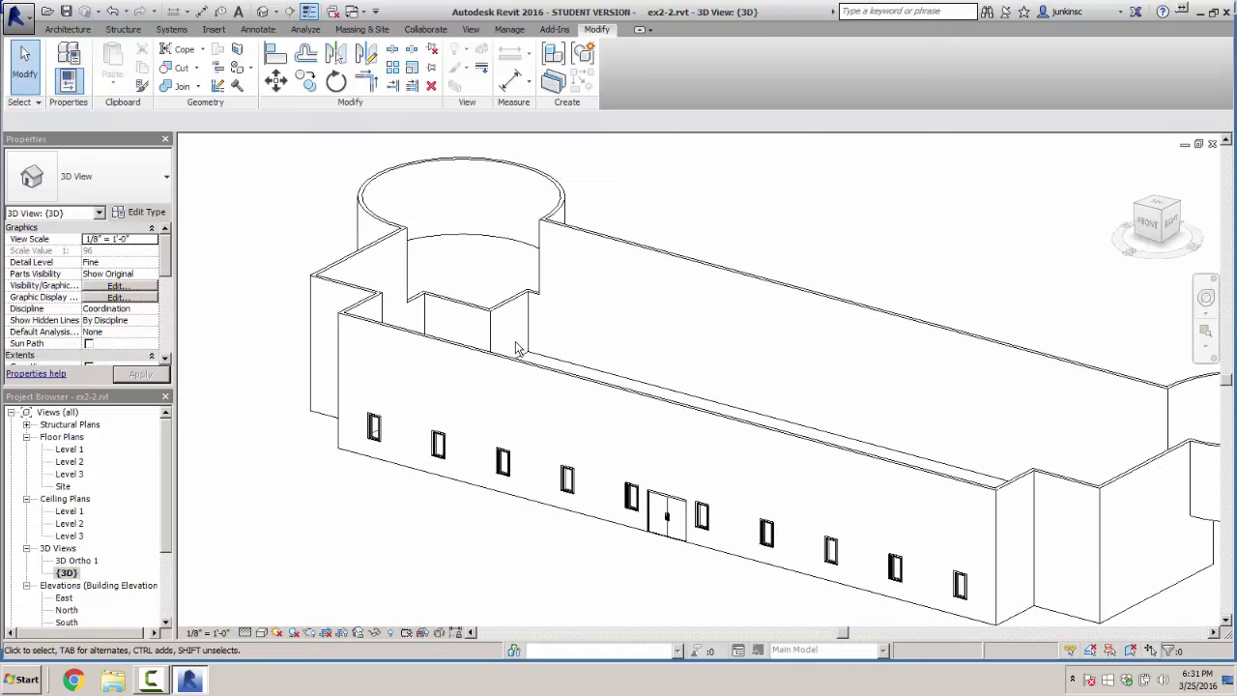
{"action": "scroll", "coordinate": [515, 348], "scroll_direction": "down", "scroll_amount": 1}
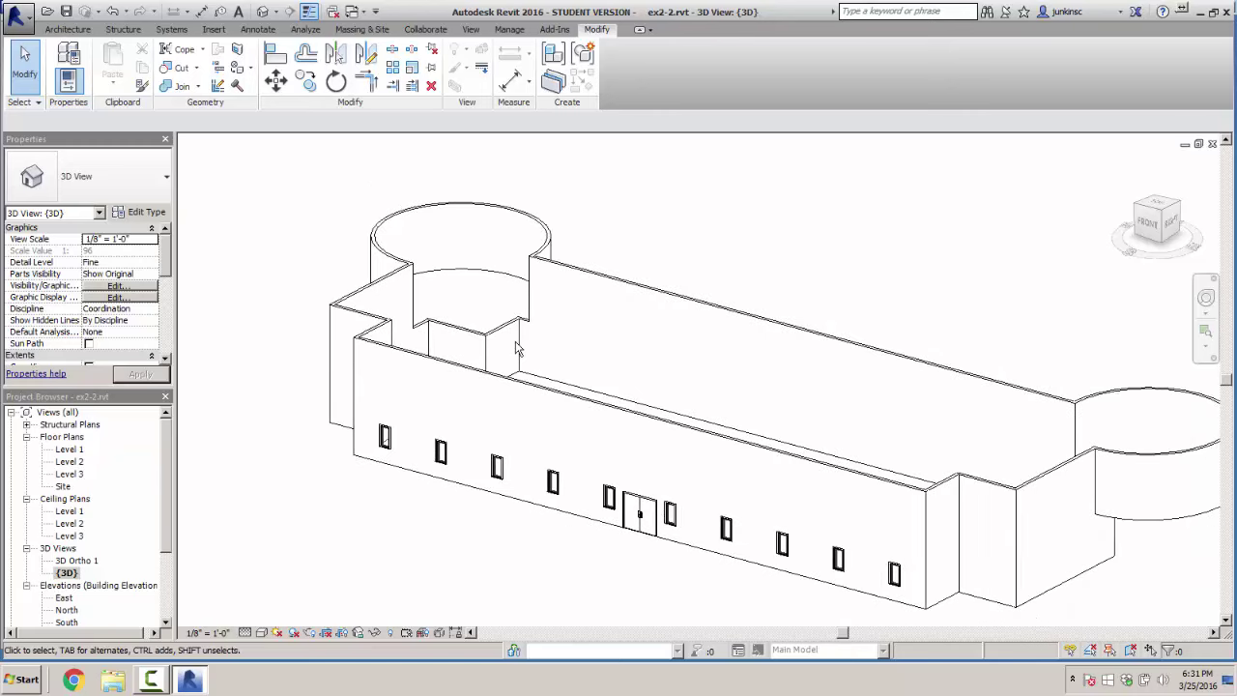
Compare the Level 1 floor plan with the {3D} view seen from the top with north up
{"action": "key", "text": "ctrl+Tab"}
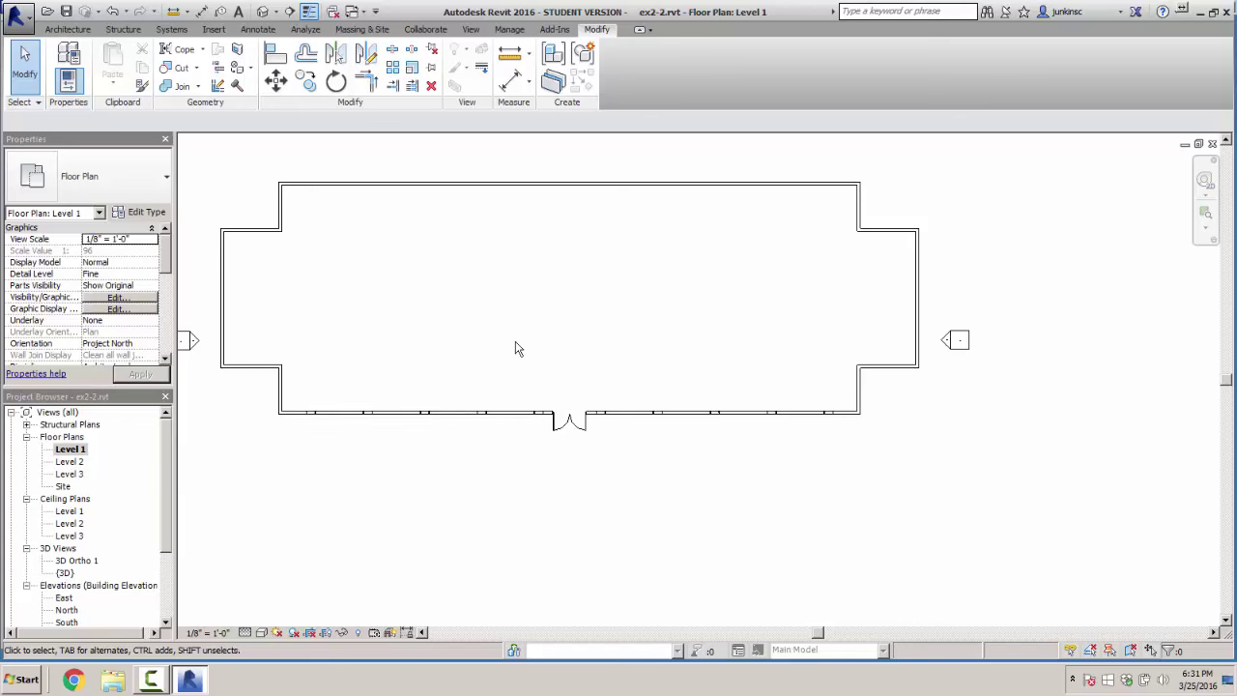
{"action": "middle_click_drag", "start_coordinate": [516, 348], "coordinate": [521, 406]}
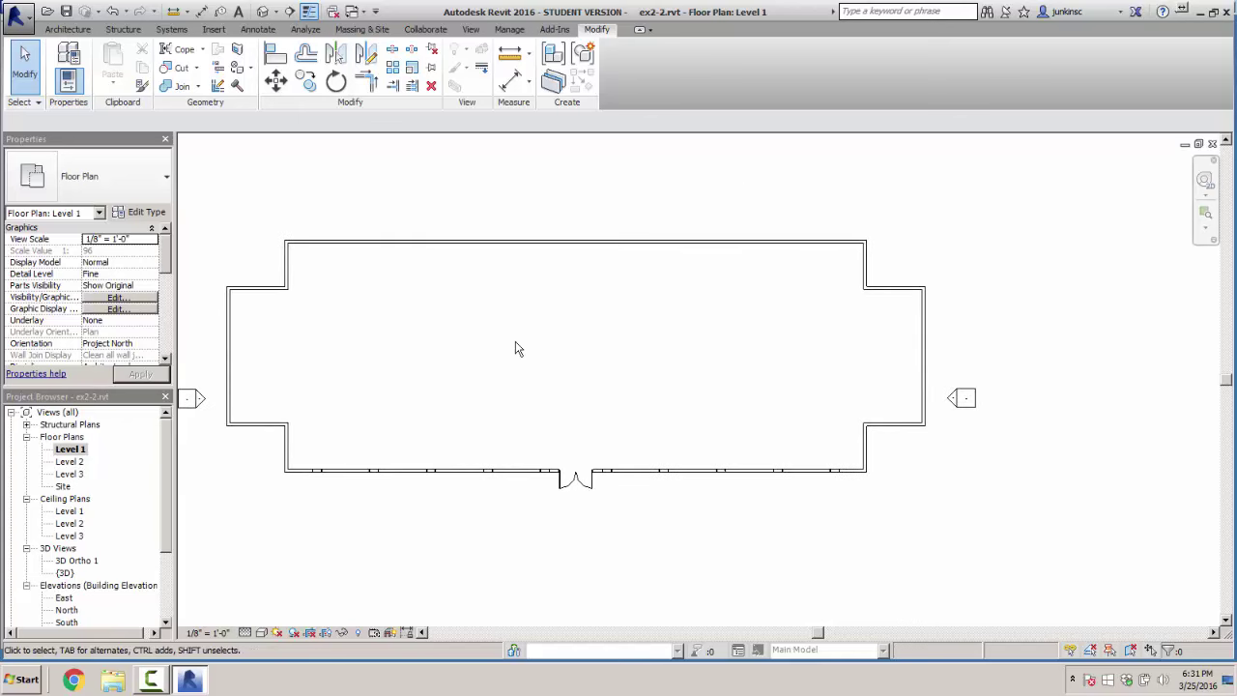
{"action": "key", "text": "ctrl+Tab"}
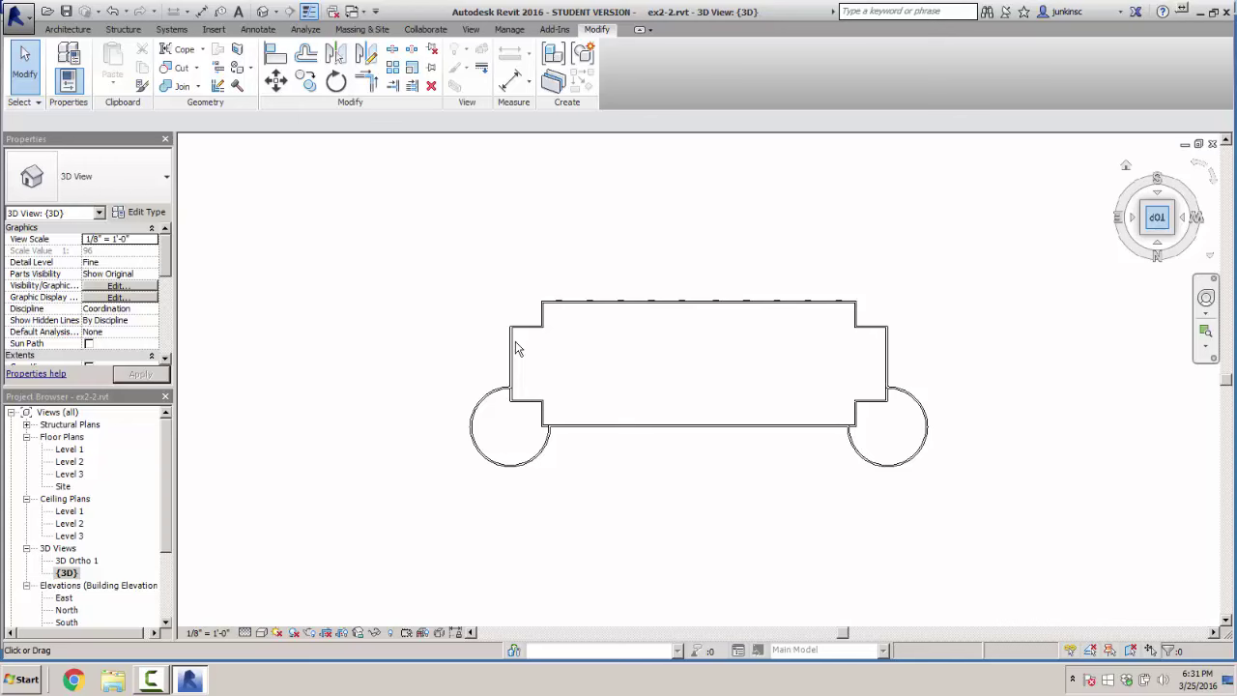
{"action": "left_click", "coordinate": [1156, 255]}
{"action": "left_click", "coordinate": [1157, 193]}
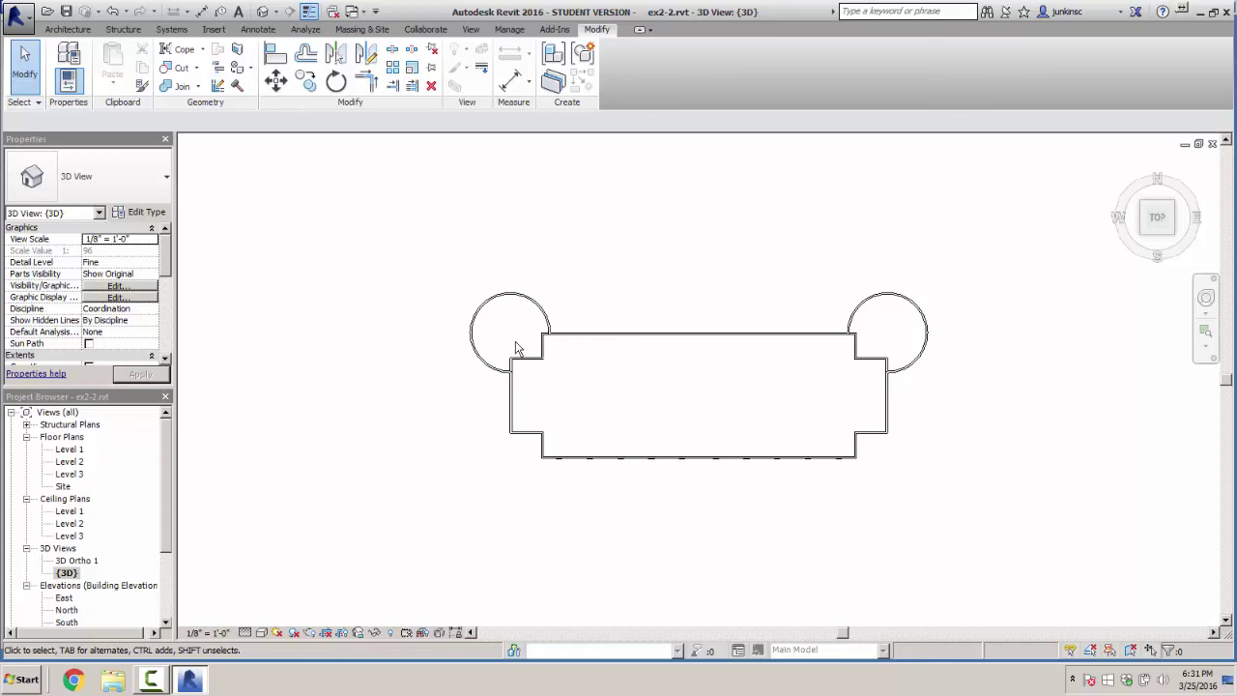
In the South elevation, extend the east ends of the aligned level lines so their heads sit beyond the tower
{"action": "key", "text": "ctrl+Tab"}
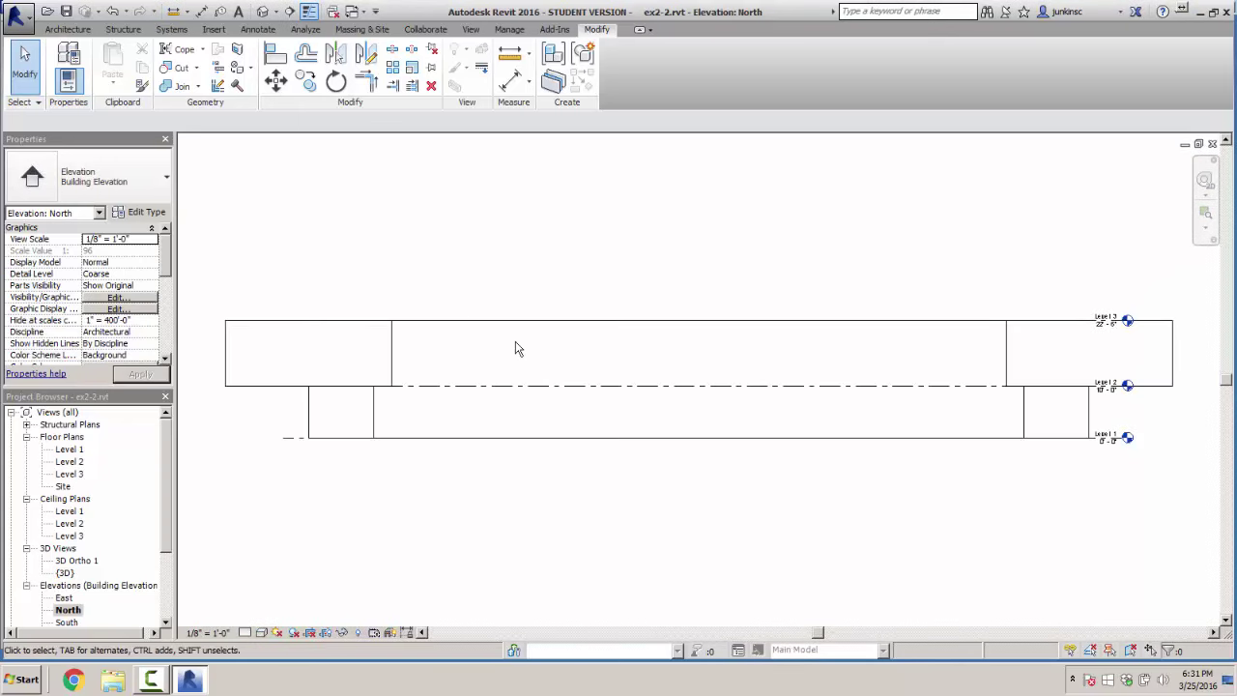
{"action": "key", "text": "ctrl+Tab"}
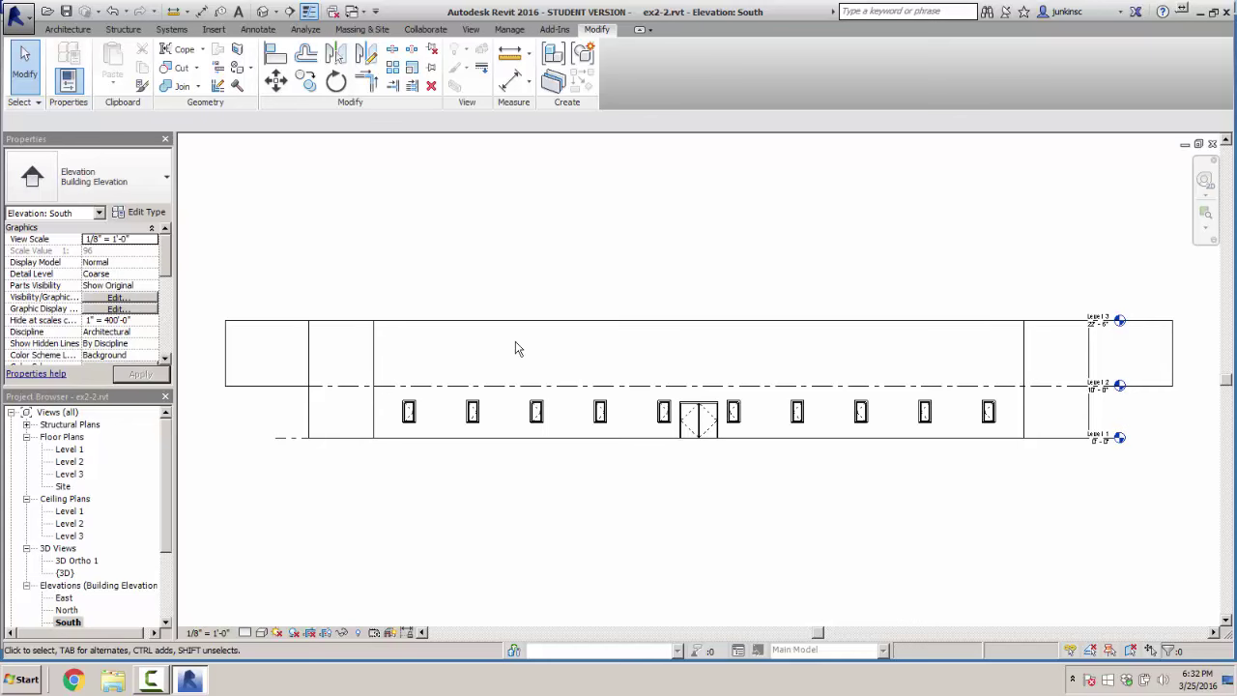
{"action": "middle_click_drag", "start_coordinate": [515, 348], "coordinate": [223, 346]}
{"action": "scroll", "coordinate": [515, 348], "scroll_direction": "up", "scroll_amount": 2}
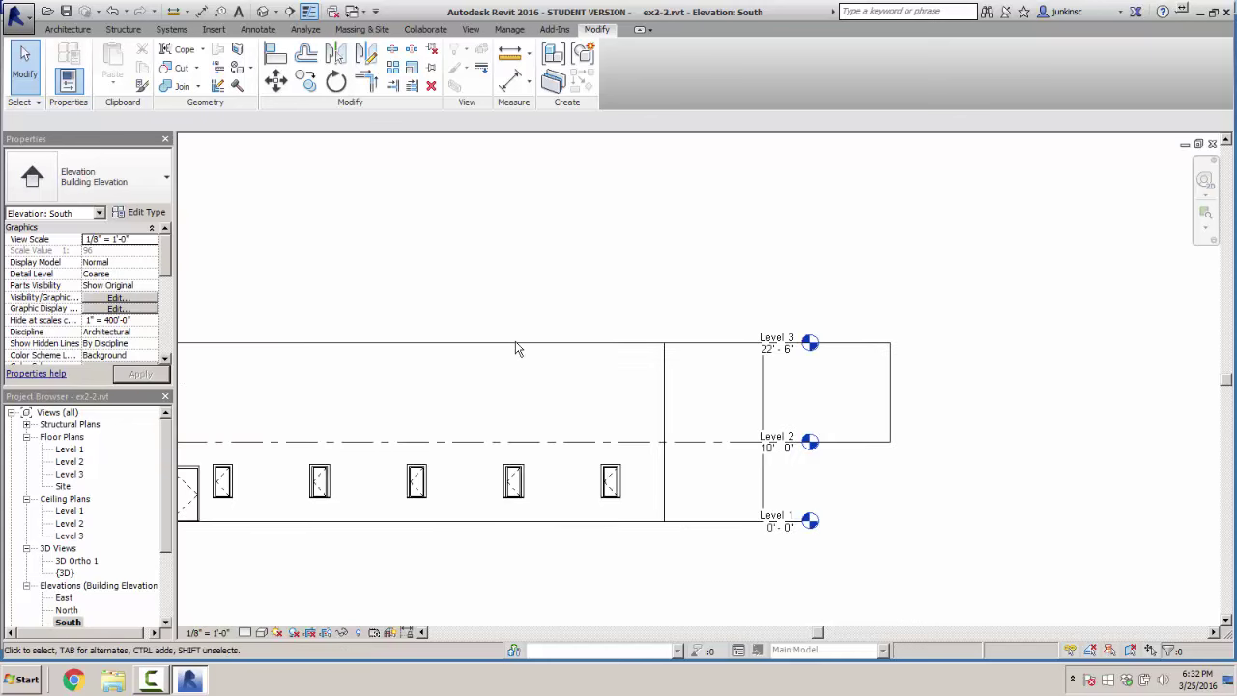
{"action": "scroll", "coordinate": [516, 348], "scroll_direction": "up", "scroll_amount": 2}
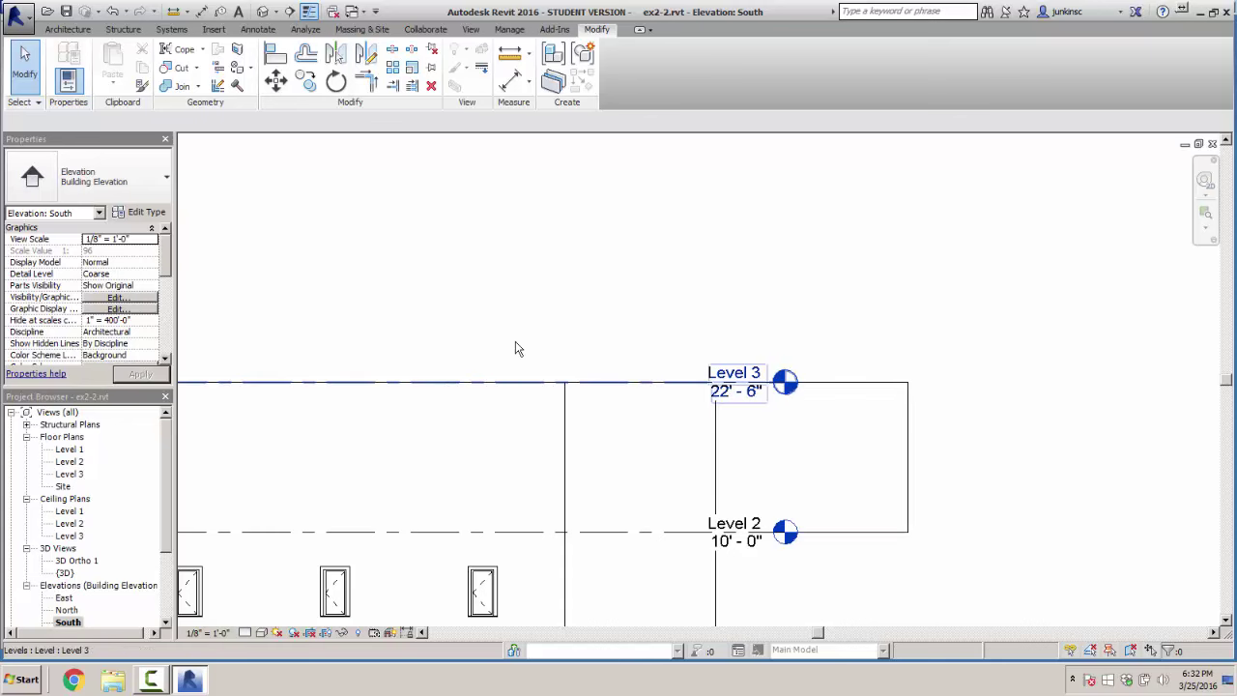
{"action": "left_click", "coordinate": [516, 349]}
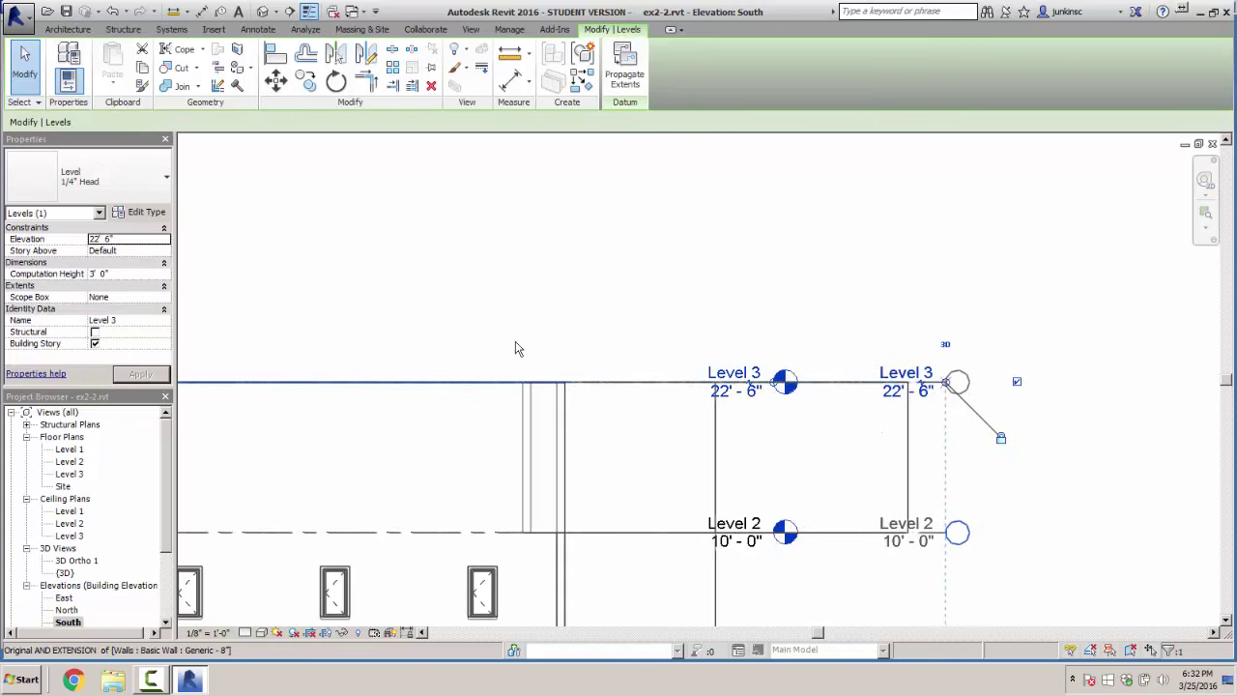
{"action": "left_click_drag", "start_coordinate": [946, 382], "coordinate": [1090, 382]}
{"action": "key", "text": "Escape"}
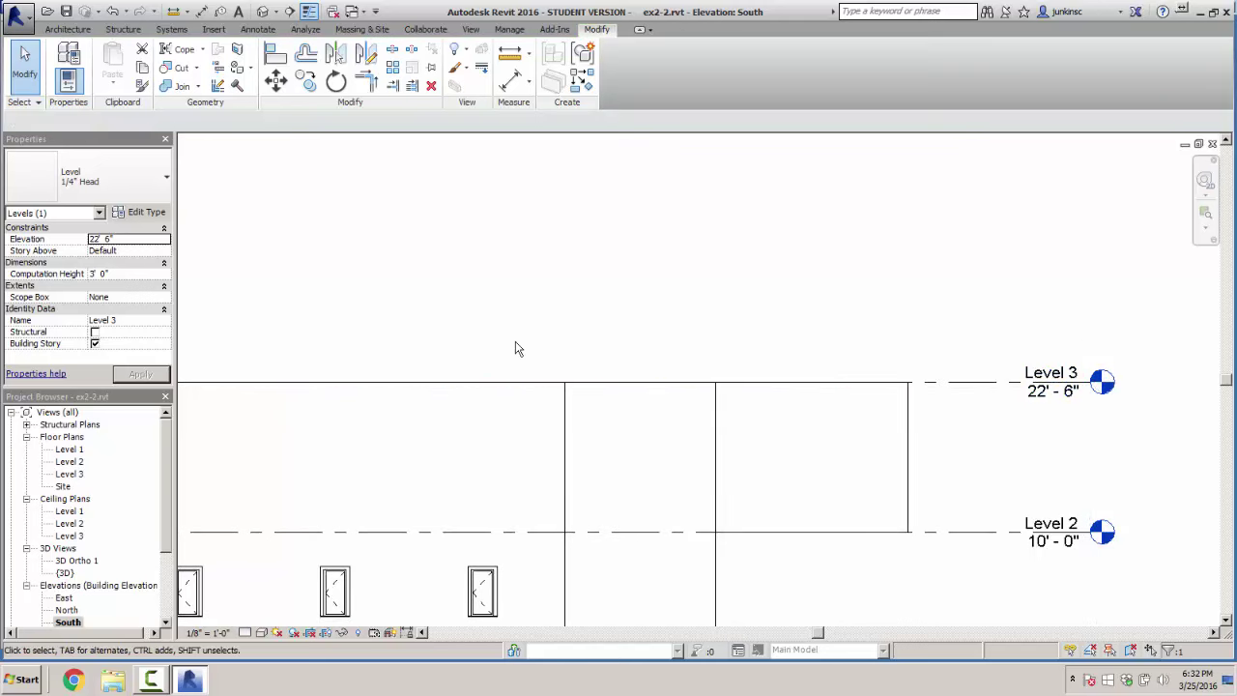
Examine the whole South elevation and compare the Level 2, Level 3 and Level 1 floor plans for the towers
{"action": "scroll", "coordinate": [516, 349], "scroll_direction": "down", "scroll_amount": 1}
{"action": "scroll", "coordinate": [516, 349], "scroll_direction": "down", "scroll_amount": 4}
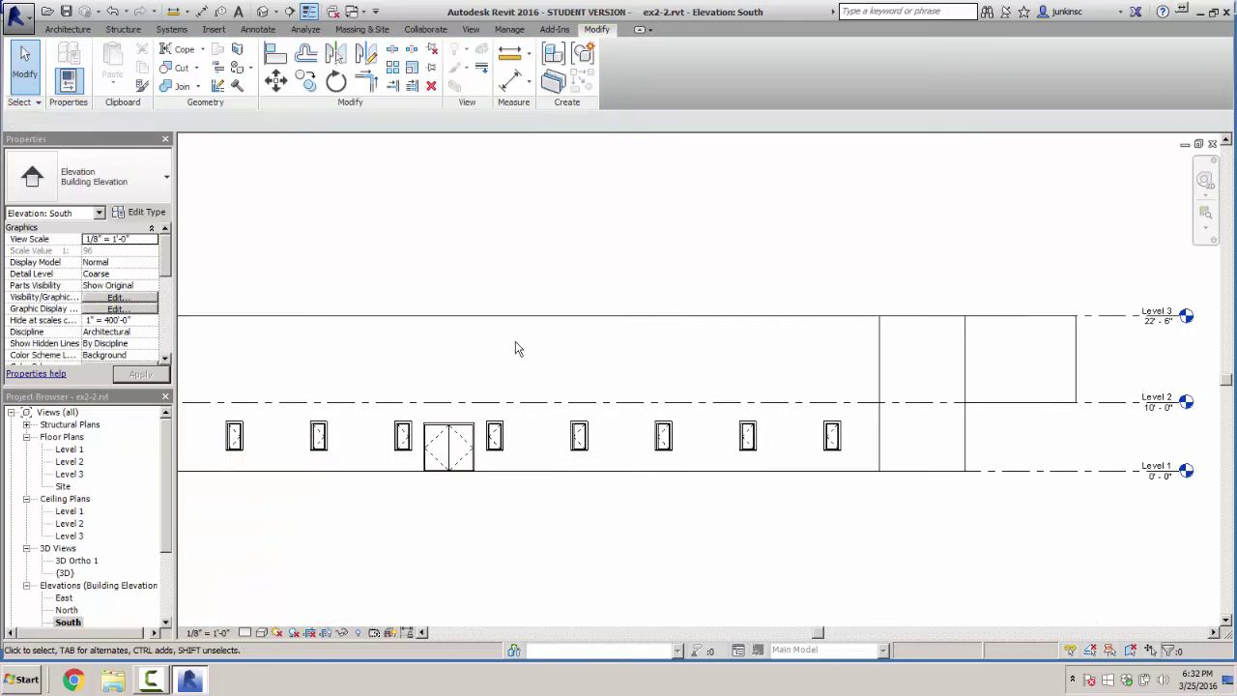
{"action": "mouse_move", "coordinate": [515, 342]}
{"action": "middle_mouse_down"}
{"action": "mouse_move", "coordinate": [705, 357]}
{"action": "mouse_move", "coordinate": [640, 359]}
{"action": "mouse_move", "coordinate": [646, 374]}
{"action": "mouse_move", "coordinate": [644, 349]}
{"action": "mouse_move", "coordinate": [515, 278]}
{"action": "mouse_move", "coordinate": [518, 345]}
{"action": "middle_mouse_up"}
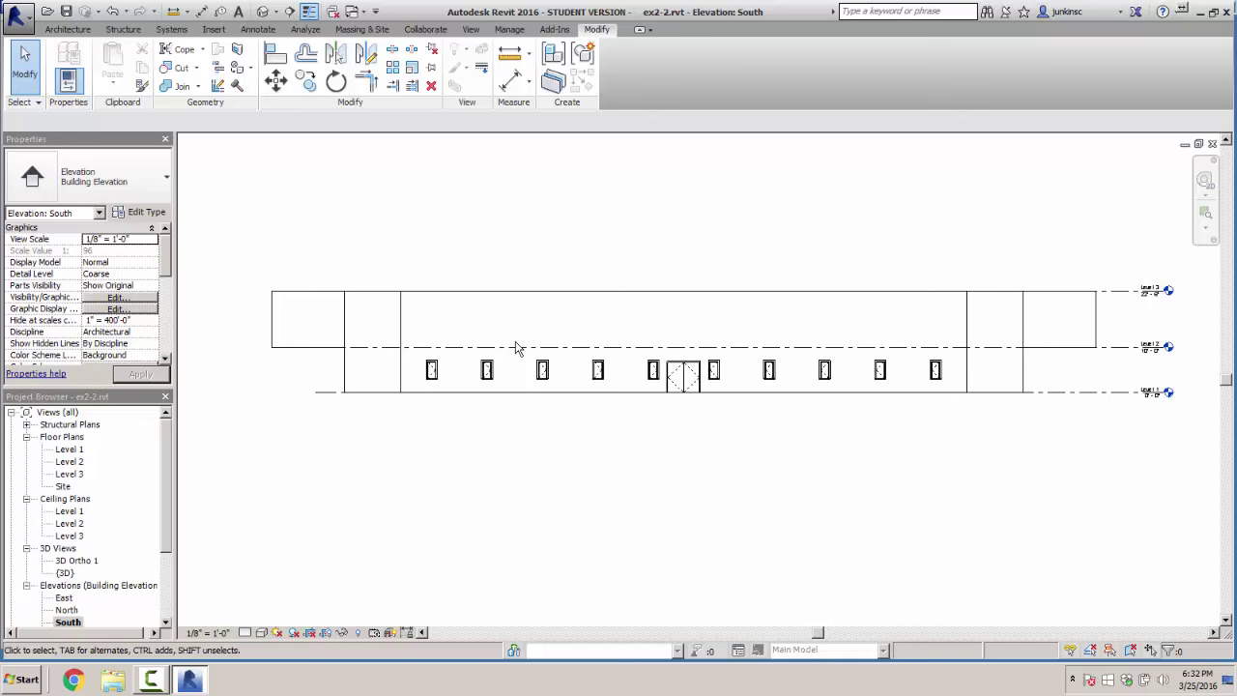
{"action": "key", "text": "ctrl+Tab"}
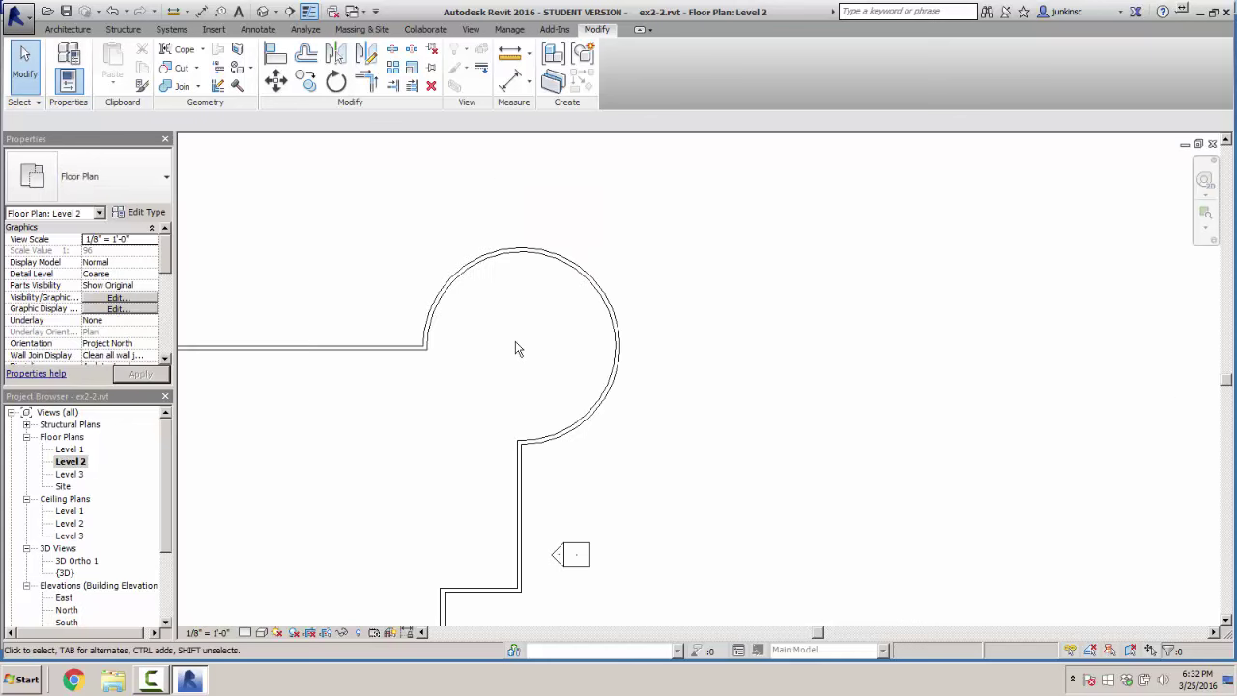
{"action": "middle_click_drag", "start_coordinate": [515, 348], "coordinate": [1119, 215]}
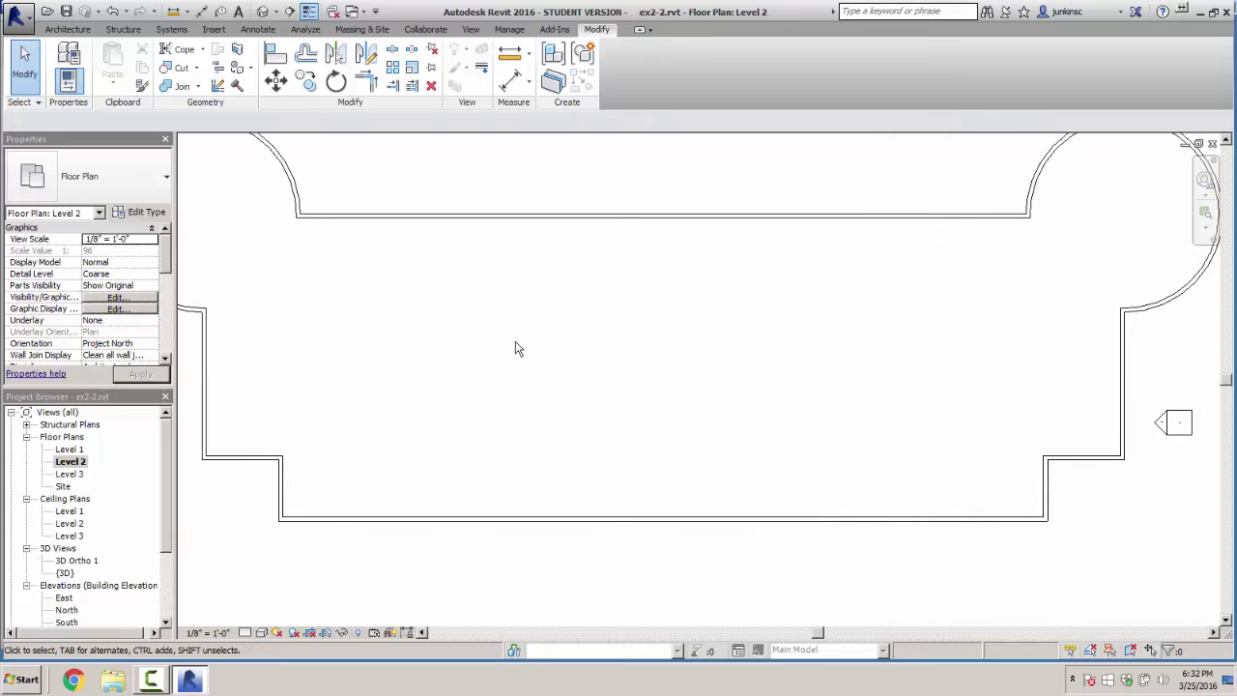
{"action": "key", "text": "ctrl+Tab"}
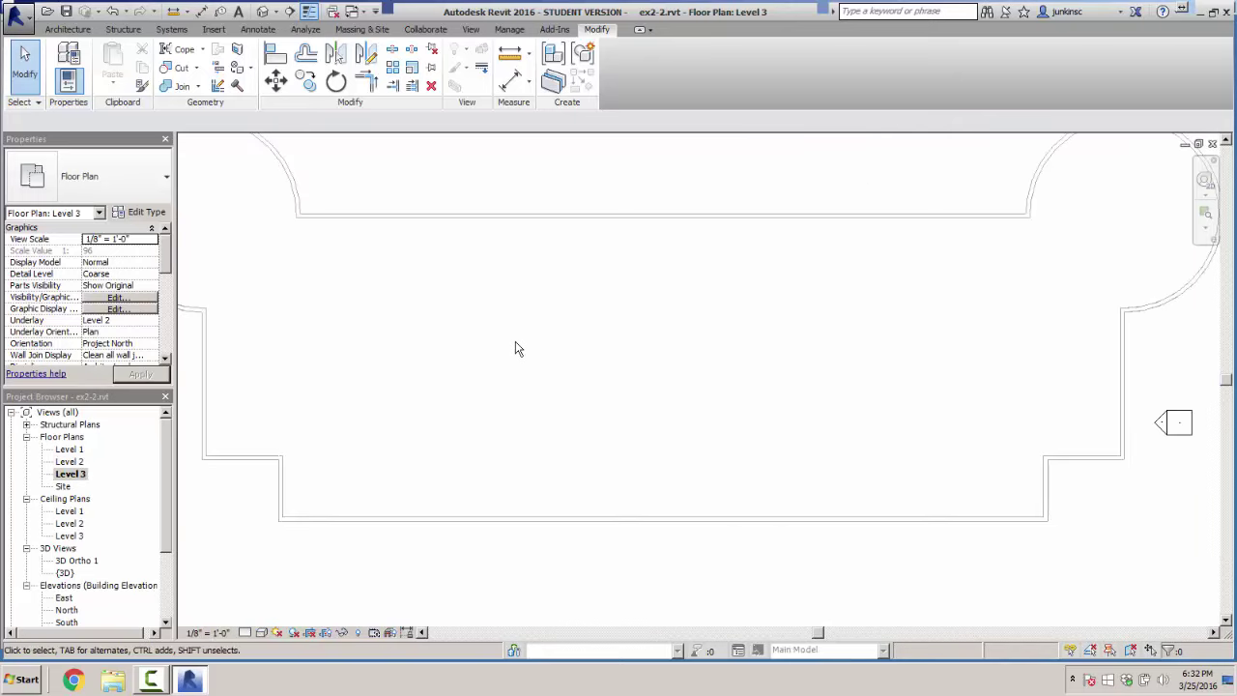
{"action": "key", "text": "ctrl+Tab"}
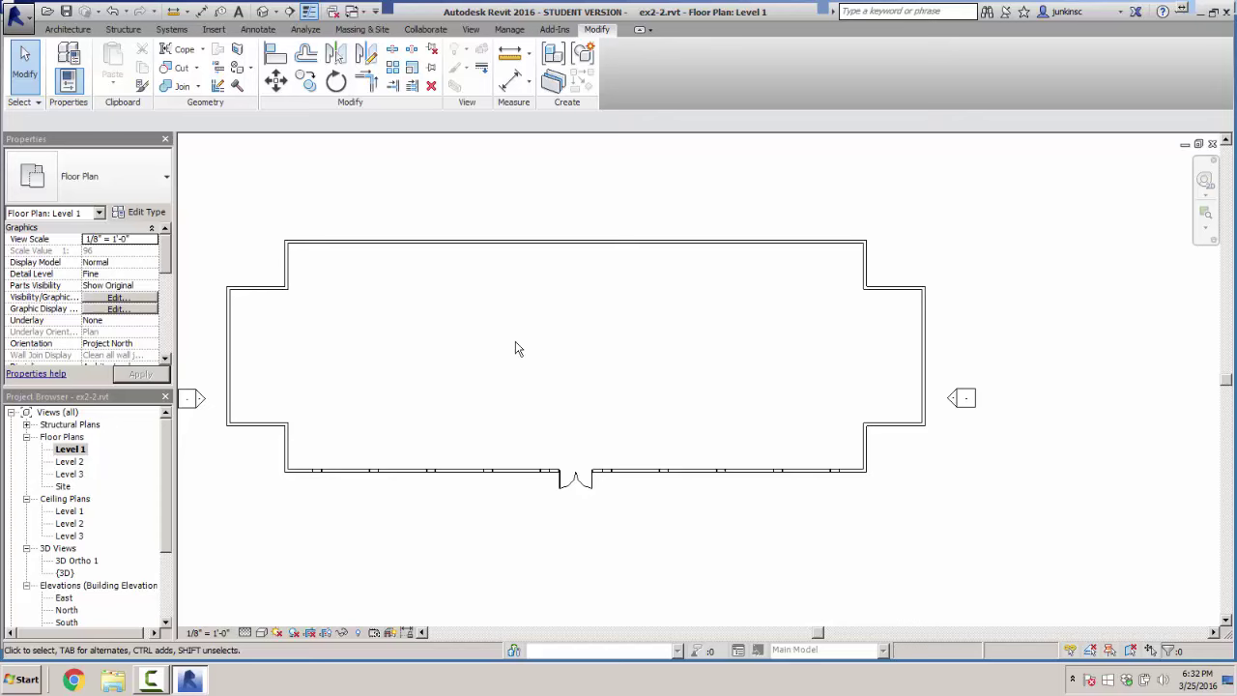
{"action": "scroll", "coordinate": [515, 349], "scroll_direction": "down", "scroll_amount": 1}
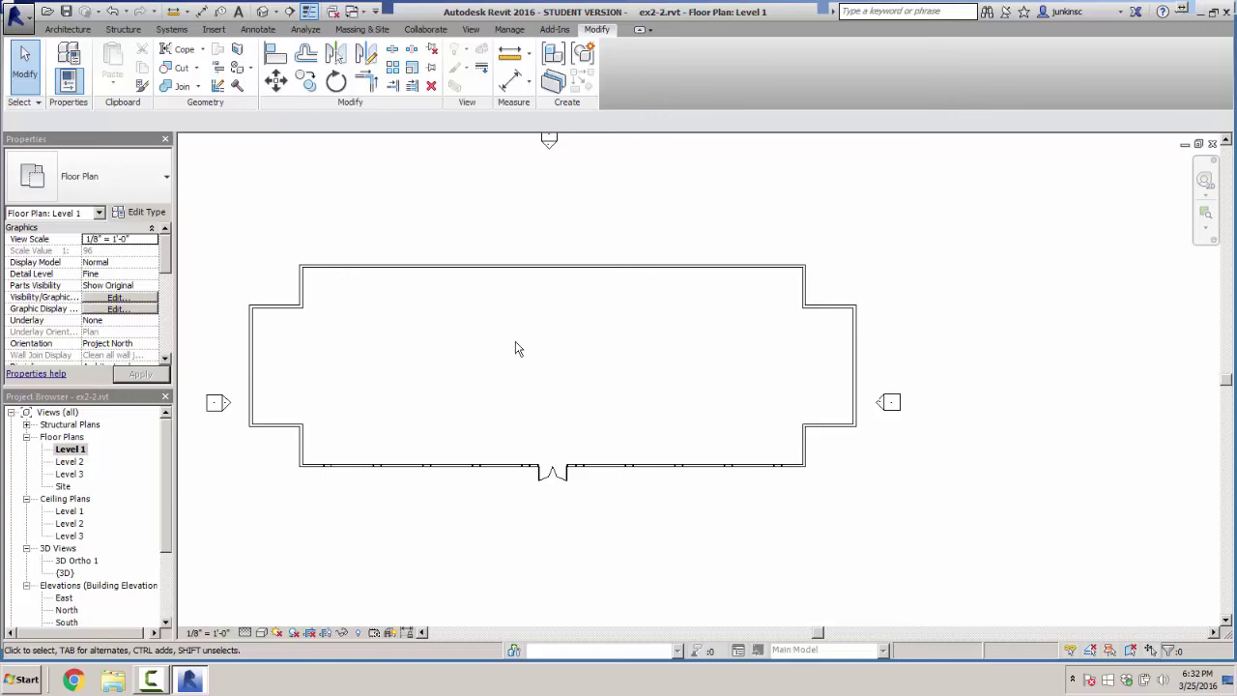
Set the top of the Level 1 floor plan's view range to Level 3
{"action": "scroll", "coordinate": [515, 342], "scroll_direction": "down", "scroll_amount": 2}
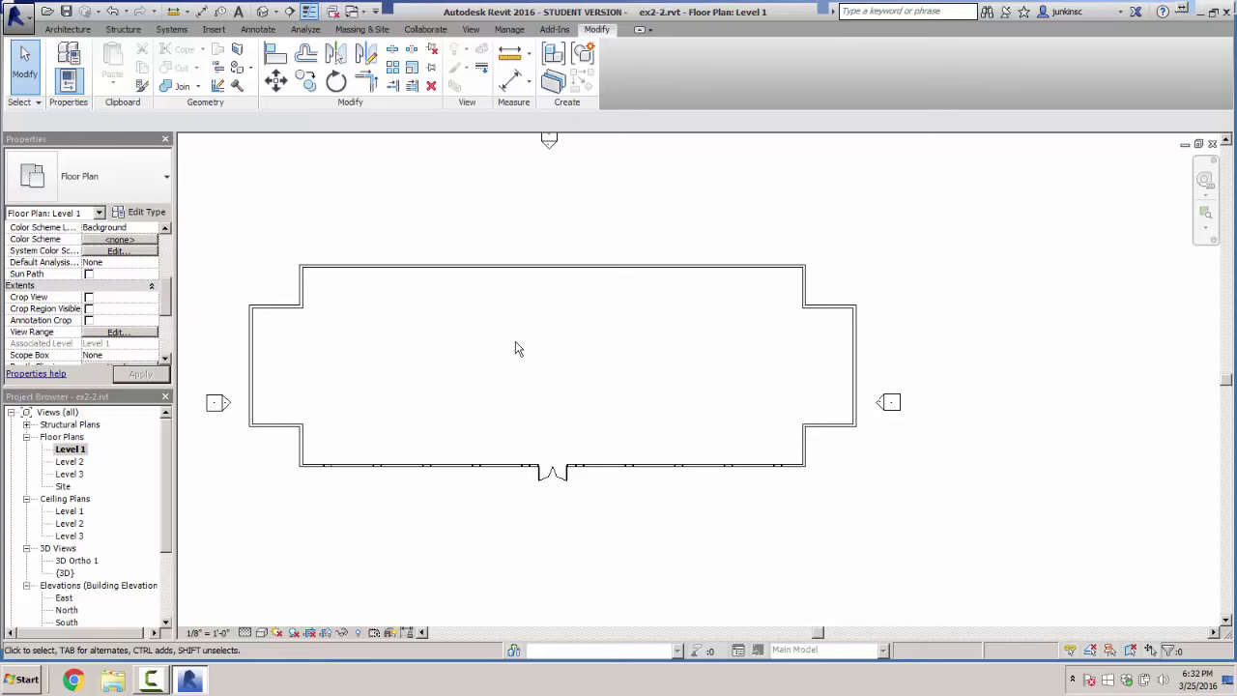
{"action": "key", "text": "v"}
{"action": "key", "text": "r"}
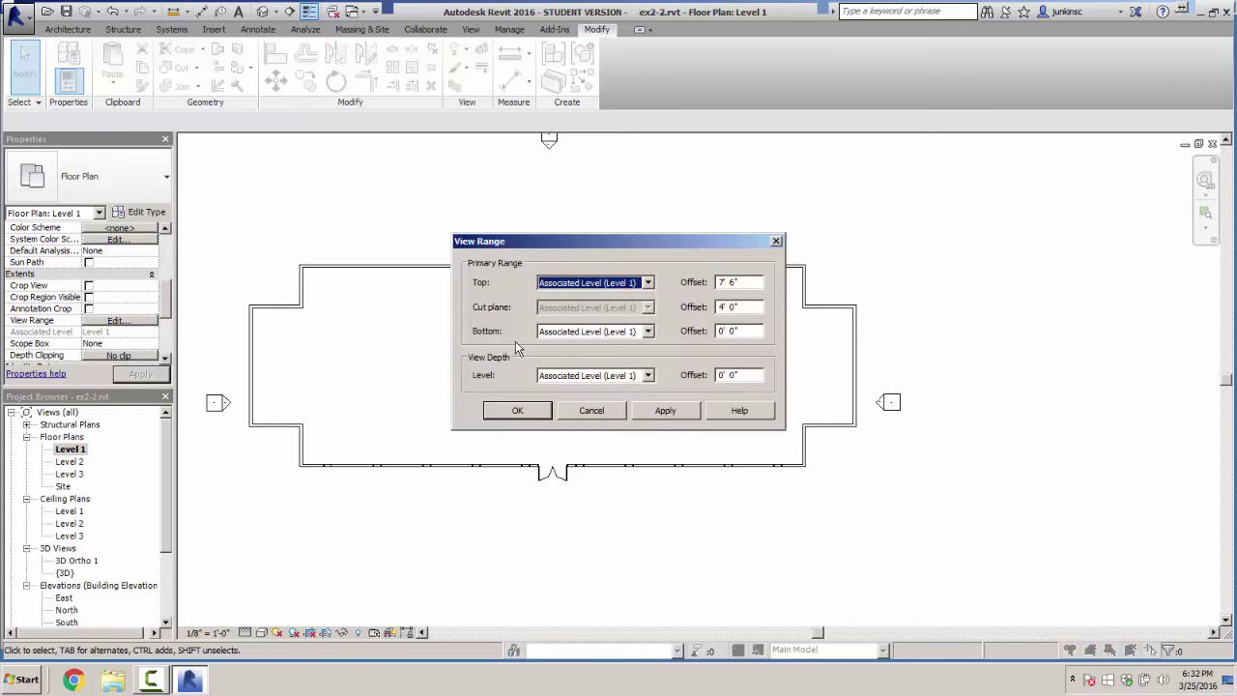
{"action": "key", "text": "alt+Down"}
{"action": "key", "text": "Down"}
{"action": "key", "text": "Down"}
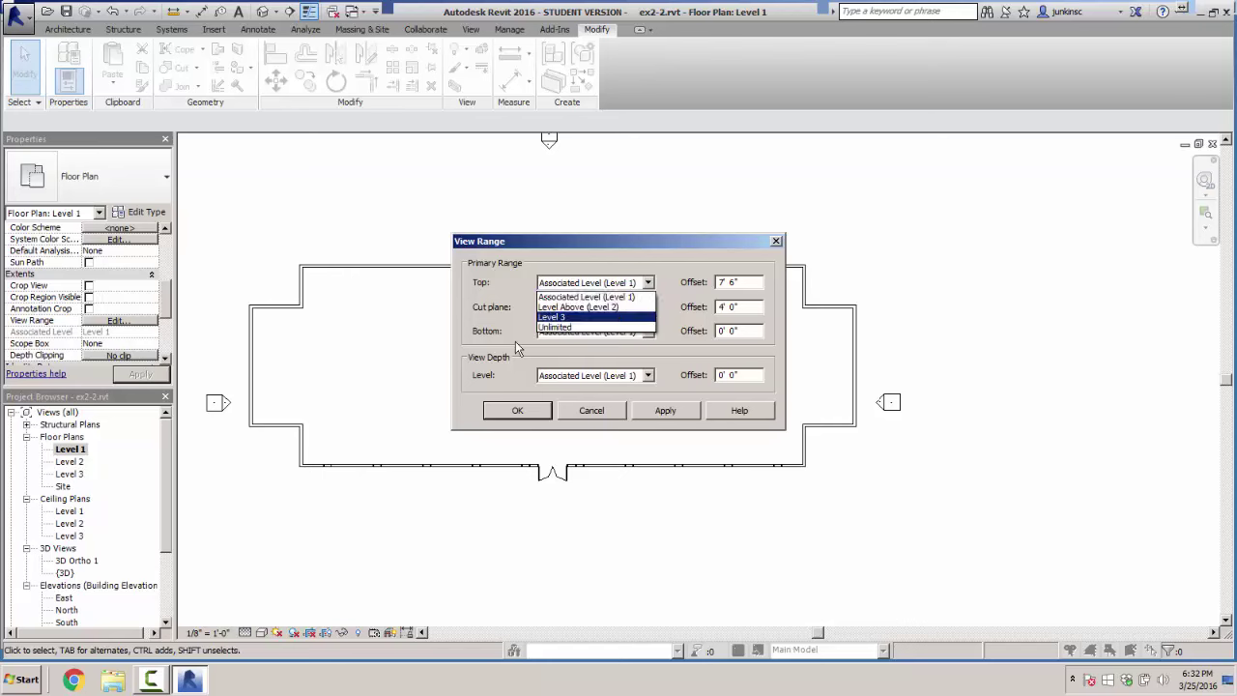
{"action": "key", "text": "Return"}
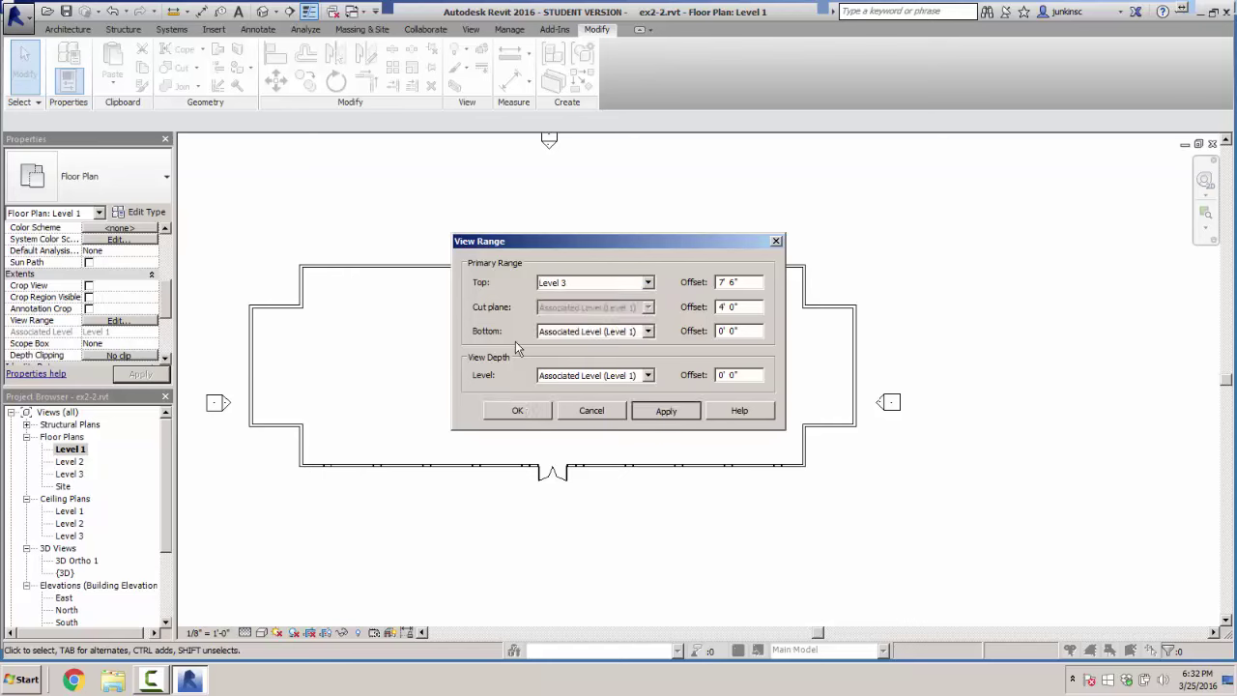
{"action": "key", "text": "Return"}
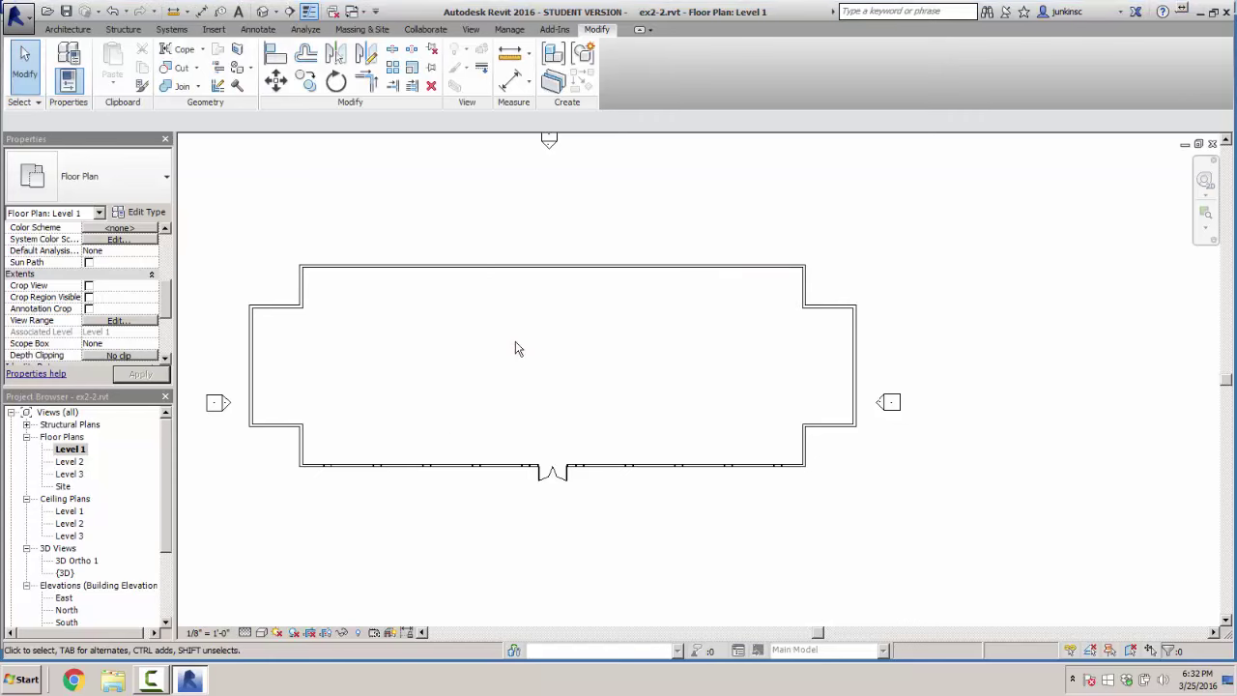
Check the Level 1 floor plan's Depth Clipping options and keep No clip
{"action": "key", "text": "Tab"}
{"action": "key", "text": "Return"}
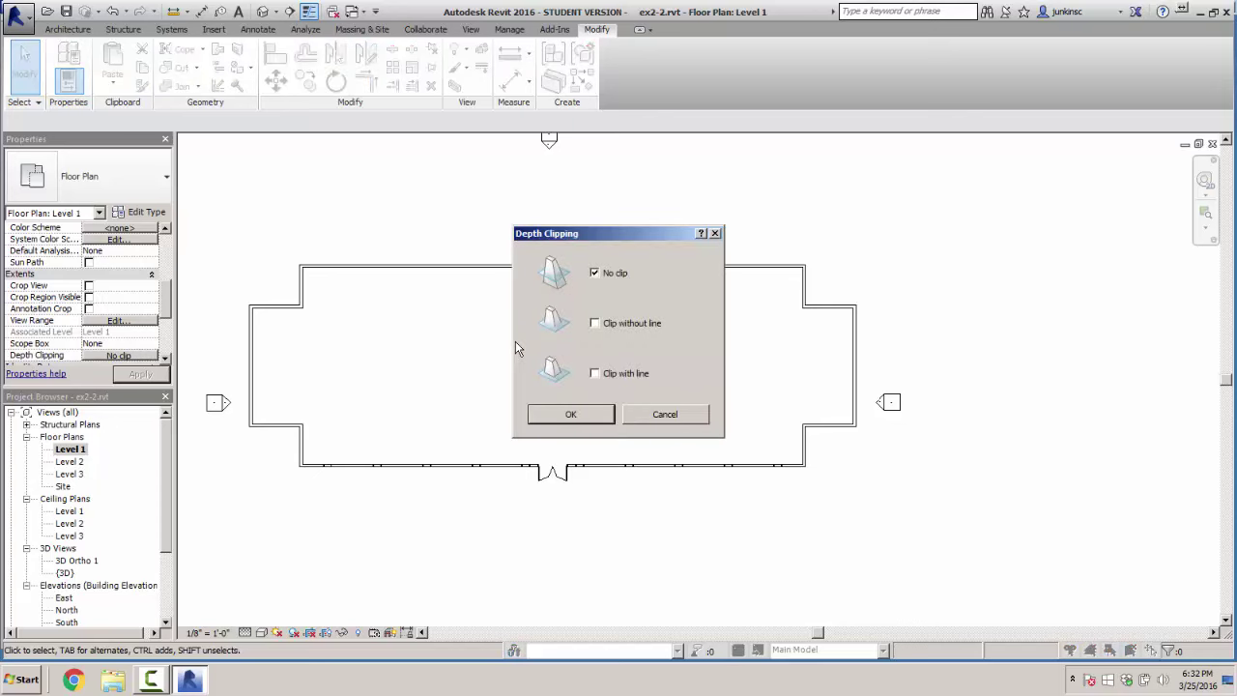
{"action": "key", "text": "Return"}
Set the top of the Level 1 floor plan's view range to Unlimited and apply it
{"action": "key", "text": "v"}
{"action": "key", "text": "r"}
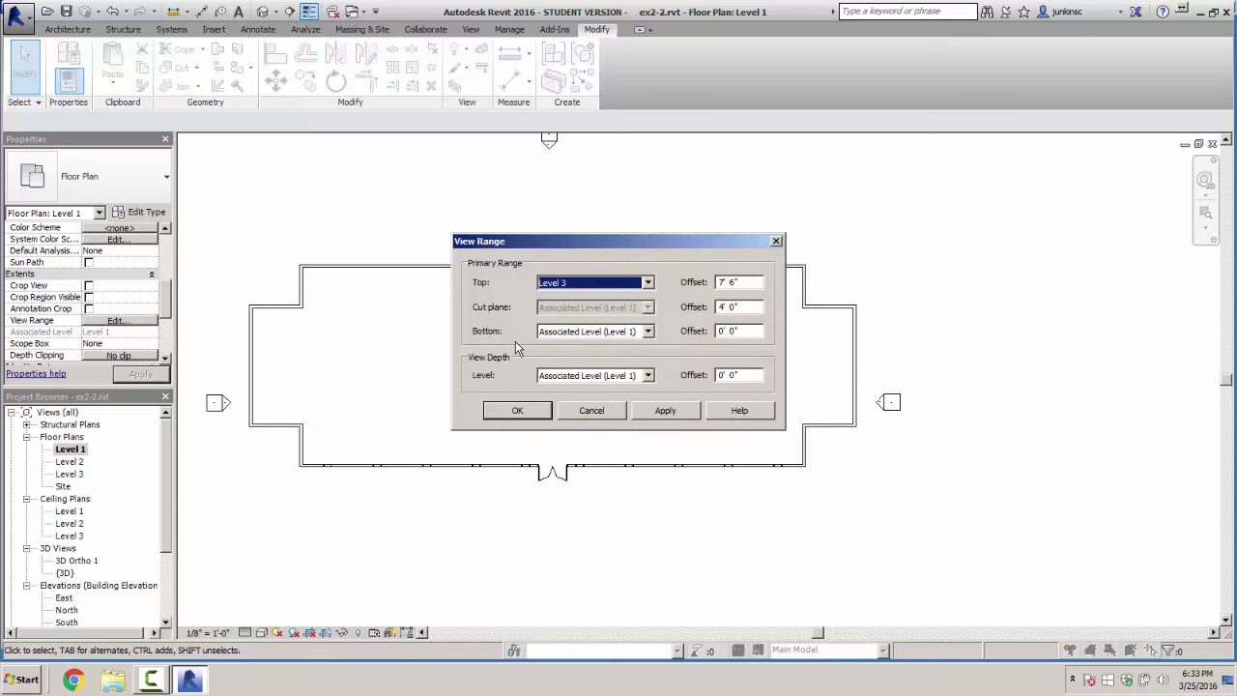
{"action": "key", "text": "alt+Down"}
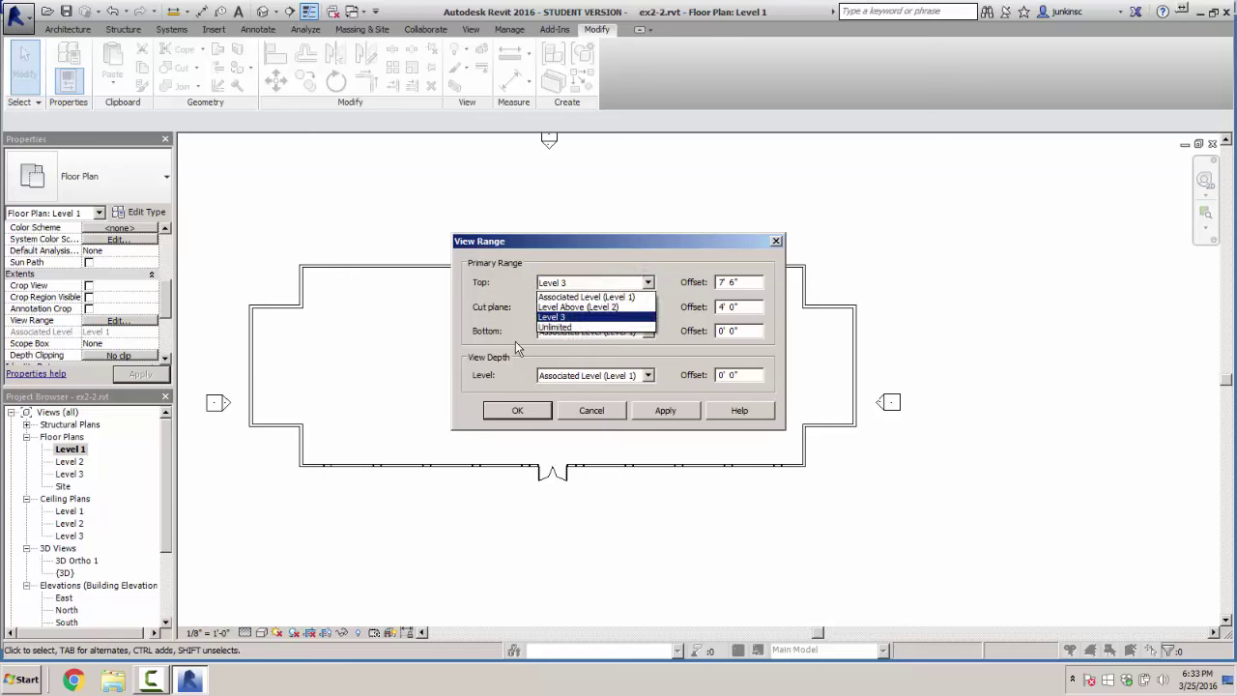
{"action": "key", "text": "Down"}
{"action": "key", "text": "Return"}
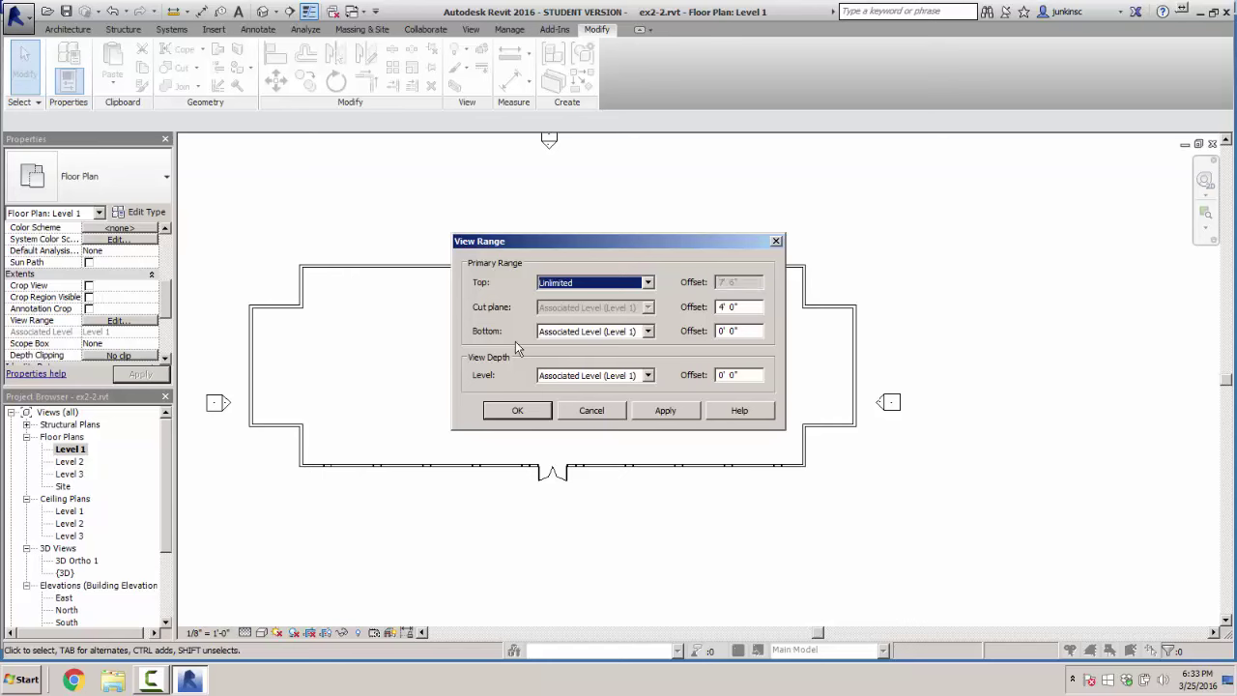
{"action": "key", "text": "alt+a"}
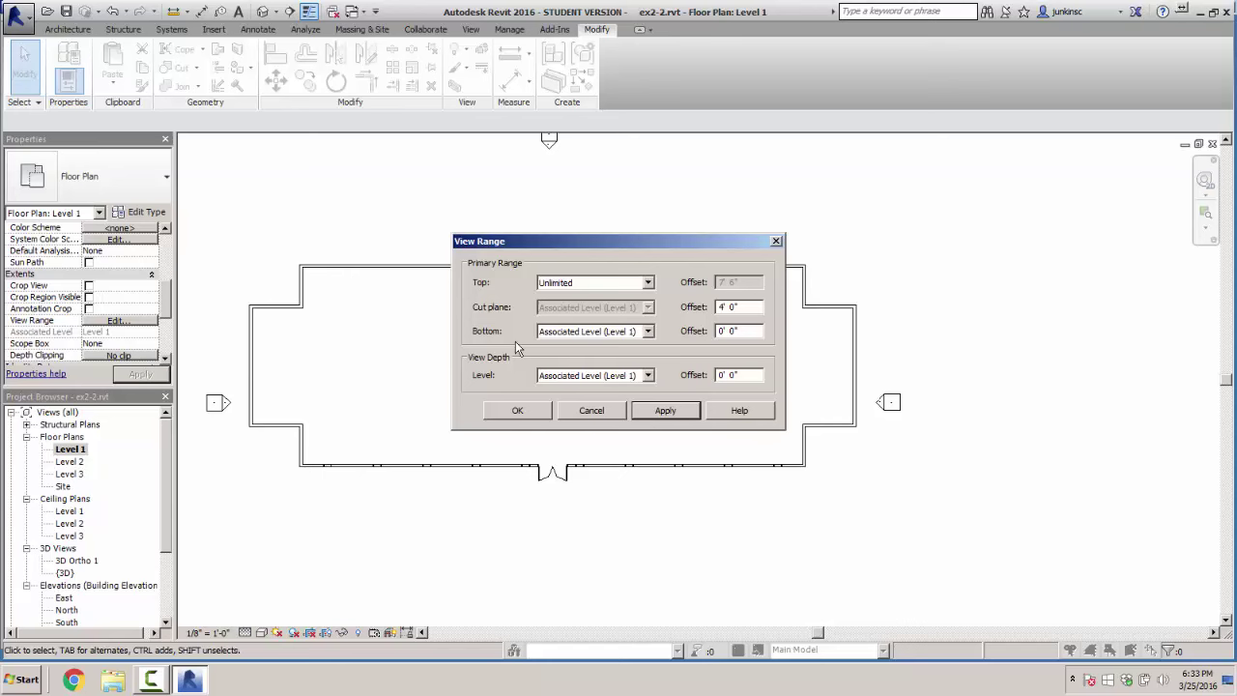
Set the Level 1 plan's view depth level to Unlimited and accept the view range
{"action": "key", "text": "alt+l"}
{"action": "key", "text": "alt+Down"}
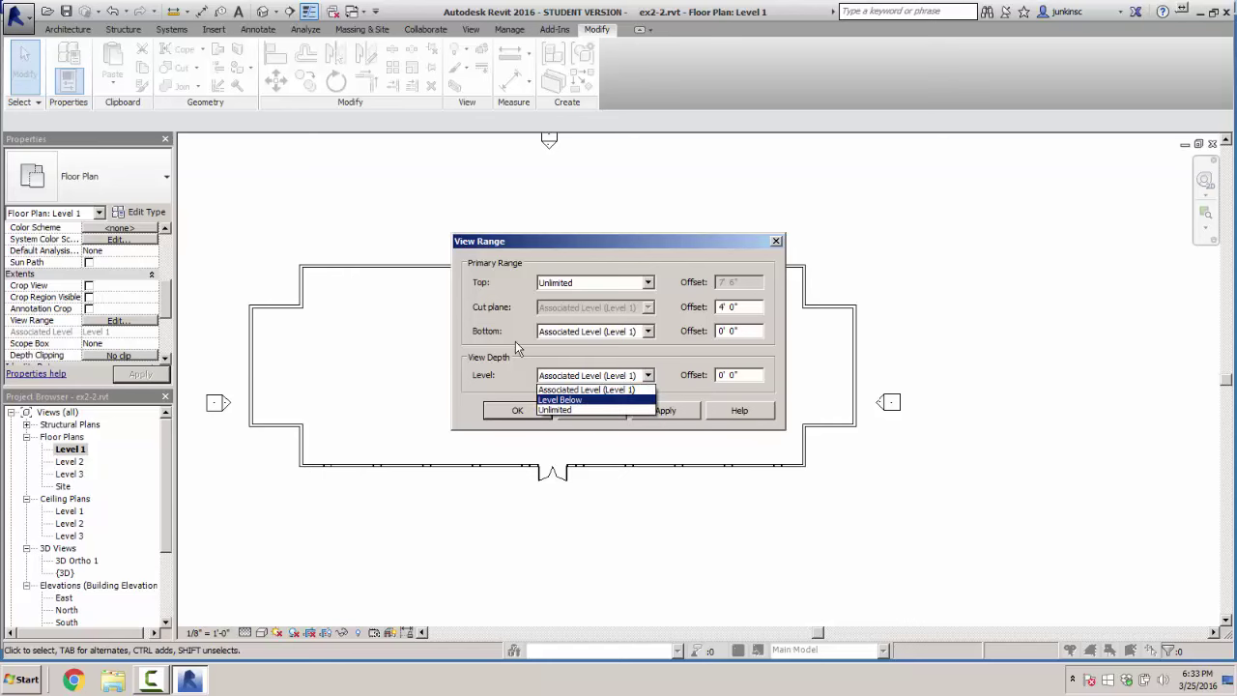
{"action": "key", "text": "Down"}
{"action": "key", "text": "Down"}
{"action": "key", "text": "Return"}
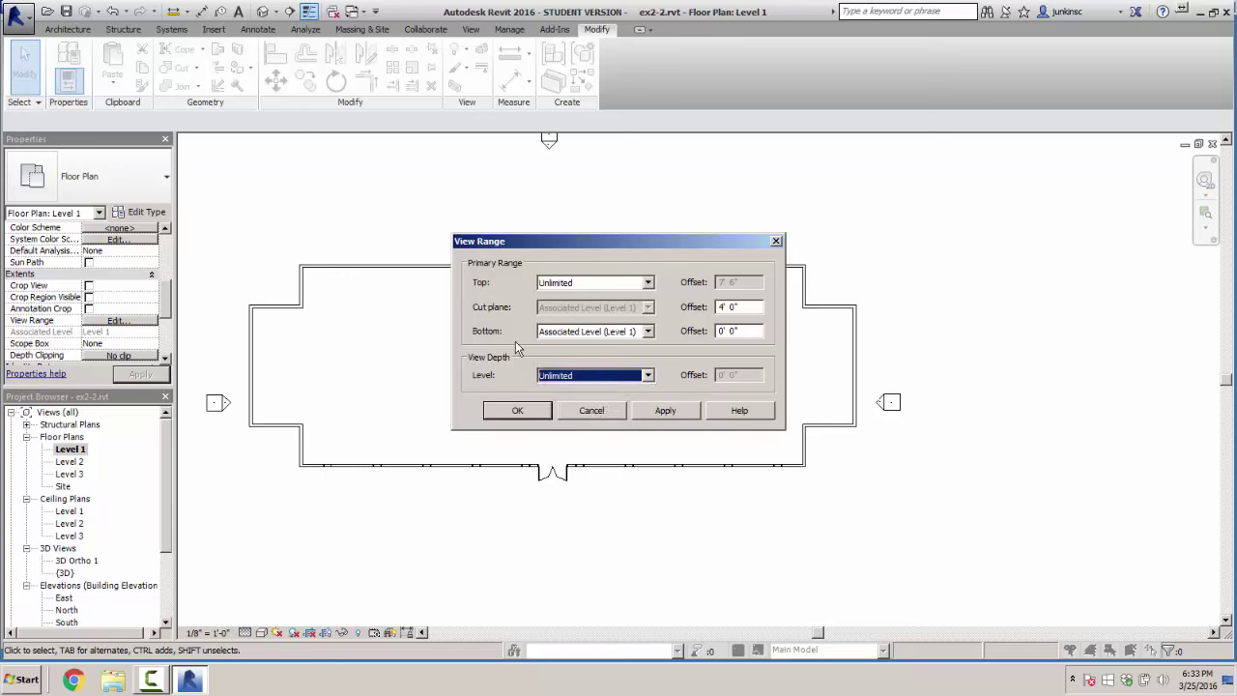
{"action": "key", "text": "alt+a"}
{"action": "key", "text": "Return"}
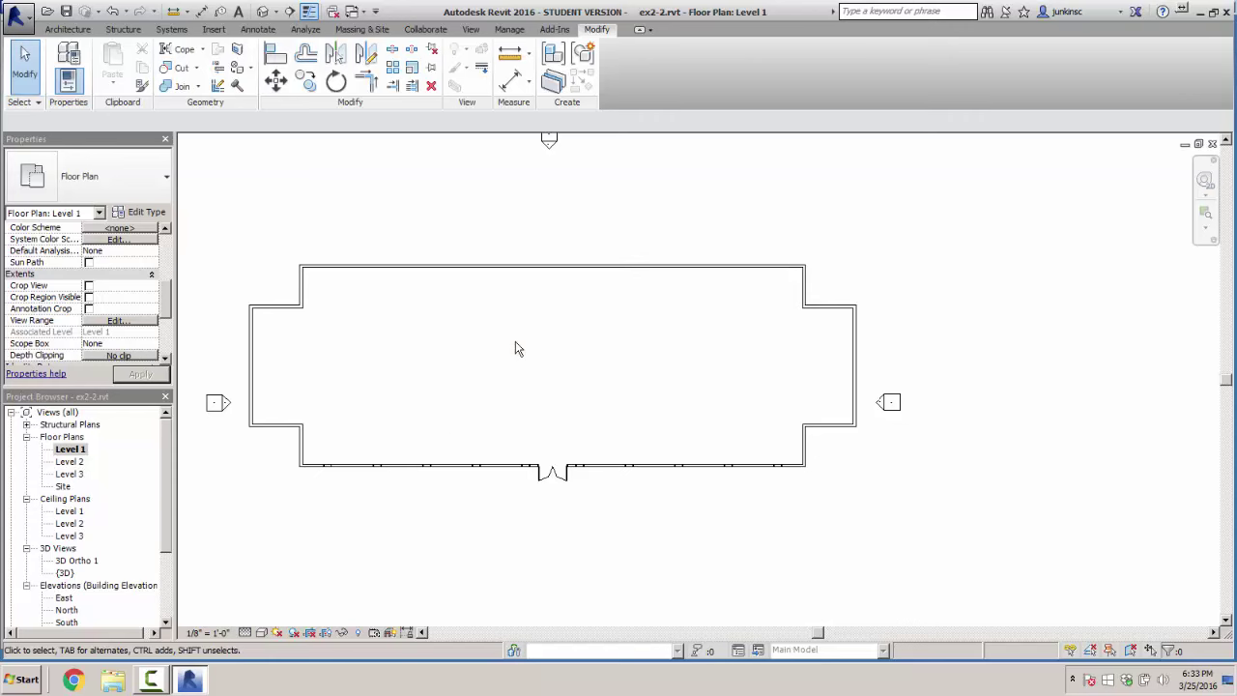
Set the top of the Level 1 plan's primary view range to Level 3
{"action": "scroll", "coordinate": [570, 365], "scroll_direction": "down", "scroll_amount": 1}
{"action": "middle_click_drag", "start_coordinate": [571, 365], "coordinate": [708, 357]}
{"action": "middle_click_drag", "start_coordinate": [516, 347], "coordinate": [516, 351]}
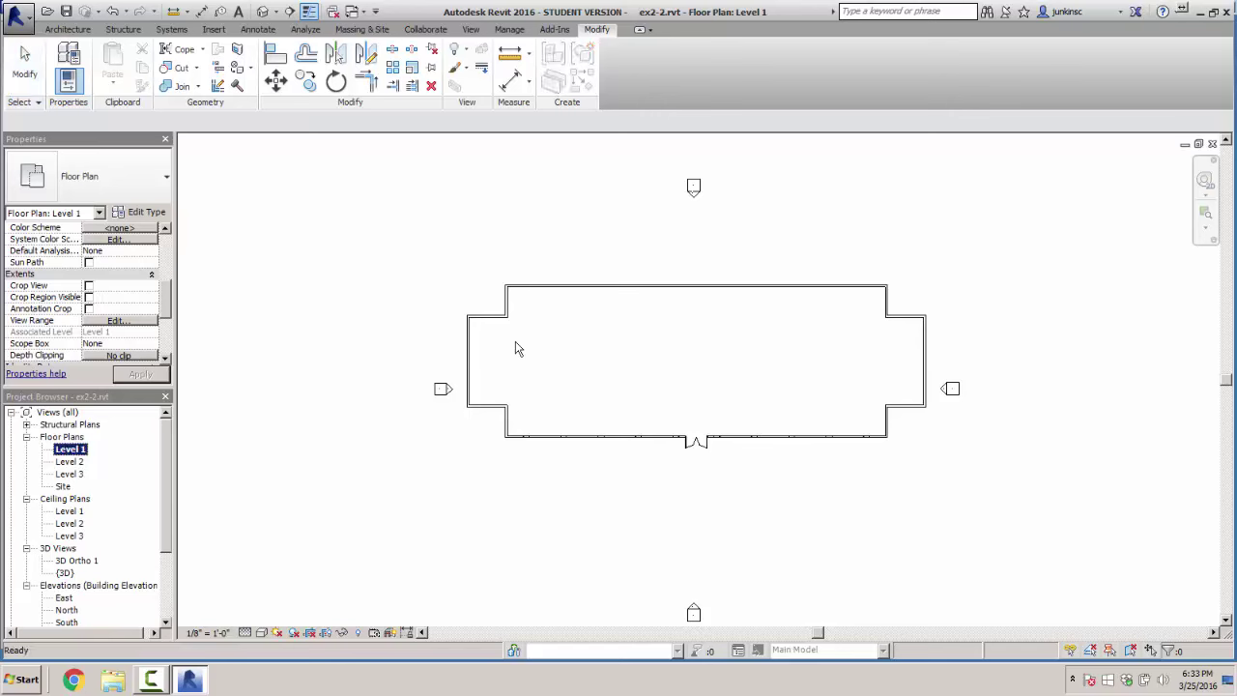
{"action": "key", "text": "v"}
{"action": "key", "text": "r"}
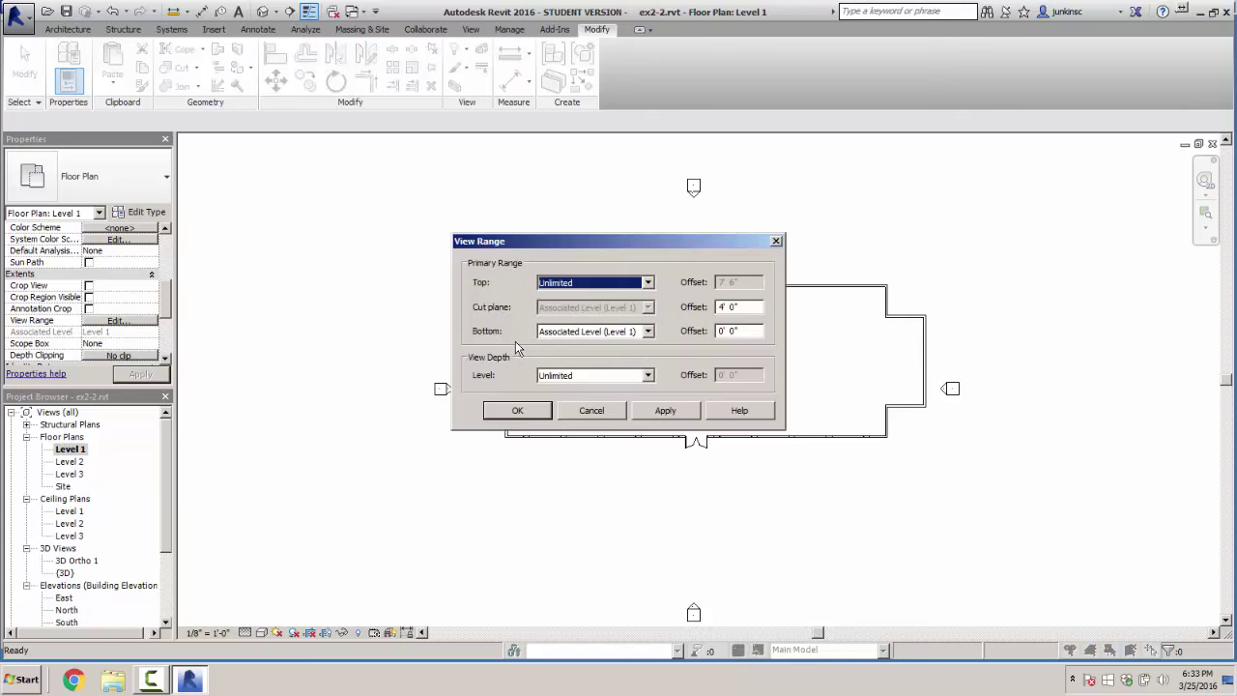
{"action": "key", "text": "alt+Down"}
{"action": "key", "text": "Up"}
{"action": "key", "text": "Up"}
{"action": "key", "text": "Down"}
{"action": "key", "text": "Return"}
Keep the bottom at Associated Level (Level 1) and the view depth at Unlimited, and accept the view range
{"action": "key", "text": "Tab"}
{"action": "key", "text": "alt+Down"}
{"action": "key", "text": "Down"}
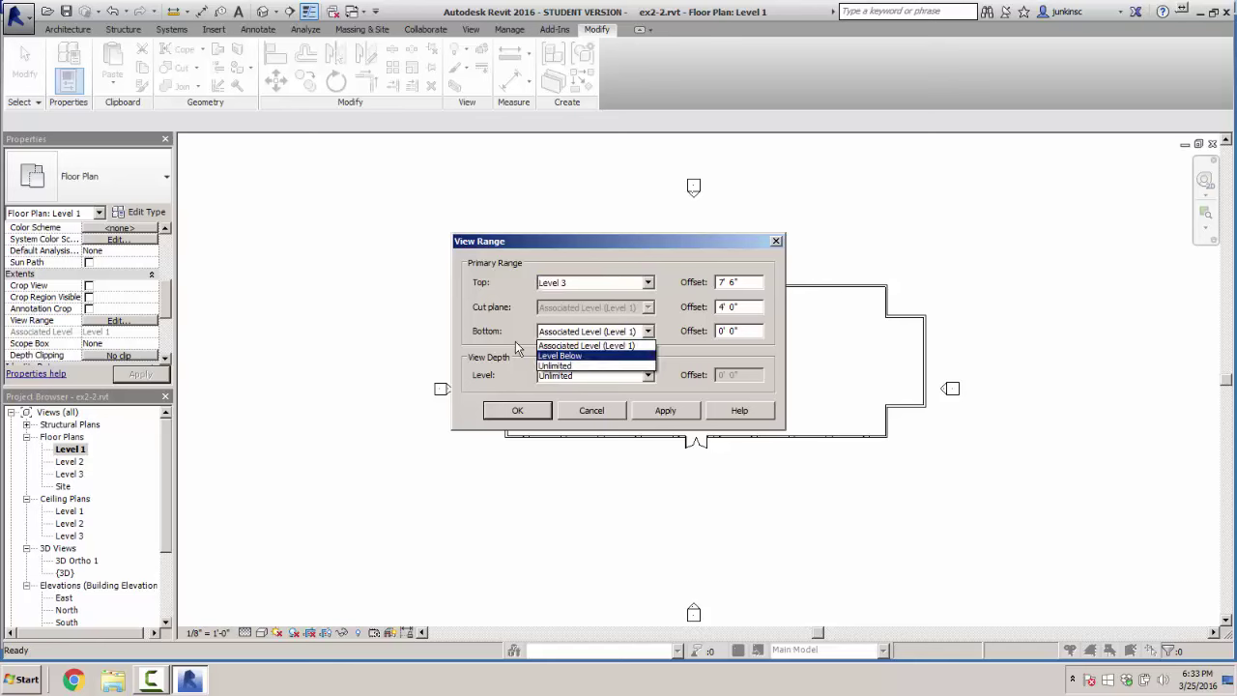
{"action": "key", "text": "Up"}
{"action": "key", "text": "Return"}
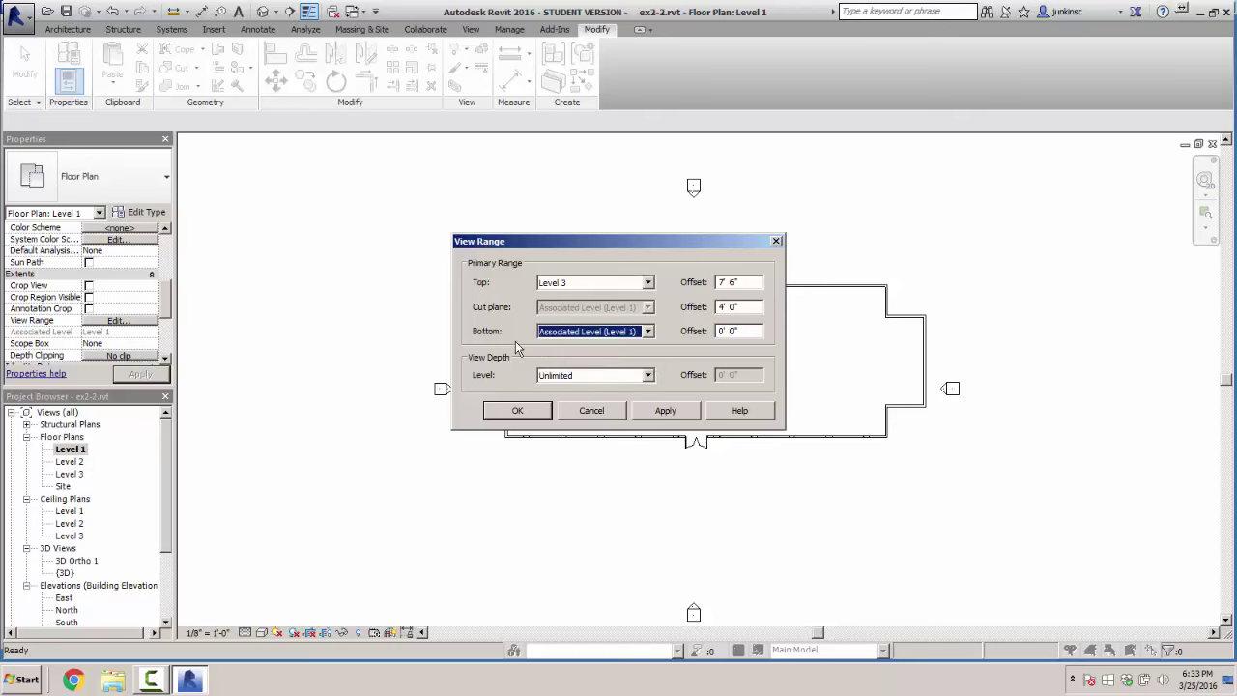
{"action": "key", "text": "Tab"}
{"action": "key", "text": "alt+Down"}
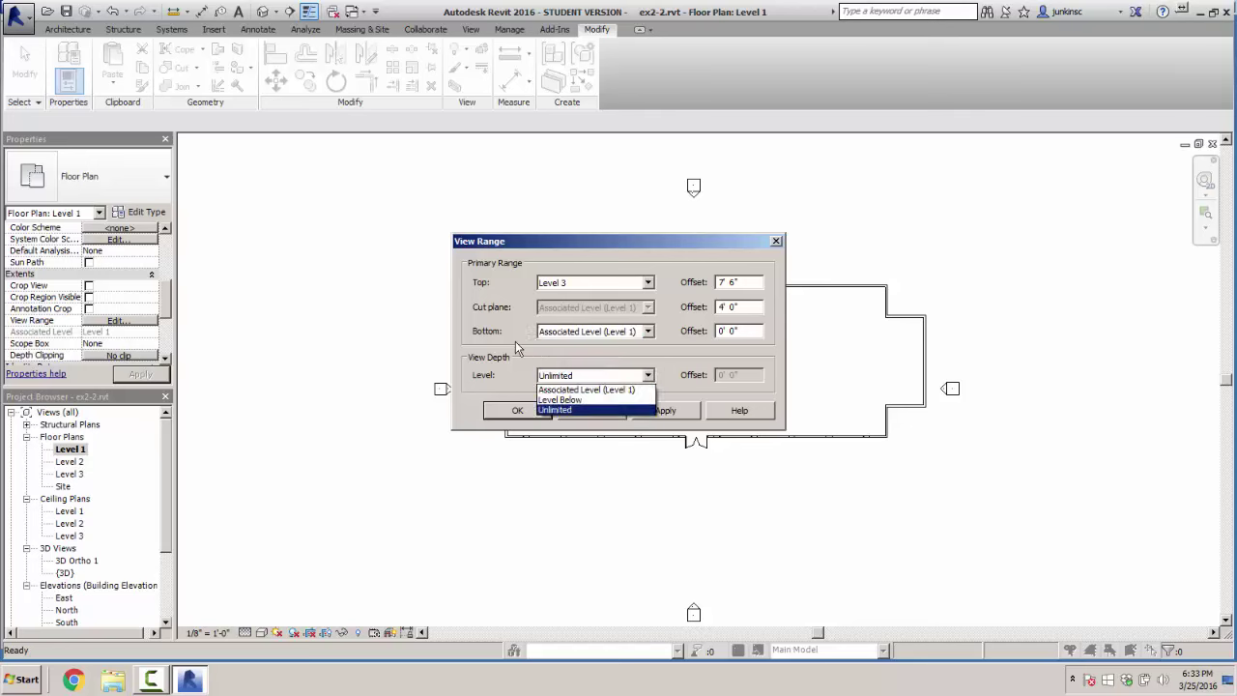
{"action": "key", "text": "Return"}
{"action": "key", "text": "Tab"}
{"action": "key", "text": "Tab"}
{"action": "key", "text": "Return"}
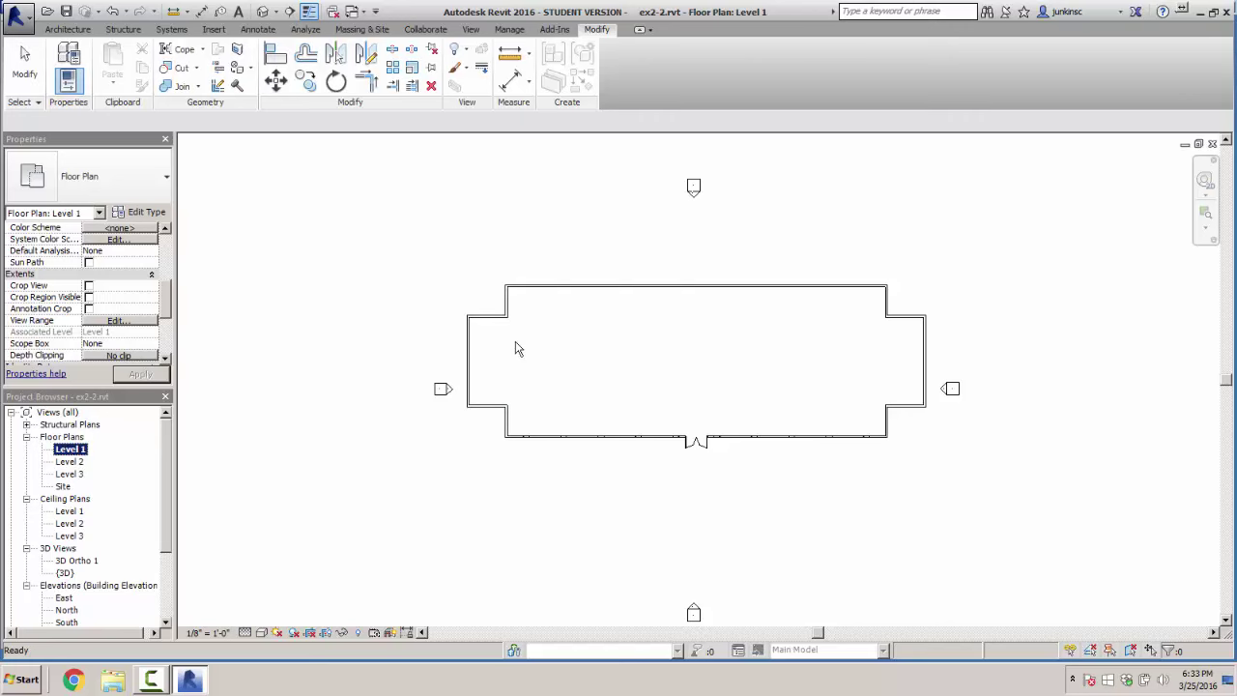
Review the Level 1 plan's view properties and its Visibility/Graphic Overrides for model categories
{"action": "scroll", "coordinate": [85, 290], "scroll_direction": "down", "scroll_amount": 4}
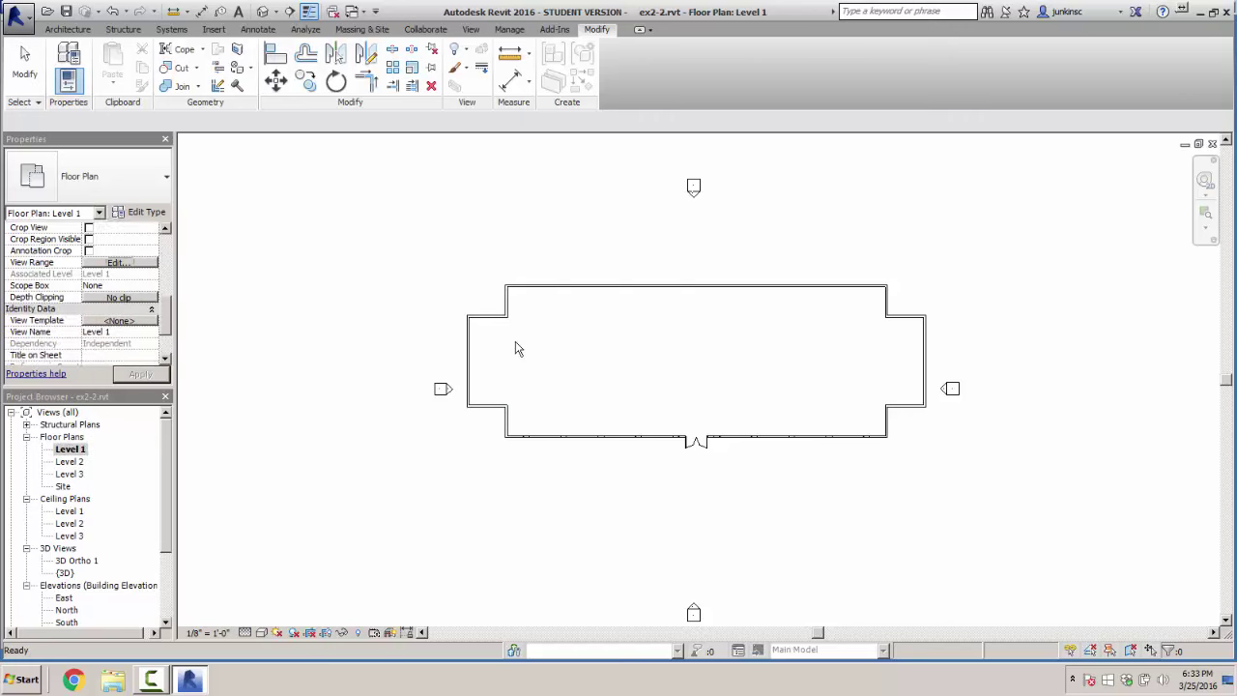
{"action": "scroll", "coordinate": [515, 348], "scroll_direction": "up", "scroll_amount": 6}
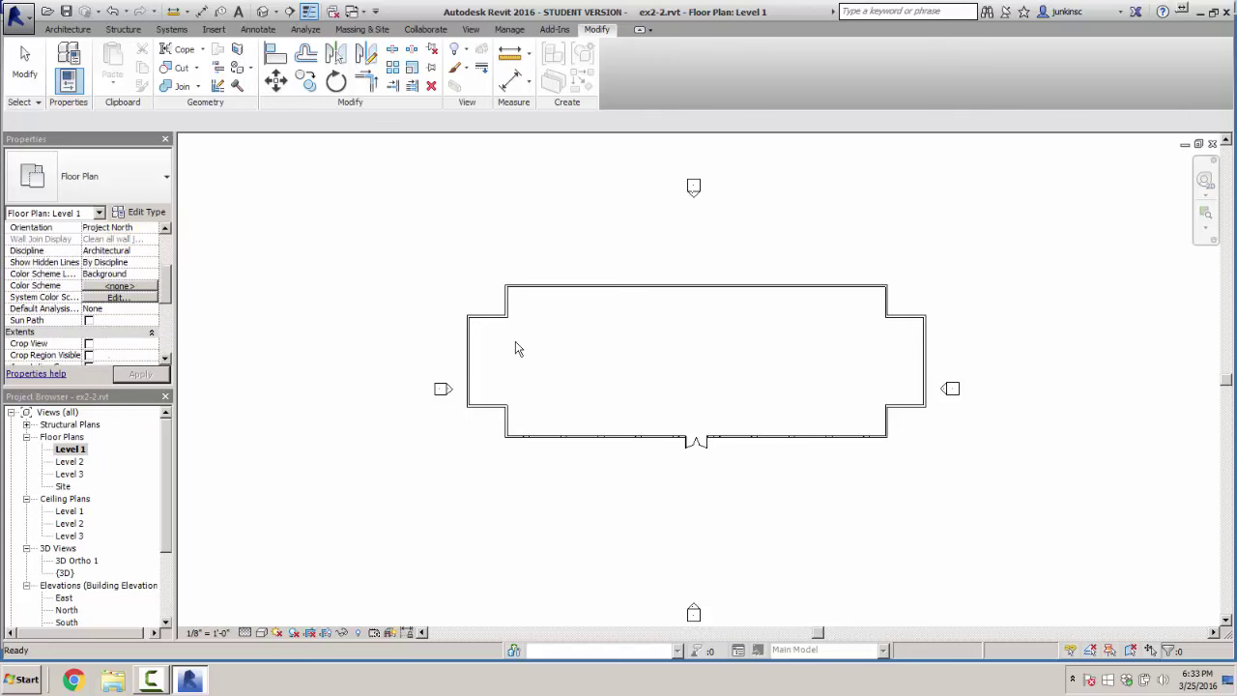
{"action": "scroll", "coordinate": [516, 348], "scroll_direction": "up", "scroll_amount": 3}
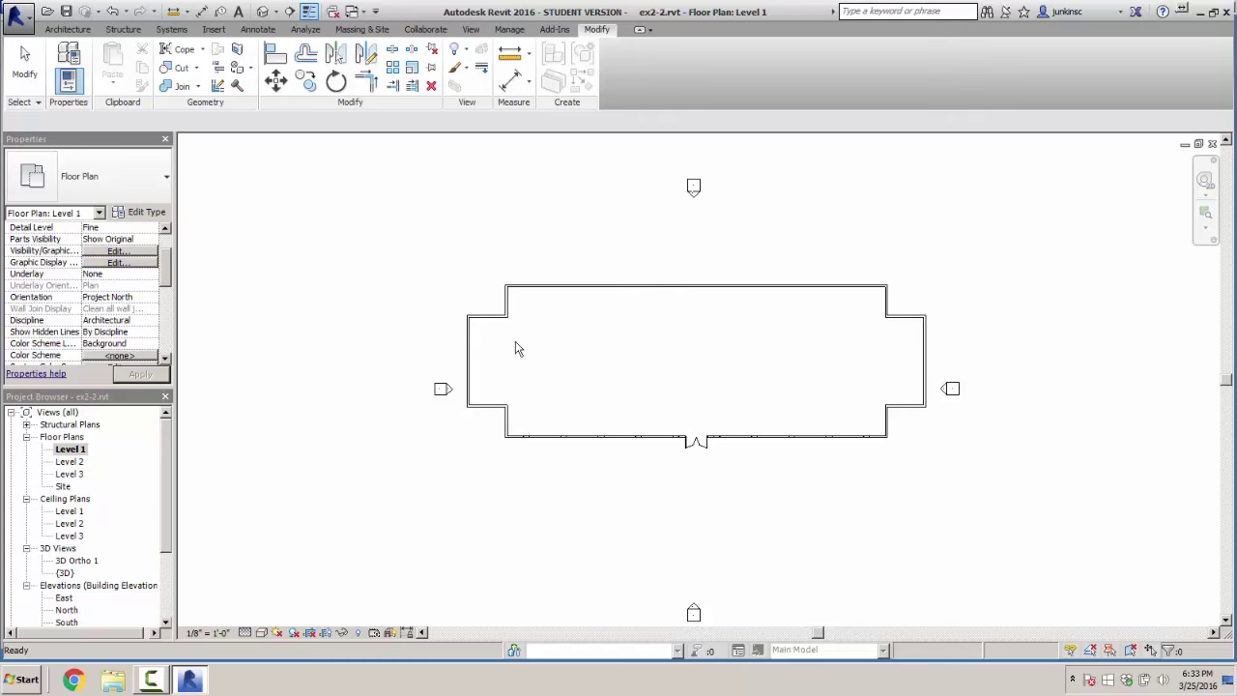
{"action": "scroll", "coordinate": [515, 348], "scroll_direction": "up", "scroll_amount": 2}
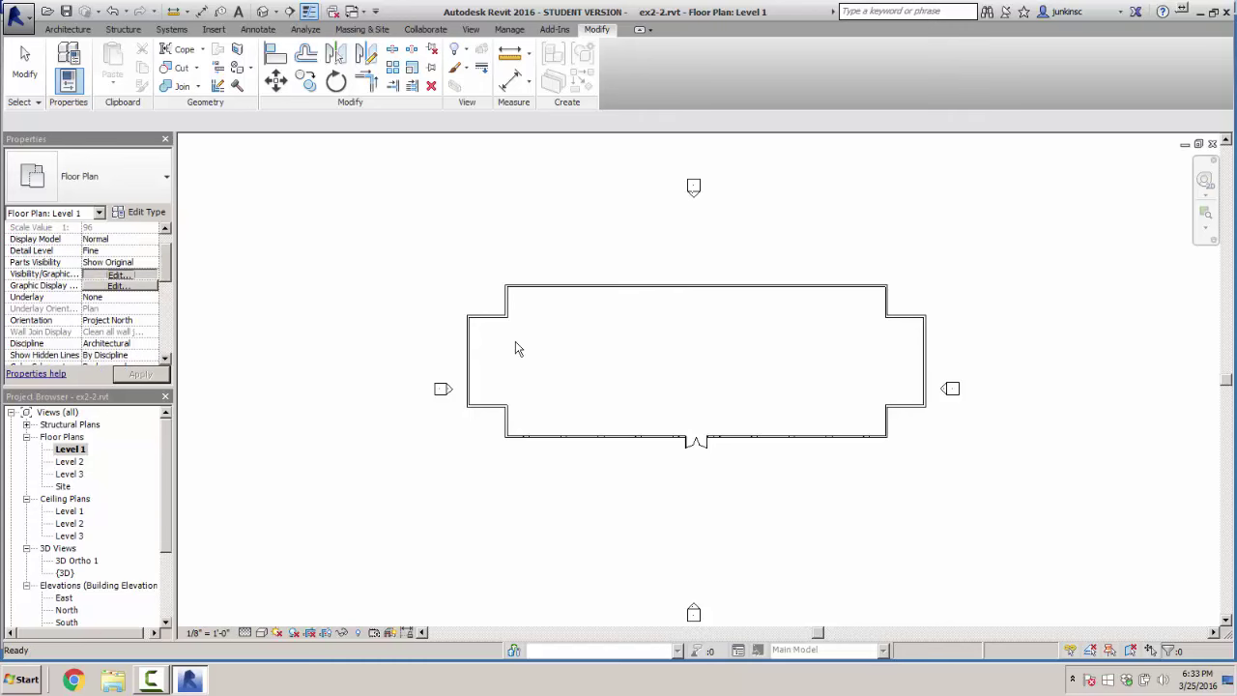
{"action": "key", "text": "v"}
{"action": "key", "text": "v"}
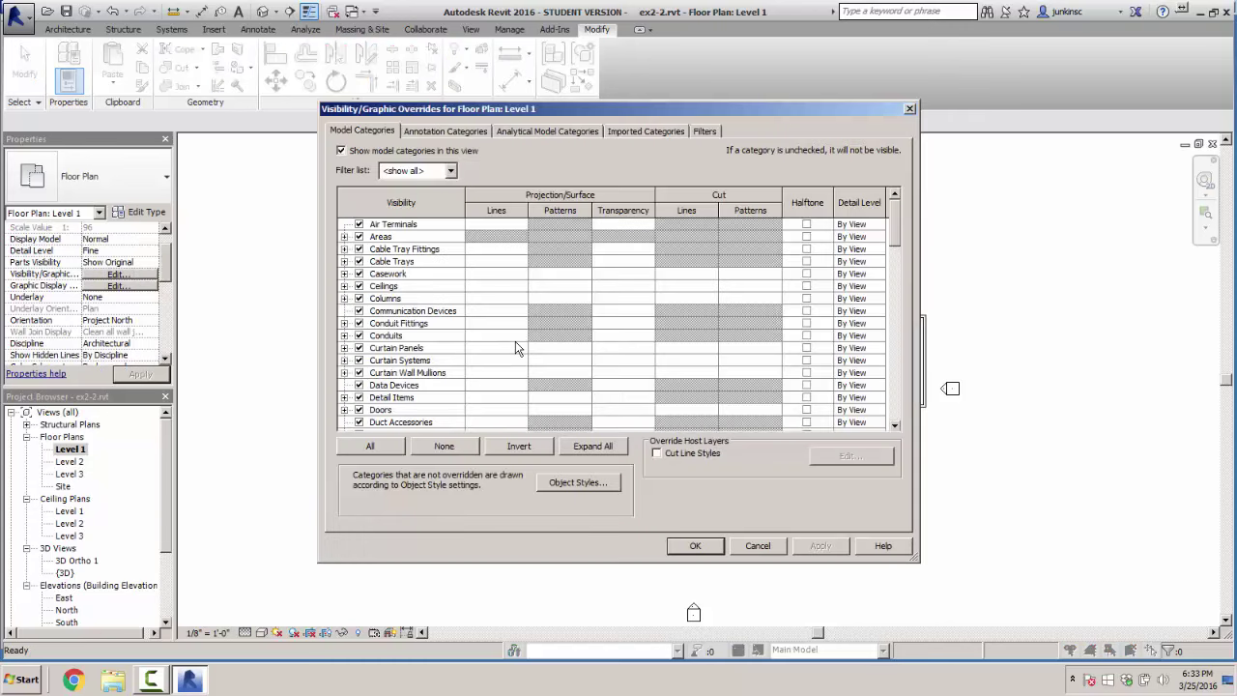
{"action": "key", "text": "Return"}
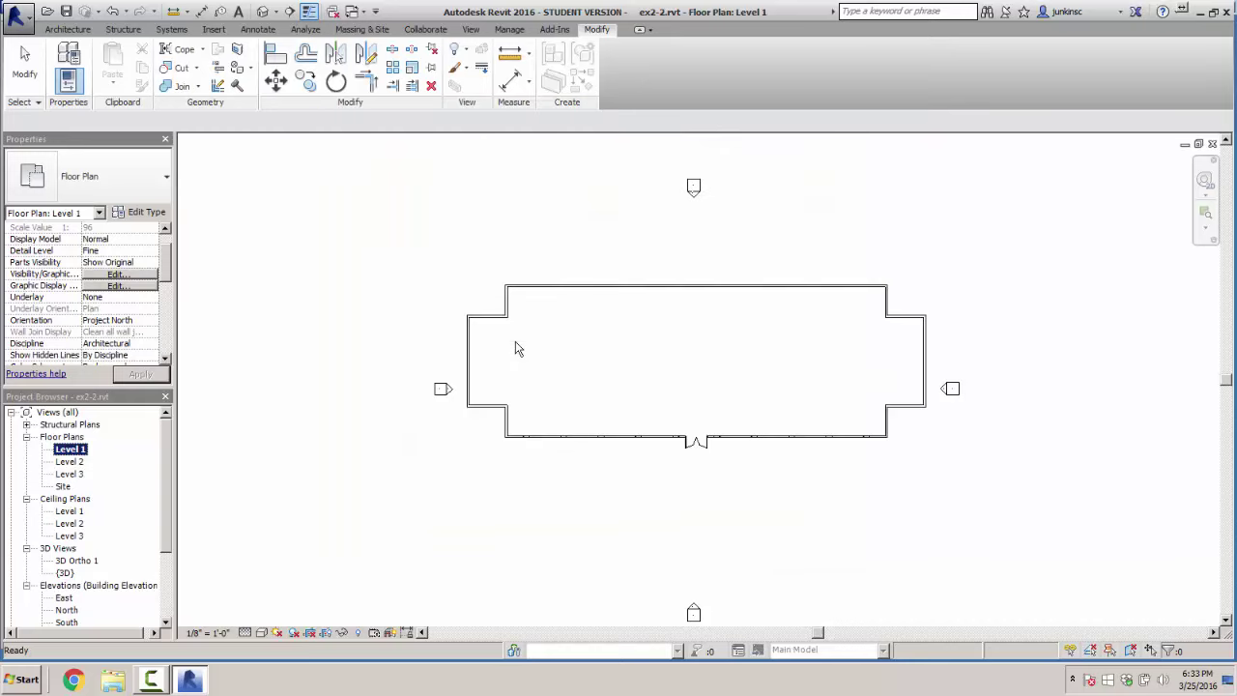
{"action": "scroll", "coordinate": [515, 348], "scroll_direction": "down", "scroll_amount": 2}
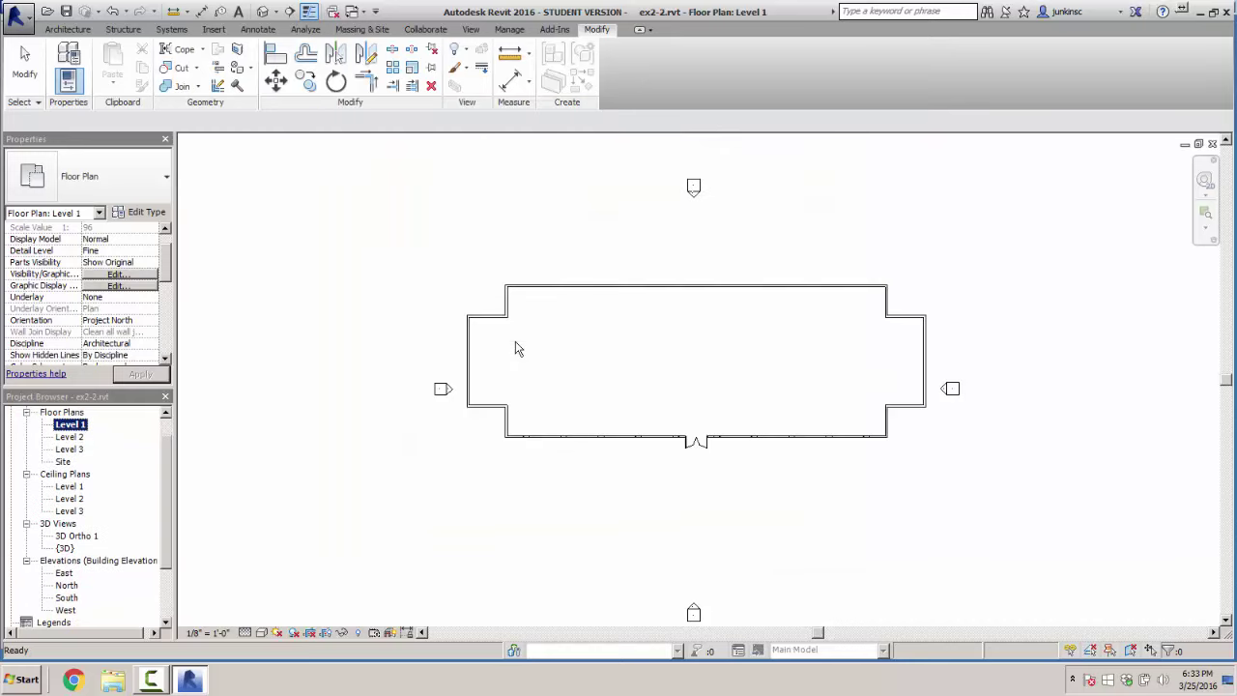
Move the whole south elevation marker about 39'-6" straight north, closer to the entrance
{"action": "left_click", "coordinate": [515, 342]}
{"action": "left_click_drag", "start_coordinate": [626, 563], "coordinate": [734, 627]}
{"action": "scroll", "coordinate": [515, 348], "scroll_direction": "down", "scroll_amount": 2, "text": "ctrl"}
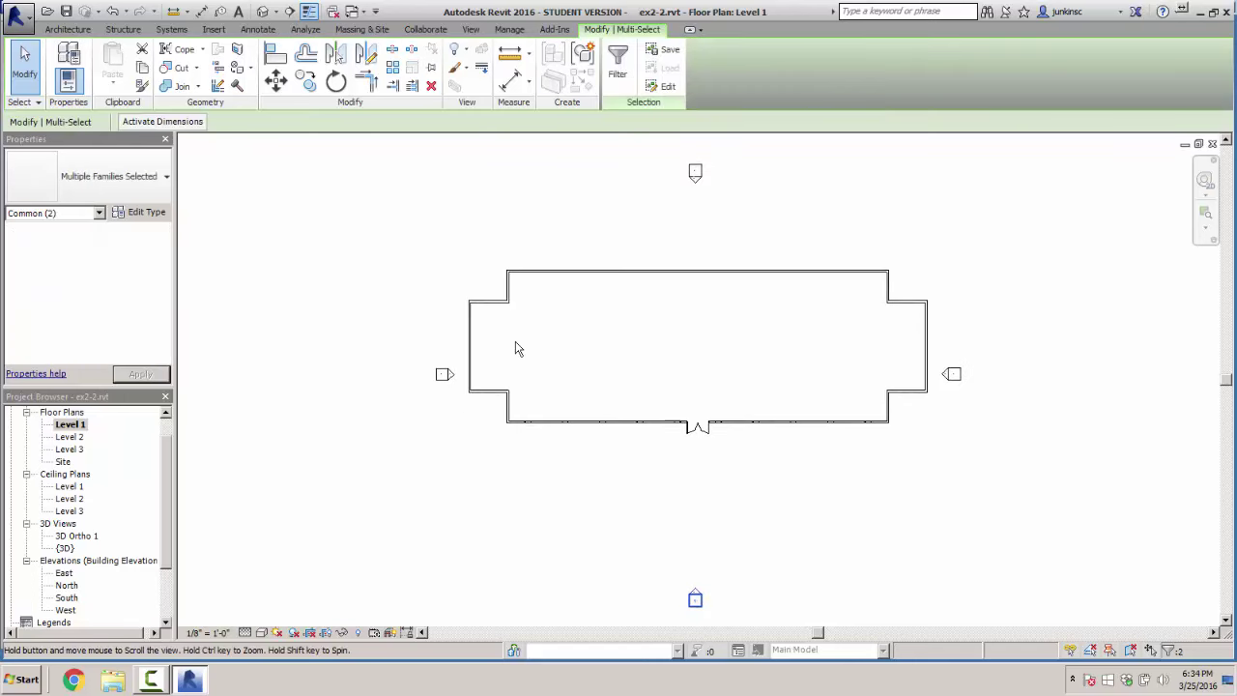
{"action": "key", "text": "Escape"}
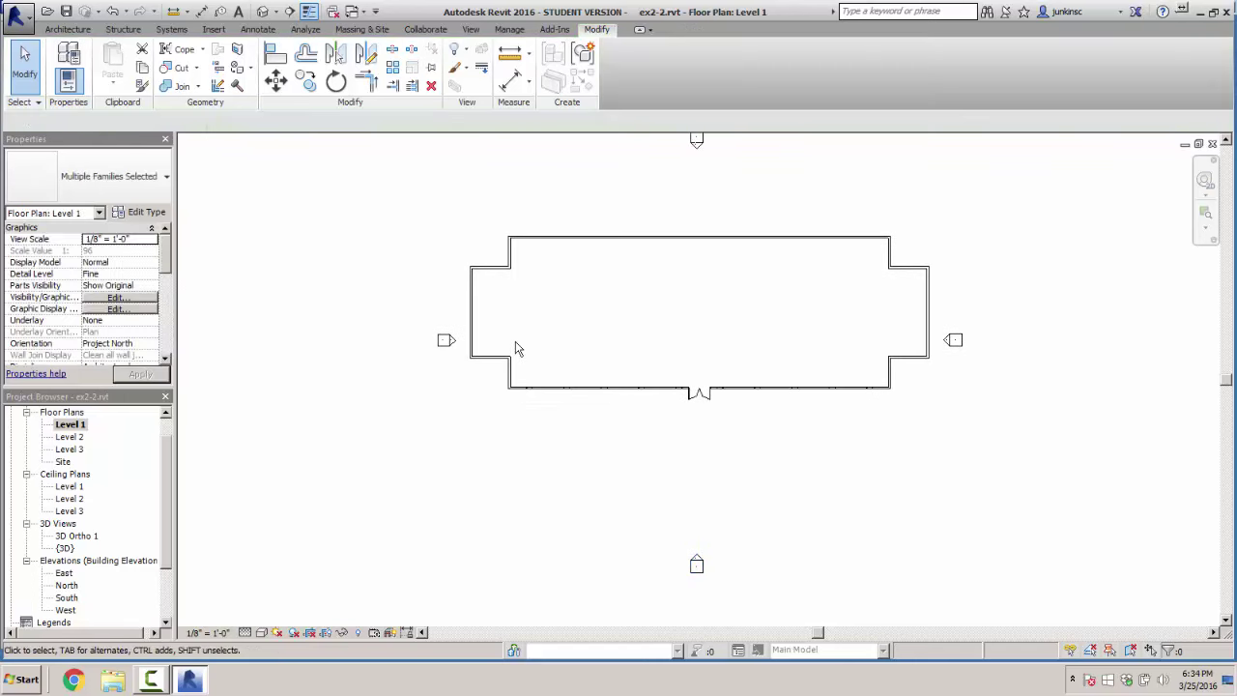
{"action": "left_click_drag", "start_coordinate": [626, 506], "coordinate": [766, 617]}
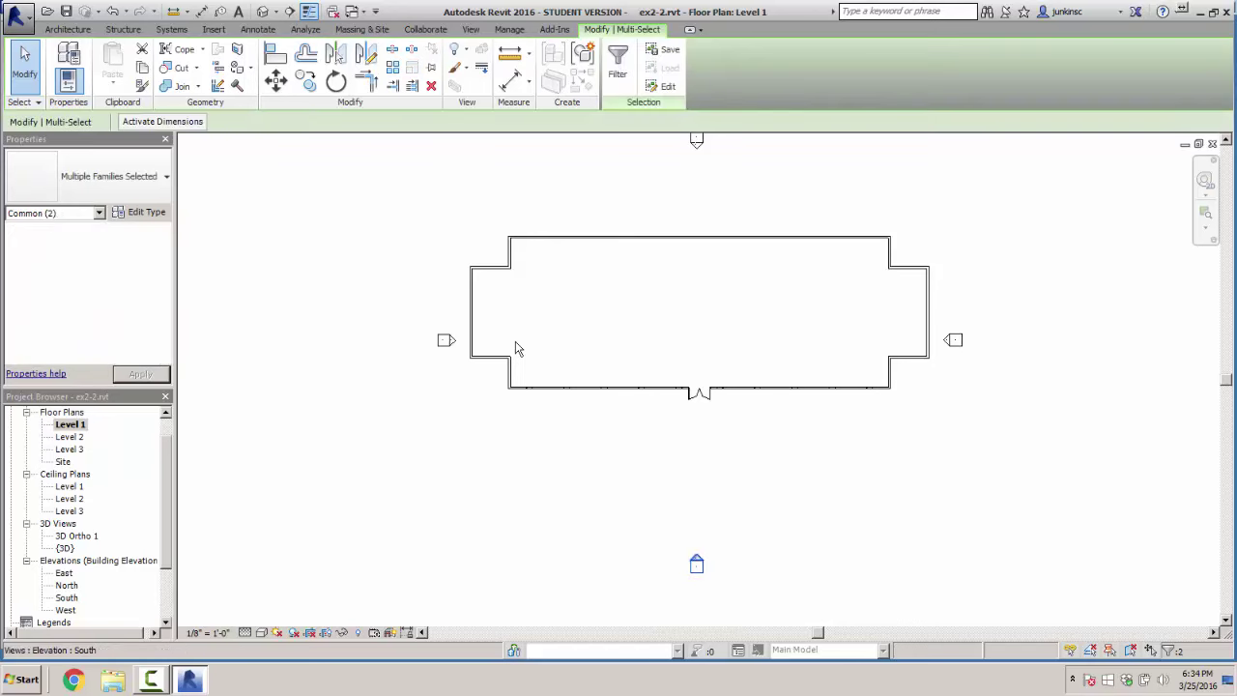
{"action": "double_click", "coordinate": [696, 560]}
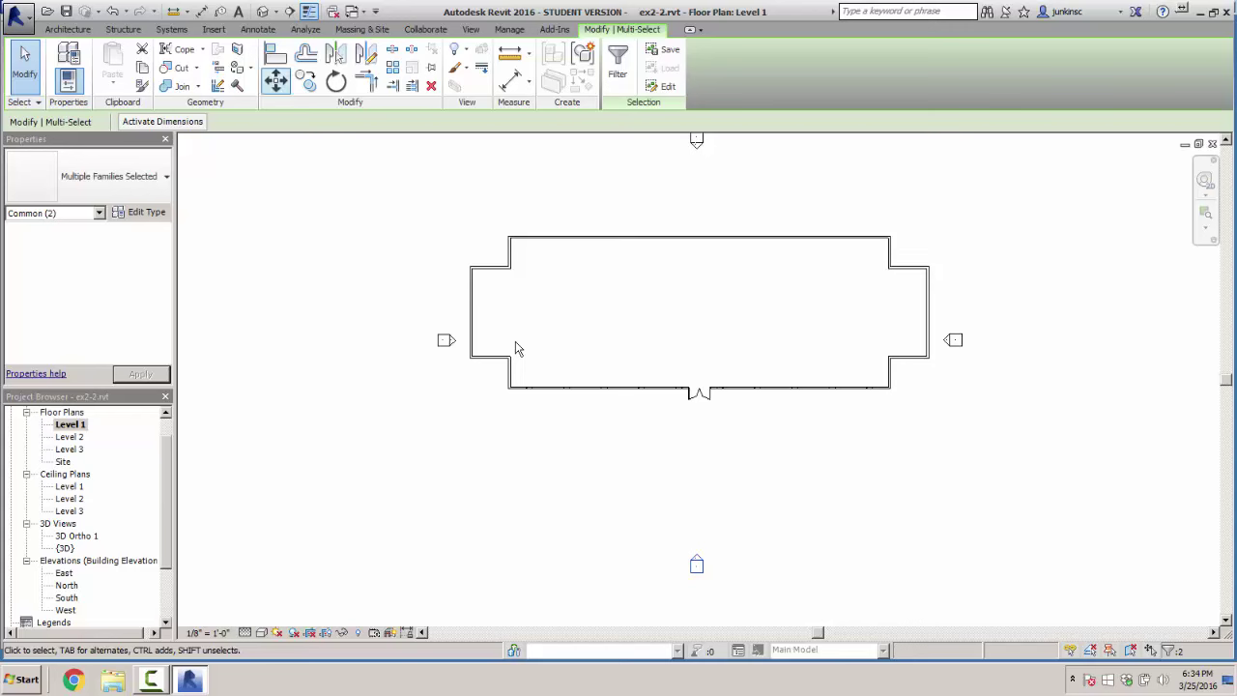
{"action": "left_click", "coordinate": [276, 81]}
{"action": "left_click", "coordinate": [697, 566]}
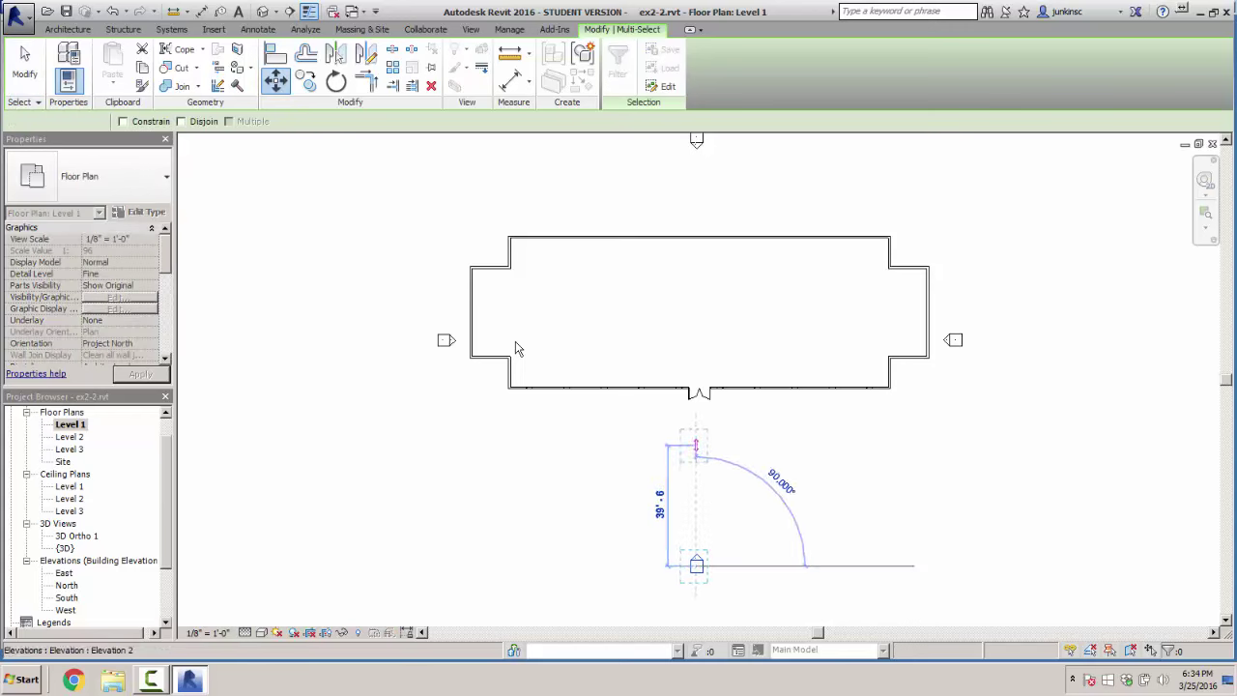
{"action": "left_click", "coordinate": [696, 444]}
Move the whole north elevation marker south, closer to the building's north wall
{"action": "middle_click_drag", "start_coordinate": [696, 238], "coordinate": [692, 342]}
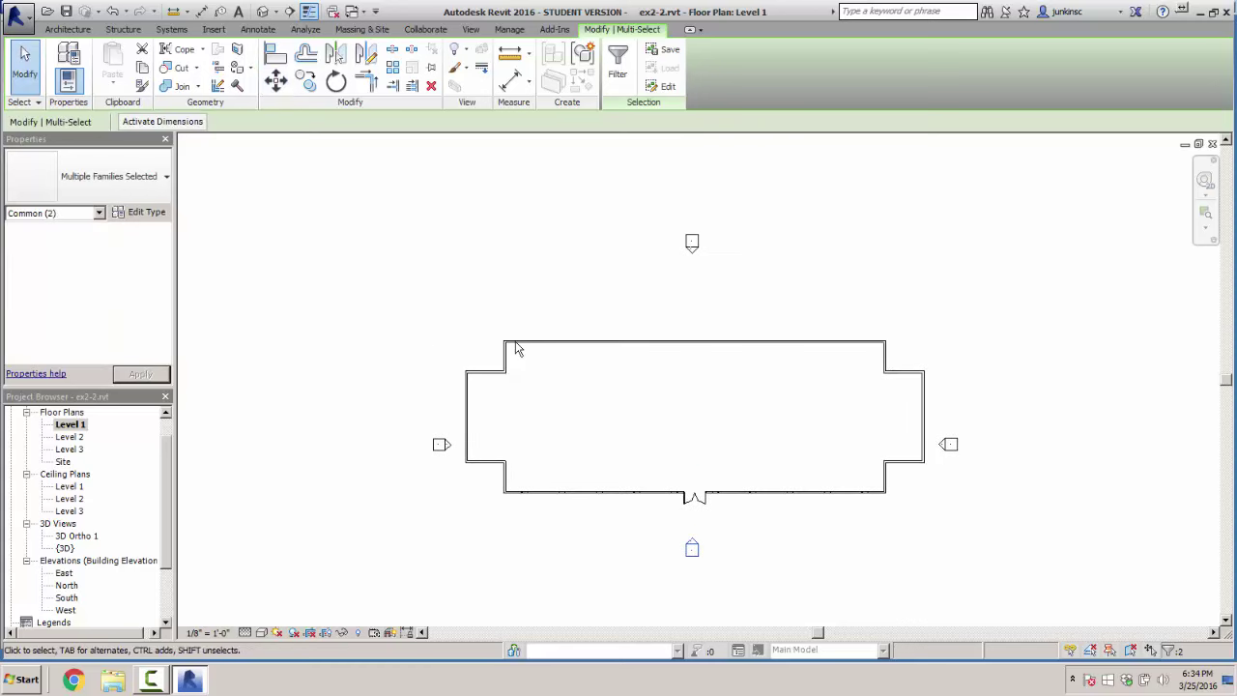
{"action": "left_click_drag", "start_coordinate": [651, 201], "coordinate": [733, 279]}
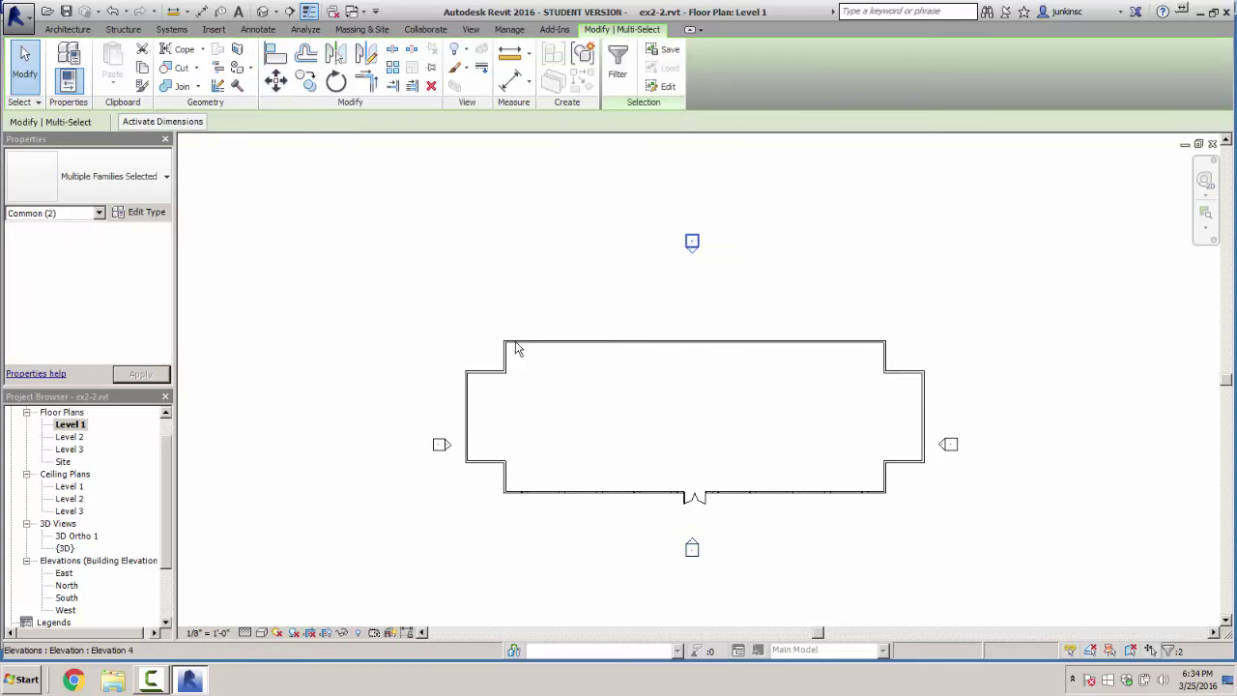
{"action": "mouse_move", "coordinate": [692, 242]}
{"action": "middle_mouse_down"}
{"action": "mouse_move", "coordinate": [694, 275]}
{"action": "mouse_move", "coordinate": [694, 262]}
{"action": "middle_mouse_up"}
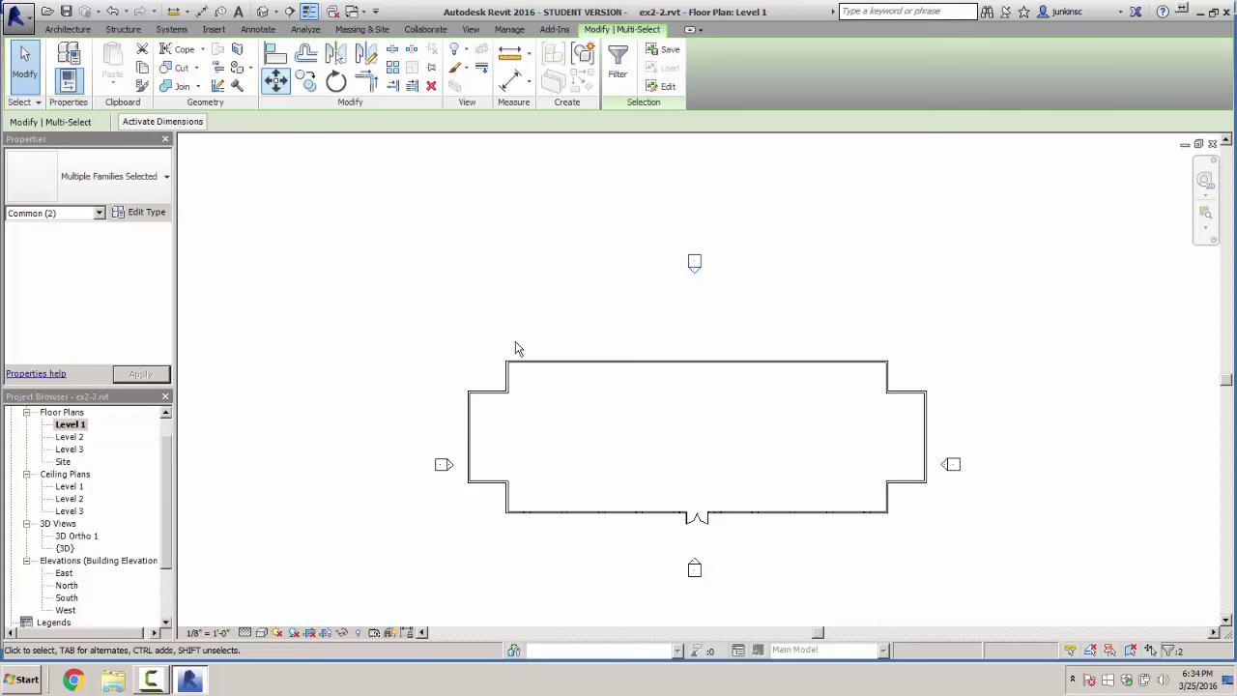
{"action": "left_click", "coordinate": [276, 80]}
{"action": "left_click", "coordinate": [645, 261]}
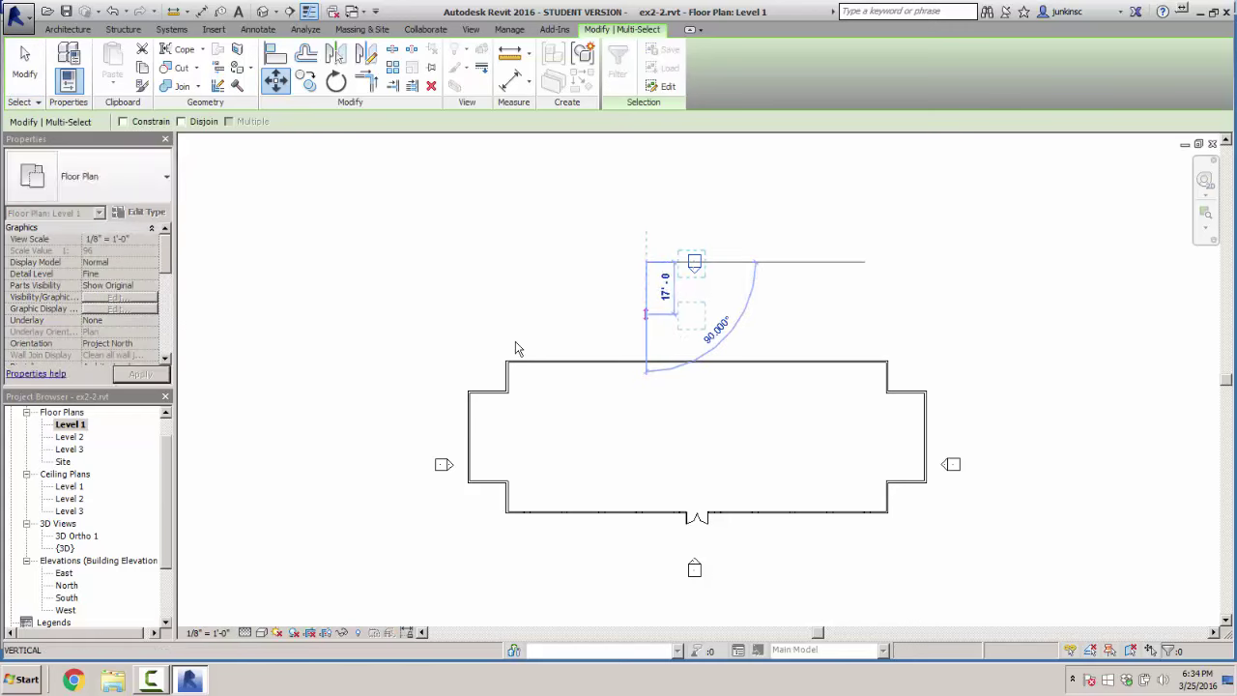
{"action": "left_click", "coordinate": [624, 295]}
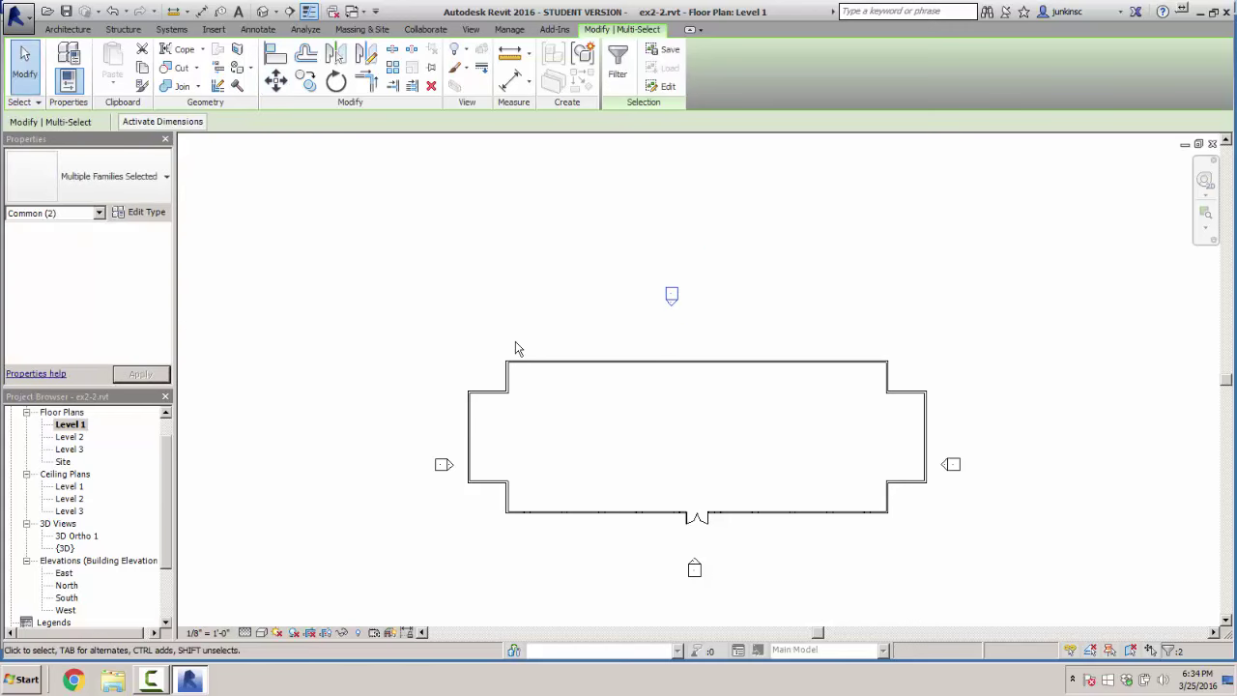
Move the north elevation marker horizontally east to line up with the south elevation marker, and clear the selection
{"action": "left_click_drag", "start_coordinate": [607, 262], "coordinate": [710, 336]}
{"action": "left_click", "coordinate": [276, 80]}
{"action": "left_click", "coordinate": [671, 295]}
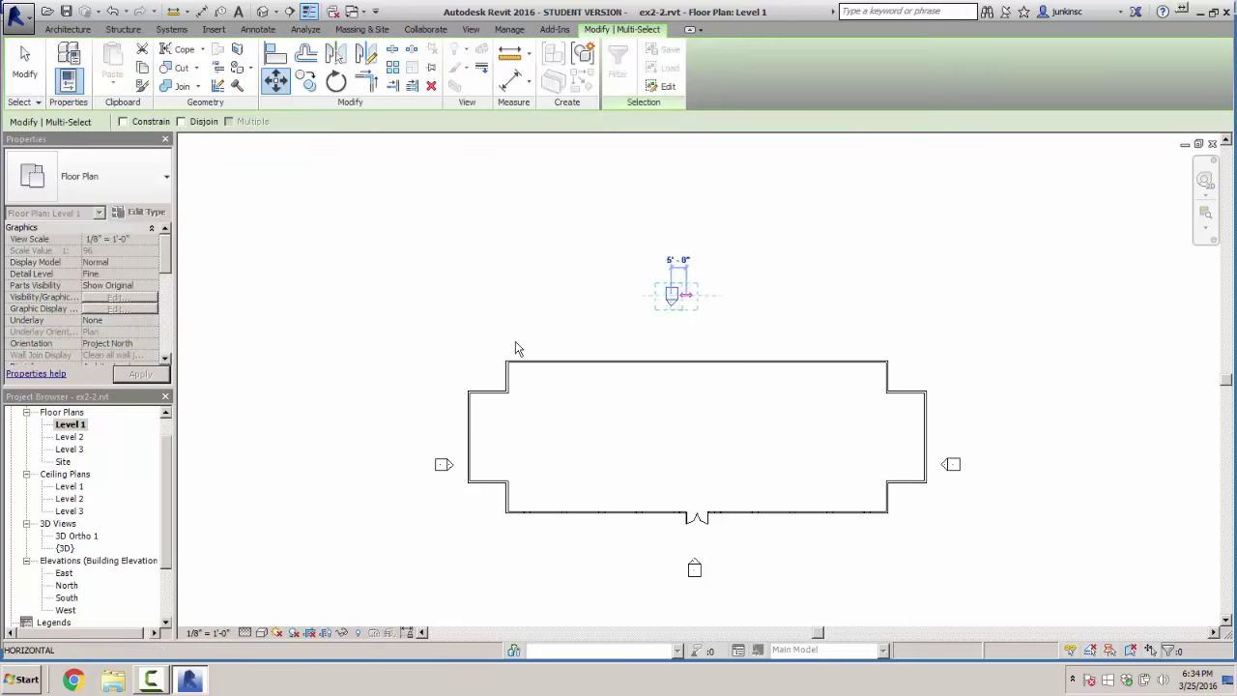
{"action": "key", "text": "Escape"}
{"action": "key", "text": "Escape"}
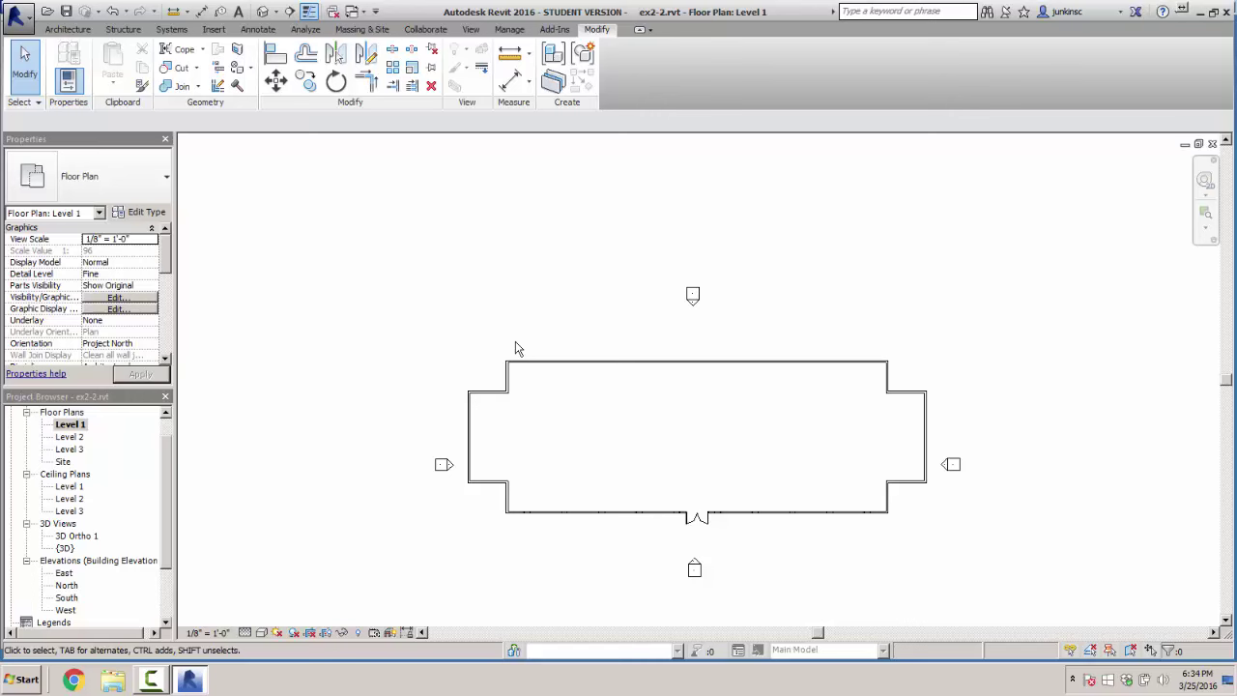
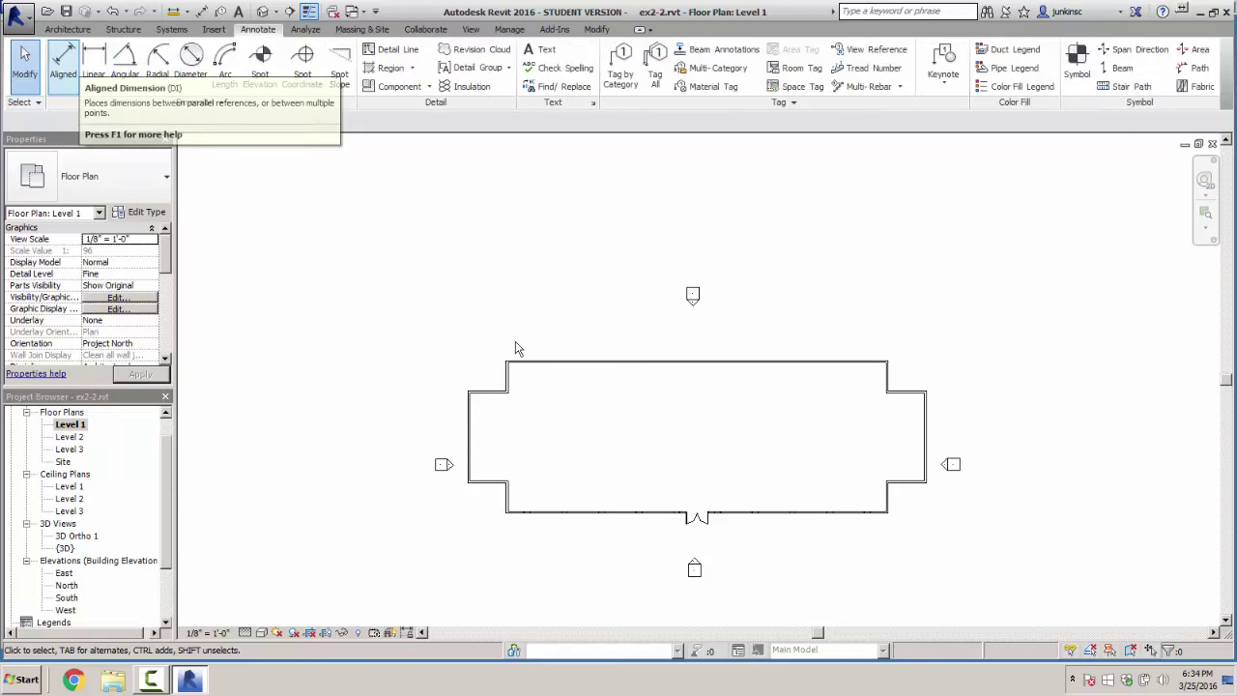
Place an aligned dimension, measured to wall faces, along the full length of the building's north wall, offset outside it
{"action": "key", "text": "d"}
{"action": "key", "text": "i"}
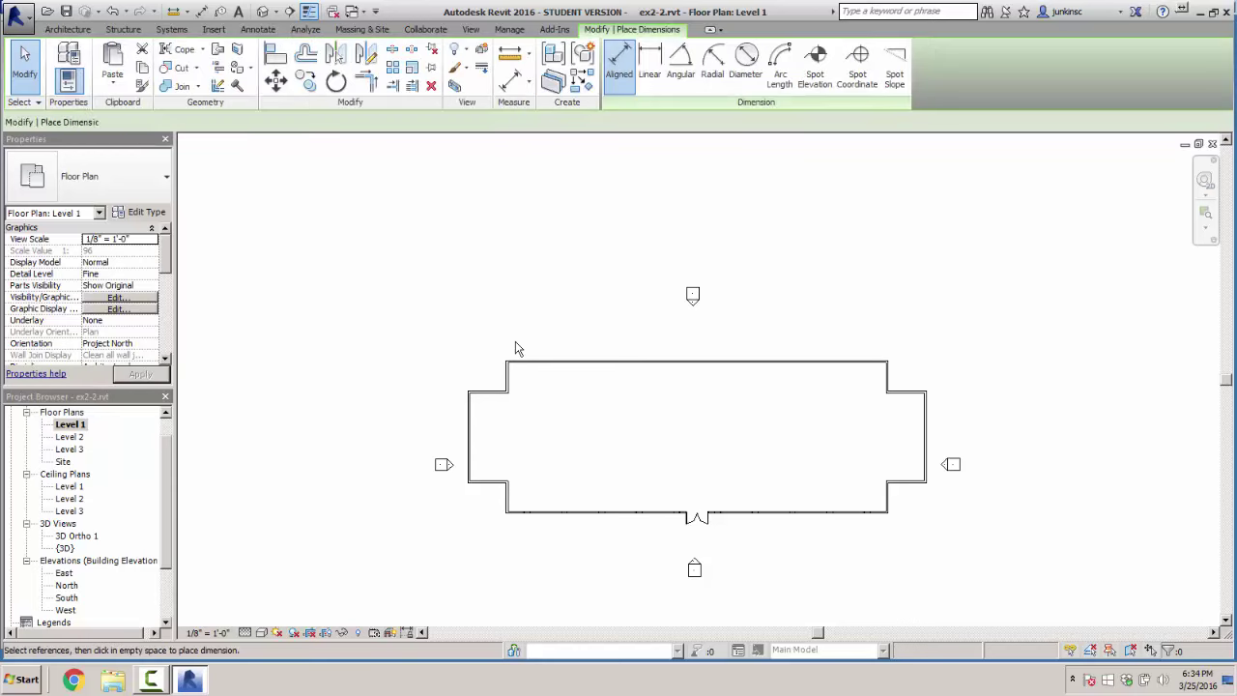
{"action": "scroll", "coordinate": [516, 348], "scroll_direction": "up", "scroll_amount": 1}
{"action": "scroll", "coordinate": [515, 348], "scroll_direction": "up", "scroll_amount": 2}
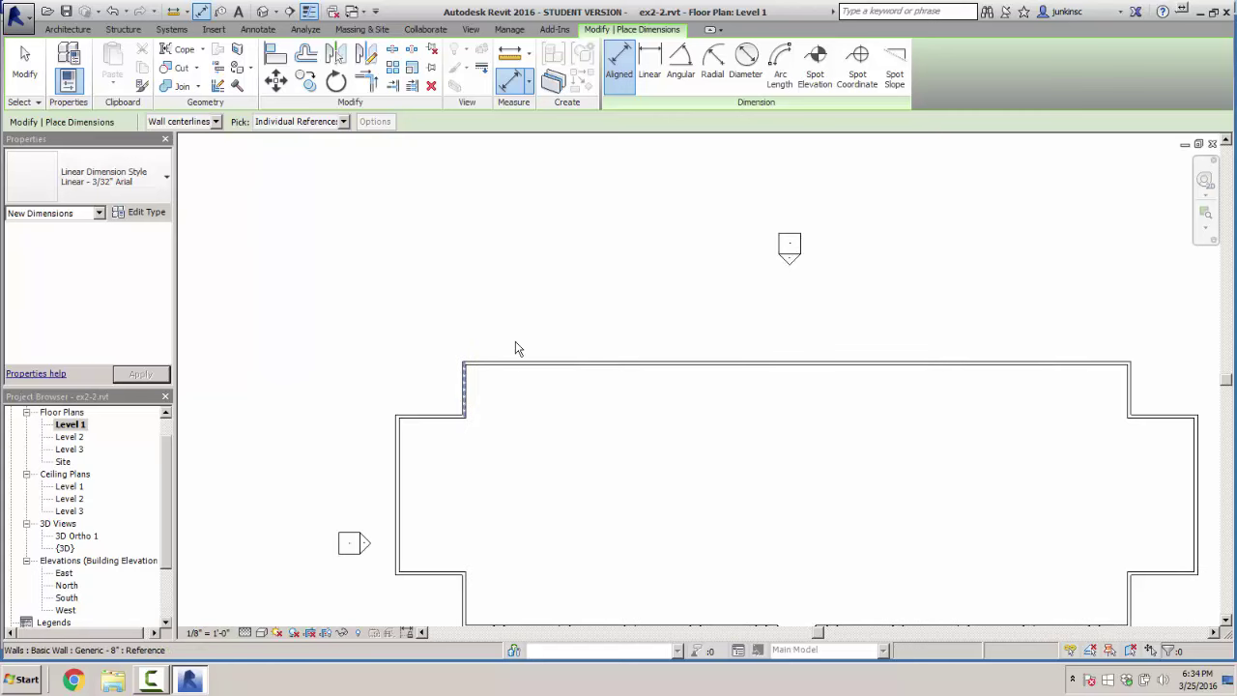
{"action": "key", "text": "alt+Down"}
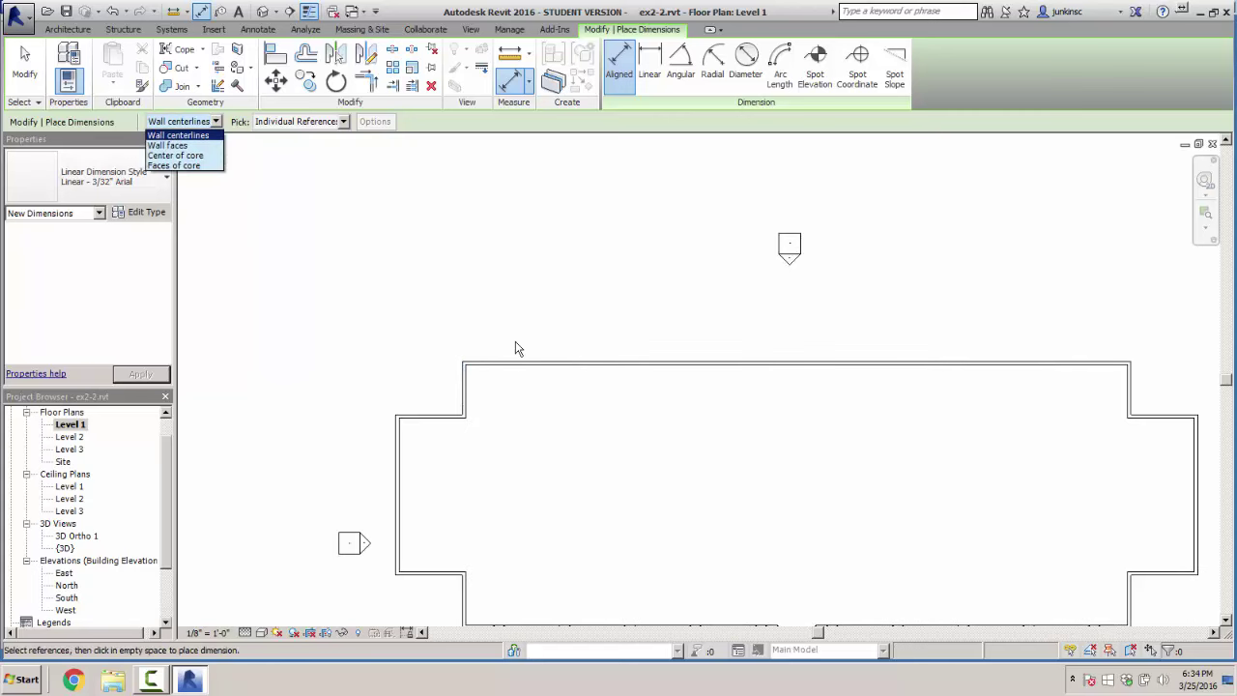
{"action": "key", "text": "Down"}
{"action": "key", "text": "Return"}
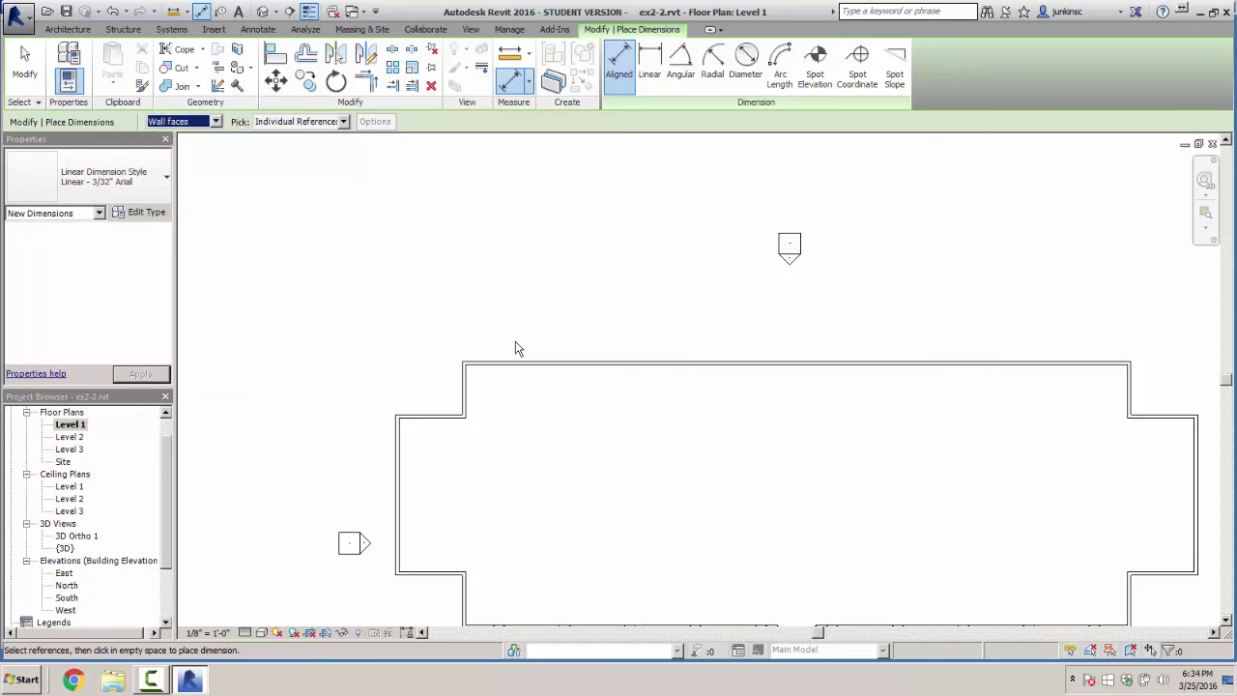
{"action": "left_click", "coordinate": [463, 397]}
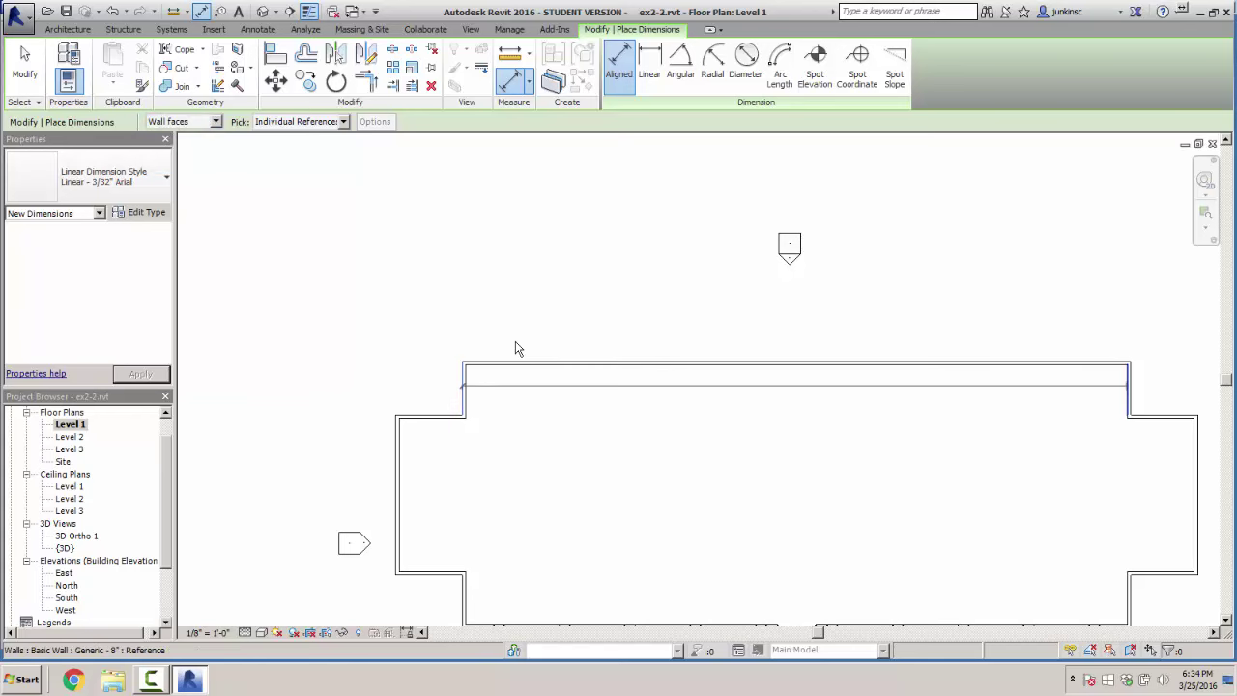
{"action": "left_click", "coordinate": [516, 348]}
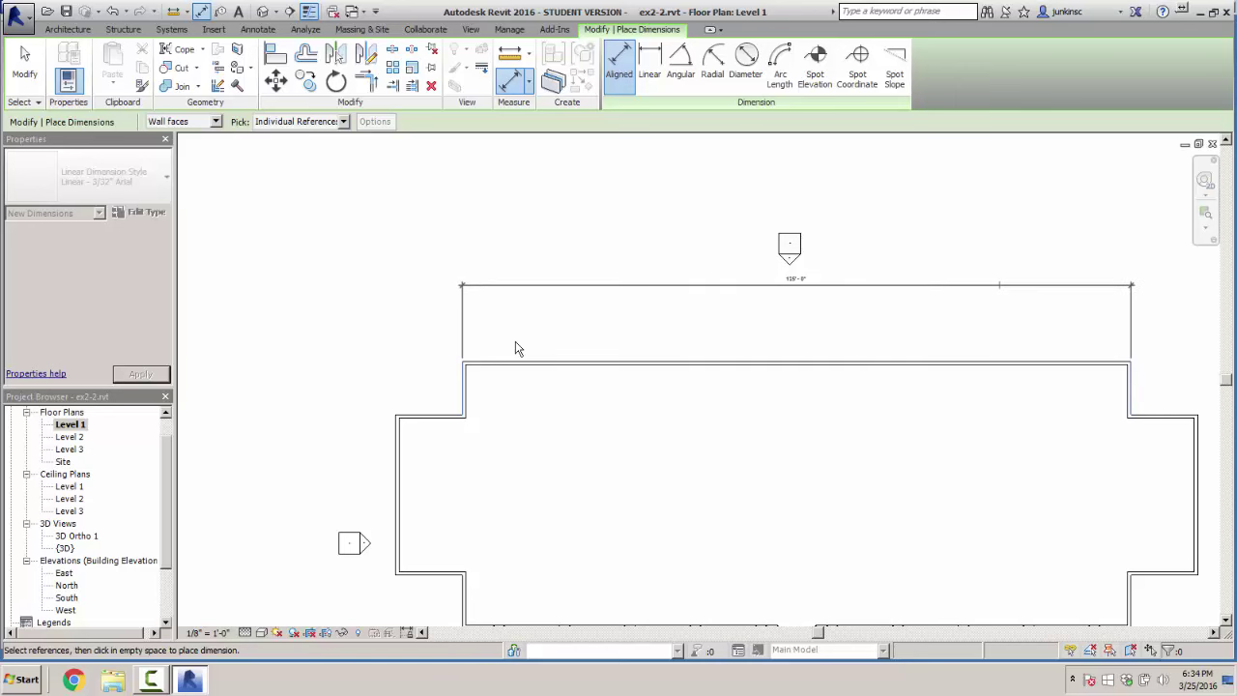
{"action": "left_click", "coordinate": [515, 348]}
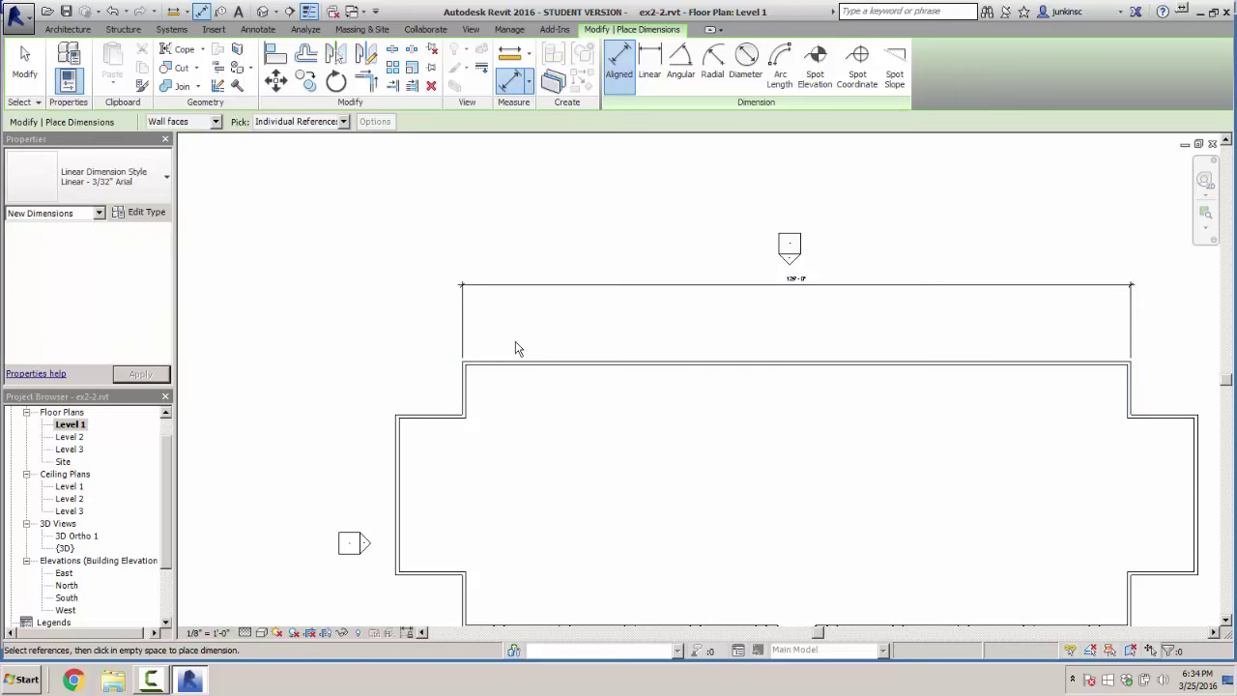
{"action": "scroll", "coordinate": [515, 347], "scroll_direction": "down", "scroll_amount": 1}
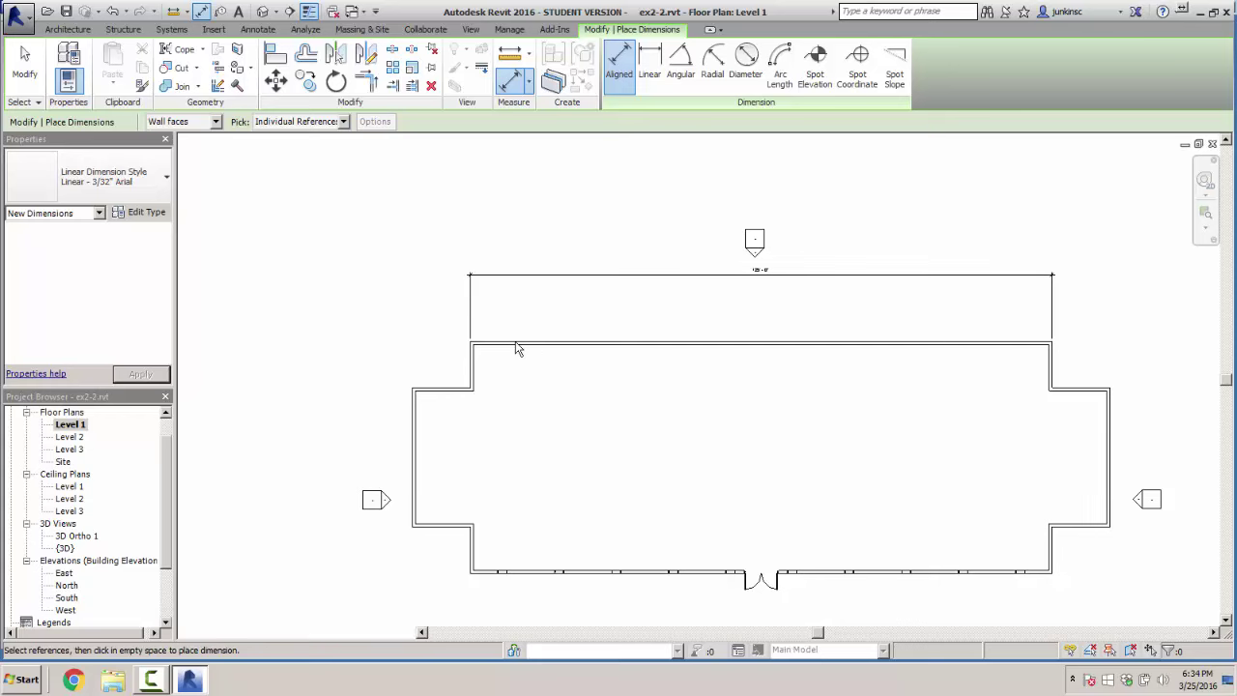
{"action": "key", "text": "Escape"}
{"action": "key", "text": "Escape"}
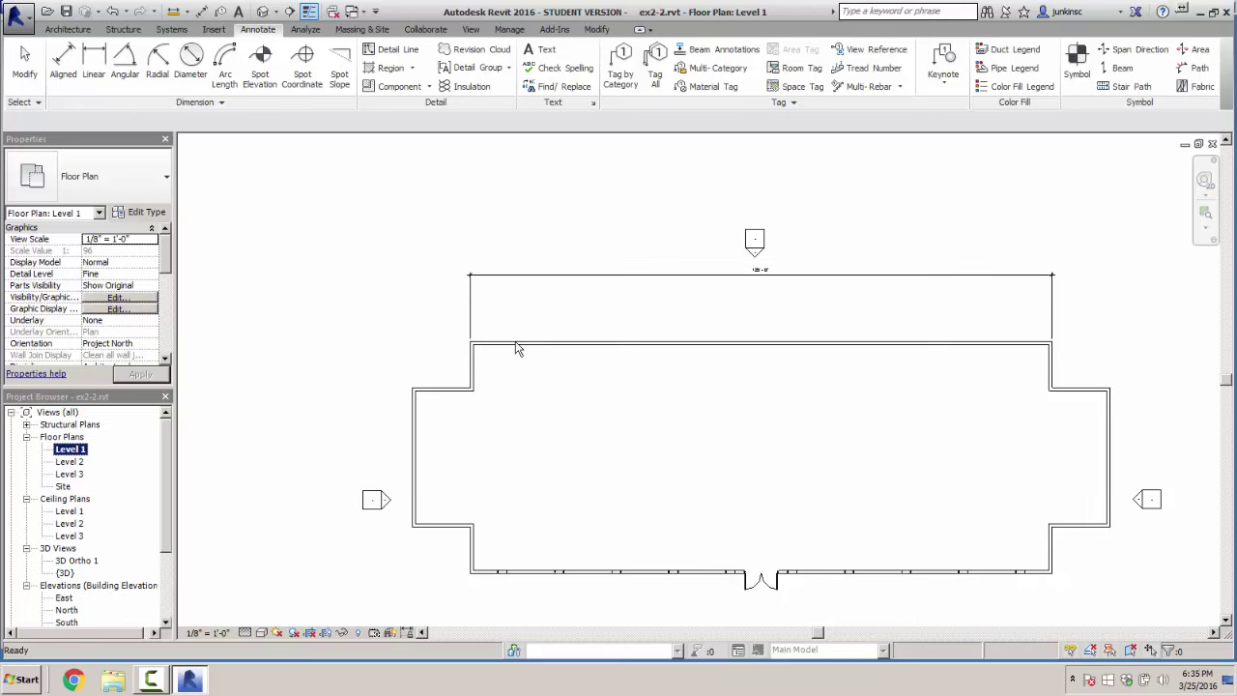
Create a new sheet with the D 22 x 34 Horizontal title block, loaded from the US Imperial library's Titleblocks folder
{"action": "scroll", "coordinate": [515, 342], "scroll_direction": "down", "scroll_amount": 1}
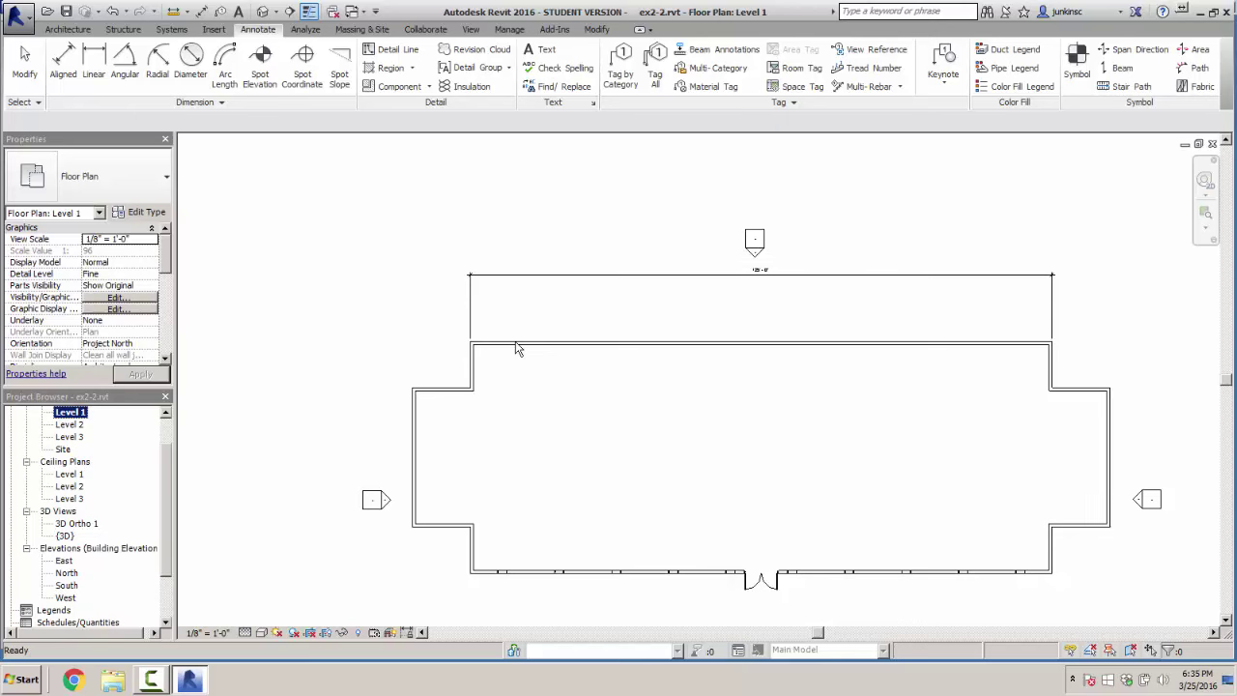
{"action": "scroll", "coordinate": [515, 343], "scroll_direction": "down", "scroll_amount": 2}
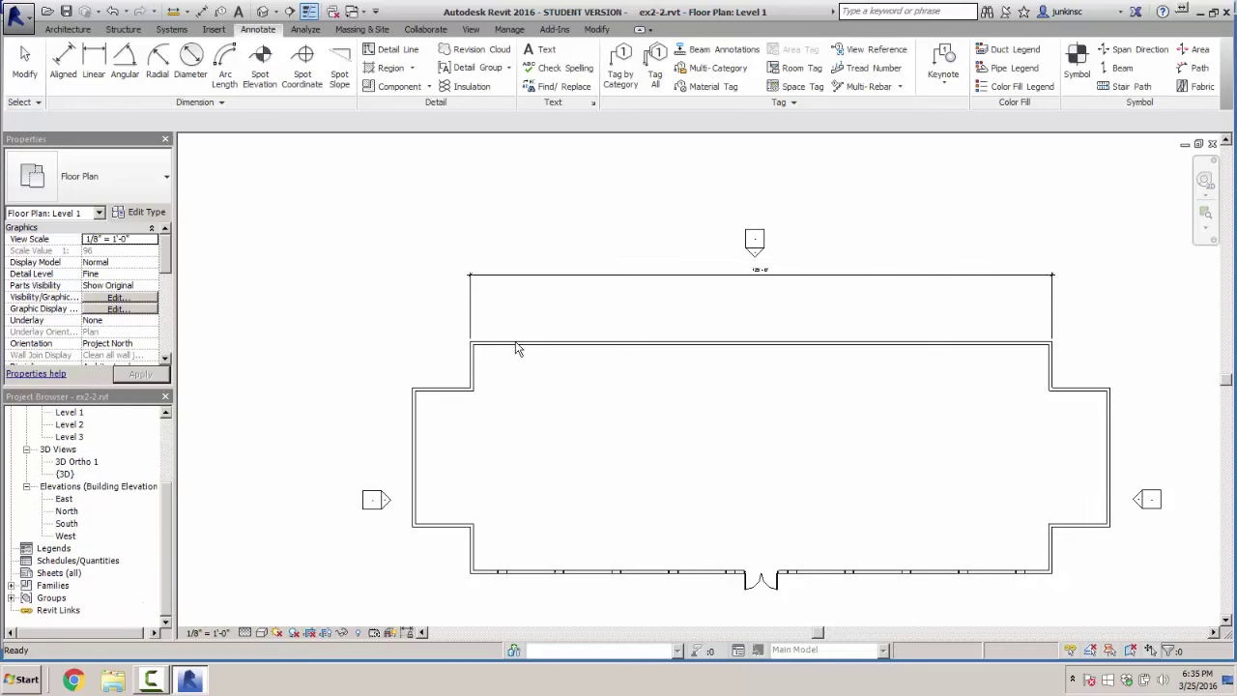
{"action": "left_click", "coordinate": [59, 572]}
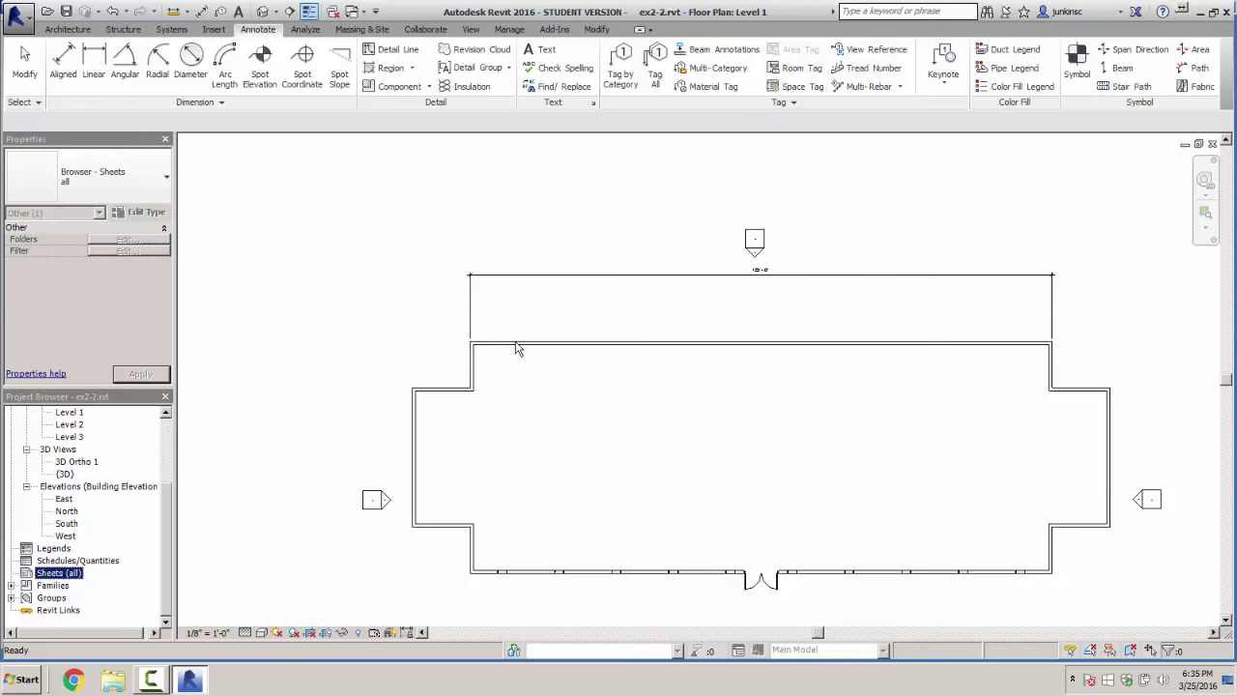
{"action": "right_click", "coordinate": [43, 574]}
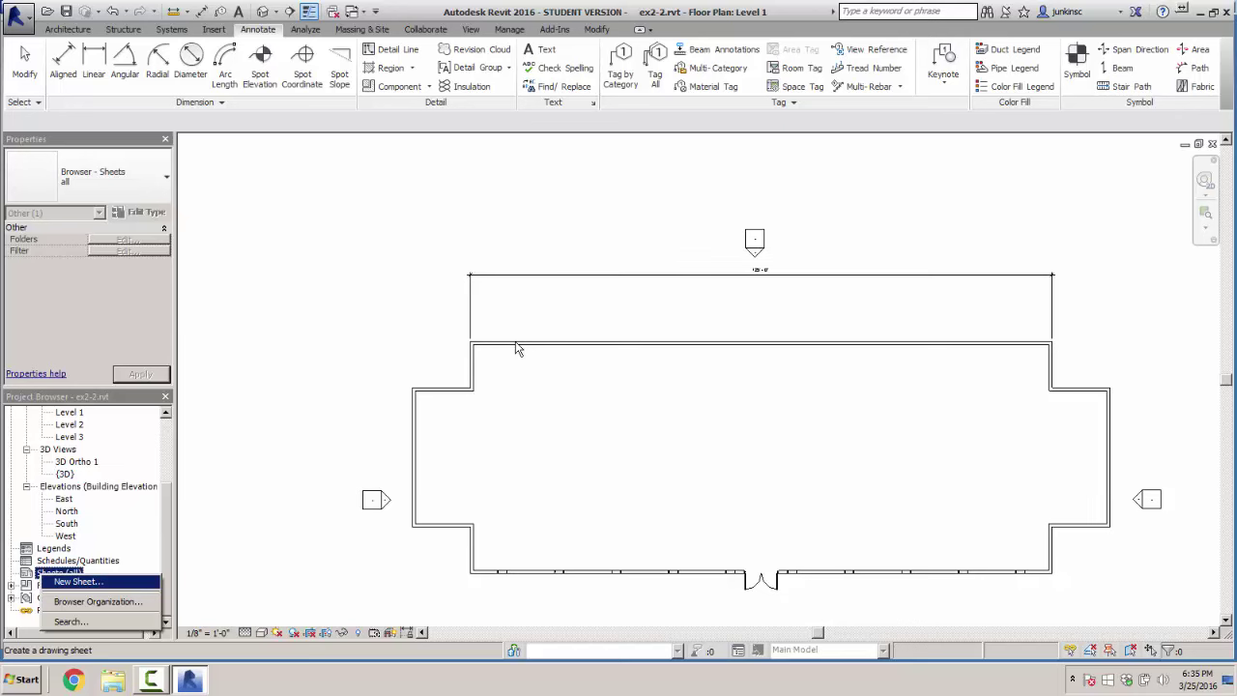
{"action": "key", "text": "Return"}
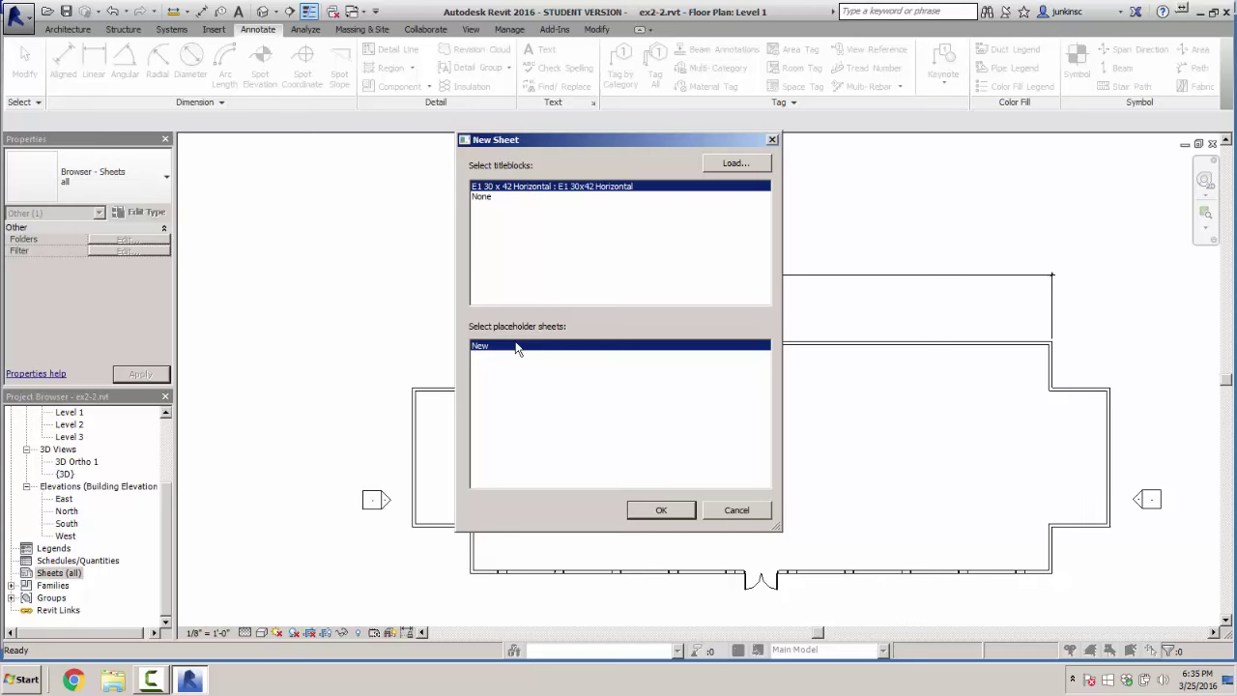
{"action": "key", "text": "alt+l"}
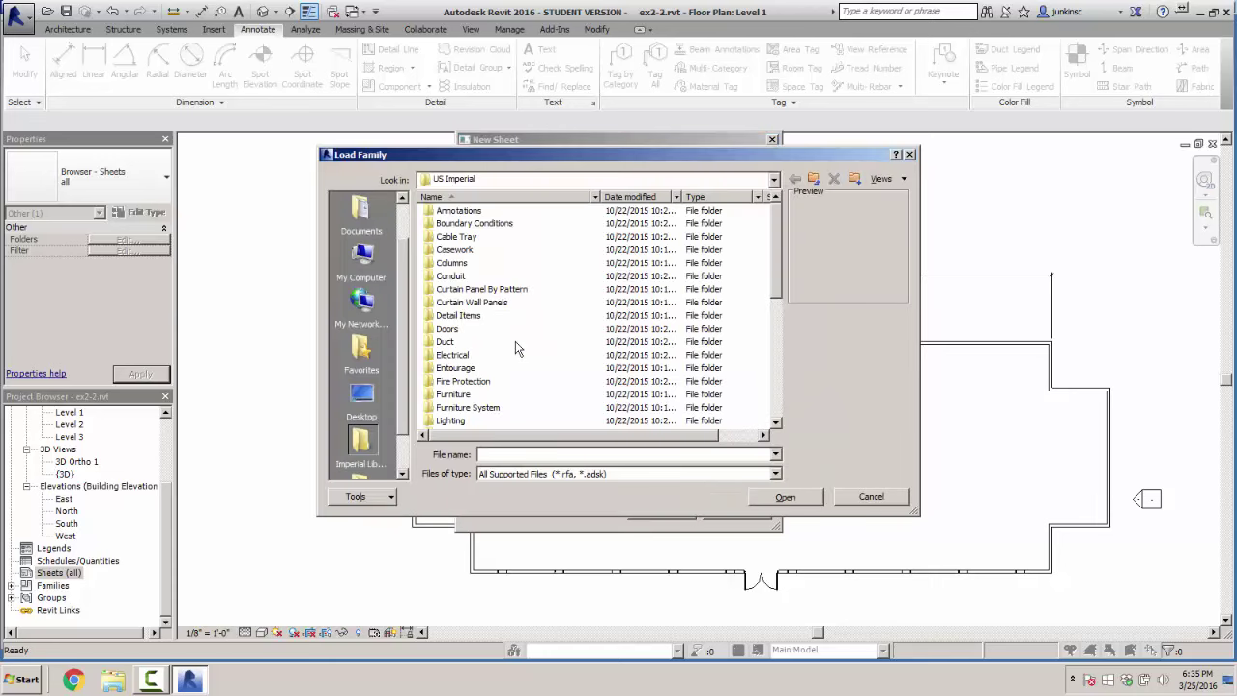
{"action": "scroll", "coordinate": [517, 348], "scroll_direction": "down", "scroll_amount": 6}
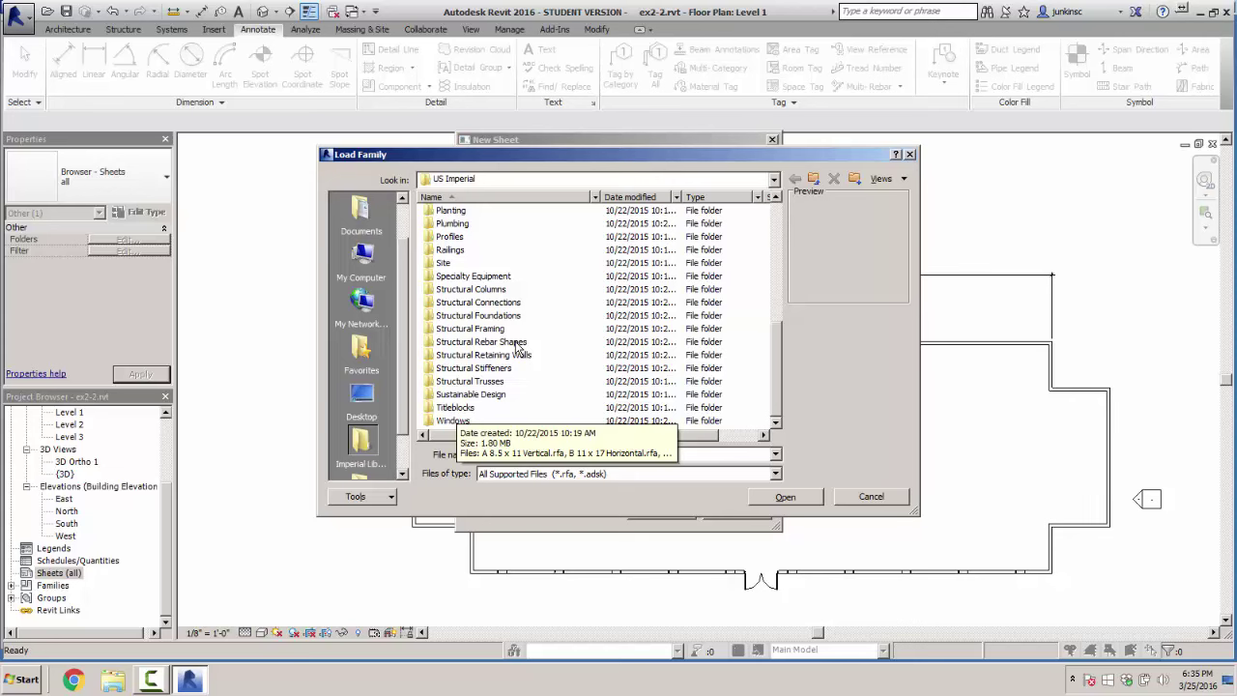
{"action": "key", "text": "t"}
{"action": "key", "text": "Return"}
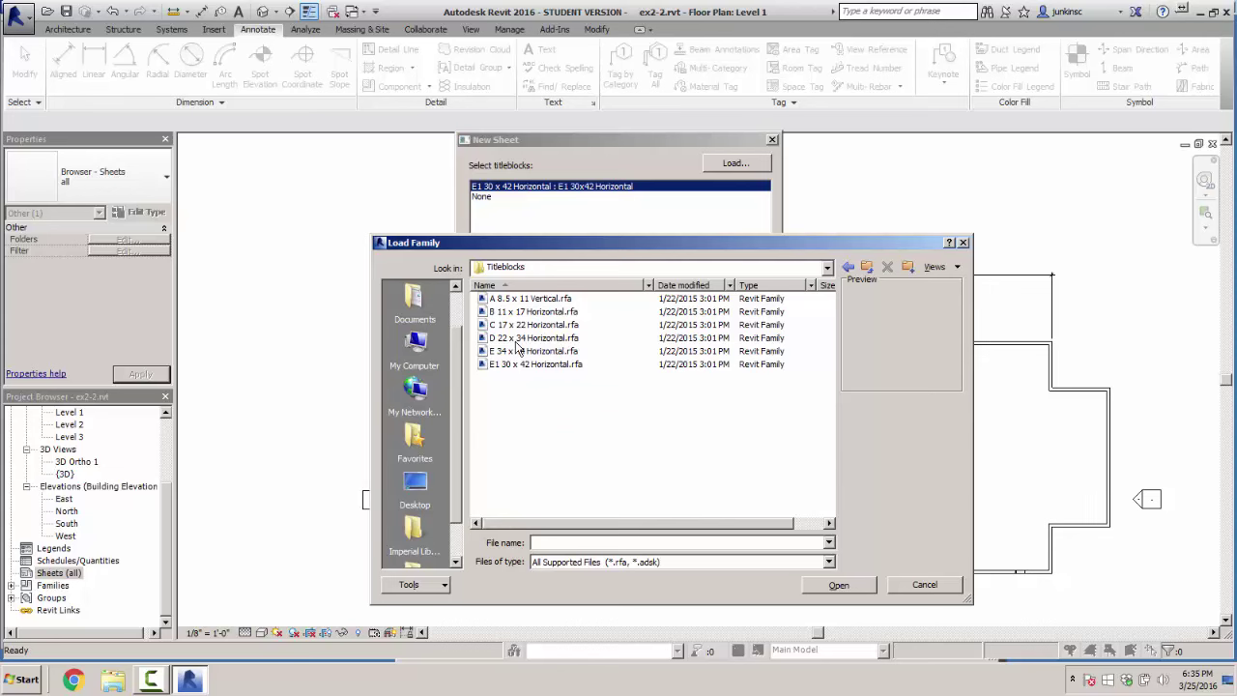
{"action": "left_click", "coordinate": [518, 341]}
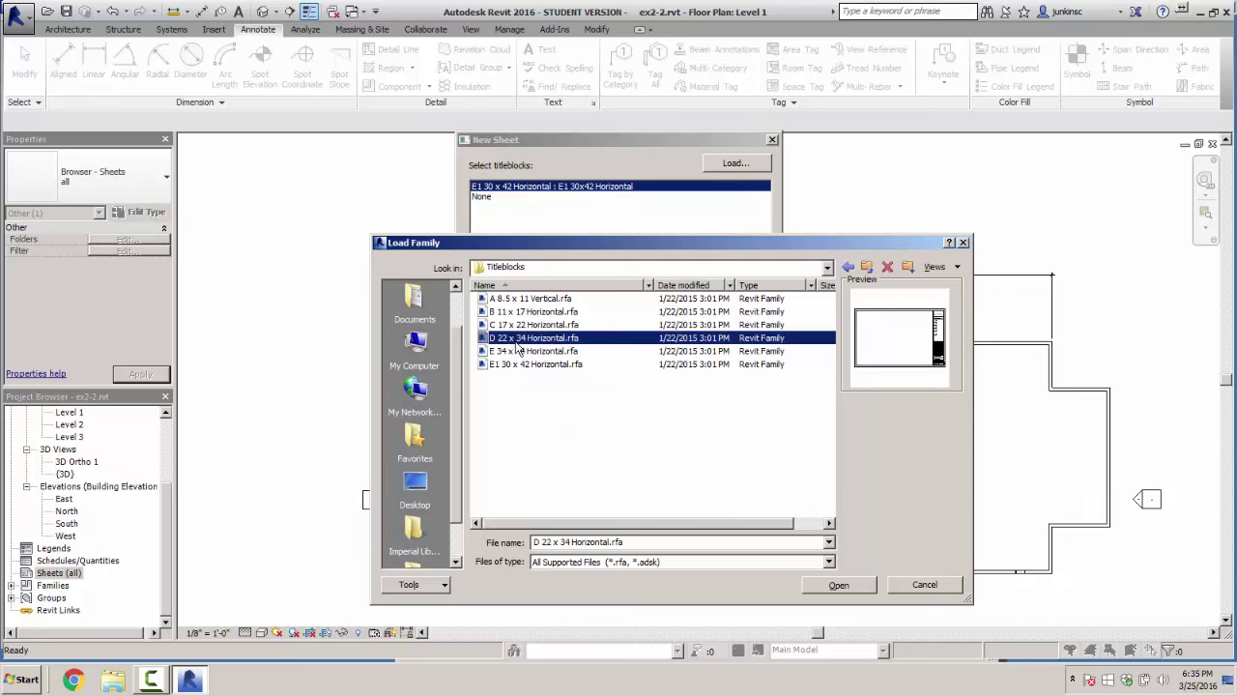
{"action": "double_click", "coordinate": [517, 344]}
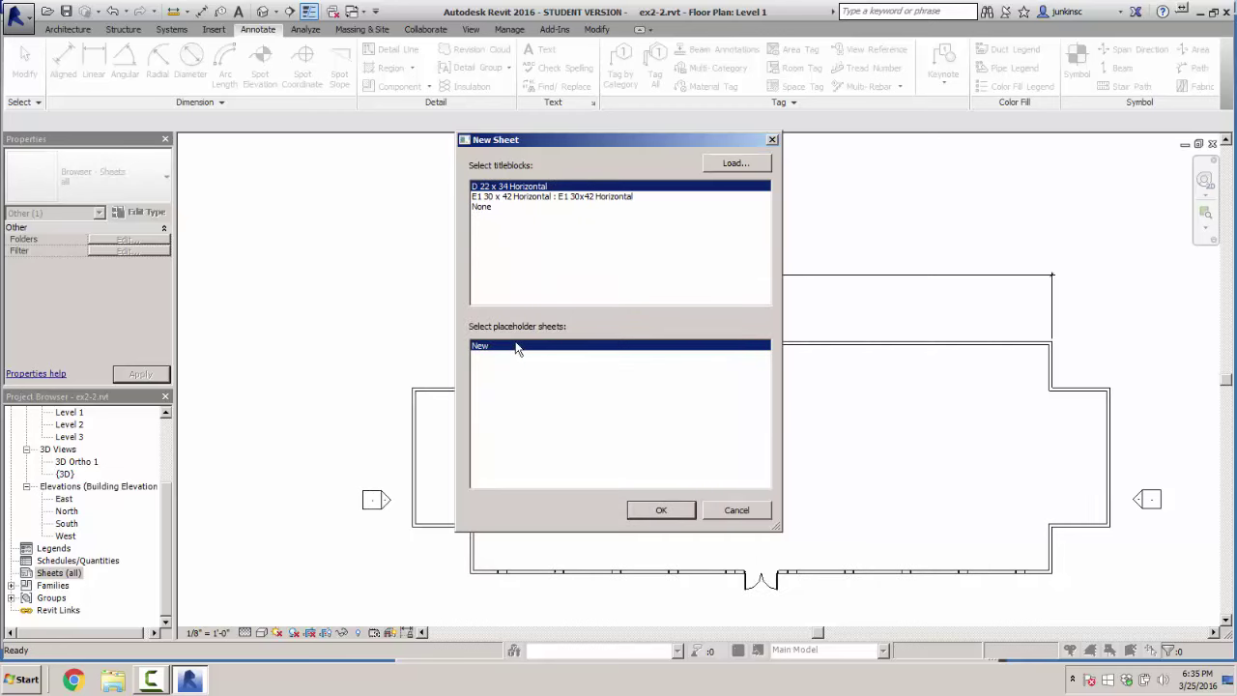
{"action": "key", "text": "Return"}
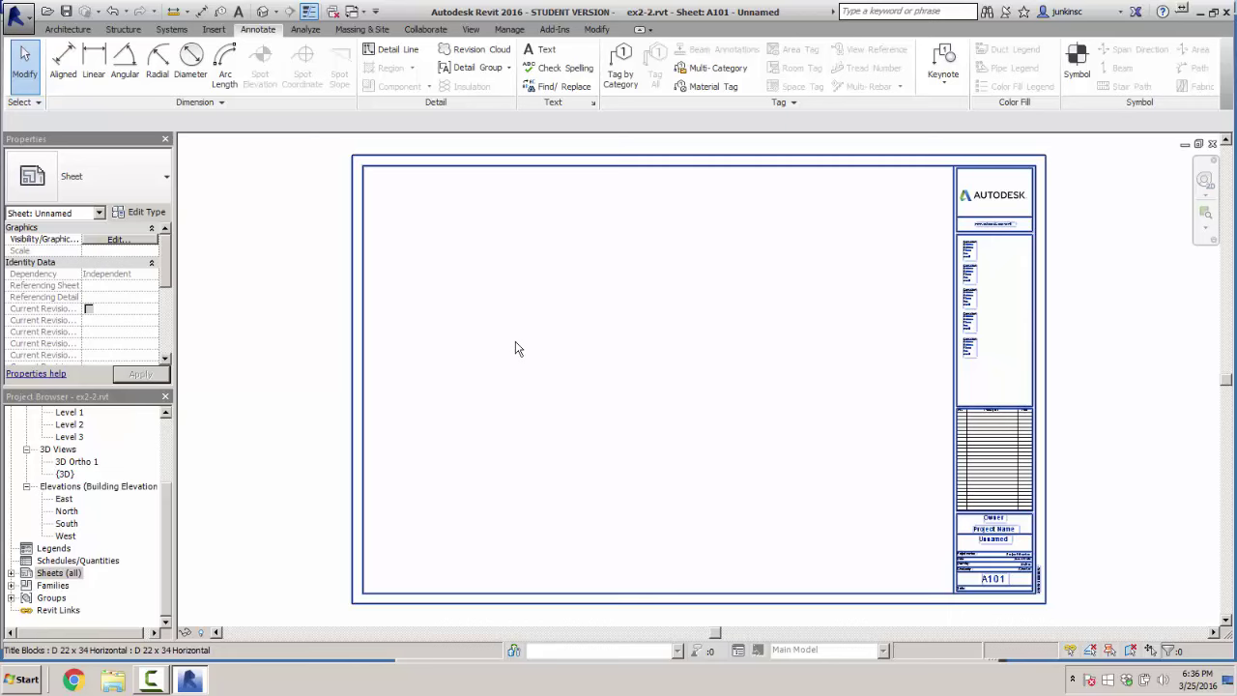
Open the sheet's title block family for editing and delete its Autodesk logo image and the web address text below it
{"action": "double_click", "coordinate": [515, 348]}
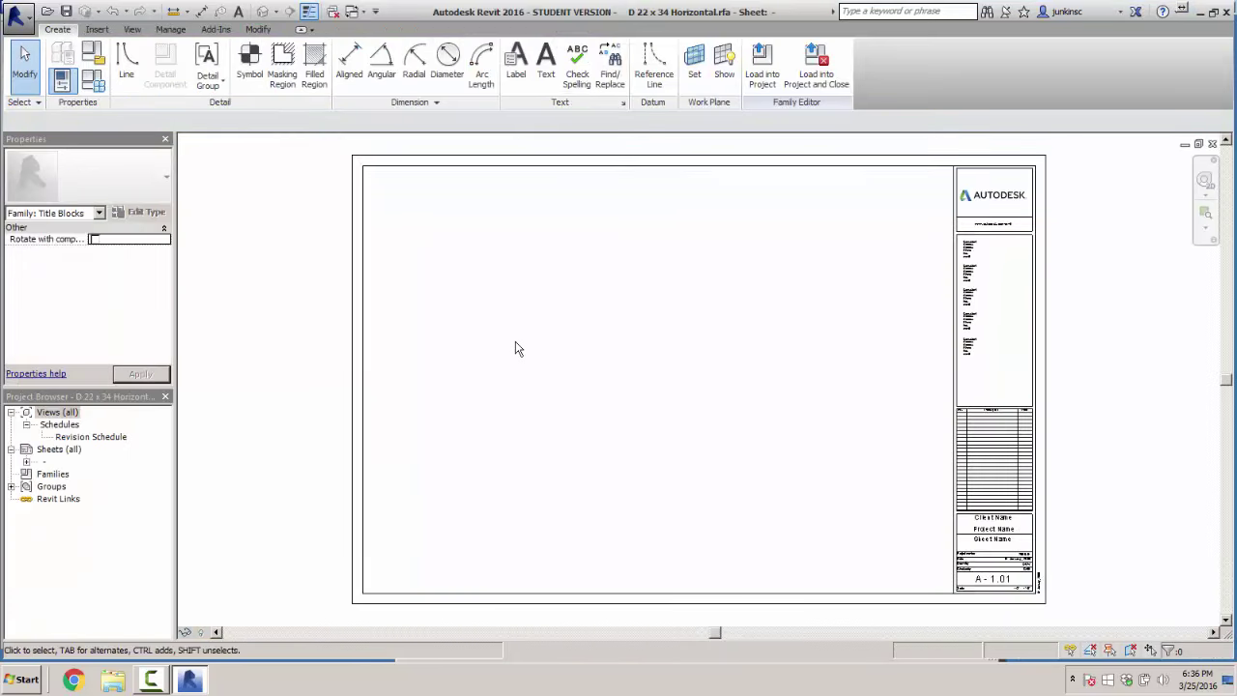
{"action": "left_click", "coordinate": [987, 194]}
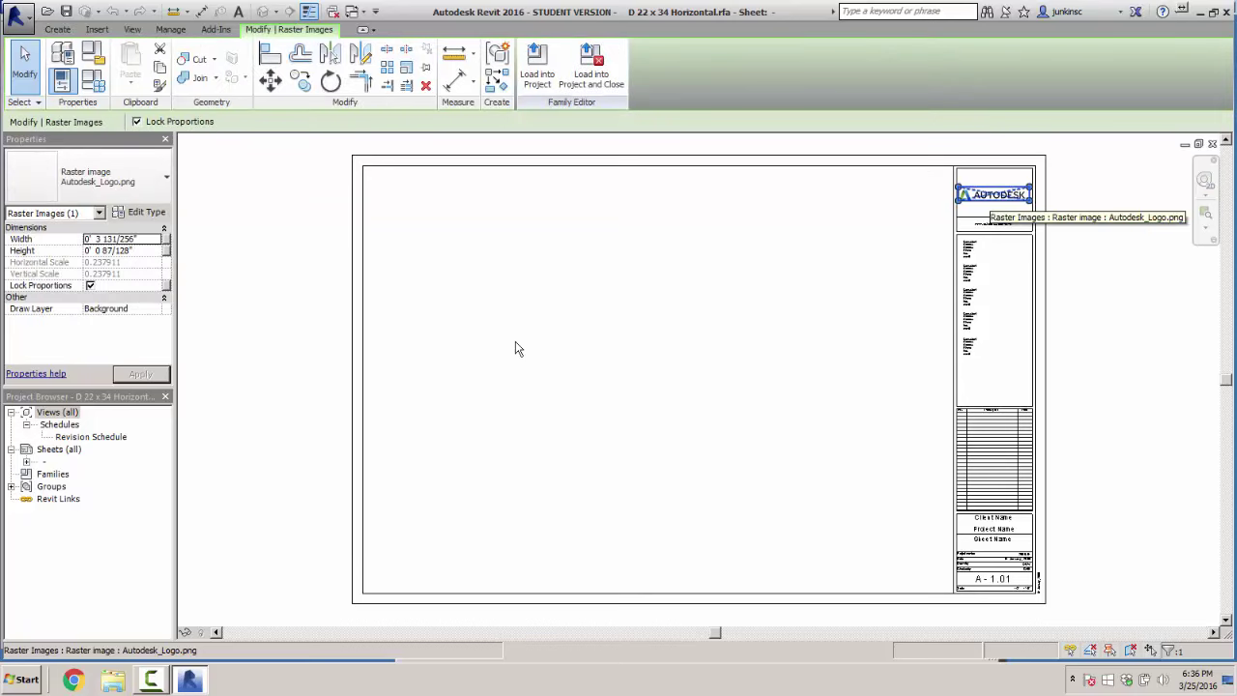
{"action": "key", "text": "Delete"}
{"action": "scroll", "coordinate": [1008, 204], "scroll_direction": "up", "scroll_amount": 3}
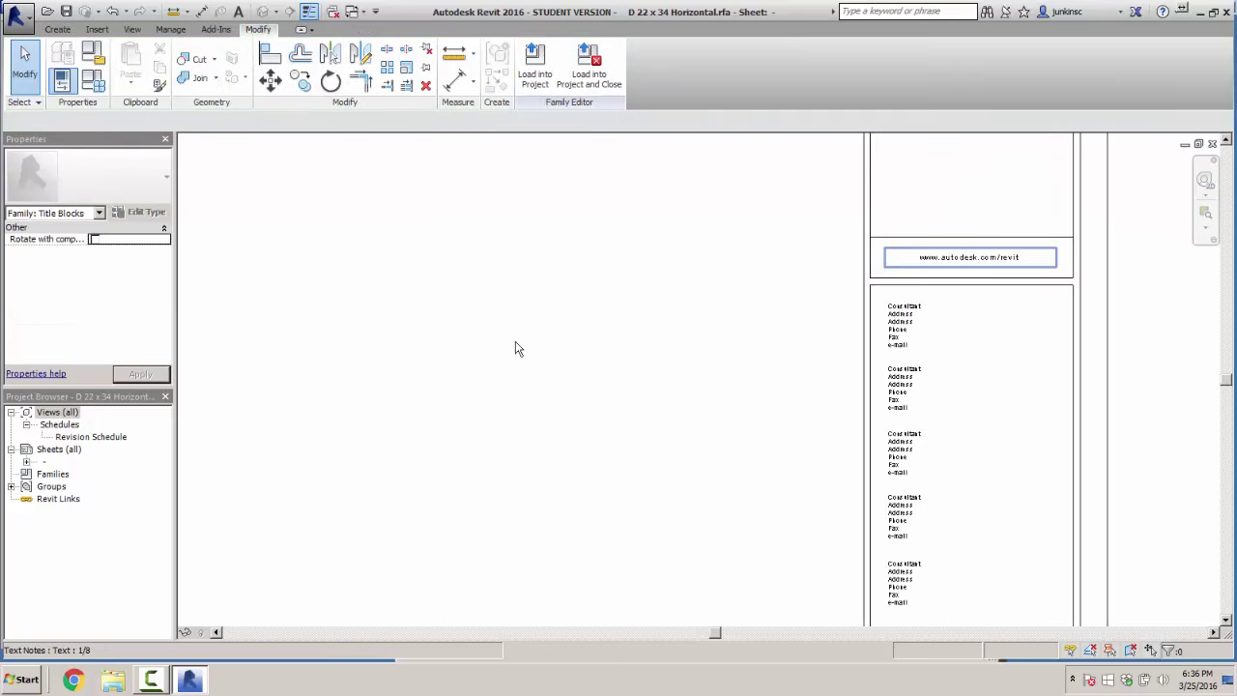
{"action": "left_click", "coordinate": [970, 257]}
{"action": "key", "text": "Delete"}
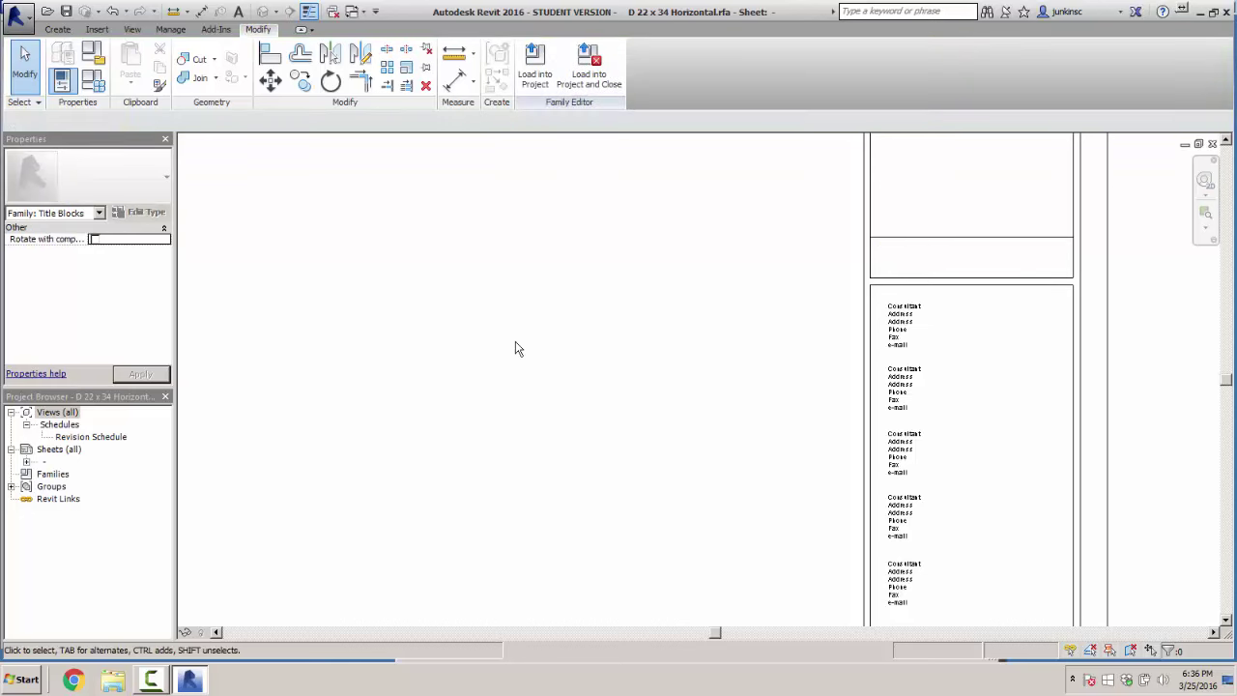
Examine the title block's revision table and its client, project and sheet name fields, and the overall border layout
{"action": "scroll", "coordinate": [942, 271], "scroll_direction": "down", "scroll_amount": 2}
{"action": "middle_click_drag", "start_coordinate": [1022, 454], "coordinate": [986, 264]}
{"action": "middle_click_drag", "start_coordinate": [987, 406], "coordinate": [987, 249]}
{"action": "scroll", "coordinate": [976, 403], "scroll_direction": "up", "scroll_amount": 3}
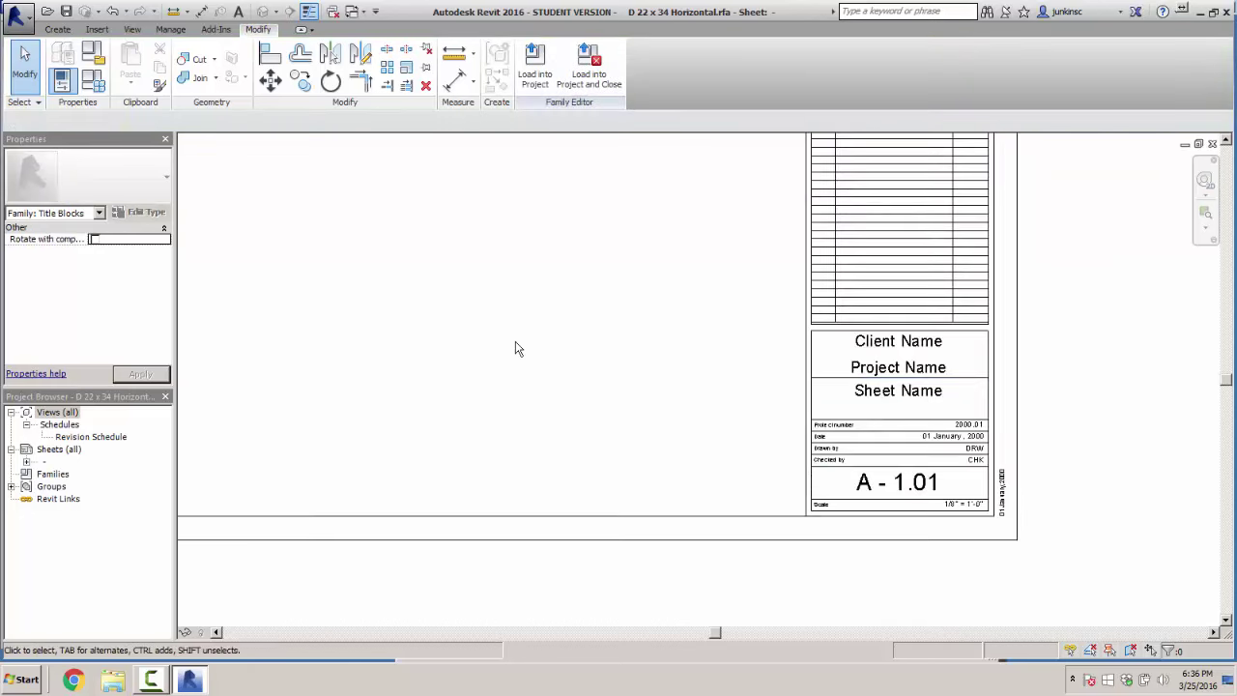
{"action": "scroll", "coordinate": [734, 386], "scroll_direction": "down", "scroll_amount": 2}
{"action": "scroll", "coordinate": [649, 304], "scroll_direction": "down", "scroll_amount": 3}
{"action": "mouse_move", "coordinate": [541, 241]}
{"action": "middle_mouse_down"}
{"action": "mouse_move", "coordinate": [735, 344]}
{"action": "mouse_move", "coordinate": [925, 419]}
{"action": "mouse_move", "coordinate": [769, 418]}
{"action": "middle_mouse_up"}
{"action": "scroll", "coordinate": [866, 382], "scroll_direction": "down", "scroll_amount": 2}
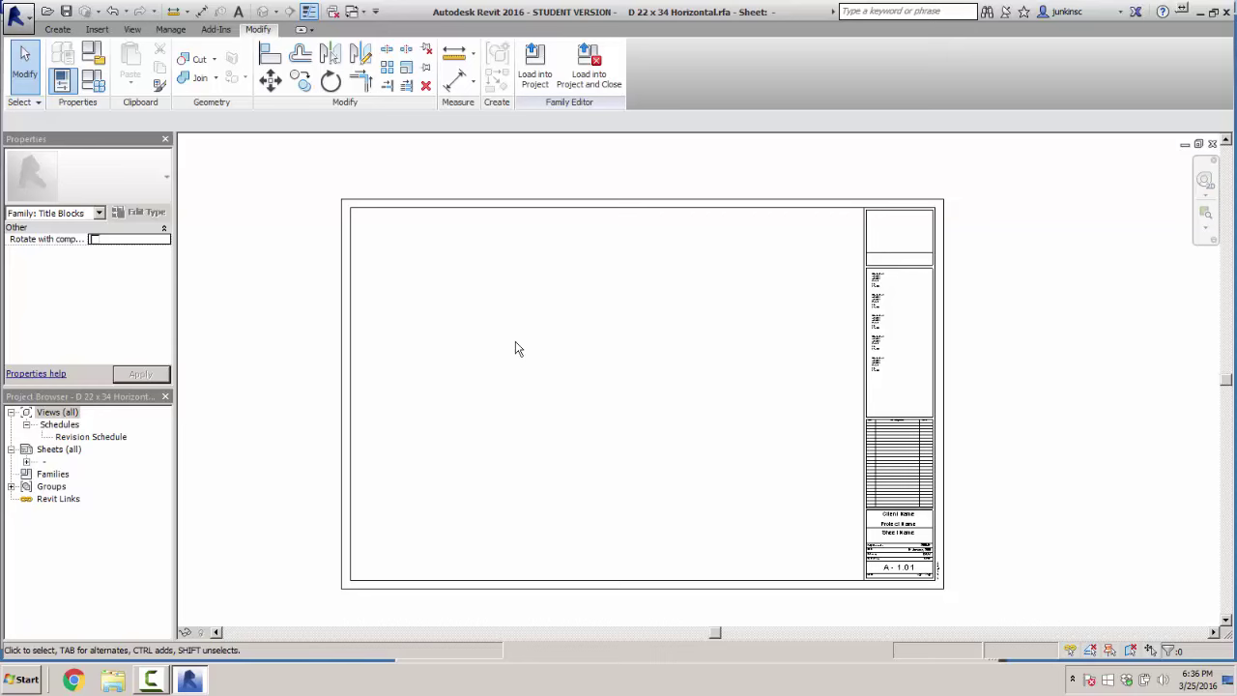
Save the title block family as "D 22 x 34 Horizontal cie101.rfa" in the REVIT FILES folder inside CIE101 HOME on the Desktop
{"action": "left_click", "coordinate": [18, 18]}
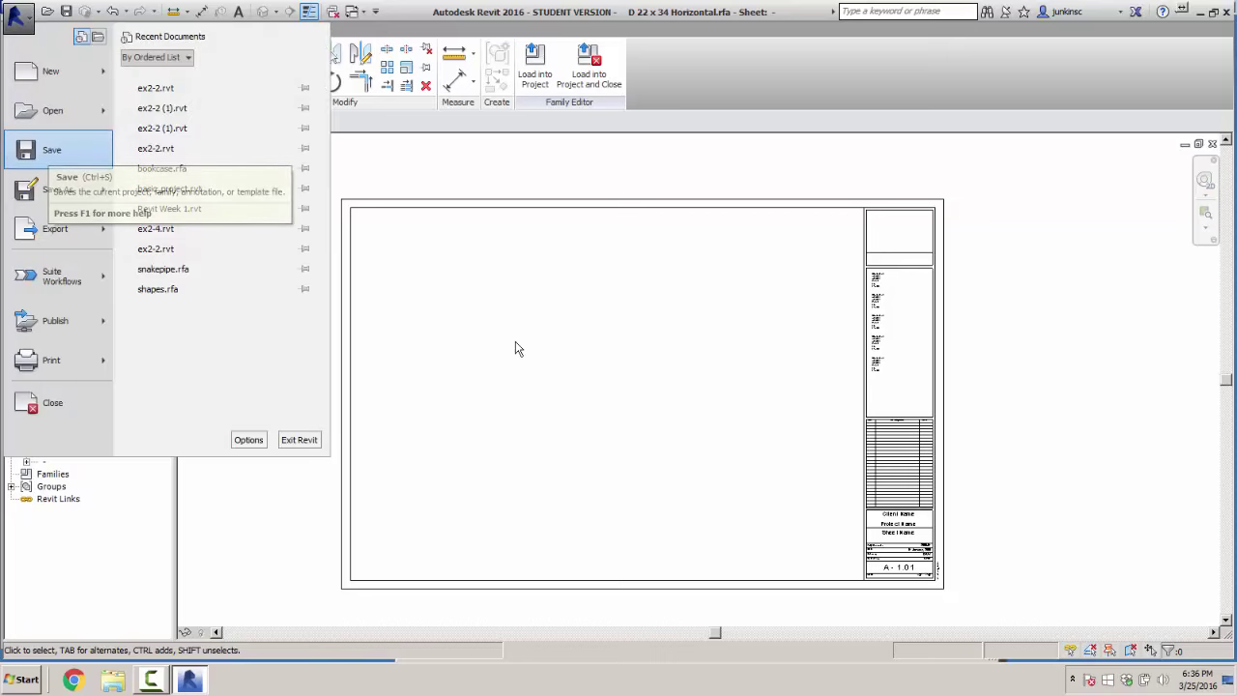
{"action": "left_click", "coordinate": [51, 150]}
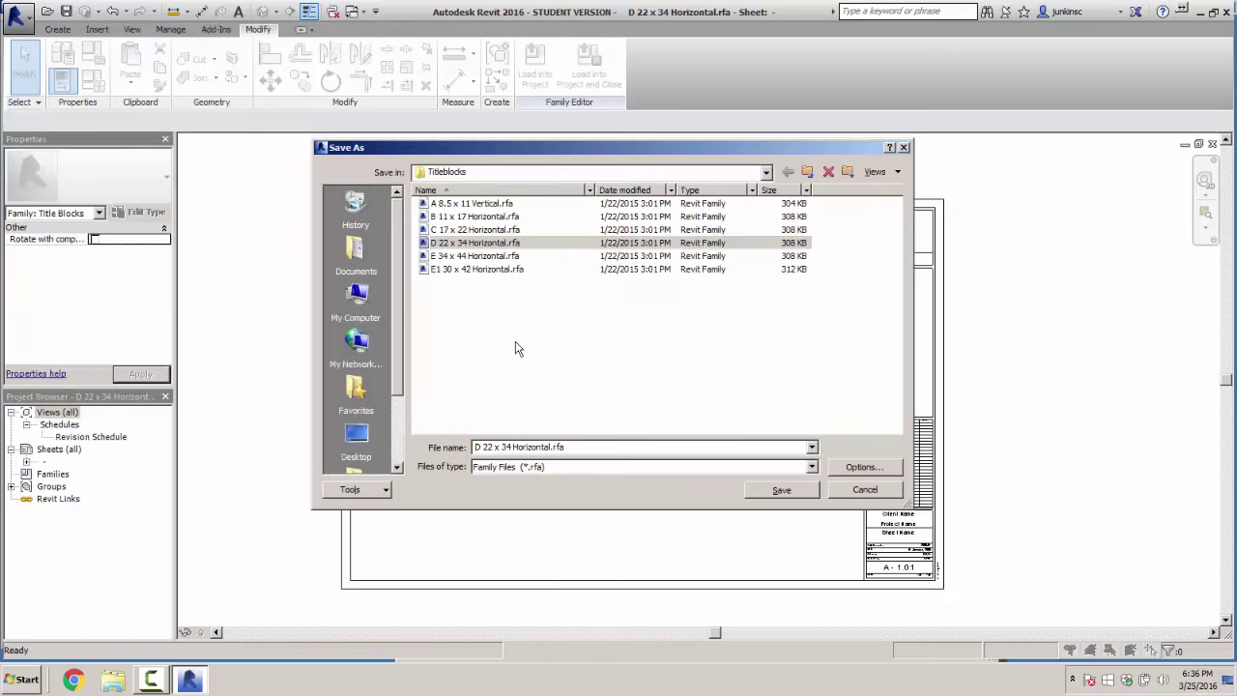
{"action": "left_click", "coordinate": [765, 172]}
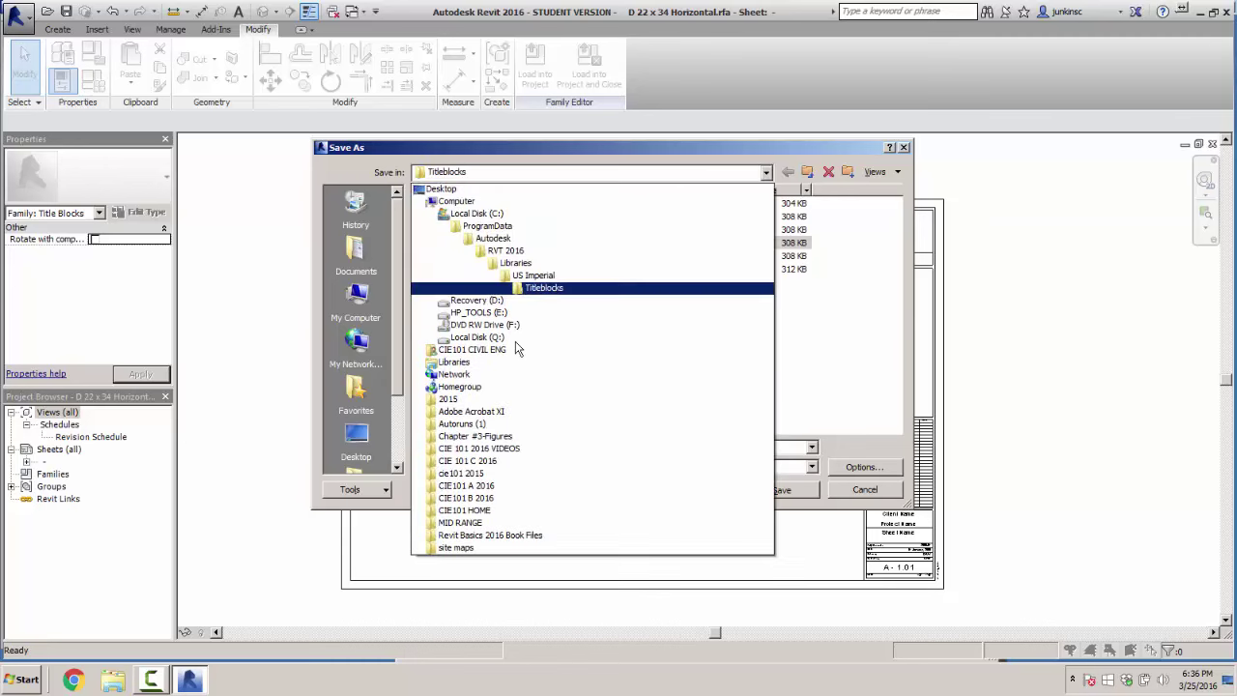
{"action": "key", "text": "Up"}
{"action": "key", "text": "Return"}
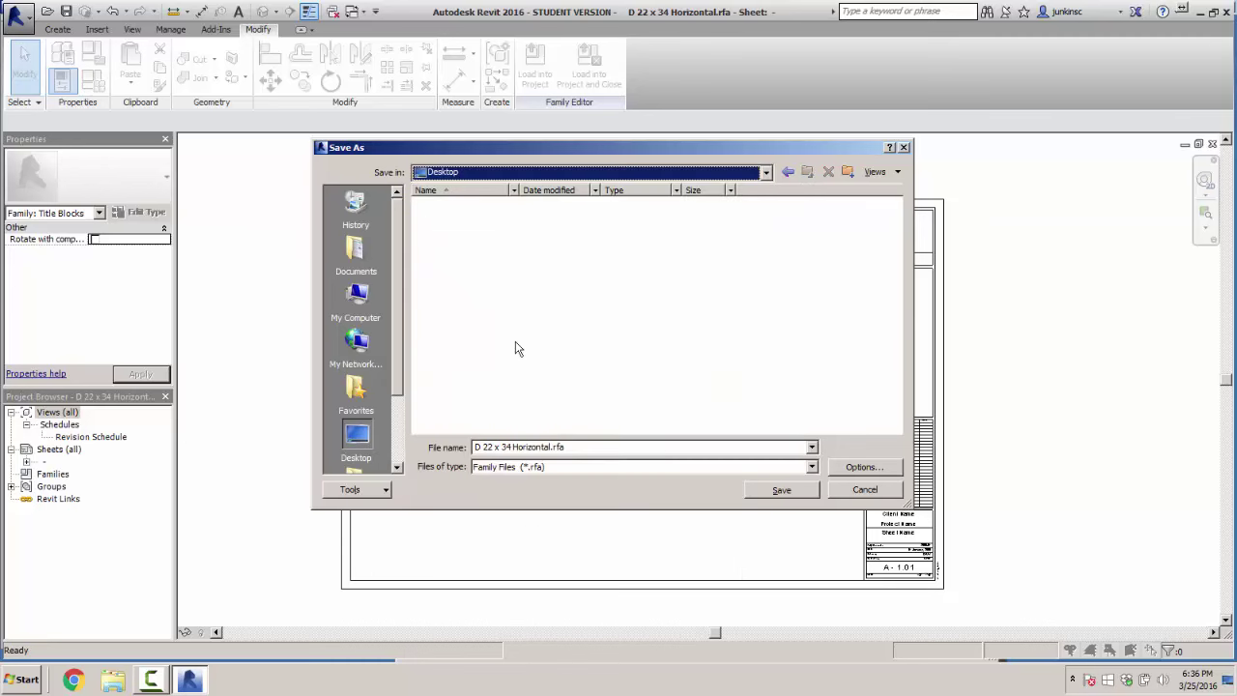
{"action": "double_click", "coordinate": [456, 387]}
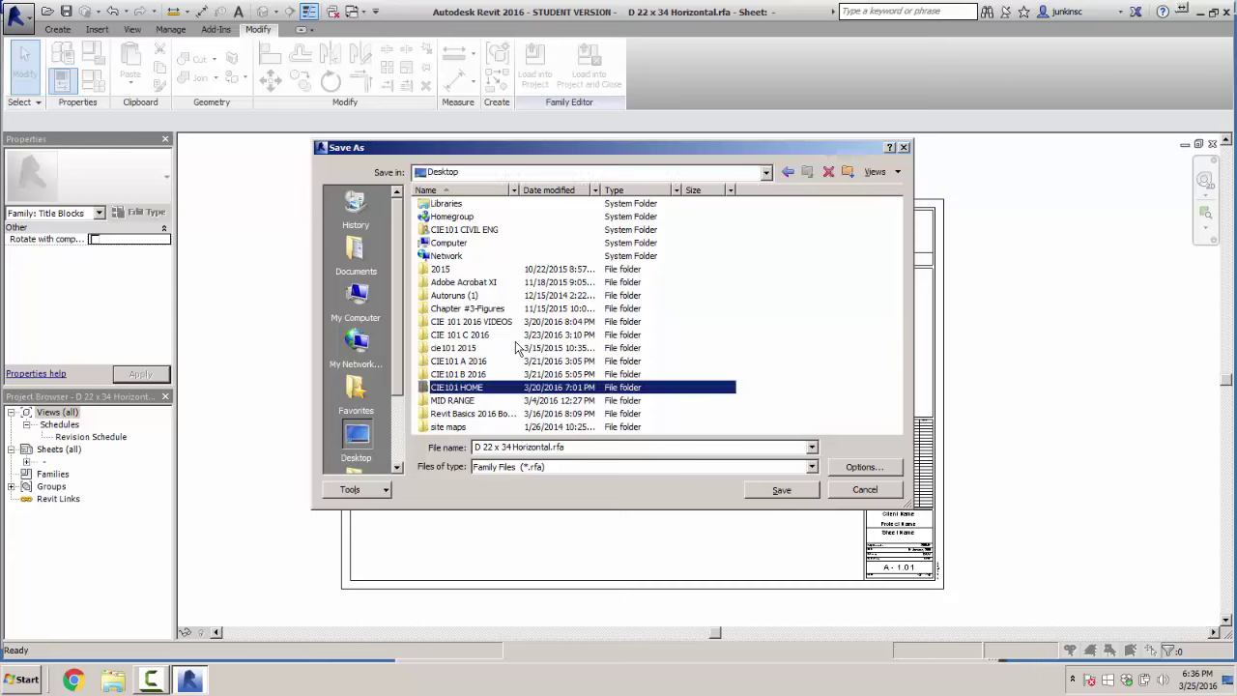
{"action": "double_click", "coordinate": [453, 255]}
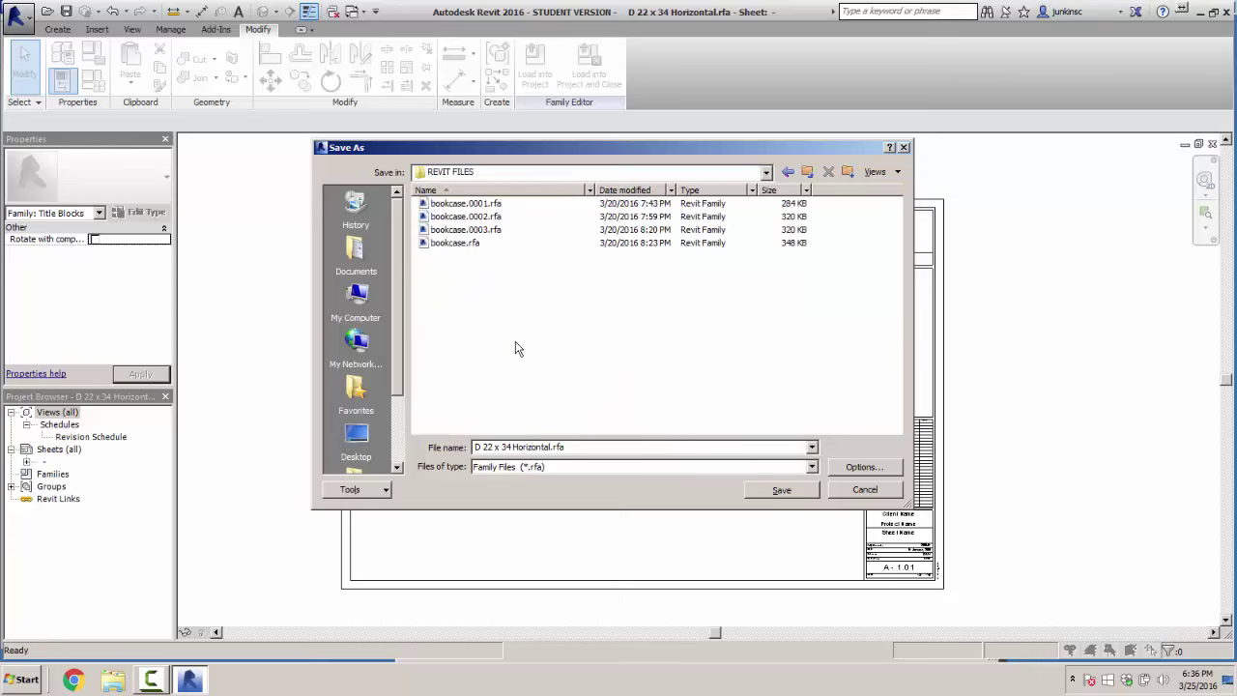
{"action": "key", "text": "Tab"}
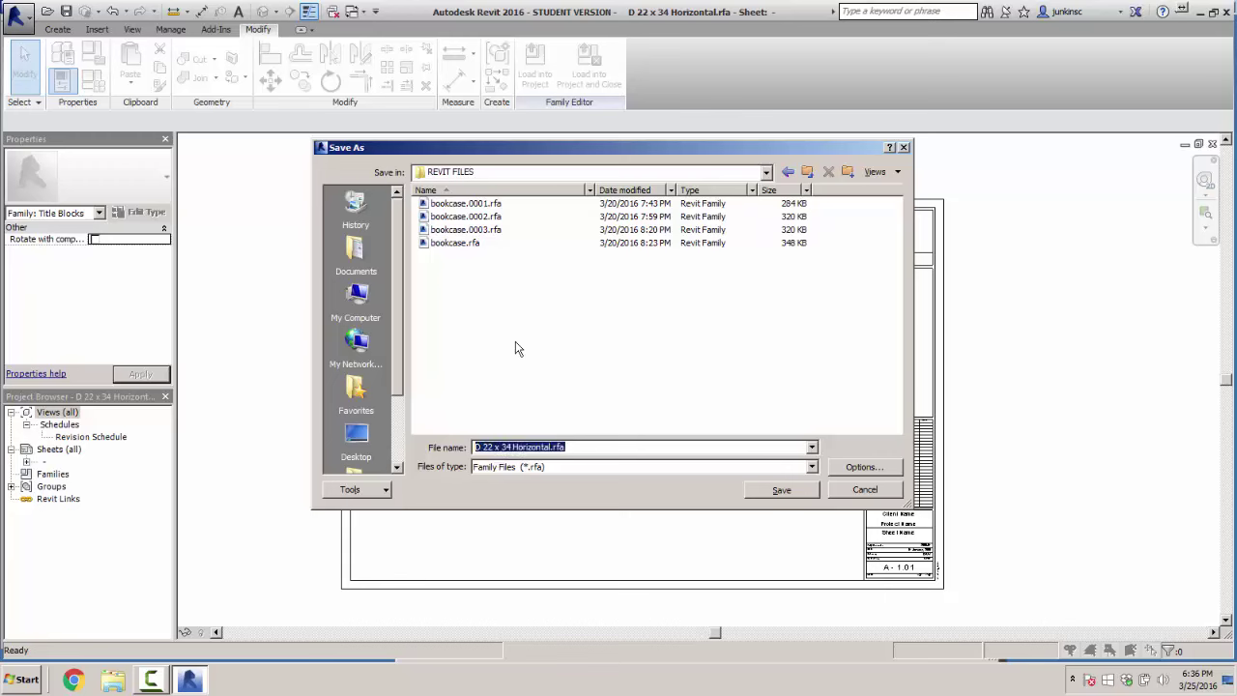
{"action": "left_click", "coordinate": [550, 447]}
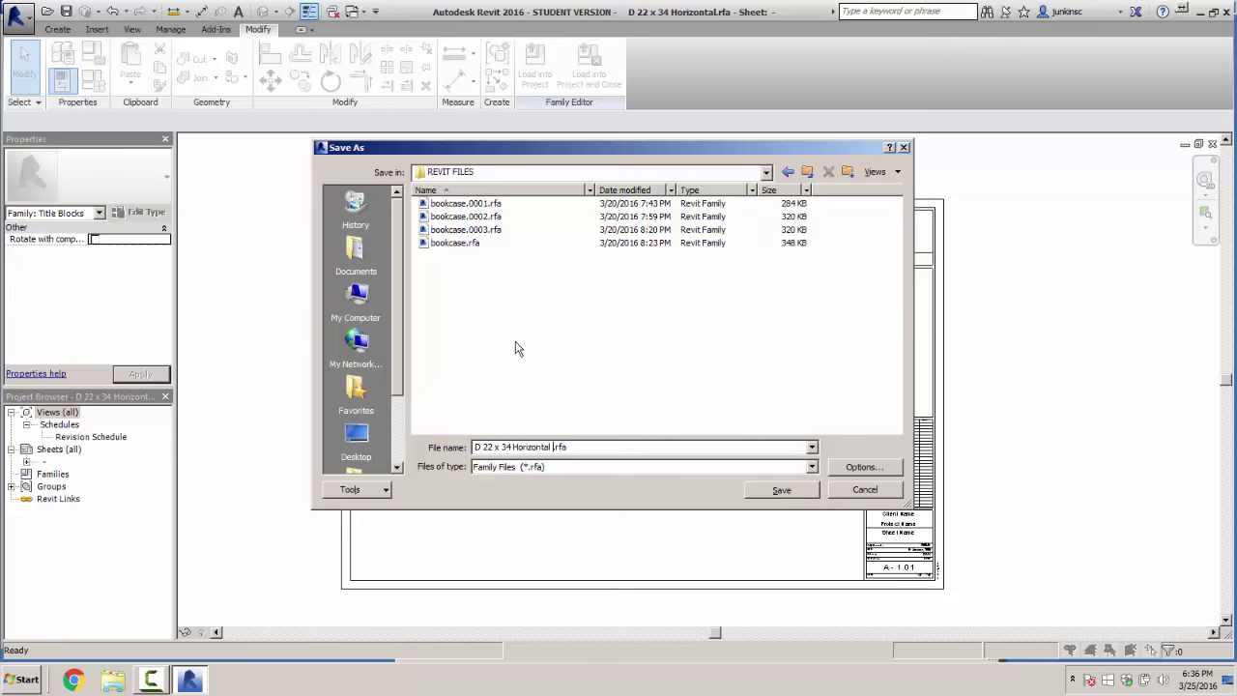
{"action": "type", "text": "cie101"}
{"action": "key", "text": "Return"}
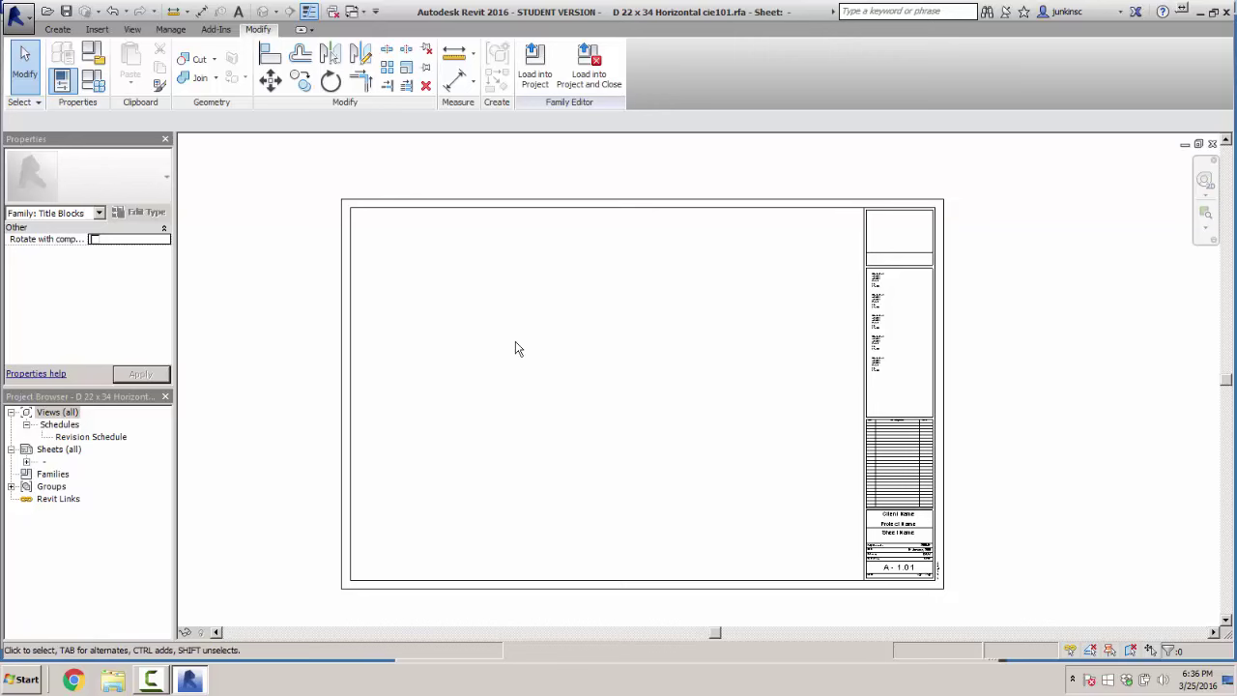
Replace the sample value of the title block's Drawn By label with the drafter's name
{"action": "scroll", "coordinate": [516, 348], "scroll_direction": "up", "scroll_amount": 2}
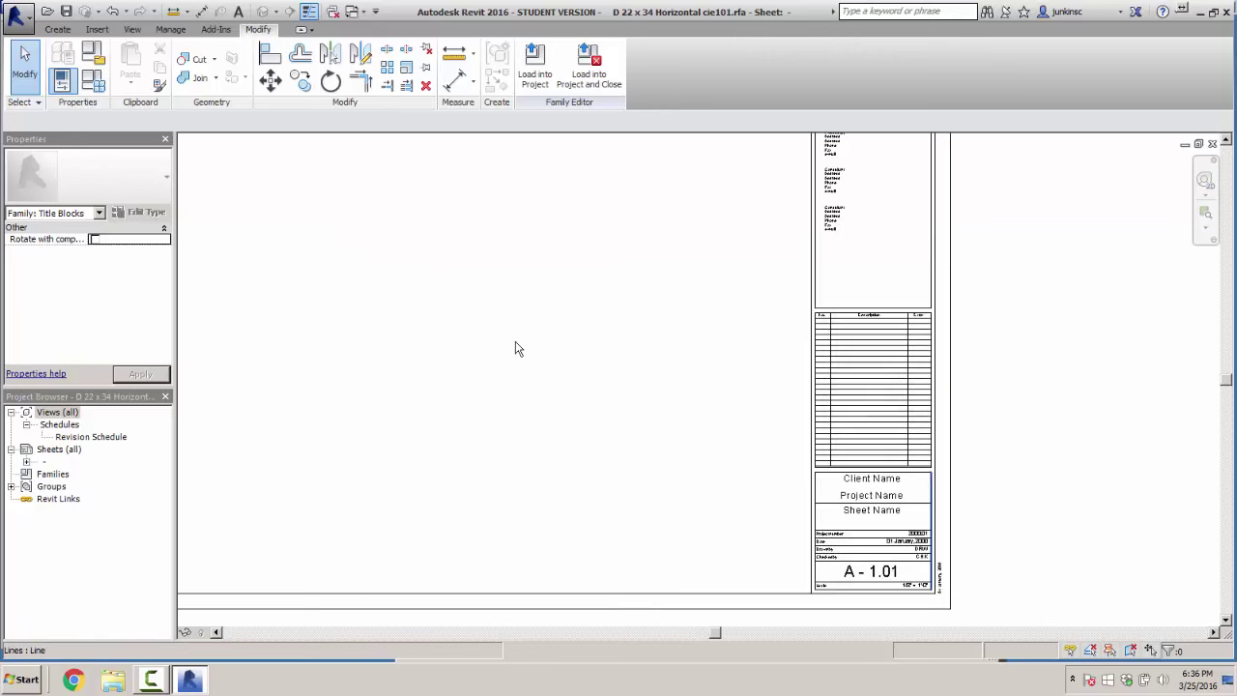
{"action": "left_click", "coordinate": [908, 553]}
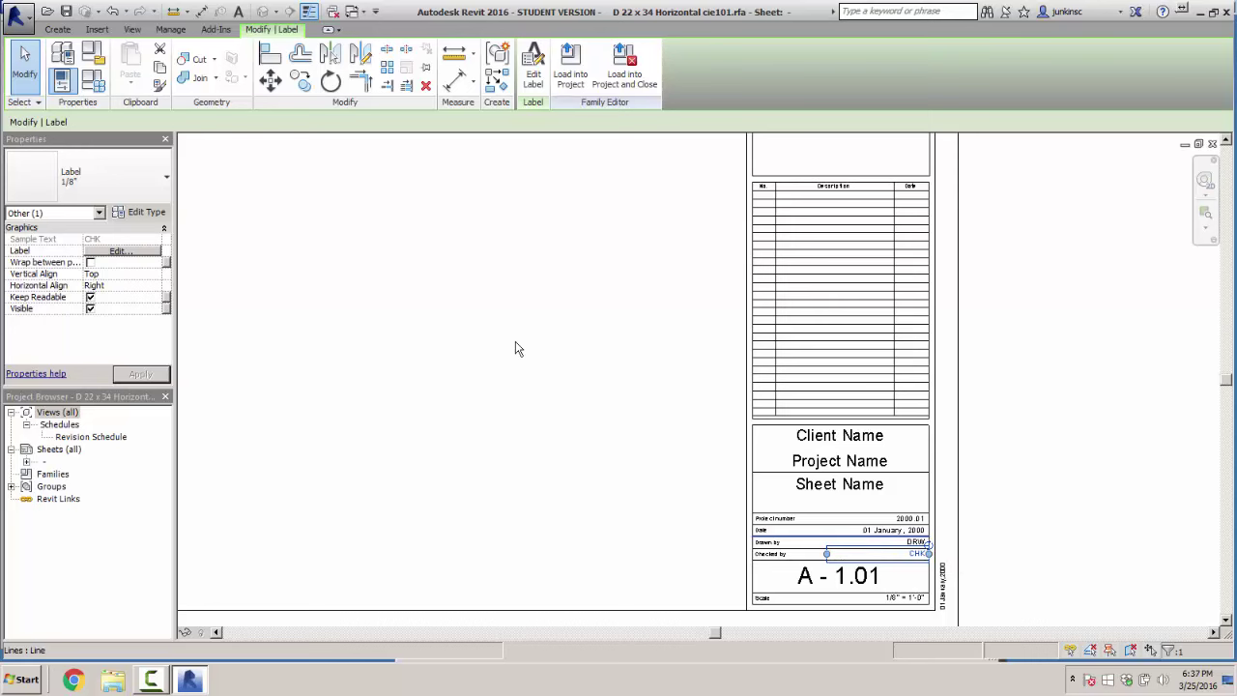
{"action": "key", "text": "Escape"}
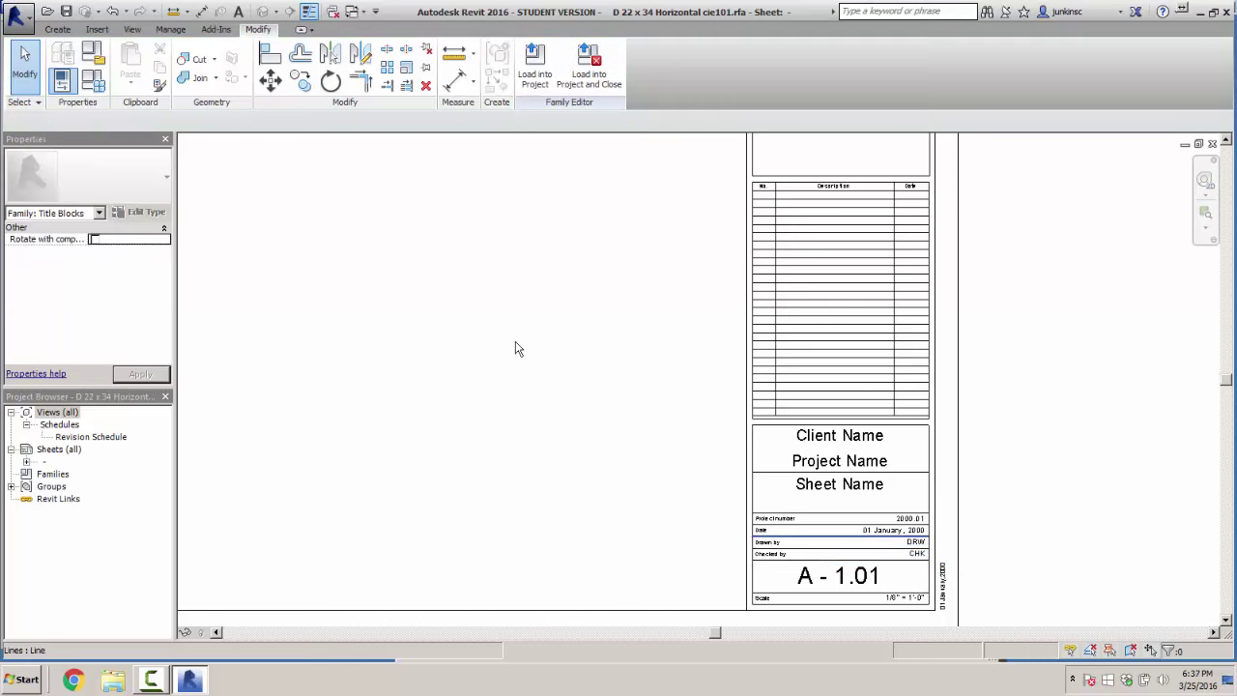
{"action": "scroll", "coordinate": [918, 541], "scroll_direction": "up", "scroll_amount": 2}
{"action": "left_click", "coordinate": [917, 541]}
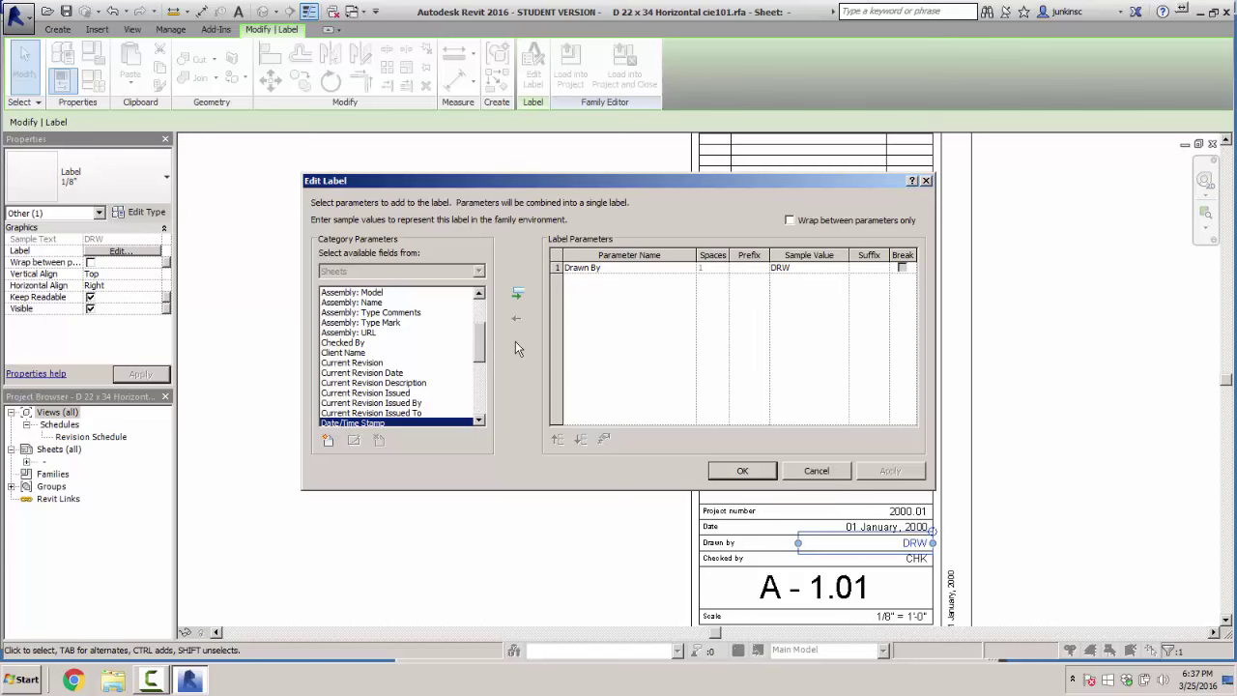
{"action": "left_click", "coordinate": [808, 266]}
{"action": "scroll", "coordinate": [517, 348], "scroll_direction": "down", "scroll_amount": 2}
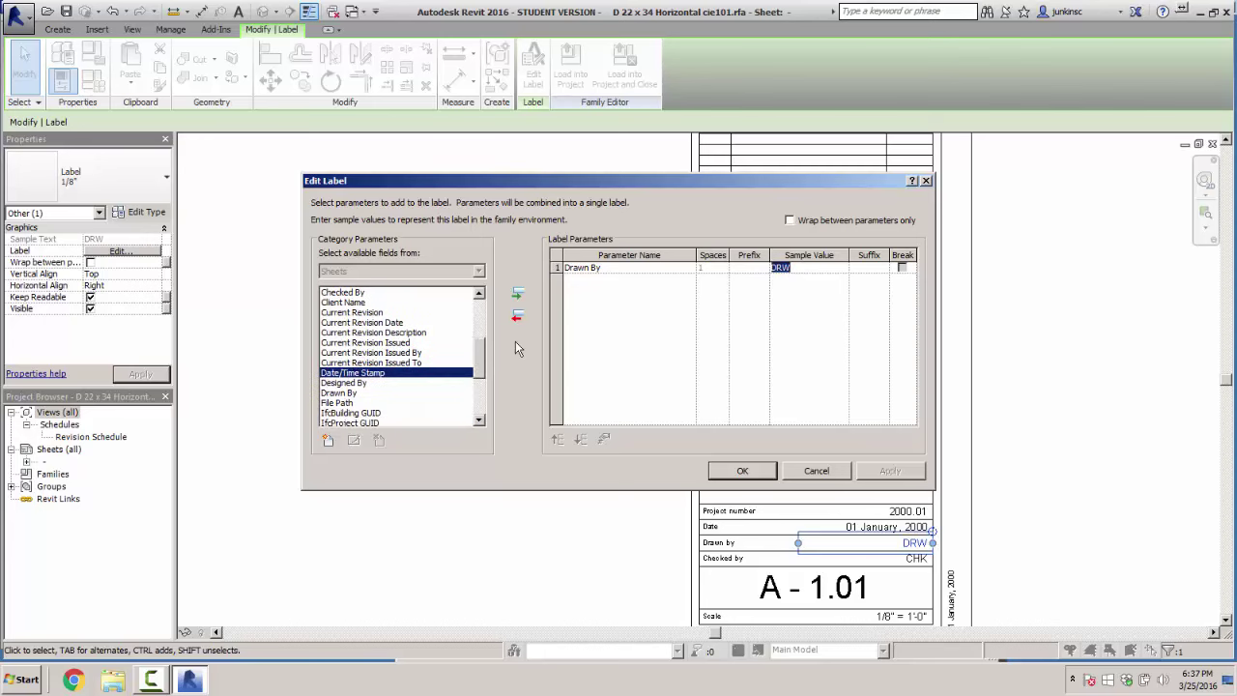
{"action": "left_click", "coordinate": [338, 392]}
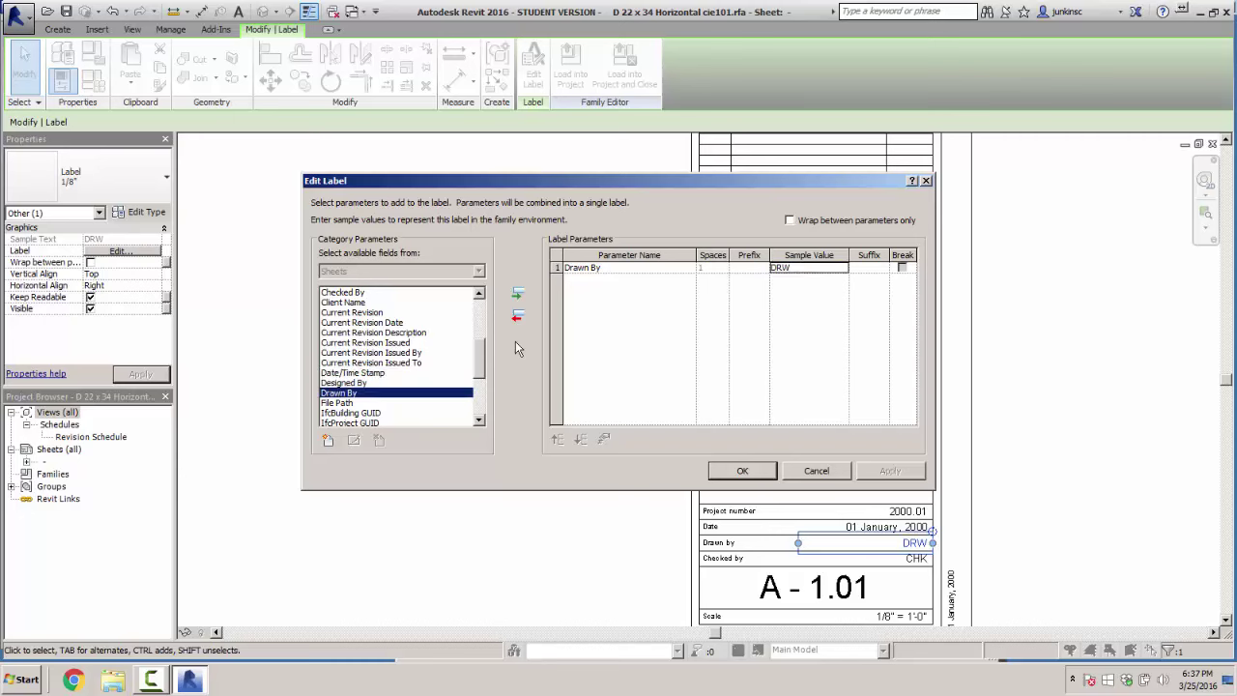
{"action": "left_click", "coordinate": [808, 267]}
{"action": "type", "text": "C. JUNKINS"}
{"action": "key", "text": "Return"}
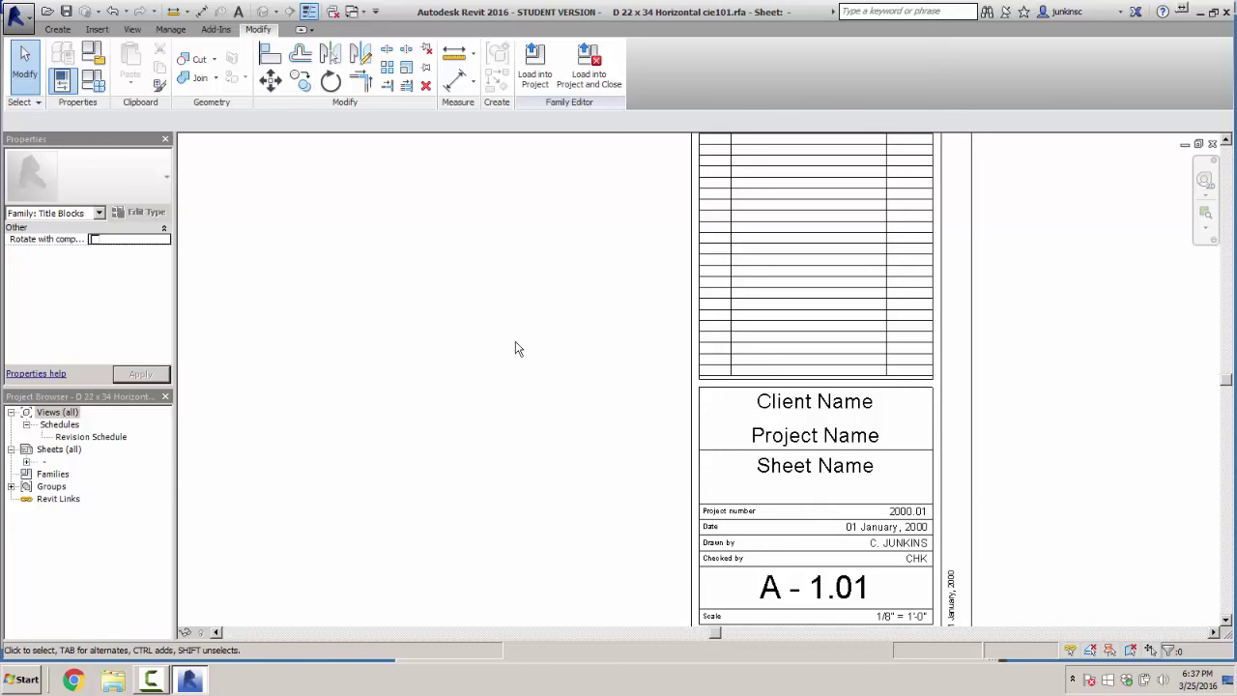
Import the image A Few Years Back.jpg from the Desktop and place it over the title block's empty logo box
{"action": "scroll", "coordinate": [516, 342], "scroll_direction": "down", "scroll_amount": 7}
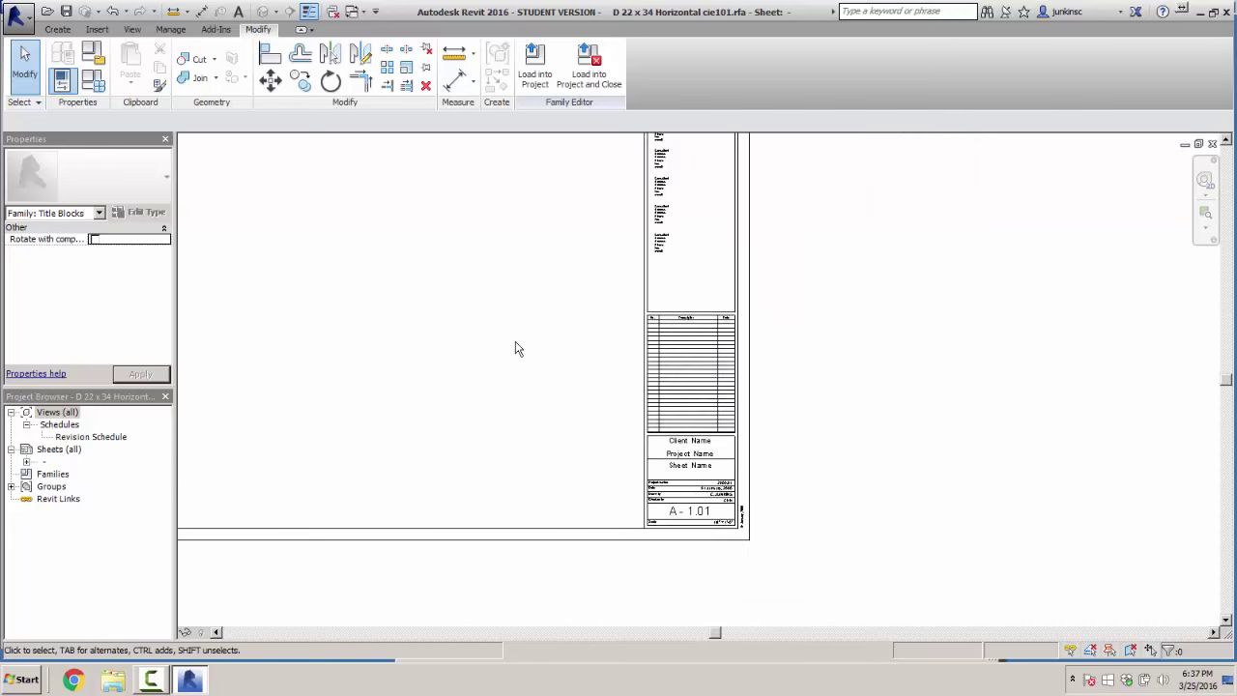
{"action": "scroll", "coordinate": [516, 342], "scroll_direction": "down", "scroll_amount": 3}
{"action": "middle_click_drag", "start_coordinate": [516, 342], "coordinate": [738, 427]}
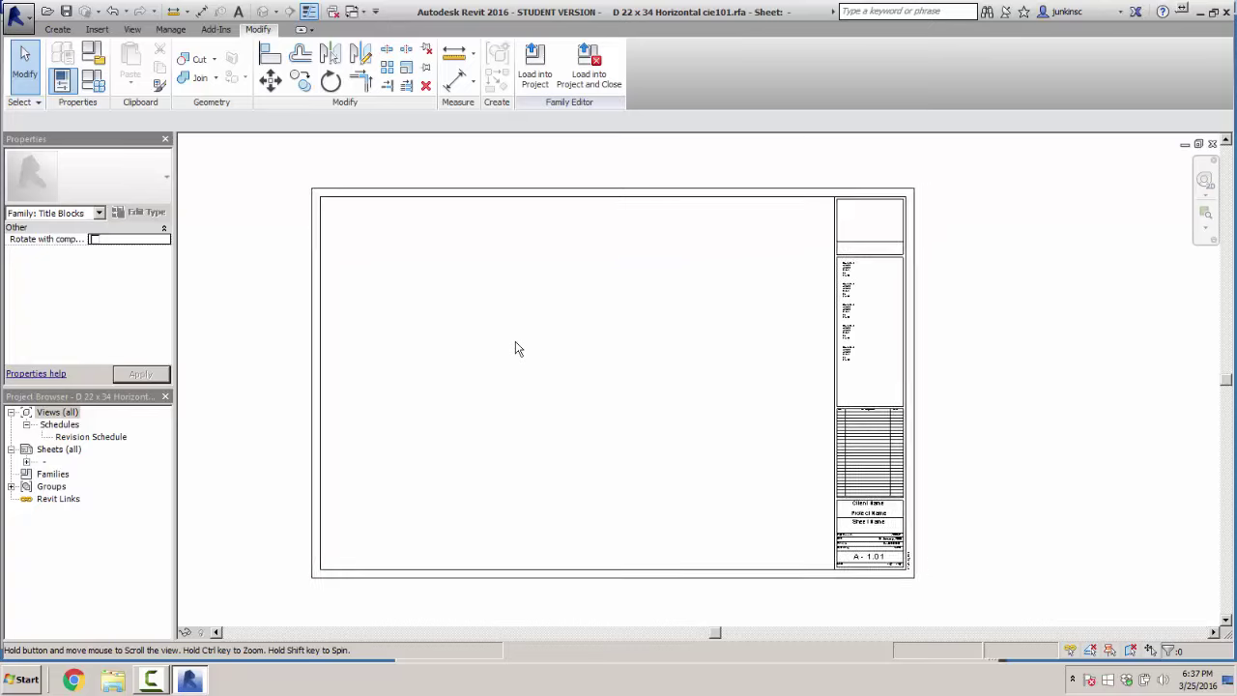
{"action": "scroll", "coordinate": [516, 342], "scroll_direction": "up", "scroll_amount": 5}
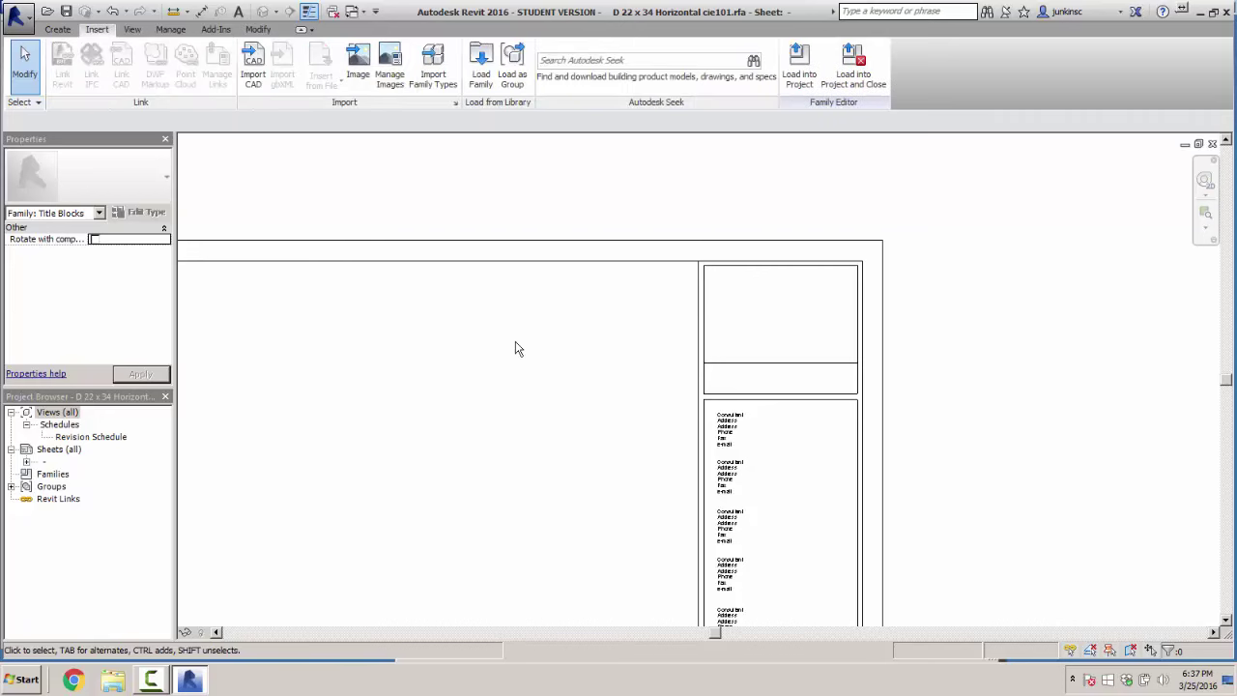
{"action": "key", "text": "Return"}
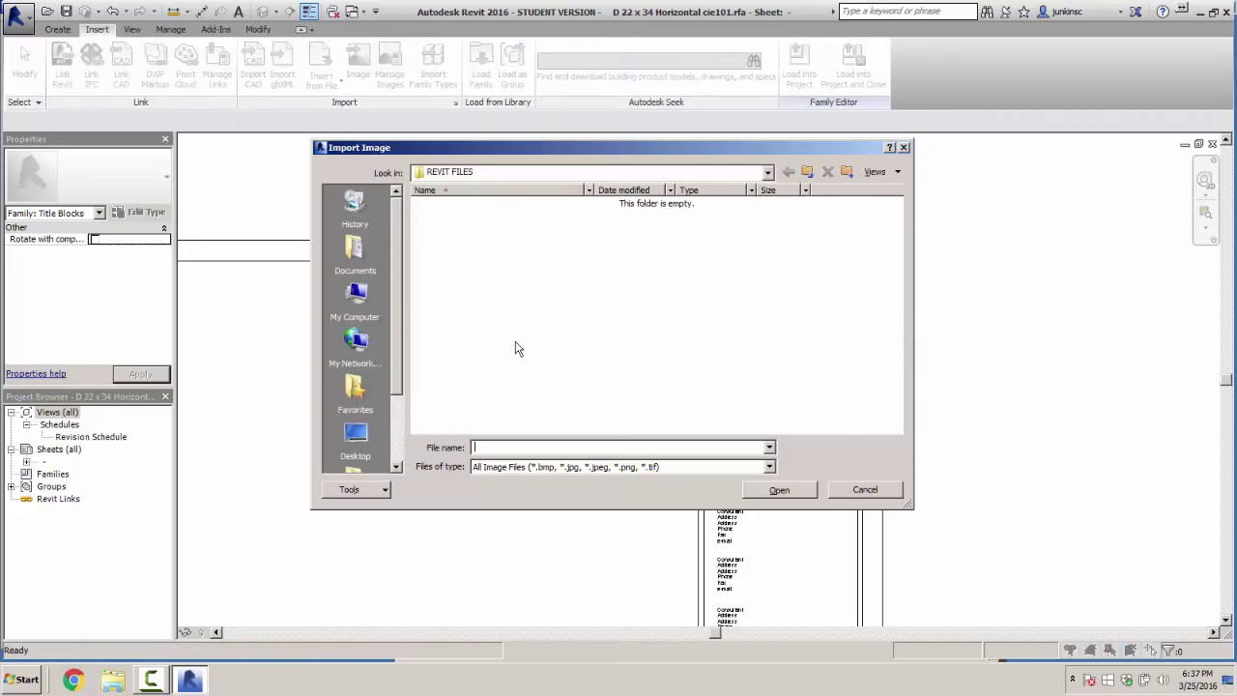
{"action": "key", "text": "F4"}
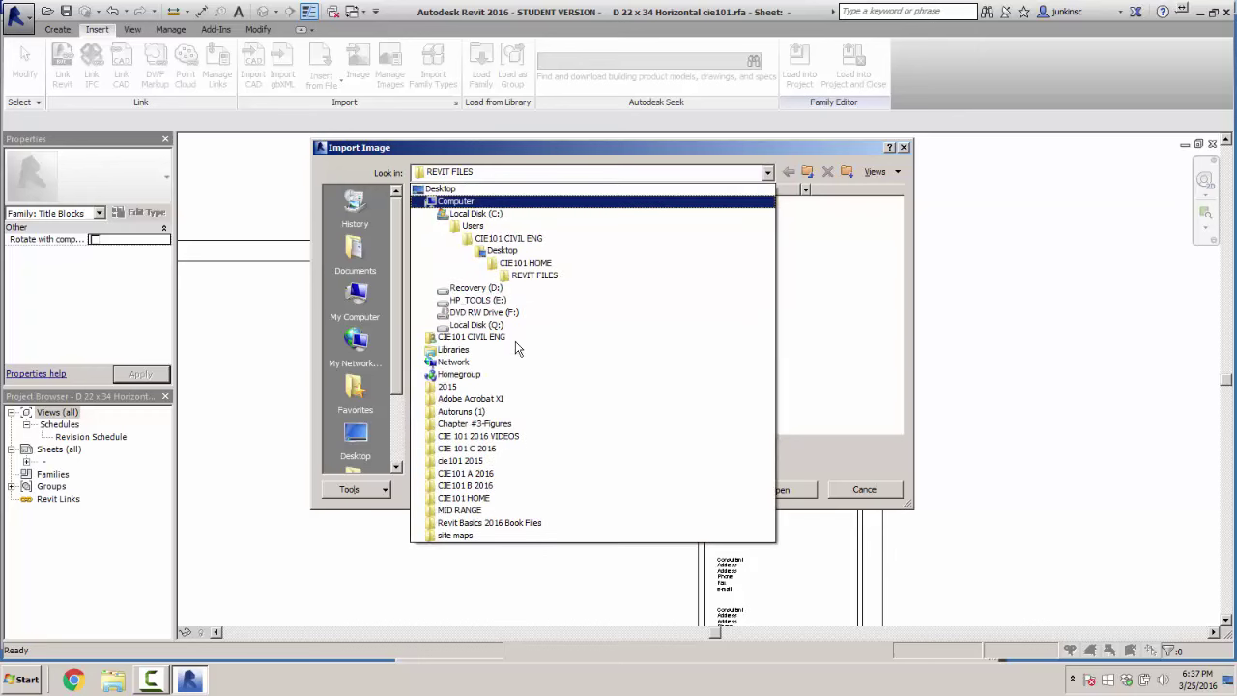
{"action": "key", "text": "Up"}
{"action": "key", "text": "Return"}
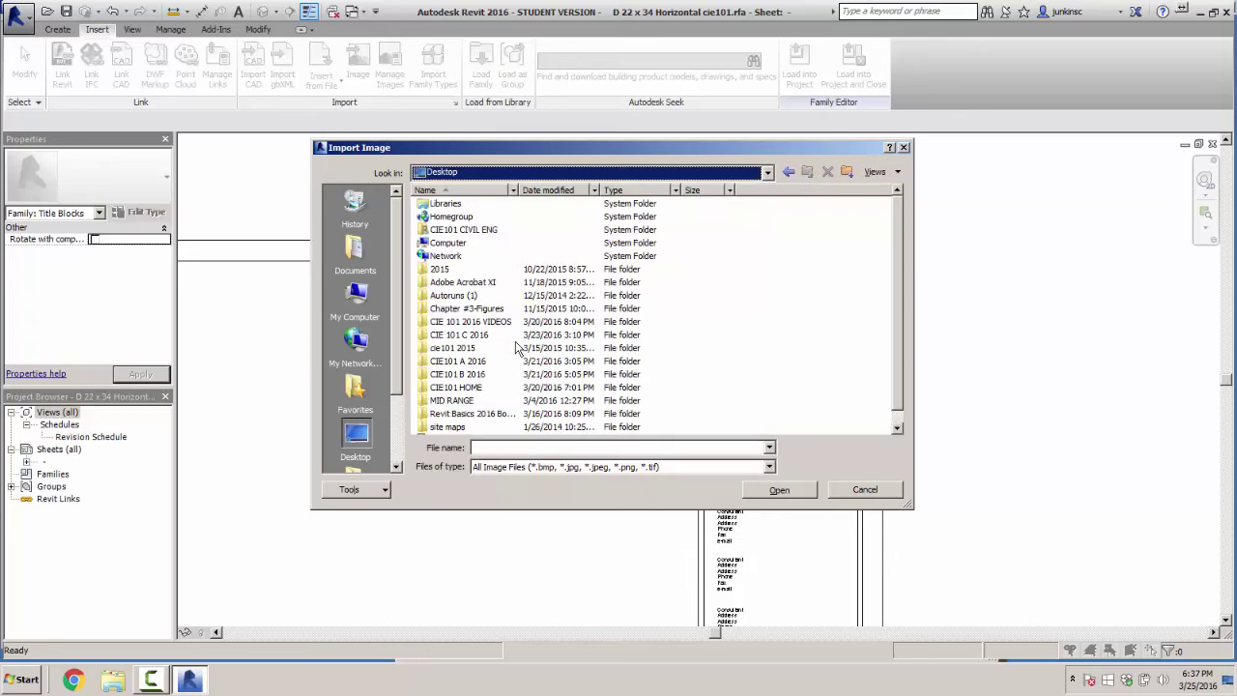
{"action": "scroll", "coordinate": [517, 348], "scroll_direction": "down", "scroll_amount": 1}
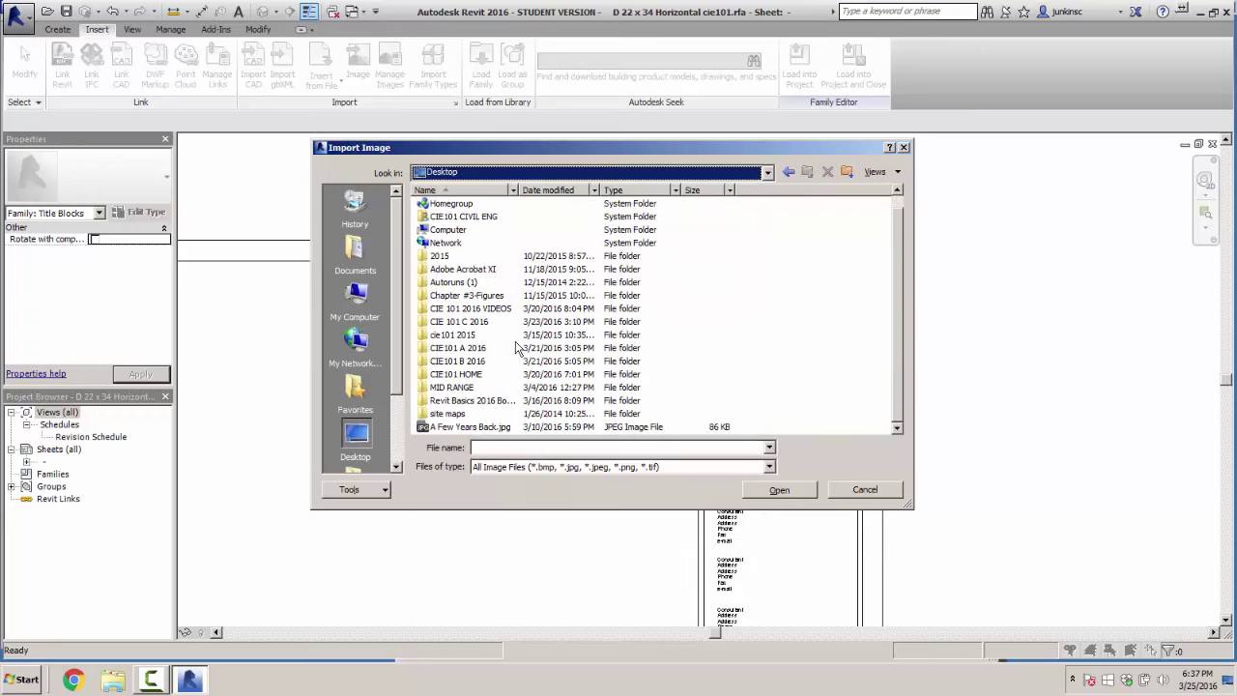
{"action": "key", "text": "End"}
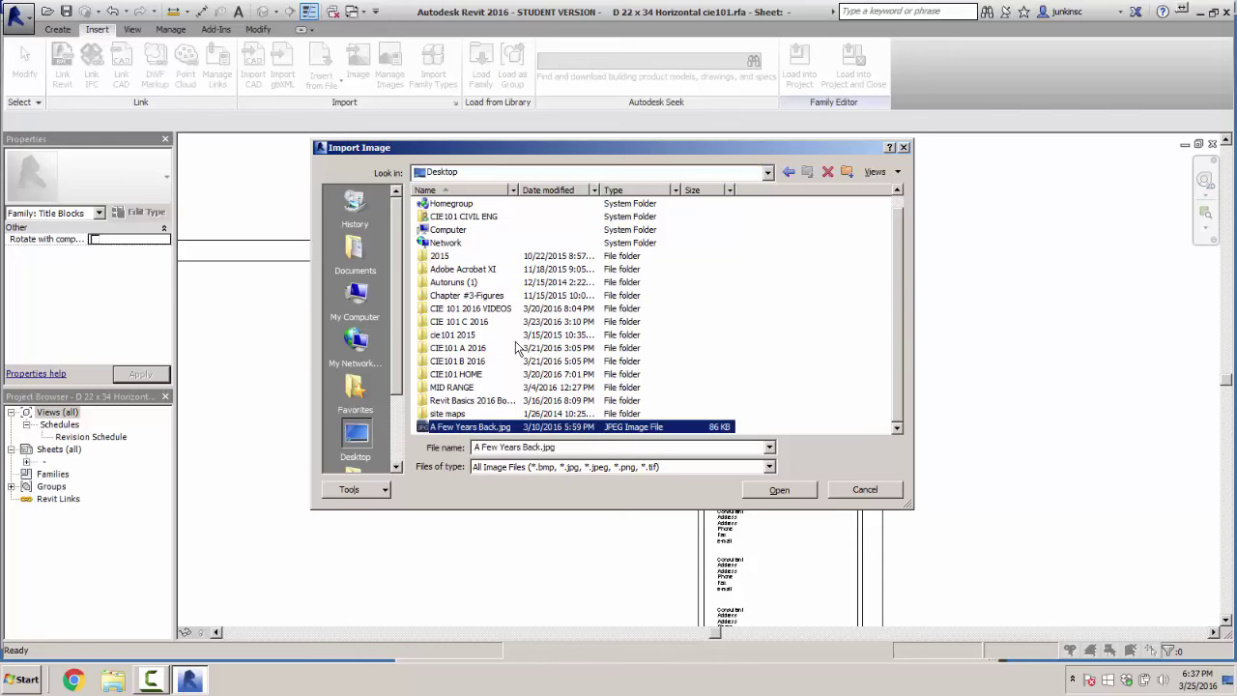
{"action": "key", "text": "Return"}
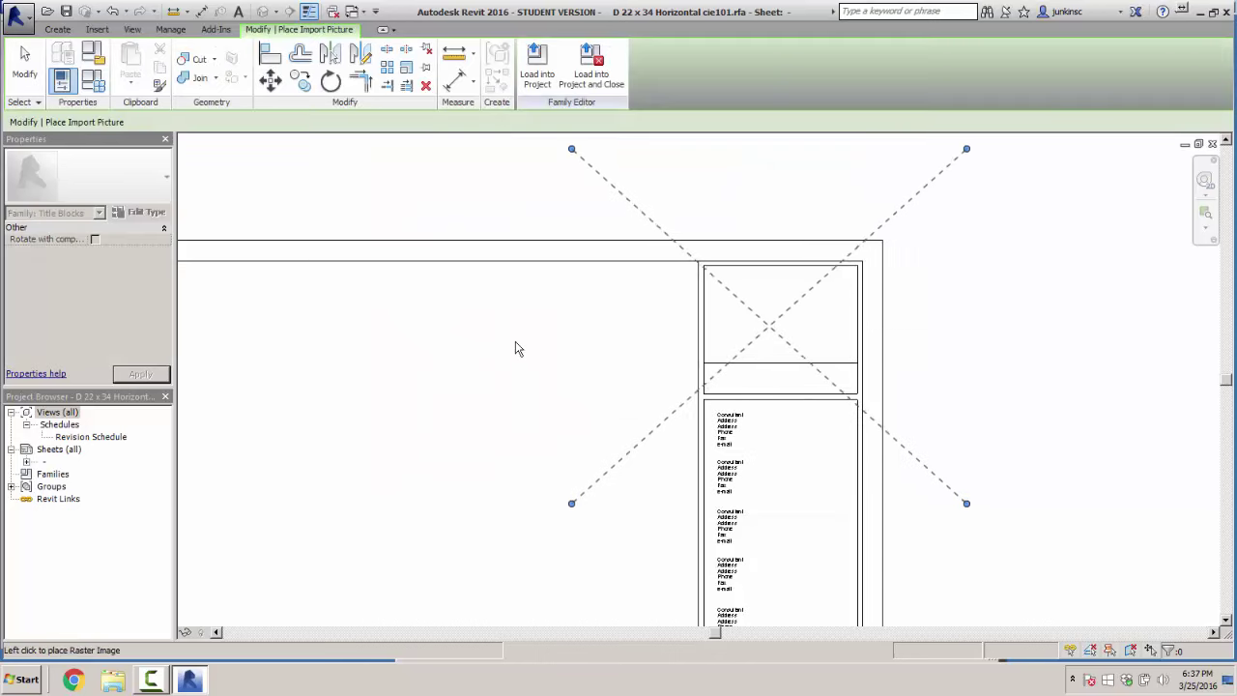
{"action": "left_click", "coordinate": [518, 348]}
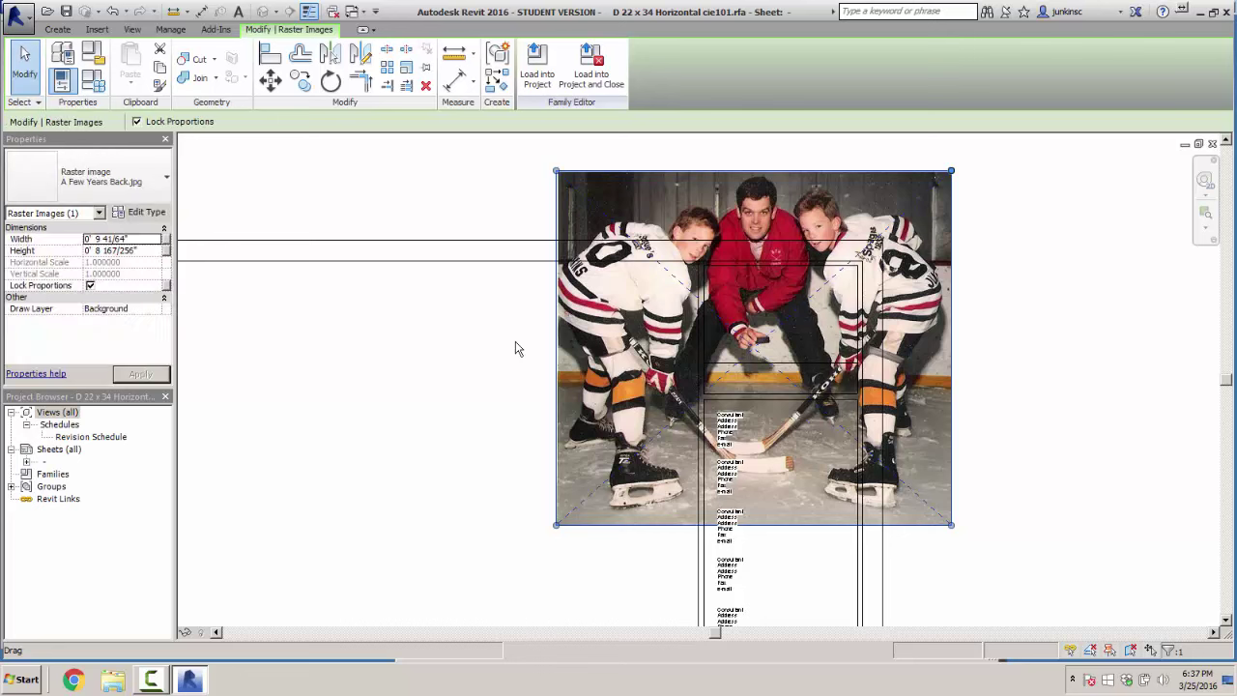
Shrink the imported photo proportionally to about 2 1/2" wide and center it inside the title block's logo box
{"action": "left_click_drag", "start_coordinate": [805, 301], "coordinate": [715, 382]}
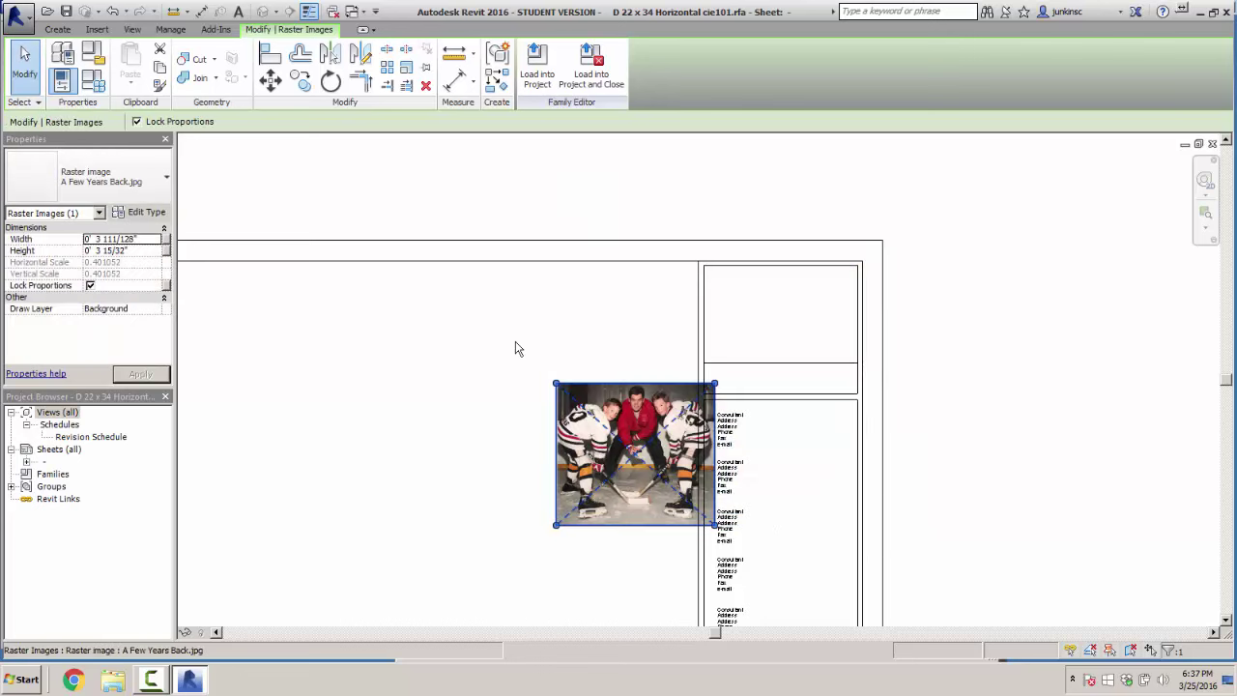
{"action": "left_click_drag", "start_coordinate": [634, 455], "coordinate": [777, 337]}
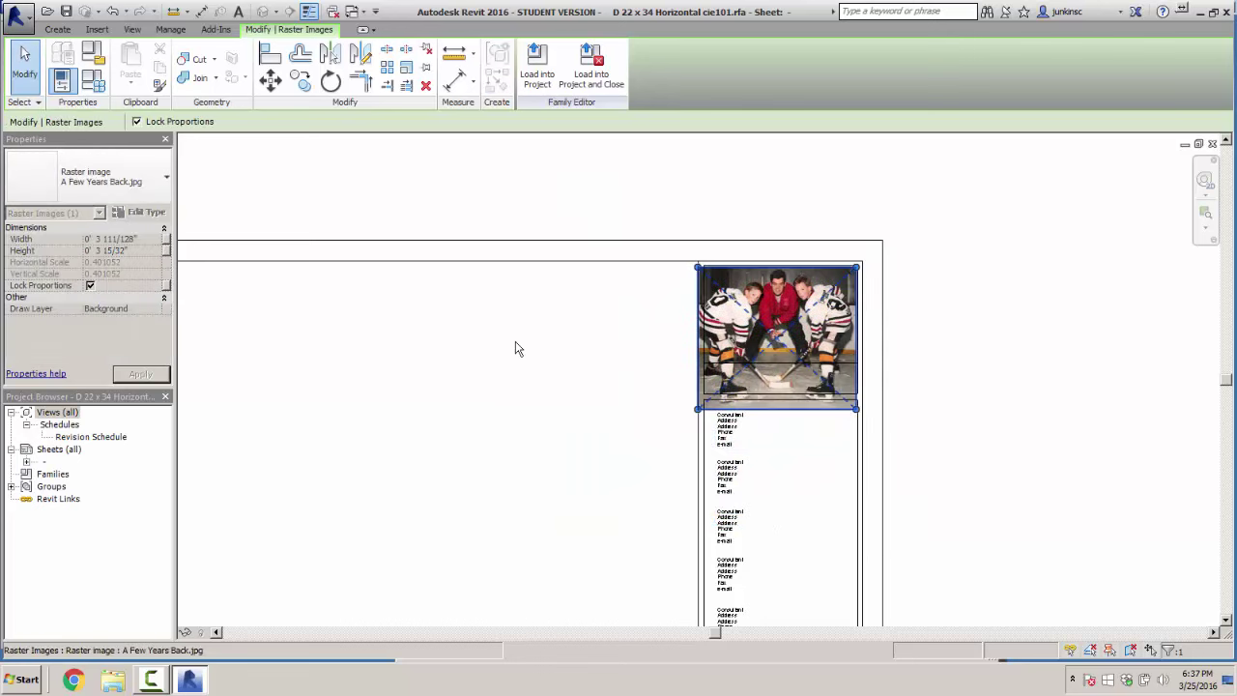
{"action": "left_click_drag", "start_coordinate": [698, 408], "coordinate": [748, 364]}
{"action": "left_click_drag", "start_coordinate": [802, 315], "coordinate": [780, 315]}
{"action": "scroll", "coordinate": [820, 310], "scroll_direction": "up", "scroll_amount": 3}
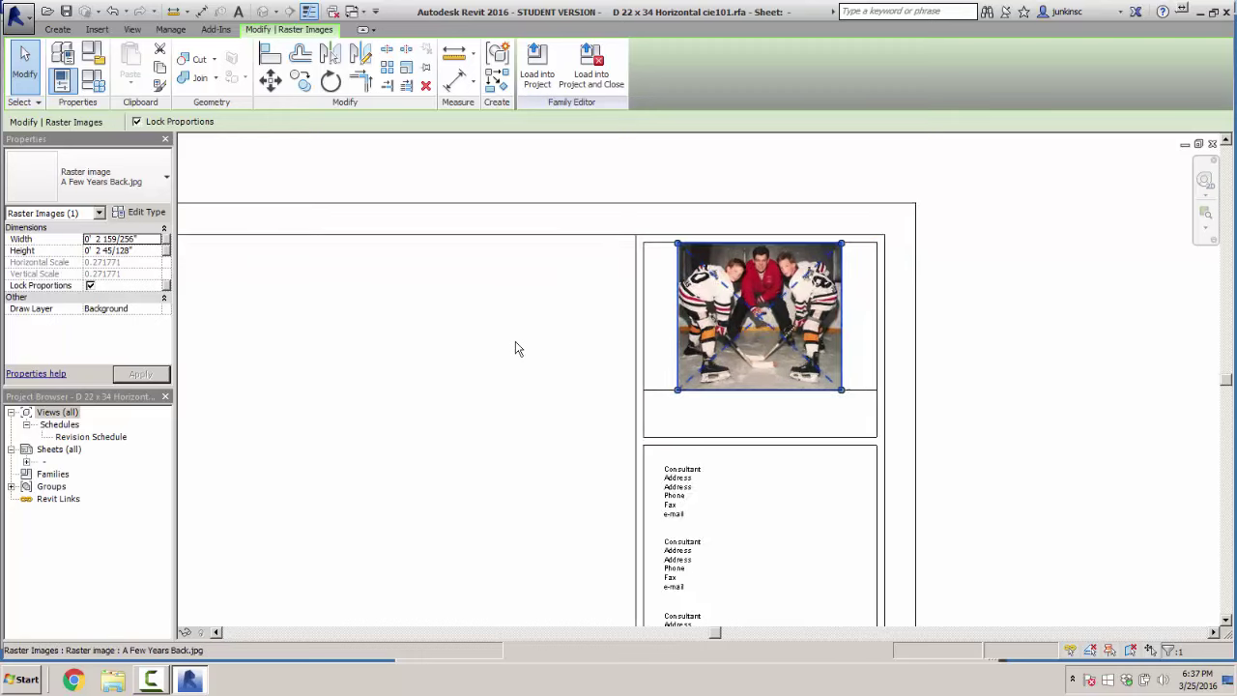
{"action": "left_click_drag", "start_coordinate": [845, 402], "coordinate": [840, 398]}
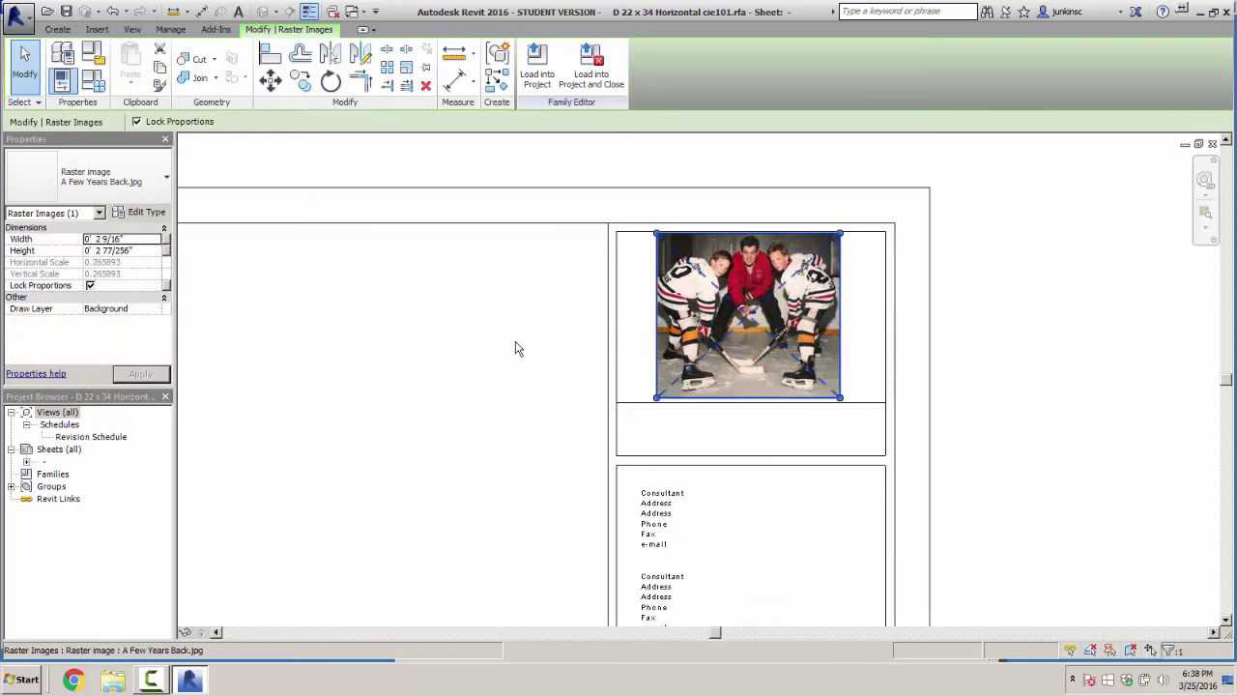
{"action": "left_click_drag", "start_coordinate": [840, 233], "coordinate": [834, 238]}
{"action": "mouse_move", "coordinate": [745, 317]}
{"action": "left_mouse_down"}
{"action": "mouse_move", "coordinate": [761, 316]}
{"action": "mouse_move", "coordinate": [751, 316]}
{"action": "left_mouse_up"}
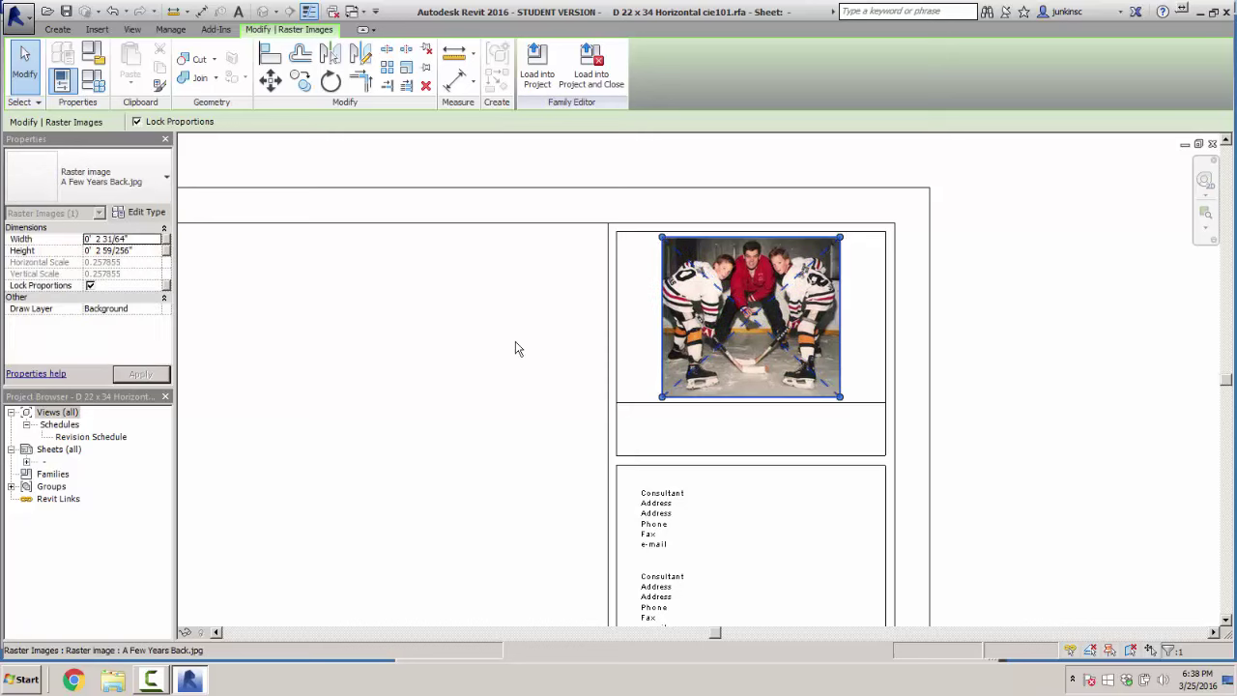
{"action": "left_click", "coordinate": [515, 343]}
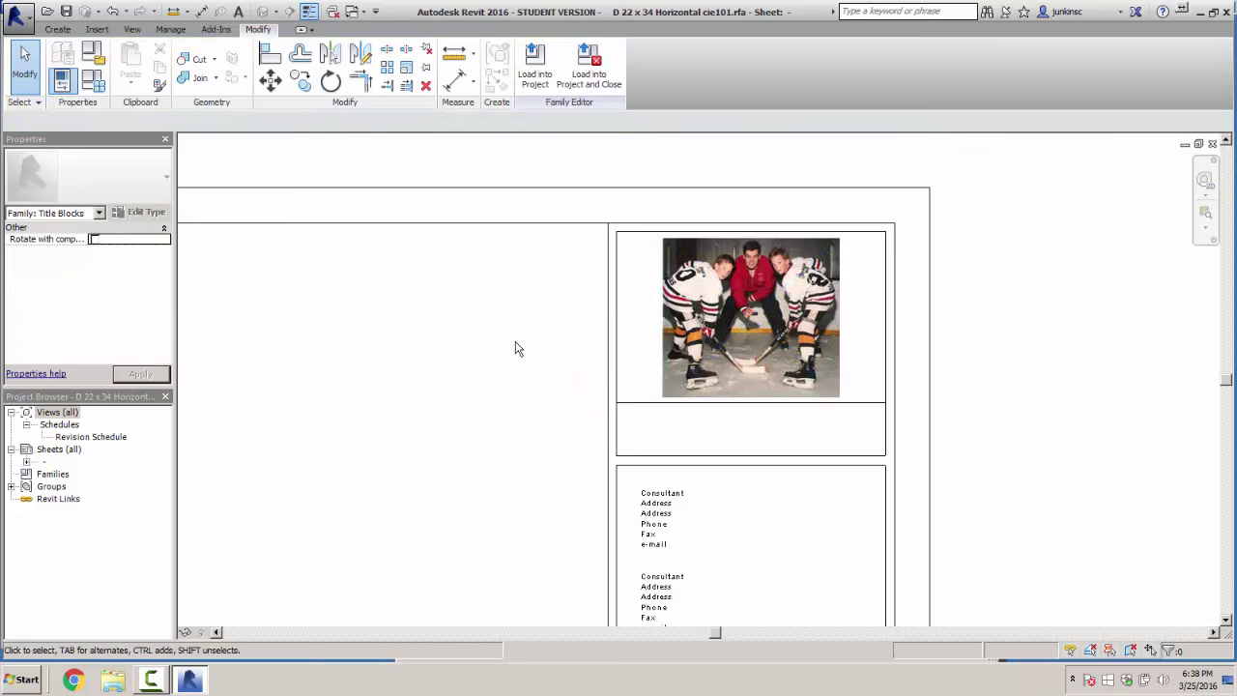
Save the customized title block family, then load it into the ex2-2.rvt project and close the family
{"action": "scroll", "coordinate": [515, 342], "scroll_direction": "down", "scroll_amount": 5}
{"action": "middle_click_drag", "start_coordinate": [515, 342], "coordinate": [792, 246]}
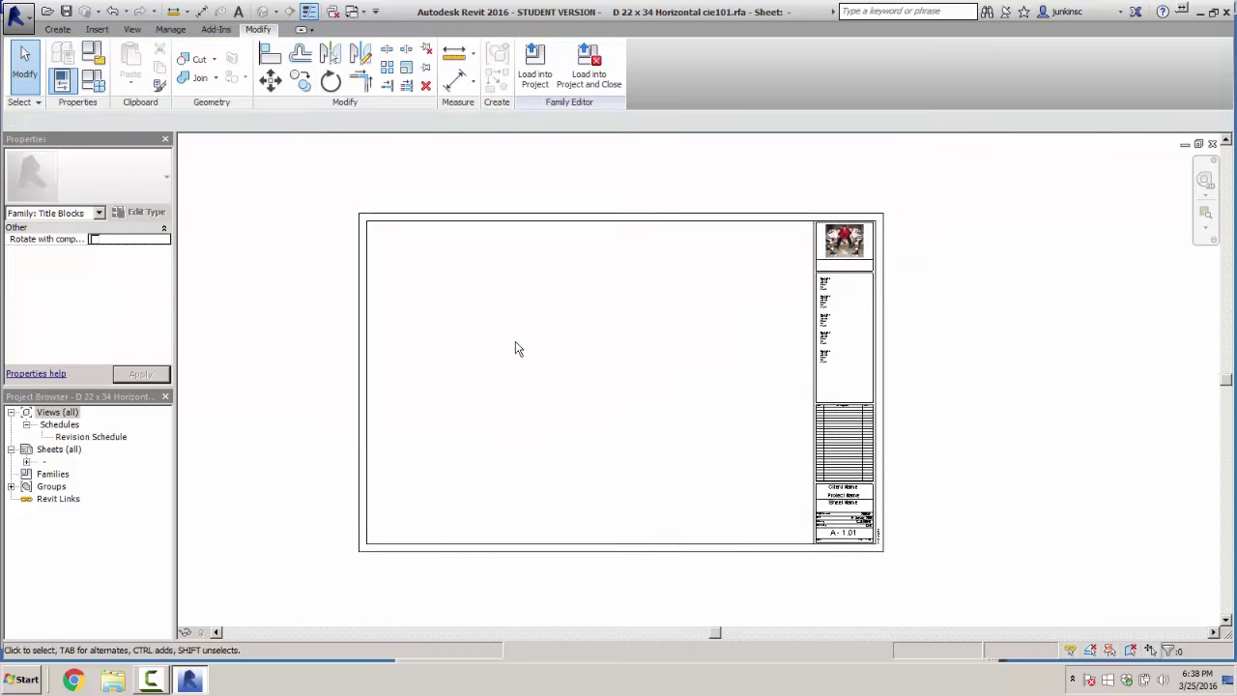
{"action": "key", "text": "alt"}
{"action": "key", "text": "f"}
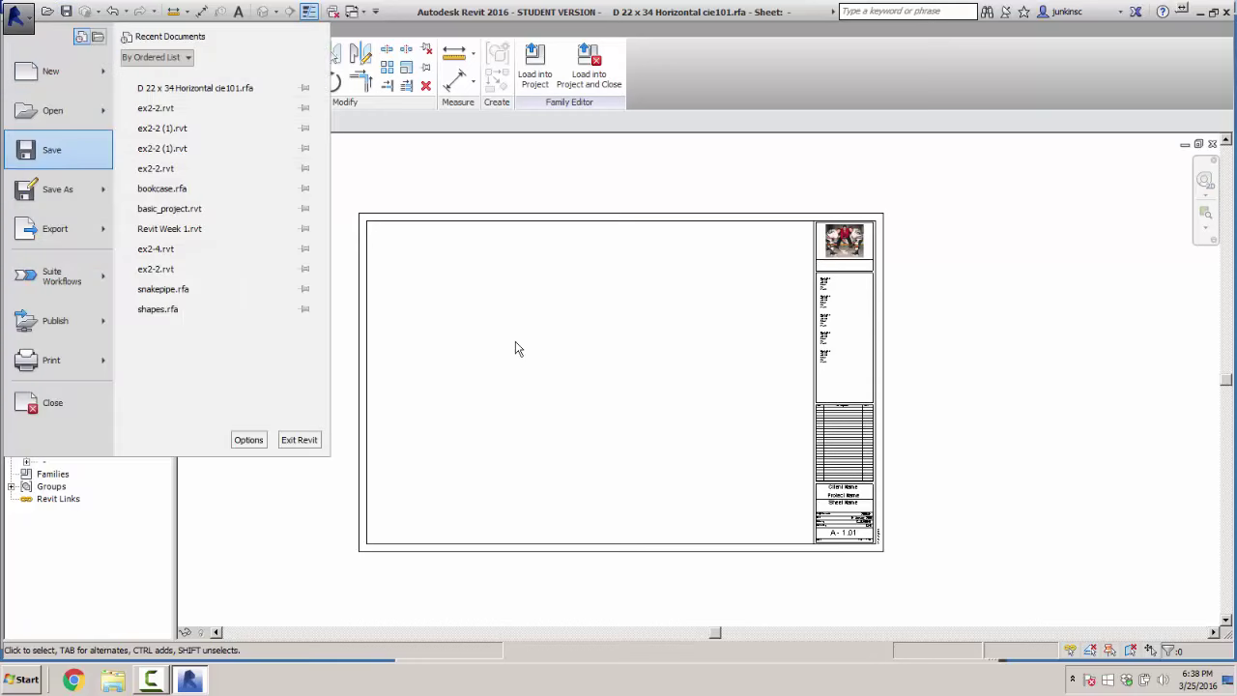
{"action": "key", "text": "Return"}
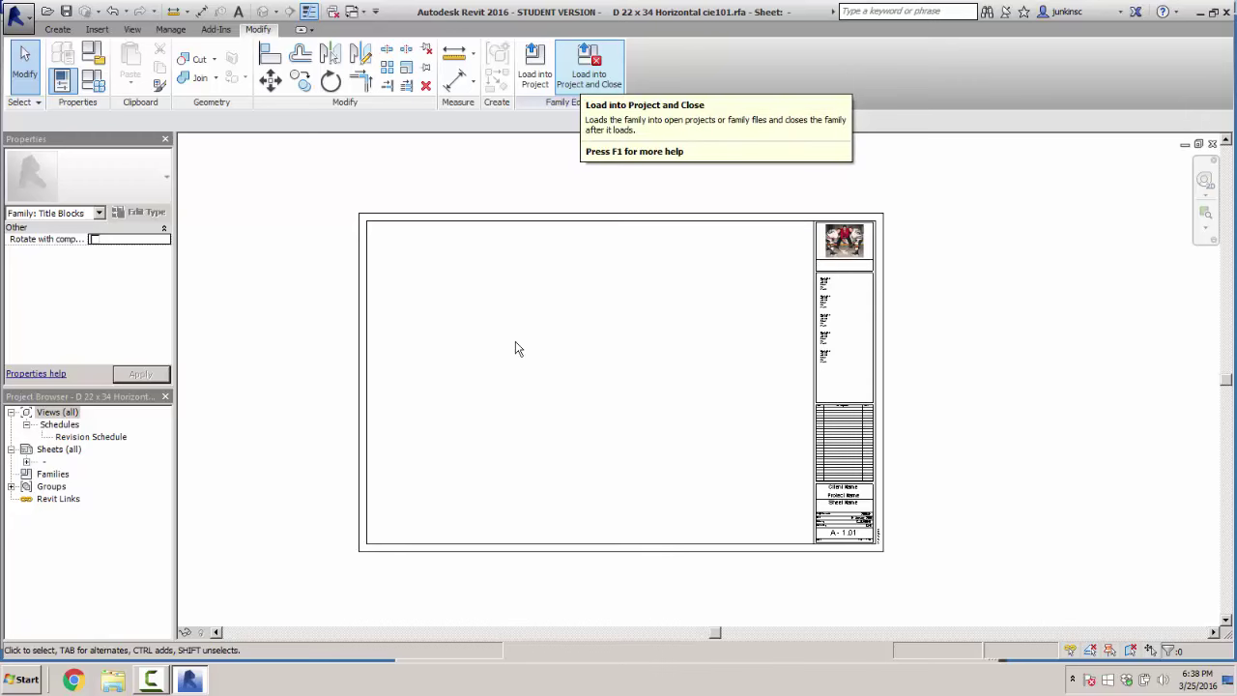
{"action": "key", "text": "Return"}
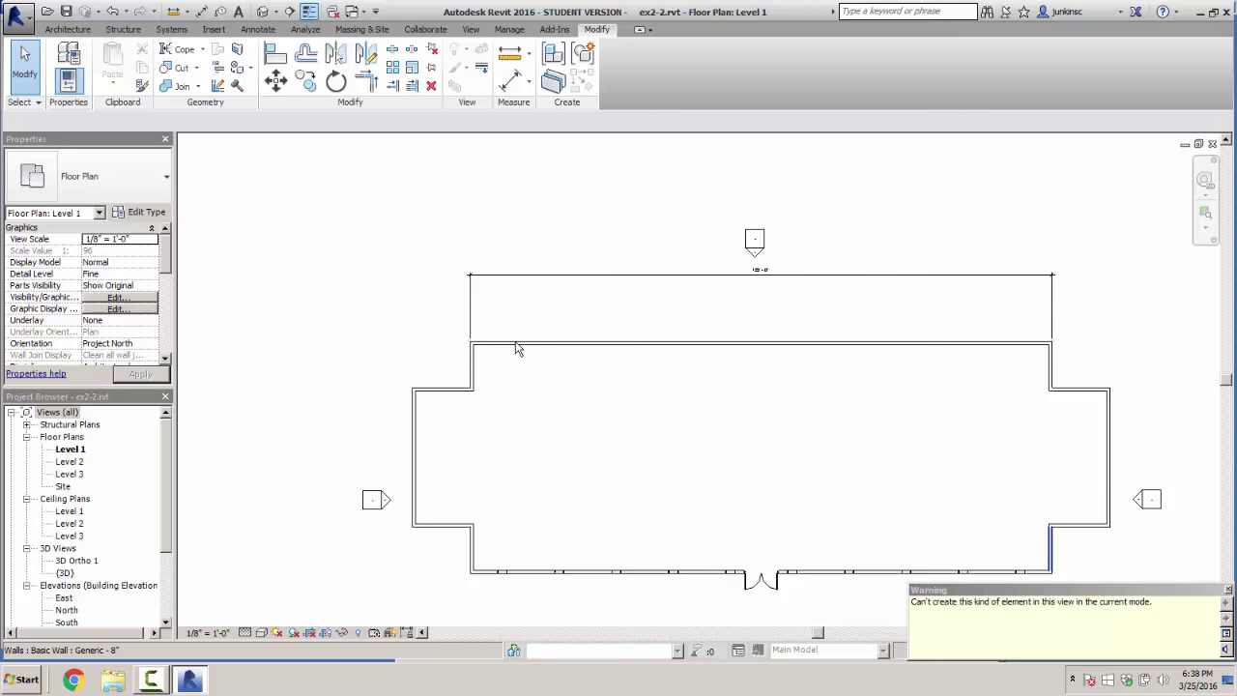
{"action": "key", "text": "Escape"}
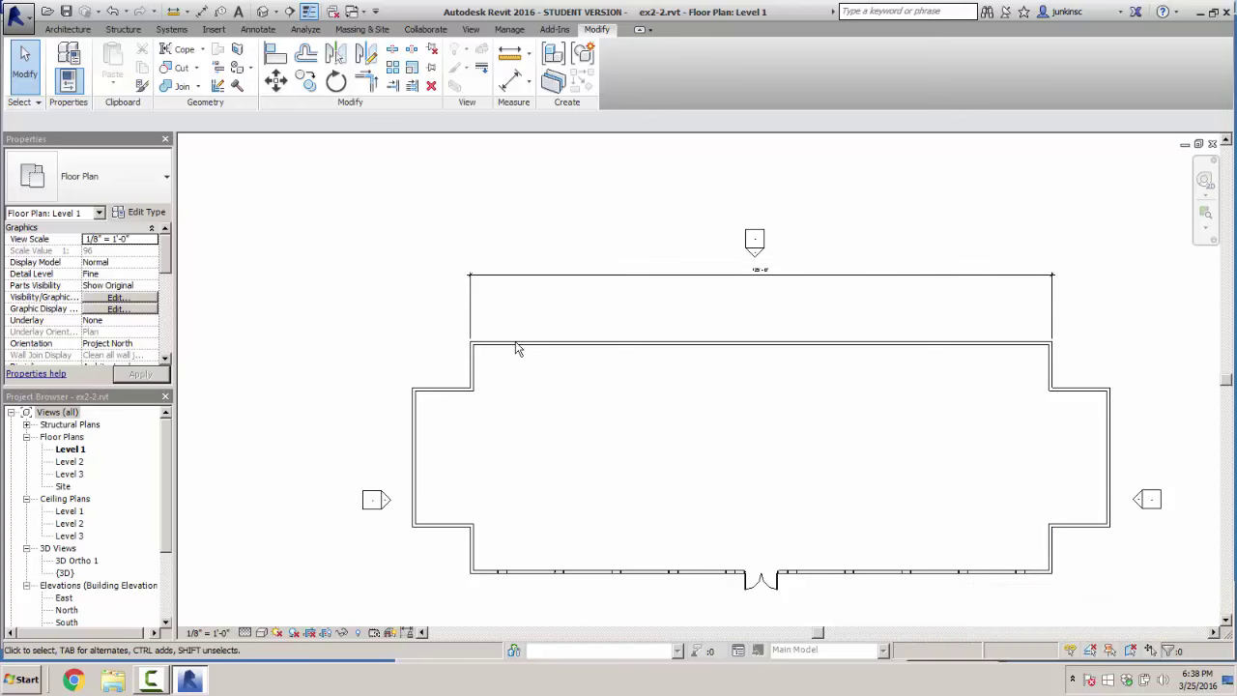
Rename sheet A101 as "Plan and Elevation", keeping its sheet number
{"action": "scroll", "coordinate": [85, 517], "scroll_direction": "down", "scroll_amount": 3}
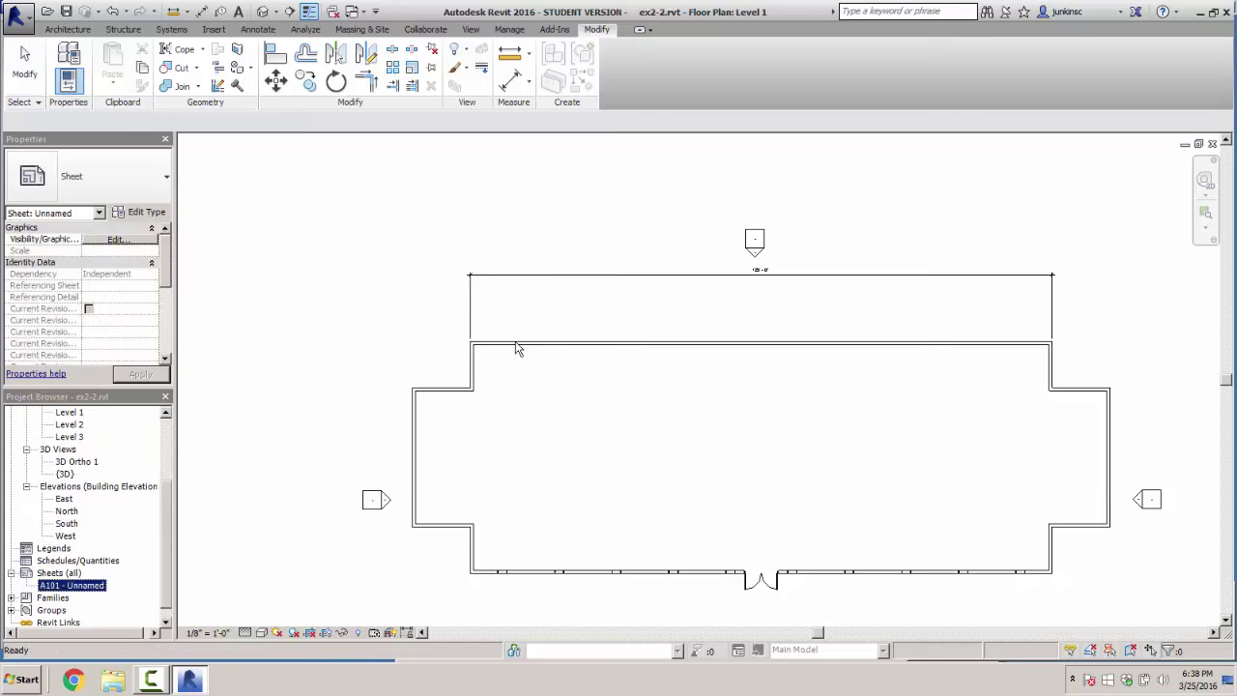
{"action": "right_click", "coordinate": [71, 586]}
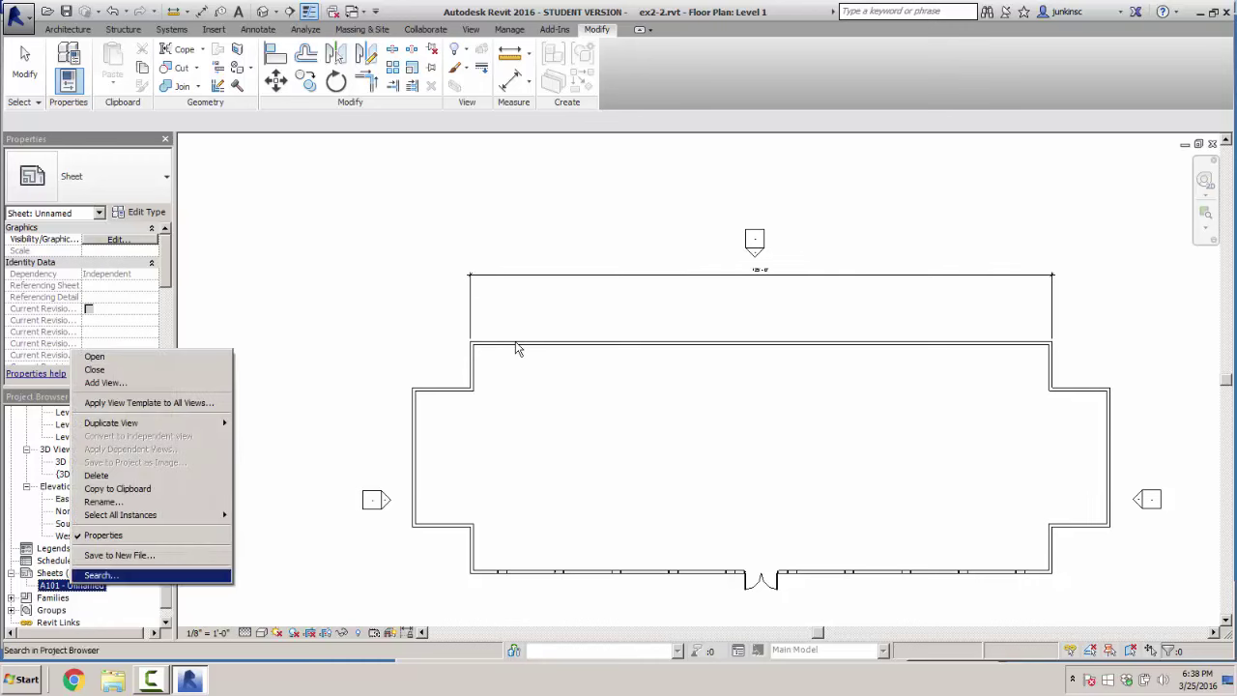
{"action": "left_click", "coordinate": [107, 501]}
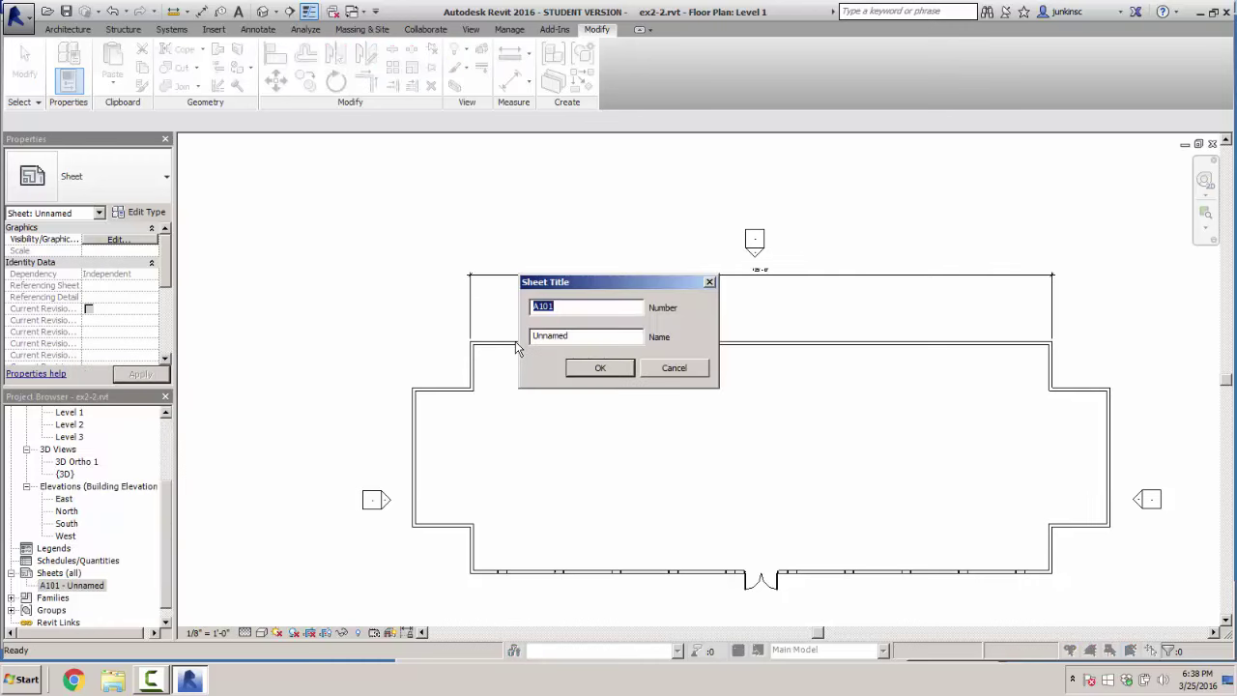
{"action": "key", "text": "Tab"}
{"action": "type", "text": "Plan and el"}
{"action": "key", "text": "BackSpace"}
{"action": "key", "text": "BackSpace"}
{"action": "type", "text": "Ele"}
{"action": "key", "text": "BackSpace"}
{"action": "key", "text": "BackSpace"}
{"action": "key", "text": "BackSpace"}
{"action": "type", "text": "el"}
{"action": "key", "text": "BackSpace"}
{"action": "type", "text": "E"}
{"action": "key", "text": "BackSpace"}
{"action": "type", "text": "Elevation"}
{"action": "key", "text": "Return"}
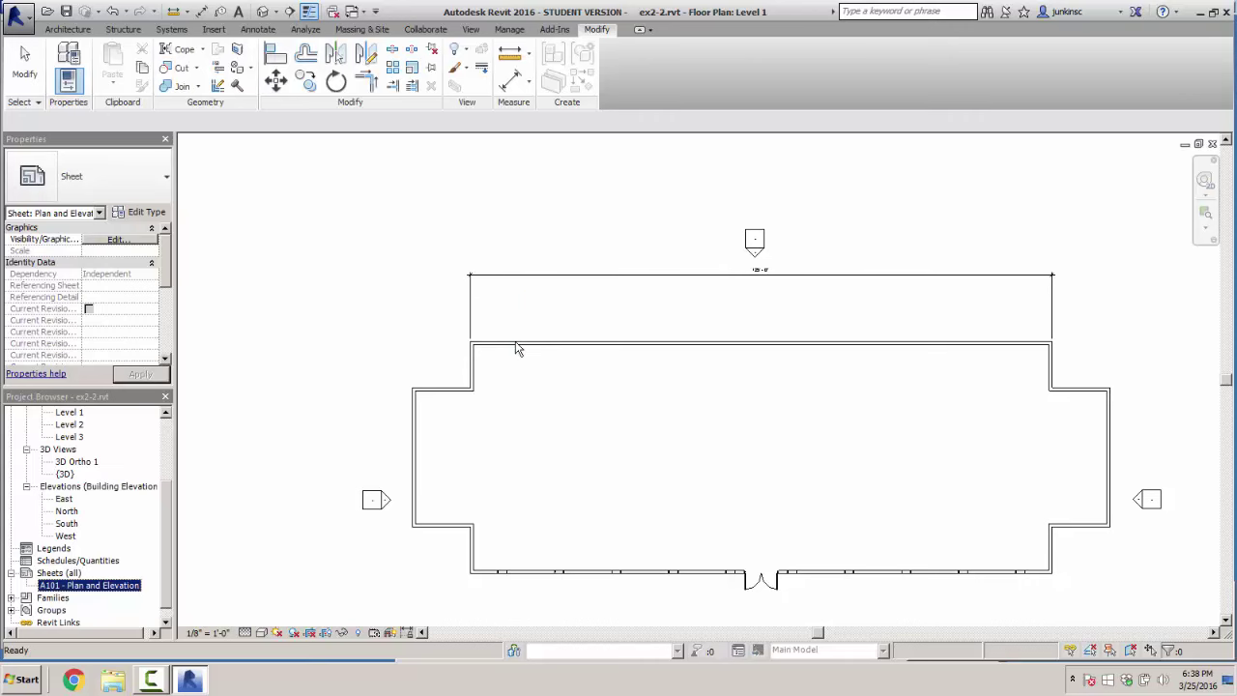
Open sheet A101 - Plan and Elevation and place the Level 1 floor plan in the lower part of the sheet
{"action": "key", "text": "Return"}
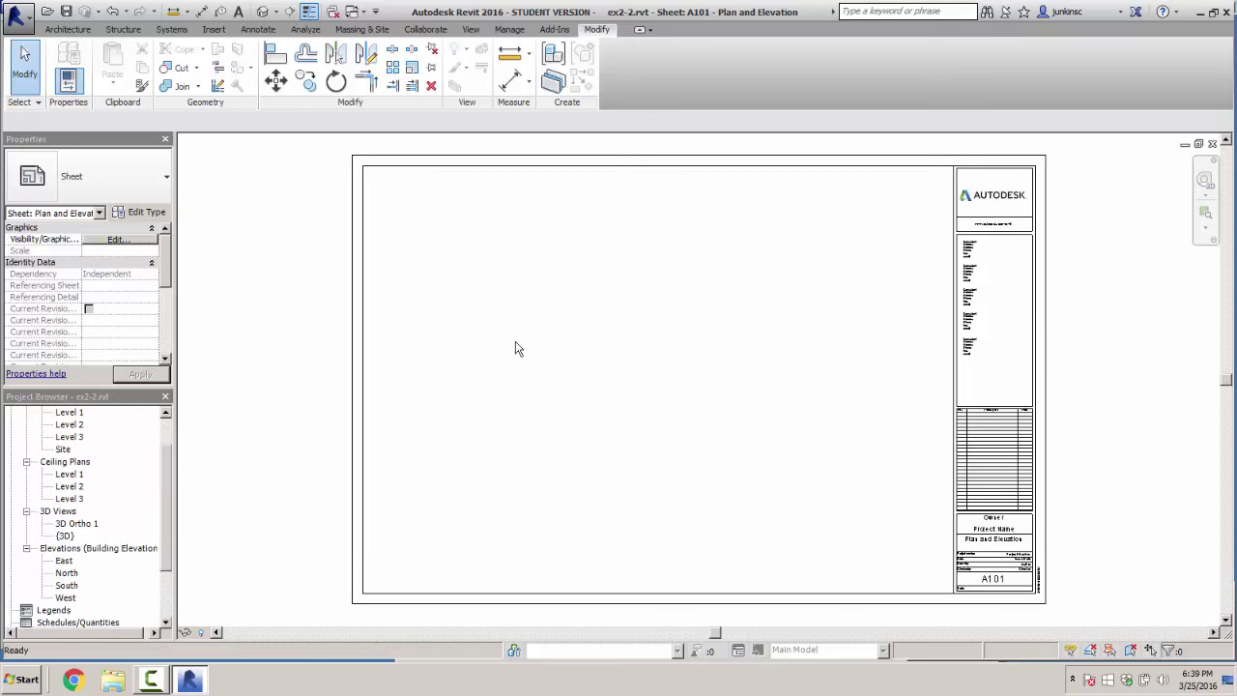
{"action": "left_click_drag", "start_coordinate": [68, 448], "coordinate": [724, 305]}
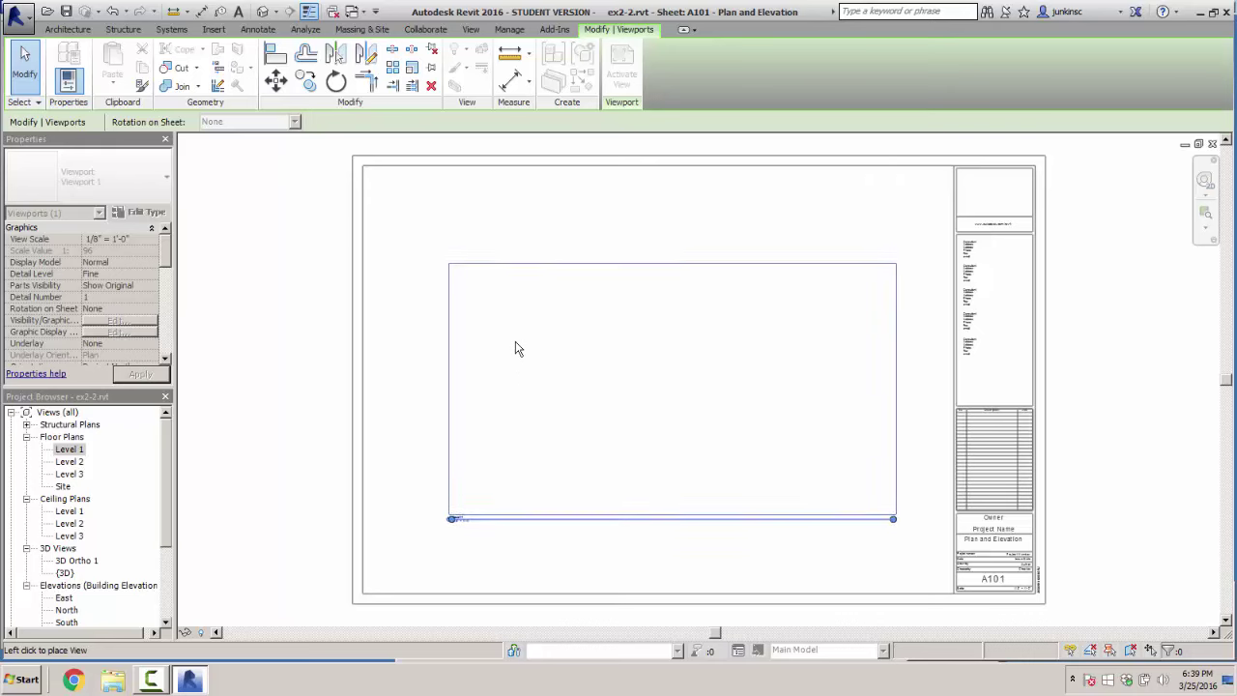
{"action": "left_click", "coordinate": [515, 348]}
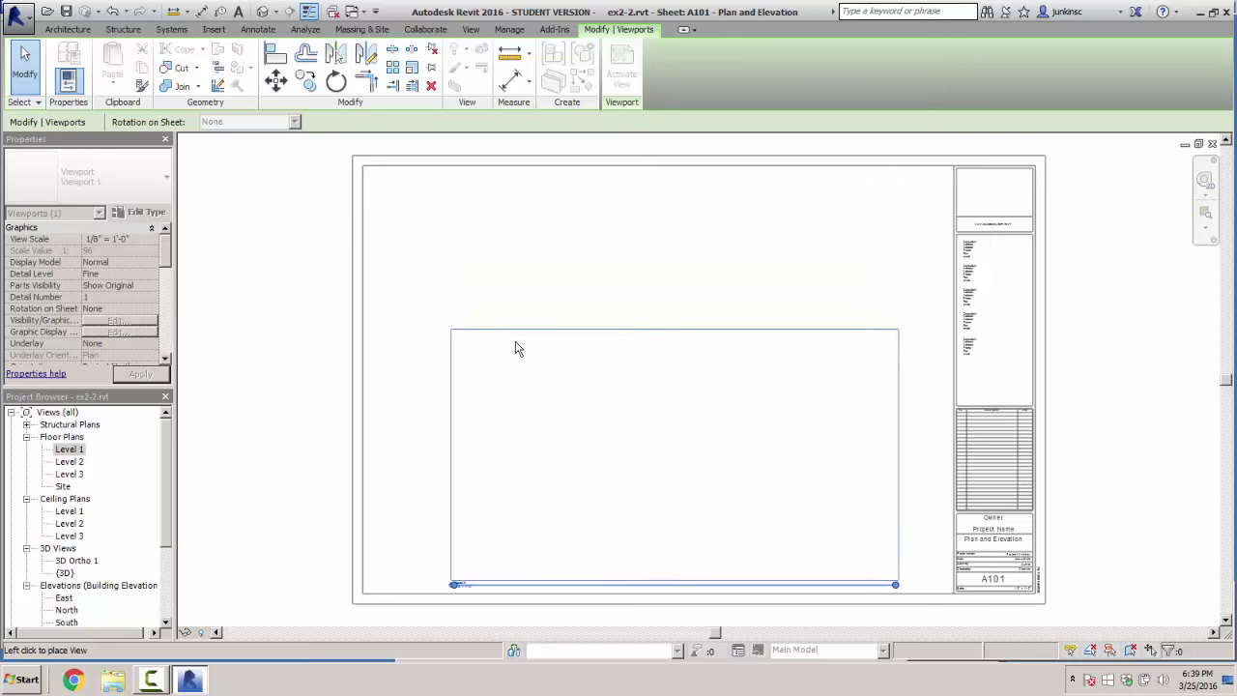
{"action": "key", "text": "Escape"}
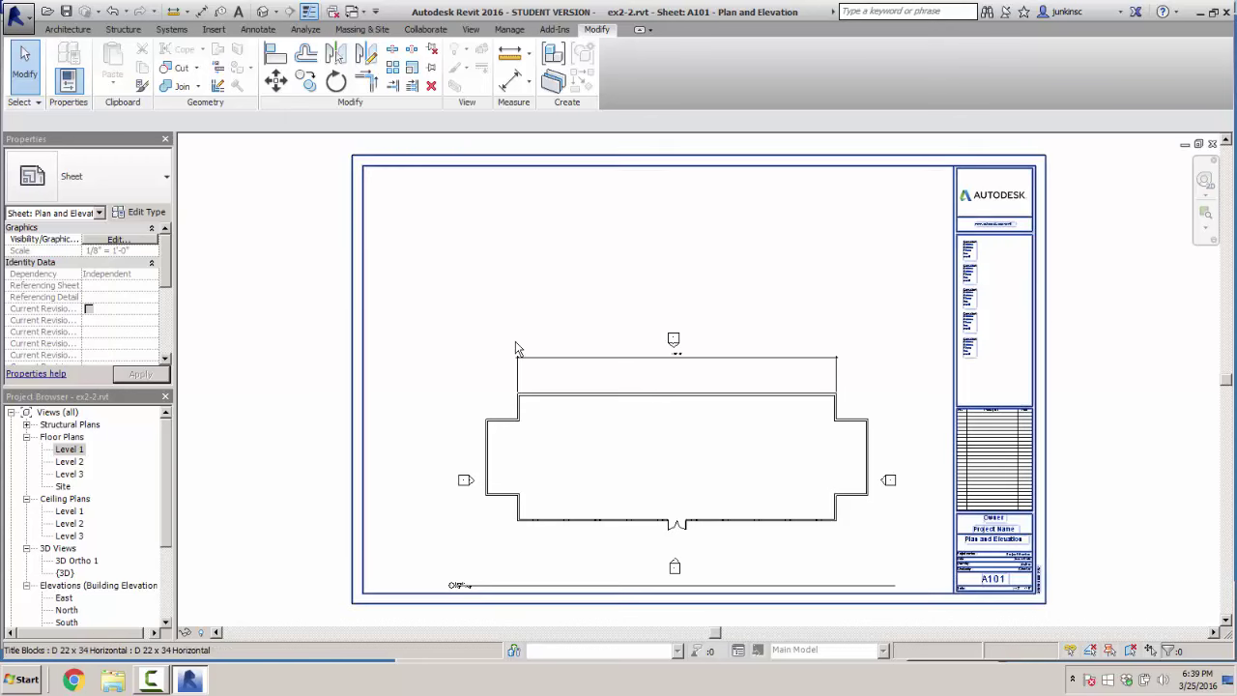
Place the South elevation on sheet A101 above the Level 1 floor plan
{"action": "scroll", "coordinate": [85, 517], "scroll_direction": "down", "scroll_amount": 2}
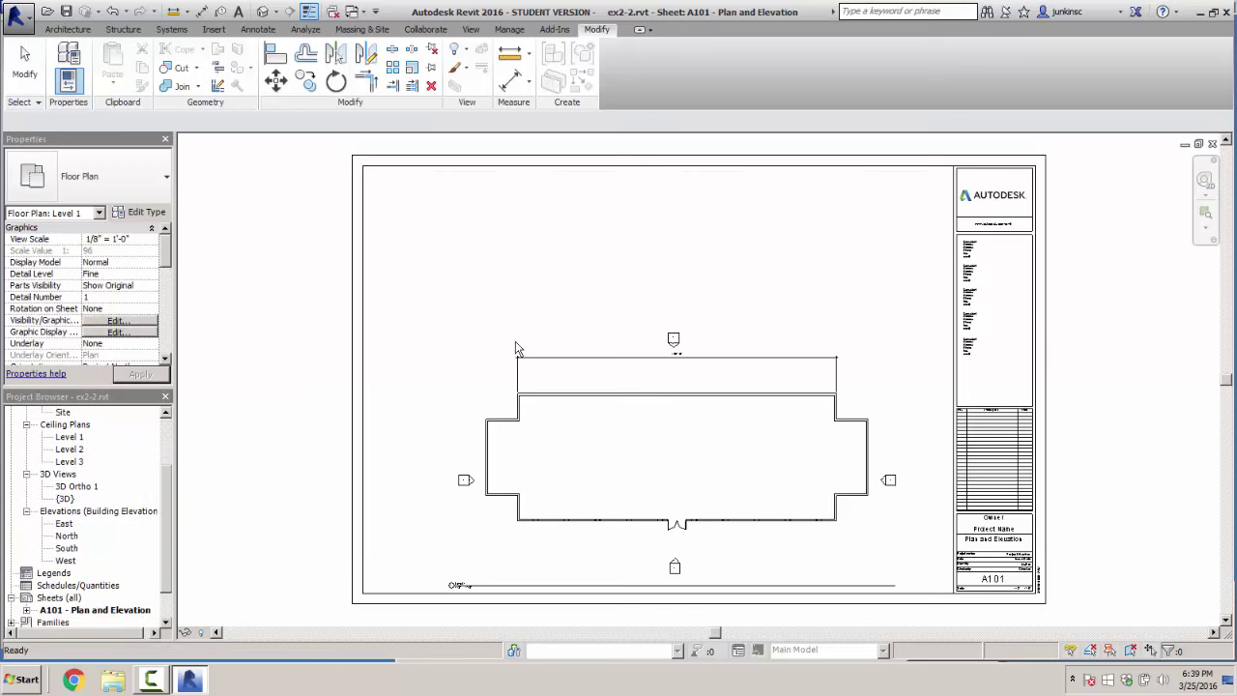
{"action": "left_click", "coordinate": [65, 548]}
{"action": "left_click_drag", "start_coordinate": [143, 550], "coordinate": [632, 251]}
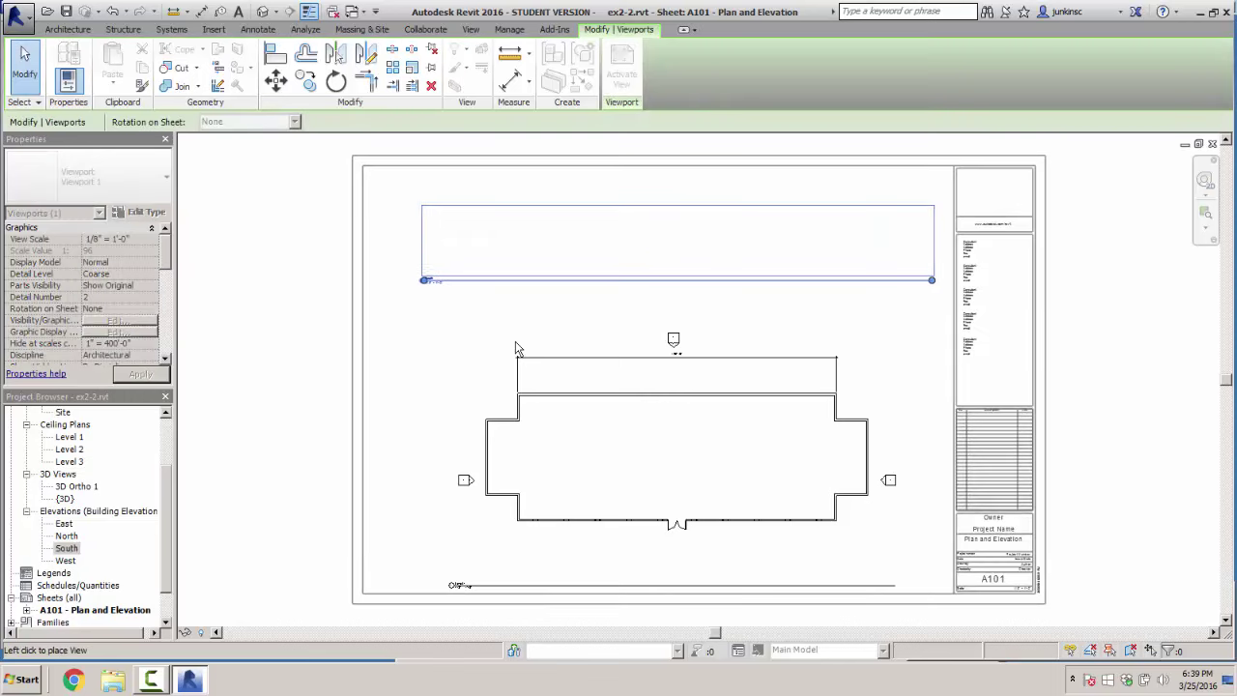
{"action": "left_click", "coordinate": [515, 348]}
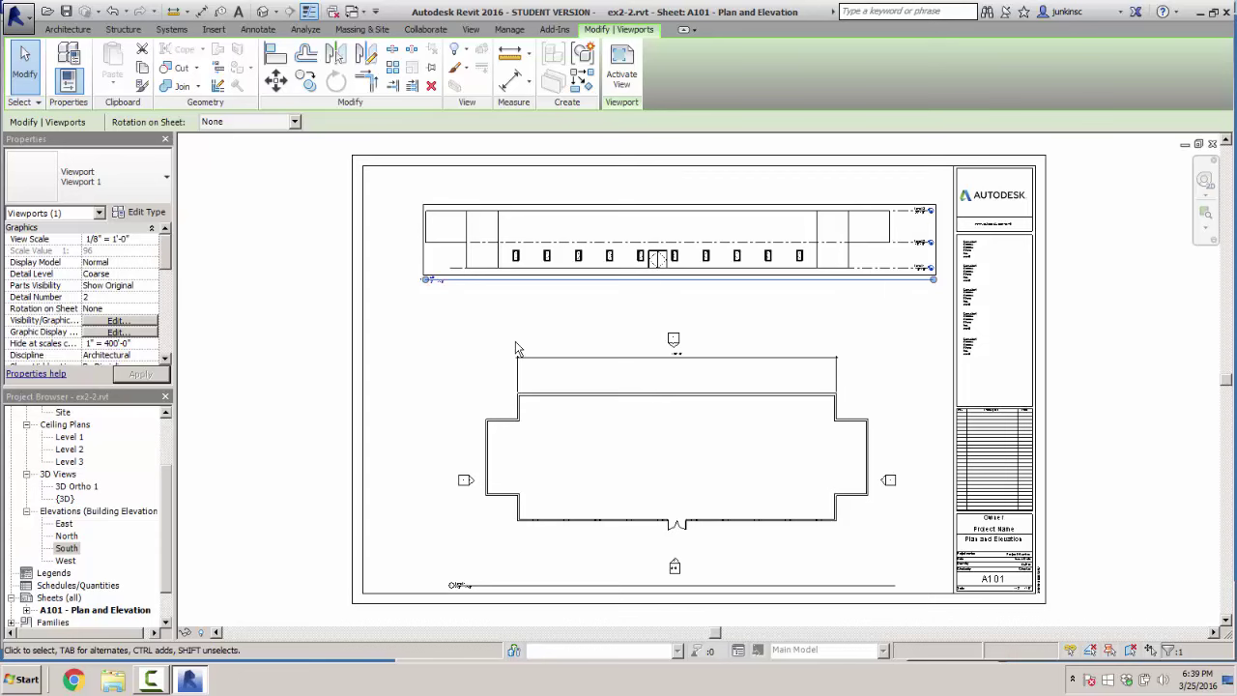
Open the sheet's D 22 x 34 Horizontal title block family for editing and load it back into the project
{"action": "key", "text": "Tab"}
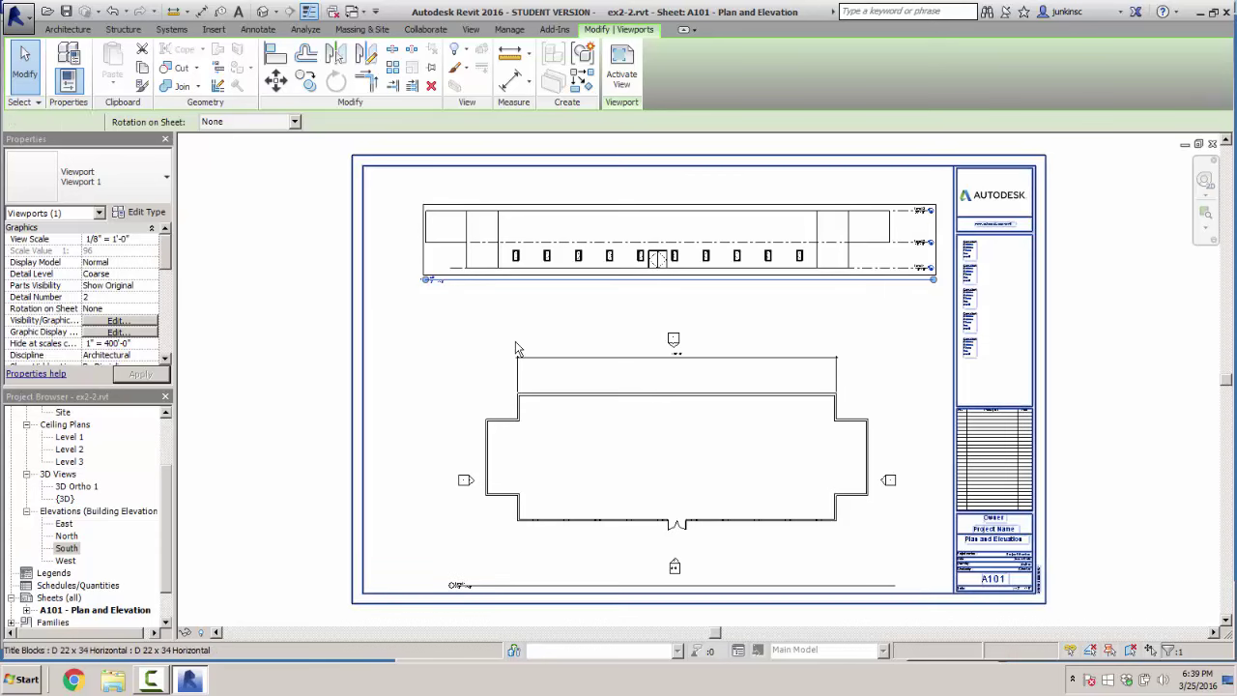
{"action": "left_click", "coordinate": [515, 348]}
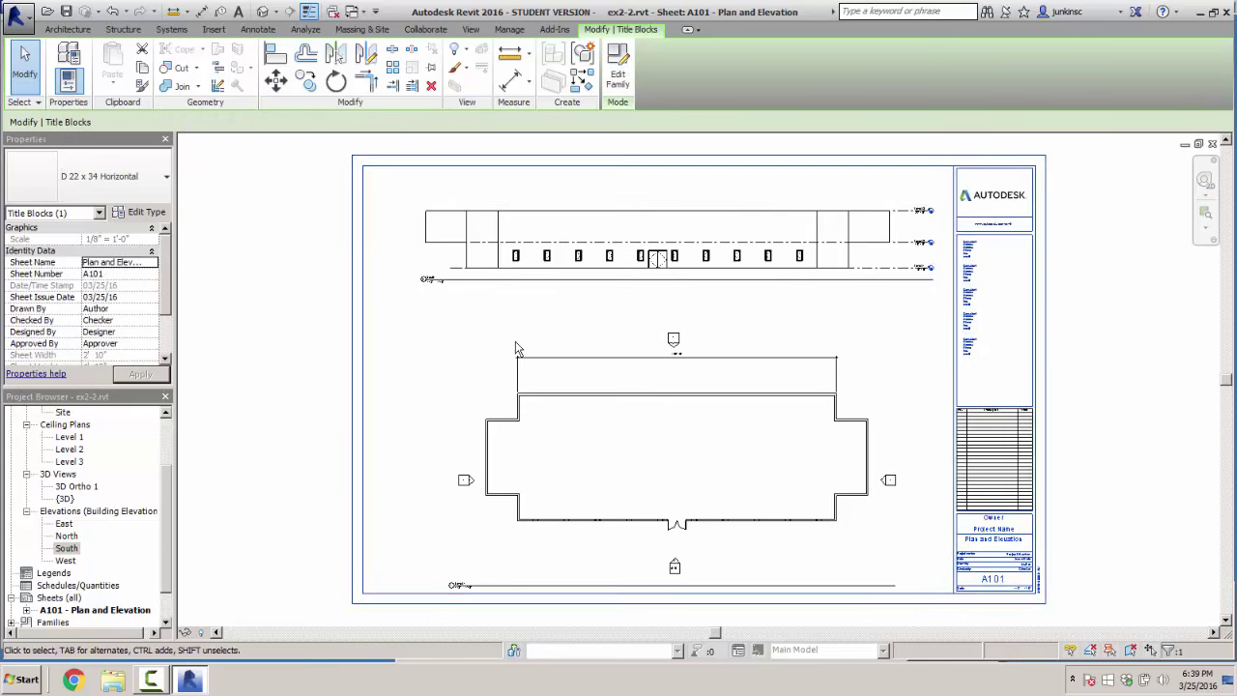
{"action": "double_click", "coordinate": [515, 348]}
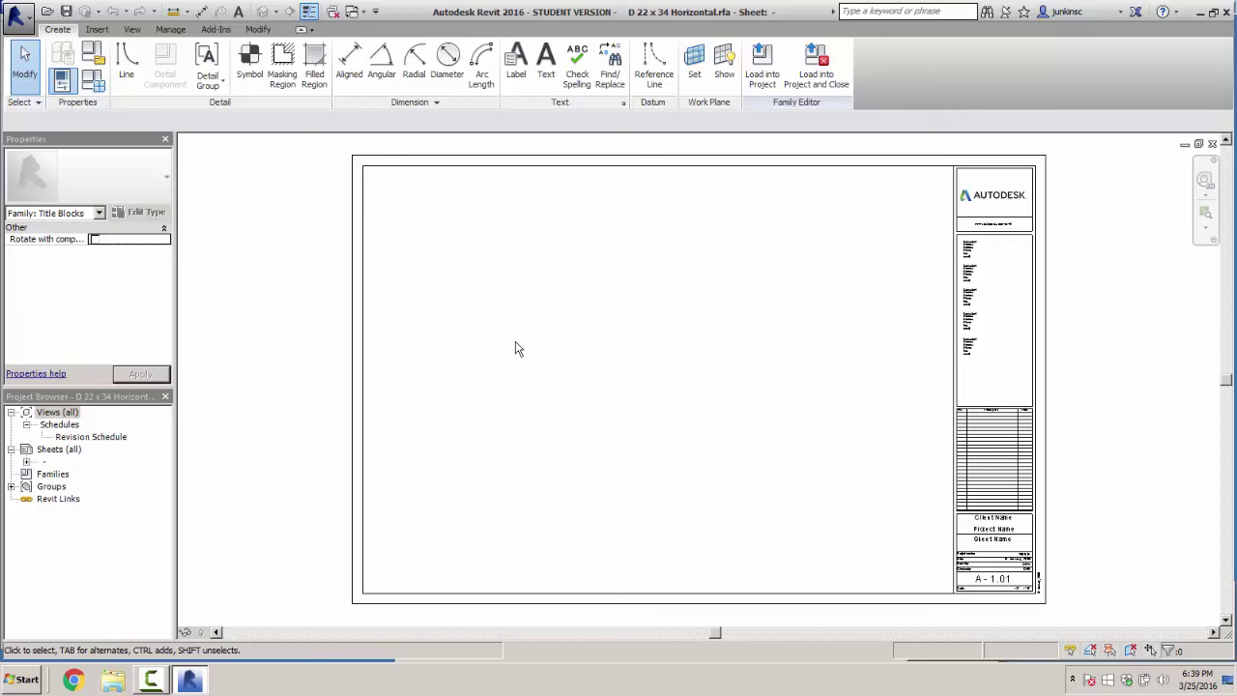
{"action": "left_click", "coordinate": [762, 68]}
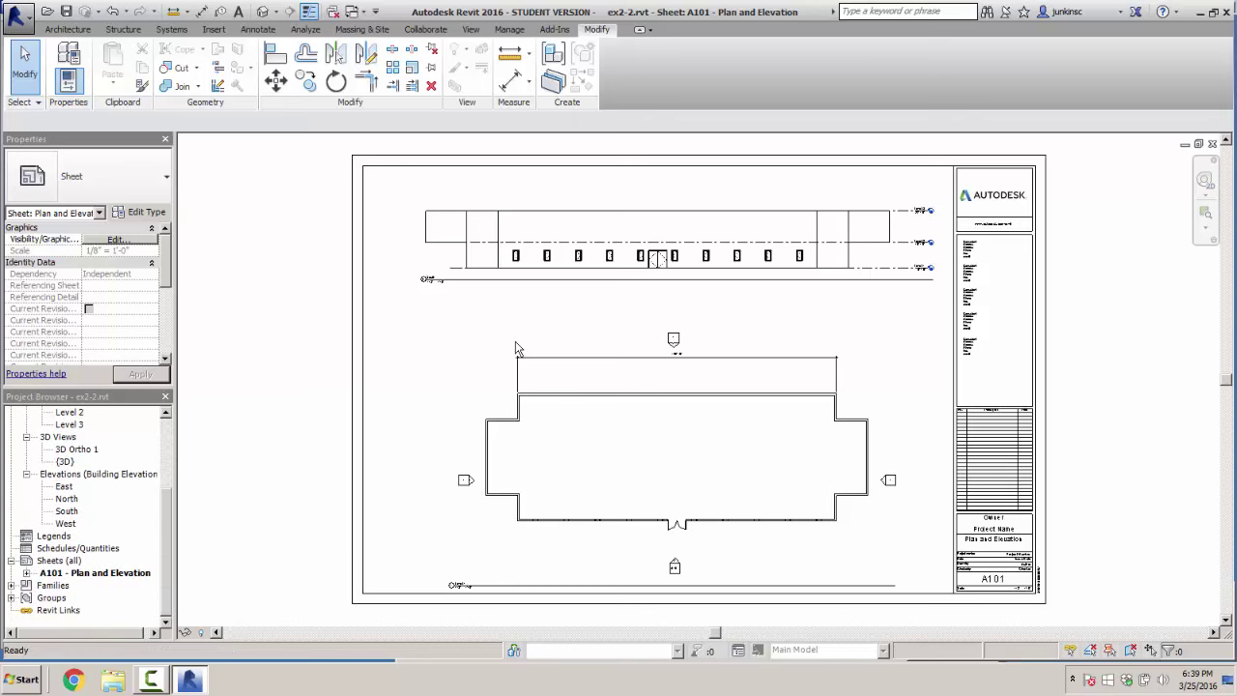
{"action": "left_click", "coordinate": [58, 572]}
{"action": "right_click", "coordinate": [58, 572]}
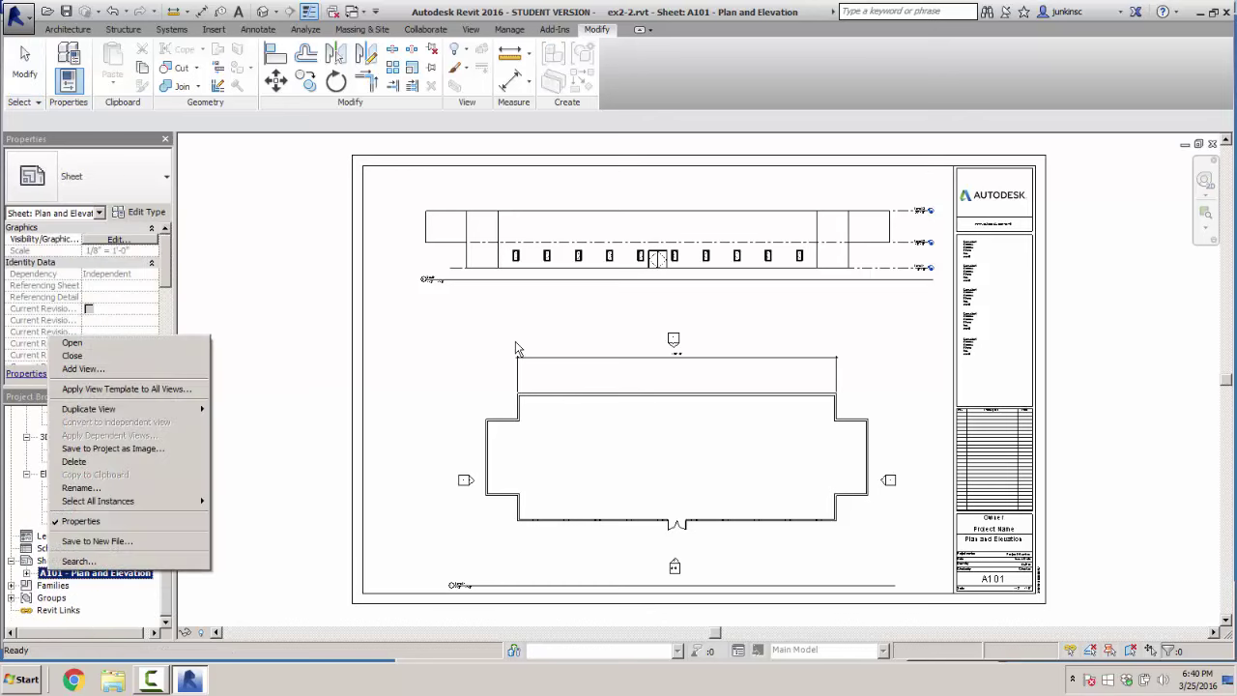
{"action": "key", "text": "Up"}
{"action": "key", "text": "Return"}
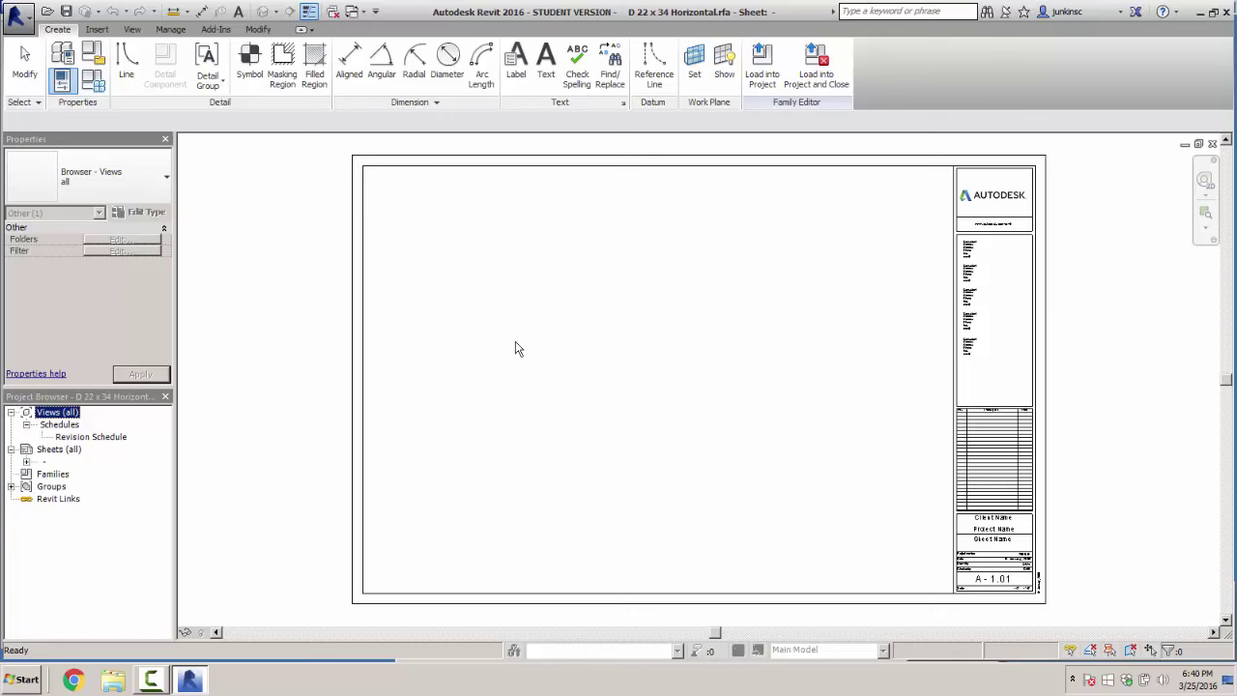
{"action": "right_click", "coordinate": [49, 448]}
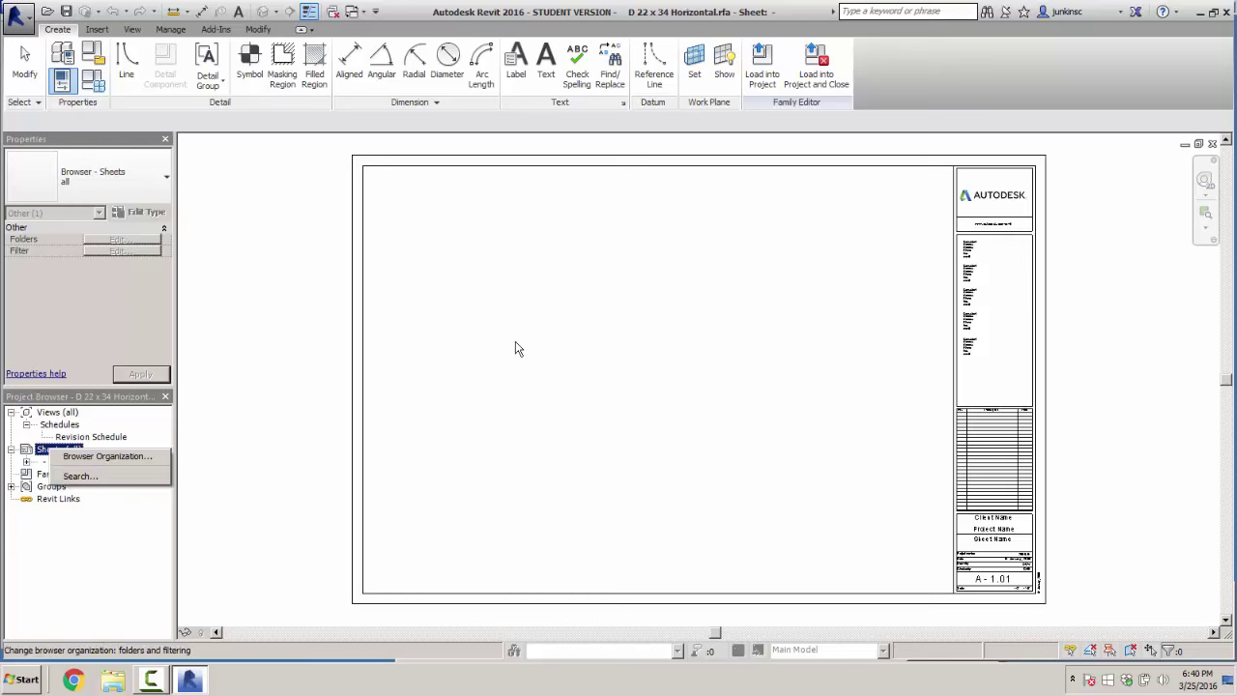
{"action": "left_click", "coordinate": [44, 462]}
{"action": "right_click", "coordinate": [44, 462]}
{"action": "key", "text": "Up"}
{"action": "key", "text": "Up"}
{"action": "key", "text": "Up"}
{"action": "key", "text": "Up"}
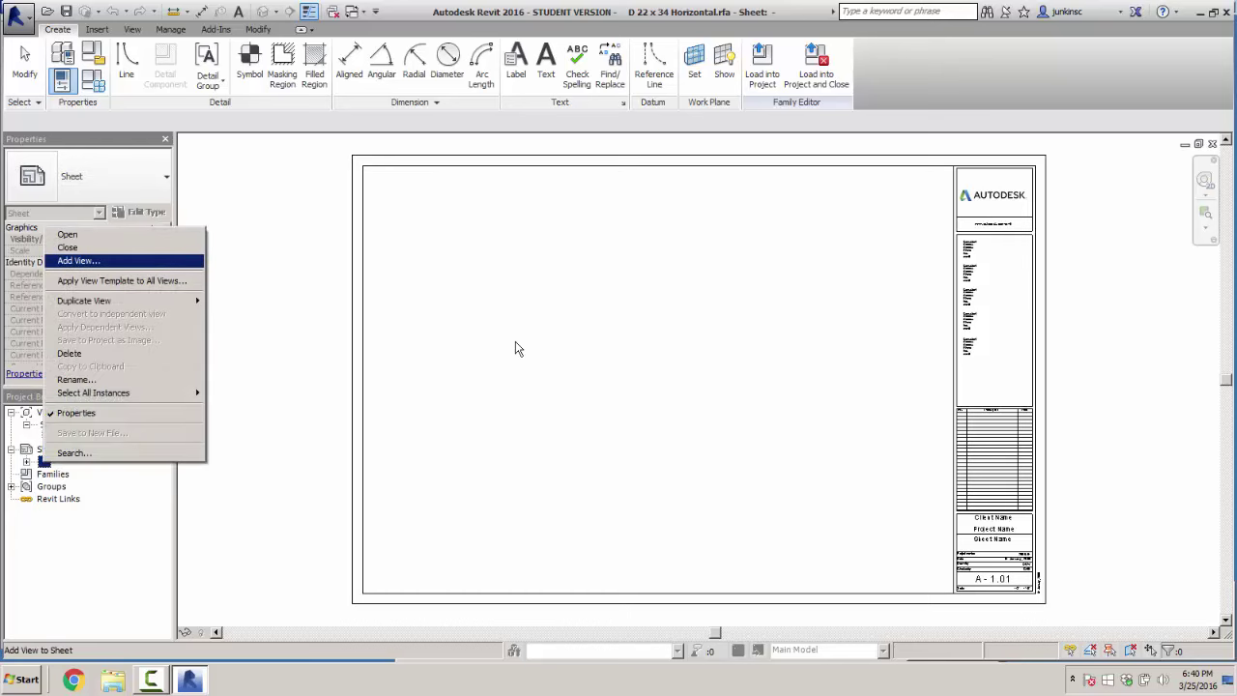
{"action": "key", "text": "Escape"}
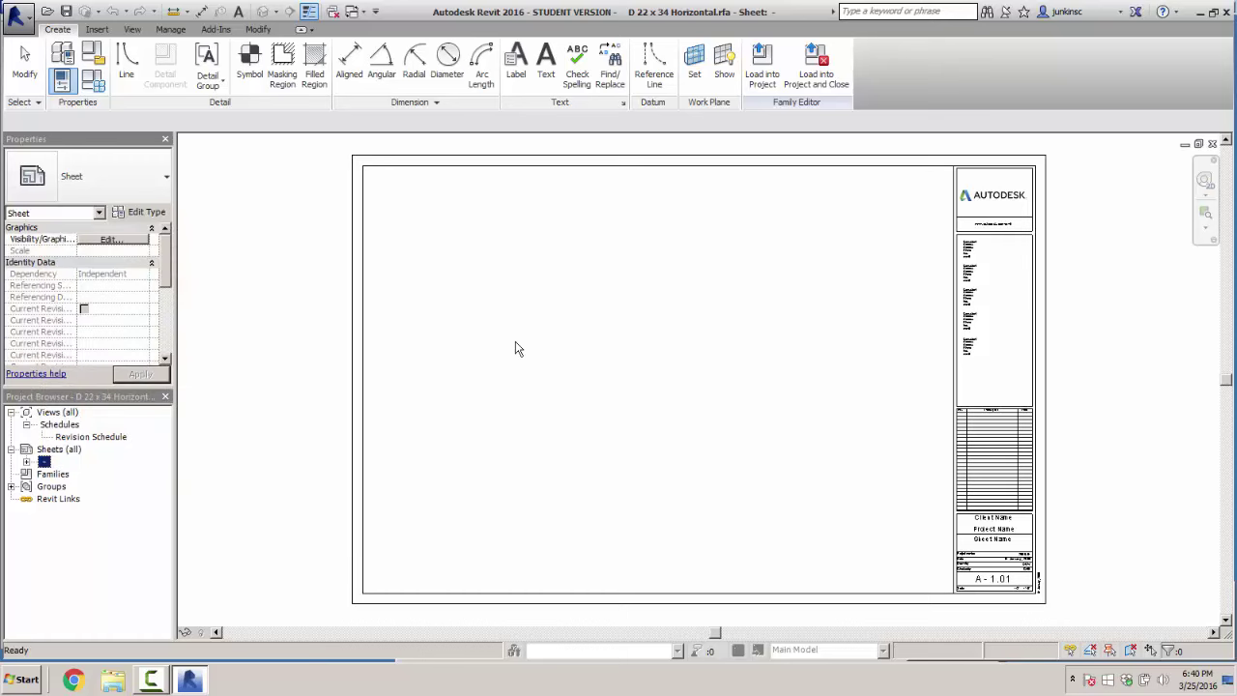
{"action": "key", "text": "Up"}
{"action": "key", "text": "shift+F10"}
{"action": "key", "text": "Down"}
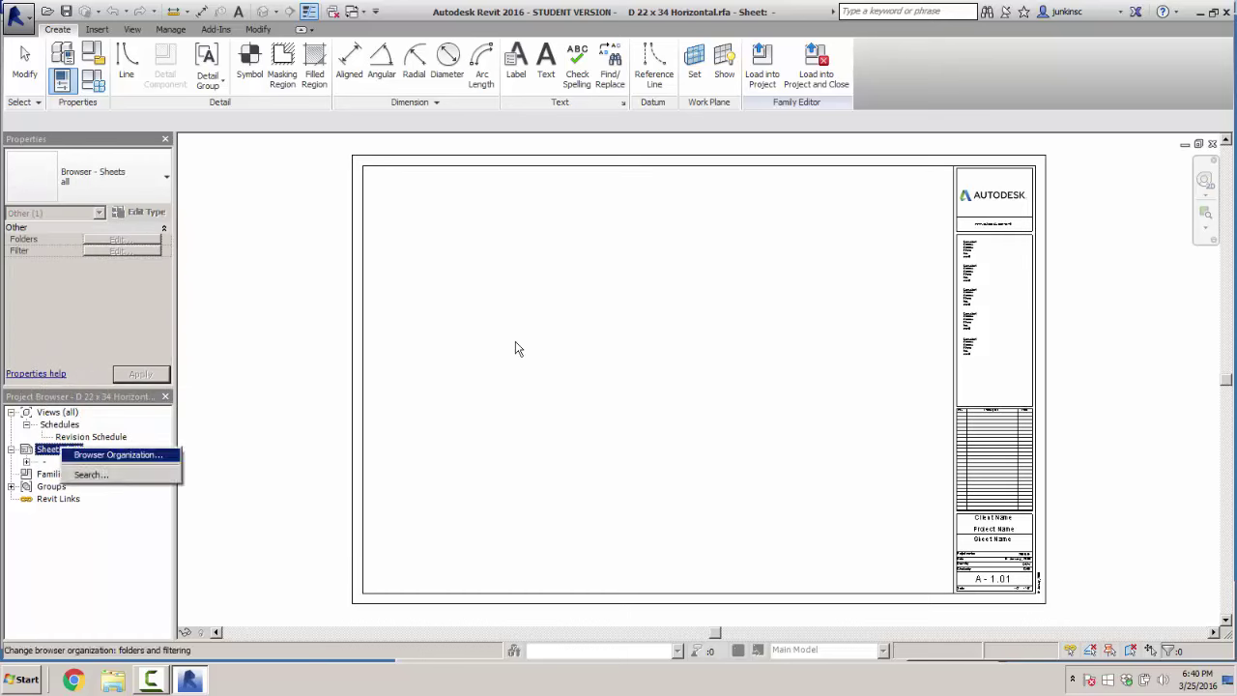
{"action": "key", "text": "Down"}
{"action": "key", "text": "Return"}
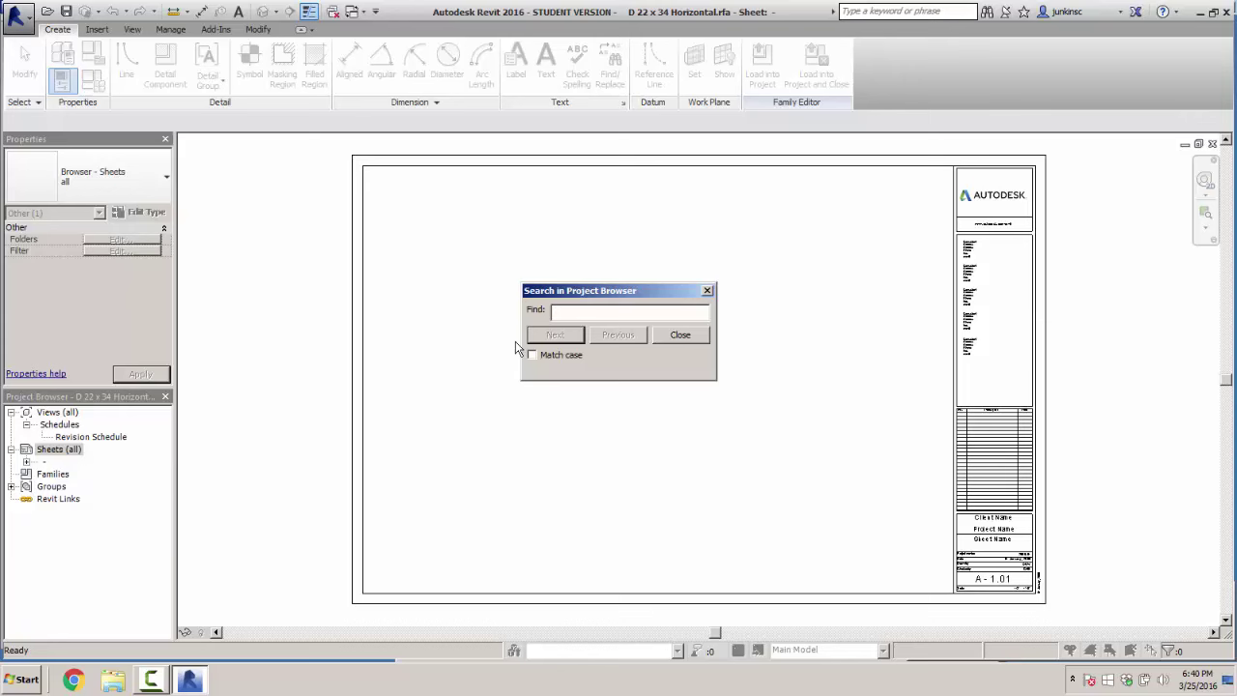
{"action": "key", "text": "Escape"}
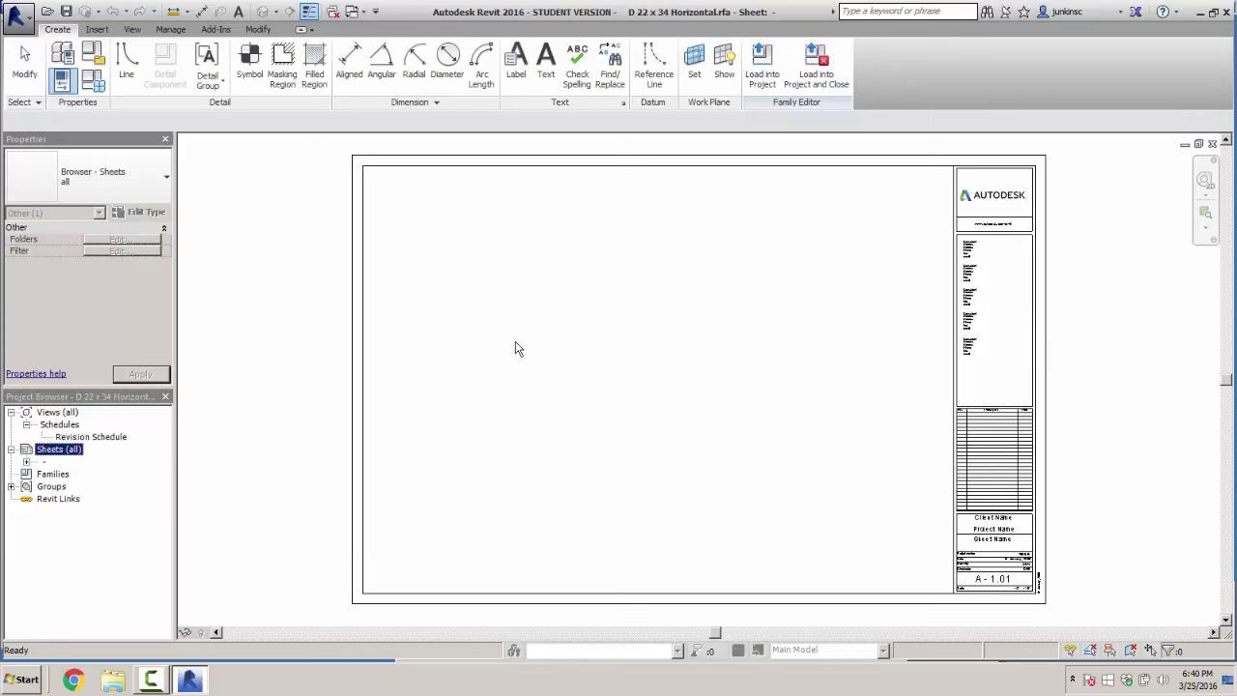
{"action": "key", "text": "Tab"}
{"action": "key", "text": "shift+Tab"}
{"action": "key", "text": "shift+Tab"}
{"action": "key", "text": "Tab"}
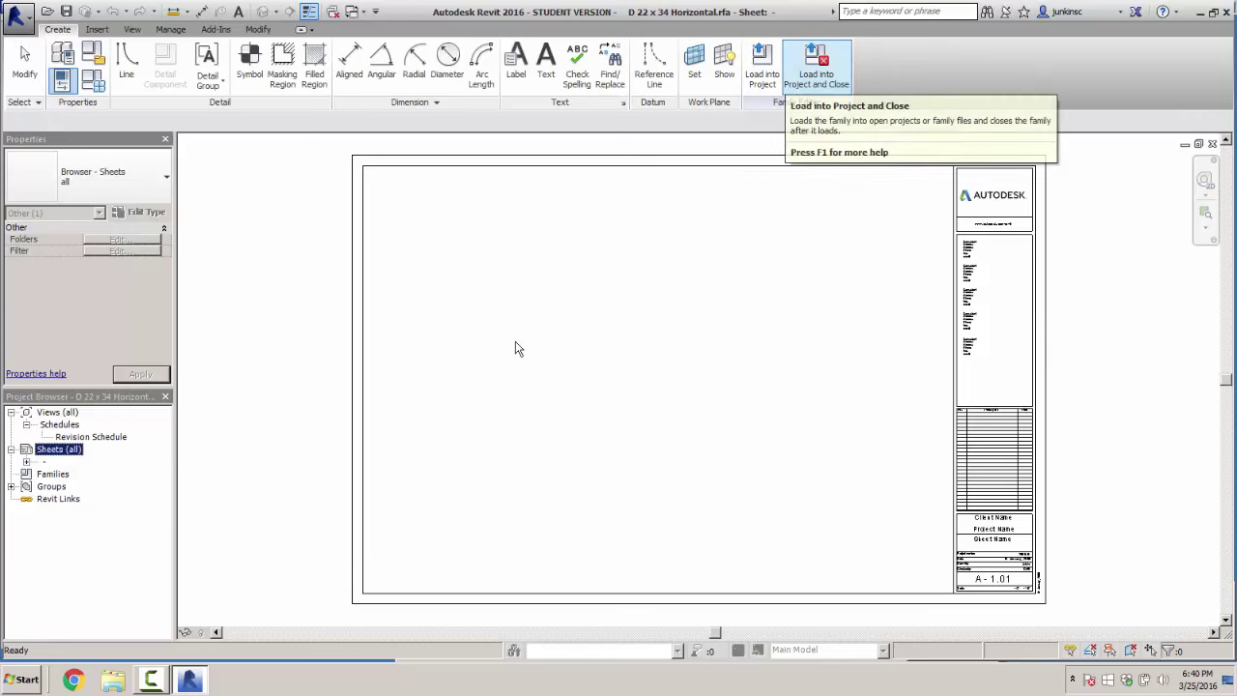
Close the D 22 x 34 Horizontal title block family and return to the ex2-2 project
{"action": "key", "text": "alt+f"}
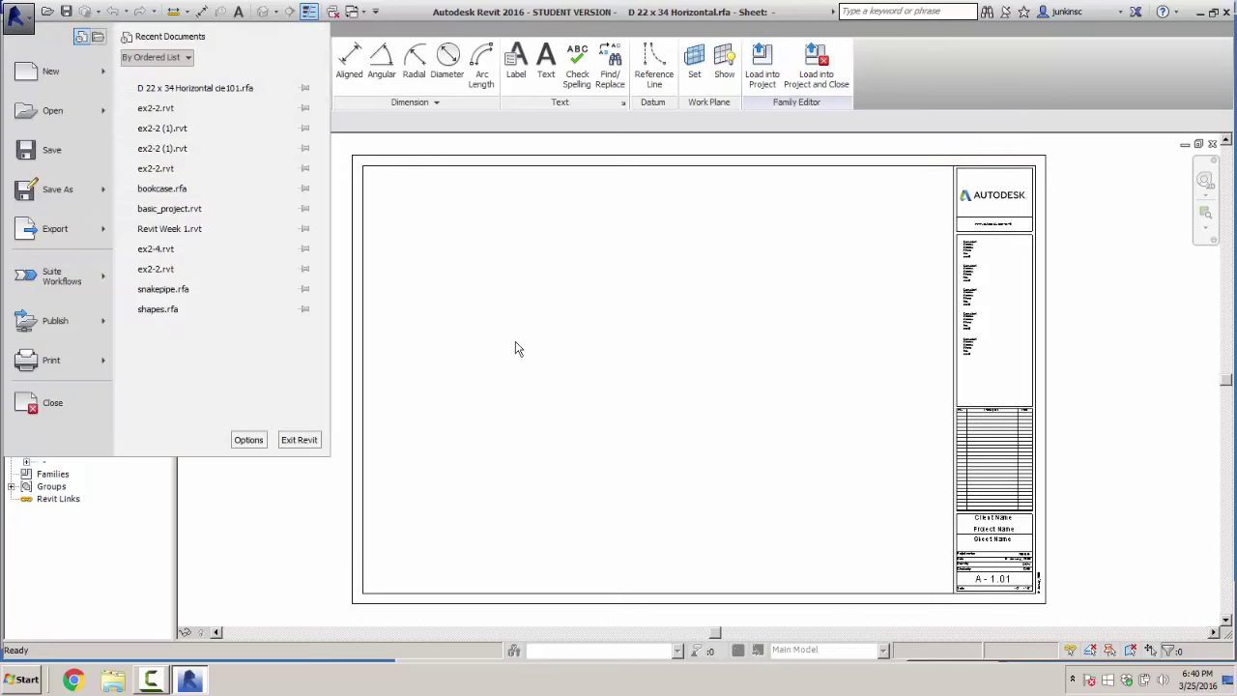
{"action": "key", "text": "Up"}
{"action": "key", "text": "Return"}
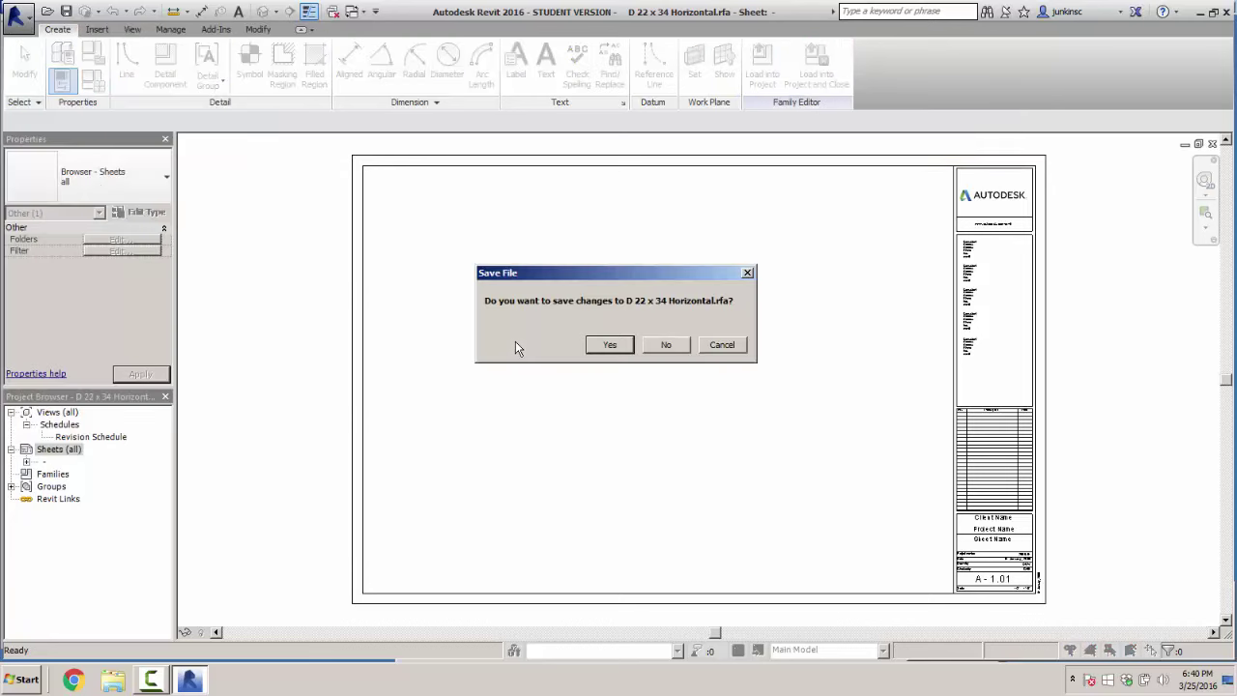
{"action": "key", "text": "Return"}
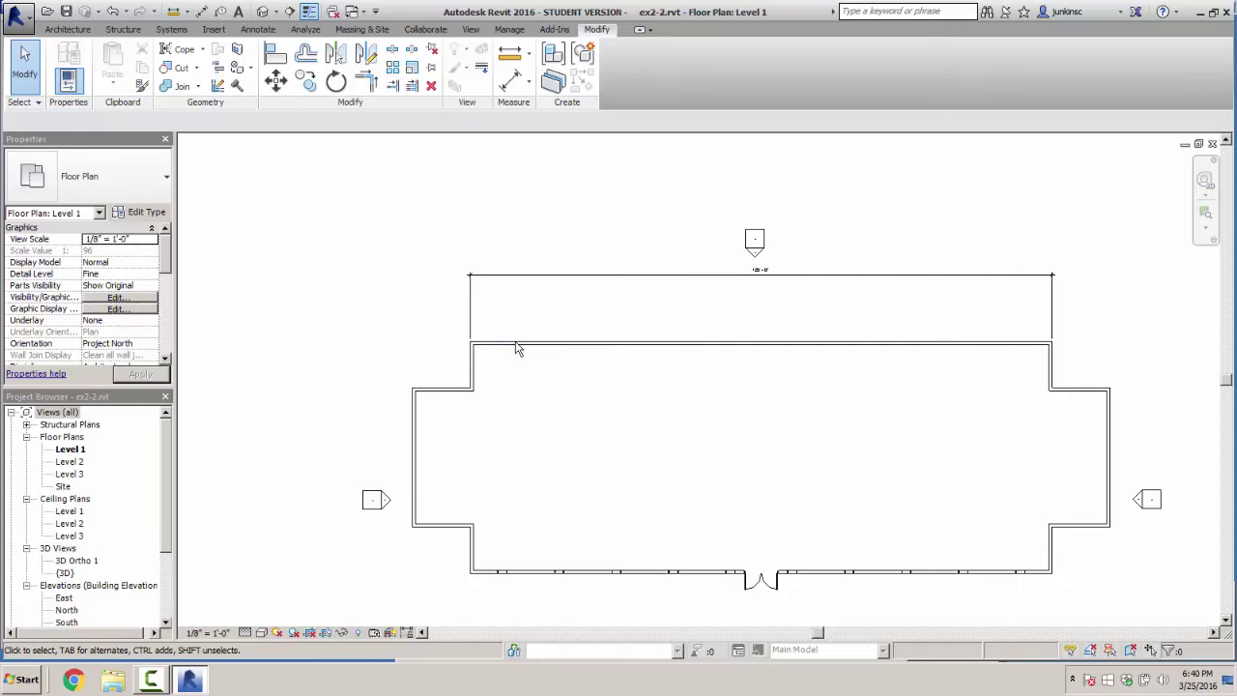
Create a new sheet using the D 22 x 34 Horizontal cie101 title block
{"action": "scroll", "coordinate": [85, 513], "scroll_direction": "down", "scroll_amount": 3}
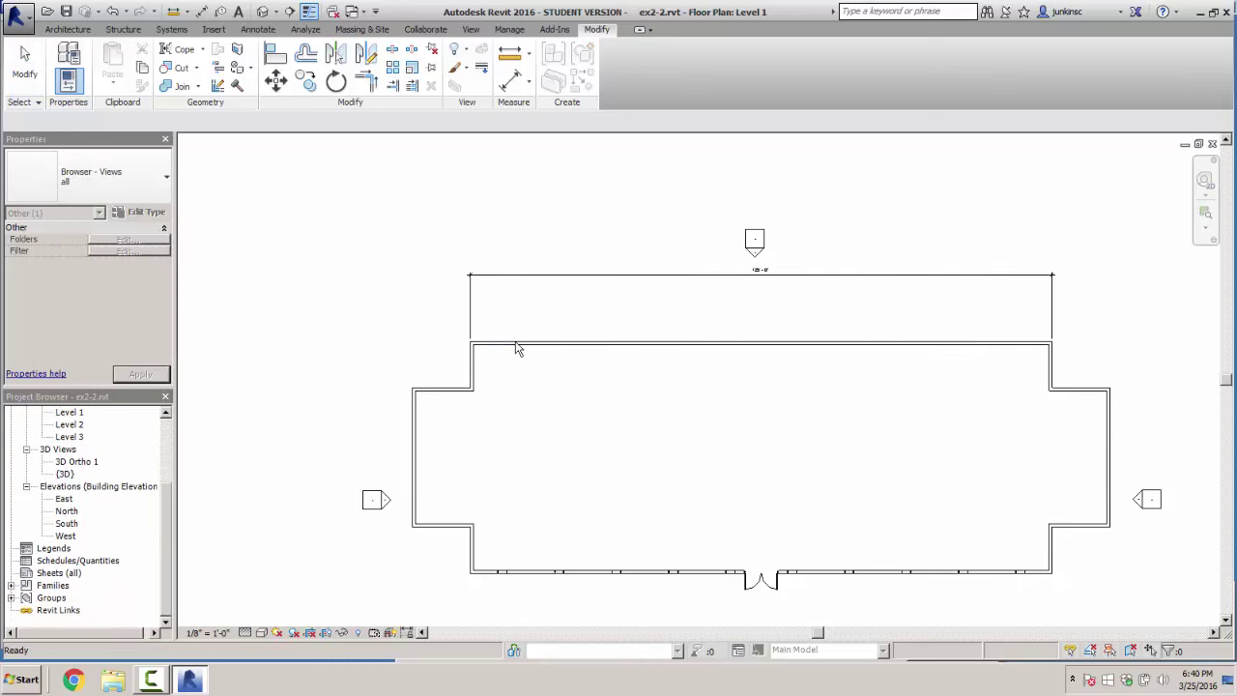
{"action": "right_click", "coordinate": [53, 573]}
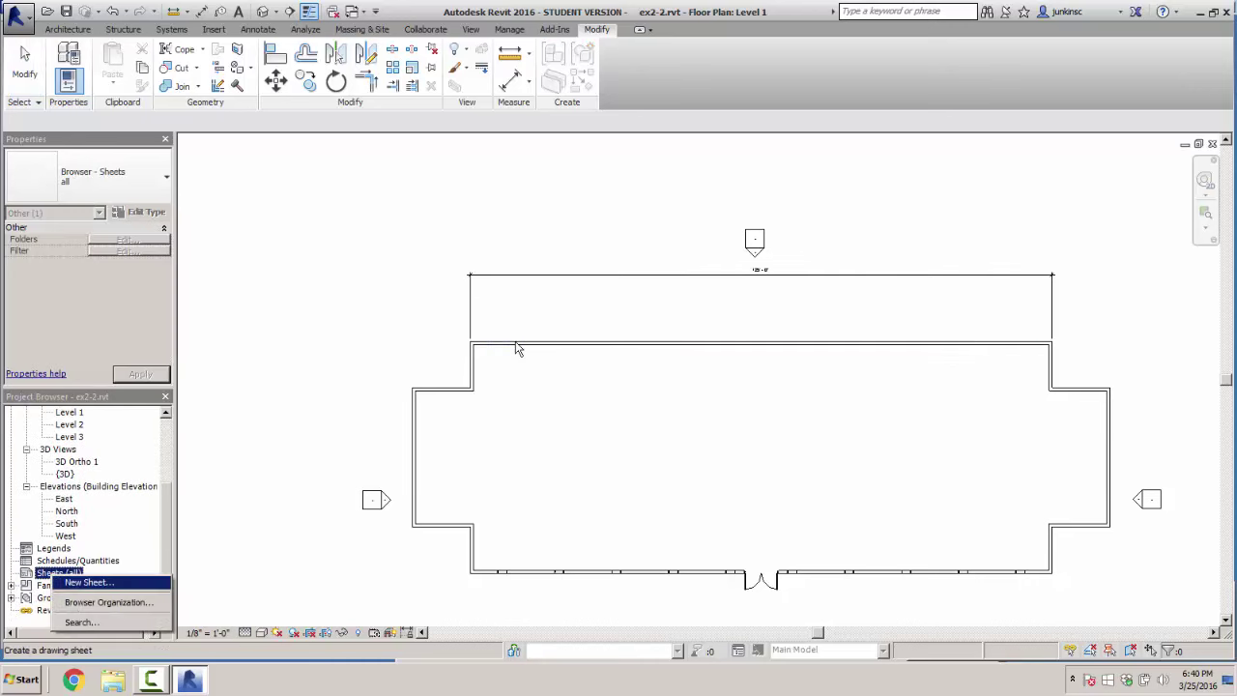
{"action": "left_click", "coordinate": [89, 583]}
{"action": "key", "text": "alt+l"}
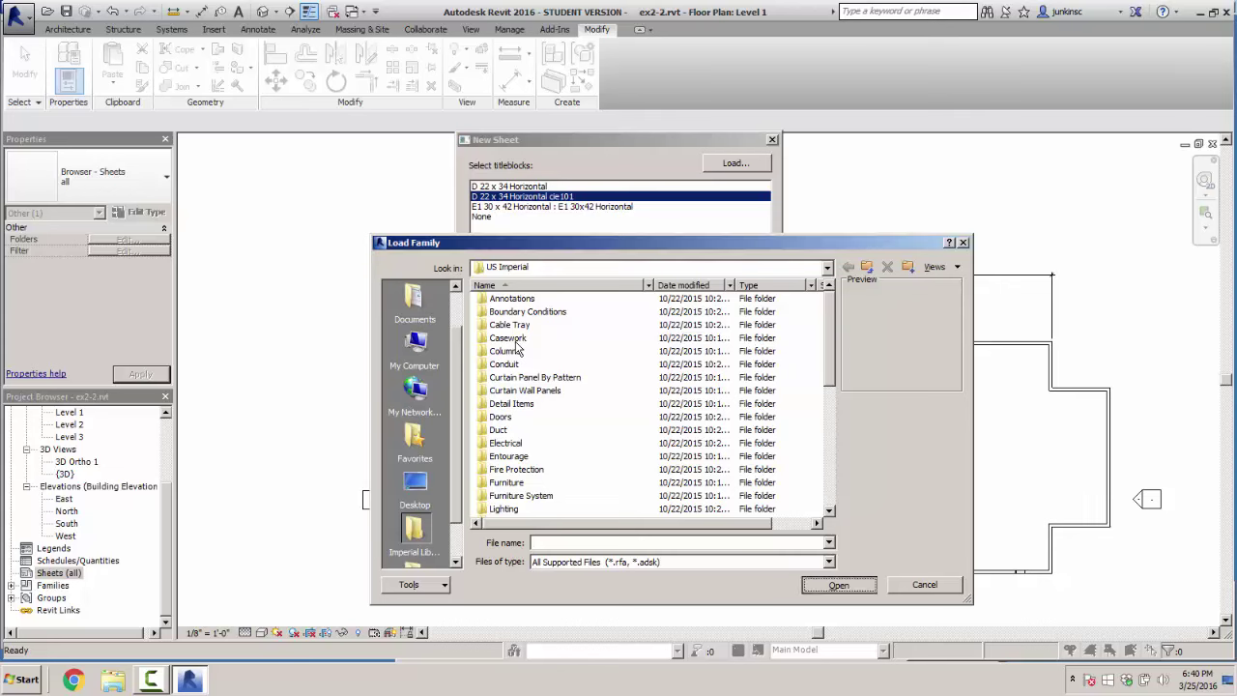
{"action": "key", "text": "Escape"}
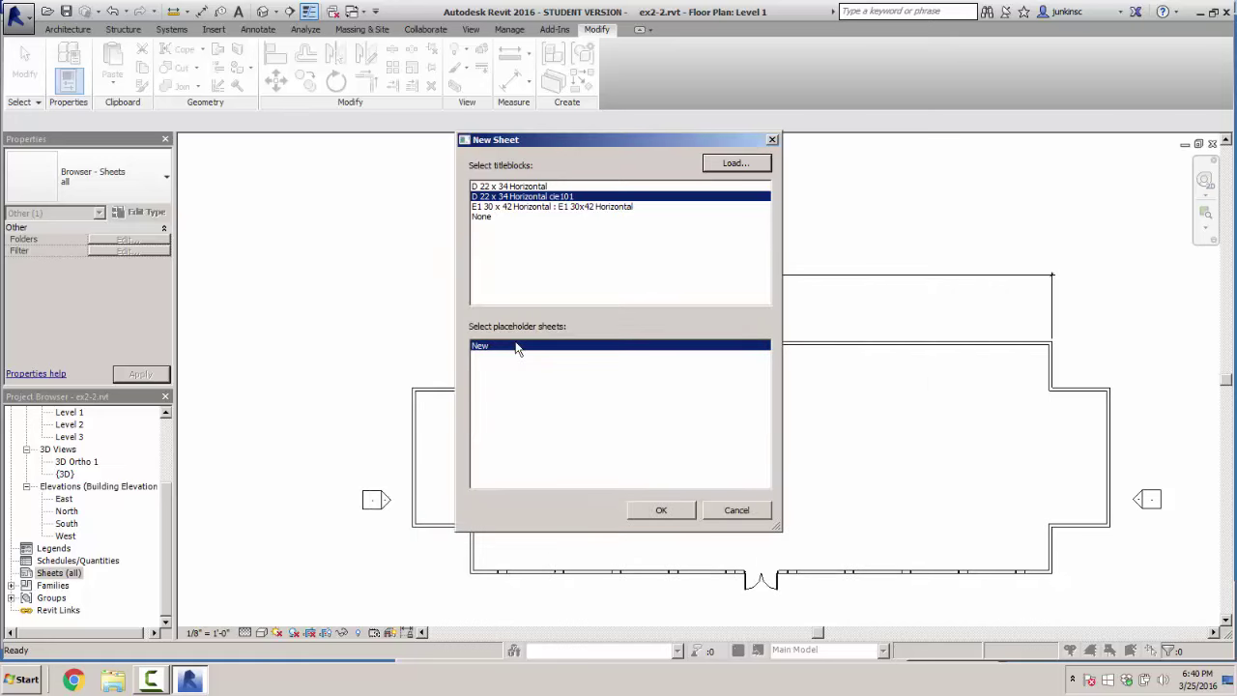
{"action": "key", "text": "Return"}
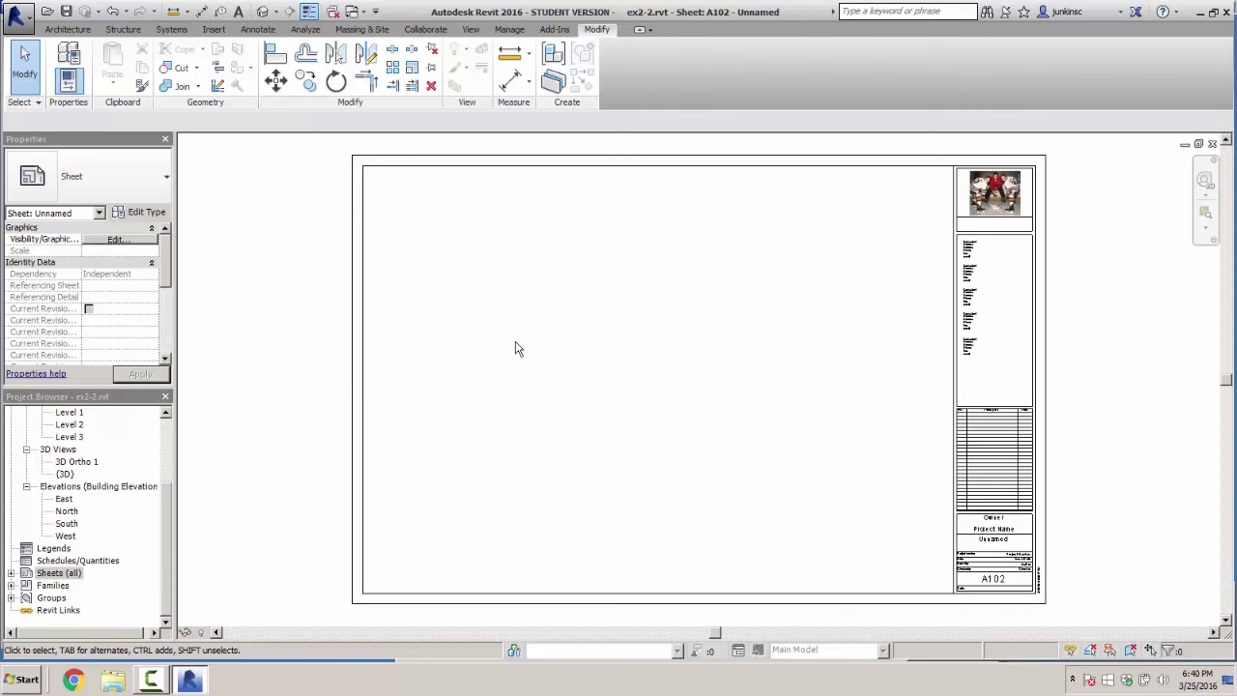
Place the Level 1 floor plan view on the lower half of the sheet, leaving space above it
{"action": "scroll", "coordinate": [85, 517], "scroll_direction": "up", "scroll_amount": 3}
{"action": "left_click", "coordinate": [68, 448]}
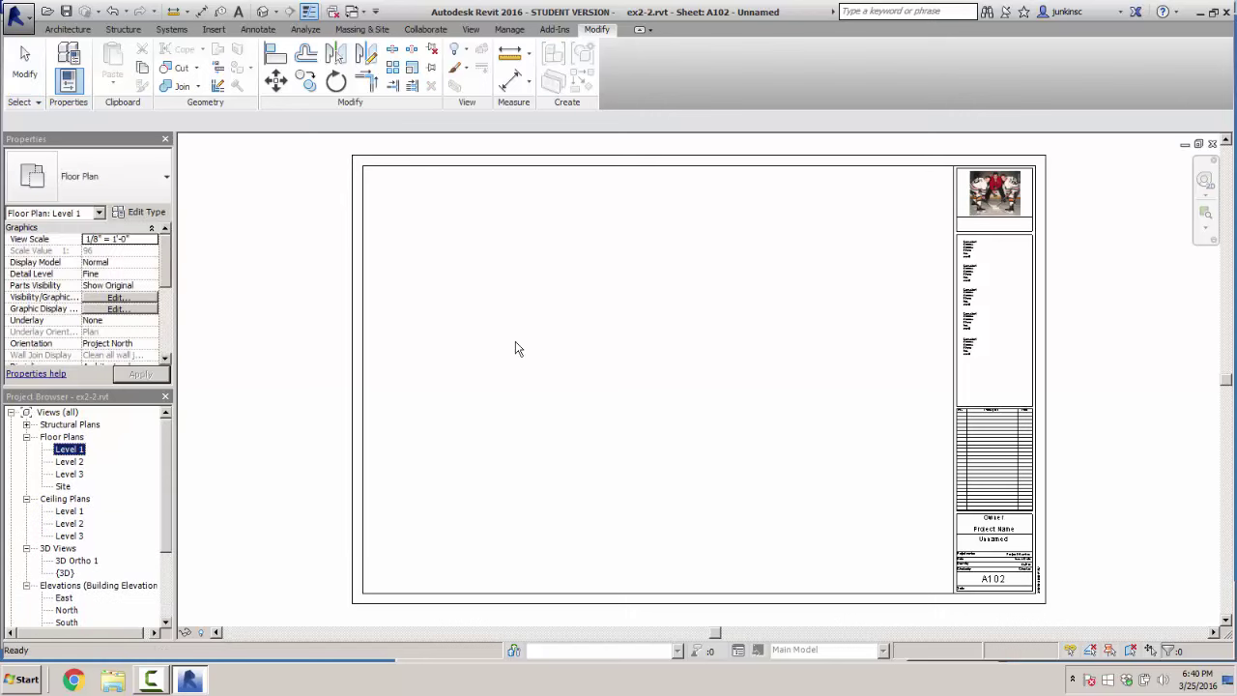
{"action": "mouse_move", "coordinate": [68, 448]}
{"action": "left_mouse_down"}
{"action": "mouse_move", "coordinate": [529, 433]}
{"action": "mouse_move", "coordinate": [559, 420]}
{"action": "left_mouse_up"}
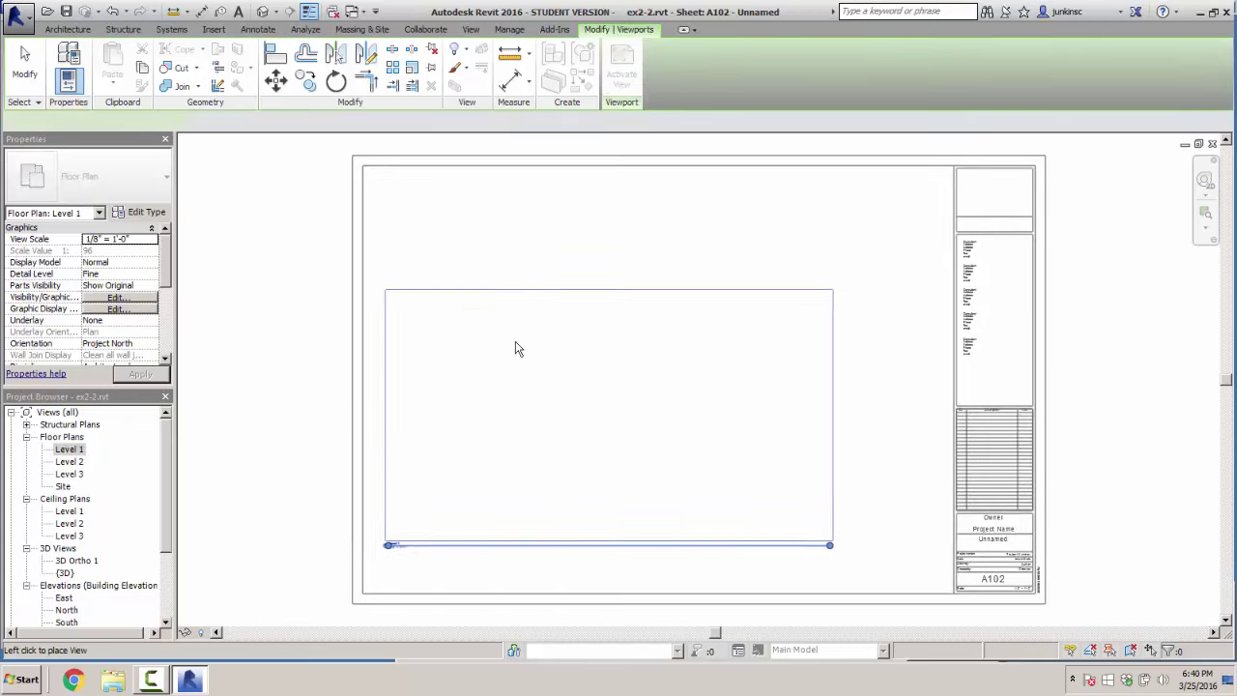
{"action": "left_click", "coordinate": [515, 348]}
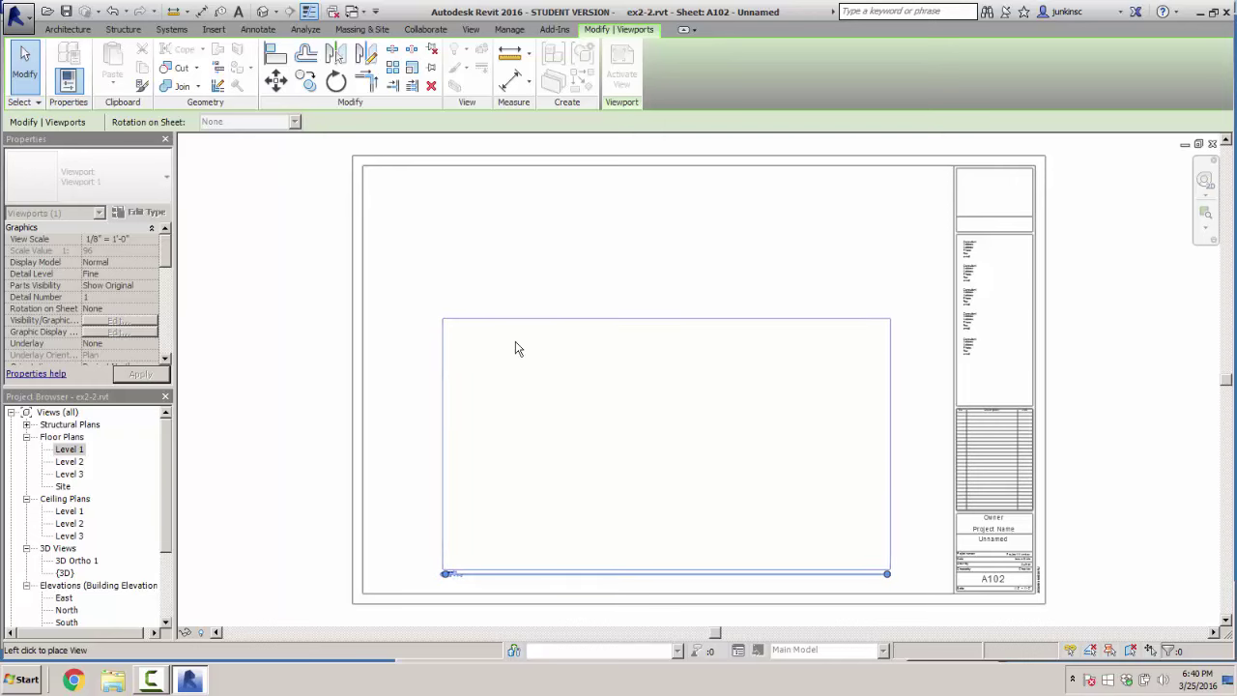
{"action": "key", "text": "Escape"}
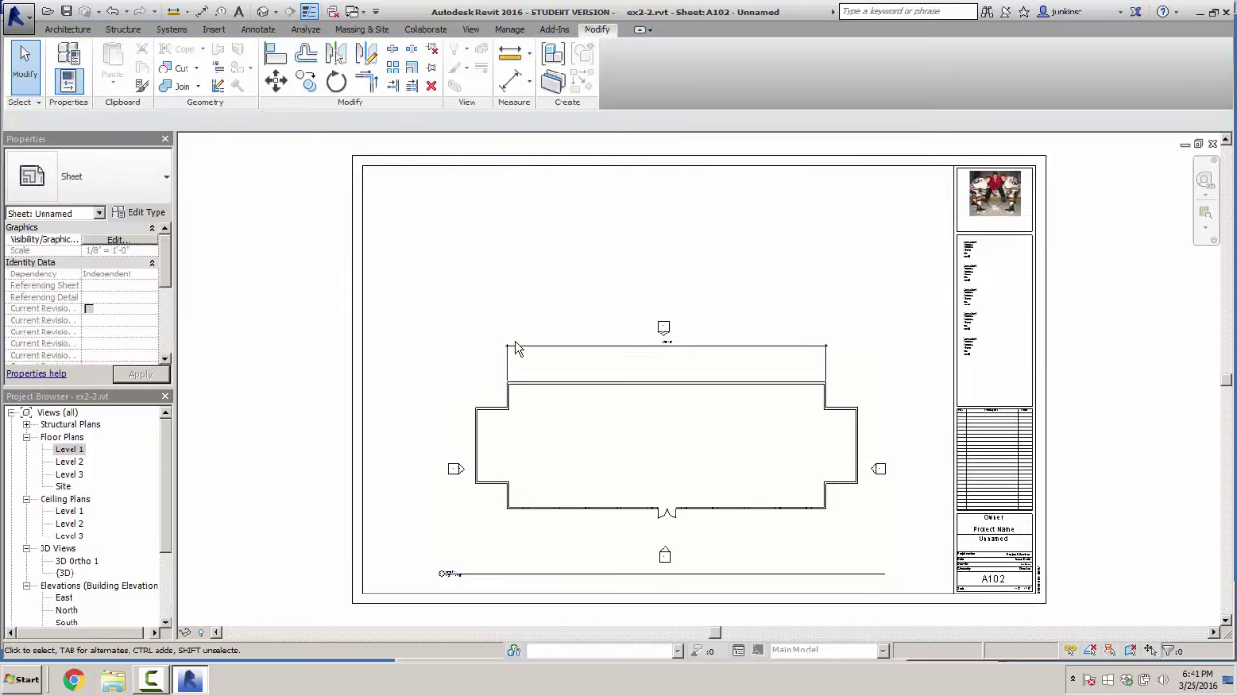
Place the South elevation view on the sheet above the Level 1 floor plan
{"action": "double_click", "coordinate": [516, 346]}
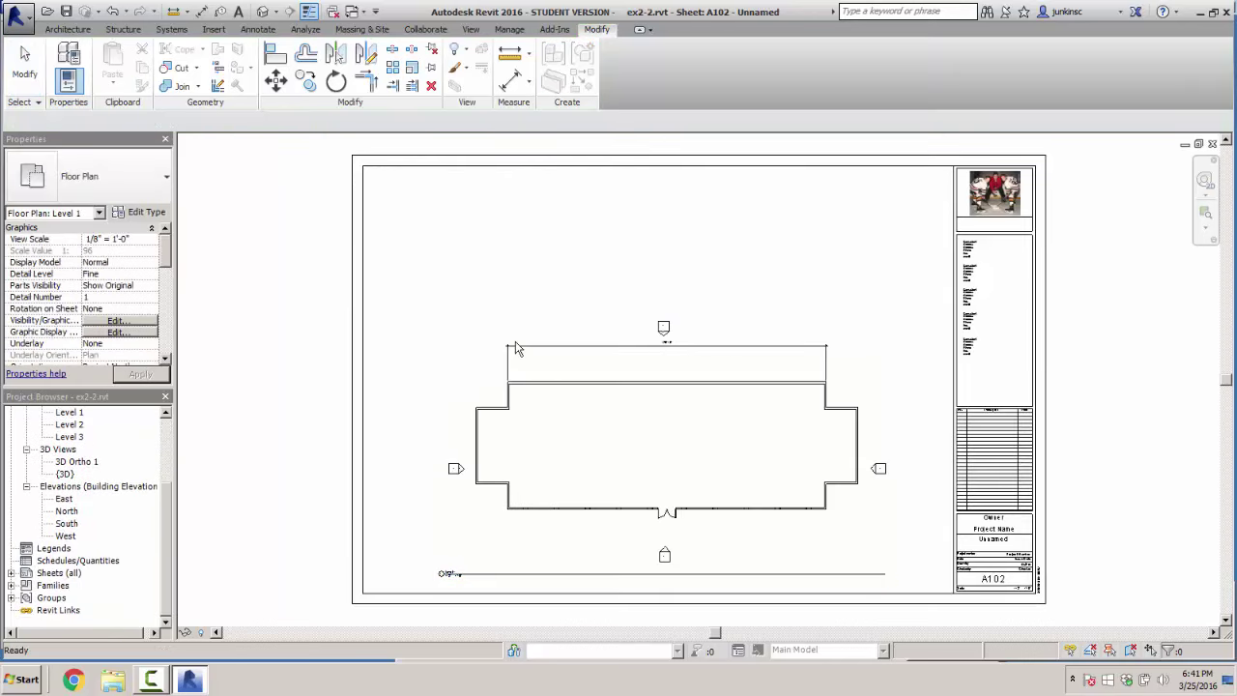
{"action": "left_click_drag", "start_coordinate": [67, 523], "coordinate": [641, 238]}
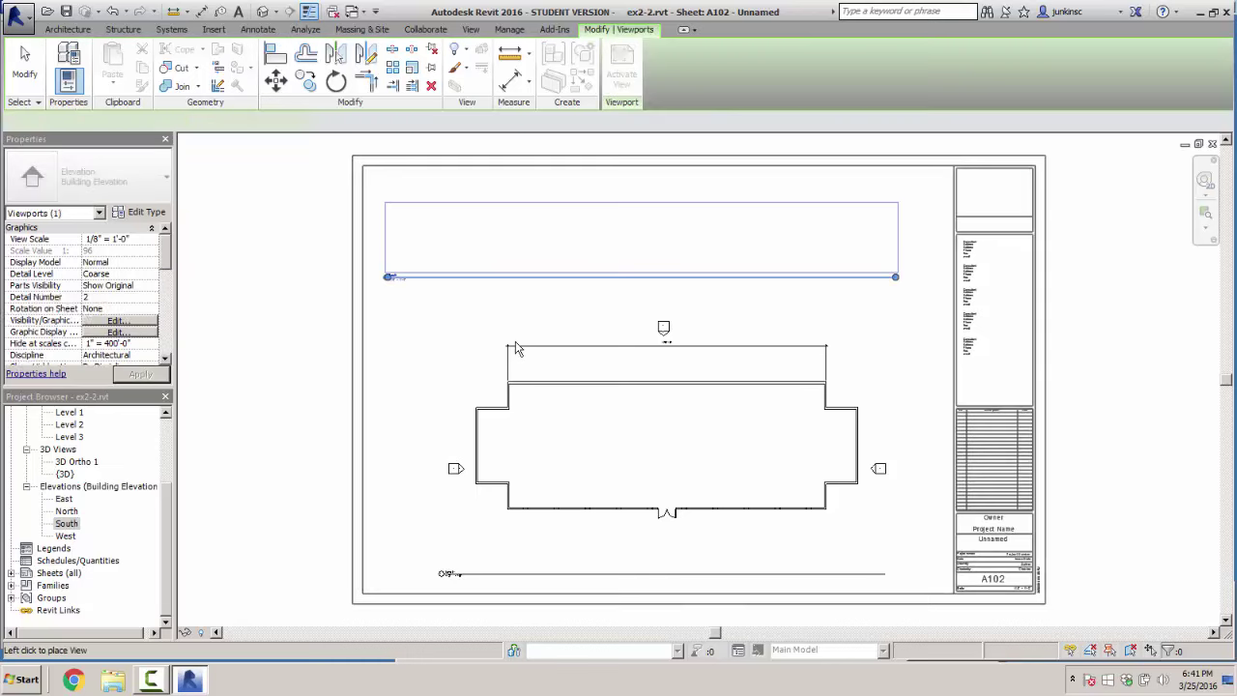
{"action": "left_click", "coordinate": [515, 348]}
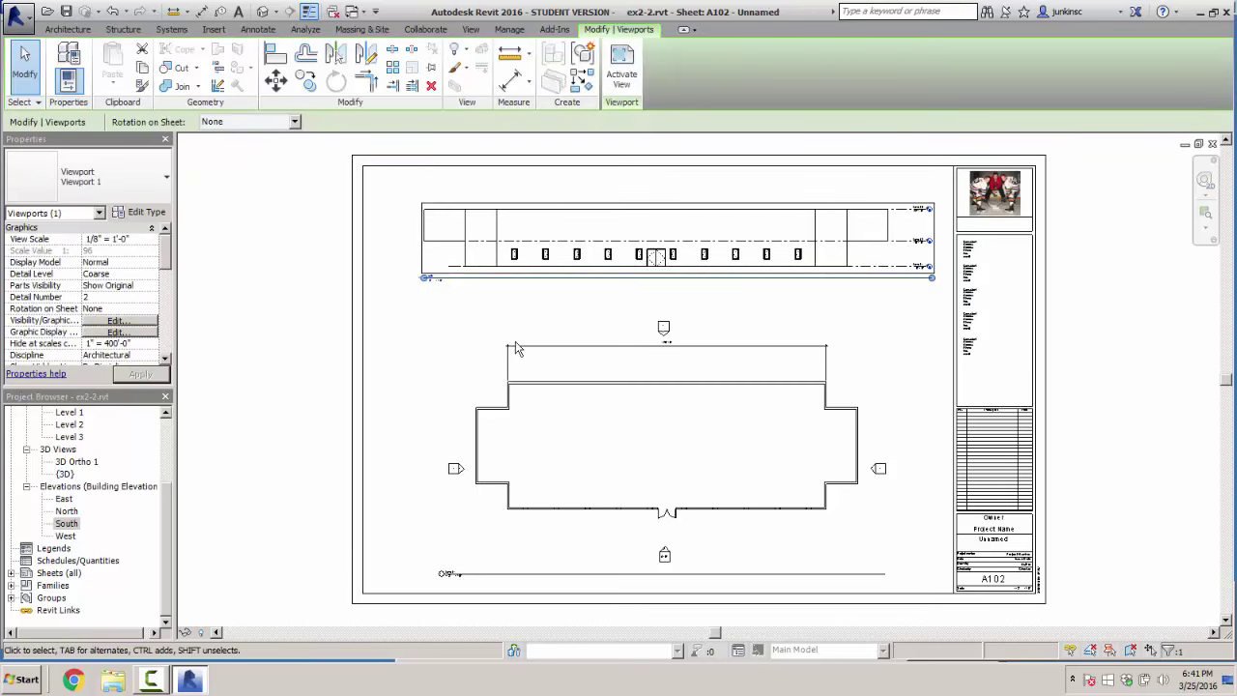
Move the South elevation viewport about 1/2" horizontally to the right so its walls line up with the floor plan below
{"action": "key", "text": "m"}
{"action": "key", "text": "v"}
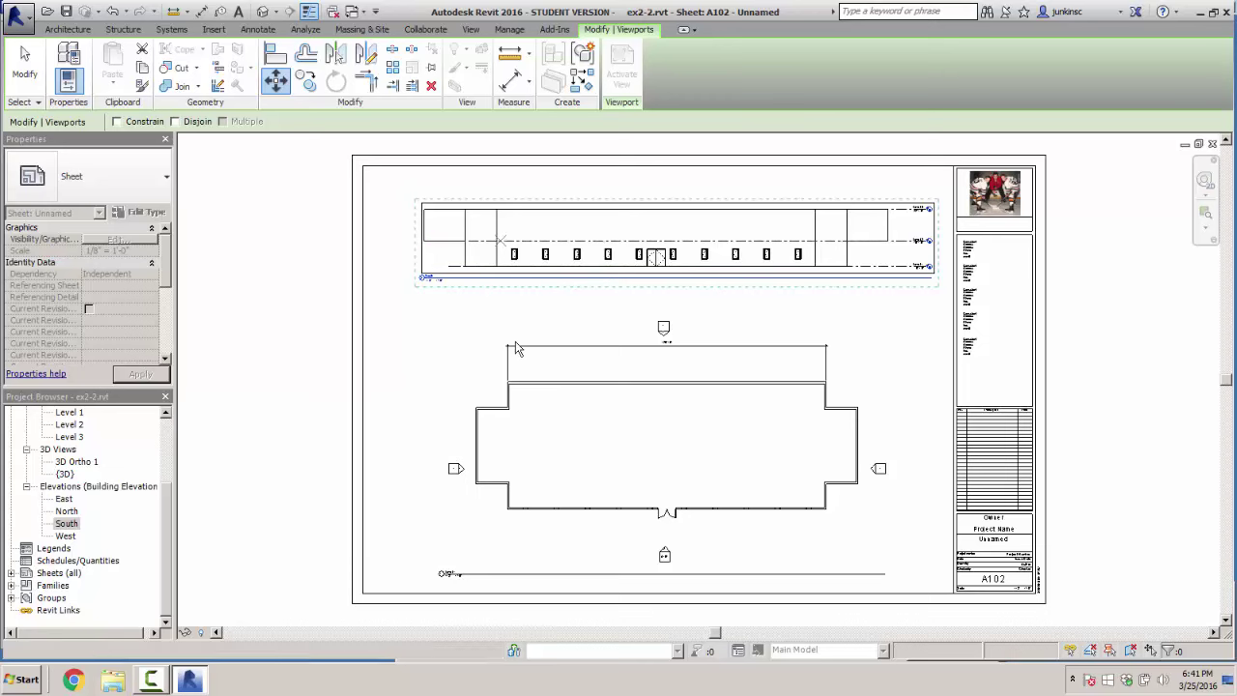
{"action": "scroll", "coordinate": [515, 348], "scroll_direction": "up", "scroll_amount": 2}
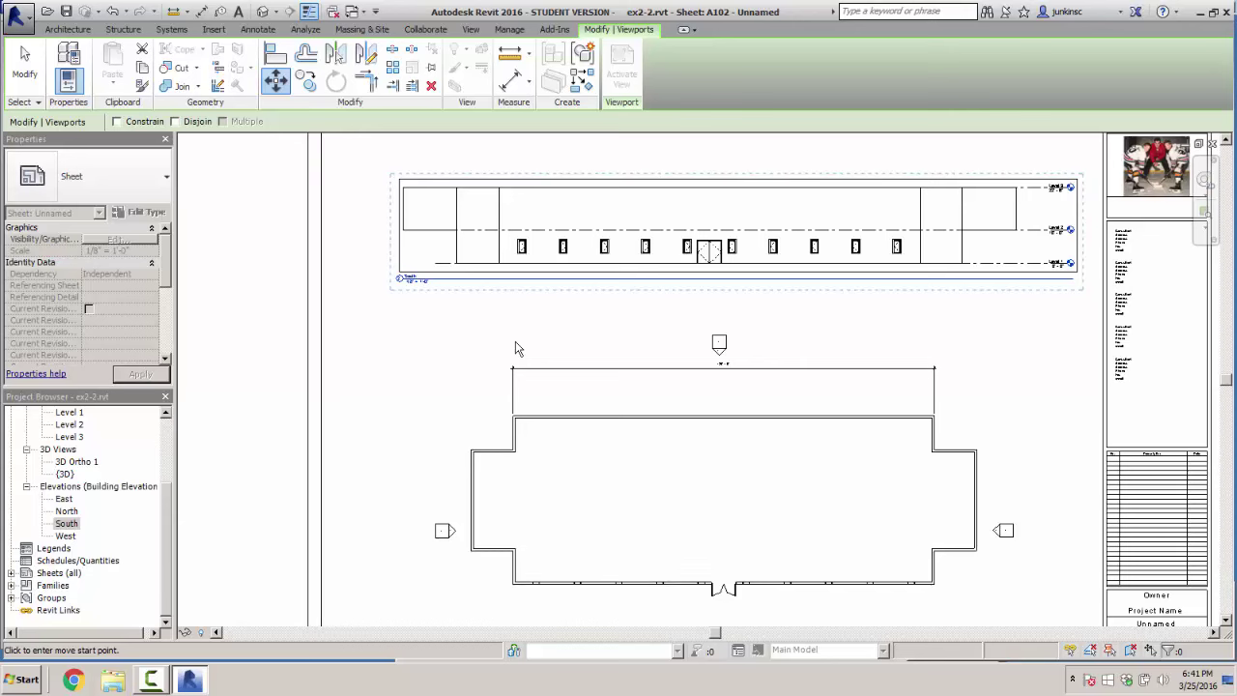
{"action": "left_click", "coordinate": [456, 248]}
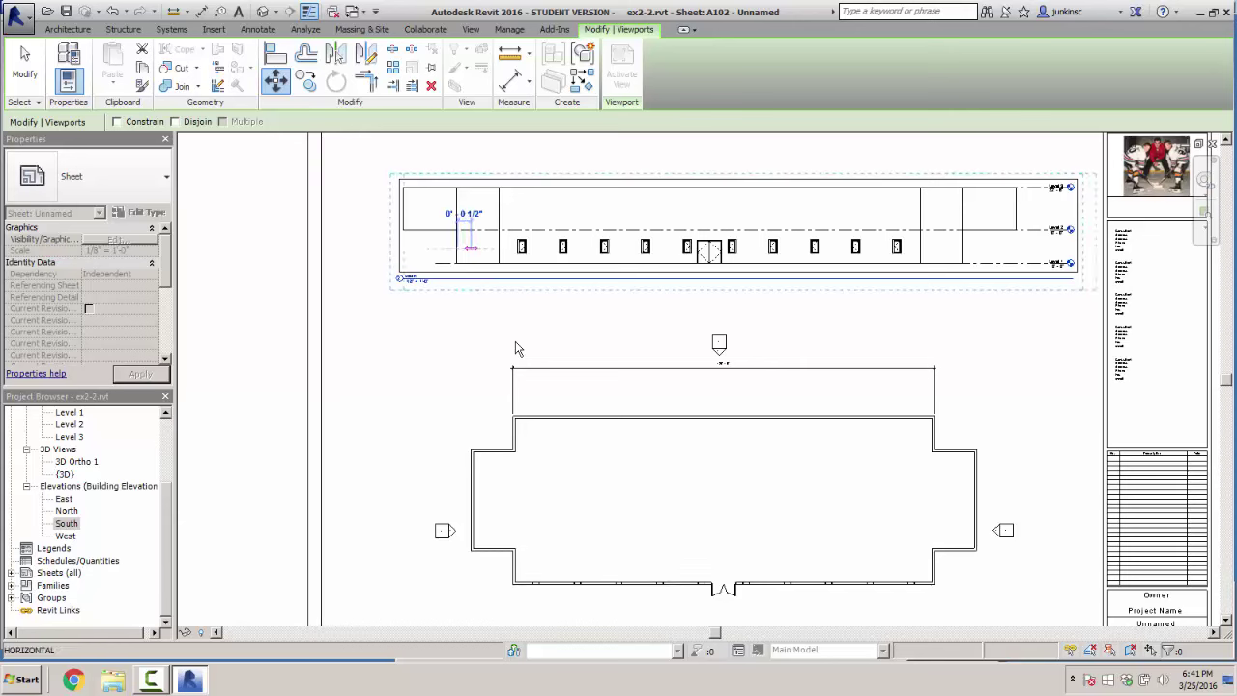
{"action": "left_click", "coordinate": [471, 248]}
{"action": "key", "text": "Escape"}
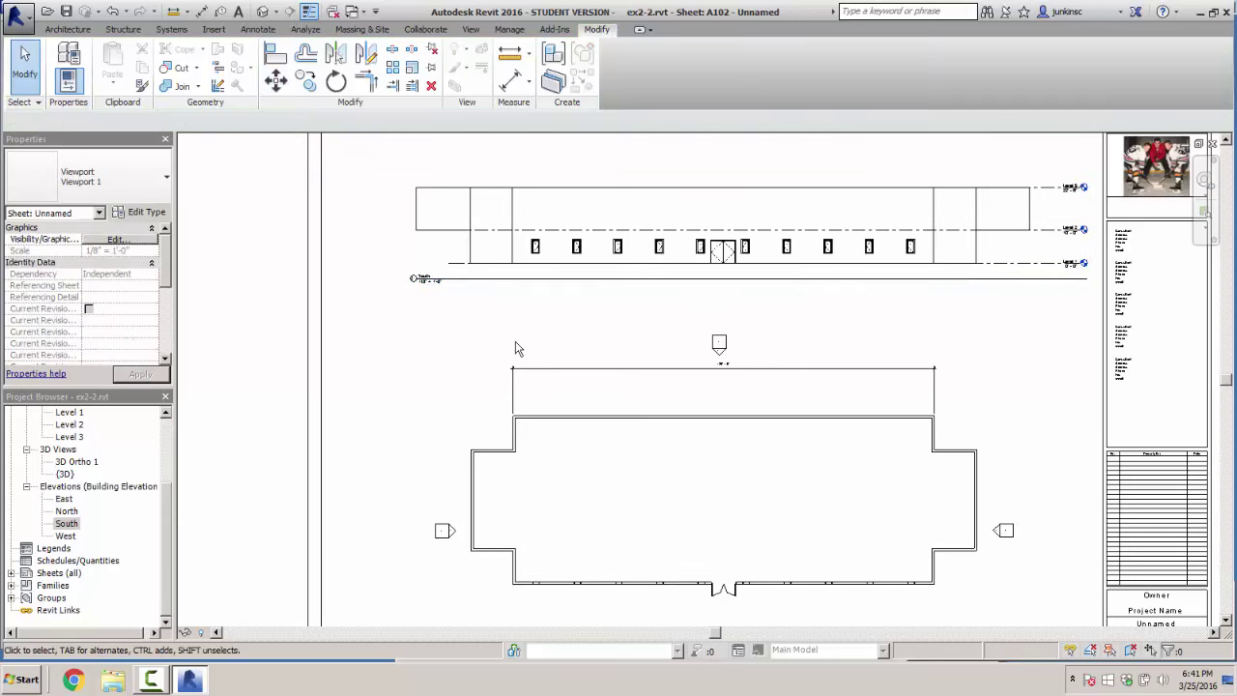
Nudge the Level 1 floor plan viewport to the left and return it to vertical alignment with the South elevation
{"action": "left_click", "coordinate": [515, 349]}
{"action": "key", "text": "Left"}
{"action": "key", "text": "Left"}
{"action": "key", "text": "Left"}
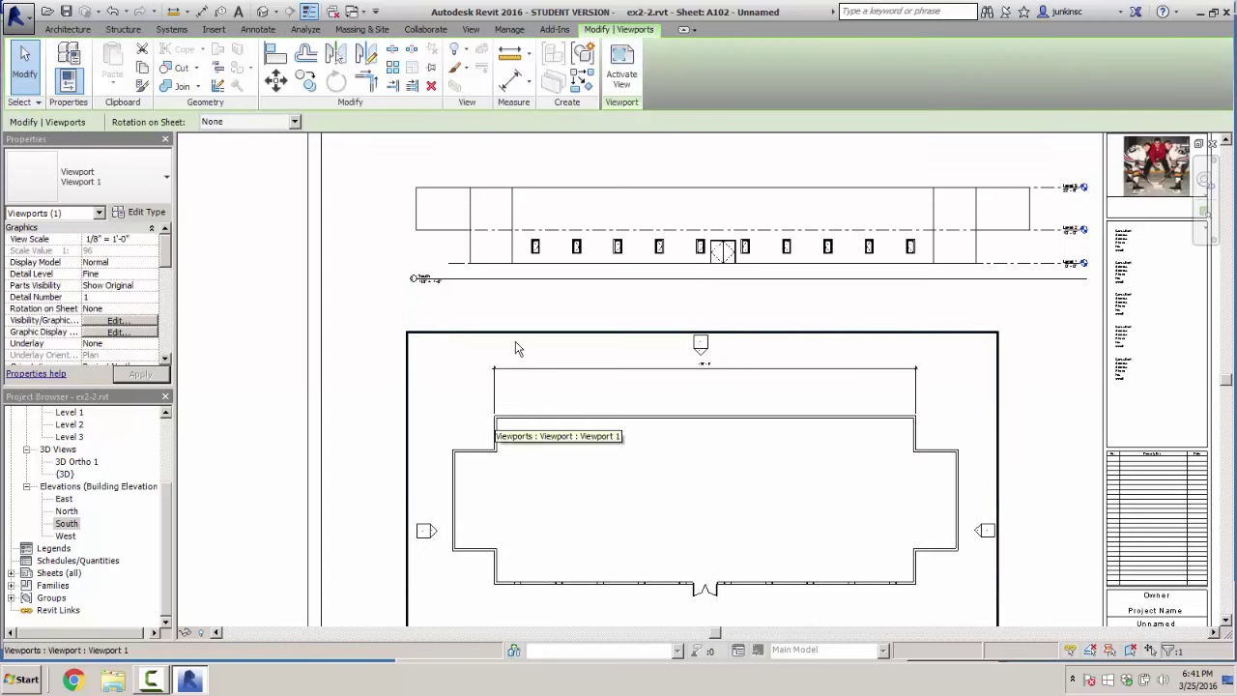
{"action": "key", "text": "Right"}
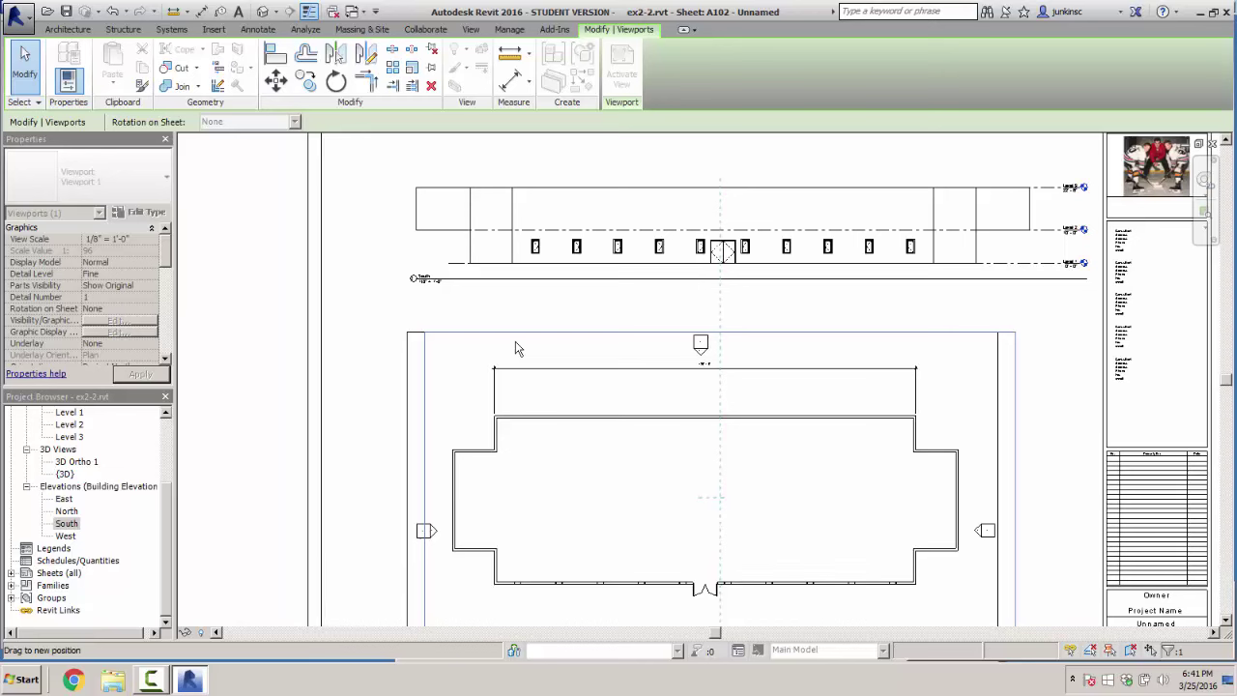
{"action": "key", "text": "Escape"}
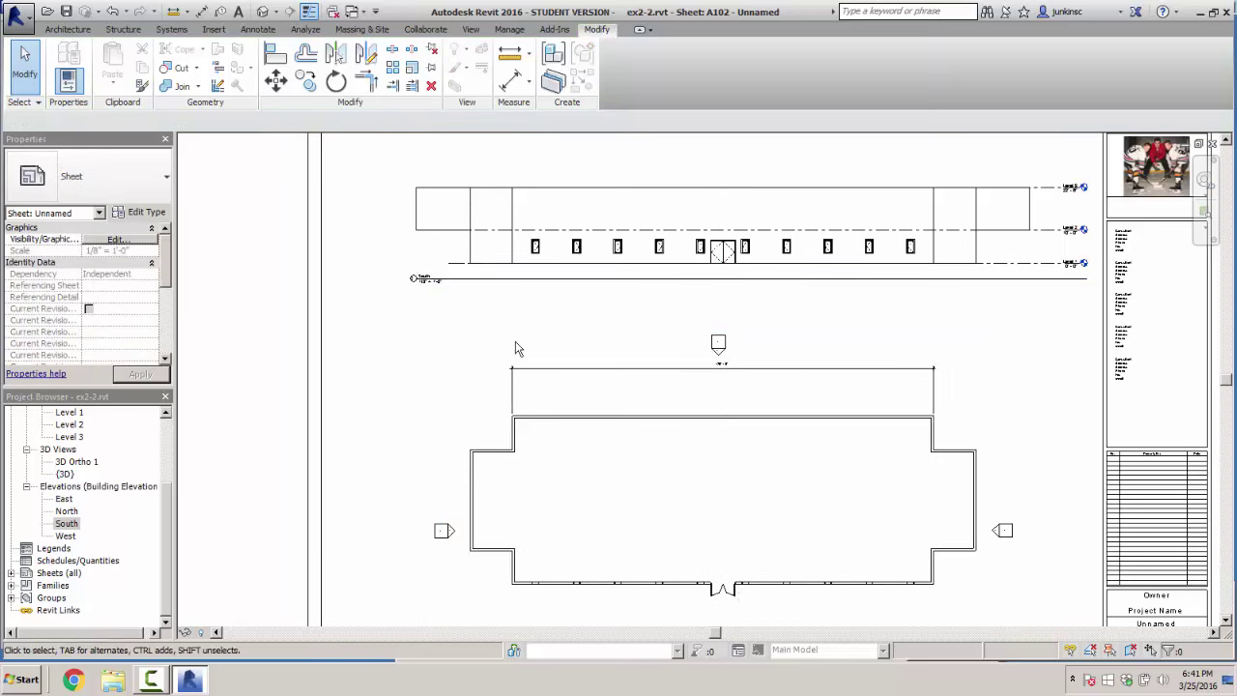
Shorten the South elevation's view title line and center the title beneath the entrance doors of the elevation
{"action": "middle_click_drag", "start_coordinate": [515, 348], "coordinate": [378, 345]}
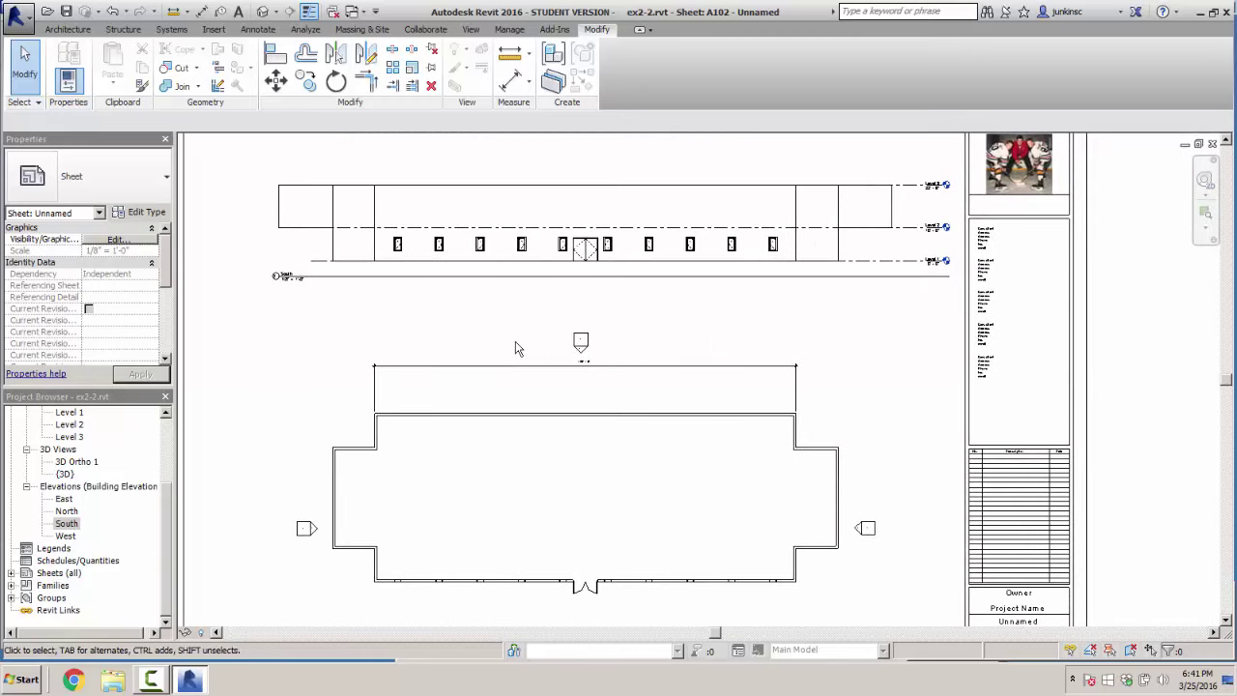
{"action": "left_click", "coordinate": [515, 348]}
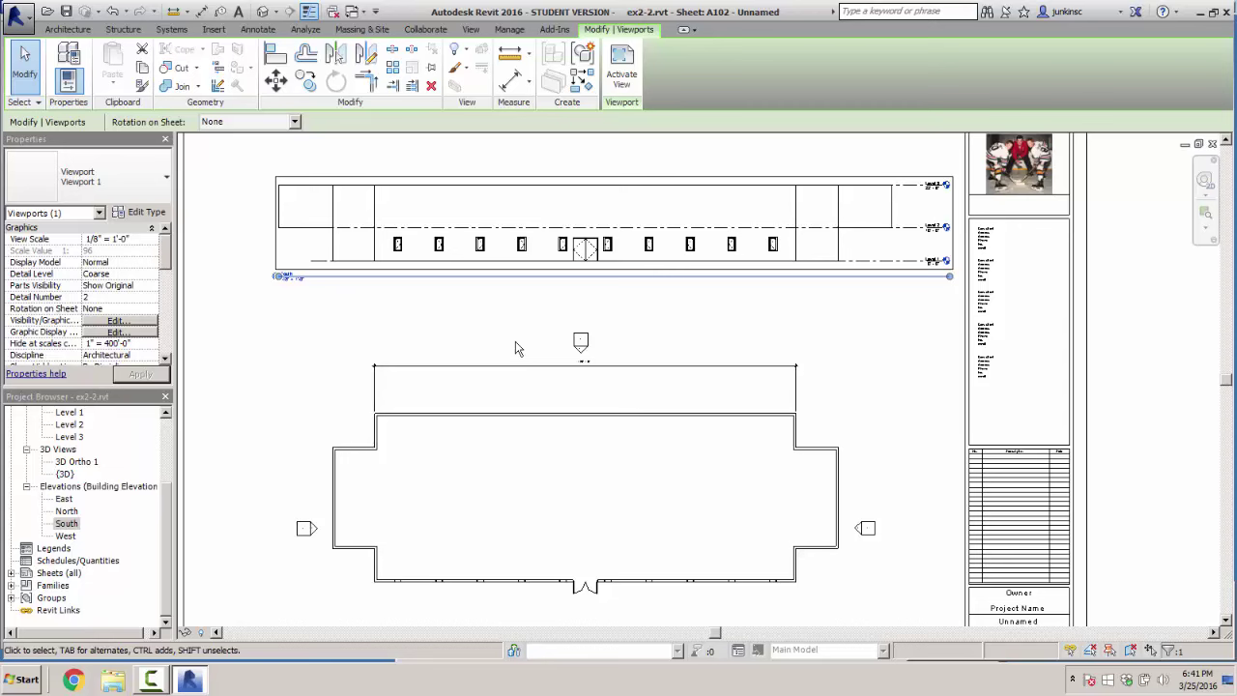
{"action": "left_click_drag", "start_coordinate": [949, 276], "coordinate": [599, 276]}
{"action": "left_click", "coordinate": [515, 348]}
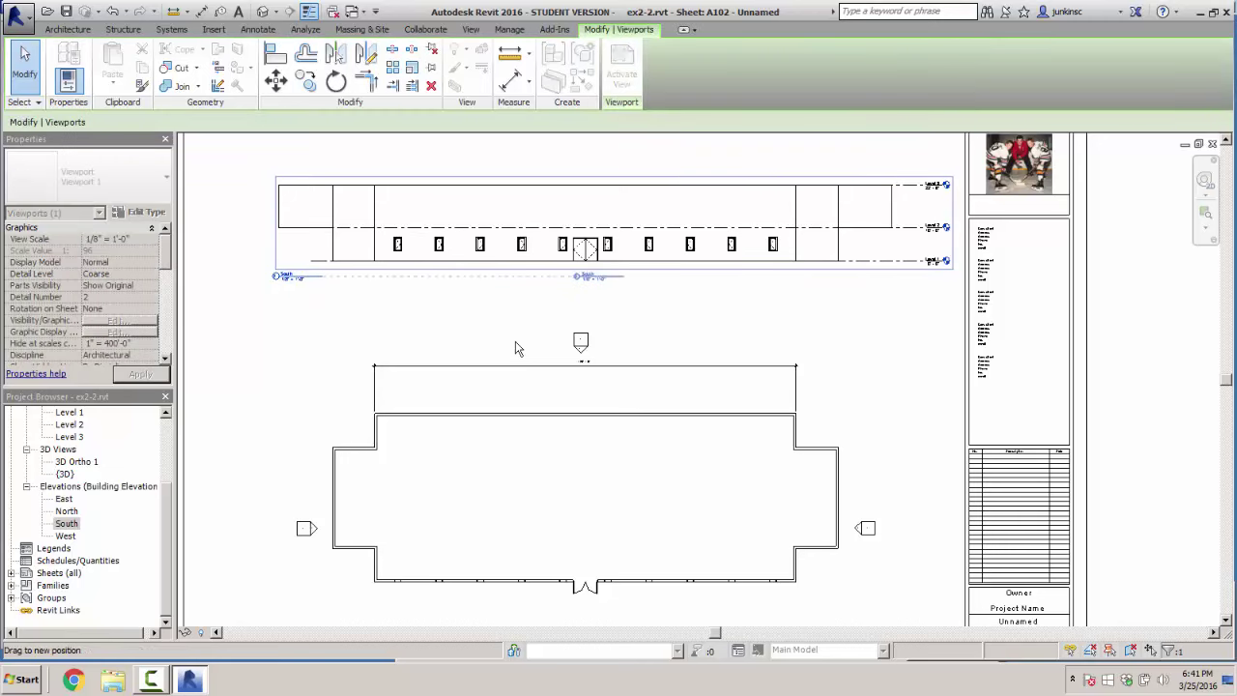
{"action": "key", "text": "Escape"}
Shorten the Level 1 floor plan's view title line and center the title beneath the plan's lower elevation marker
{"action": "scroll", "coordinate": [515, 348], "scroll_direction": "down", "scroll_amount": 1}
{"action": "middle_click_drag", "start_coordinate": [515, 348], "coordinate": [517, 246]}
{"action": "left_click", "coordinate": [515, 348]}
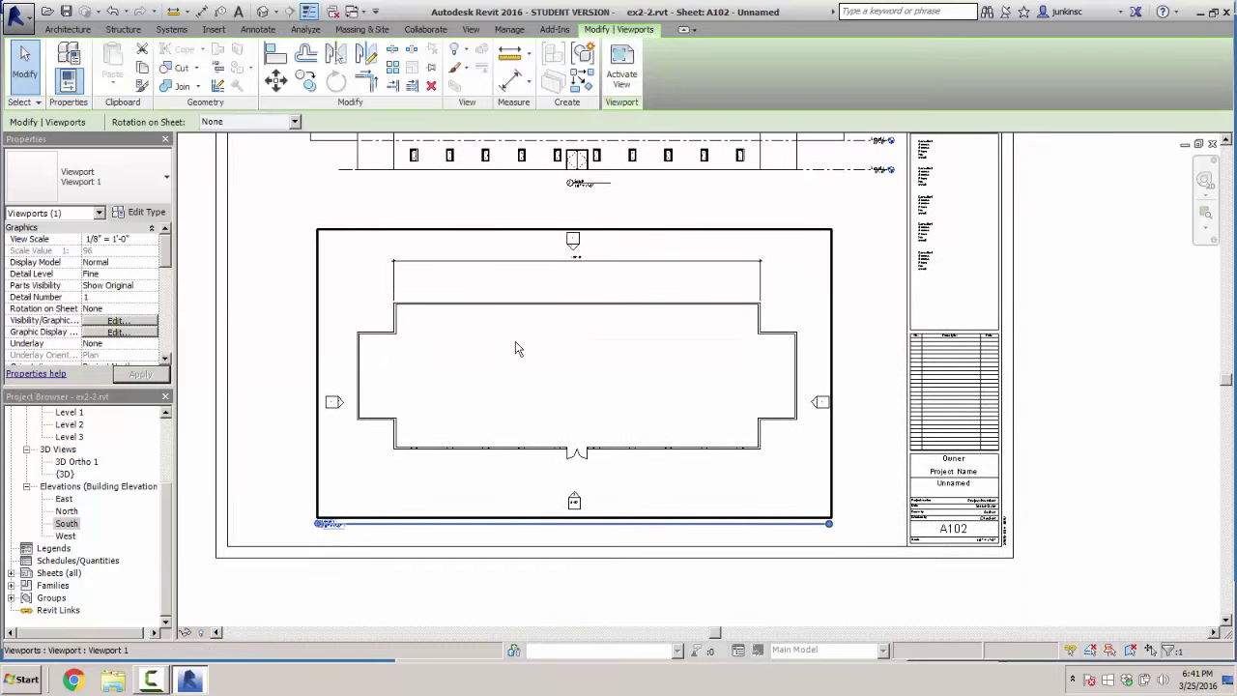
{"action": "left_click_drag", "start_coordinate": [516, 348], "coordinate": [515, 348]}
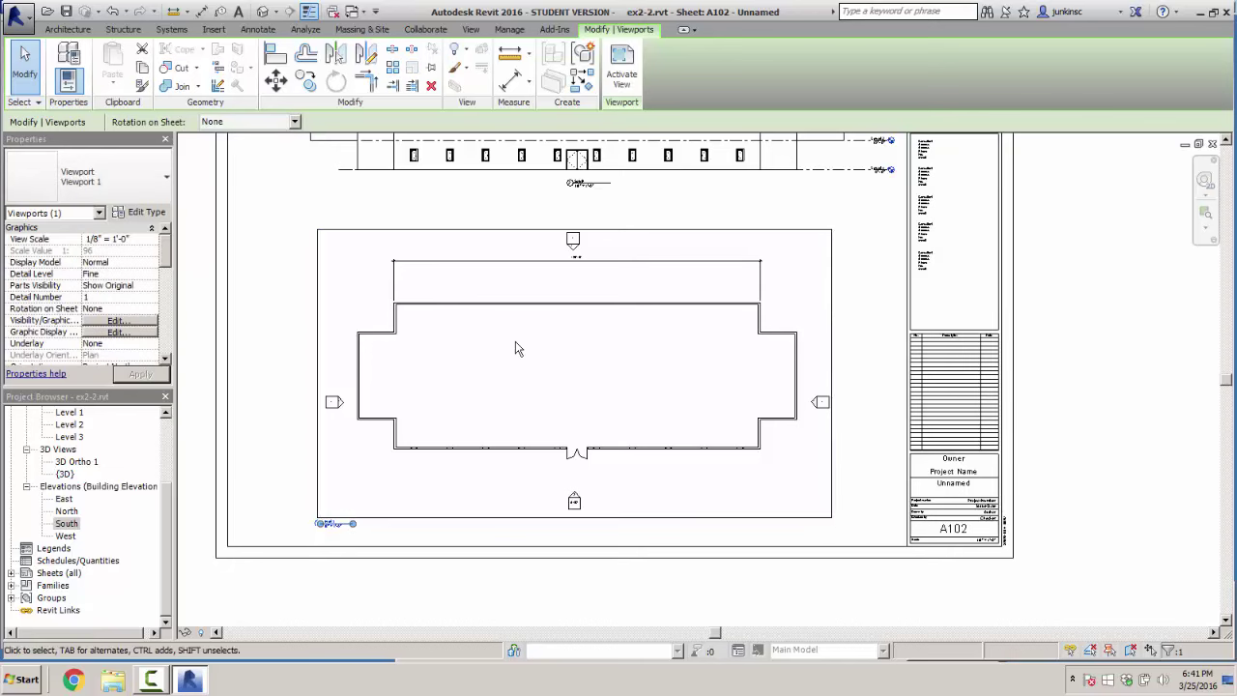
{"action": "key", "text": "Escape"}
{"action": "left_click_drag", "start_coordinate": [334, 523], "coordinate": [566, 523]}
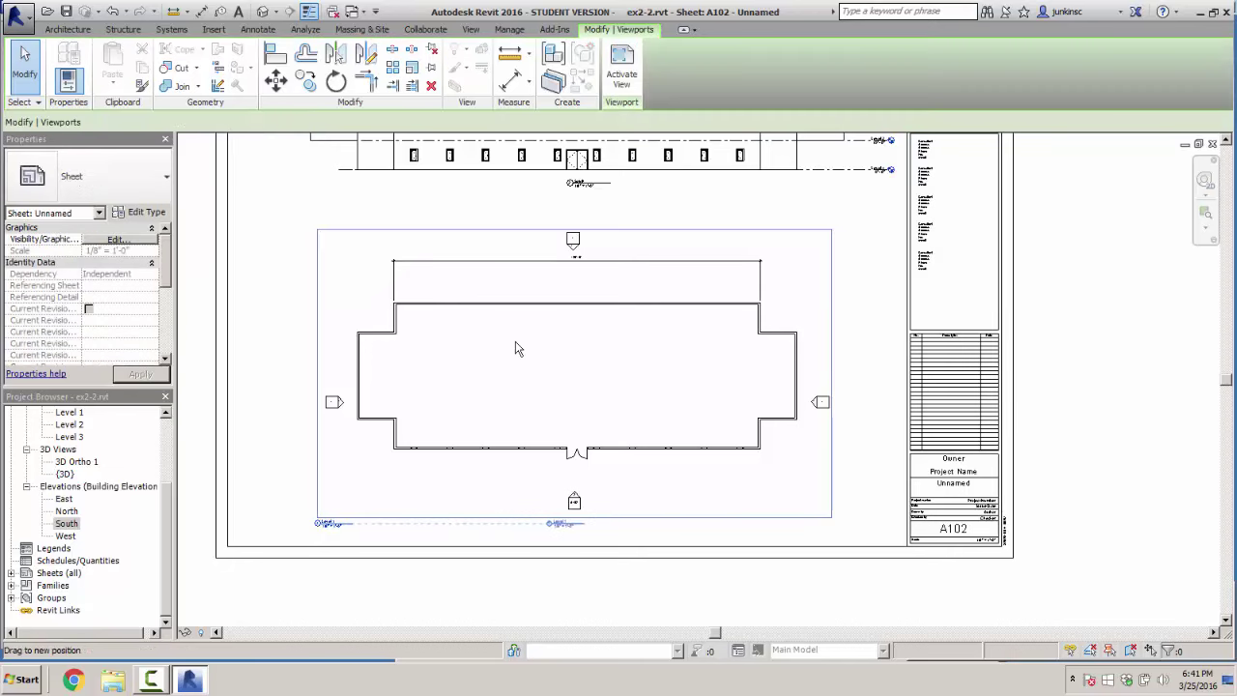
{"action": "left_click_drag", "start_coordinate": [515, 348], "coordinate": [516, 348]}
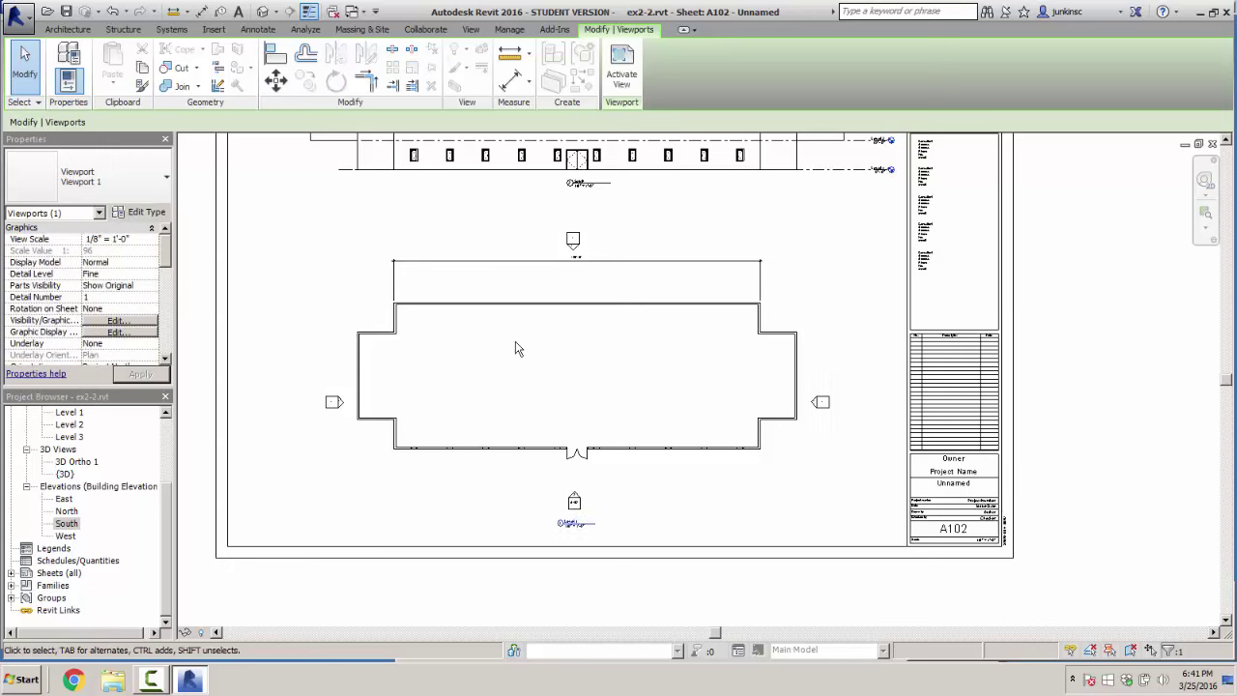
{"action": "key", "text": "Escape"}
Rename the sheet with number A100 and the name Plan and Elevation
{"action": "scroll", "coordinate": [515, 348], "scroll_direction": "up", "scroll_amount": 5}
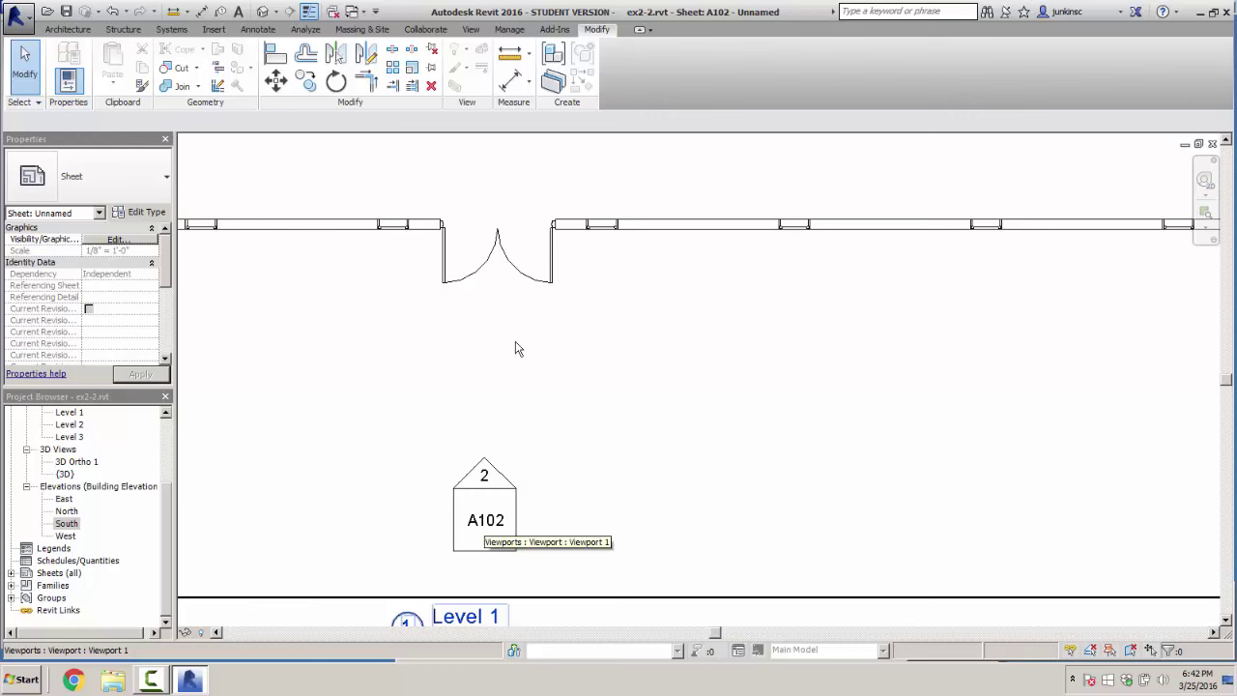
{"action": "scroll", "coordinate": [515, 348], "scroll_direction": "down", "scroll_amount": 5}
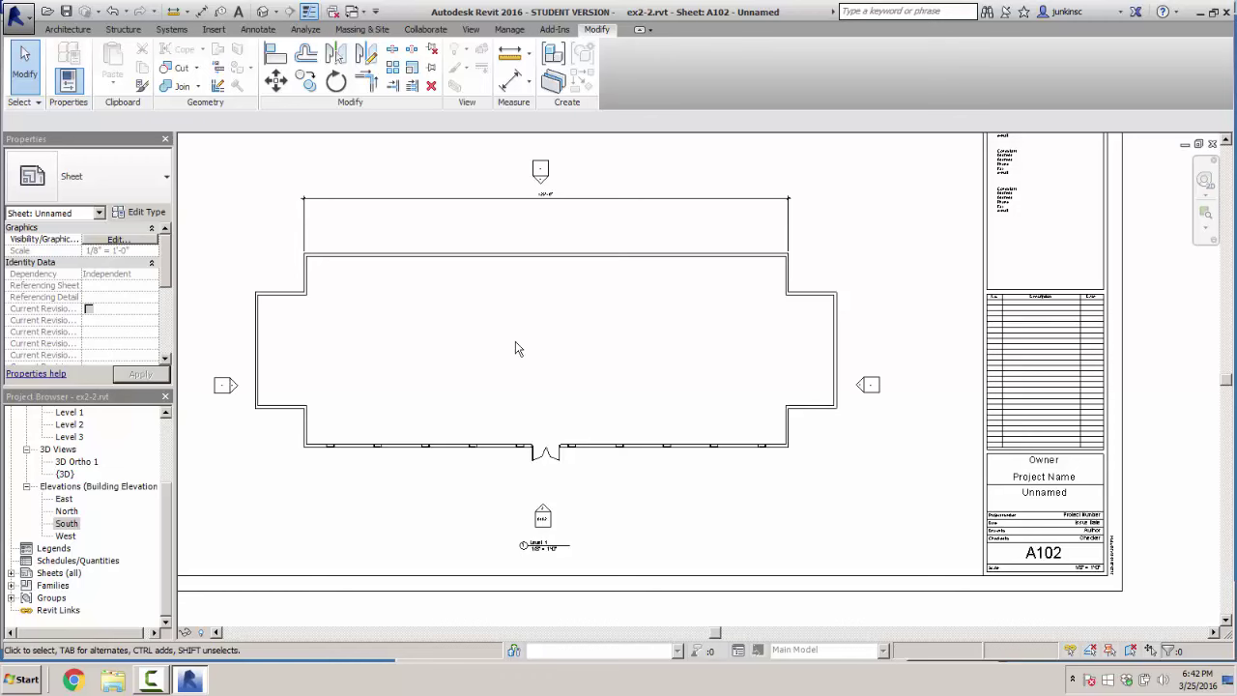
{"action": "double_click", "coordinate": [515, 348]}
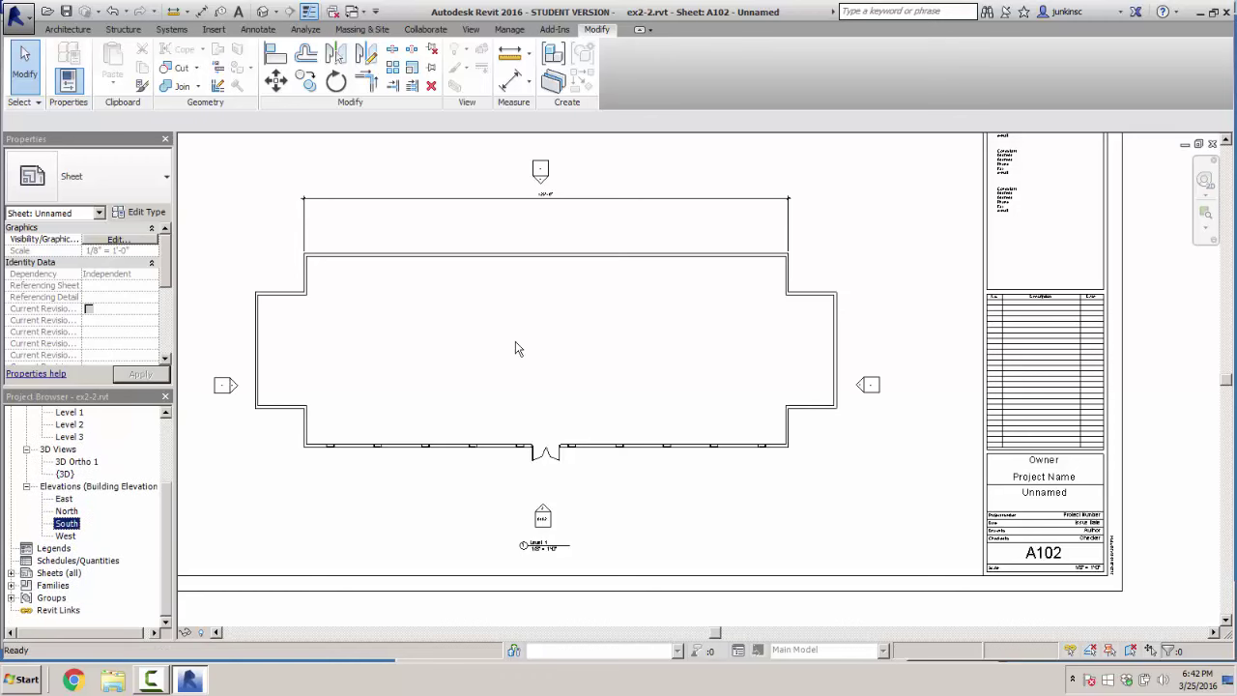
{"action": "left_click", "coordinate": [54, 585]}
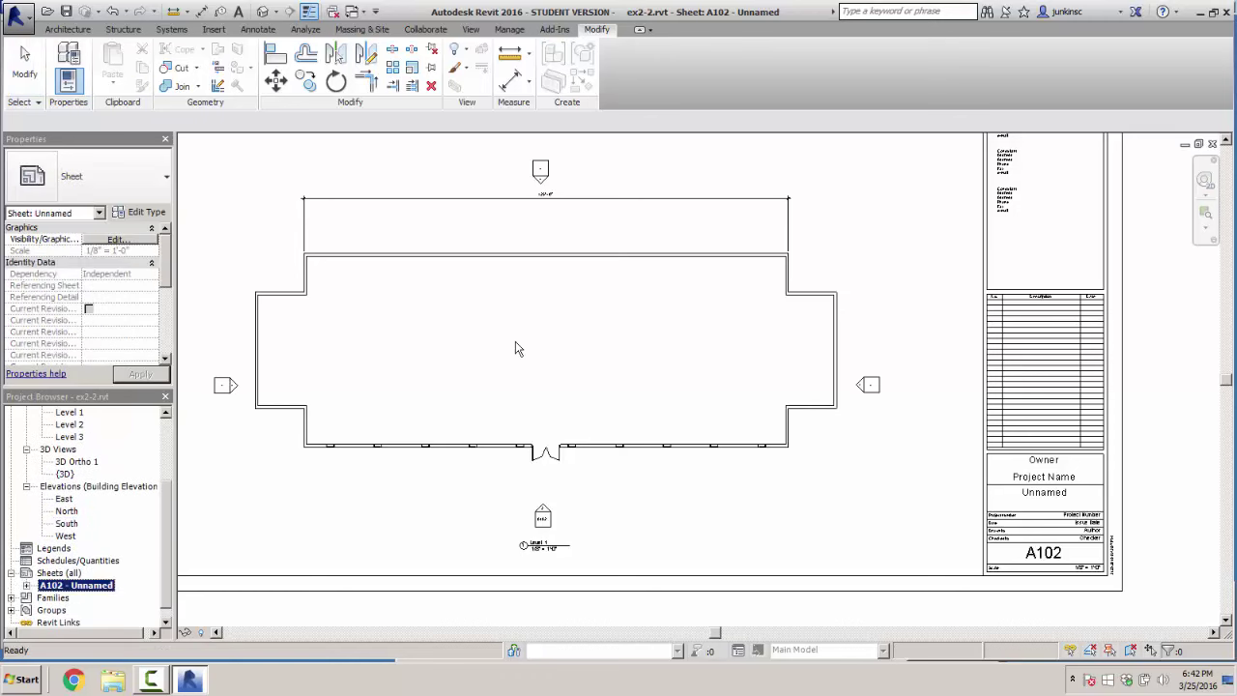
{"action": "right_click", "coordinate": [54, 583]}
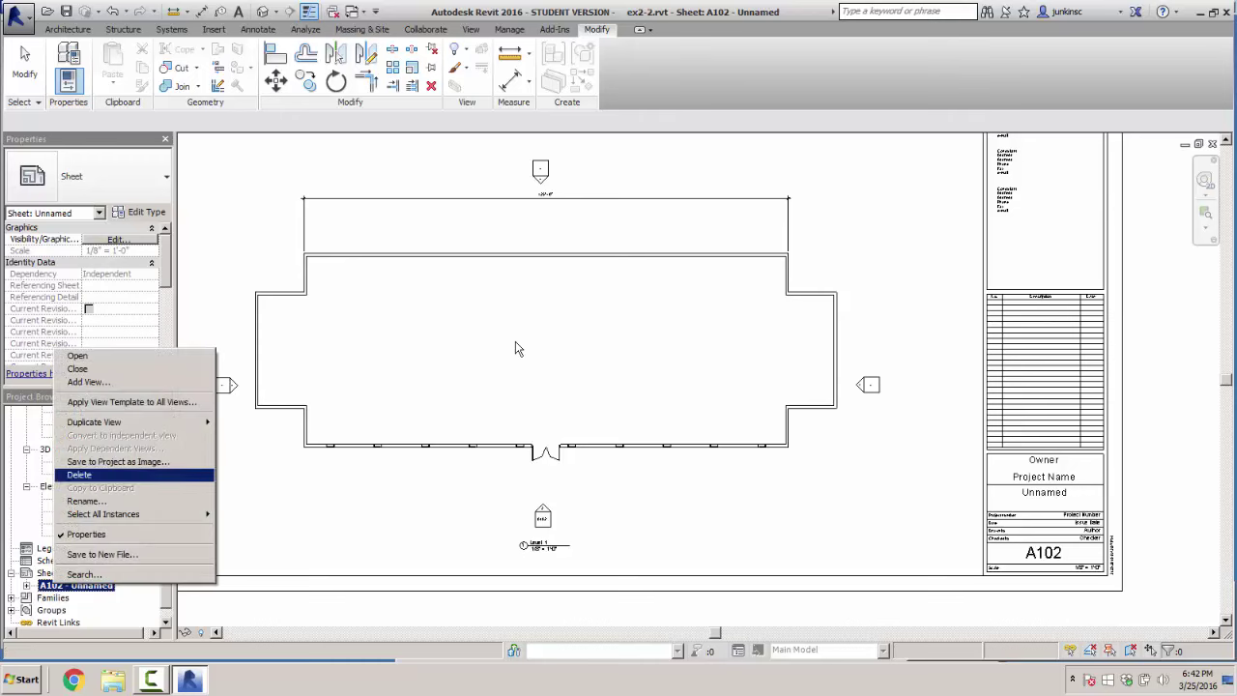
{"action": "left_click", "coordinate": [86, 500]}
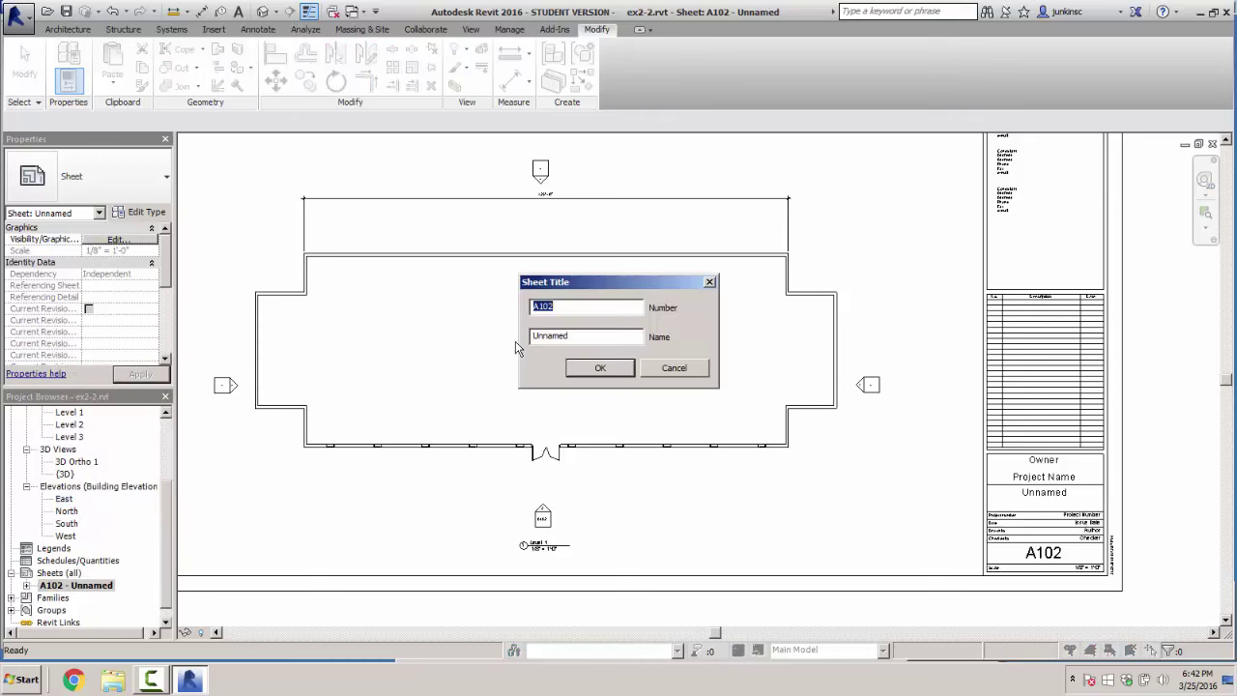
{"action": "left_click", "coordinate": [549, 307]}
{"action": "type", "text": "0"}
{"action": "key", "text": "shift+Home"}
{"action": "type", "text": "Pl"}
{"action": "type", "text": "ev"}
{"action": "key", "text": "Return"}
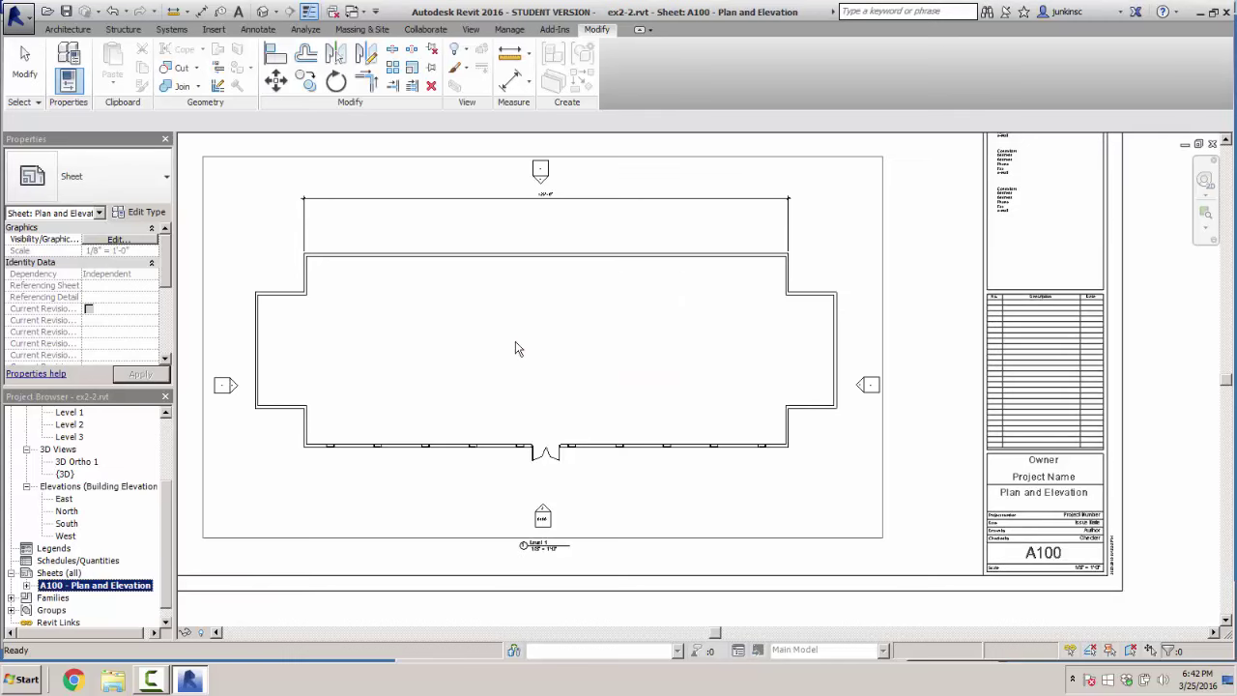
Set the title block's owner to UMaine and its project name to CIE101
{"action": "double_click", "coordinate": [1043, 461]}
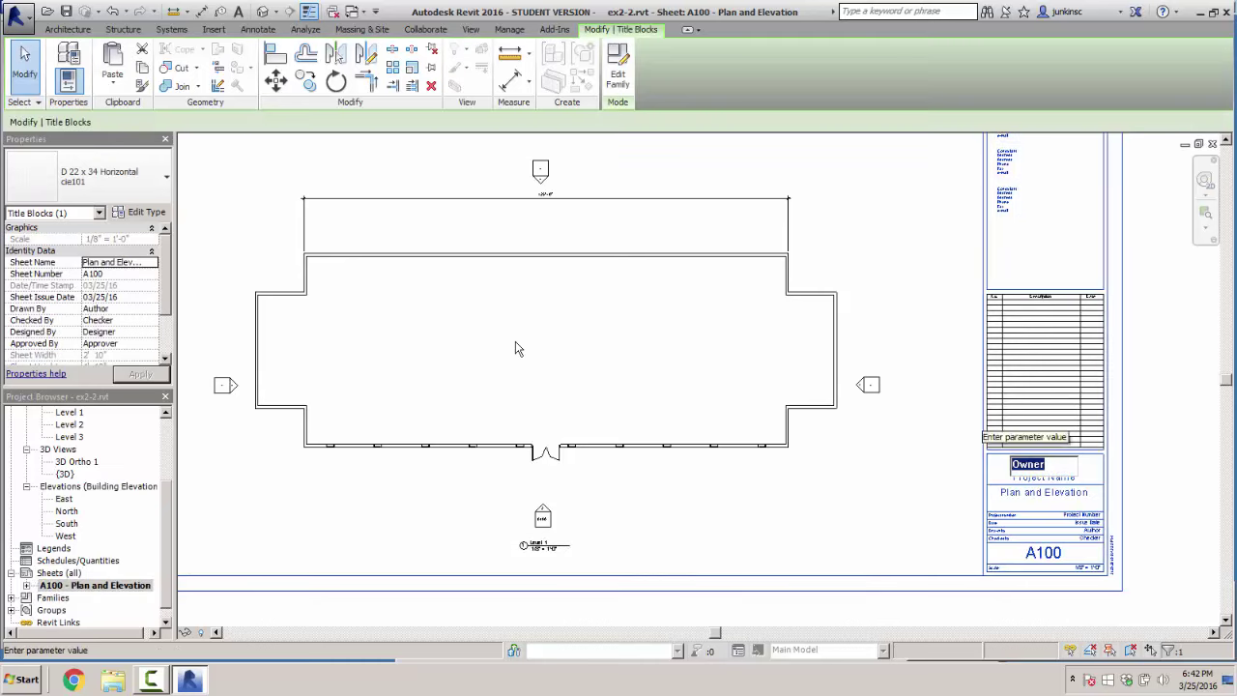
{"action": "type", "text": "UMaine"}
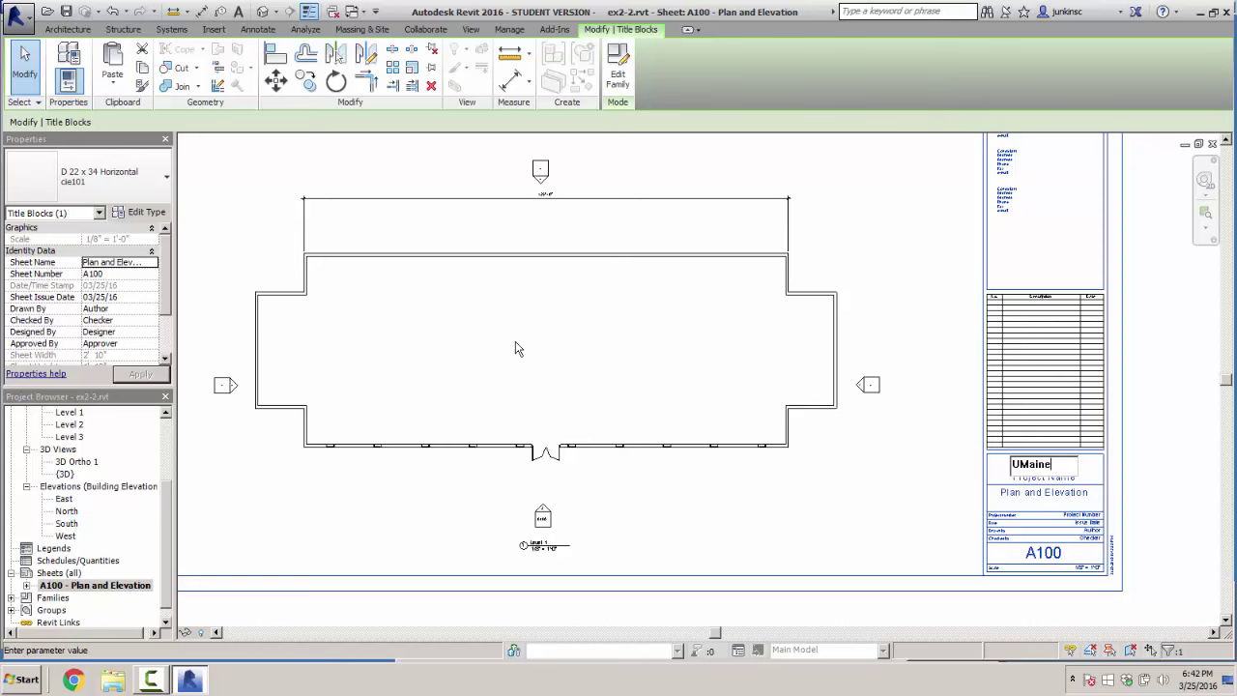
{"action": "key", "text": "Return"}
{"action": "double_click", "coordinate": [1033, 474]}
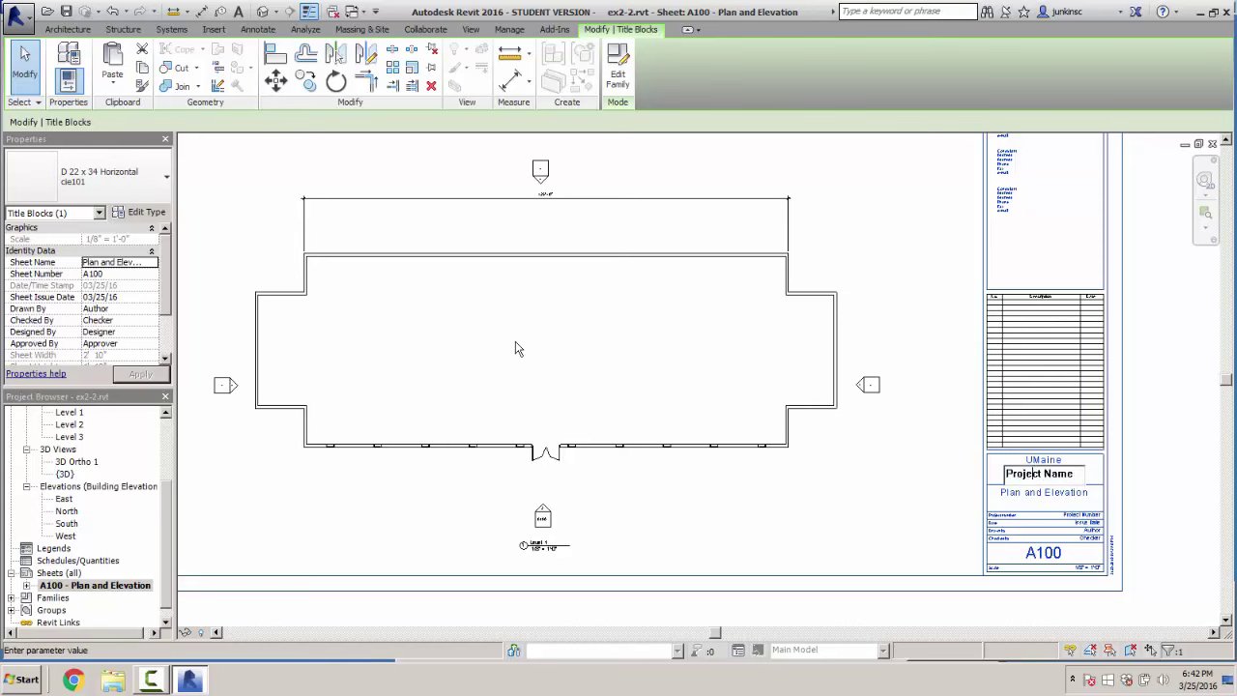
{"action": "key", "text": "ctrl+a"}
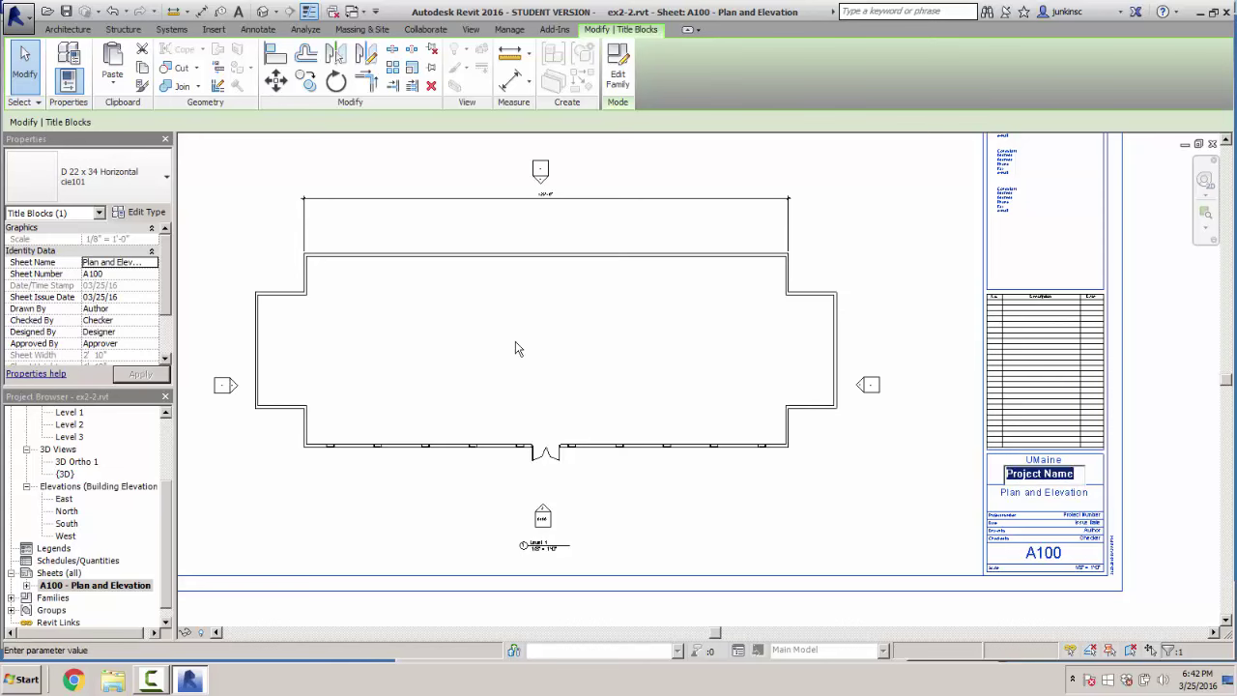
{"action": "type", "text": "c"}
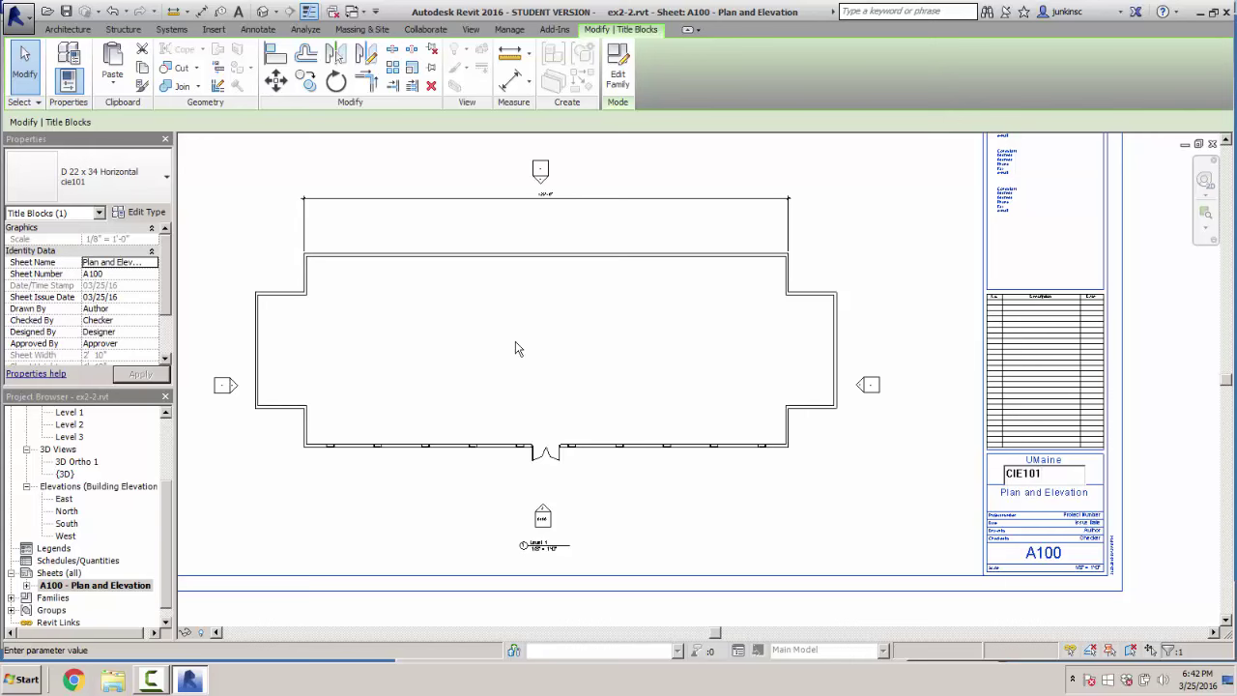
{"action": "key", "text": "Return"}
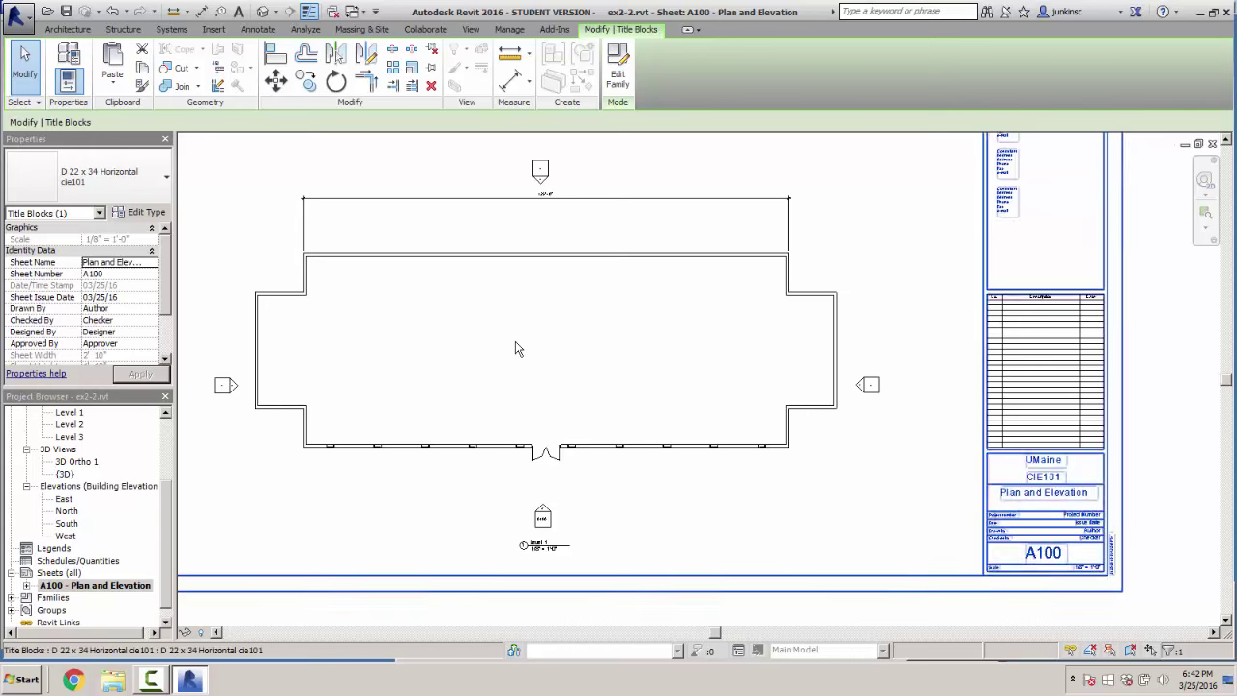
Fill in the title block's Drawn by field with the author's name and set the issue date to 3-26-16
{"action": "scroll", "coordinate": [516, 349], "scroll_direction": "up", "scroll_amount": 4}
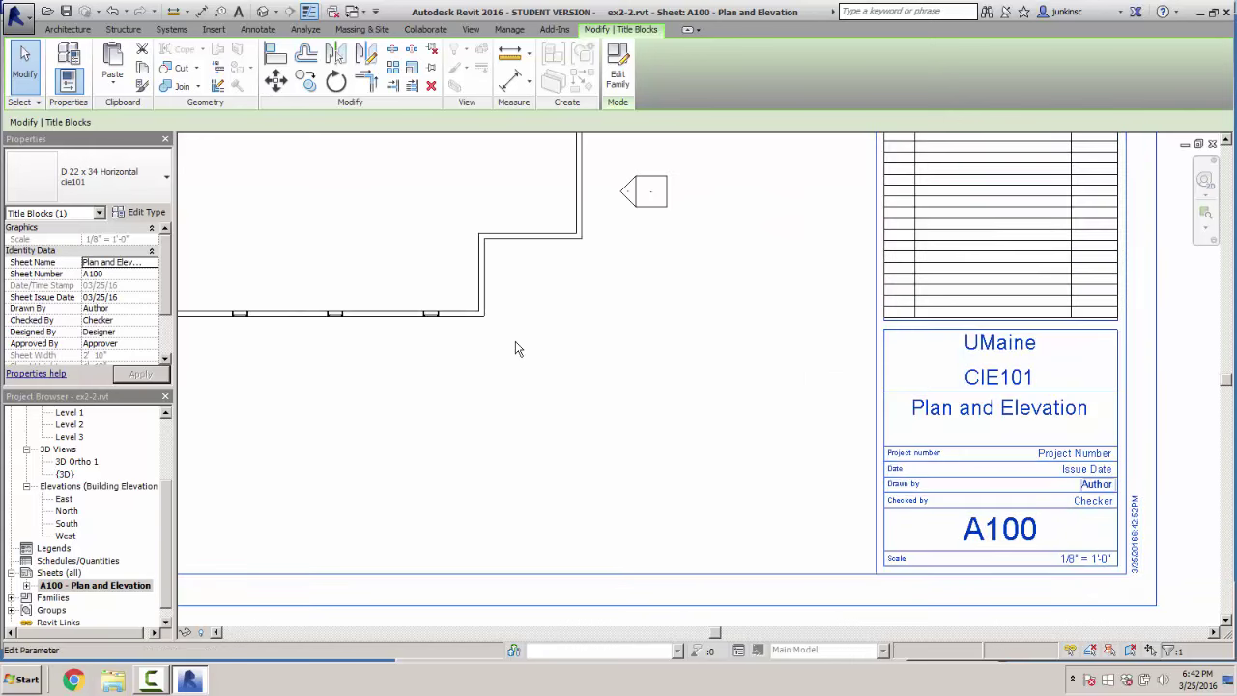
{"action": "left_click", "coordinate": [1096, 484]}
{"action": "double_click", "coordinate": [1063, 488]}
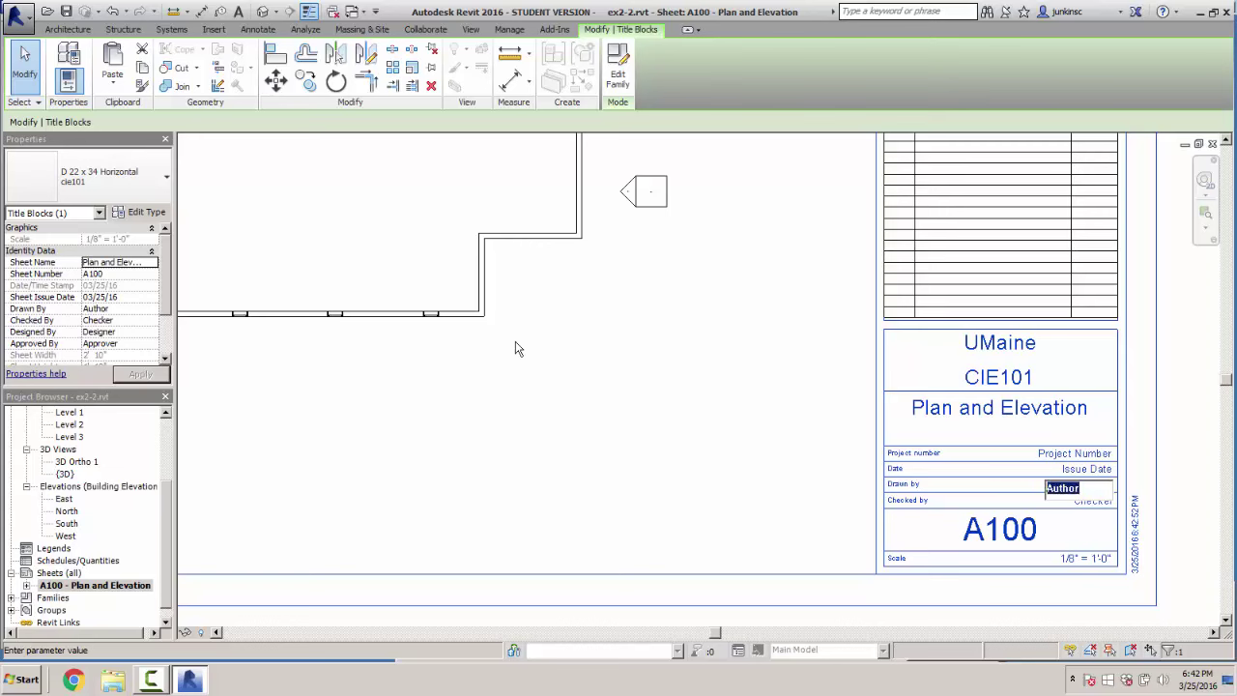
{"action": "type", "text": "C. JUNKINS"}
{"action": "key", "text": "Tab"}
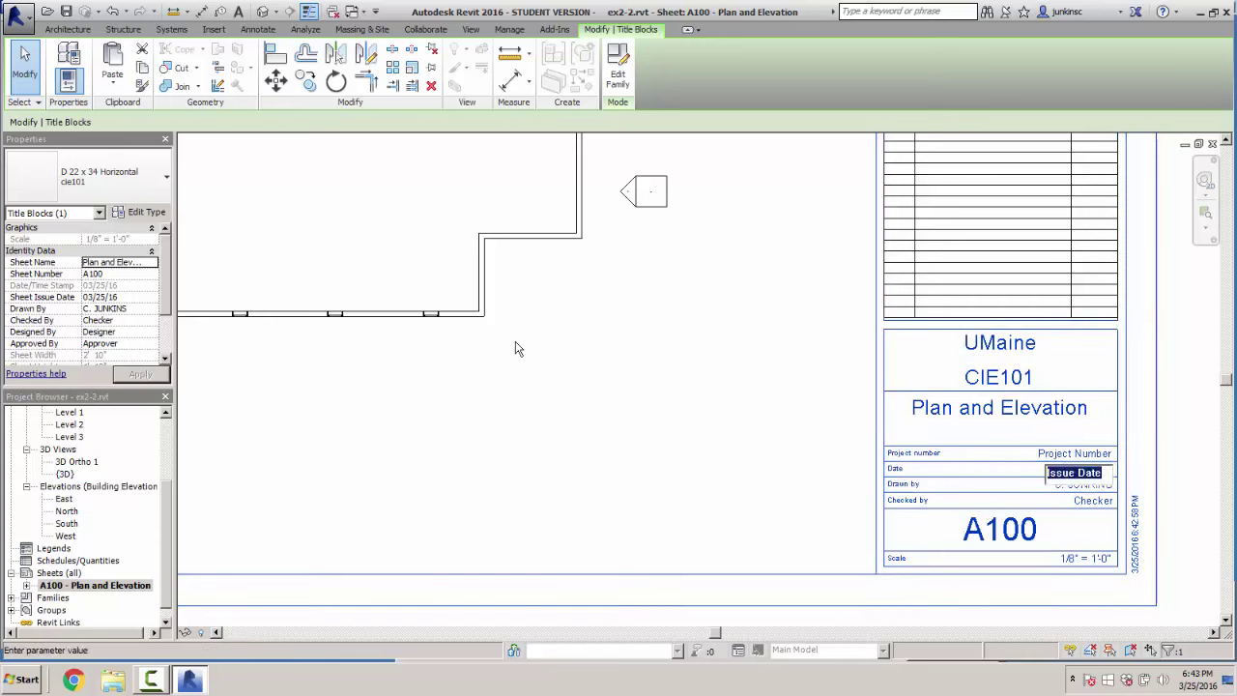
{"action": "type", "text": "3-26-16"}
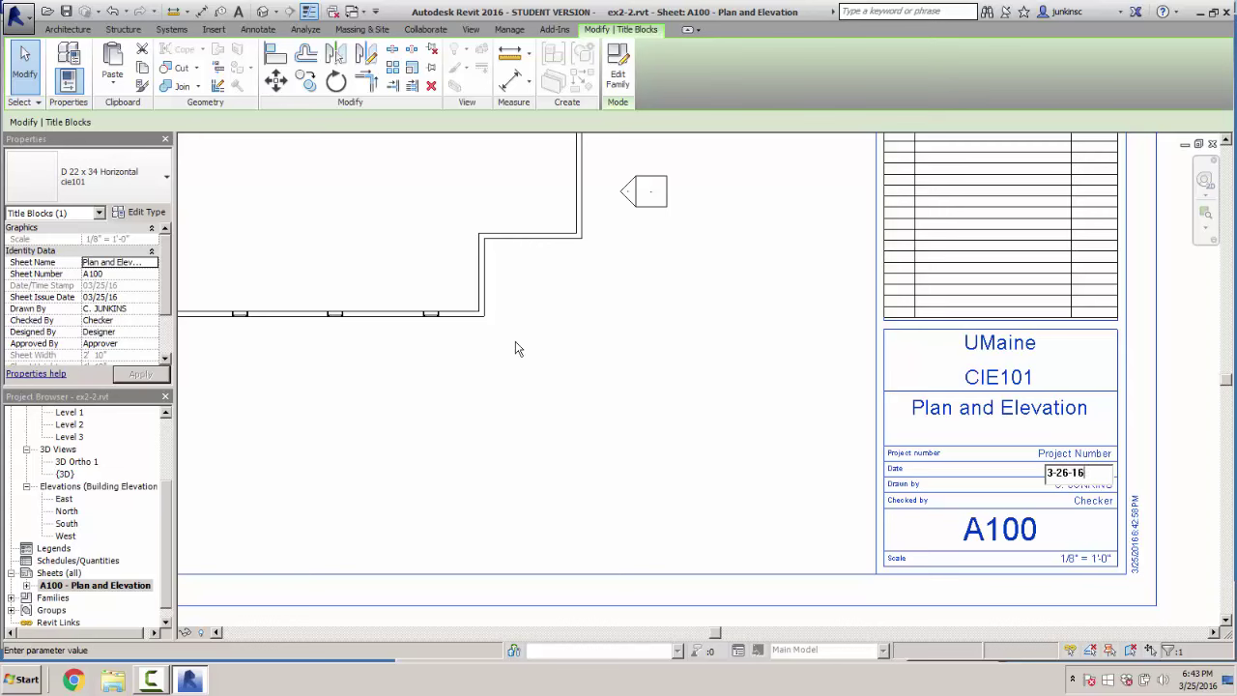
{"action": "key", "text": "Return"}
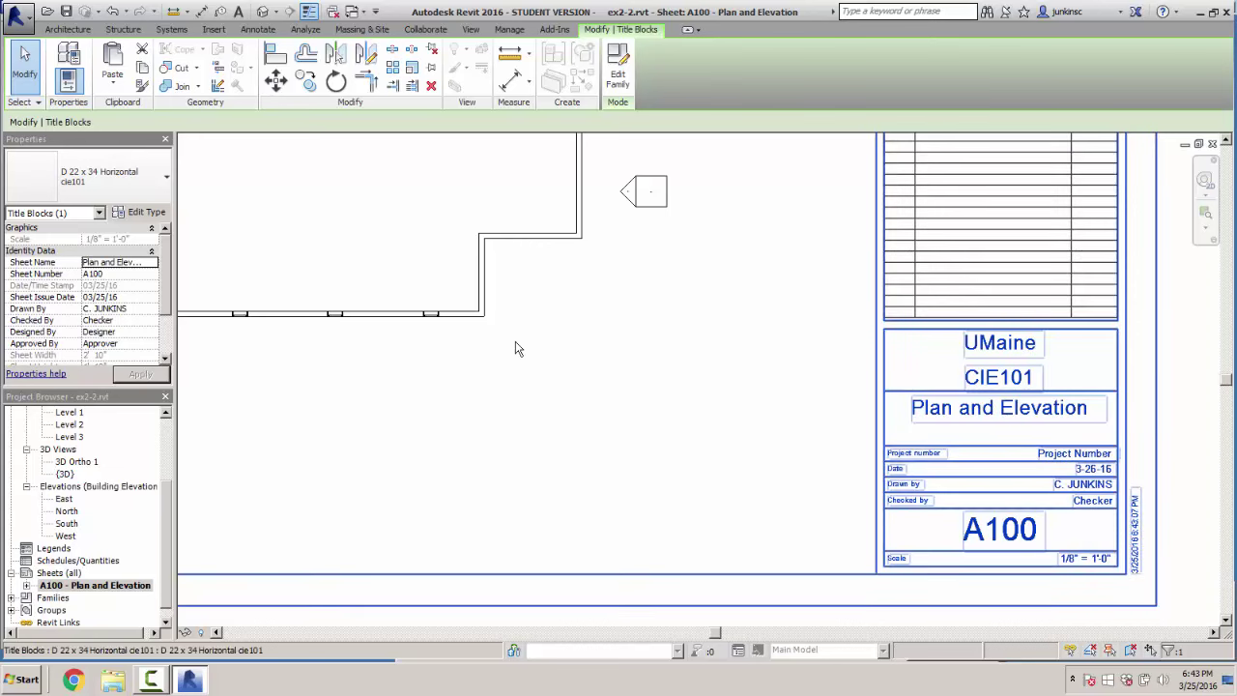
{"action": "key", "text": "Escape"}
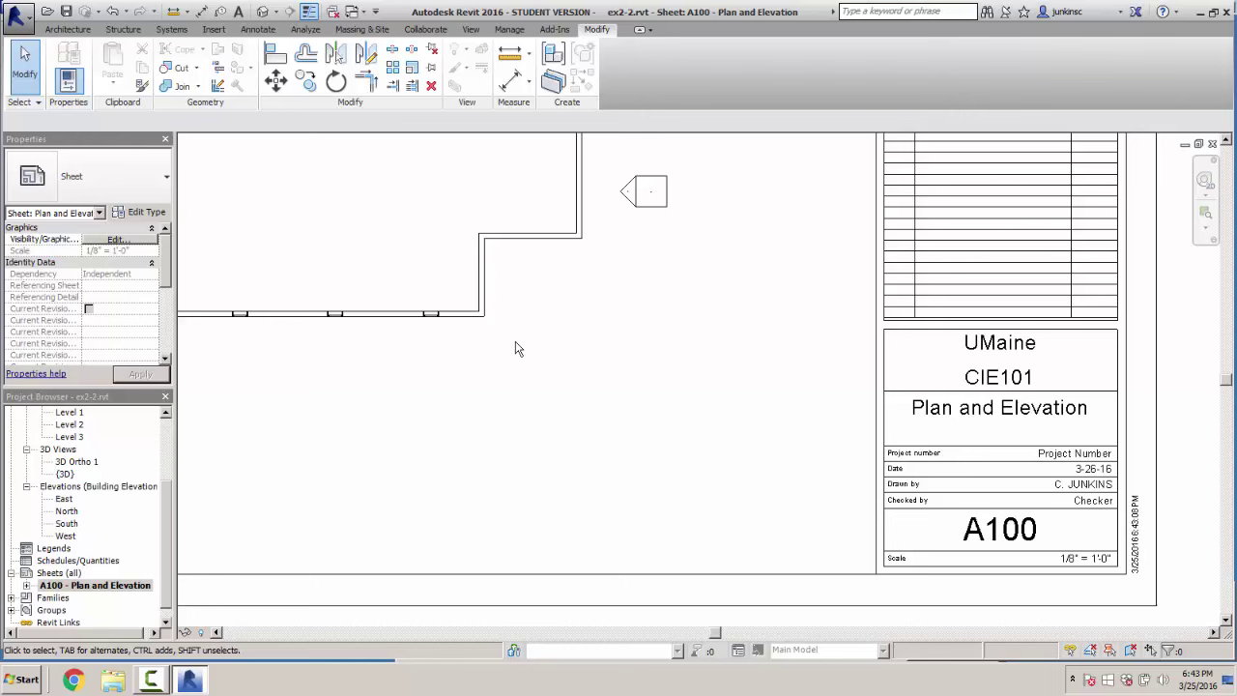
{"action": "scroll", "coordinate": [515, 348], "scroll_direction": "down", "scroll_amount": 5}
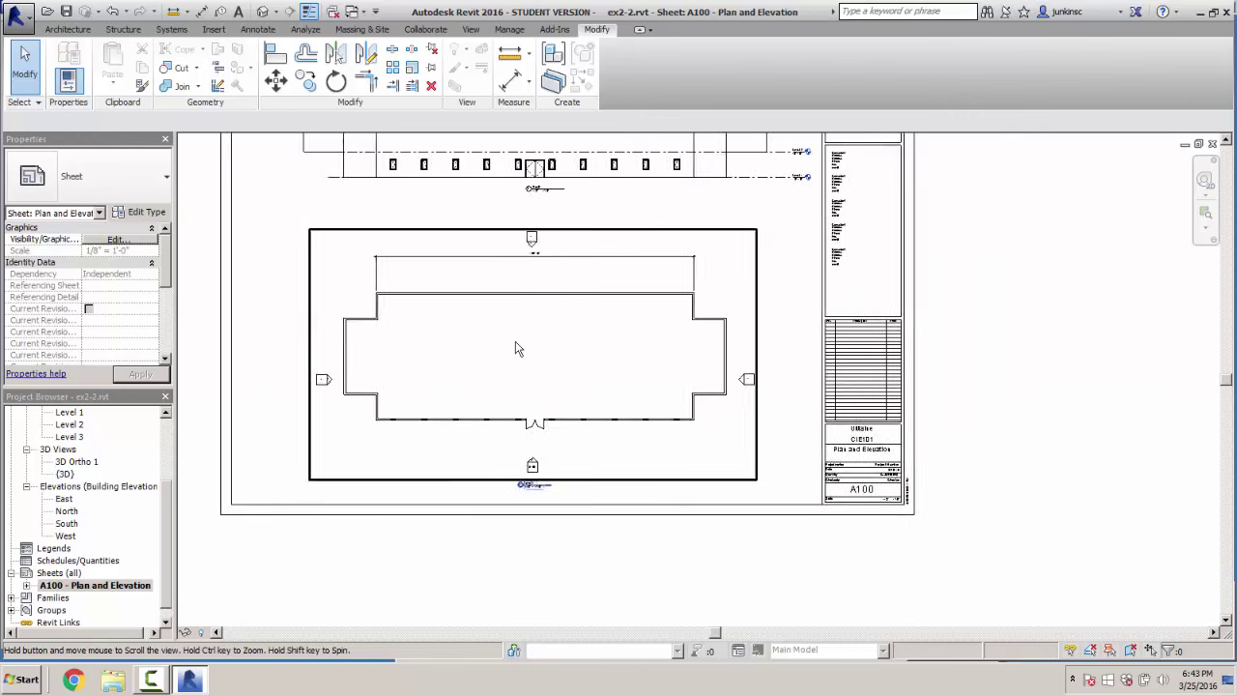
{"action": "middle_click_drag", "start_coordinate": [515, 348], "coordinate": [637, 385]}
{"action": "left_click", "coordinate": [515, 348]}
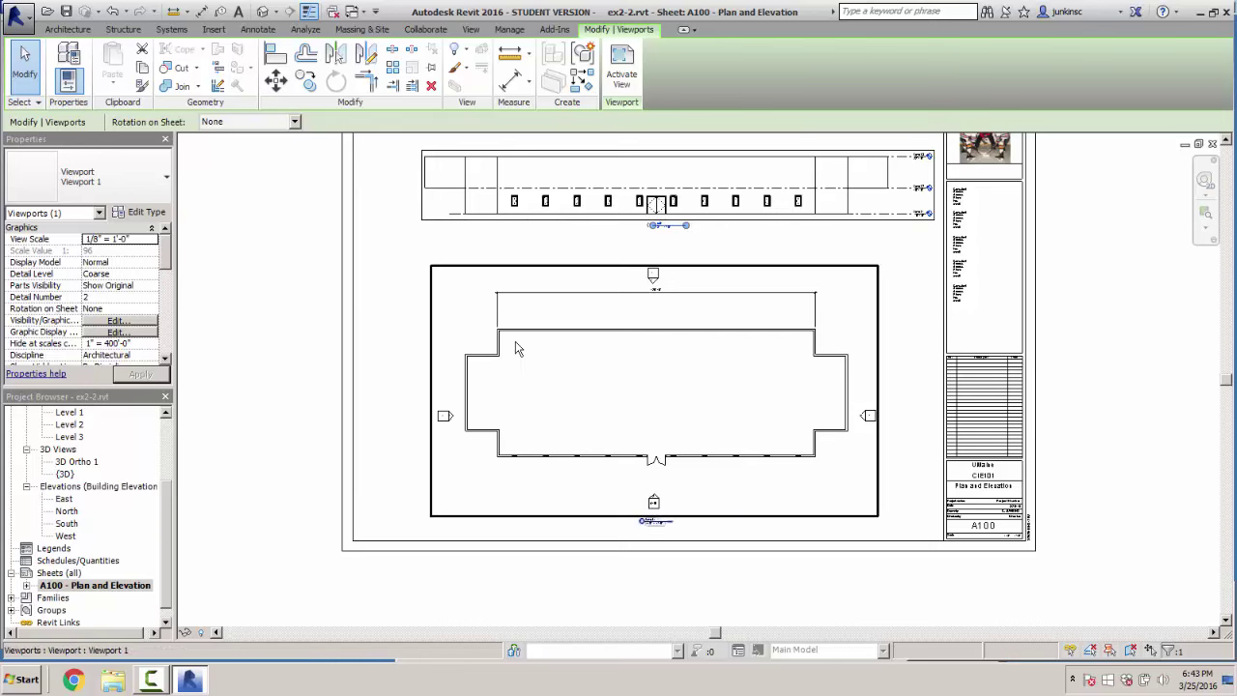
{"action": "scroll", "coordinate": [515, 348], "scroll_direction": "up", "scroll_amount": 4}
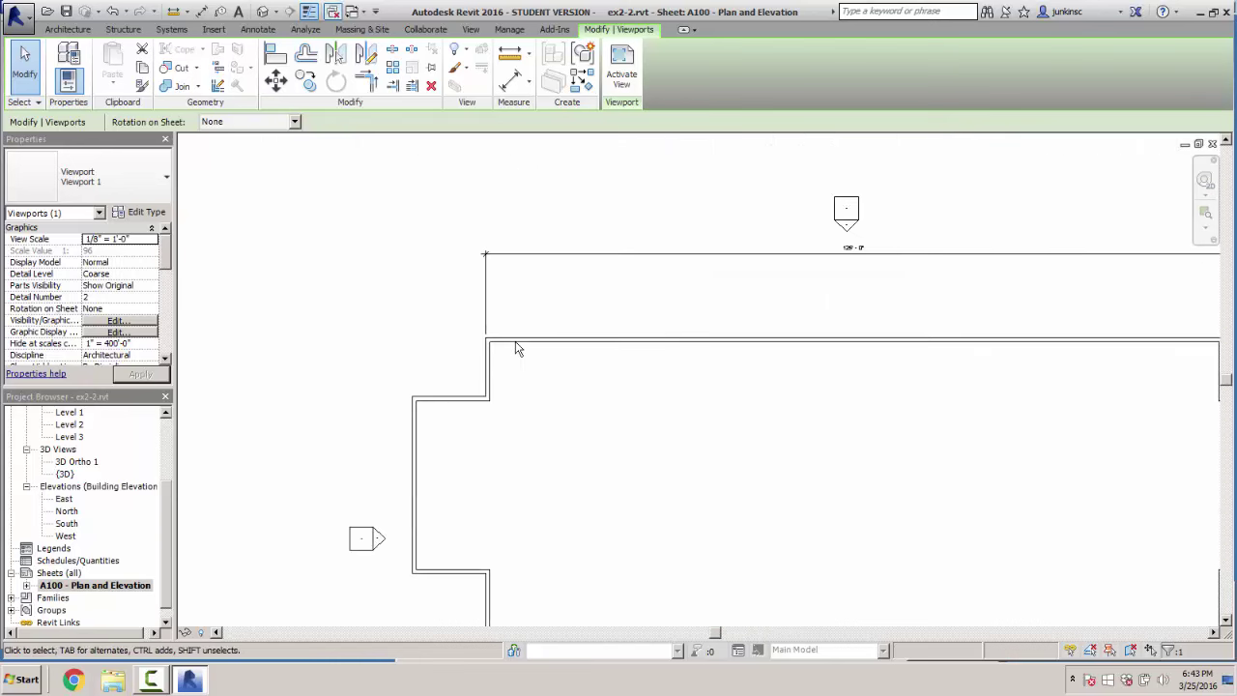
{"action": "left_click", "coordinate": [257, 29]}
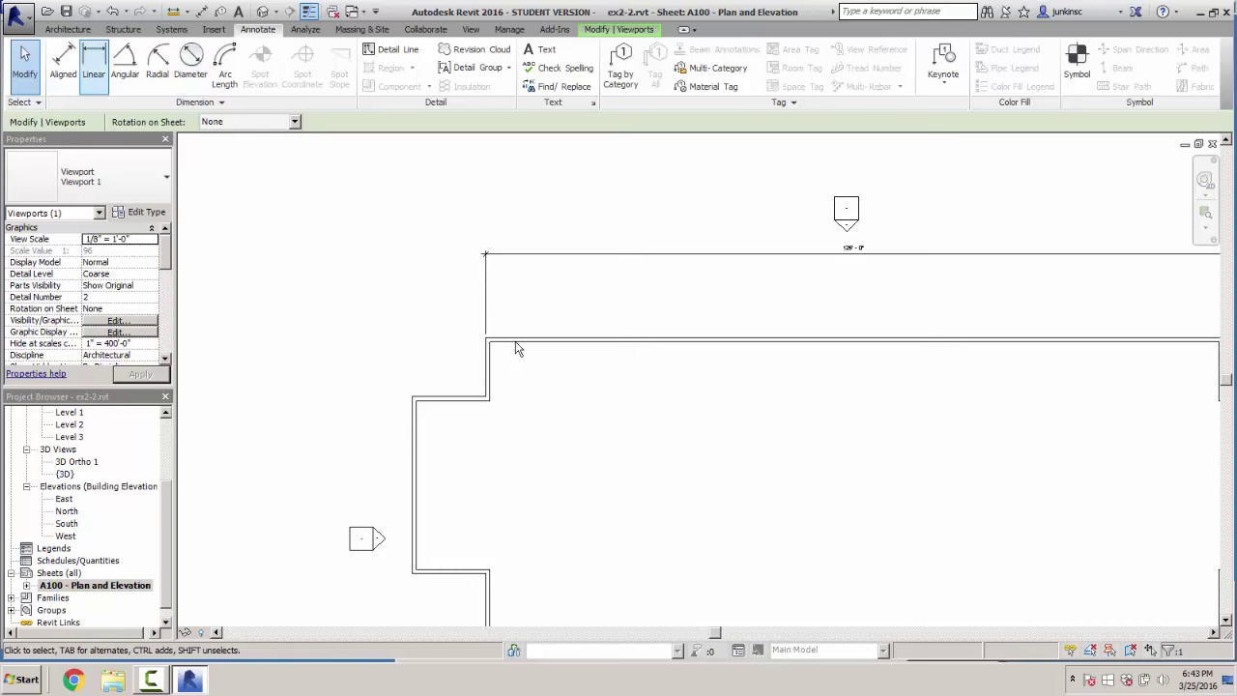
{"action": "left_click", "coordinate": [93, 62]}
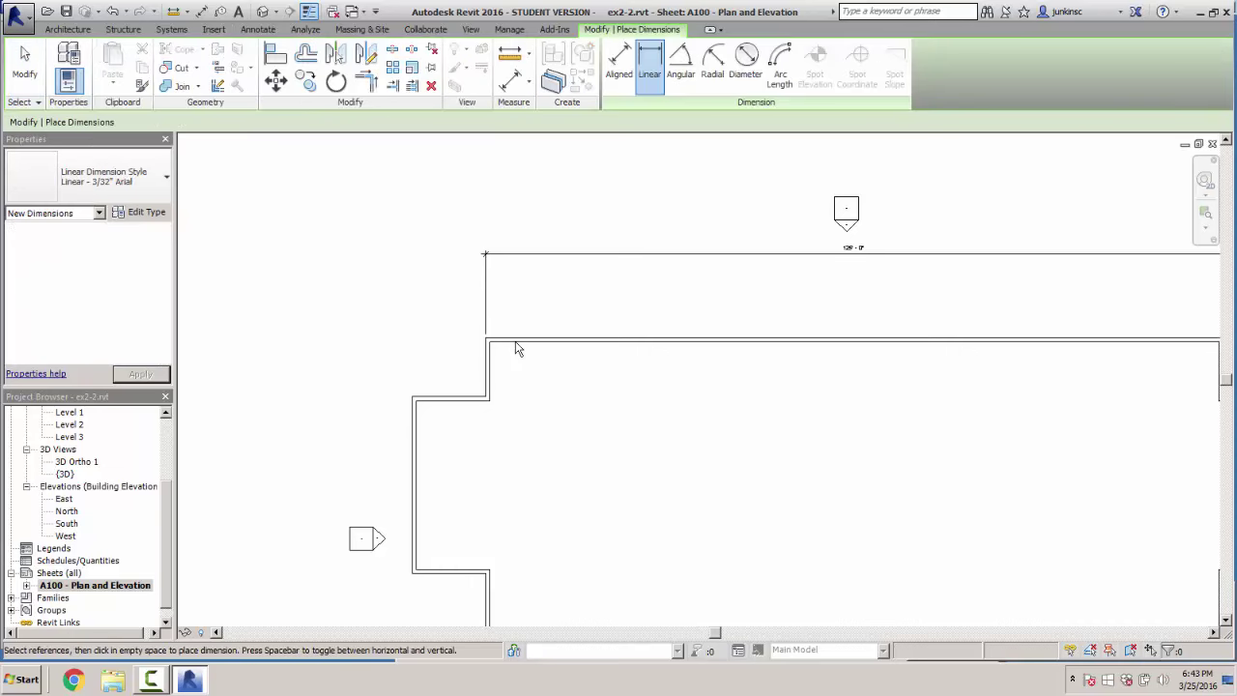
{"action": "left_click", "coordinate": [619, 63]}
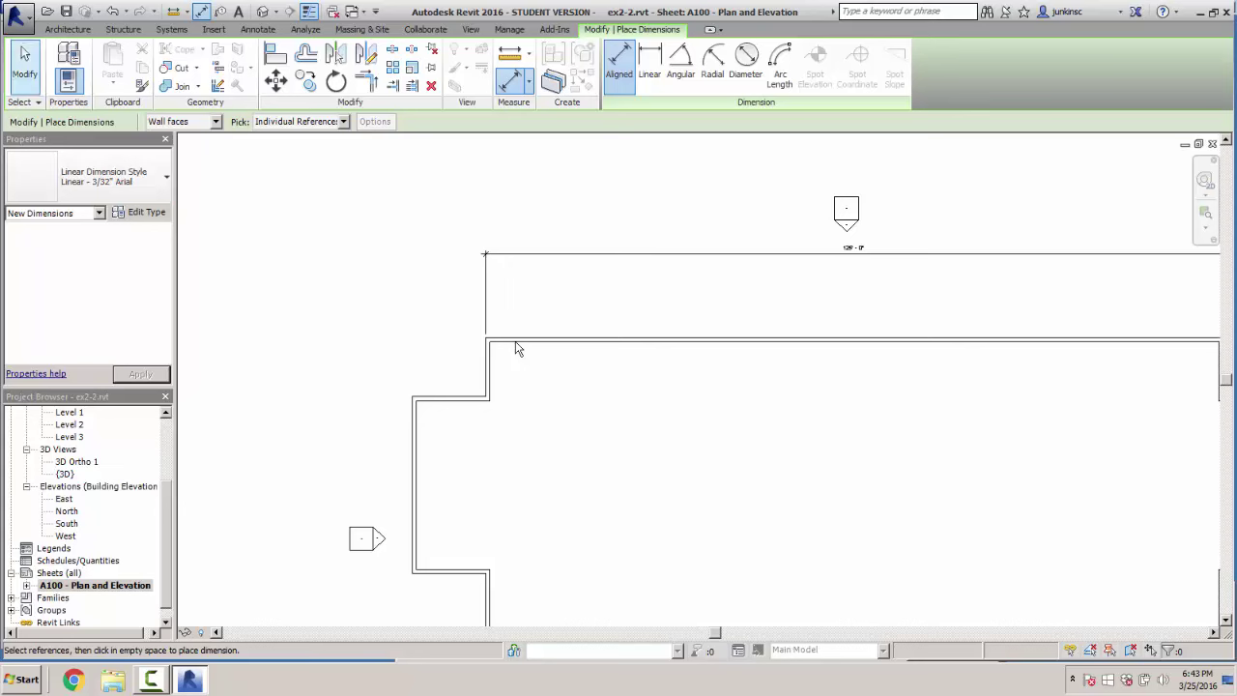
{"action": "left_click", "coordinate": [68, 29]}
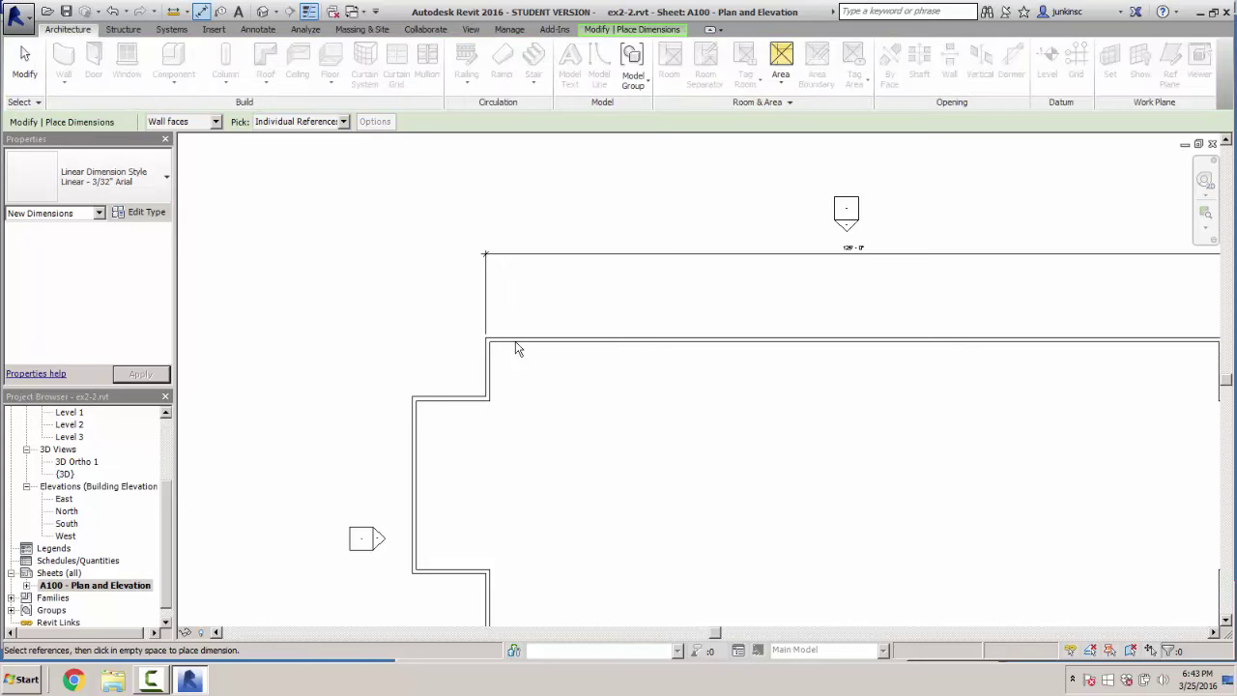
{"action": "scroll", "coordinate": [515, 348], "scroll_direction": "down", "scroll_amount": 5}
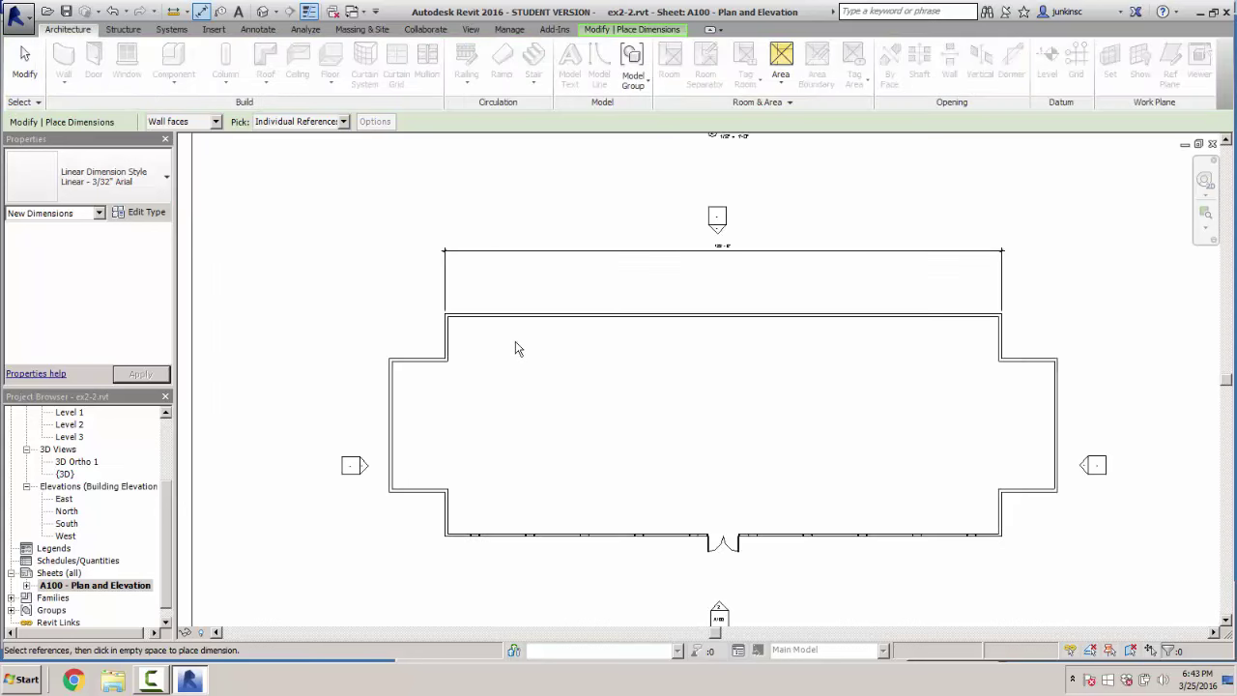
{"action": "key", "text": "Escape"}
In the Level 1 floor plan, place an aligned dimension between the west wing's upper wall face and the main north wall face, west of the building
{"action": "key", "text": "ctrl+Tab"}
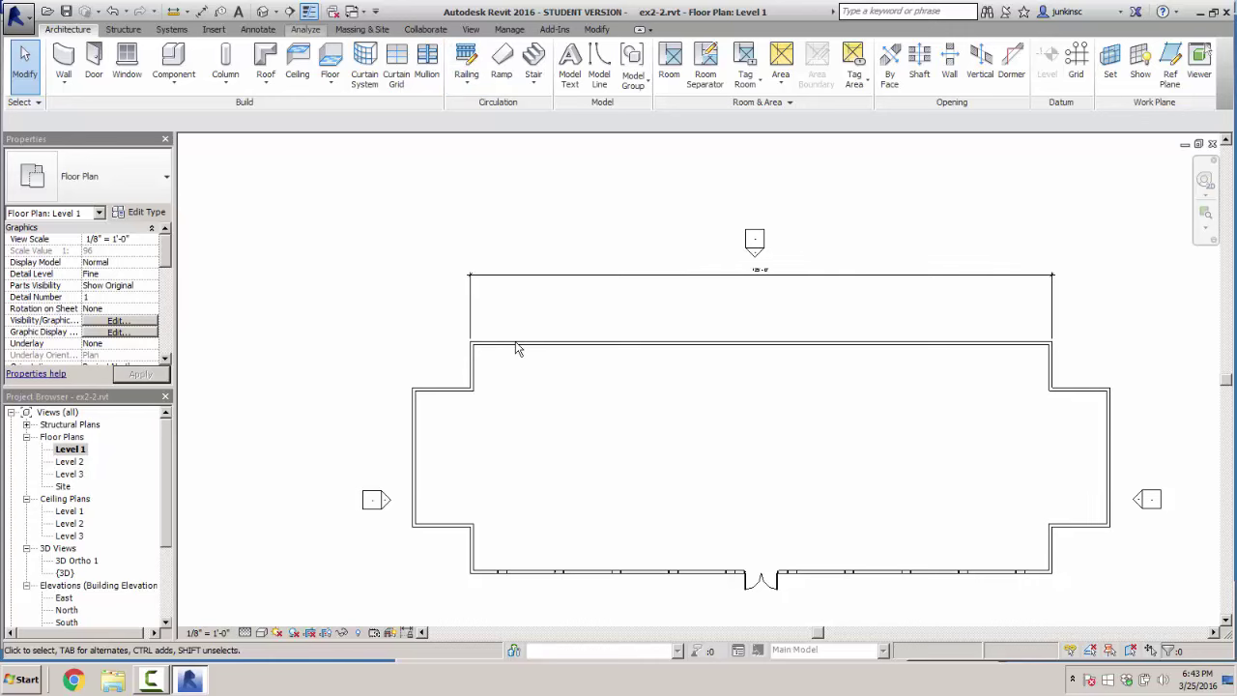
{"action": "left_click", "coordinate": [305, 29]}
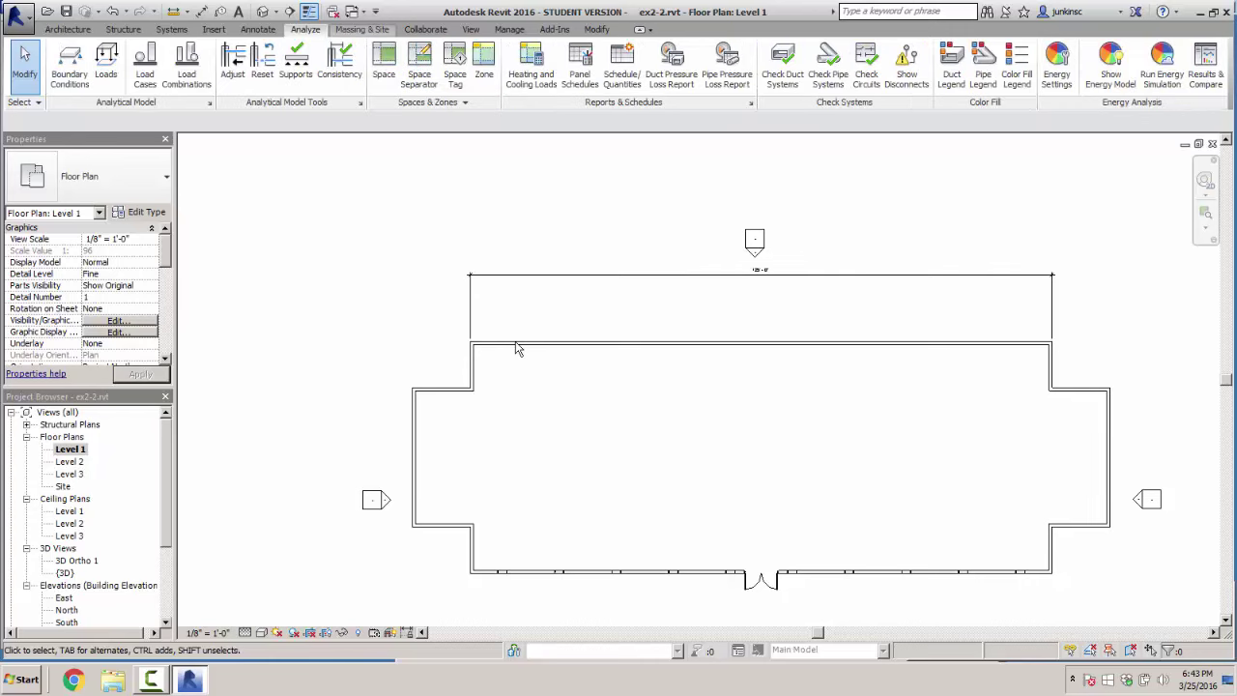
{"action": "left_click", "coordinate": [258, 29]}
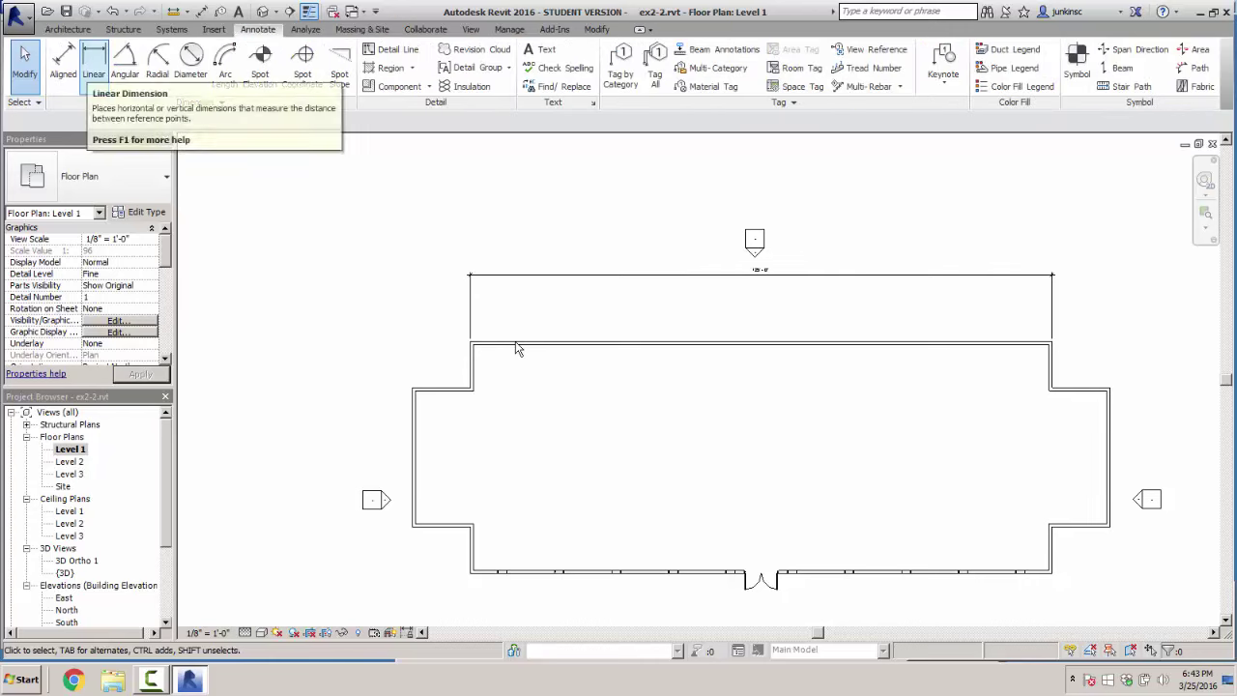
{"action": "left_click", "coordinate": [93, 63]}
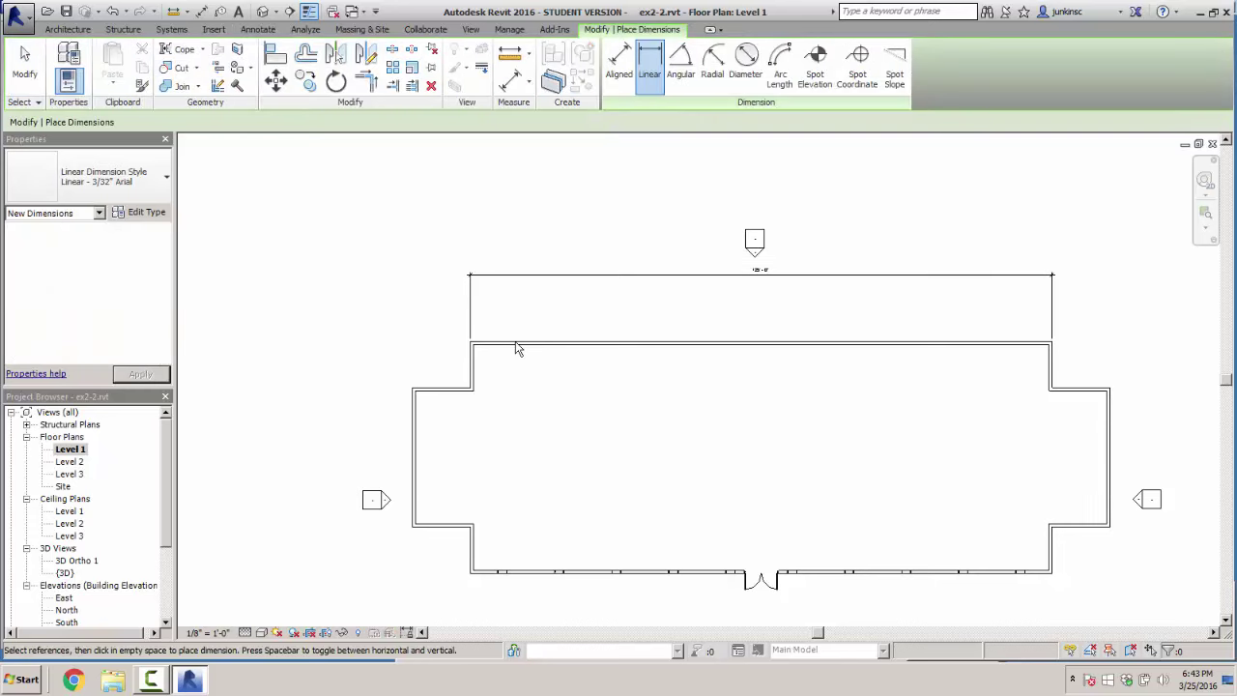
{"action": "key", "text": "d"}
{"action": "key", "text": "i"}
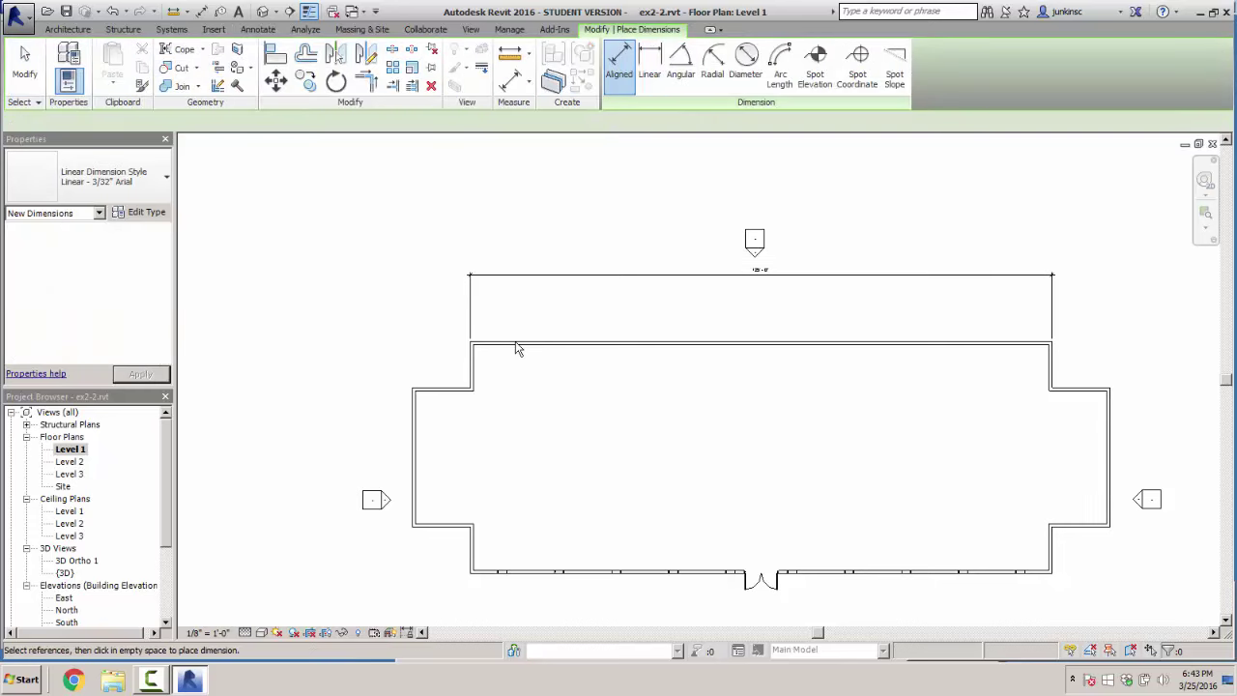
{"action": "left_click", "coordinate": [448, 387]}
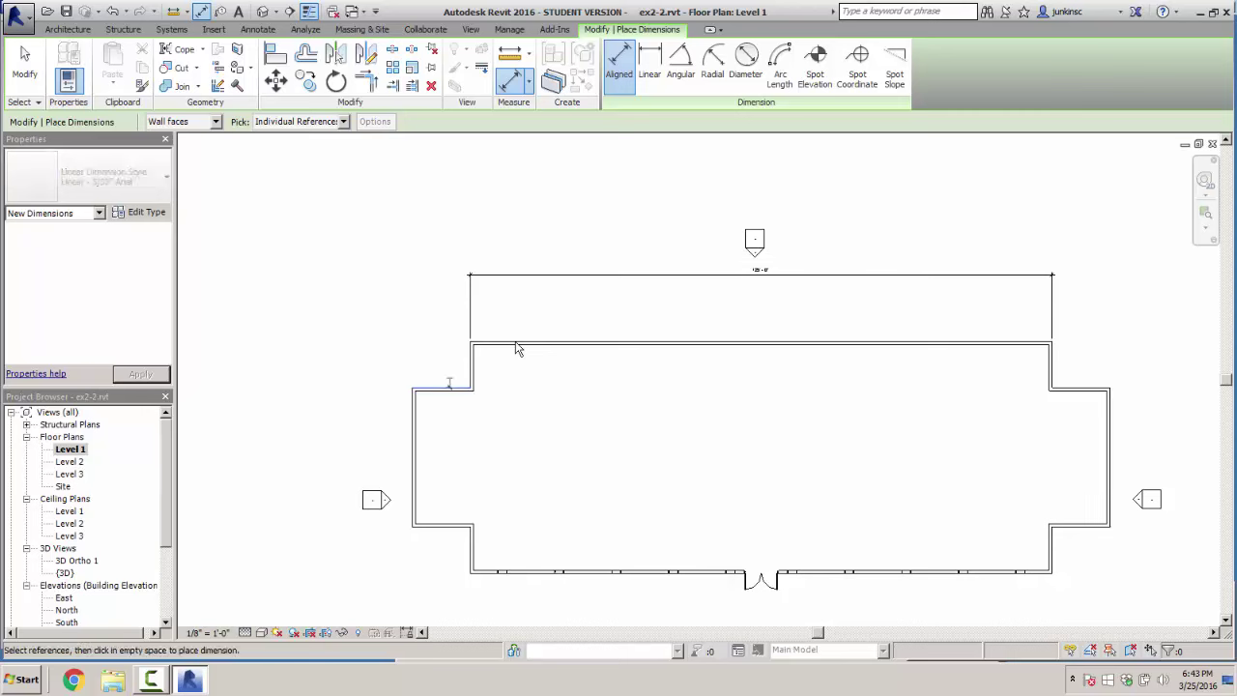
{"action": "left_click", "coordinate": [515, 342]}
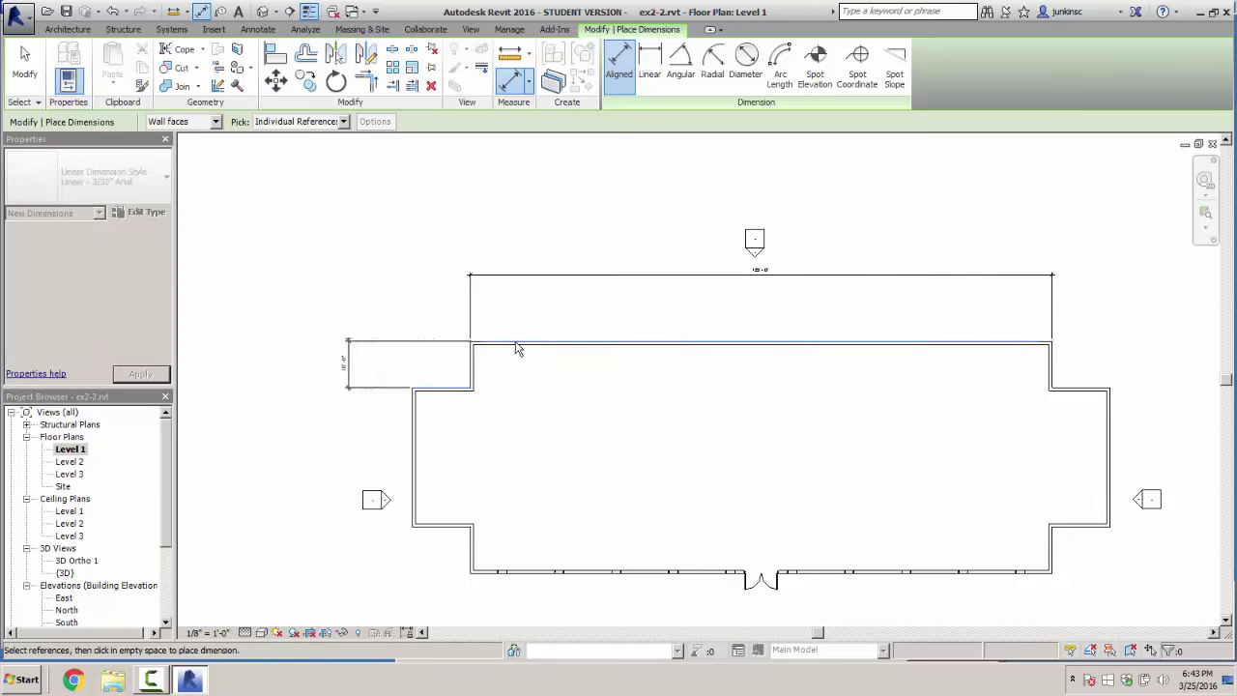
{"action": "left_click", "coordinate": [348, 362]}
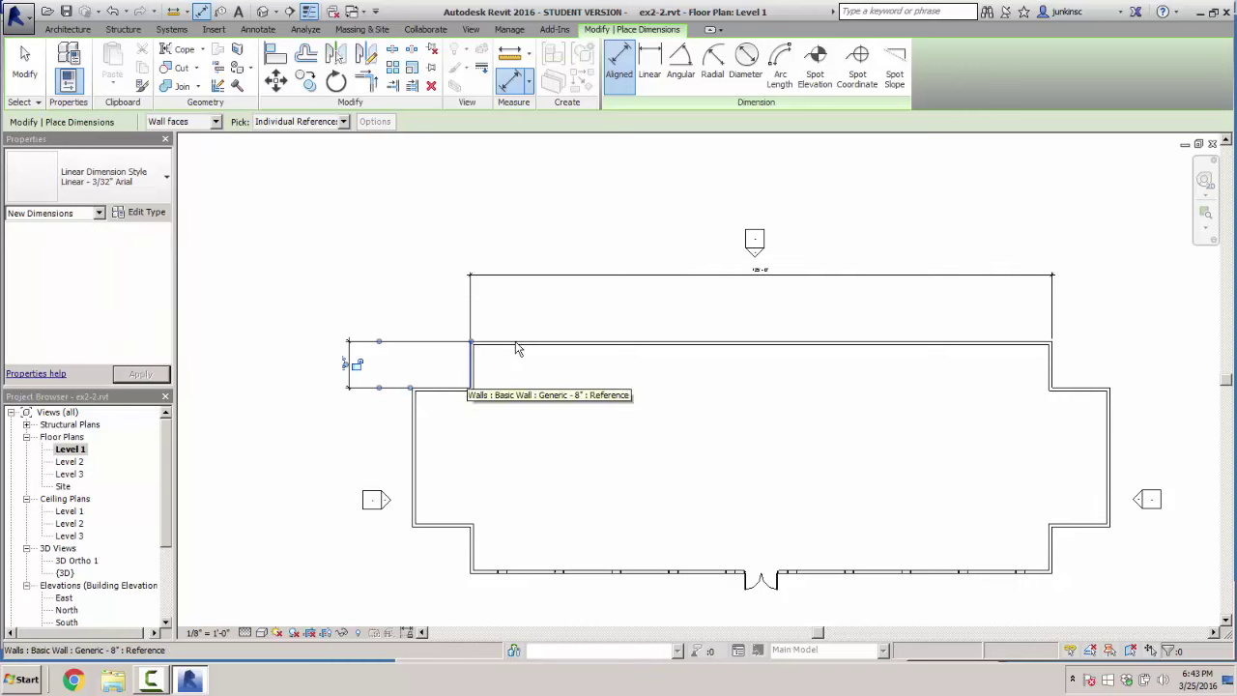
{"action": "key", "text": "d"}
{"action": "key", "text": "l"}
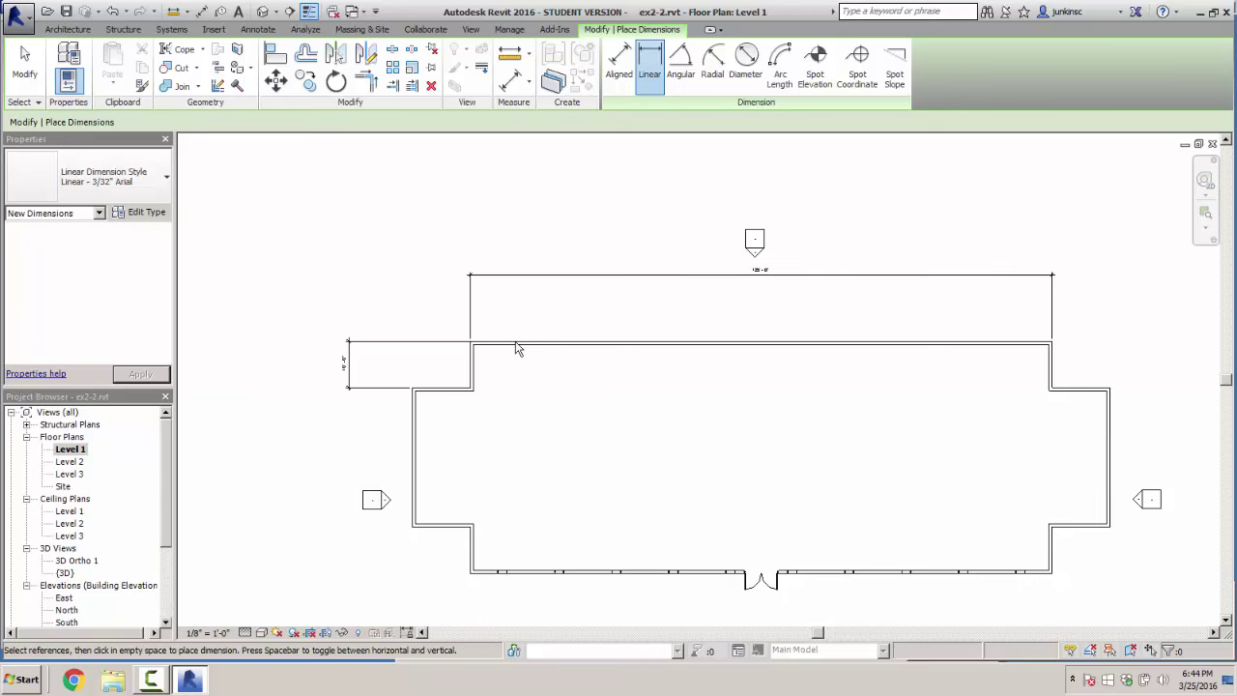
{"action": "key", "text": "Escape"}
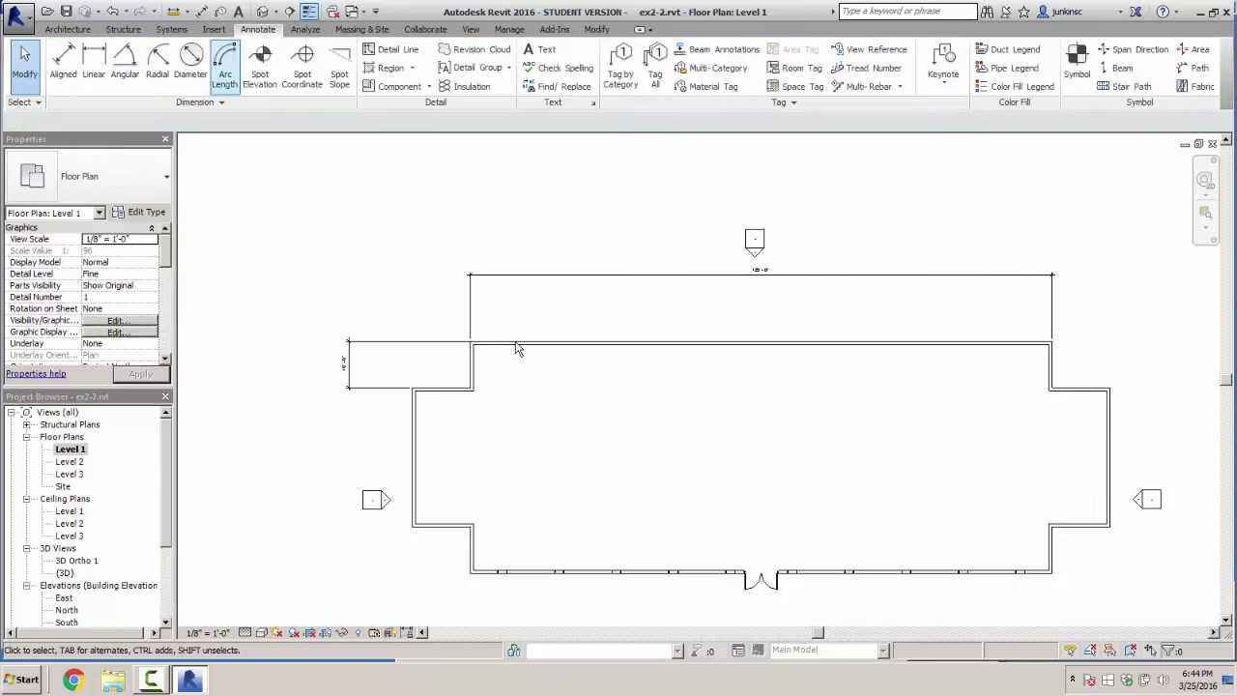
{"action": "key", "text": "Return"}
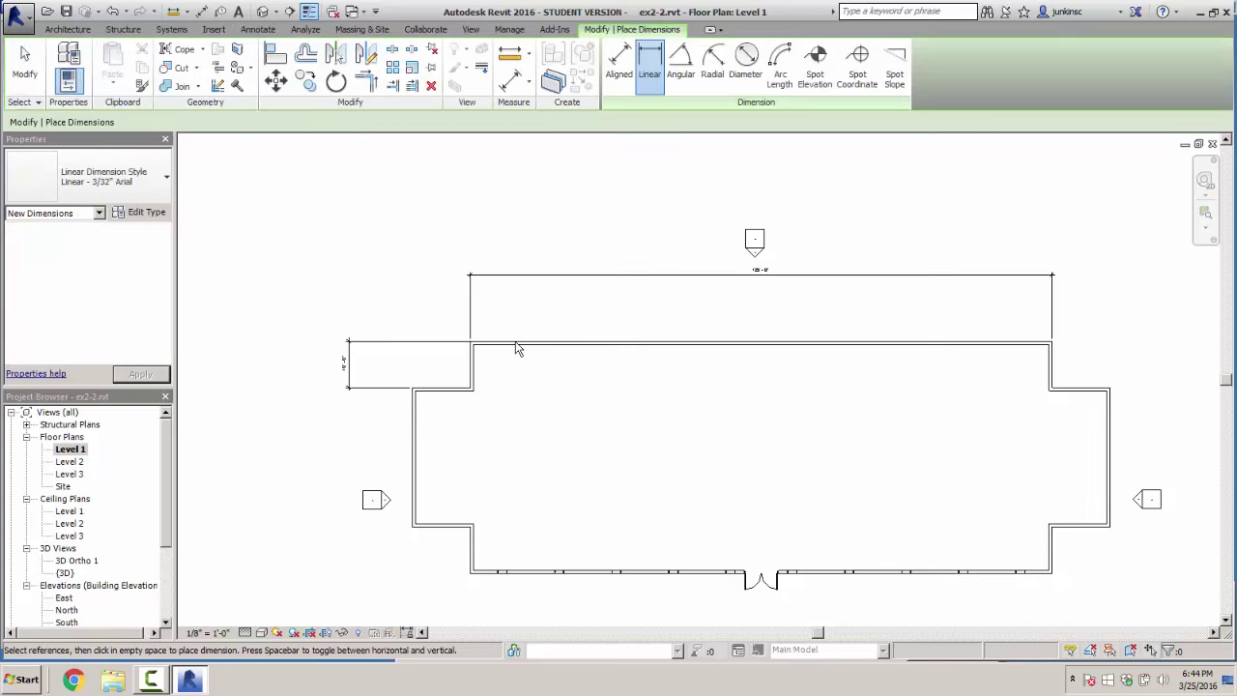
{"action": "key", "text": "d"}
{"action": "key", "text": "i"}
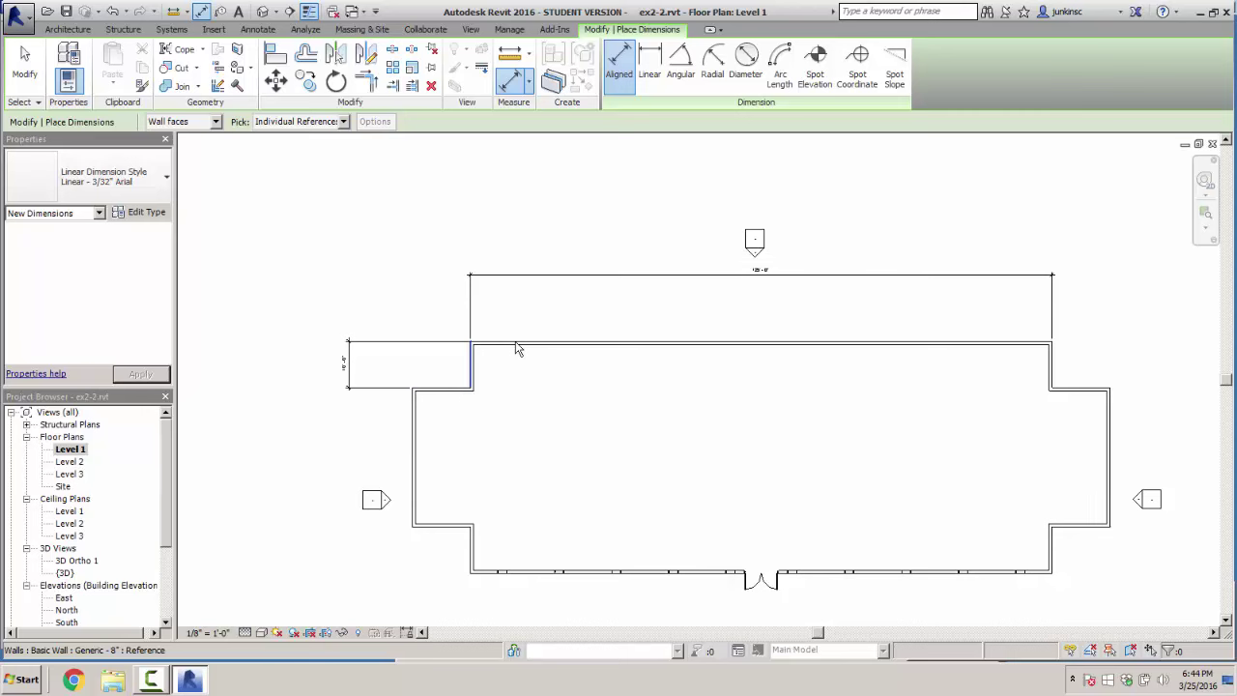
{"action": "left_click", "coordinate": [517, 349]}
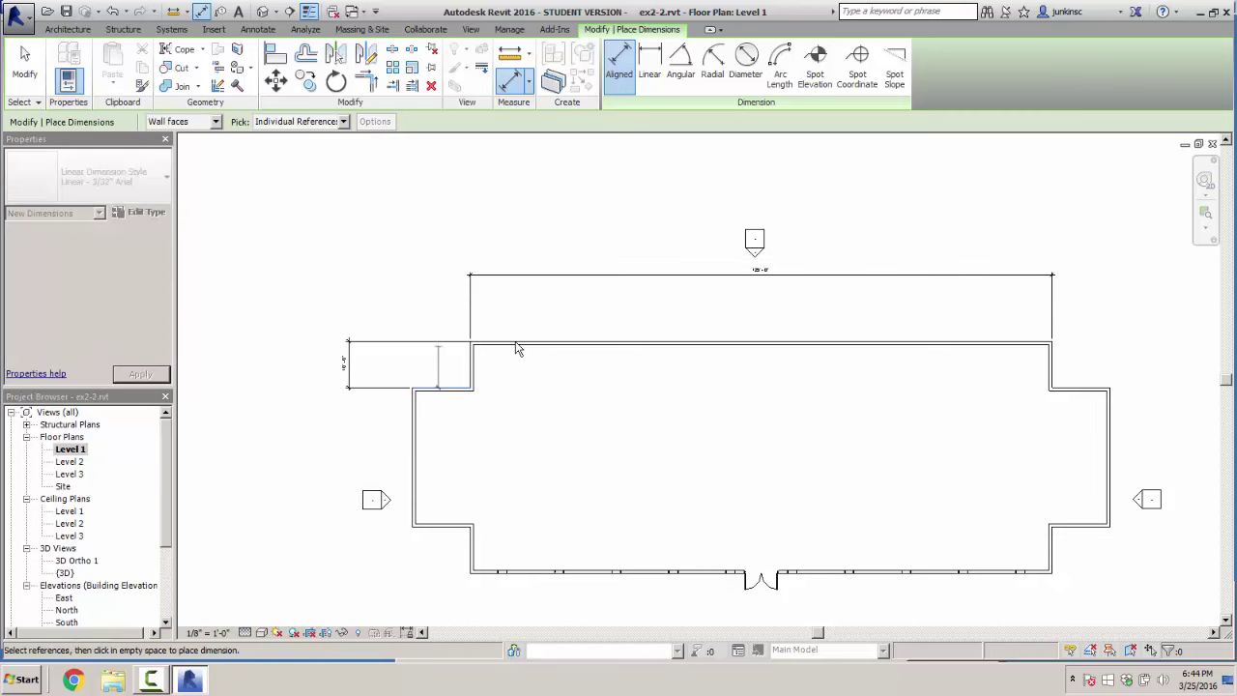
{"action": "key", "text": "Escape"}
{"action": "key", "text": "Escape"}
Place an aligned dimension between the west wing's outer wall face and the main west wall face, in line with the existing dimension north of the building
{"action": "key", "text": "d"}
{"action": "key", "text": "i"}
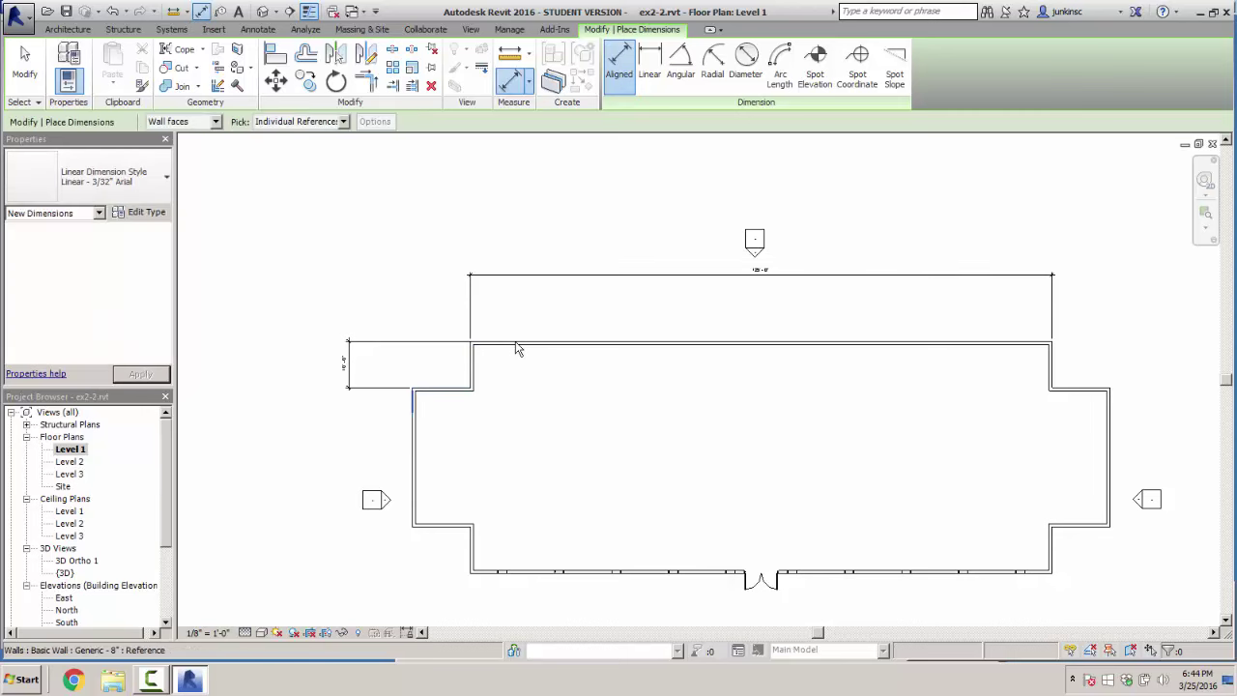
{"action": "left_click", "coordinate": [516, 349]}
{"action": "left_click", "coordinate": [516, 349]}
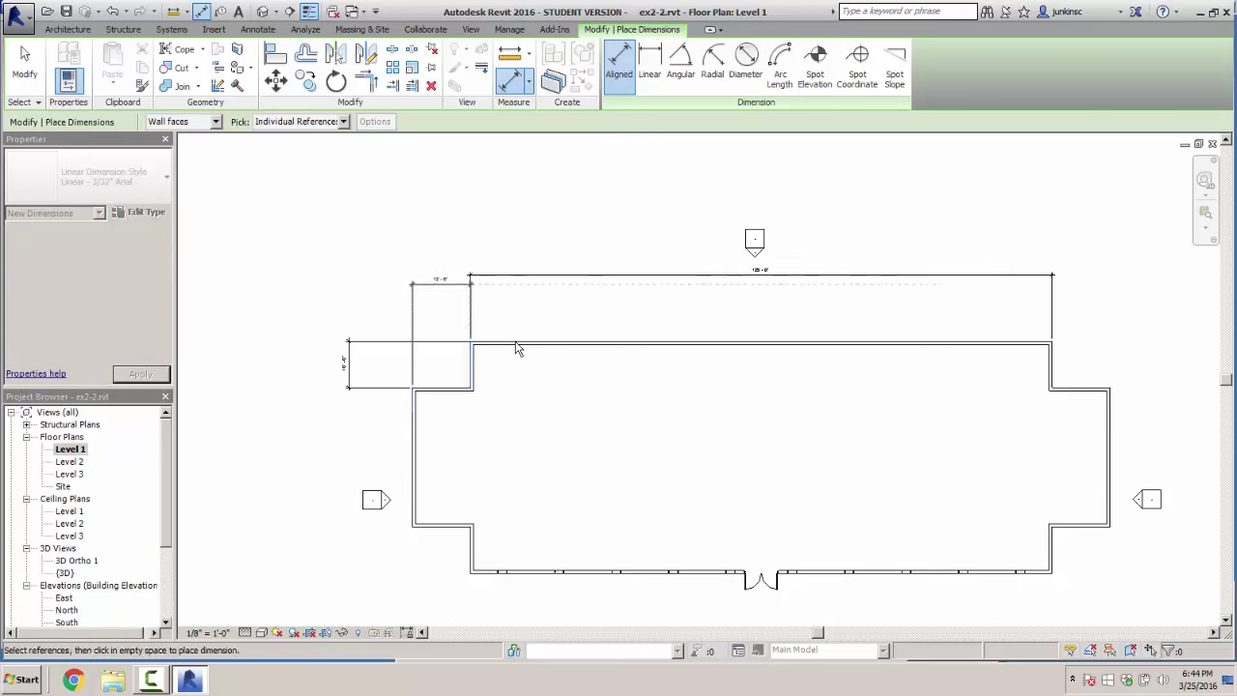
{"action": "left_click", "coordinate": [516, 271]}
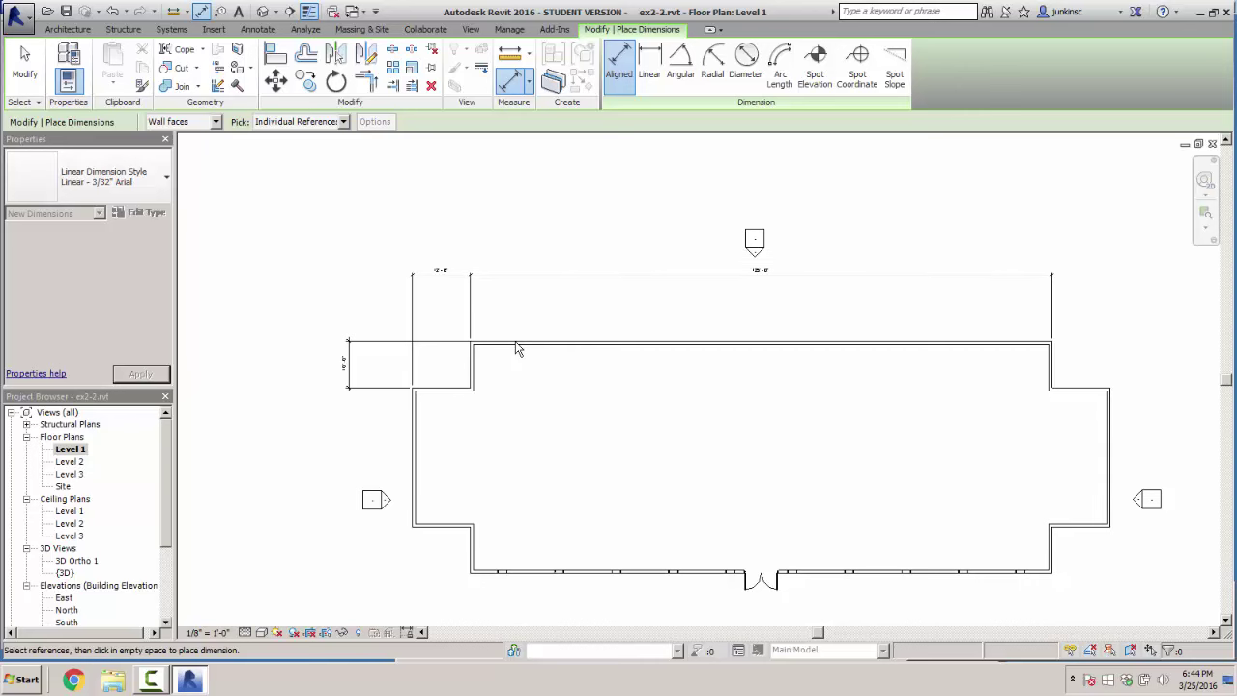
Place an aligned overall dimension between the west and east wings' outer wall faces, just beyond the existing dimension line north of the building
{"action": "left_click", "coordinate": [413, 402]}
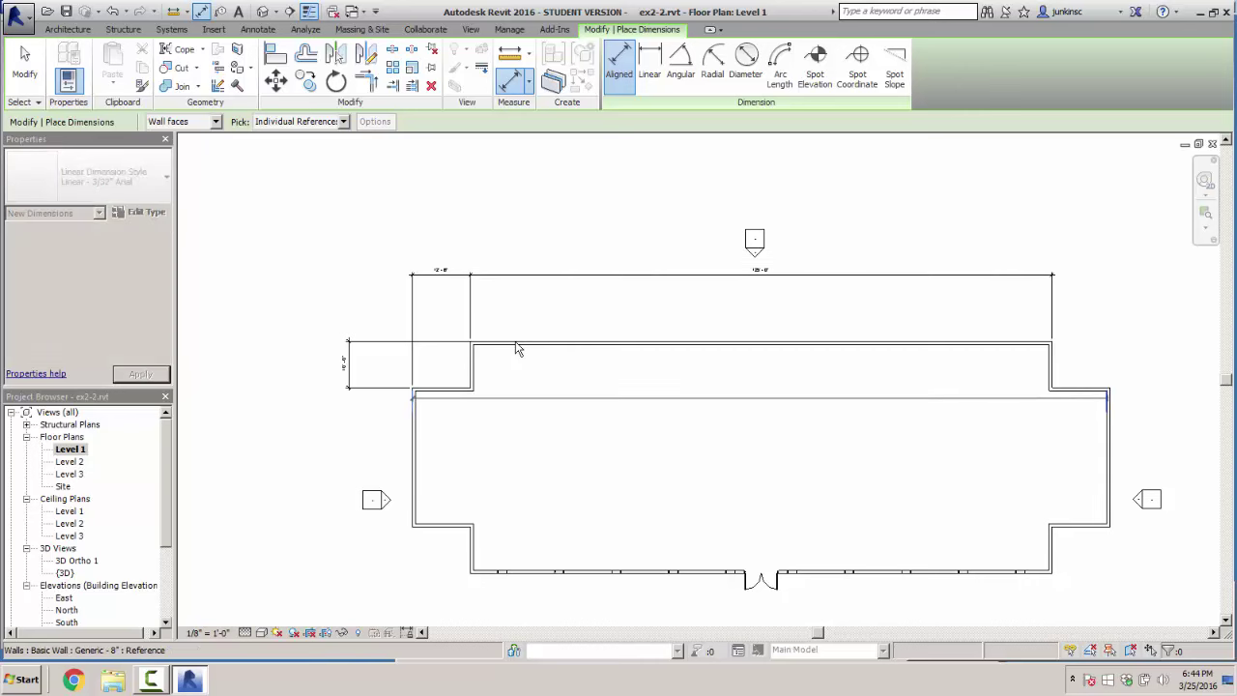
{"action": "left_click", "coordinate": [517, 349]}
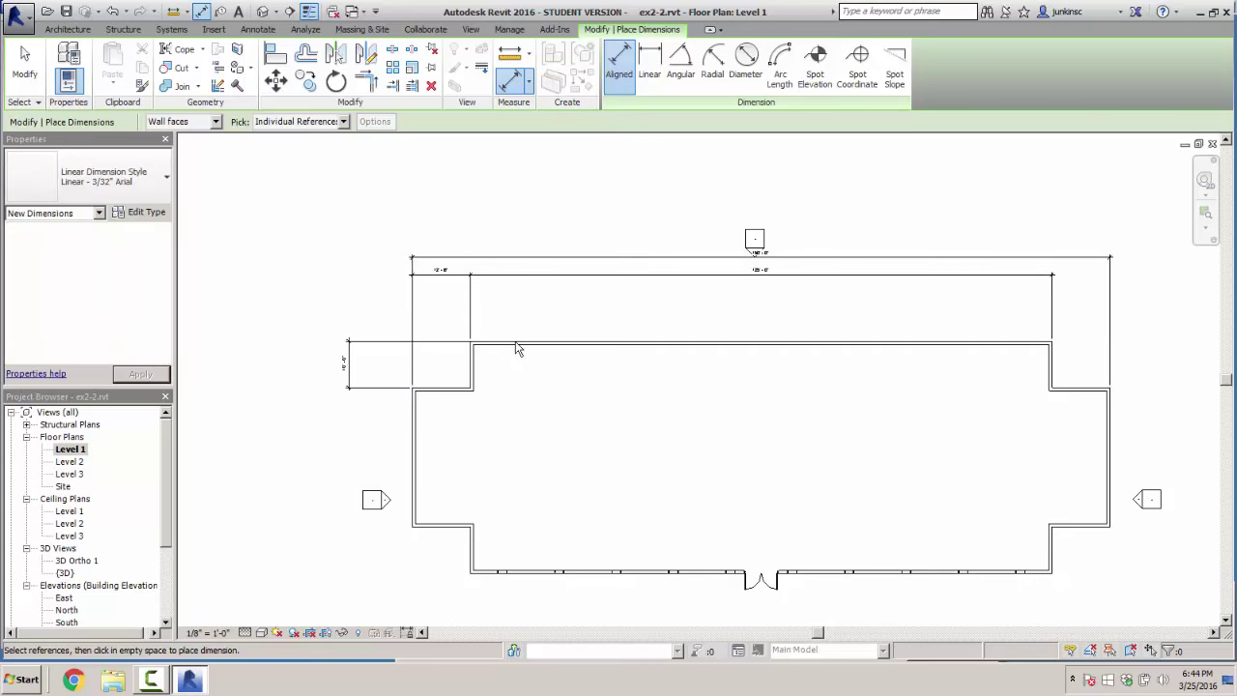
{"action": "key", "text": "Escape"}
Move the whole north elevation marker straight up so it clears the overall dimension line
{"action": "left_click_drag", "start_coordinate": [732, 192], "coordinate": [793, 271]}
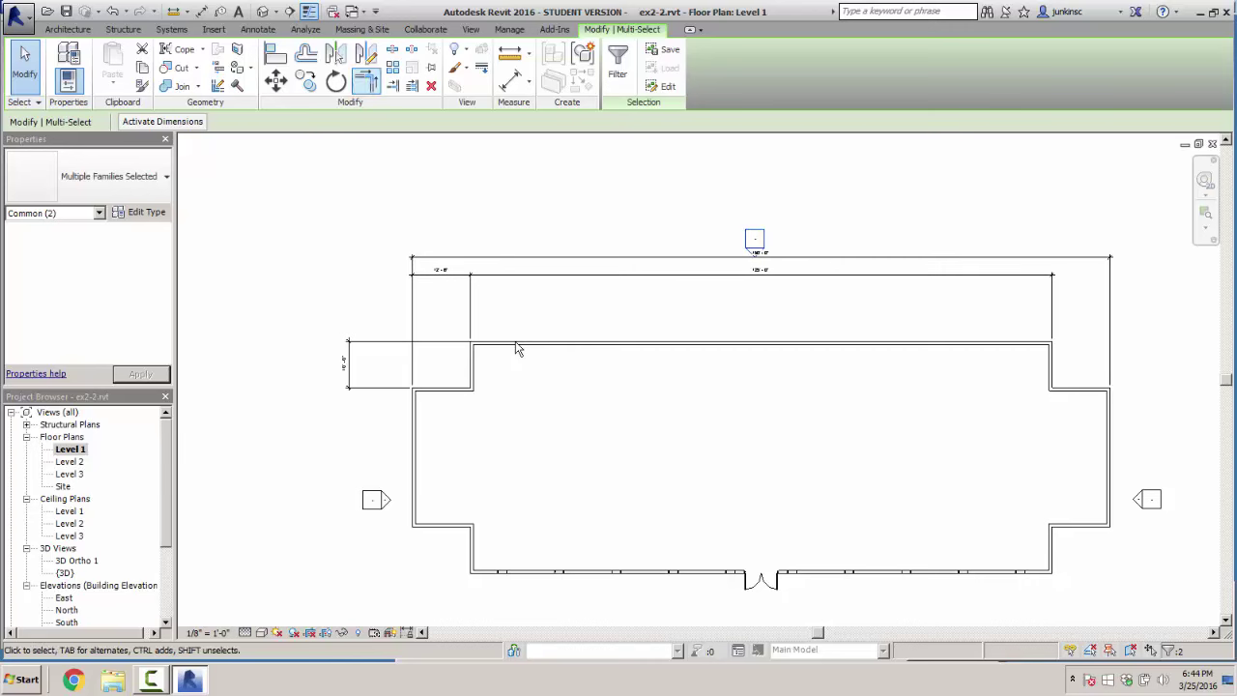
{"action": "key", "text": "m"}
{"action": "key", "text": "v"}
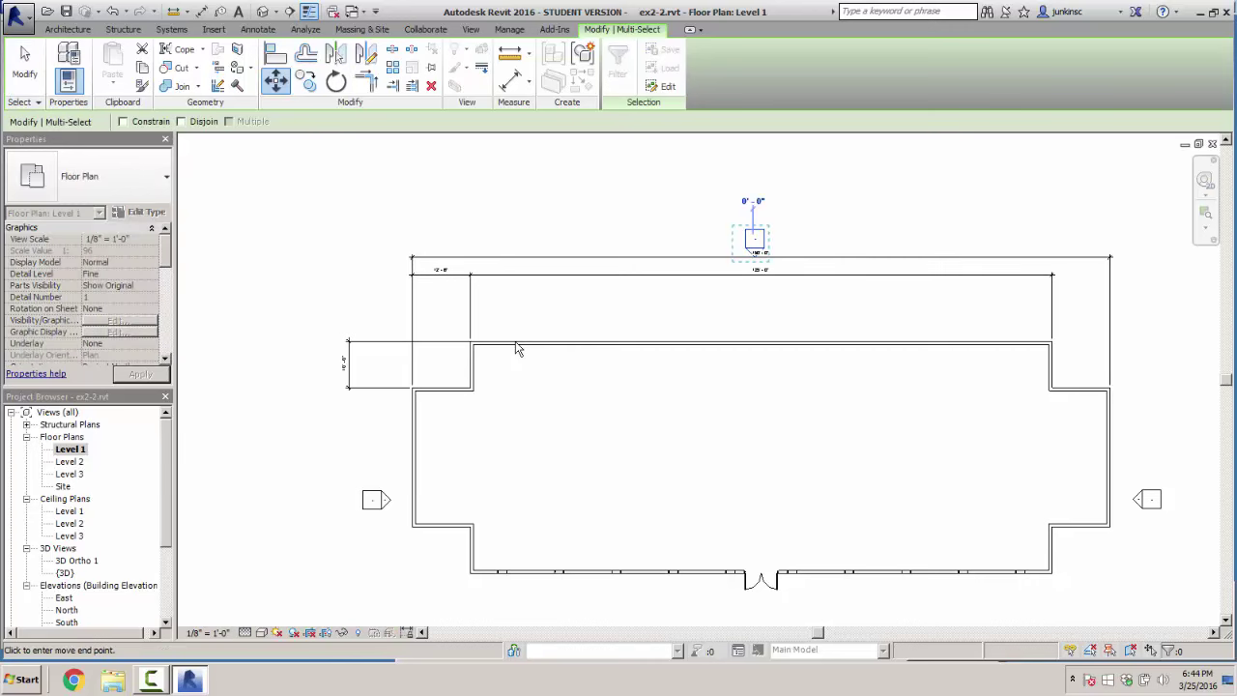
{"action": "key", "text": "Escape"}
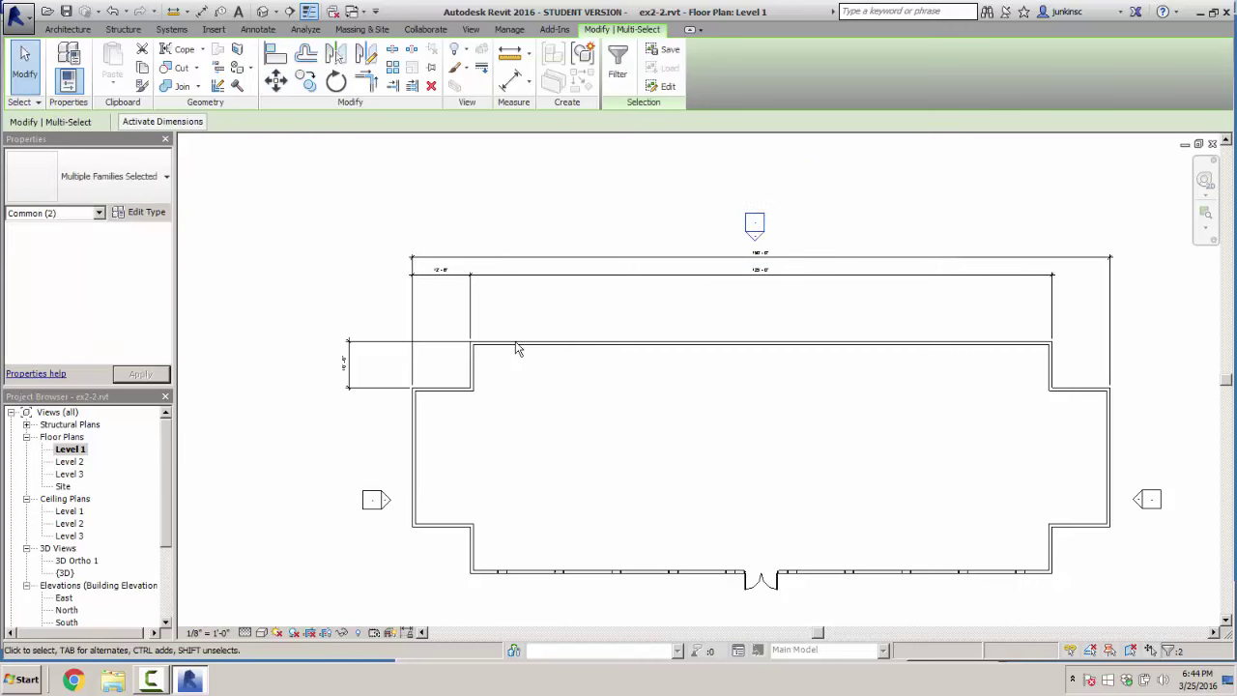
{"action": "key", "text": "Escape"}
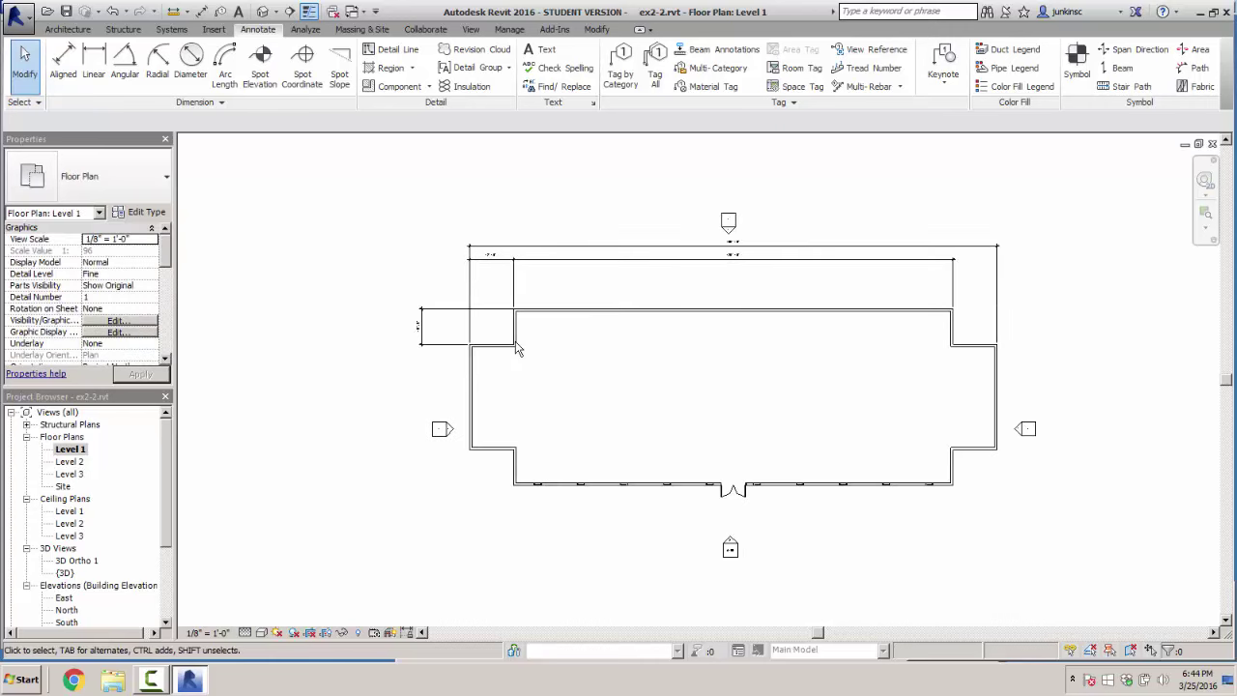
Place aligned dimensions below the south wall from the main west wall face to the first window's centre and from there to the second window's centre
{"action": "key", "text": "z"}
{"action": "key", "text": "f"}
{"action": "scroll", "coordinate": [515, 348], "scroll_direction": "up", "scroll_amount": 1}
{"action": "middle_click_drag", "start_coordinate": [521, 512], "coordinate": [528, 430]}
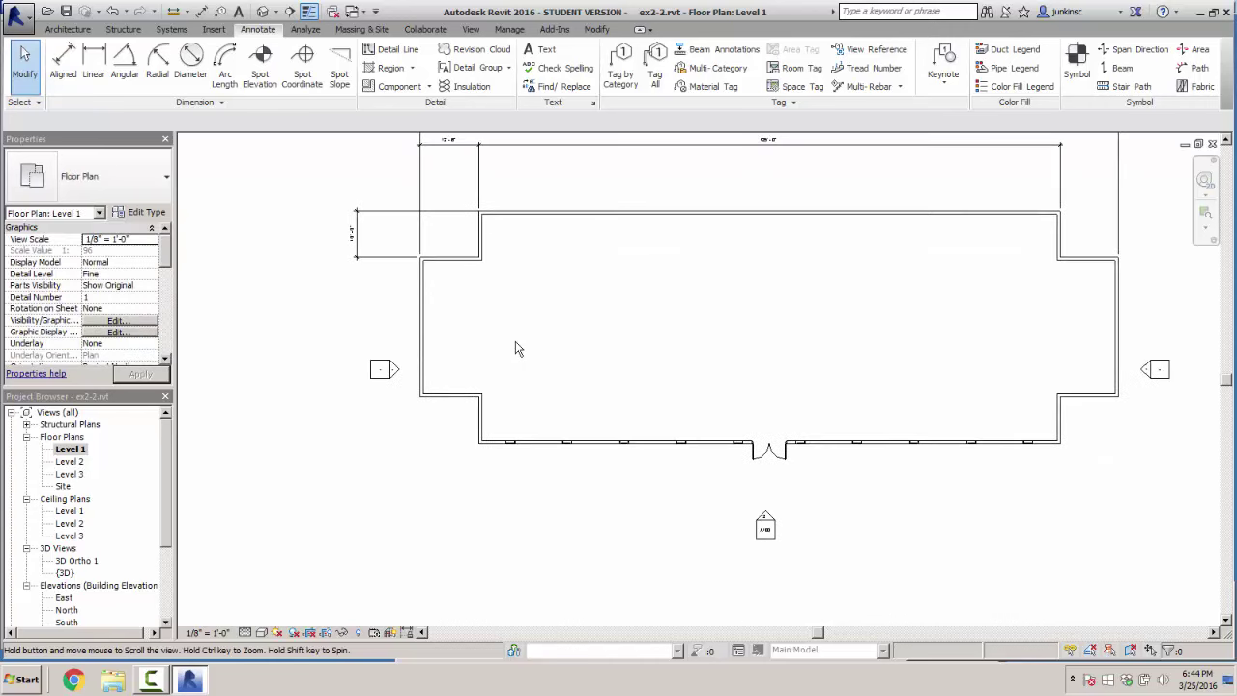
{"action": "scroll", "coordinate": [527, 430], "scroll_direction": "up", "scroll_amount": 2}
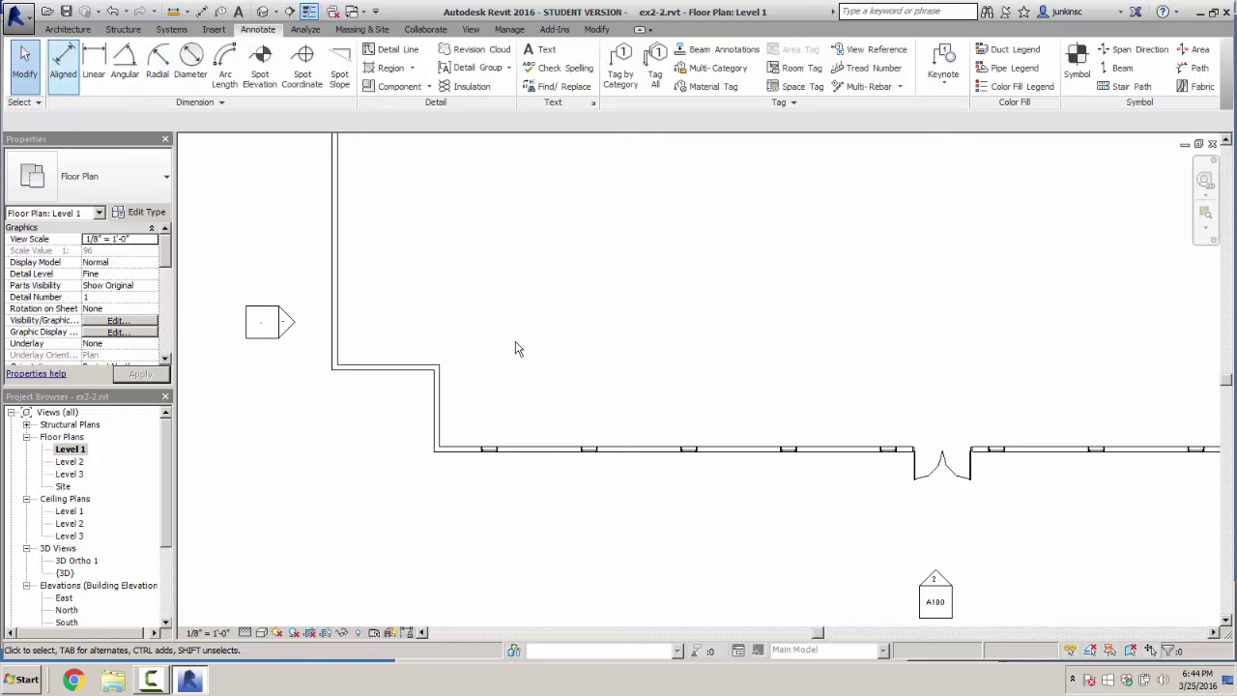
{"action": "key", "text": "d"}
{"action": "key", "text": "i"}
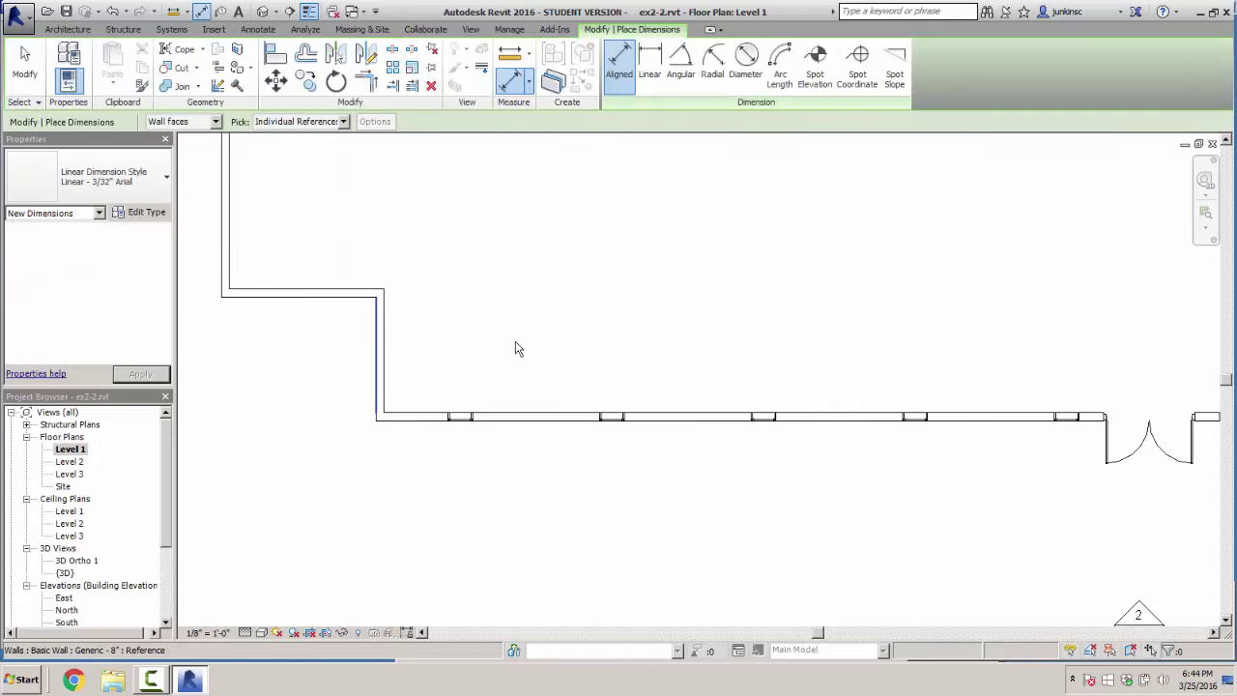
{"action": "left_click", "coordinate": [376, 369]}
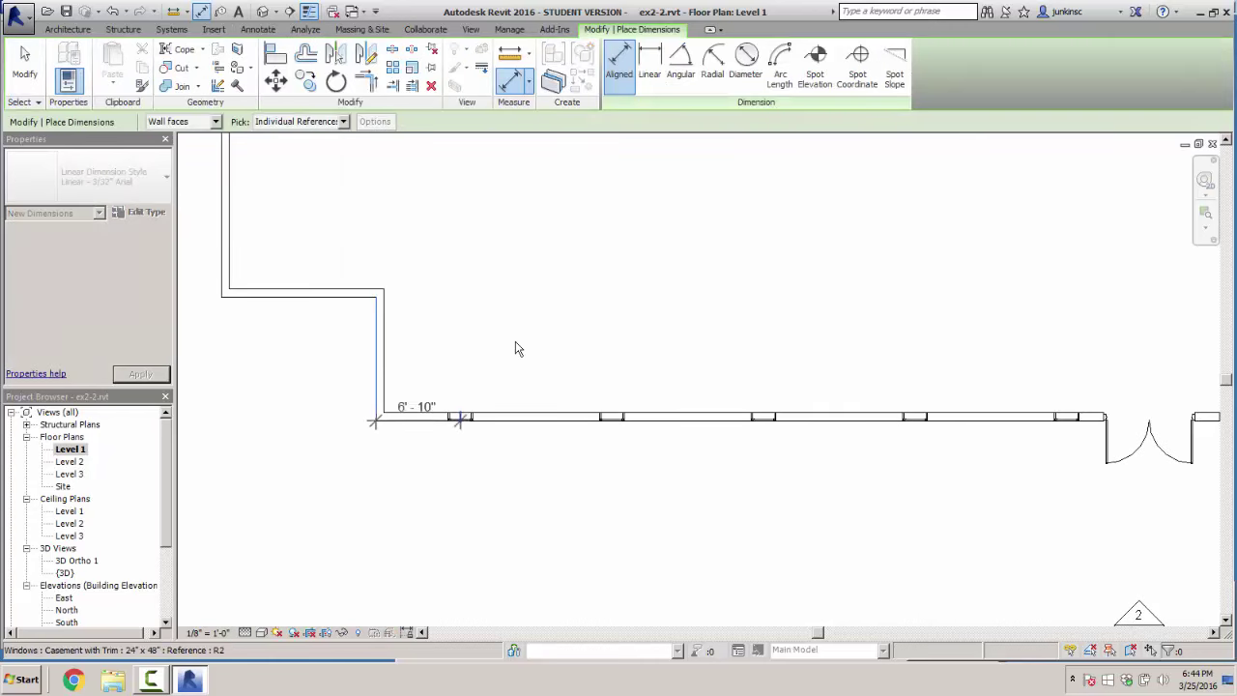
{"action": "left_click", "coordinate": [460, 419]}
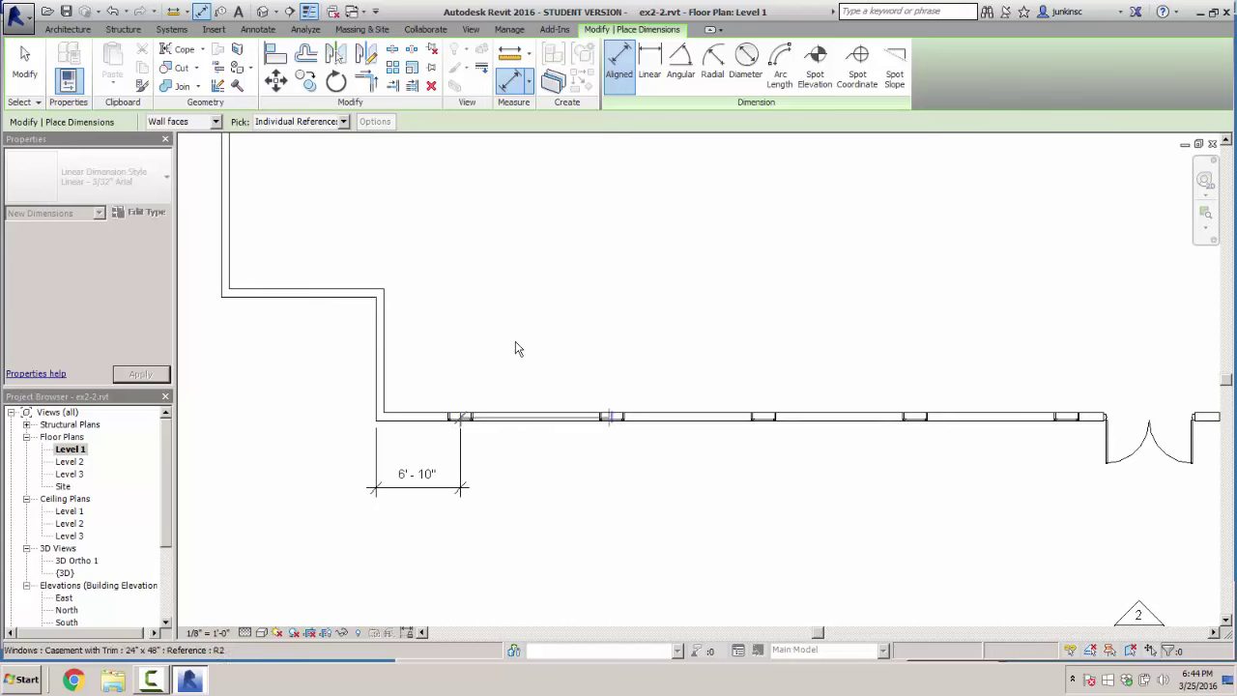
{"action": "left_click", "coordinate": [612, 417]}
{"action": "left_click", "coordinate": [611, 488]}
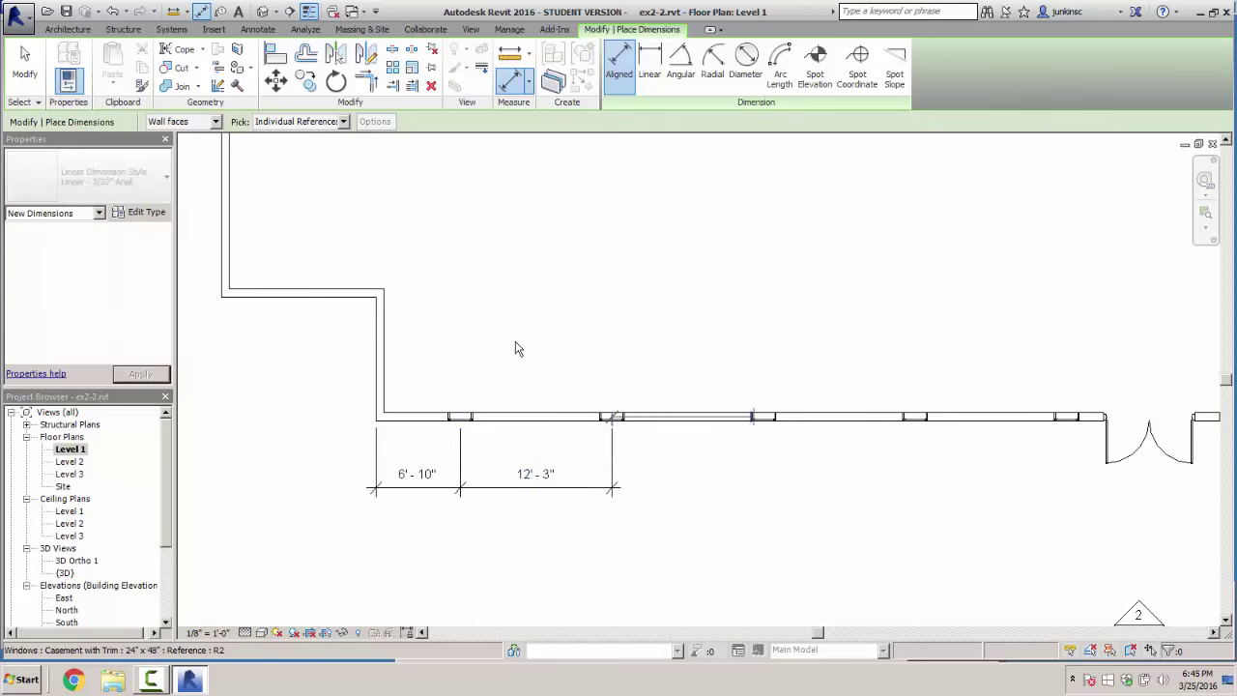
Continue the aligned dimensions along the south wall between the centres of the second, third and fourth windows, keeping them on the same line
{"action": "left_click", "coordinate": [763, 417]}
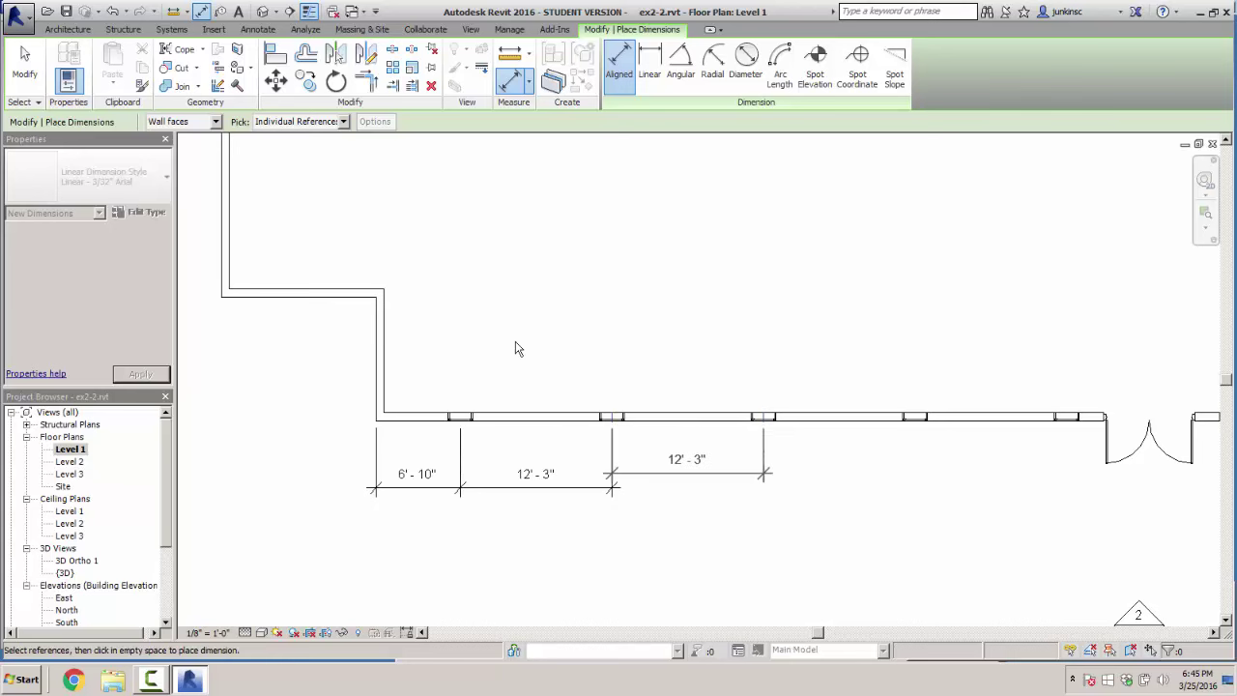
{"action": "left_click", "coordinate": [516, 349]}
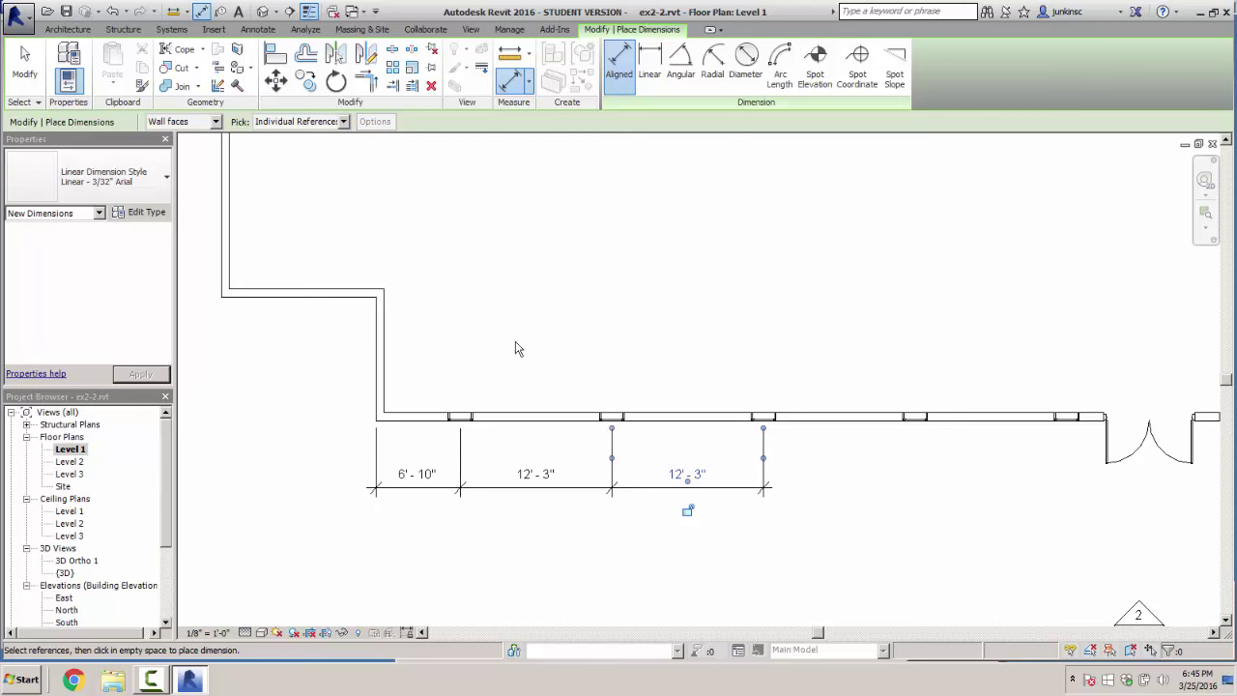
{"action": "key", "text": "alt+Down"}
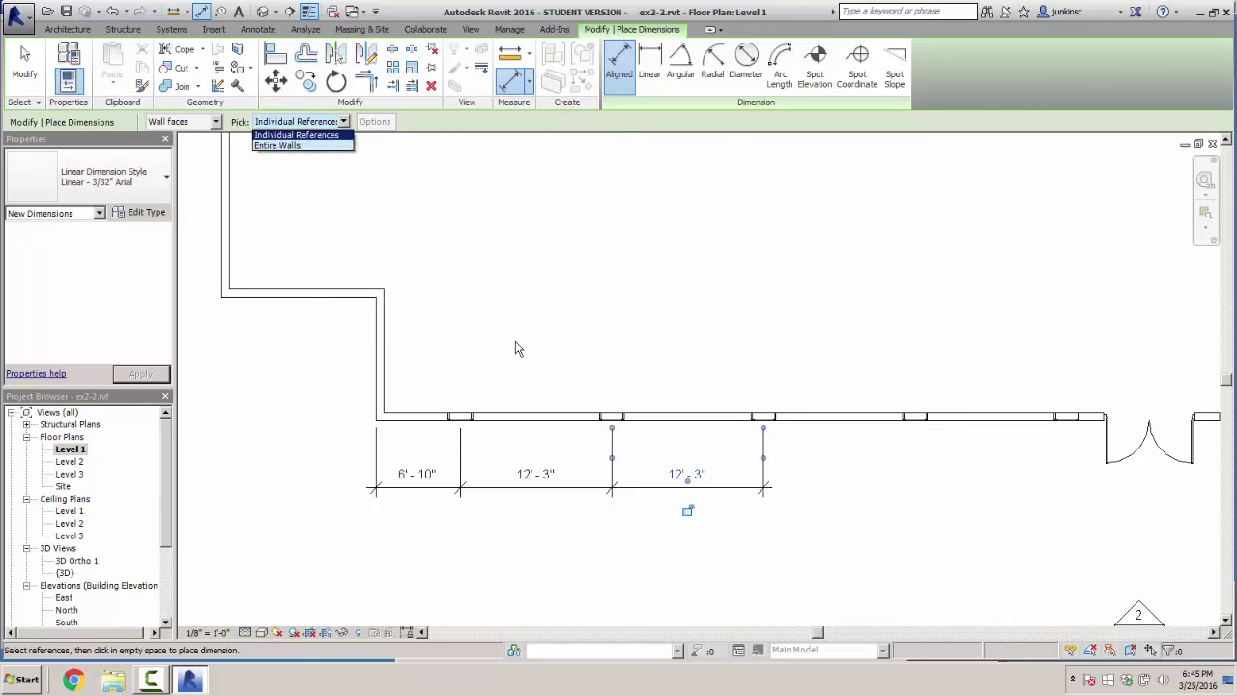
{"action": "key", "text": "Escape"}
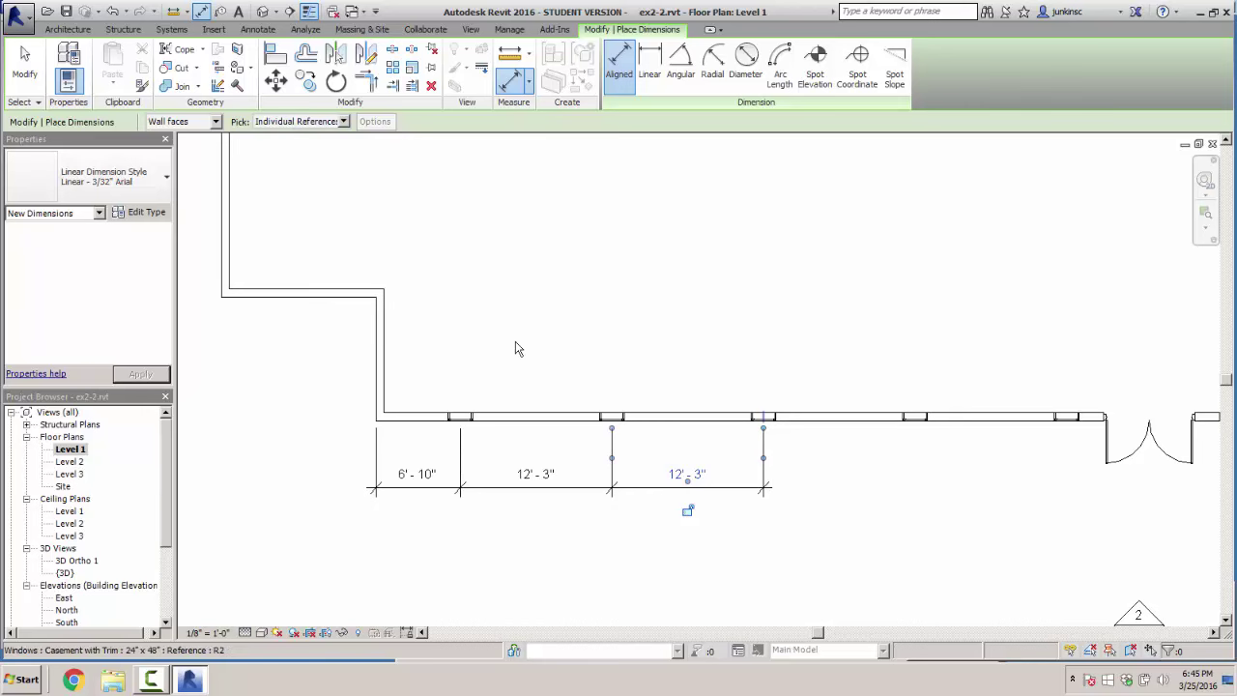
{"action": "left_click", "coordinate": [764, 417]}
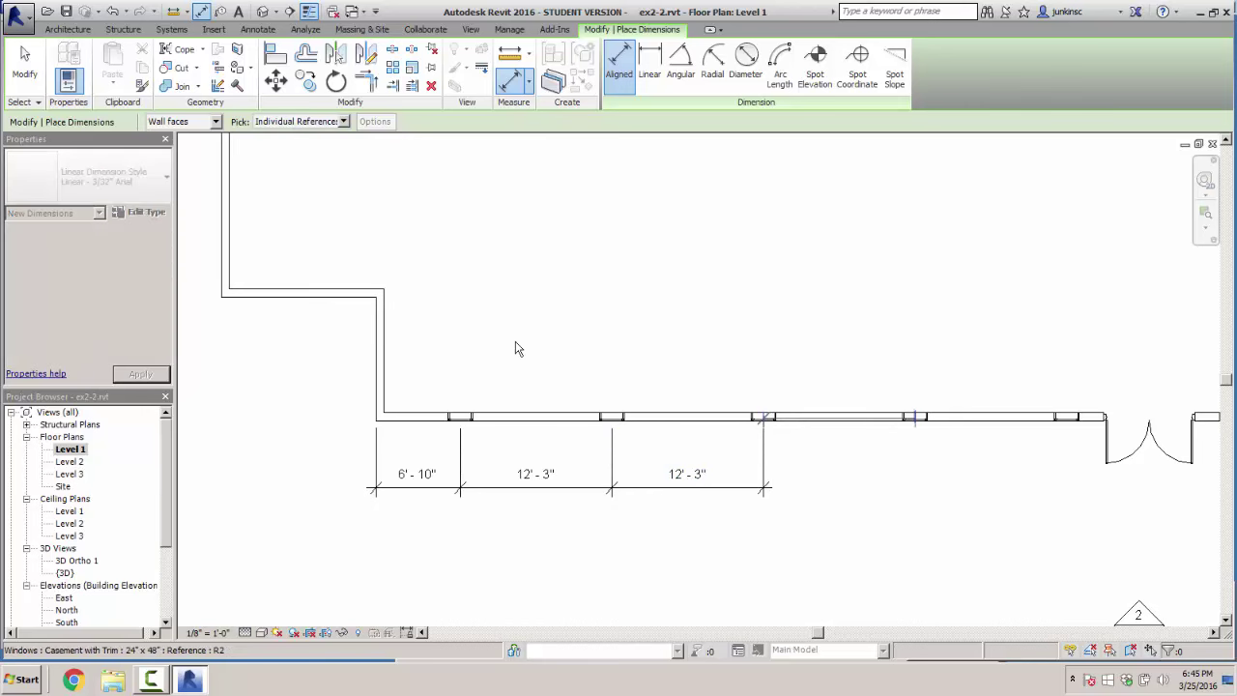
{"action": "left_click", "coordinate": [914, 418]}
{"action": "left_click", "coordinate": [915, 487]}
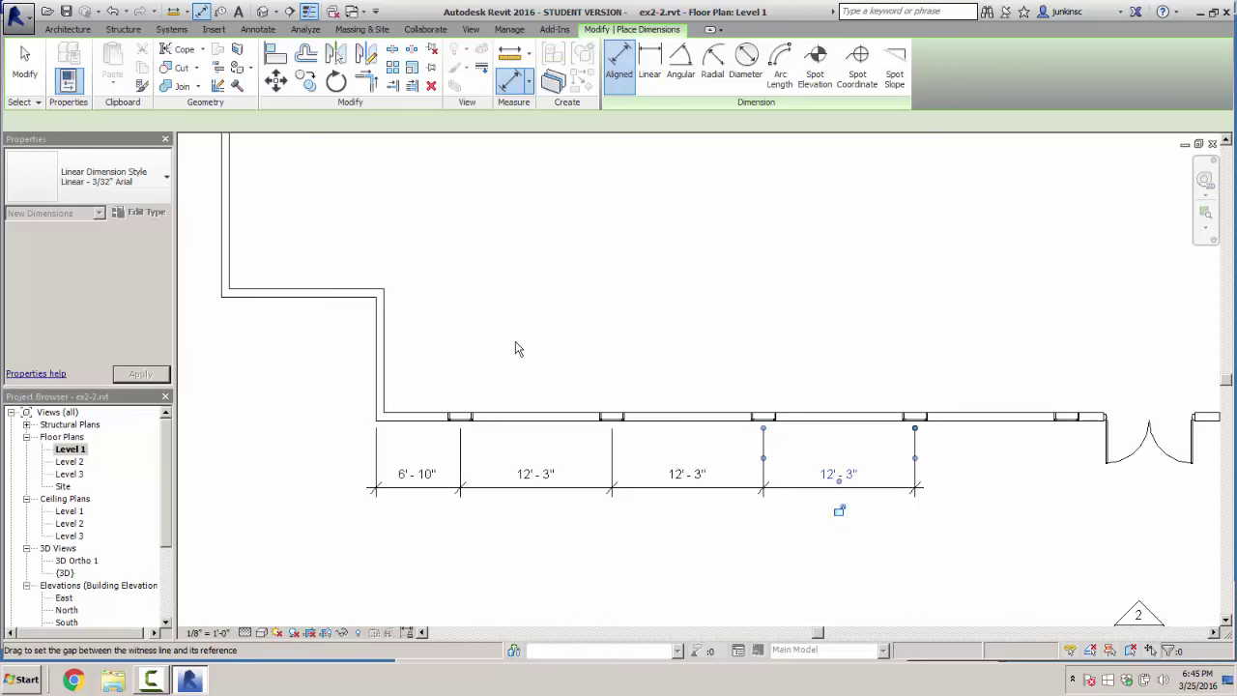
Extend the south dimension line from the fourth to the fifth window's centre and on to the centre of the double entrance door
{"action": "left_click", "coordinate": [914, 417]}
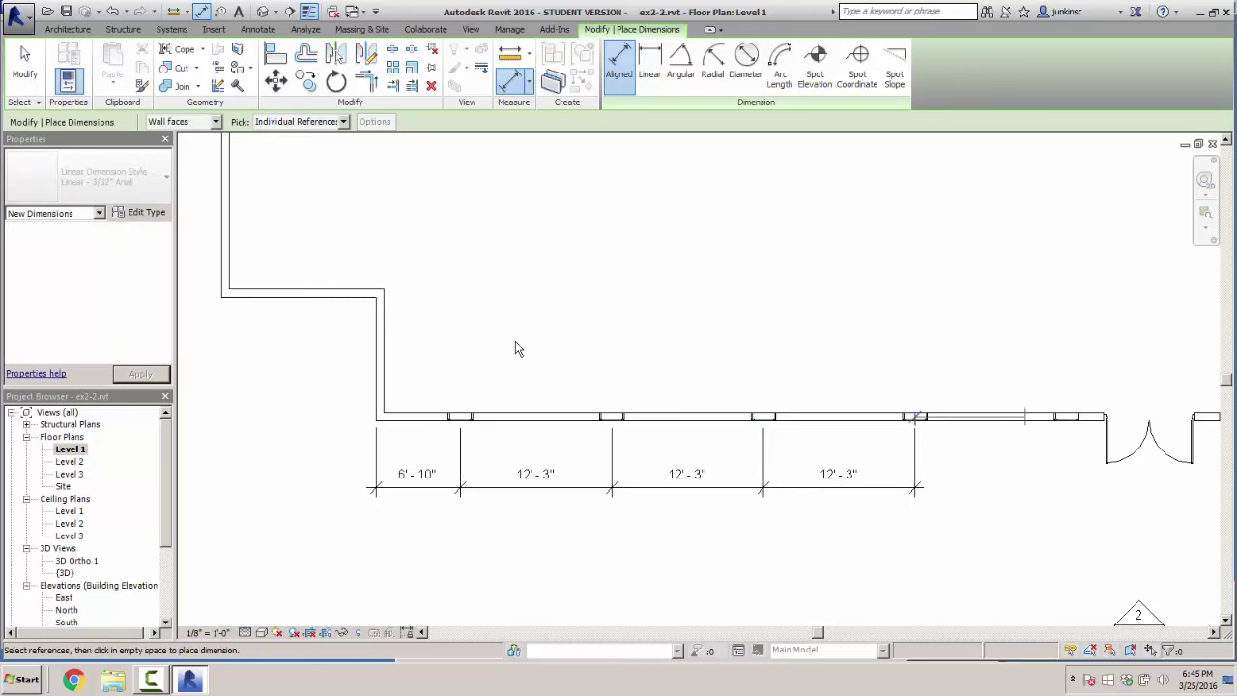
{"action": "left_click", "coordinate": [1066, 418]}
{"action": "left_click", "coordinate": [1066, 487]}
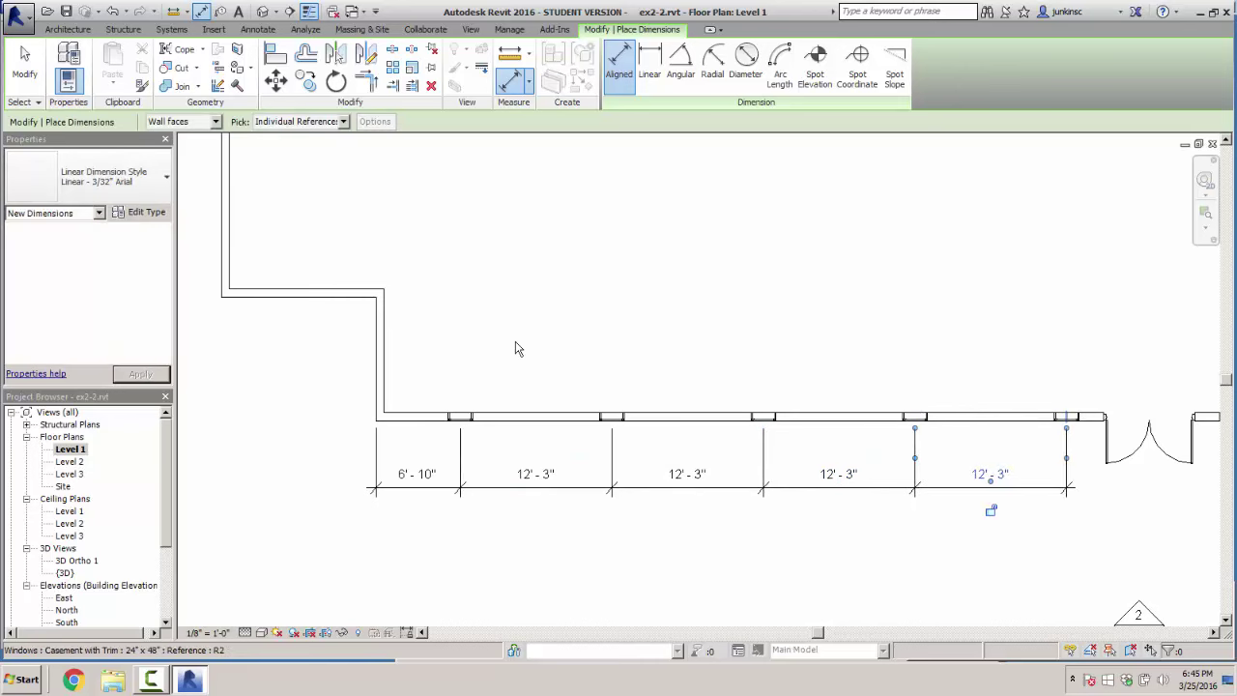
{"action": "left_click", "coordinate": [1066, 417]}
{"action": "left_click", "coordinate": [1148, 417]}
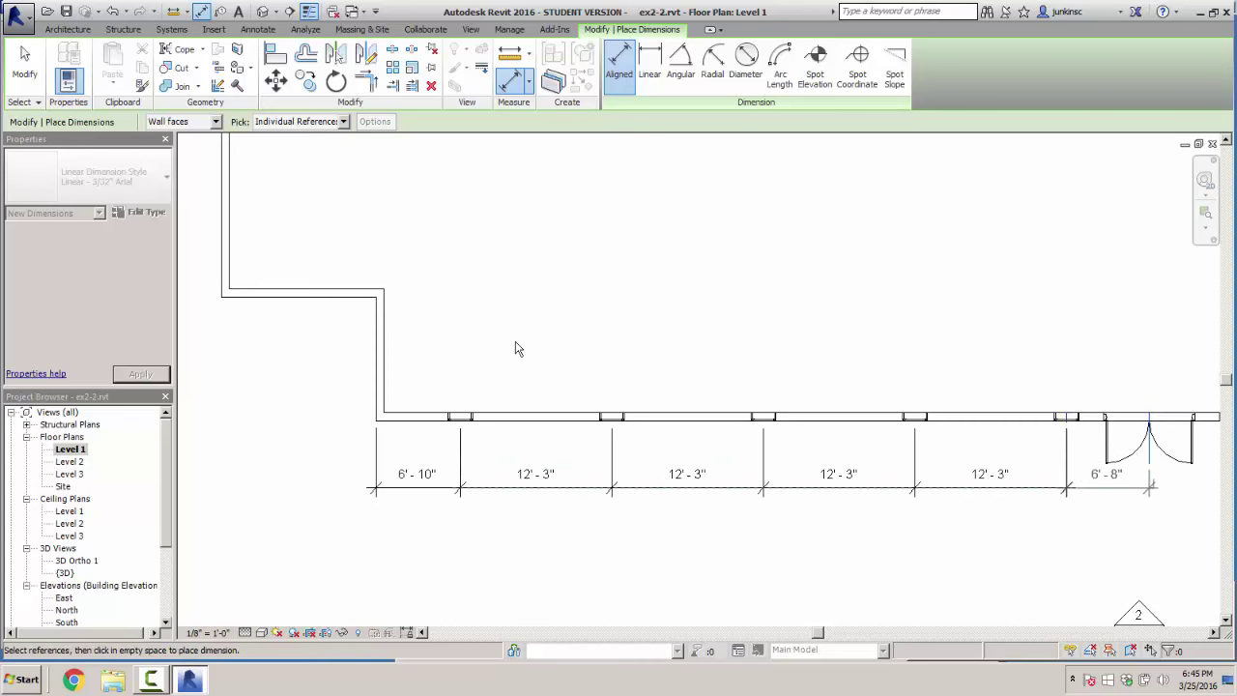
{"action": "left_click", "coordinate": [1148, 487]}
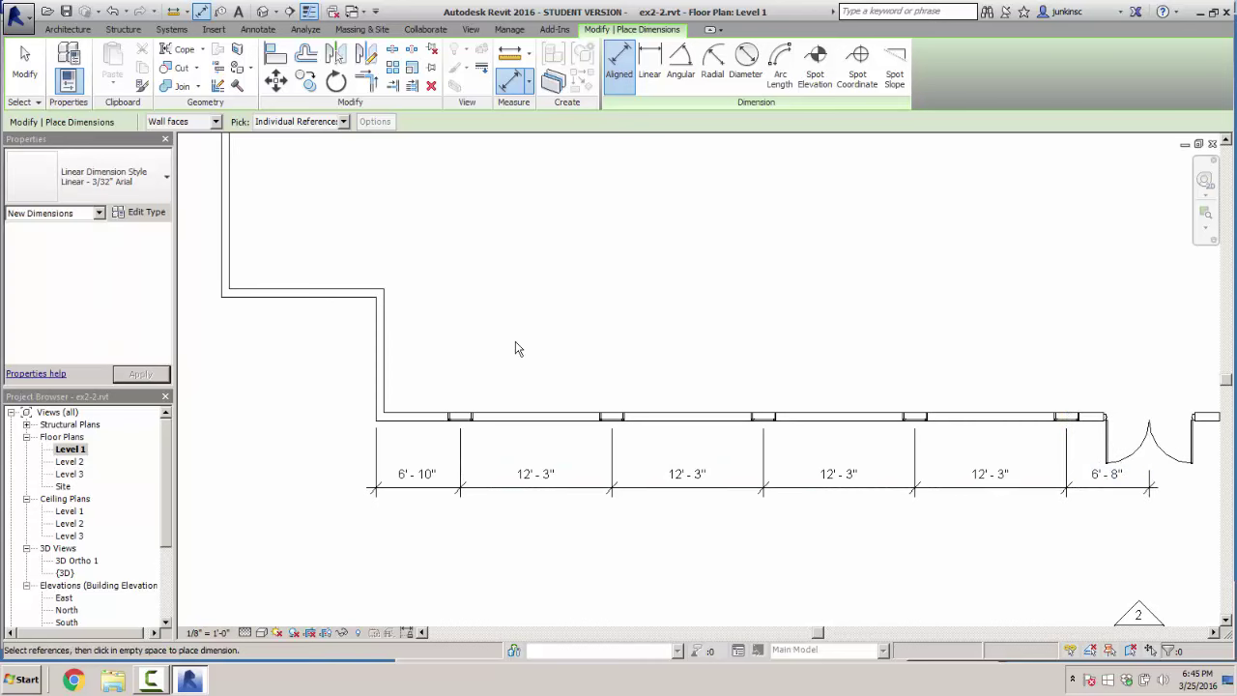
Place a linear dimension below the south wall from the main wall's southeast corner to the double door's centre, in line with the existing dimensions
{"action": "scroll", "coordinate": [516, 349], "scroll_direction": "down", "scroll_amount": 5}
{"action": "middle_click_drag", "start_coordinate": [516, 349], "coordinate": [77, 316]}
{"action": "scroll", "coordinate": [515, 341], "scroll_direction": "up", "scroll_amount": 2}
{"action": "scroll", "coordinate": [515, 341], "scroll_direction": "down", "scroll_amount": 2}
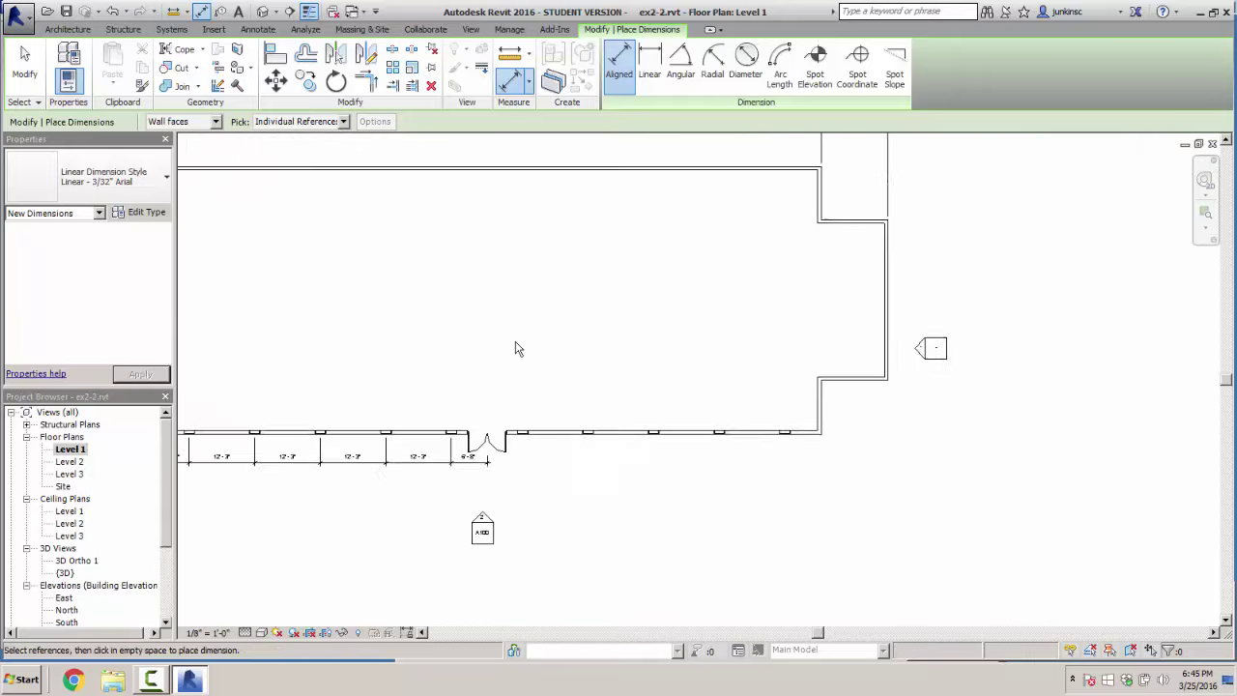
{"action": "scroll", "coordinate": [515, 341], "scroll_direction": "up", "scroll_amount": 3}
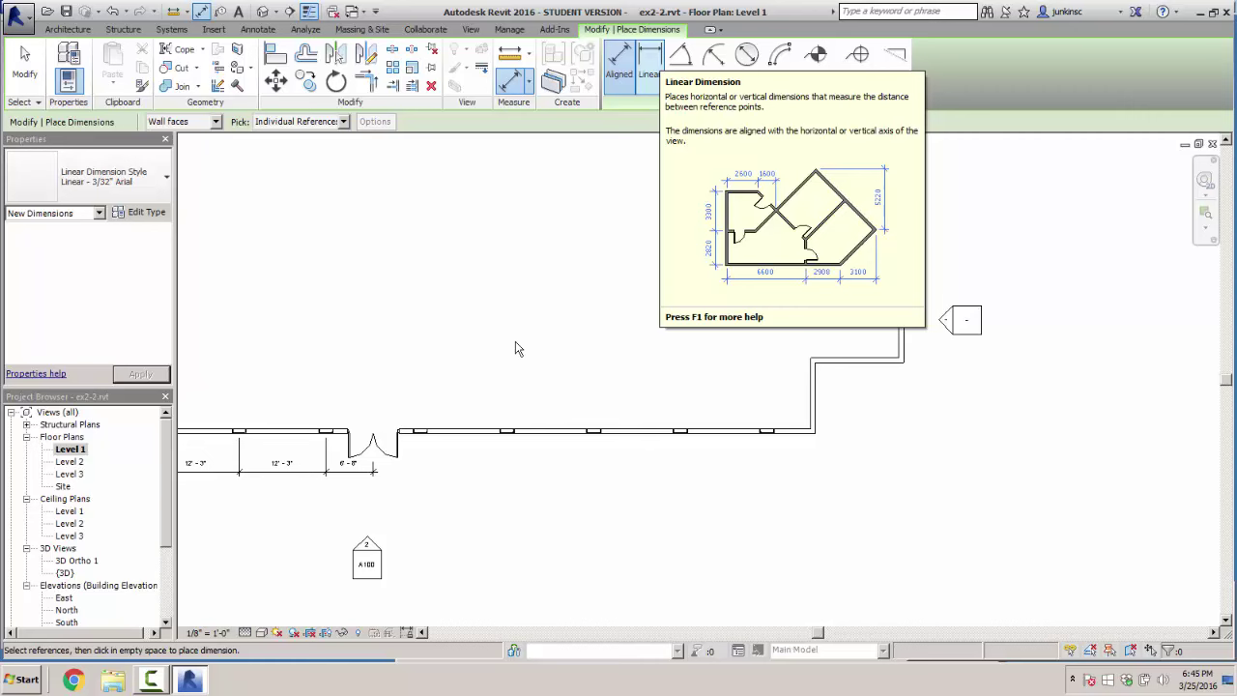
{"action": "left_click", "coordinate": [649, 66]}
{"action": "scroll", "coordinate": [820, 399], "scroll_direction": "up", "scroll_amount": 2}
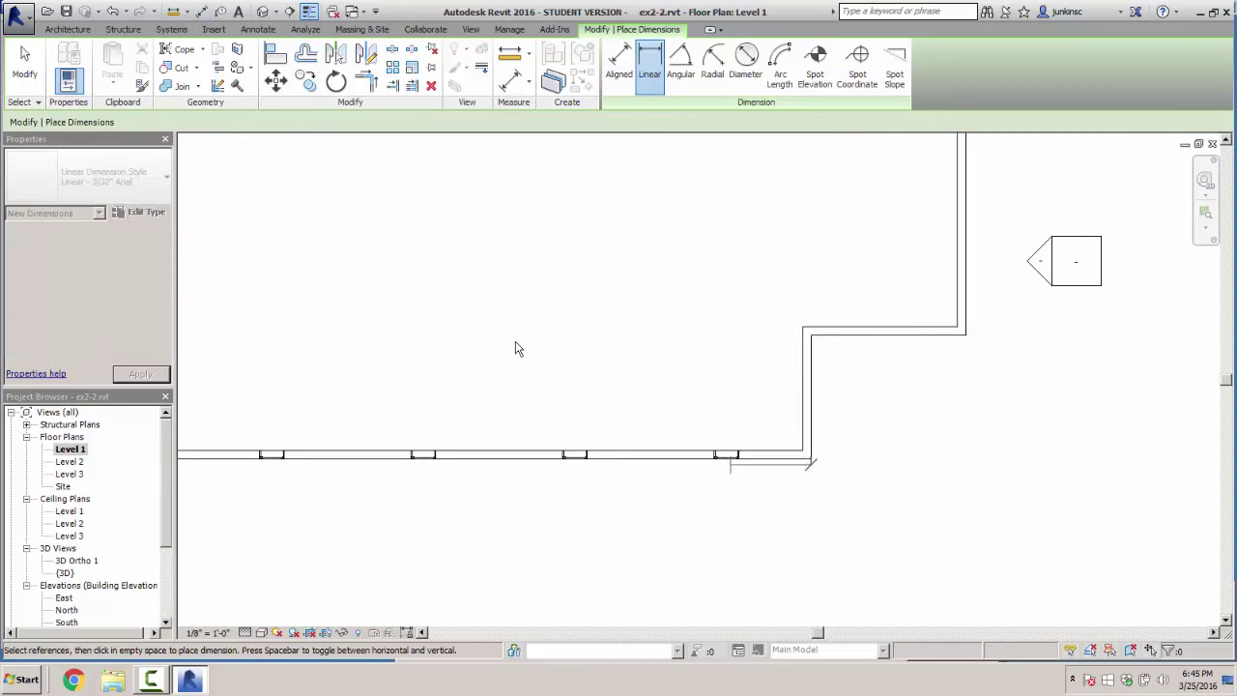
{"action": "scroll", "coordinate": [726, 458], "scroll_direction": "up", "scroll_amount": 3}
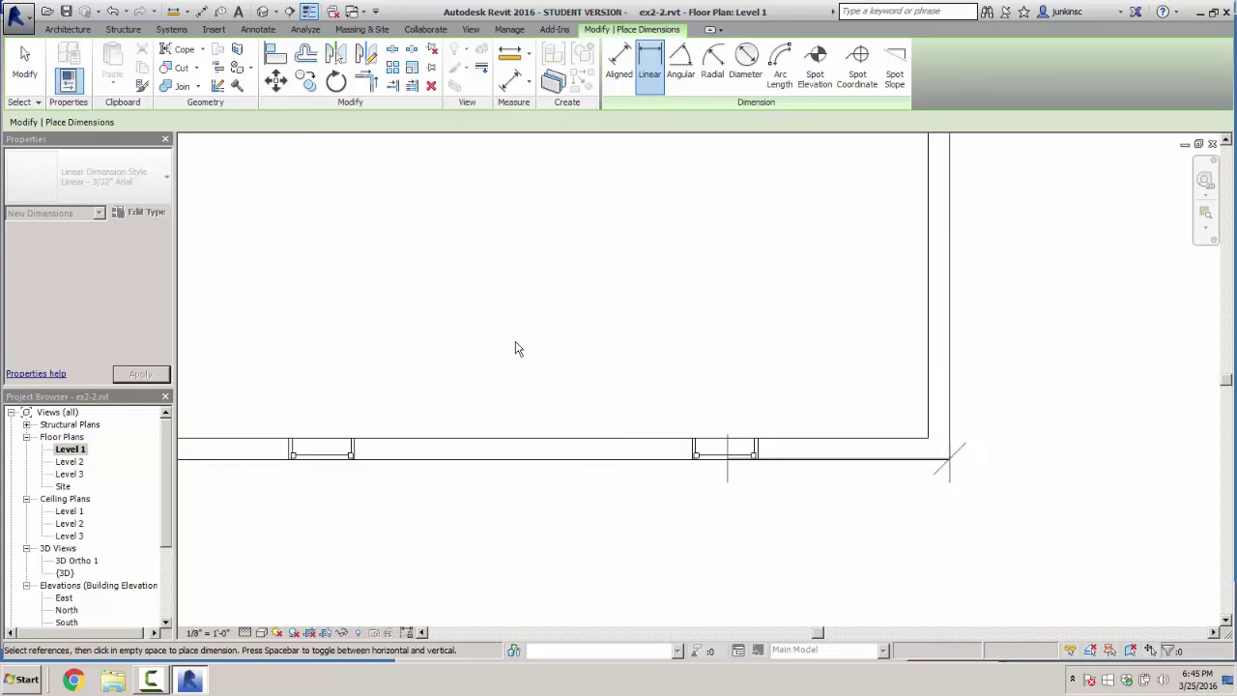
{"action": "scroll", "coordinate": [725, 472], "scroll_direction": "down", "scroll_amount": 4}
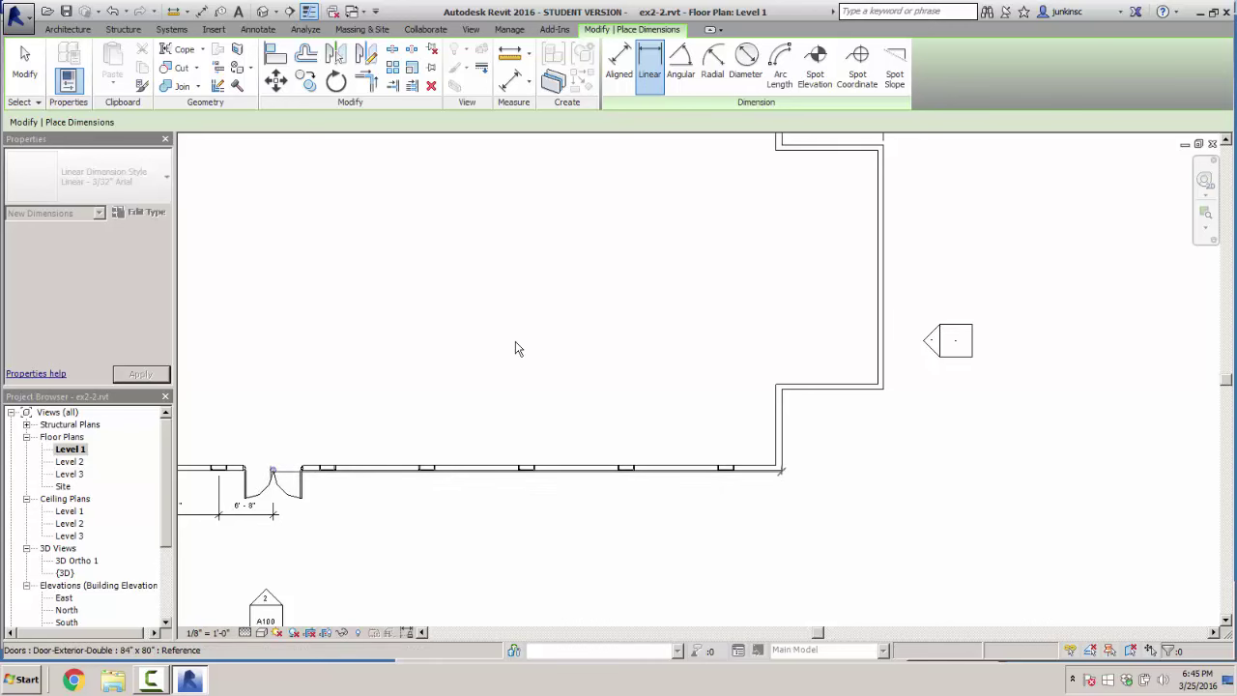
{"action": "left_click", "coordinate": [274, 471]}
{"action": "scroll", "coordinate": [431, 514], "scroll_direction": "up", "scroll_amount": 1}
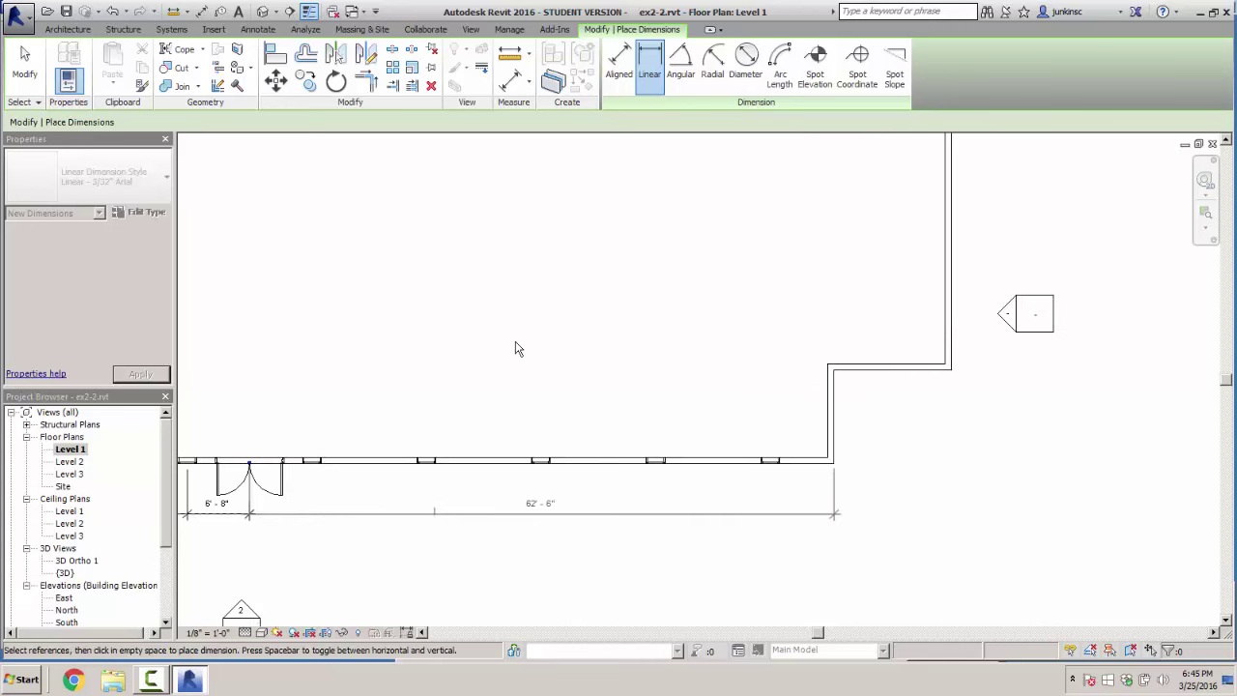
{"action": "left_click", "coordinate": [431, 514]}
{"action": "key", "text": "Escape"}
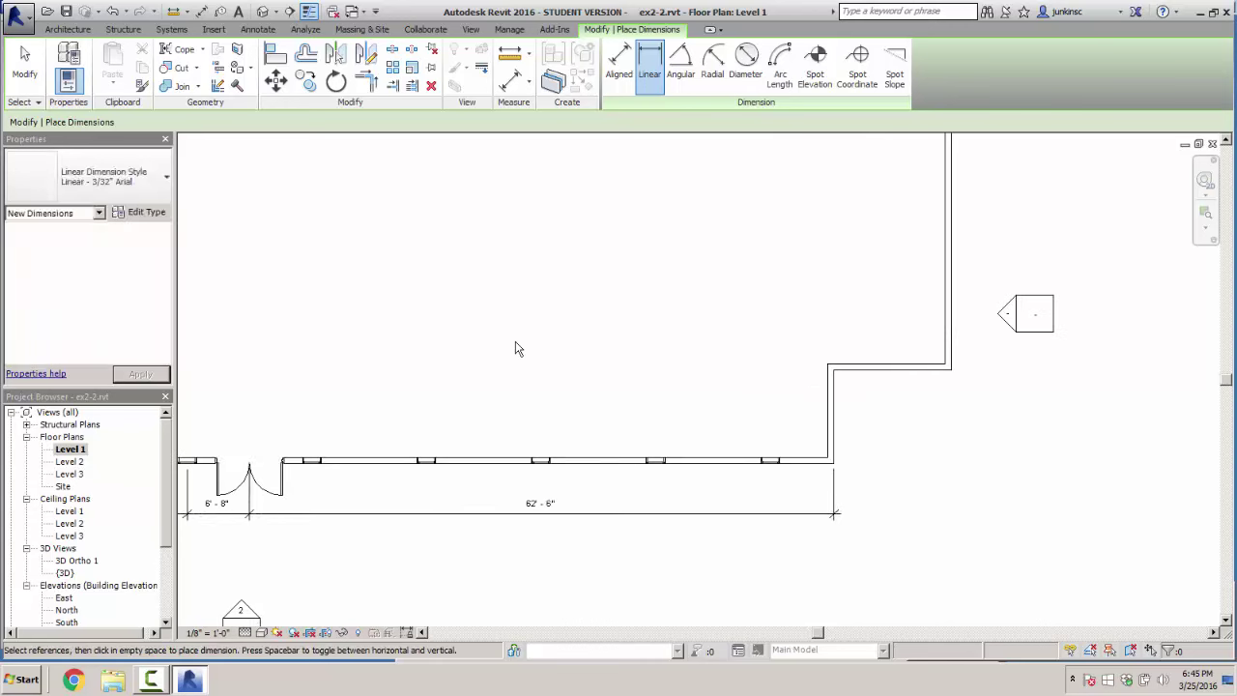
Place a vertical linear dimension along the projecting west wall between its outer corners, with the dimension line beyond the west elevation marker
{"action": "key", "text": "d"}
{"action": "key", "text": "i"}
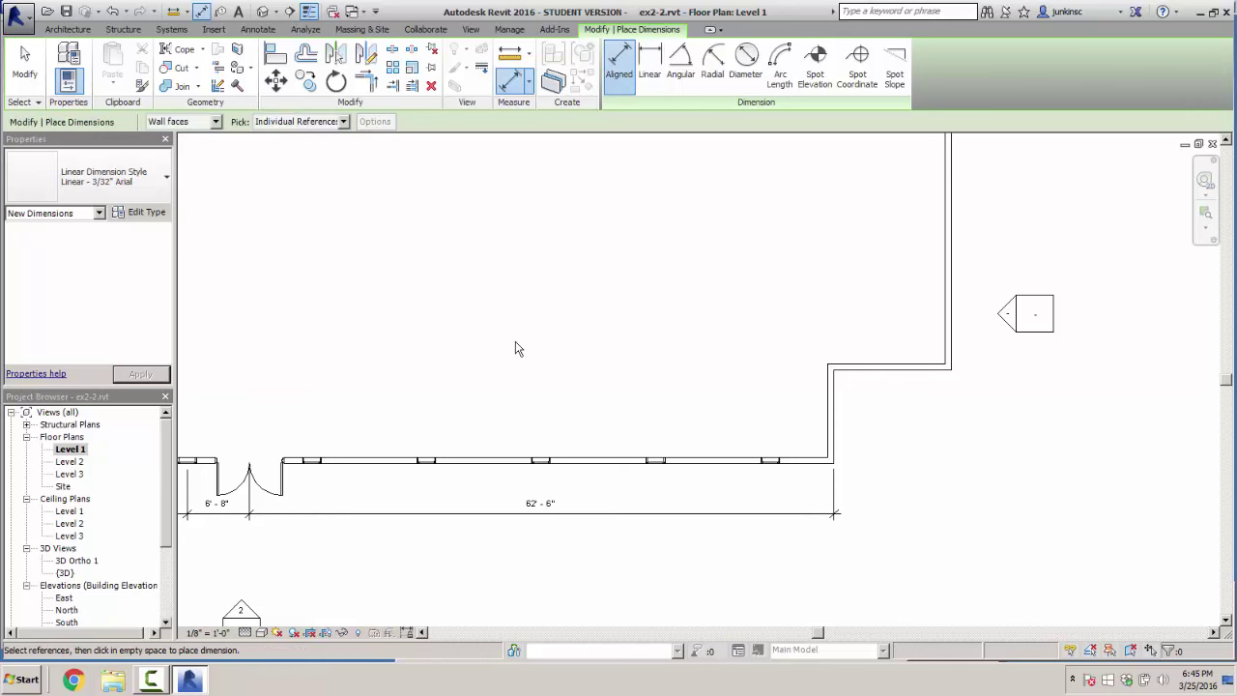
{"action": "scroll", "coordinate": [515, 348], "scroll_direction": "down", "scroll_amount": 5}
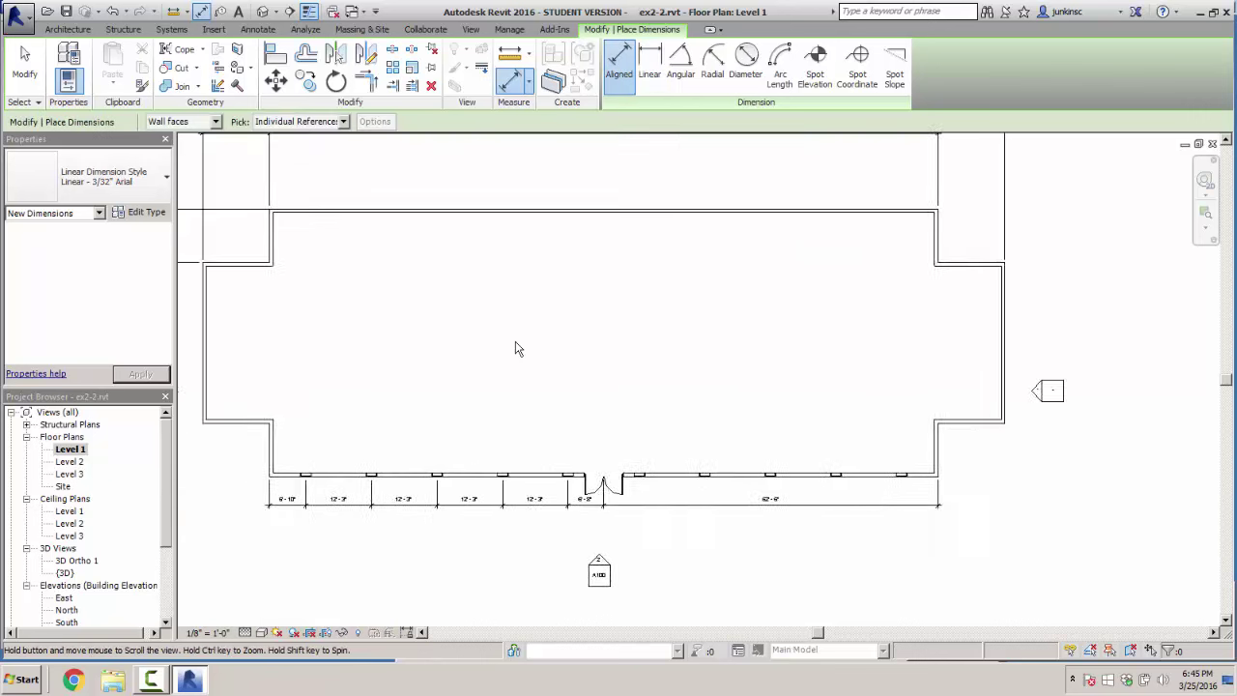
{"action": "middle_click_drag", "start_coordinate": [515, 348], "coordinate": [804, 349]}
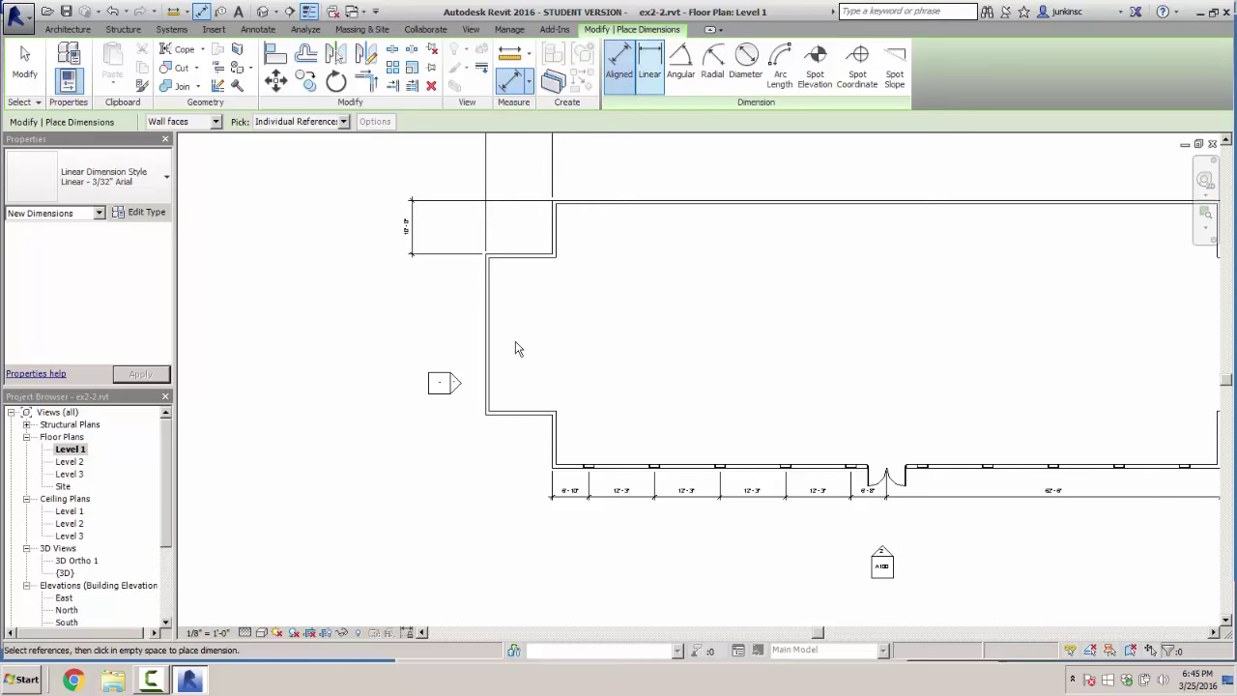
{"action": "left_click", "coordinate": [650, 65]}
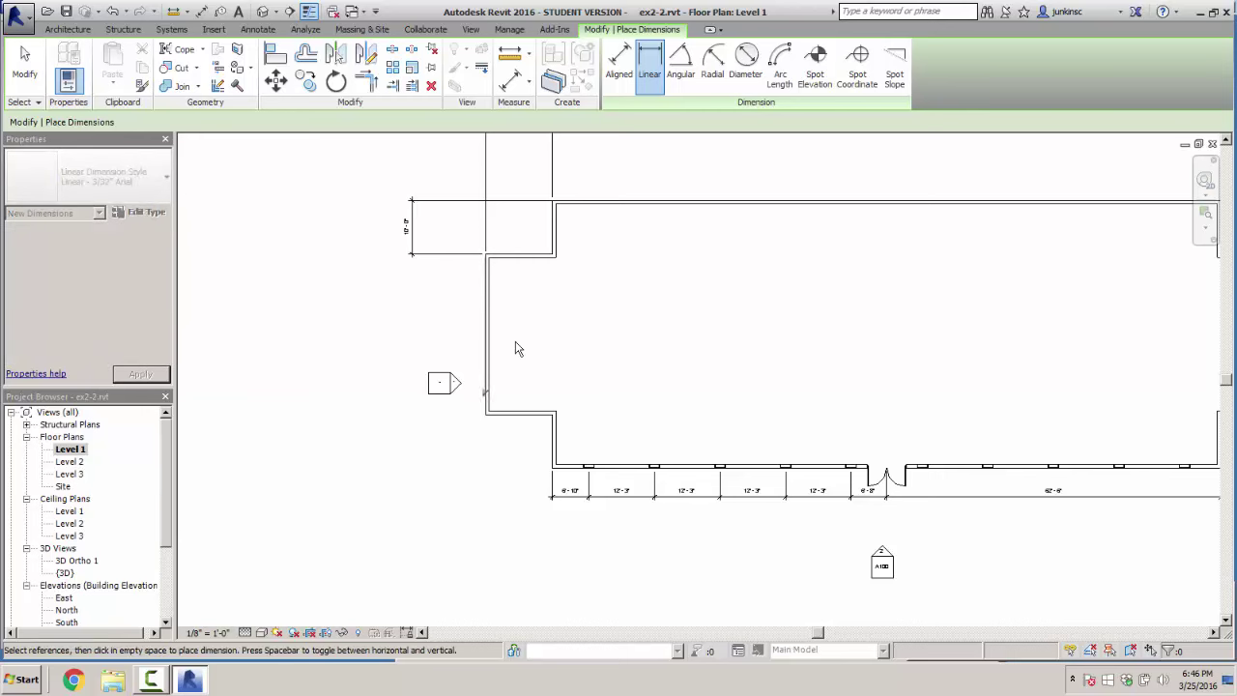
{"action": "left_click", "coordinate": [485, 414]}
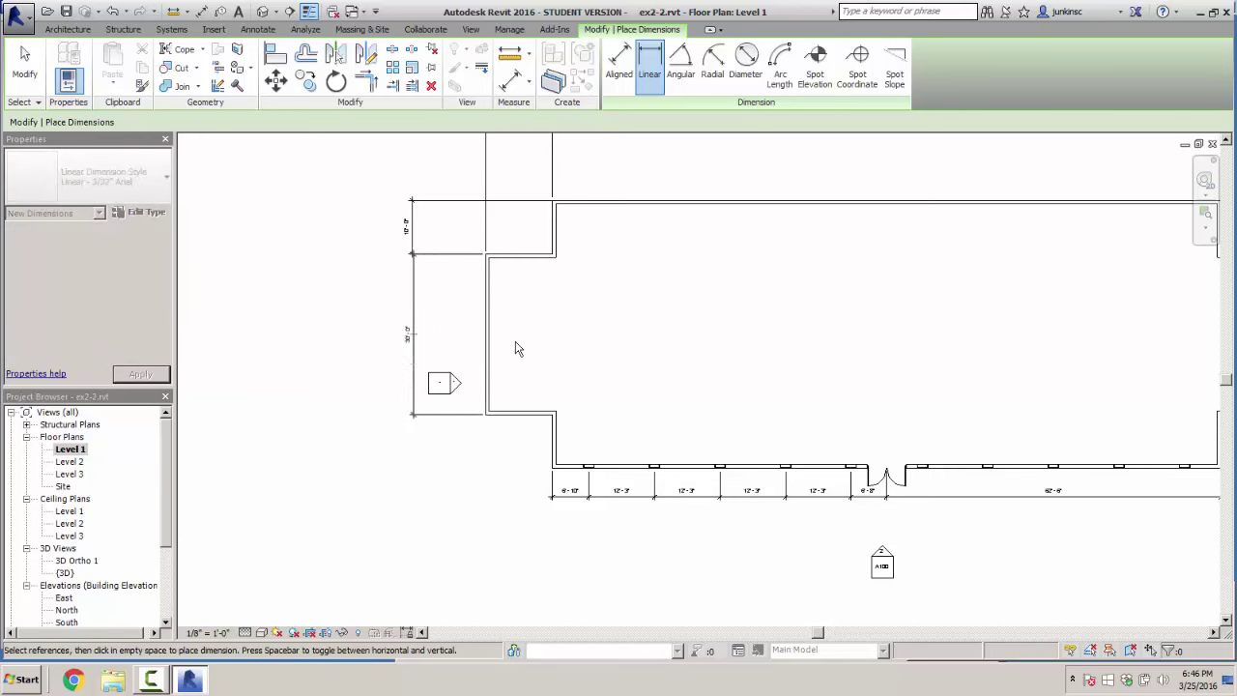
{"action": "left_click", "coordinate": [397, 334]}
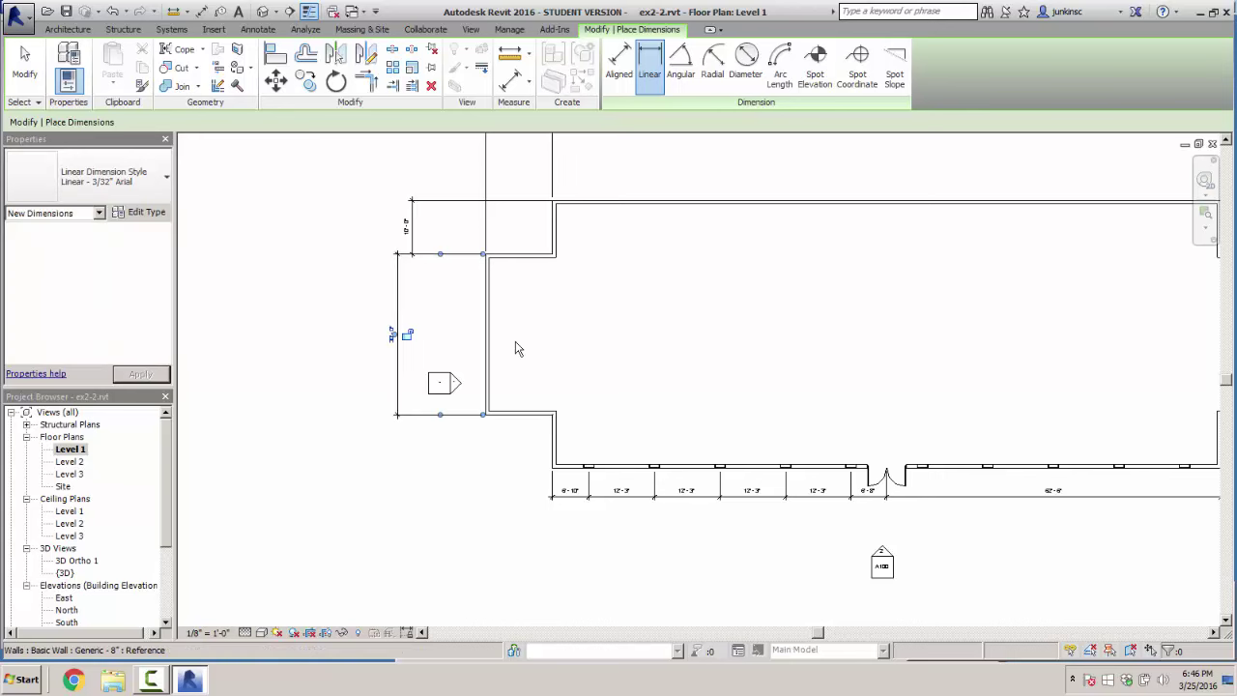
Dimension the southwest wall offset vertically on the west side and horizontally in line with the south wall dimensions
{"action": "left_click", "coordinate": [552, 415]}
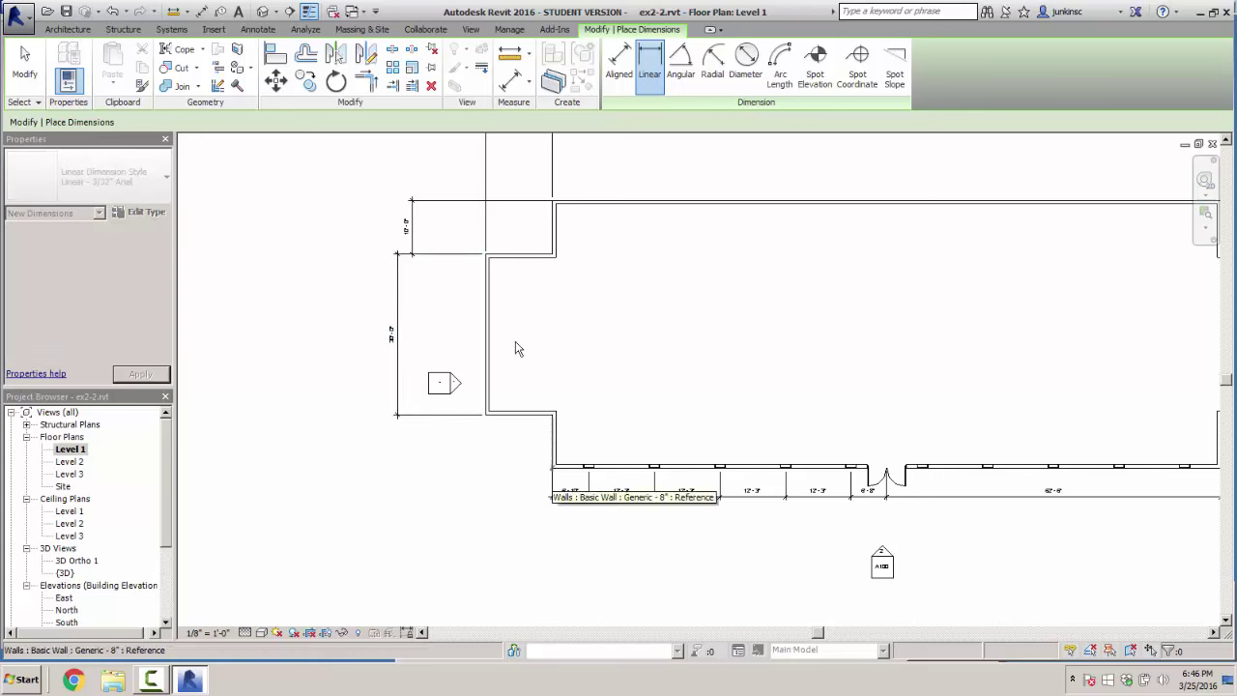
{"action": "left_click", "coordinate": [552, 468]}
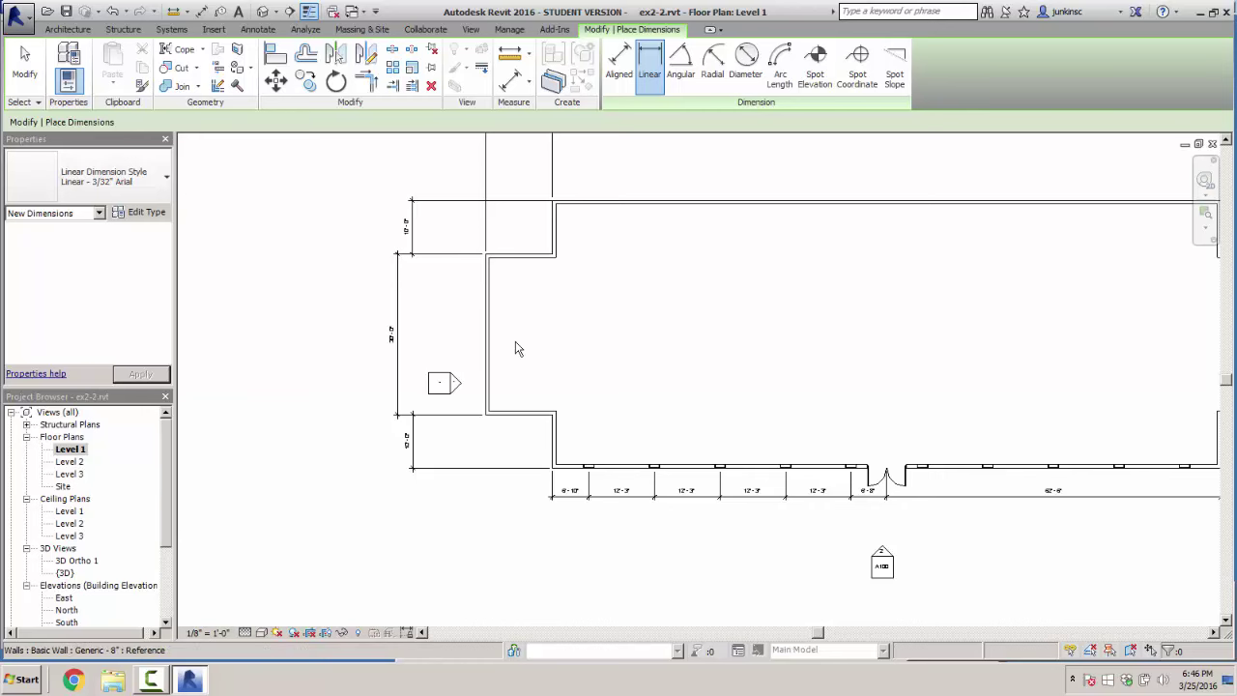
{"action": "left_click", "coordinate": [485, 415]}
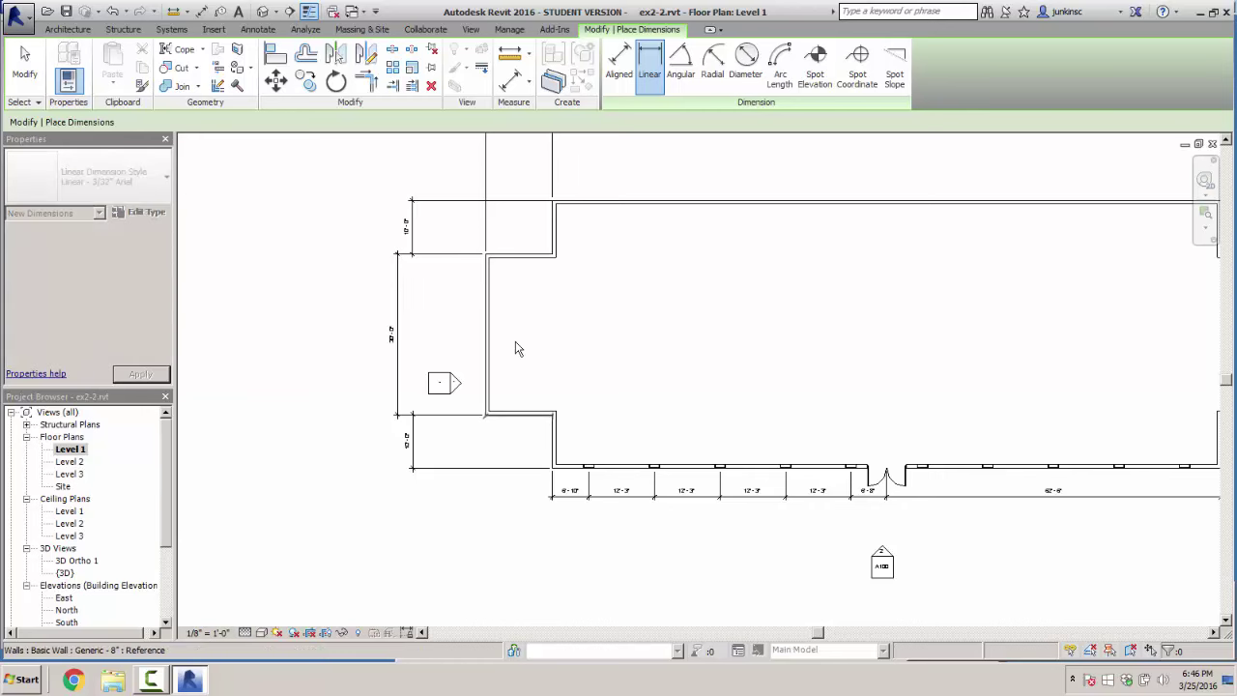
{"action": "left_click", "coordinate": [553, 417]}
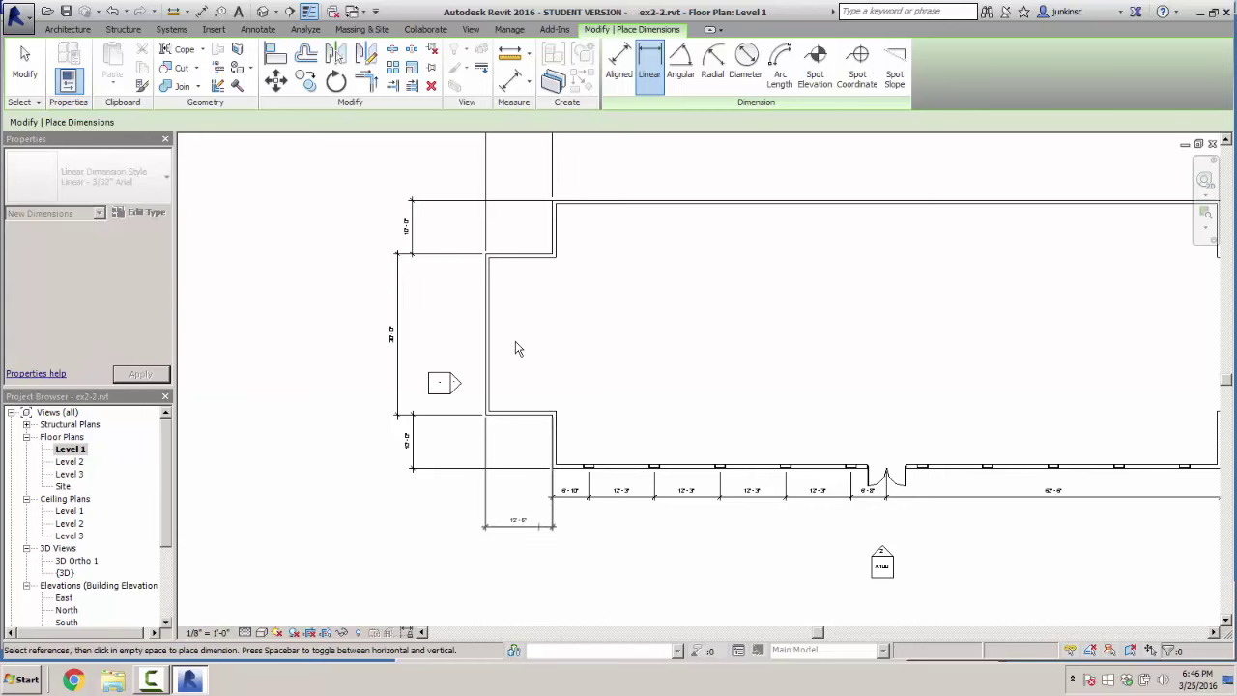
{"action": "left_click", "coordinate": [521, 498]}
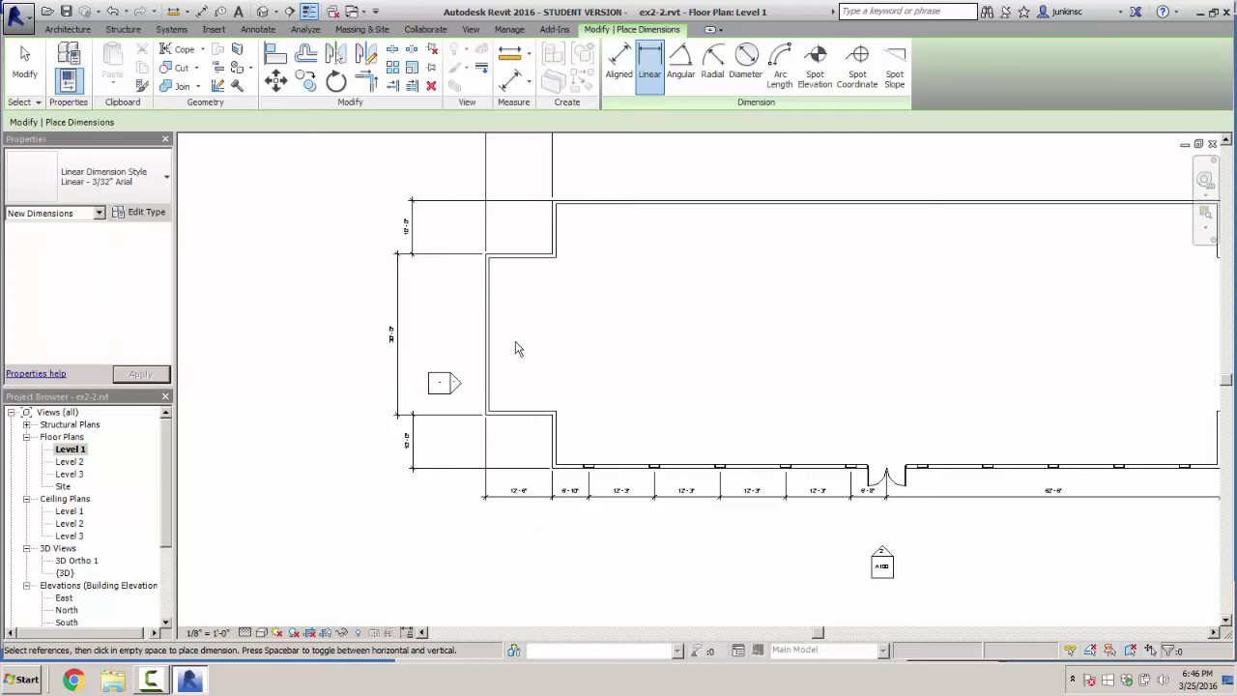
Place interior linear dimensions across the building, horizontally between the west and east inner faces and vertically between the north and south inner faces
{"action": "scroll", "coordinate": [464, 516], "scroll_direction": "down", "scroll_amount": 2}
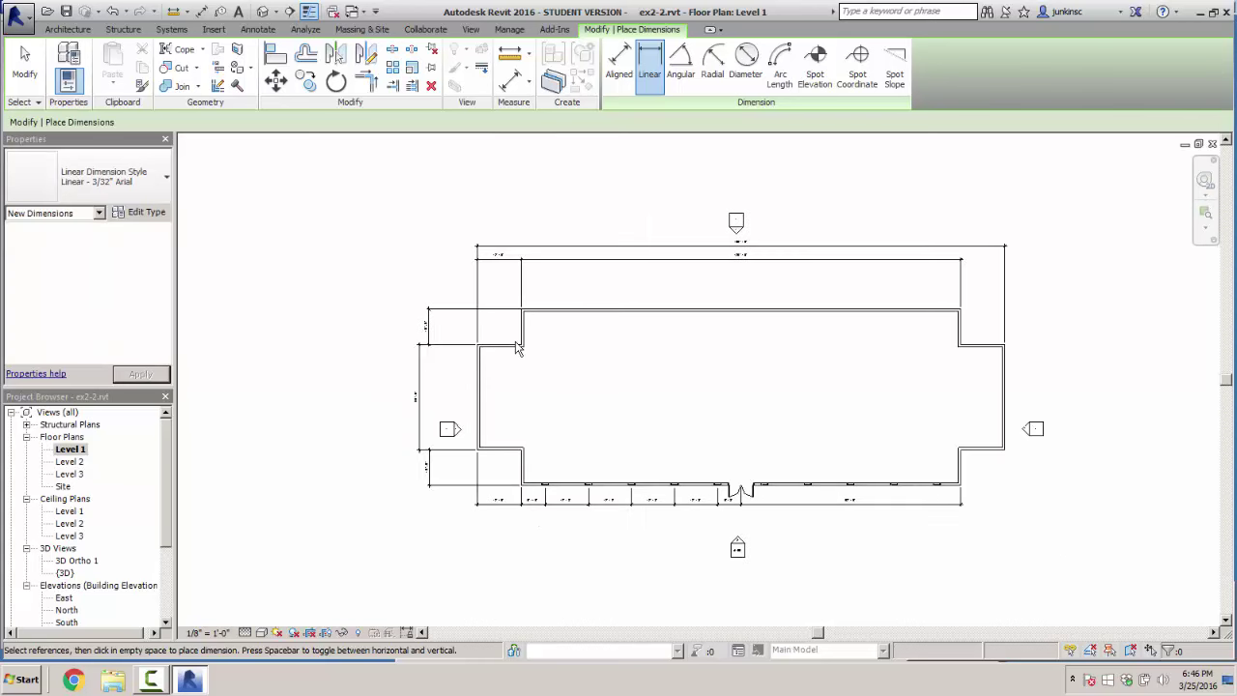
{"action": "scroll", "coordinate": [676, 386], "scroll_direction": "up", "scroll_amount": 2}
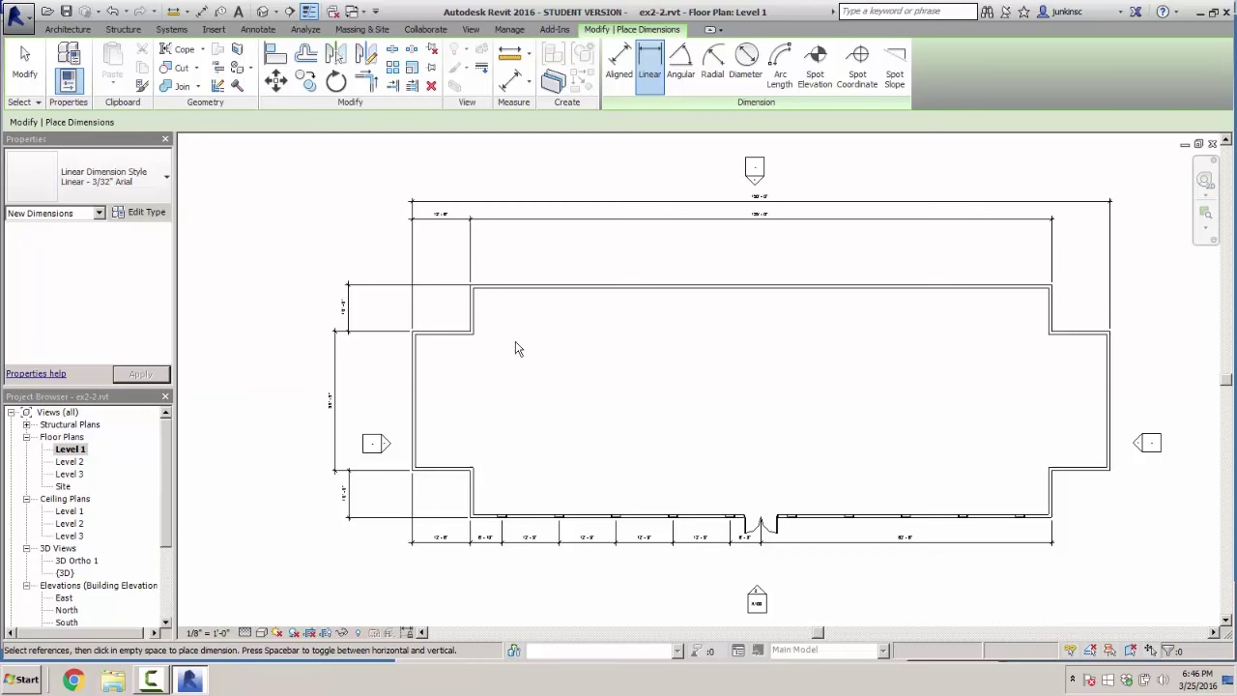
{"action": "left_click", "coordinate": [515, 349]}
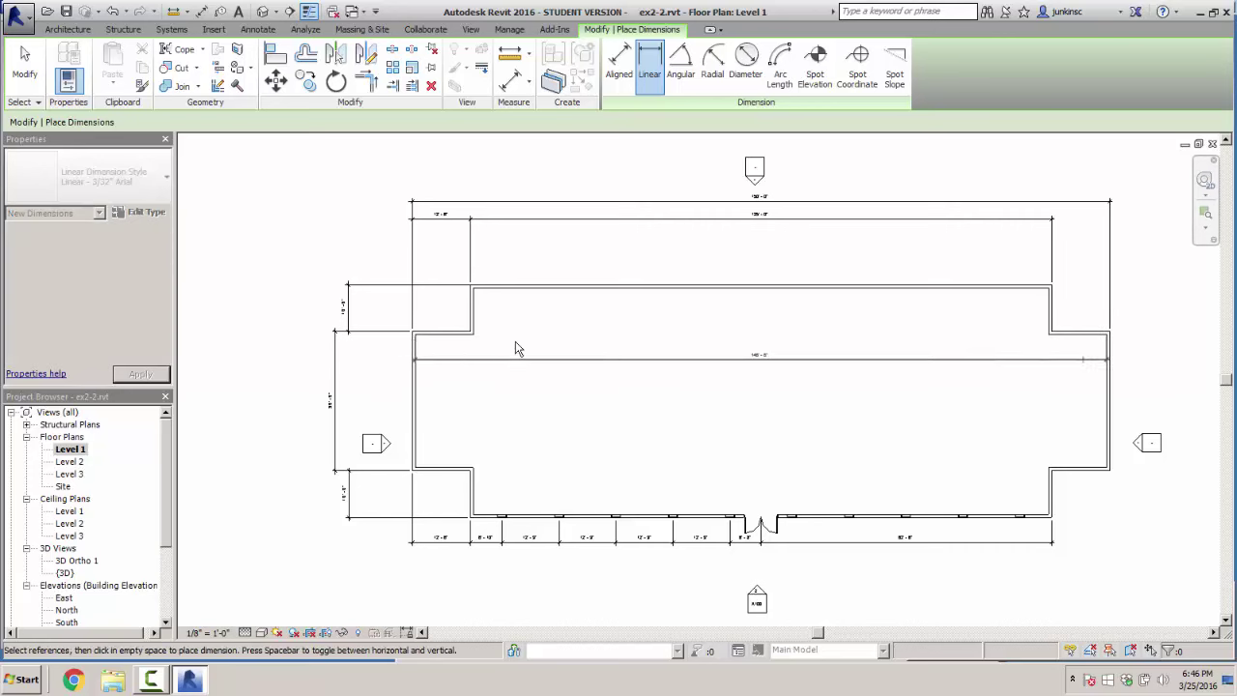
{"action": "key", "text": "Escape"}
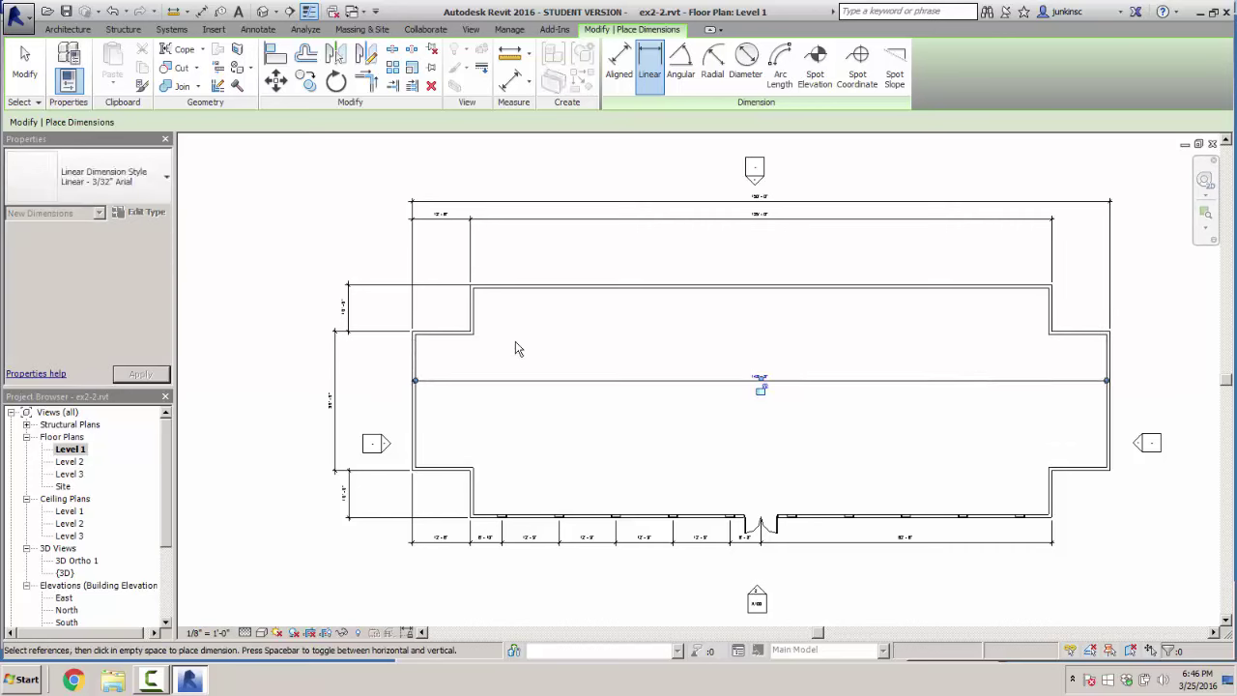
{"action": "left_click", "coordinate": [515, 349]}
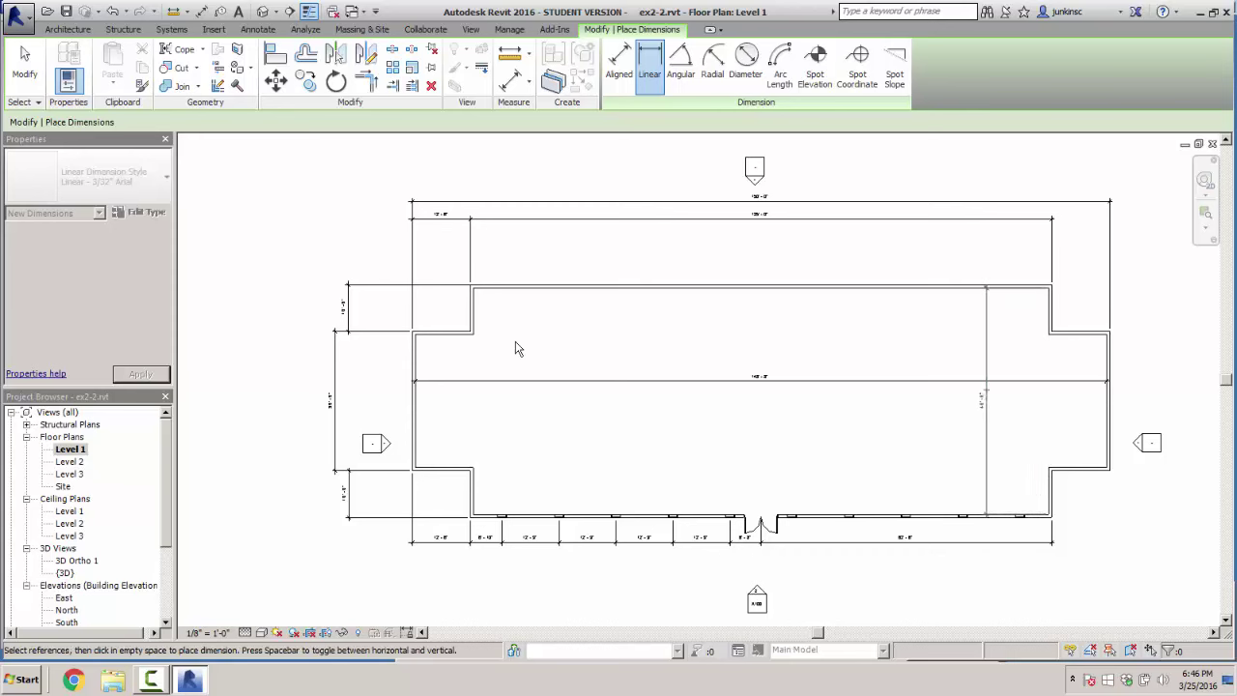
{"action": "left_click", "coordinate": [938, 399]}
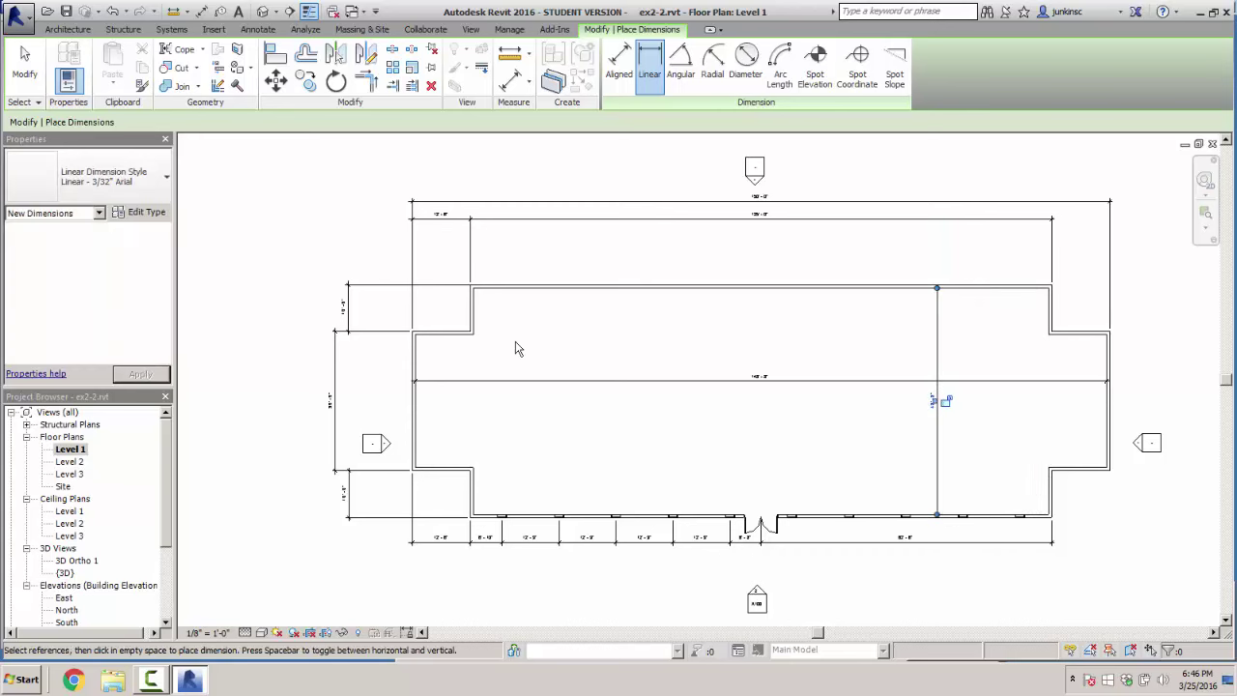
Move the overall 150' - 0" dimension's text up and east on a leader so it clears the north elevation marker
{"action": "scroll", "coordinate": [516, 349], "scroll_direction": "up", "scroll_amount": 3}
{"action": "scroll", "coordinate": [515, 349], "scroll_direction": "down", "scroll_amount": 3}
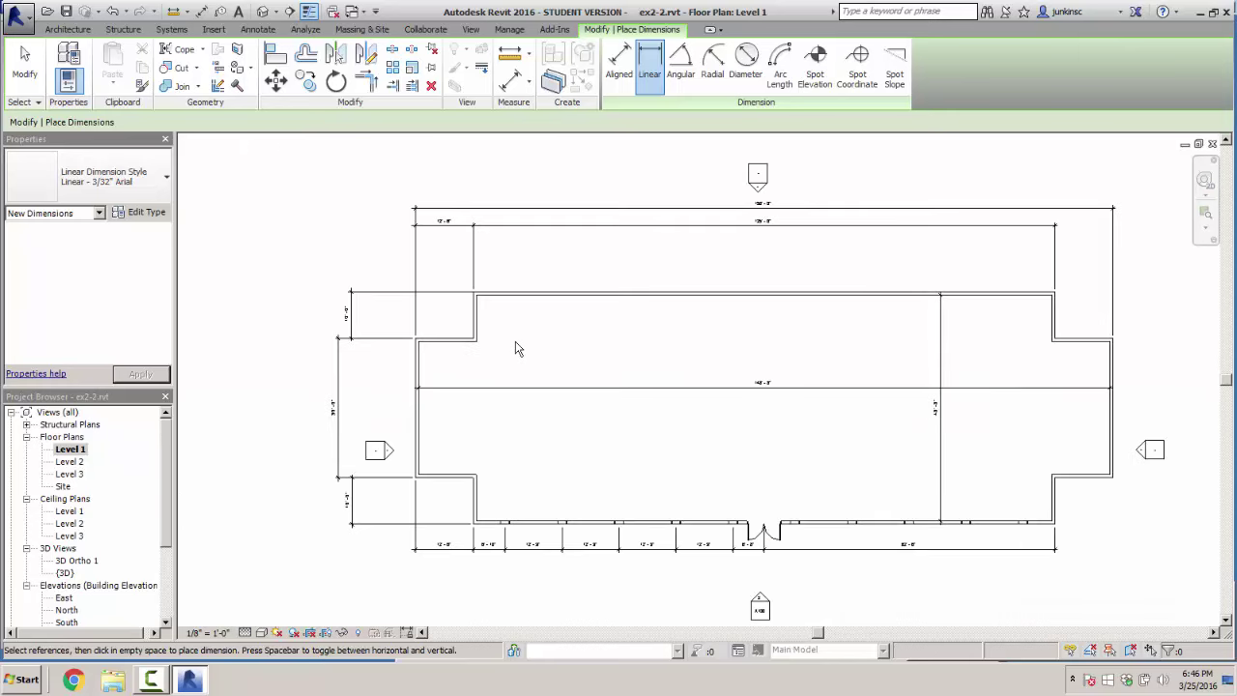
{"action": "middle_click_drag", "start_coordinate": [516, 349], "coordinate": [500, 518]}
{"action": "scroll", "coordinate": [515, 349], "scroll_direction": "up", "scroll_amount": 1}
{"action": "scroll", "coordinate": [516, 349], "scroll_direction": "up", "scroll_amount": 3}
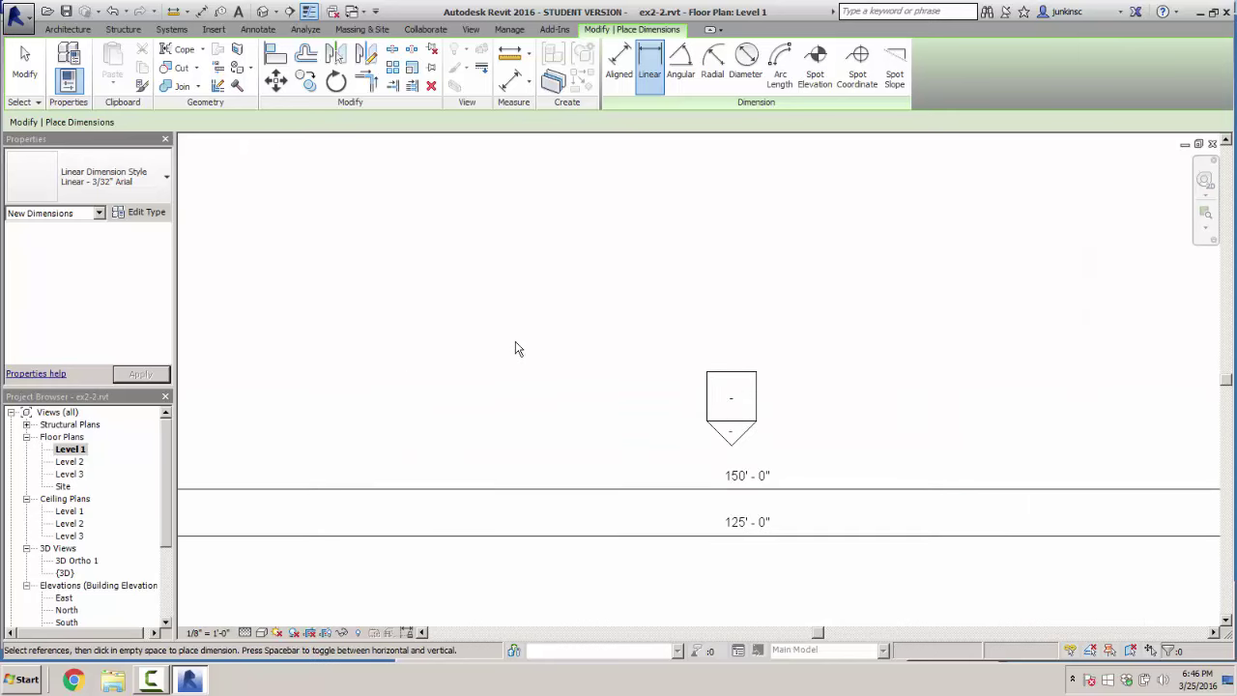
{"action": "key", "text": "Escape"}
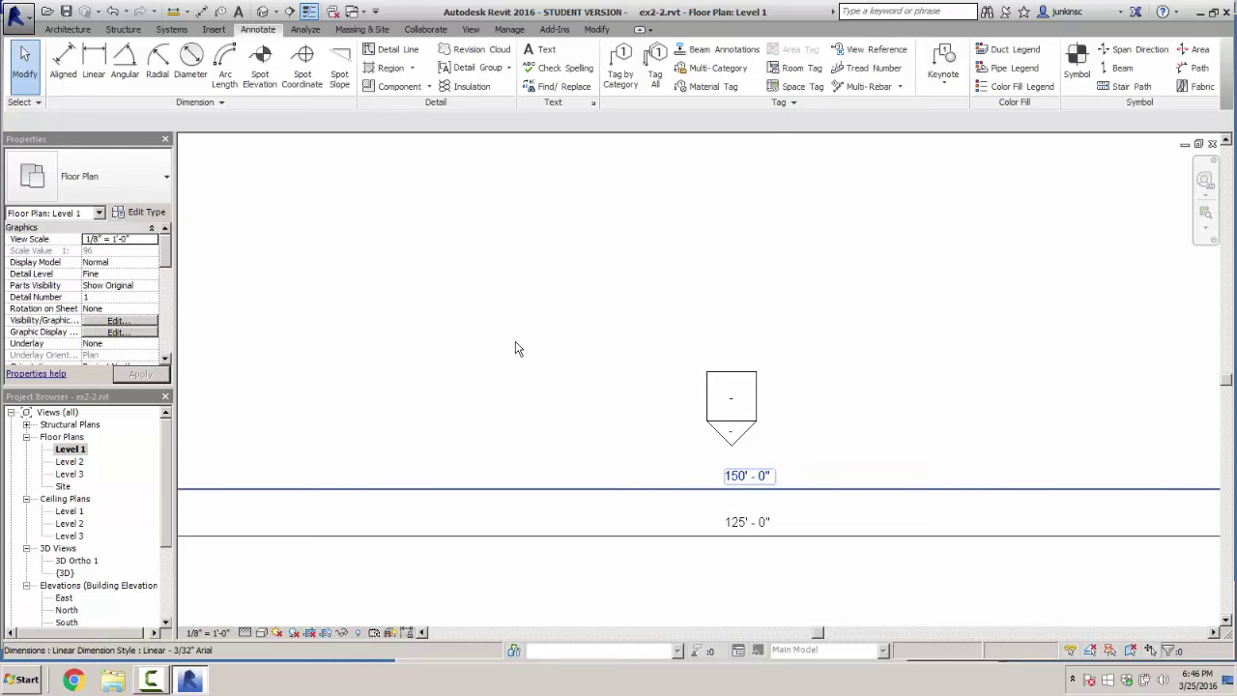
{"action": "left_click", "coordinate": [747, 476]}
{"action": "mouse_move", "coordinate": [747, 483]}
{"action": "left_mouse_down"}
{"action": "mouse_move", "coordinate": [815, 440]}
{"action": "mouse_move", "coordinate": [861, 440]}
{"action": "left_mouse_up"}
{"action": "key", "text": "Escape"}
{"action": "scroll", "coordinate": [515, 349], "scroll_direction": "down", "scroll_amount": 3}
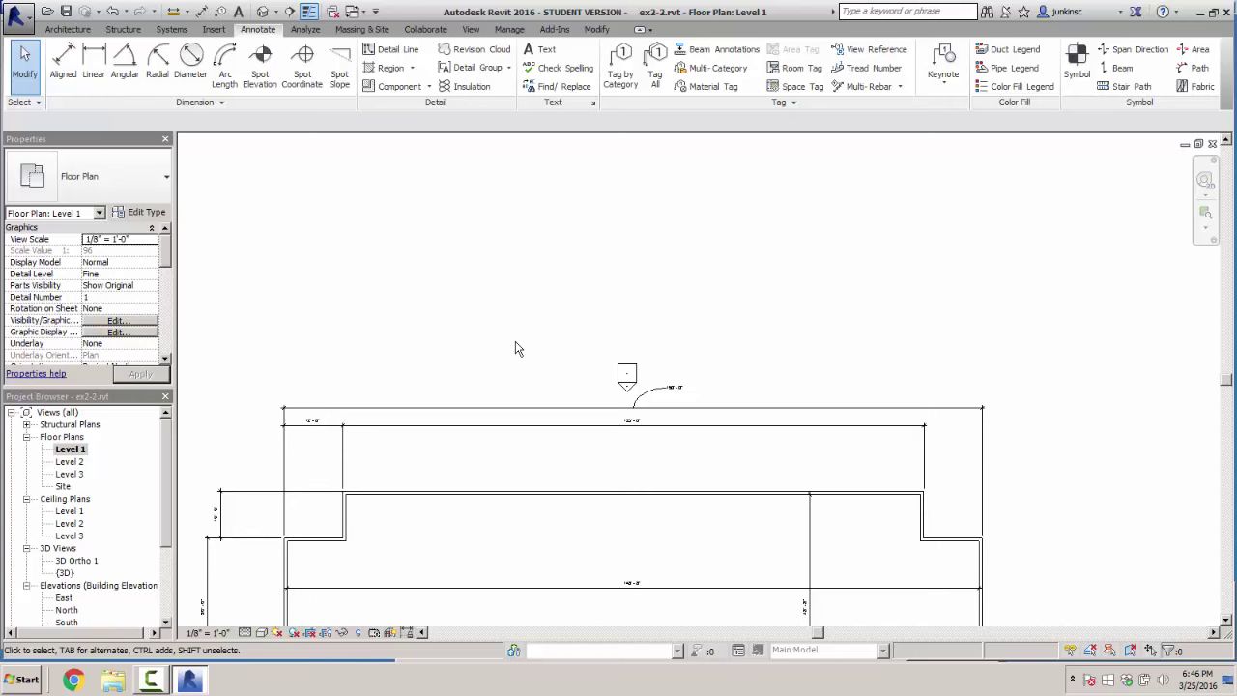
Open the A100 - Plan and Elevation sheet to check how the dimensioned plan fits
{"action": "scroll", "coordinate": [515, 349], "scroll_direction": "down", "scroll_amount": 2}
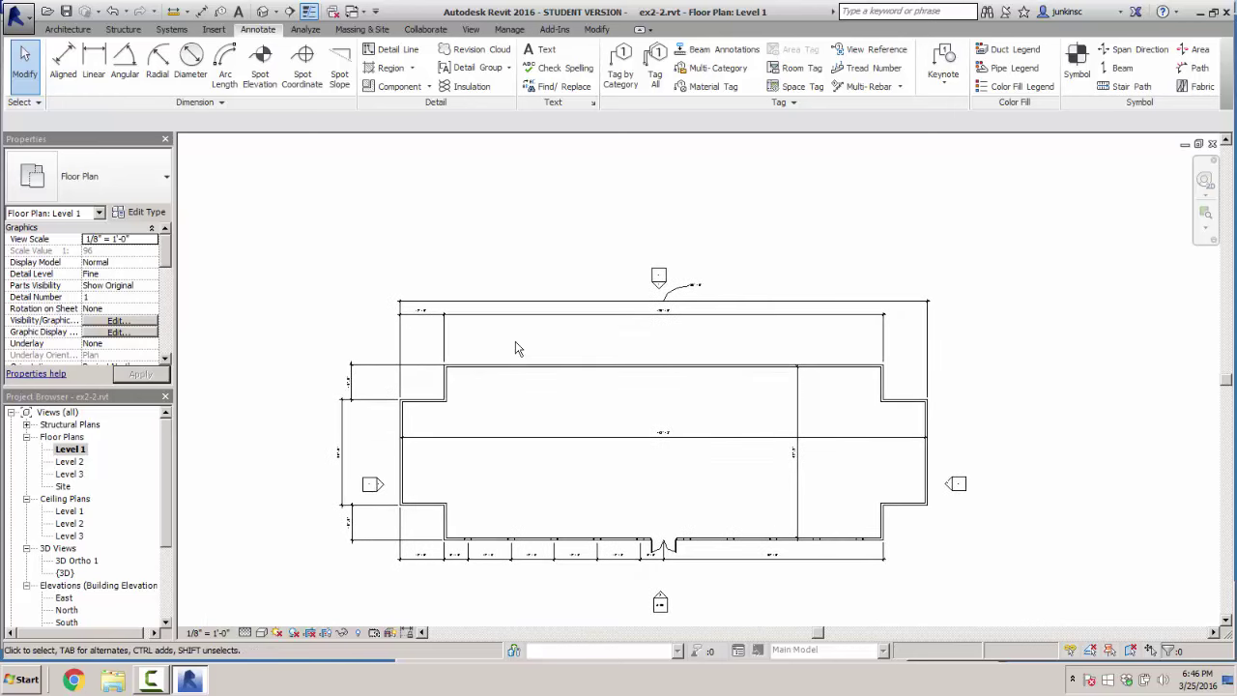
{"action": "left_click", "coordinate": [69, 448]}
{"action": "scroll", "coordinate": [85, 516], "scroll_direction": "down", "scroll_amount": 3}
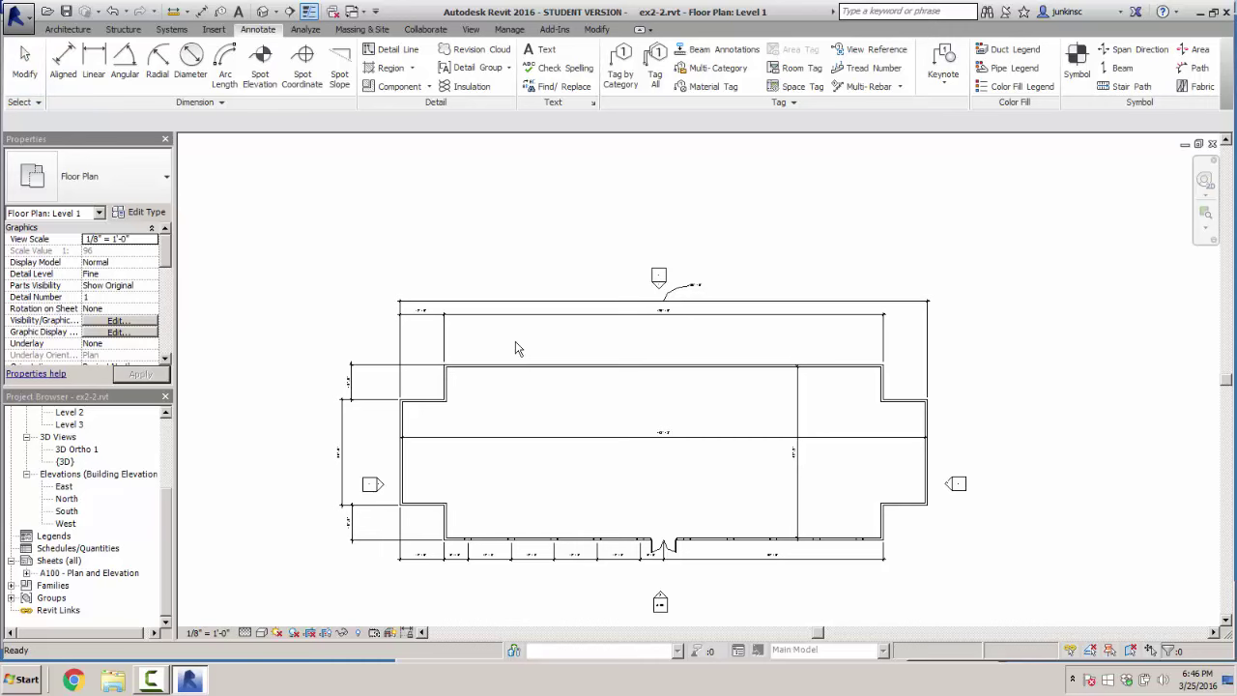
{"action": "double_click", "coordinate": [95, 573]}
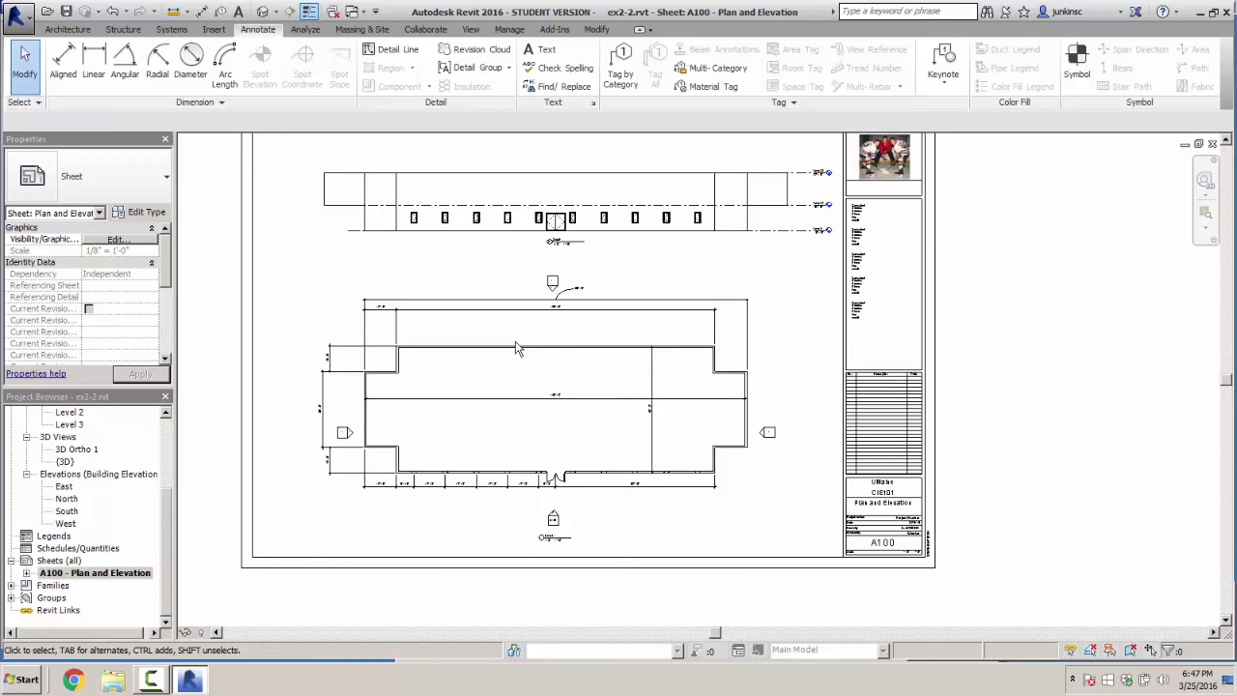
In the South elevation, dimension the westernmost window's sill height above the Level 1 ground line with an aligned dimension
{"action": "key", "text": "ctrl+Tab"}
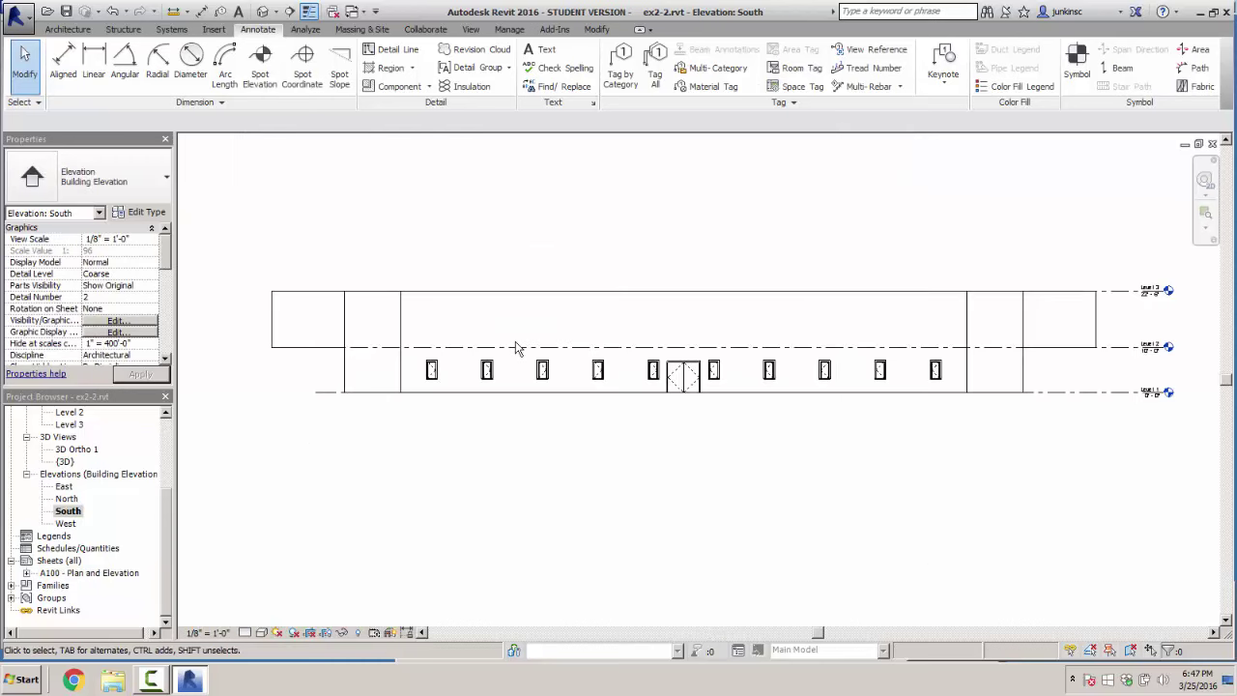
{"action": "scroll", "coordinate": [515, 348], "scroll_direction": "up", "scroll_amount": 5}
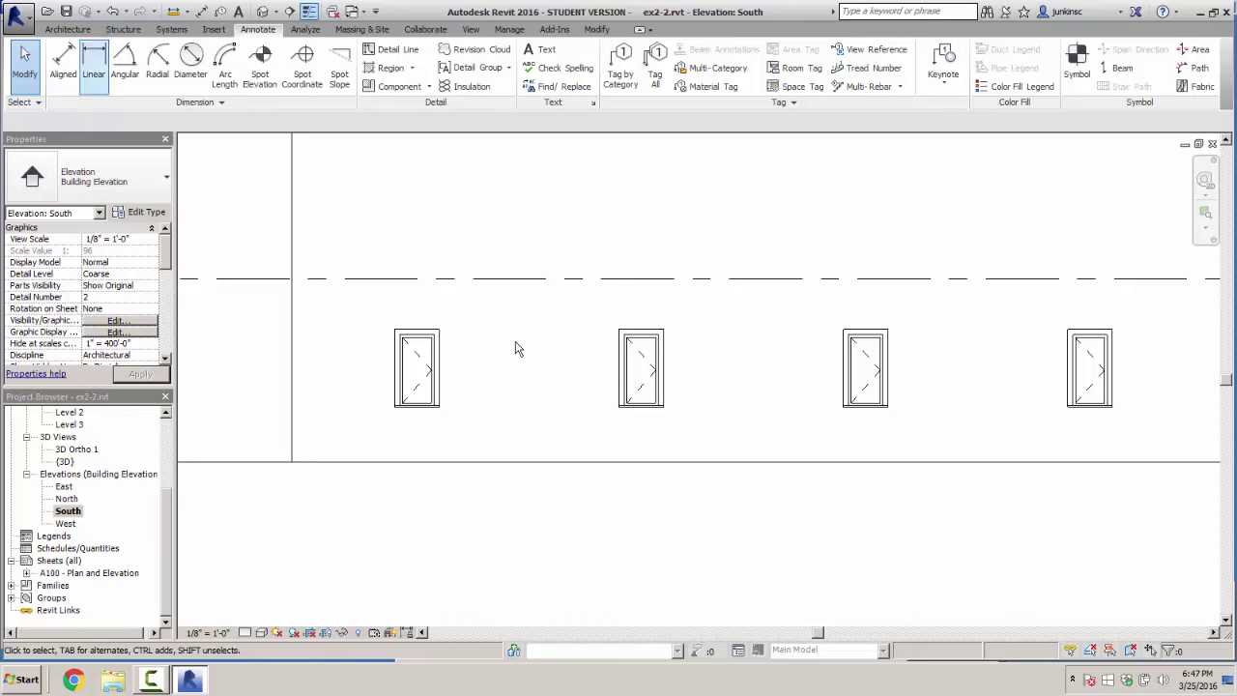
{"action": "key", "text": "d"}
{"action": "key", "text": "i"}
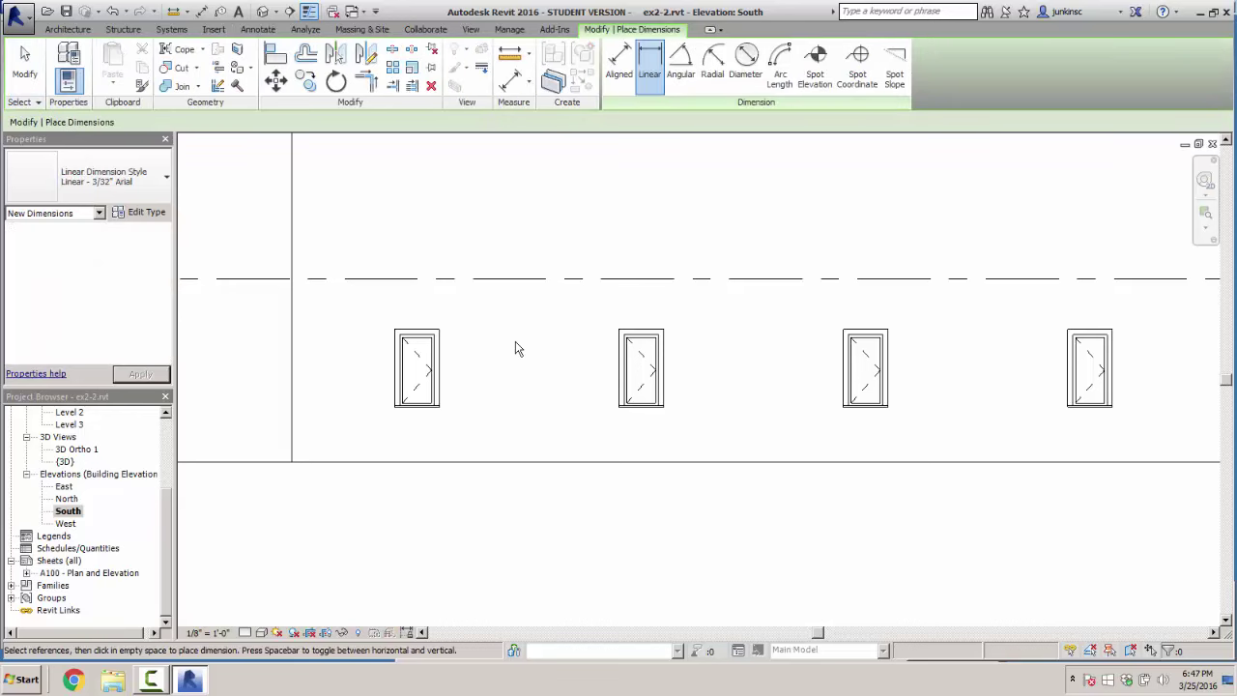
{"action": "key", "text": "d"}
{"action": "key", "text": "i"}
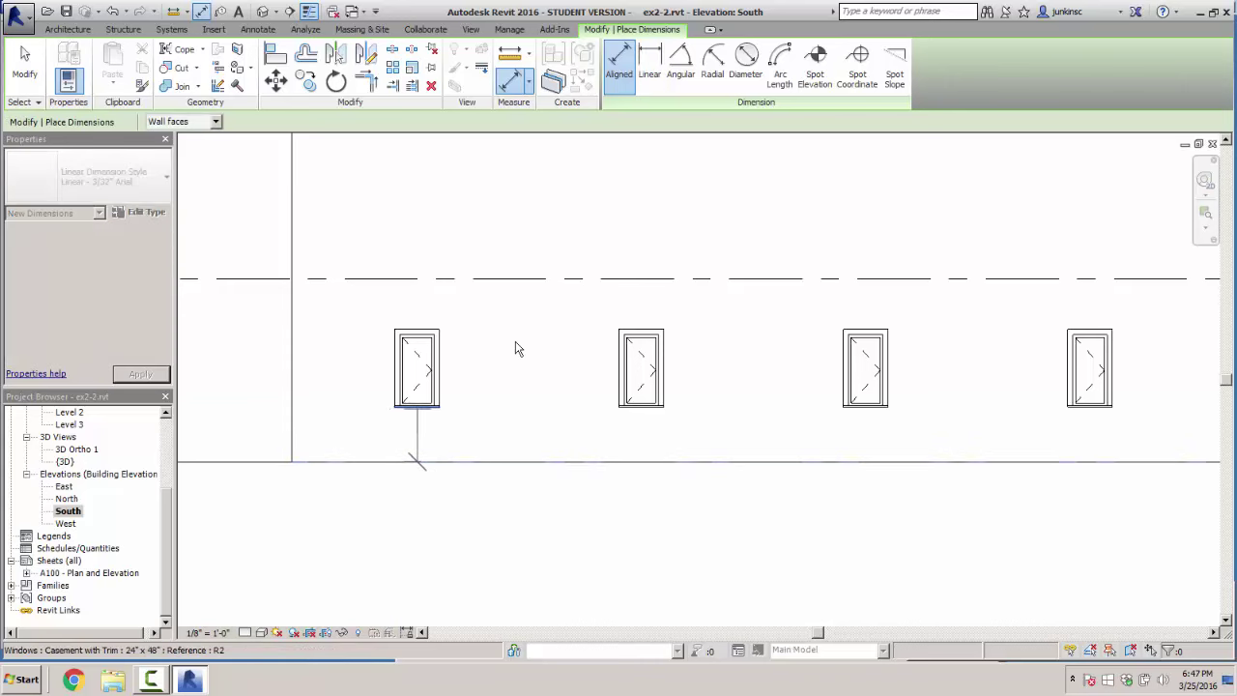
{"action": "left_click", "coordinate": [416, 407]}
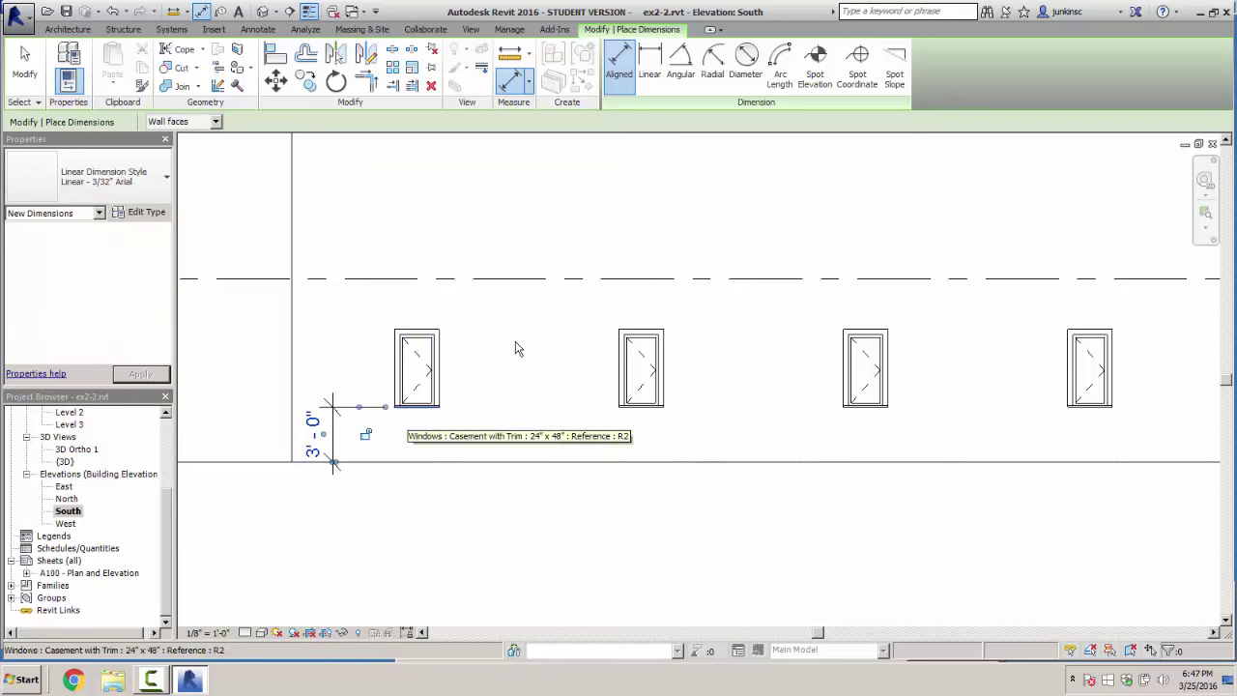
Dimension the westernmost window's height from sill to head and pull the dimension text above the Level 2 line on a leader
{"action": "left_click", "coordinate": [410, 407]}
{"action": "left_click", "coordinate": [422, 328]}
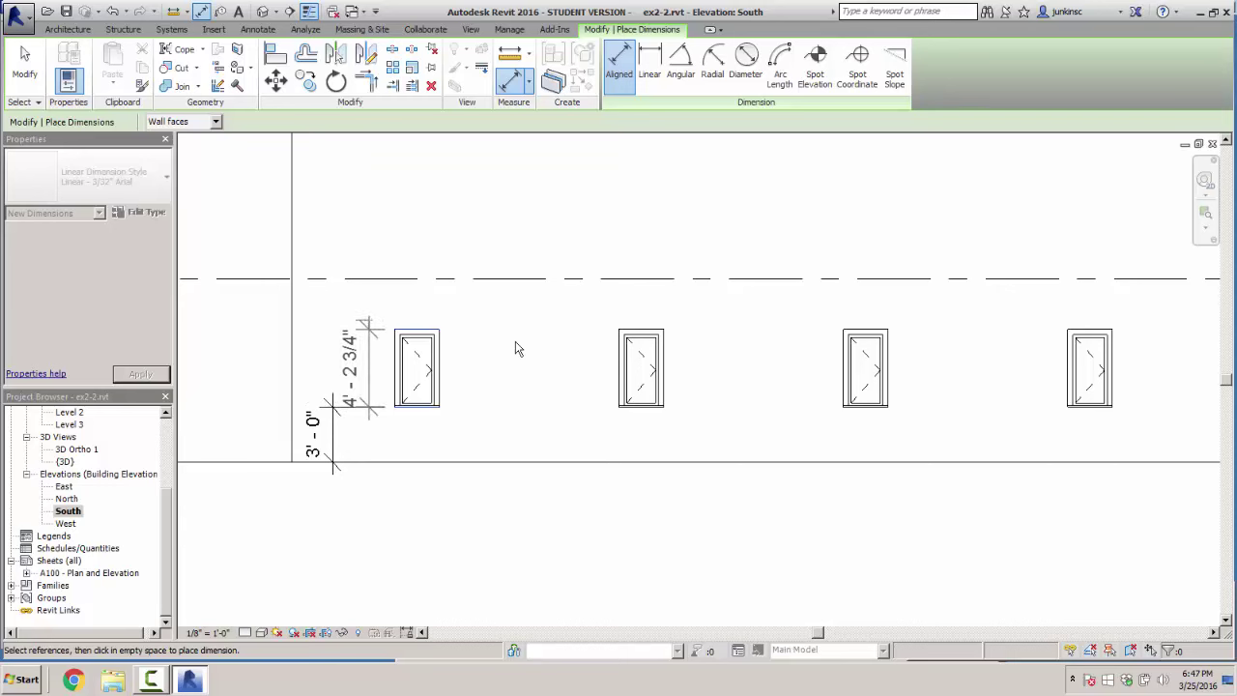
{"action": "left_click", "coordinate": [516, 349]}
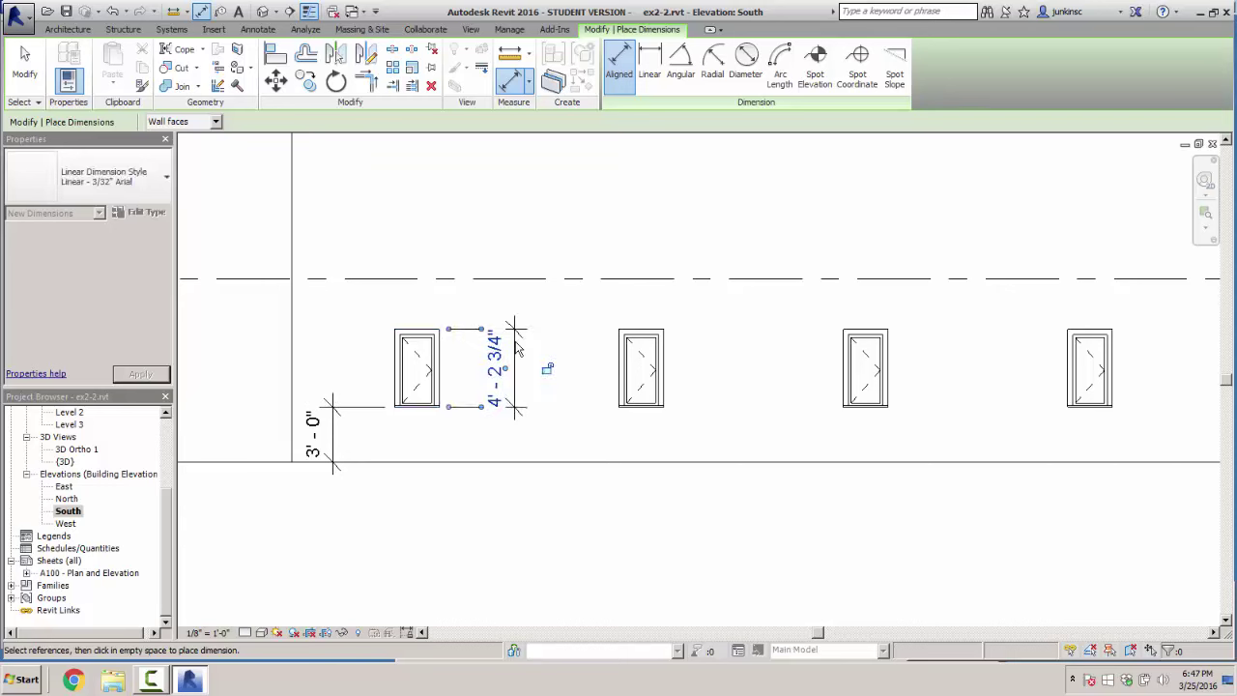
{"action": "left_click_drag", "start_coordinate": [518, 348], "coordinate": [585, 218]}
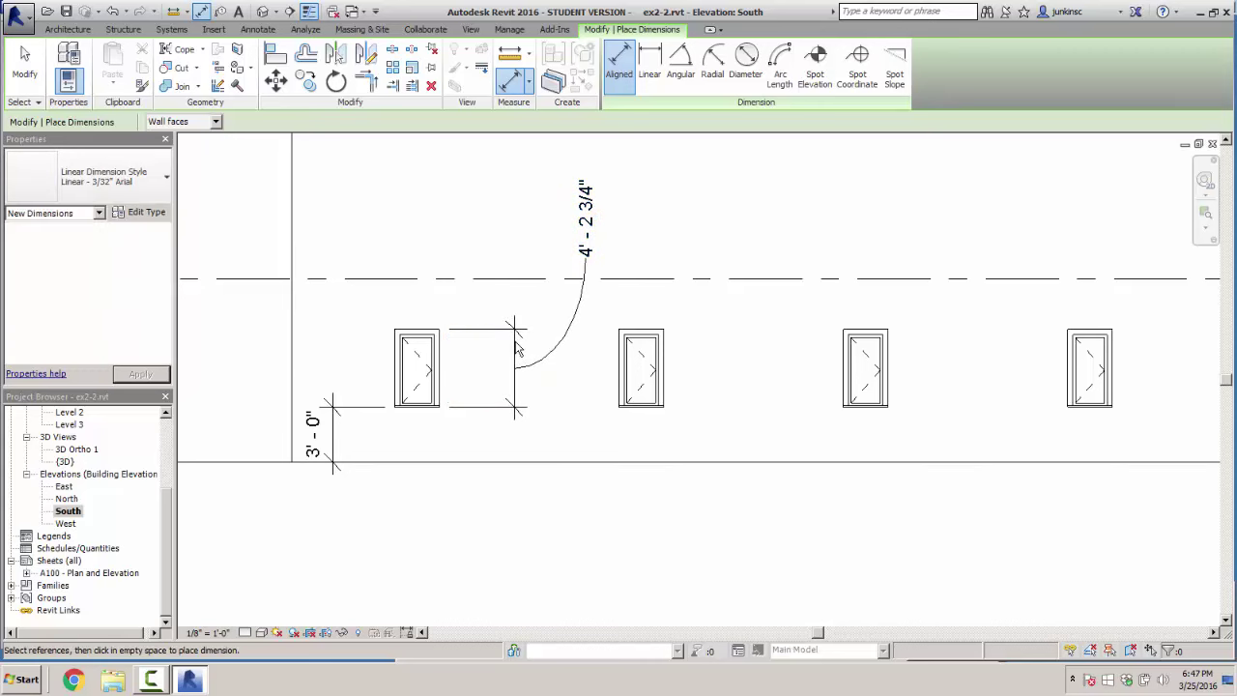
Dimension the center-to-center spacing of the two westernmost windows, placing the dimension below the ground line
{"action": "scroll", "coordinate": [518, 347], "scroll_direction": "down", "scroll_amount": 2}
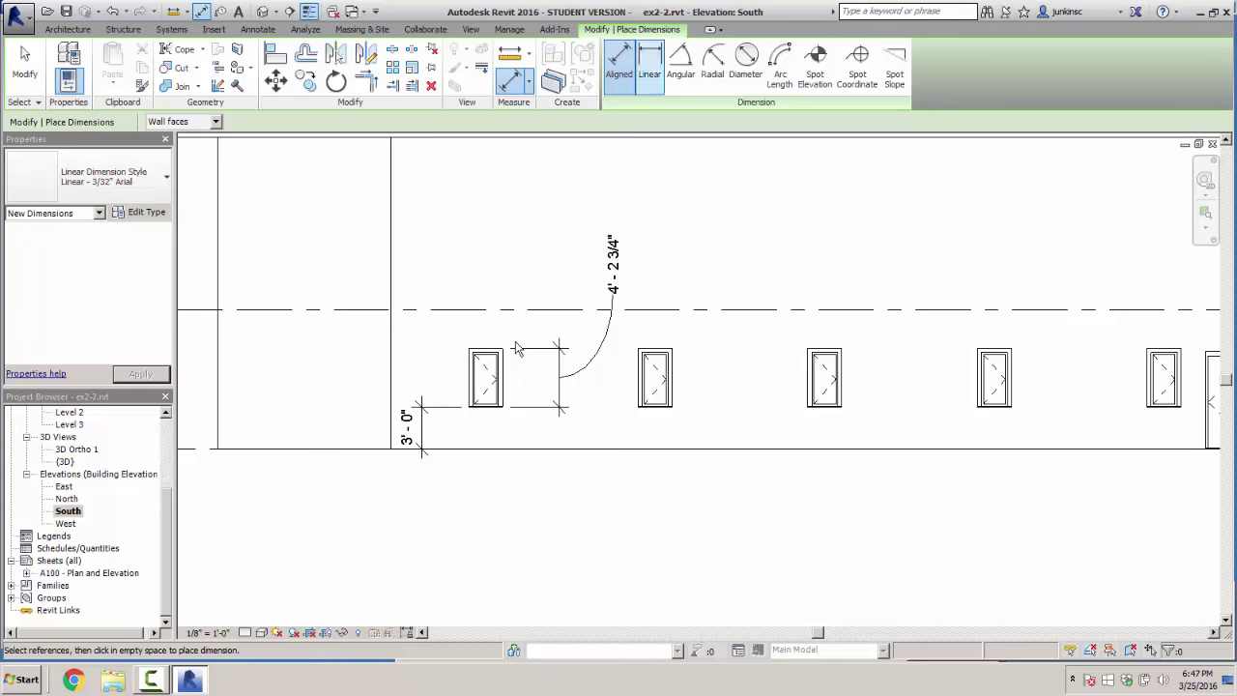
{"action": "scroll", "coordinate": [518, 348], "scroll_direction": "up", "scroll_amount": 1}
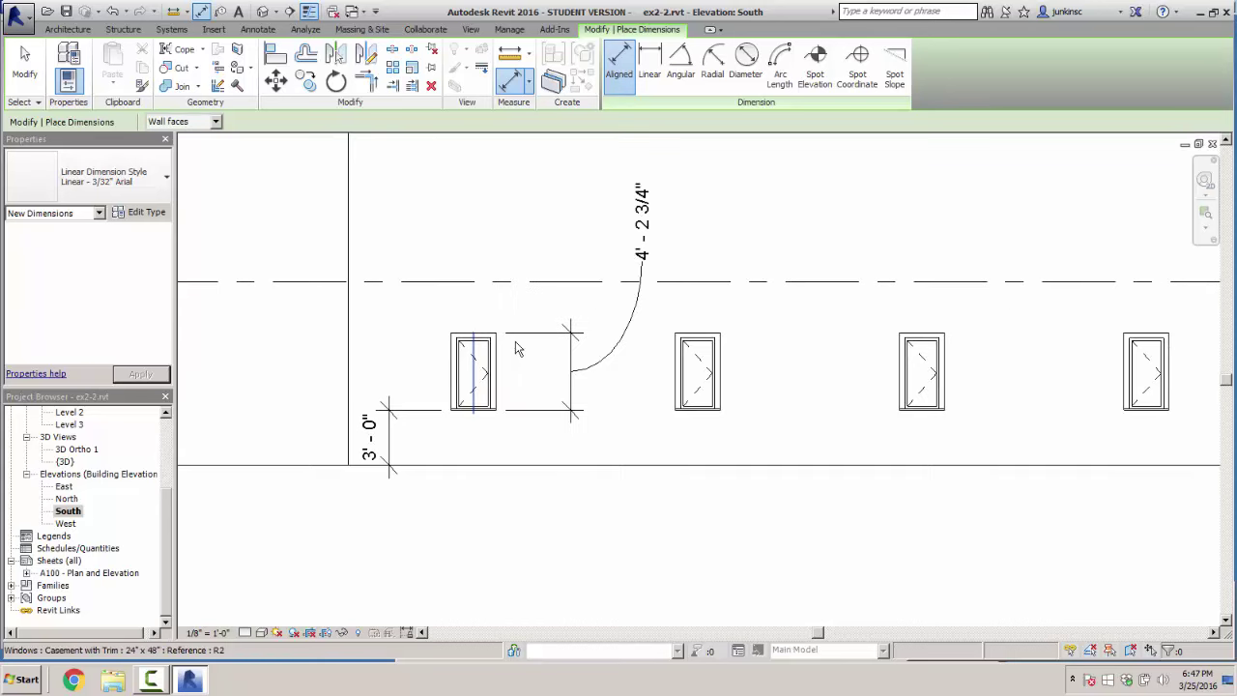
{"action": "left_click", "coordinate": [474, 387]}
{"action": "left_click", "coordinate": [698, 406]}
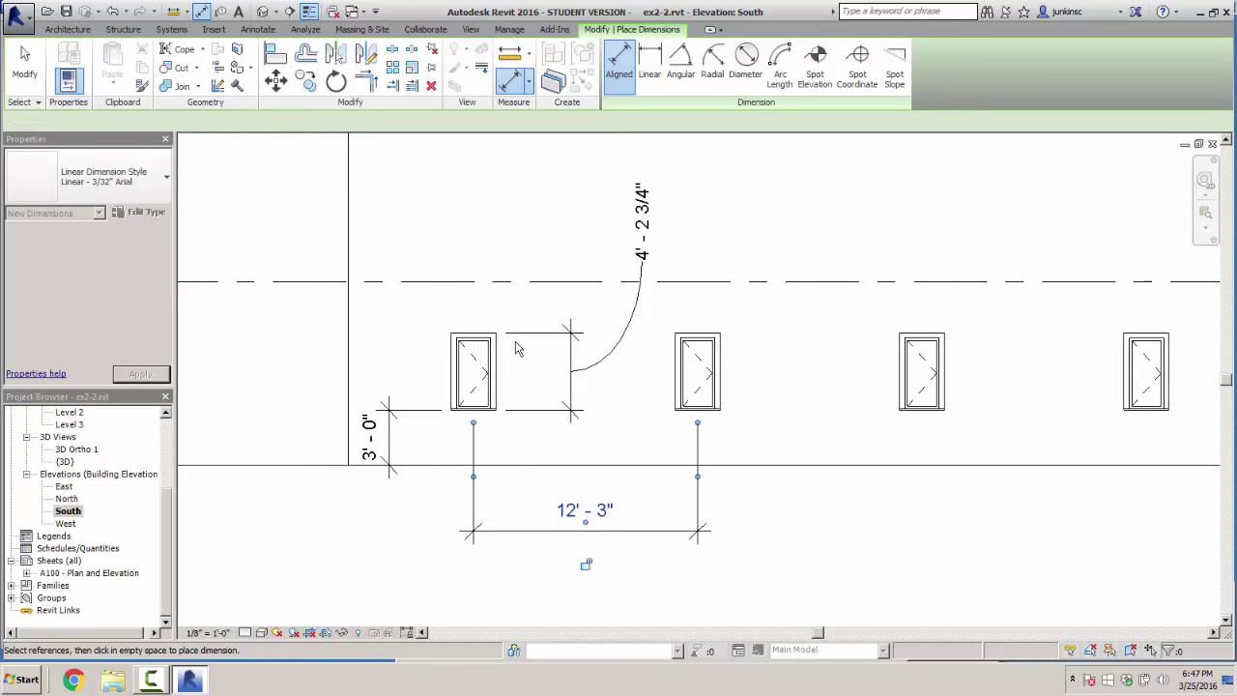
{"action": "left_click", "coordinate": [586, 563]}
{"action": "scroll", "coordinate": [586, 563], "scroll_direction": "down", "scroll_amount": 2}
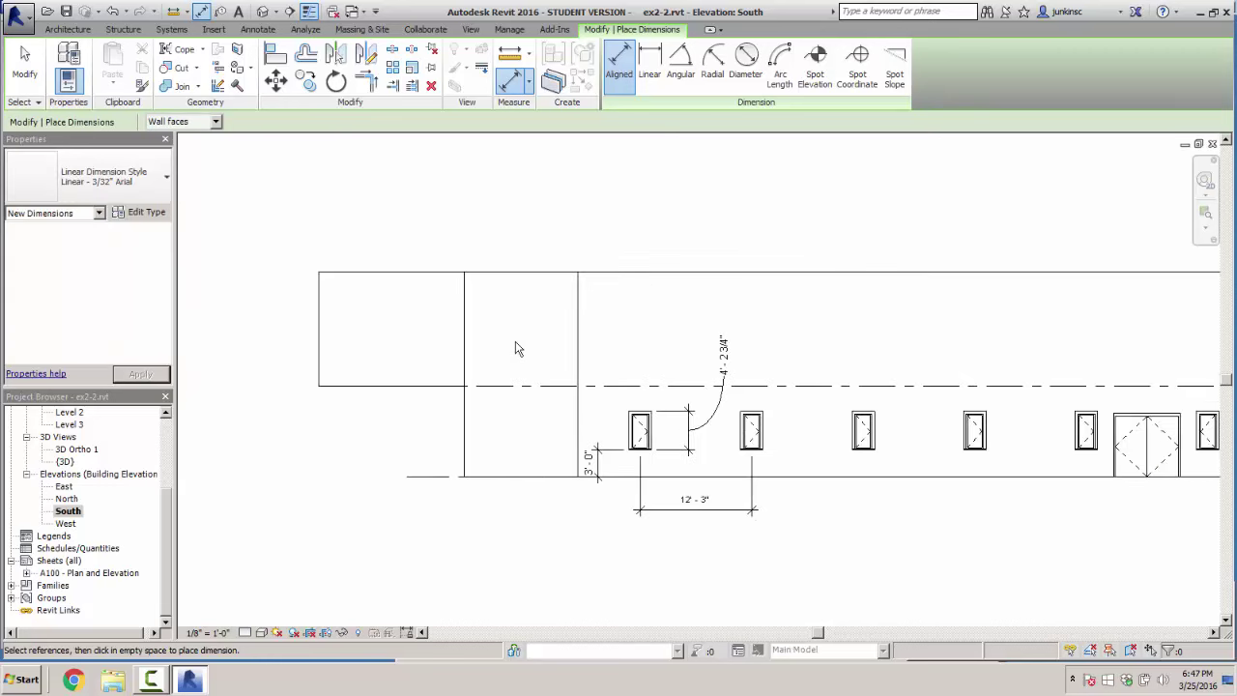
{"action": "scroll", "coordinate": [515, 348], "scroll_direction": "down", "scroll_amount": 1}
{"action": "scroll", "coordinate": [515, 348], "scroll_direction": "down", "scroll_amount": 2}
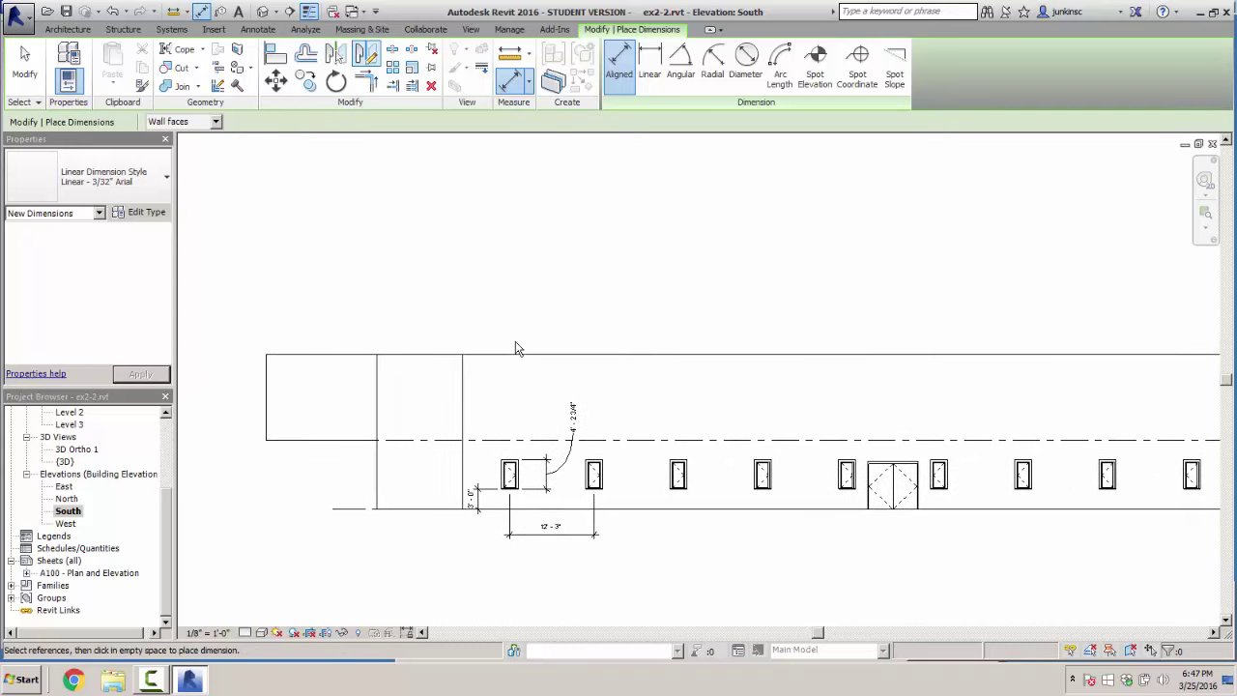
{"action": "key", "text": "Escape"}
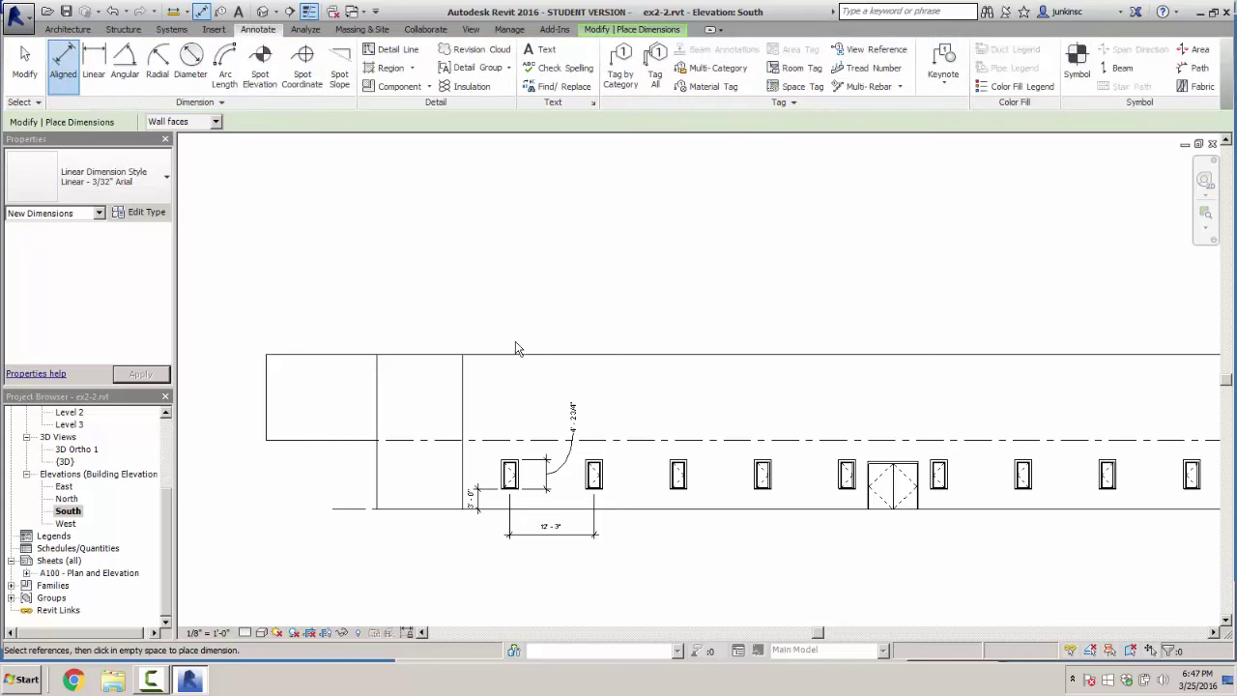
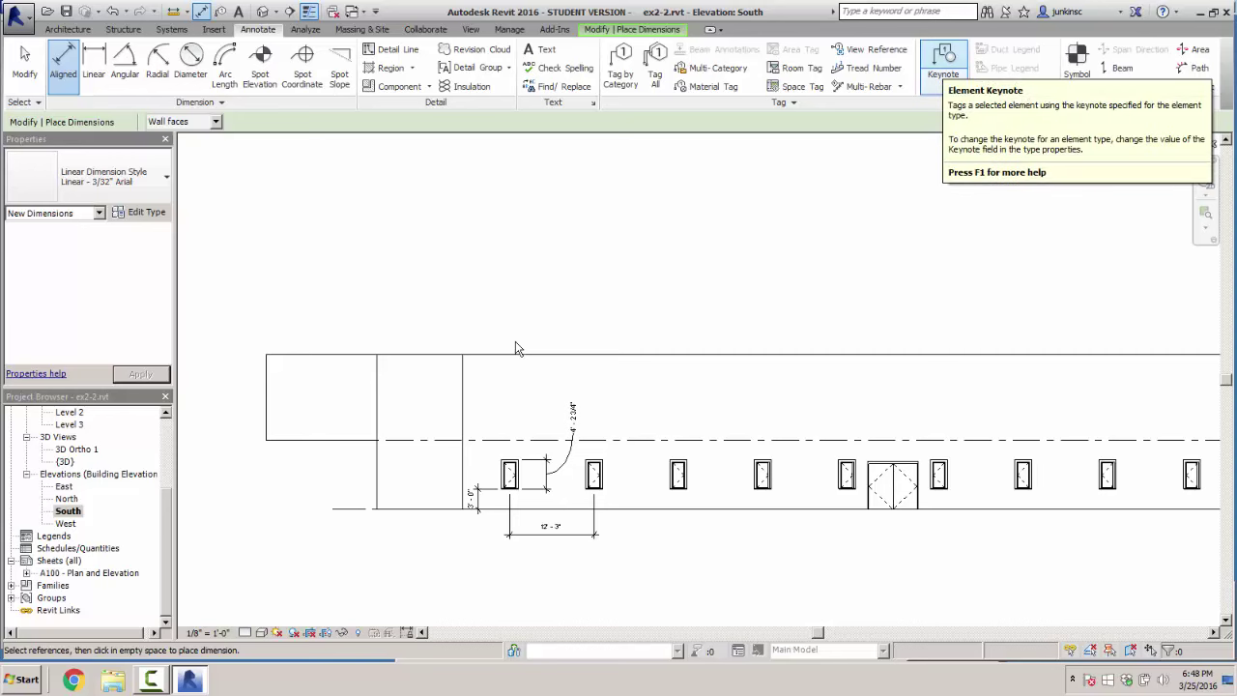
Try to place an element keynote with a leader on the top edge of the overhanging upper-level wall near its west end
{"action": "left_click", "coordinate": [942, 58]}
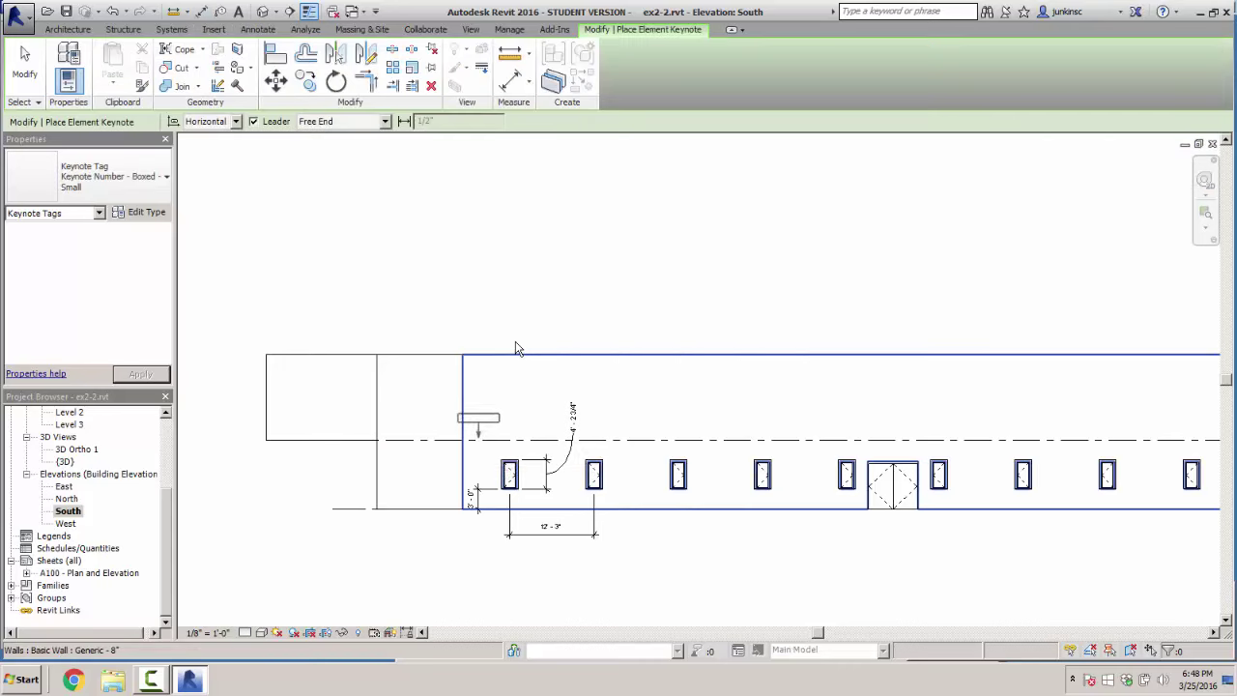
{"action": "key", "text": "Tab"}
{"action": "left_click", "coordinate": [322, 354]}
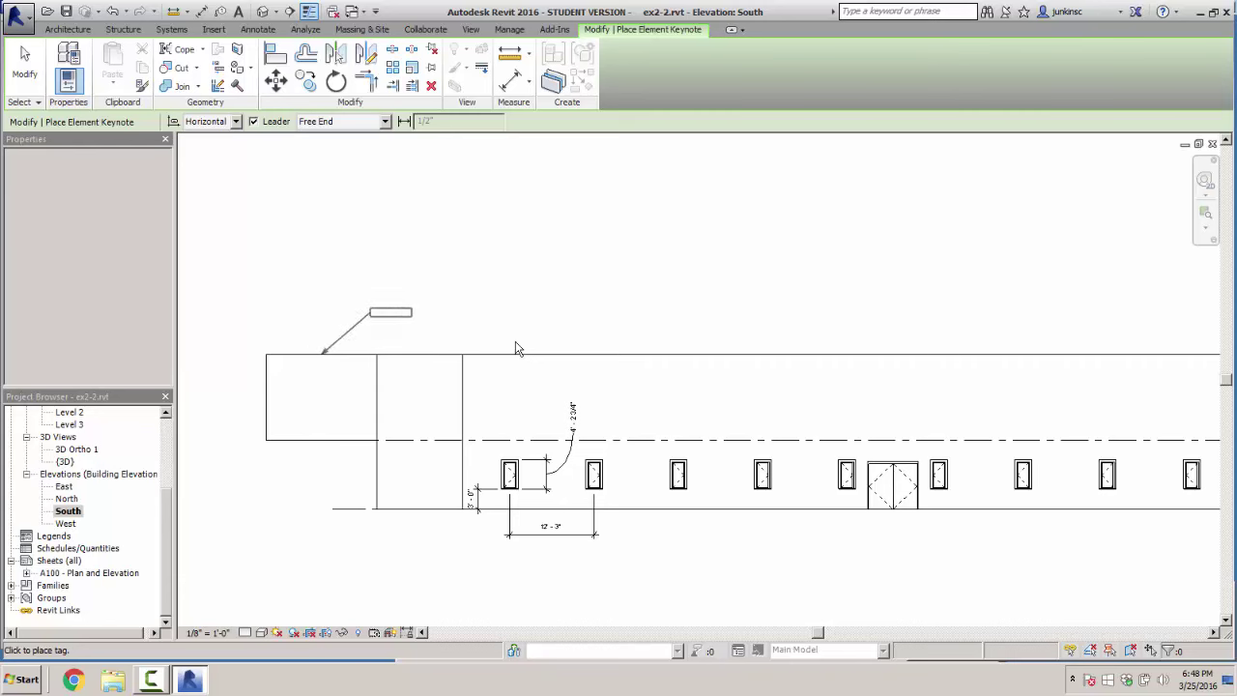
{"action": "left_click", "coordinate": [515, 348]}
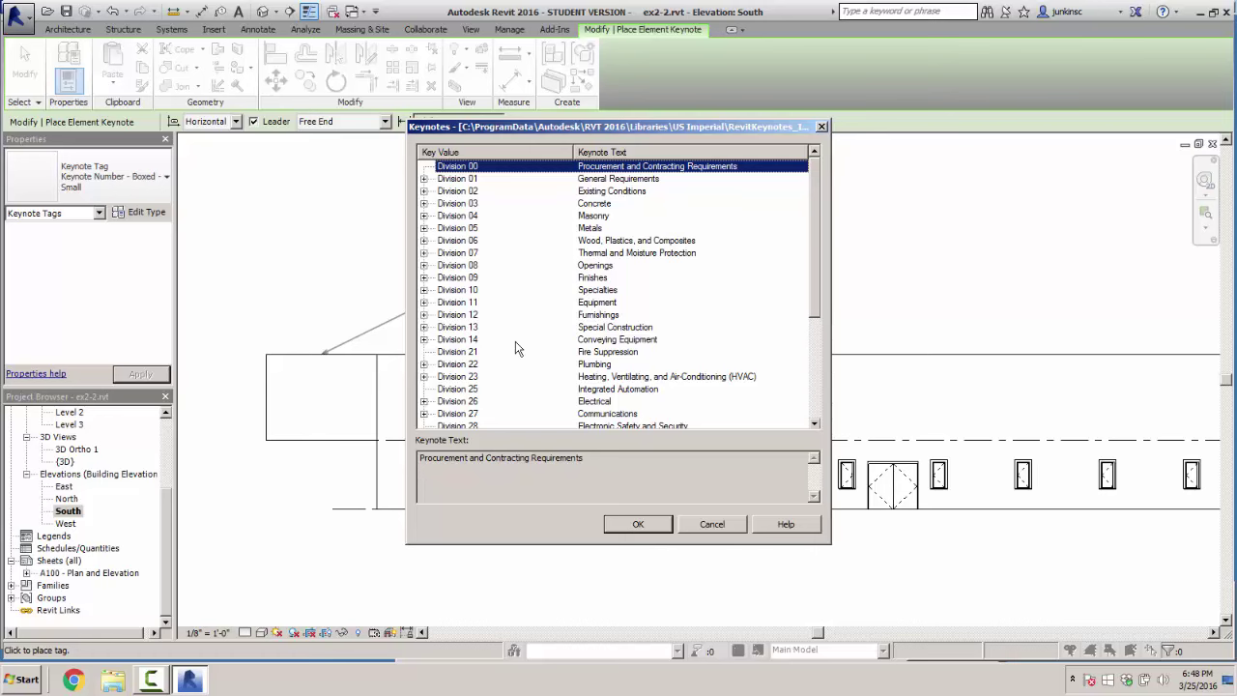
{"action": "scroll", "coordinate": [515, 348], "scroll_direction": "down", "scroll_amount": 2}
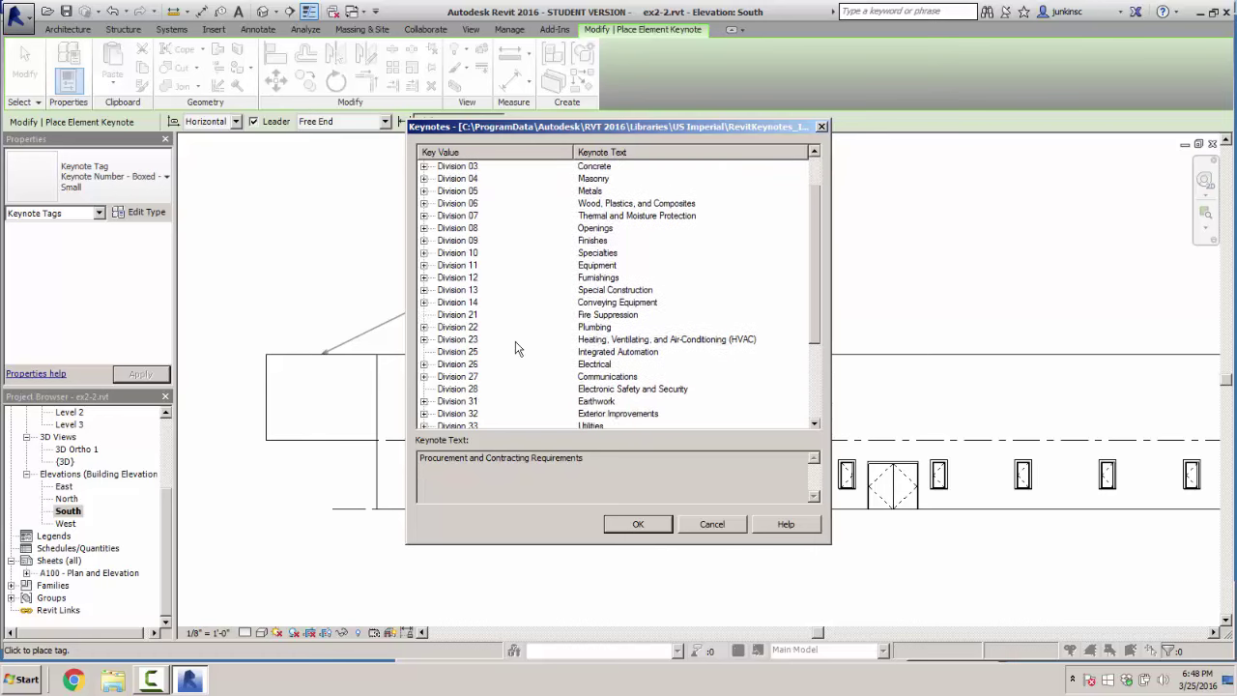
{"action": "key", "text": "Escape"}
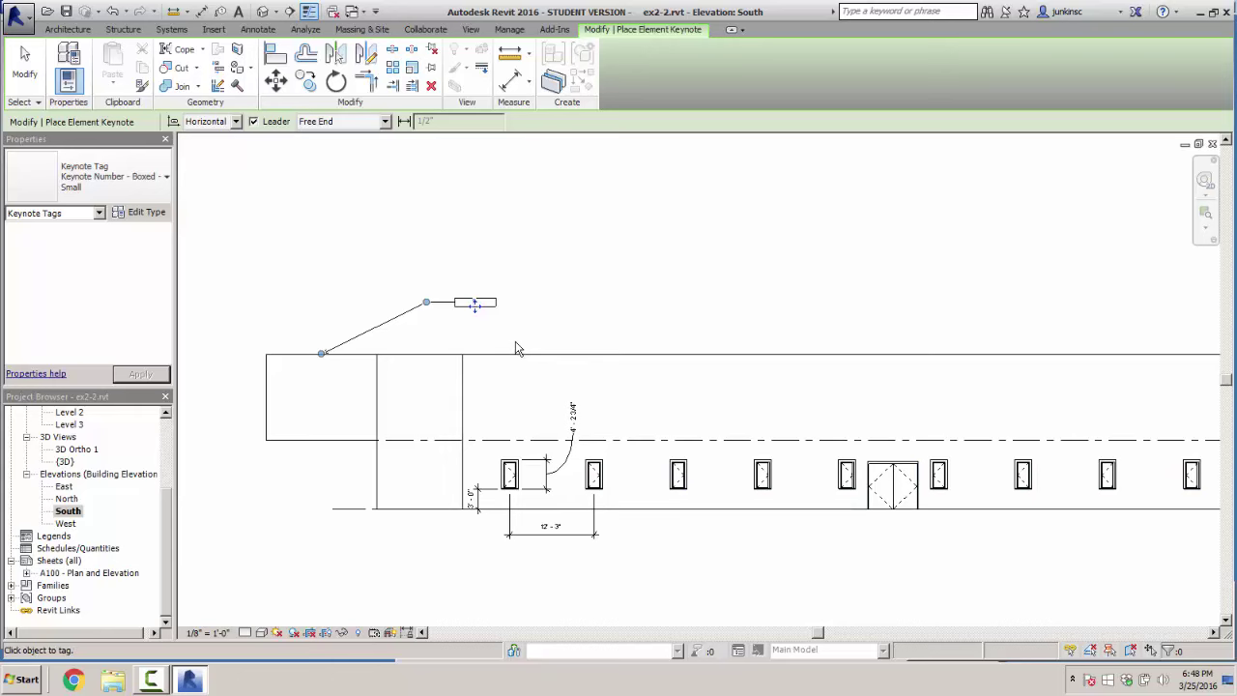
{"action": "key", "text": "Escape"}
{"action": "key", "text": "Escape"}
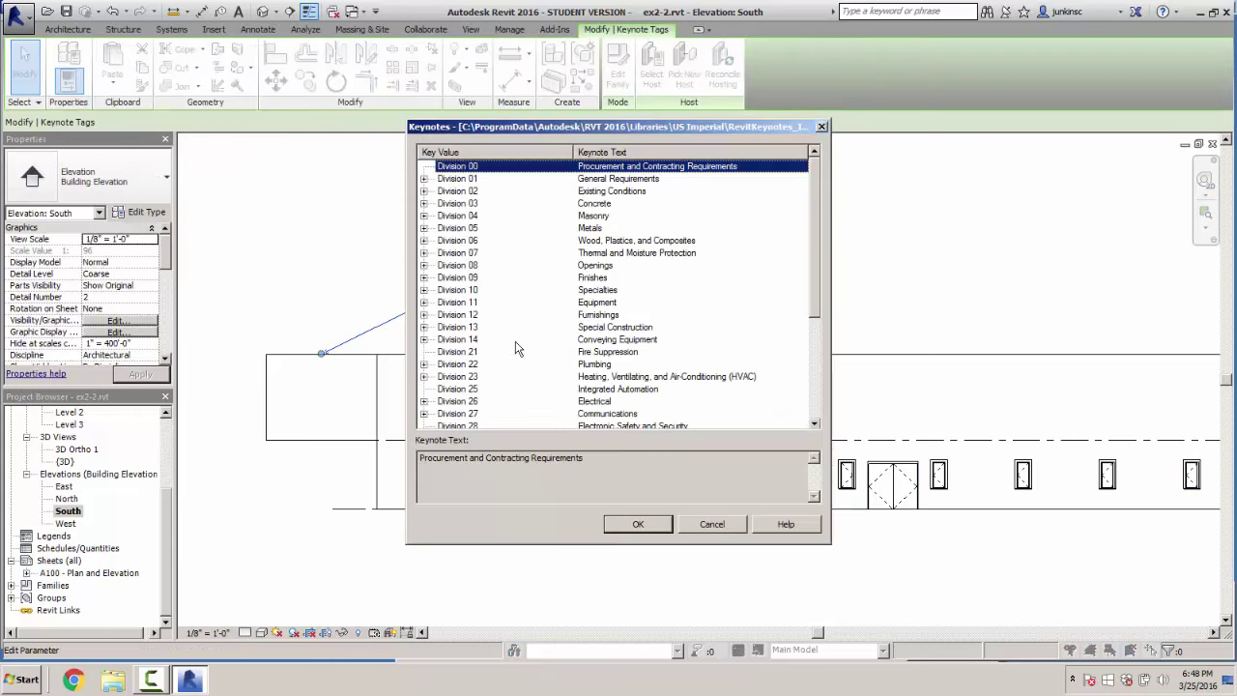
{"action": "key", "text": "Escape"}
{"action": "key", "text": "Delete"}
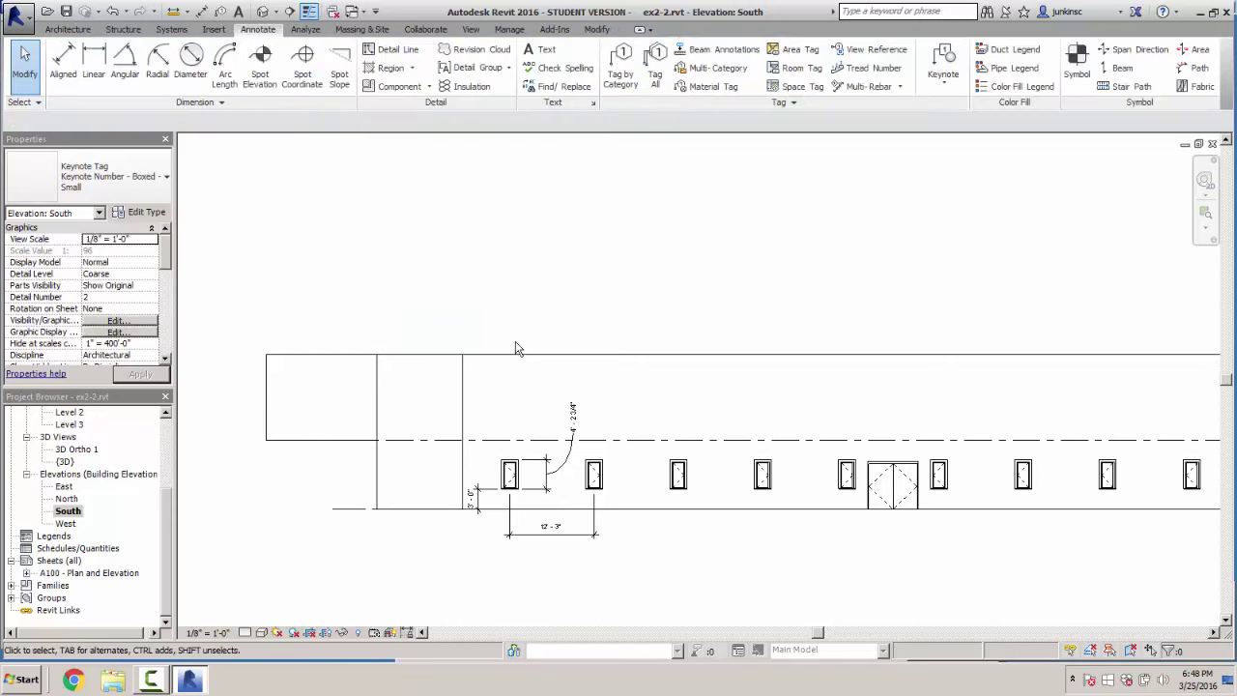
Try to tag the overhanging upper-level wall by category and look at the text type properties
{"action": "key", "text": "t"}
{"action": "key", "text": "g"}
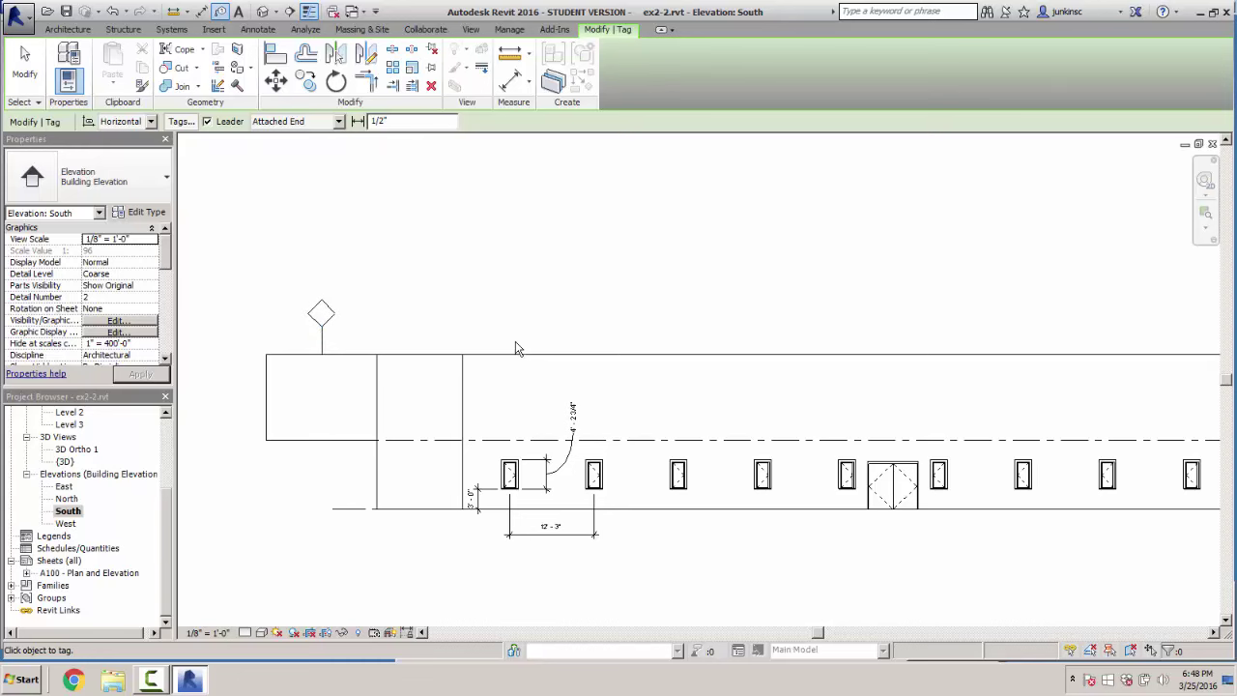
{"action": "key", "text": "Escape"}
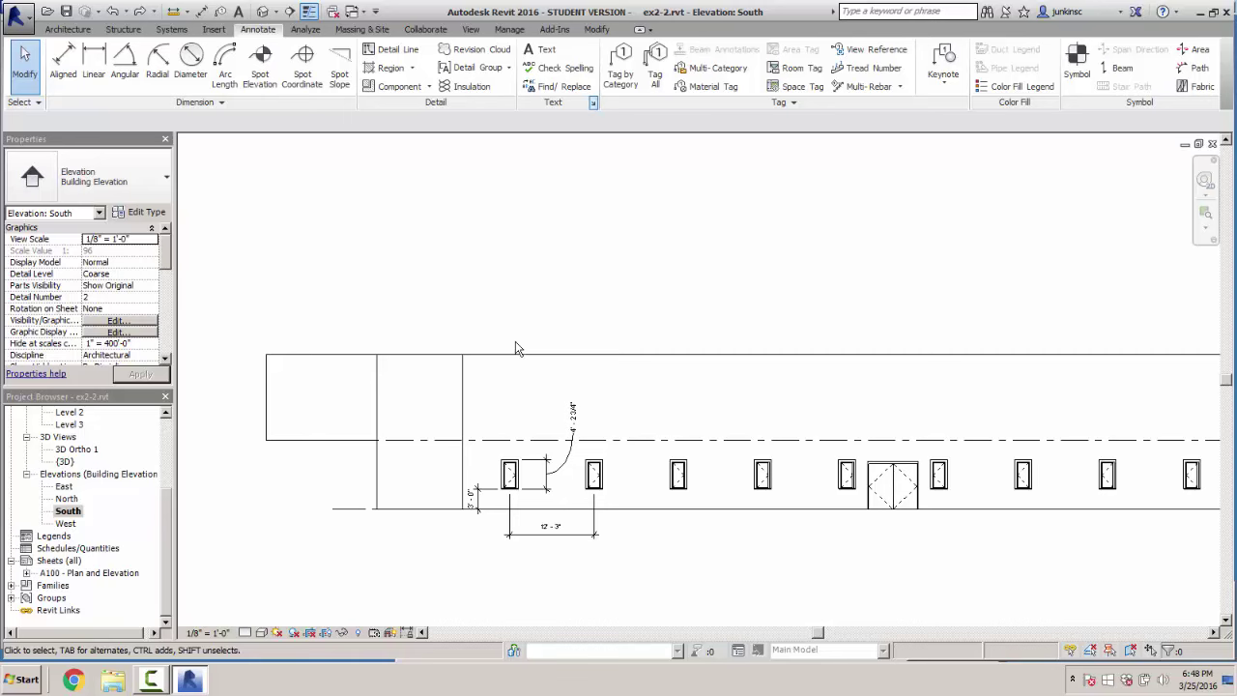
{"action": "left_click", "coordinate": [593, 102]}
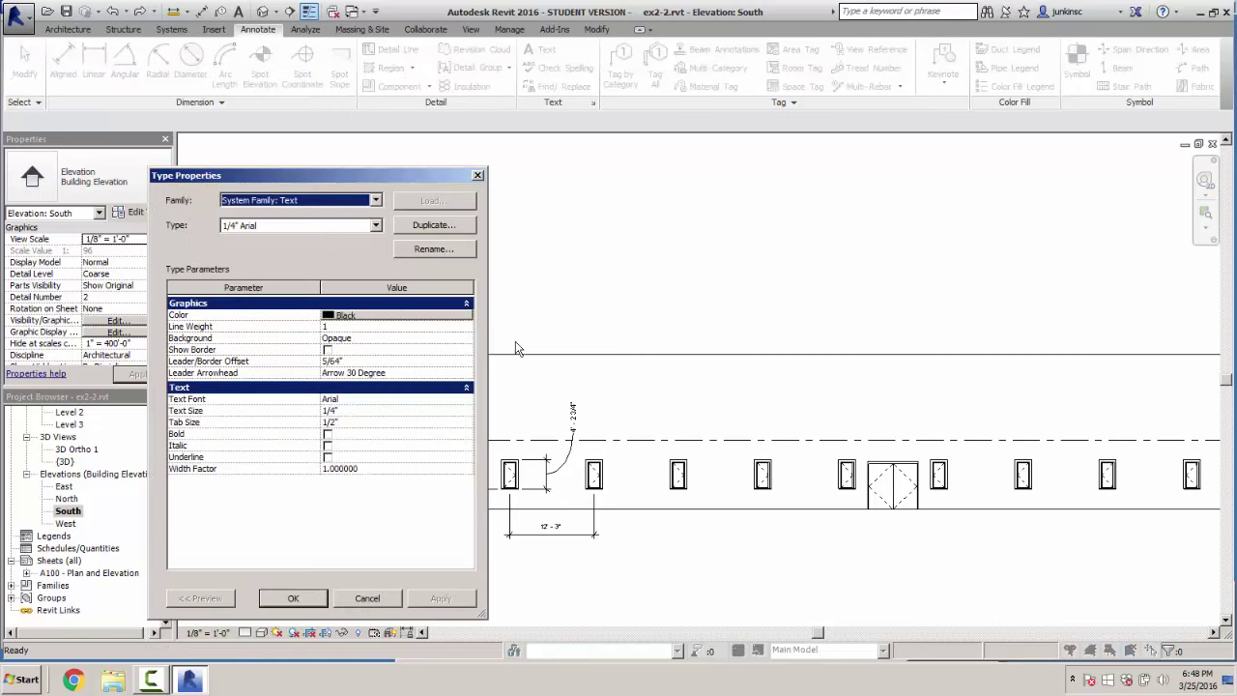
{"action": "key", "text": "Escape"}
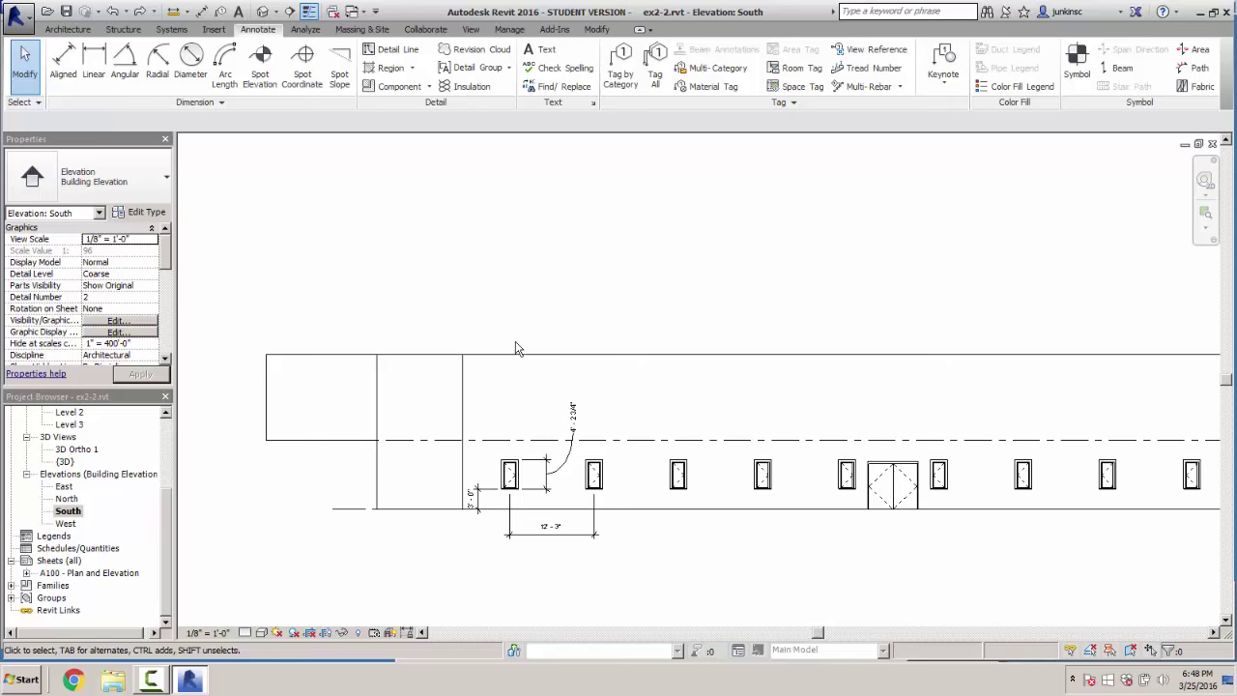
Try to place a user keynote with a leader on the top edge of the overhanging upper-level wall
{"action": "left_click", "coordinate": [944, 81]}
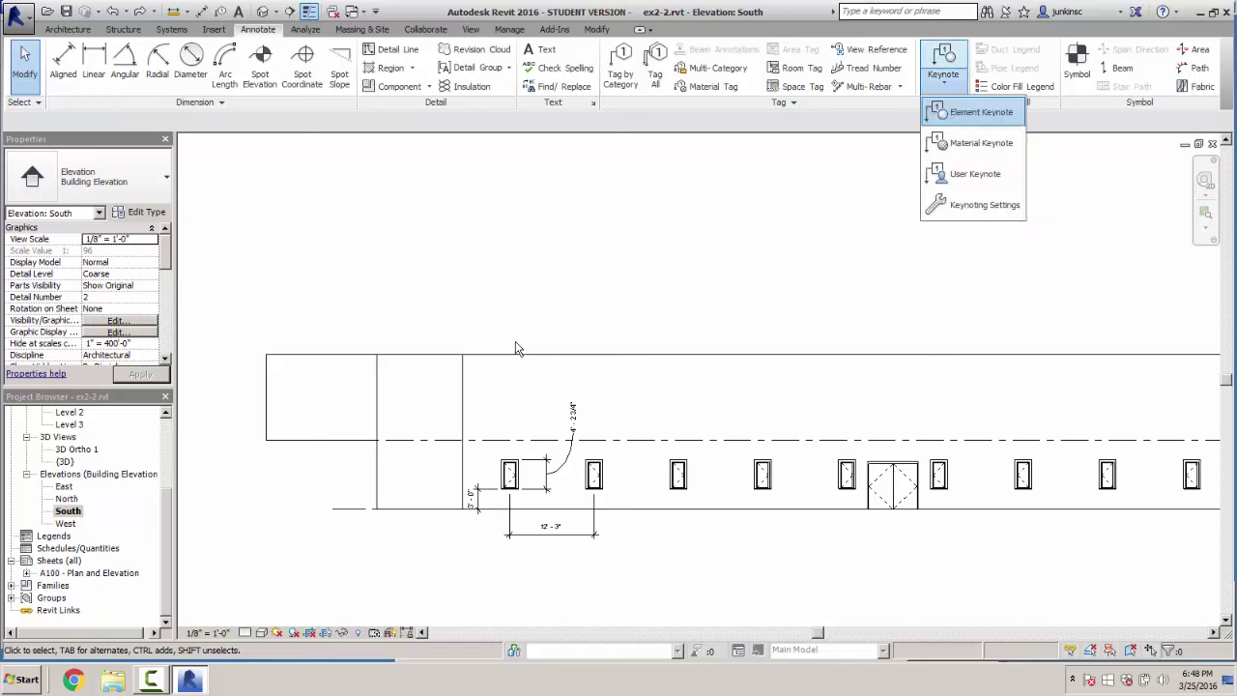
{"action": "key", "text": "Down"}
{"action": "key", "text": "Down"}
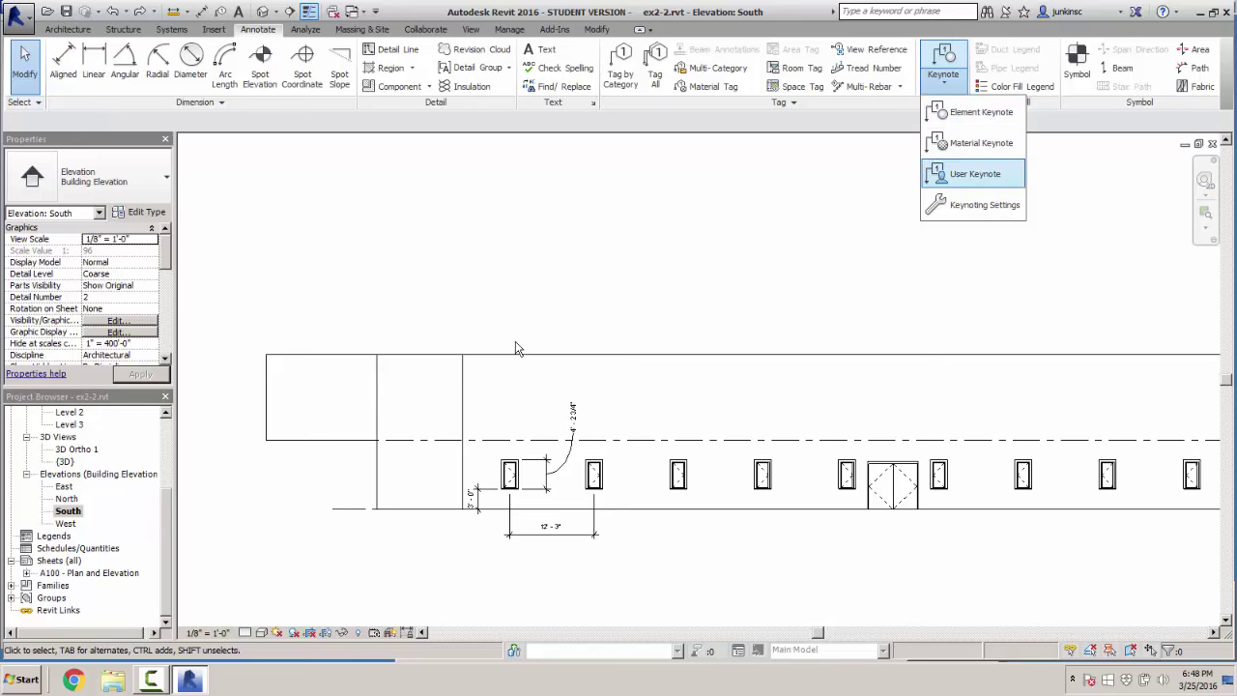
{"action": "key", "text": "Return"}
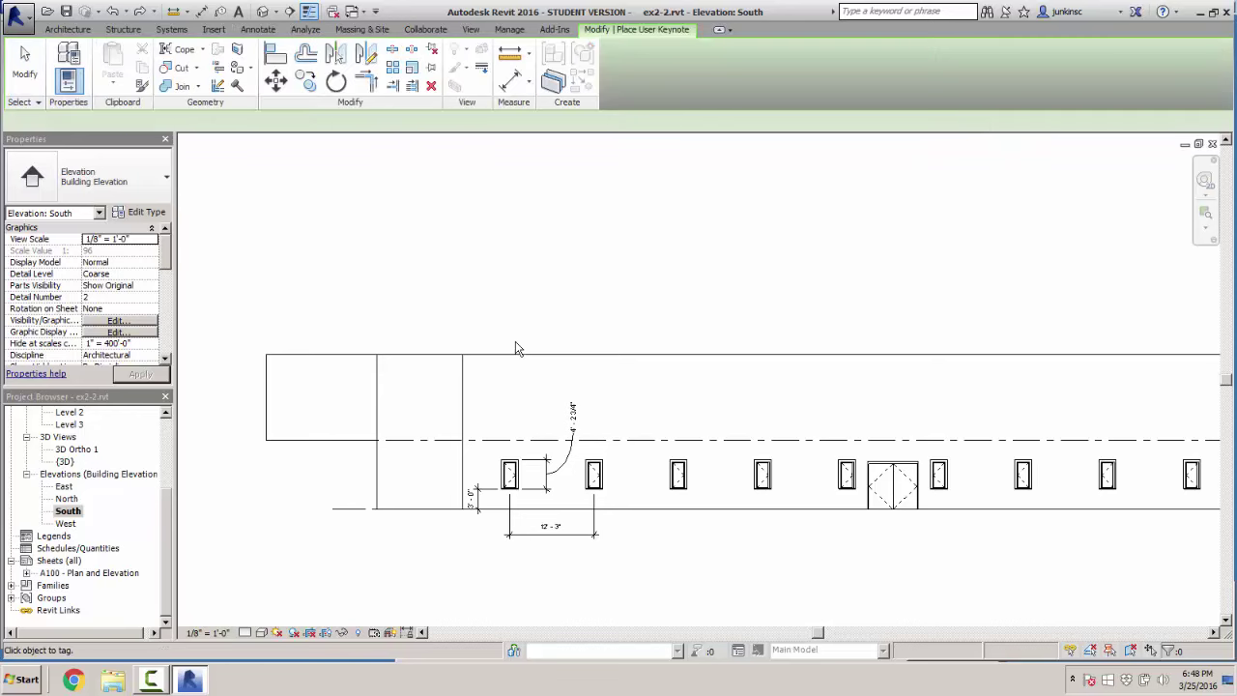
{"action": "left_click", "coordinate": [516, 348]}
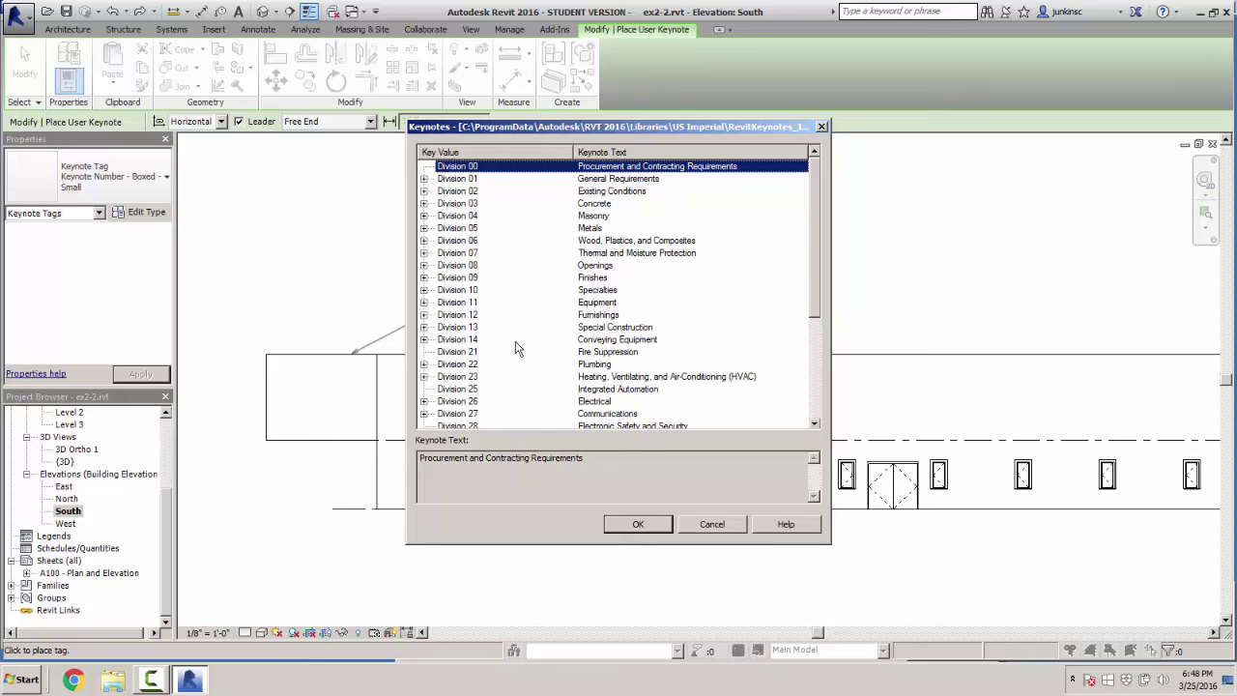
{"action": "key", "text": "Escape"}
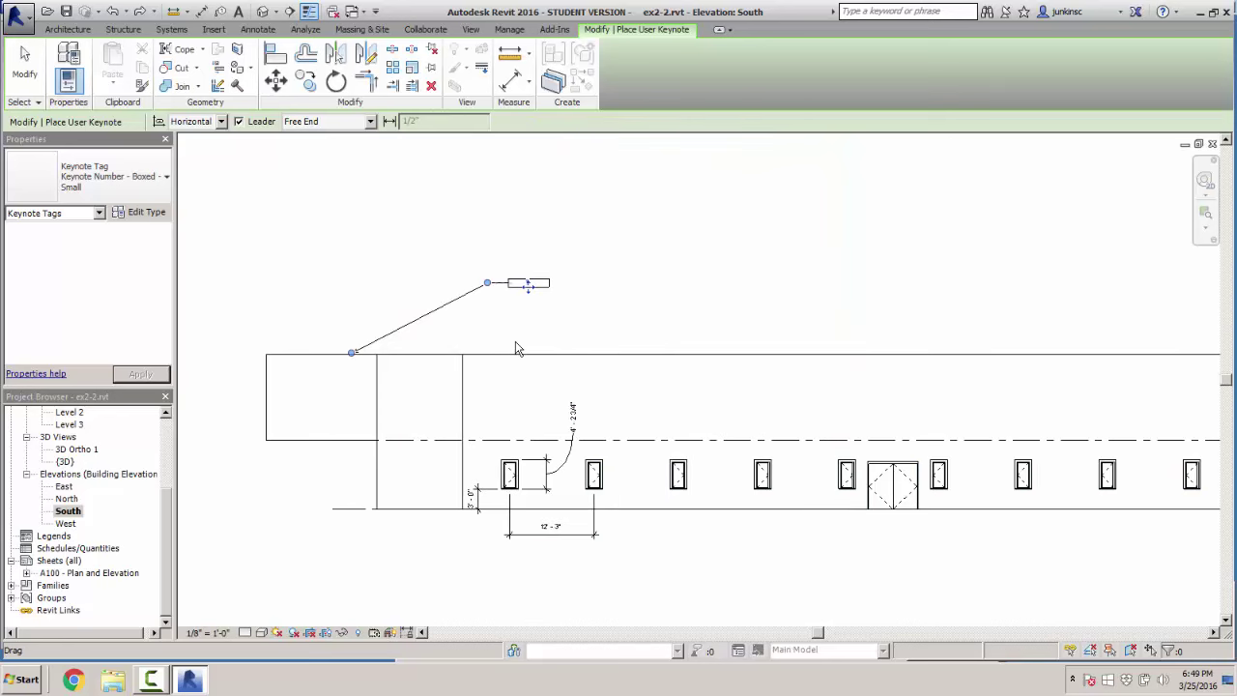
{"action": "key", "text": "Escape"}
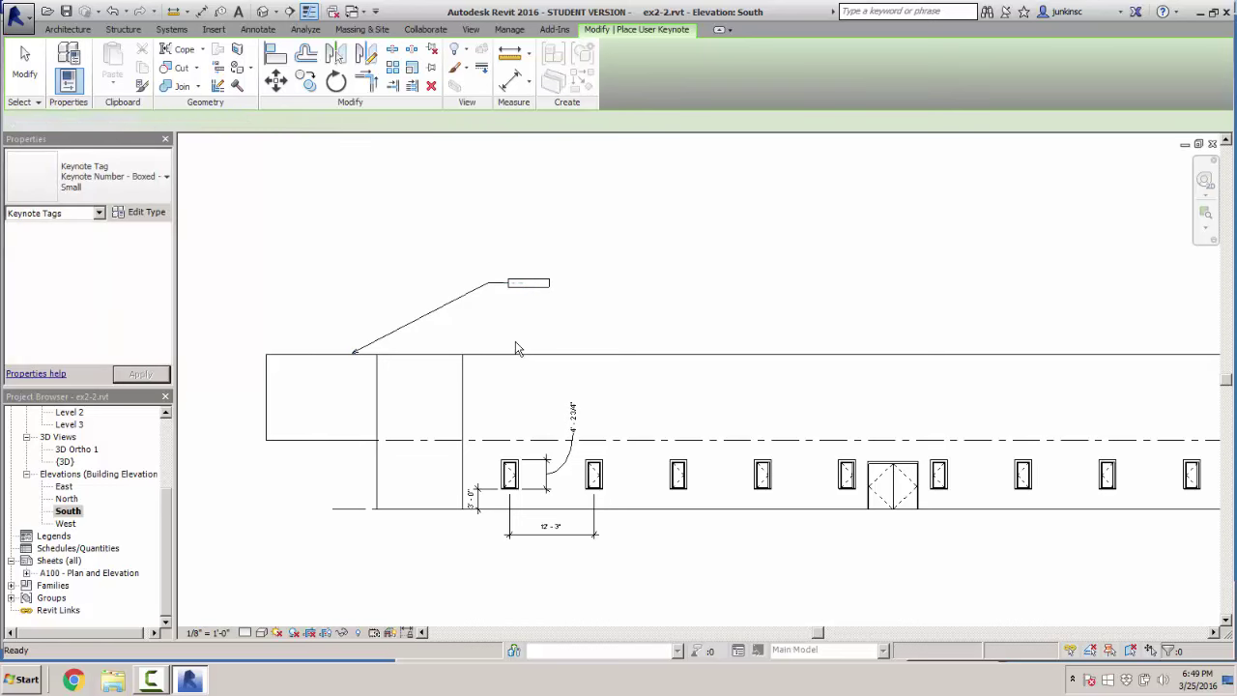
{"action": "key", "text": "Escape"}
{"action": "key", "text": "ctrl+Left"}
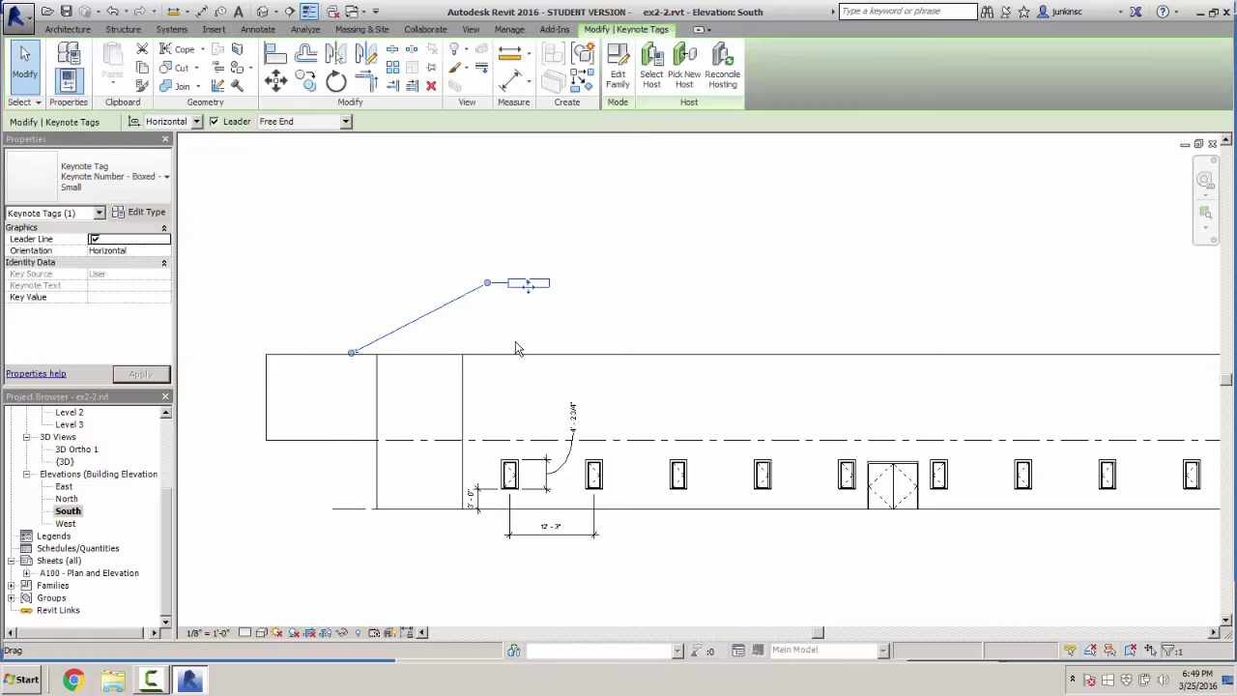
{"action": "key", "text": "Delete"}
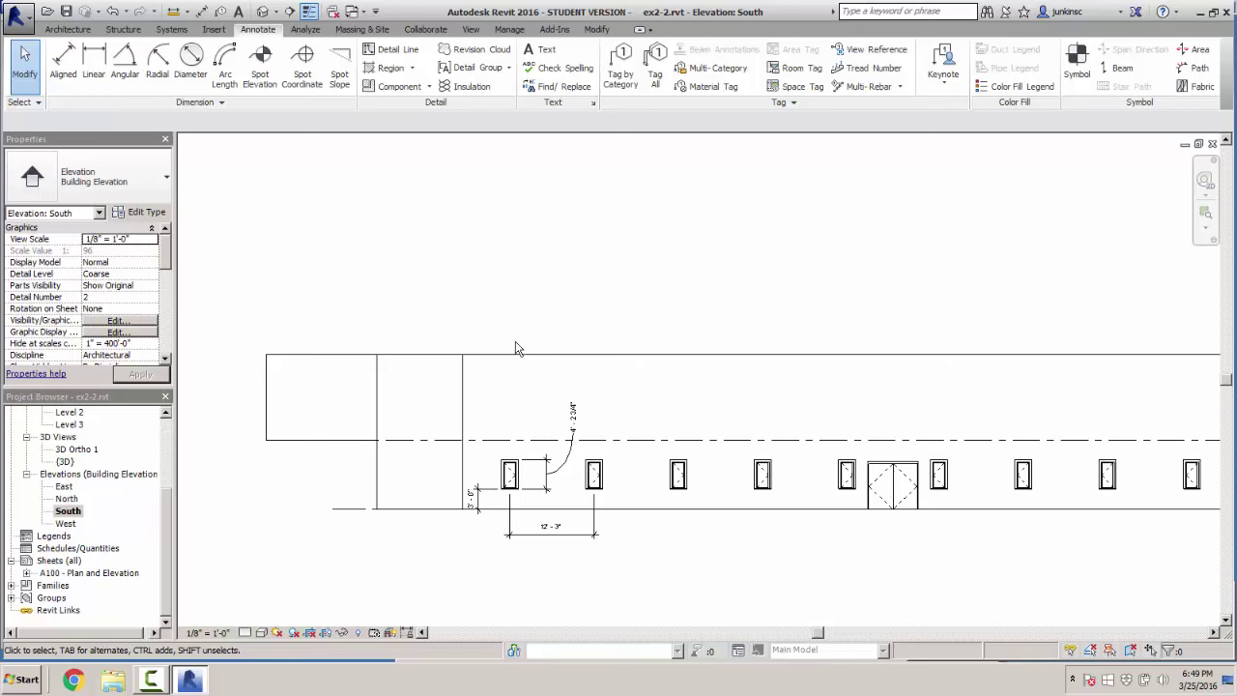
Look at the type properties of the 1/4" Arial text type
{"action": "key", "text": "c"}
{"action": "key", "text": "m"}
{"action": "key", "text": "Escape"}
{"action": "left_click", "coordinate": [594, 102]}
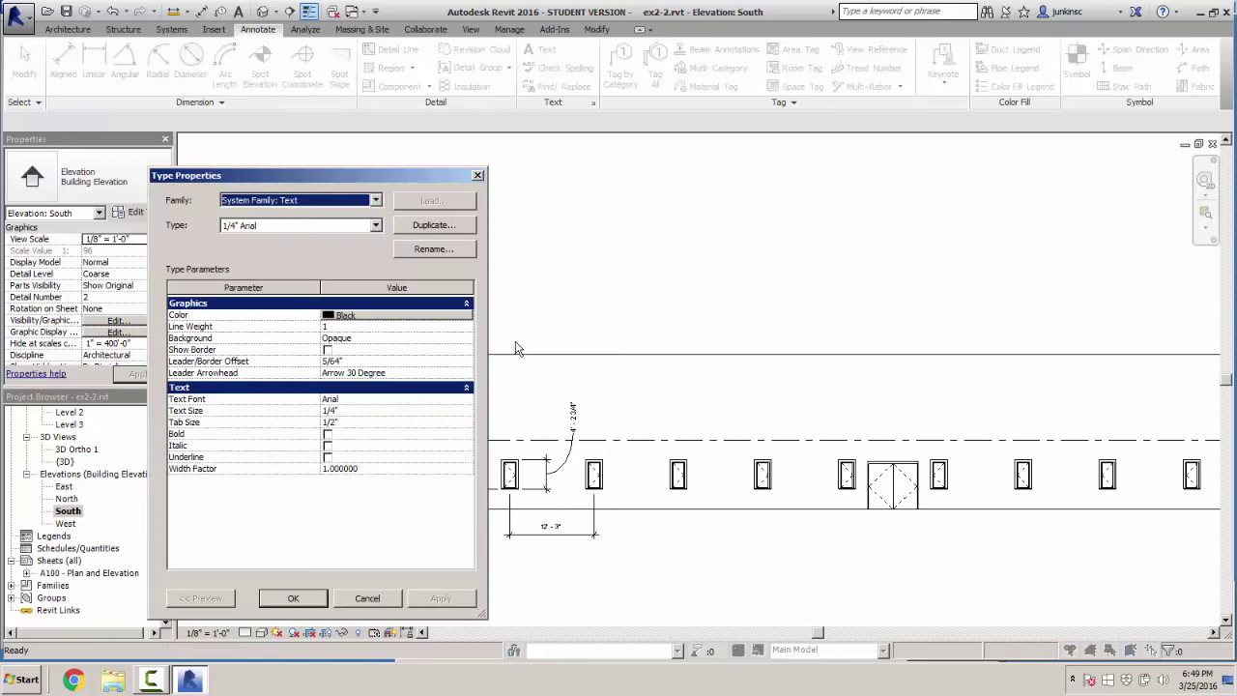
{"action": "left_click", "coordinate": [515, 348]}
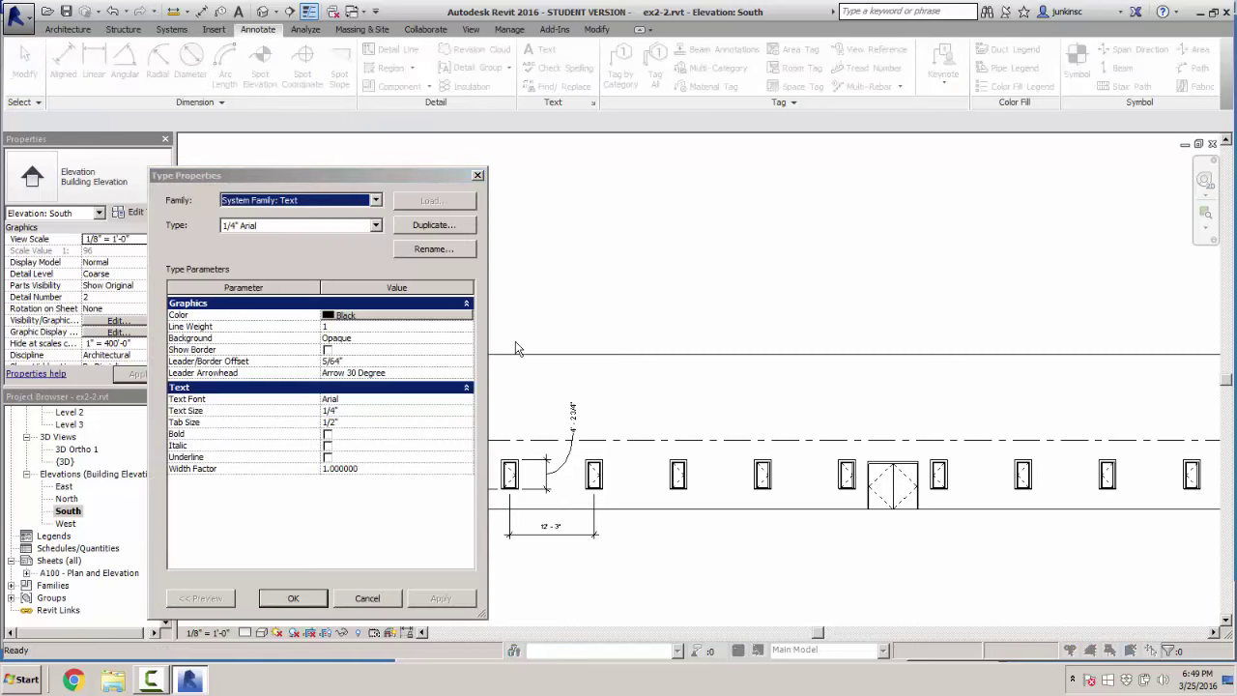
{"action": "key", "text": "Escape"}
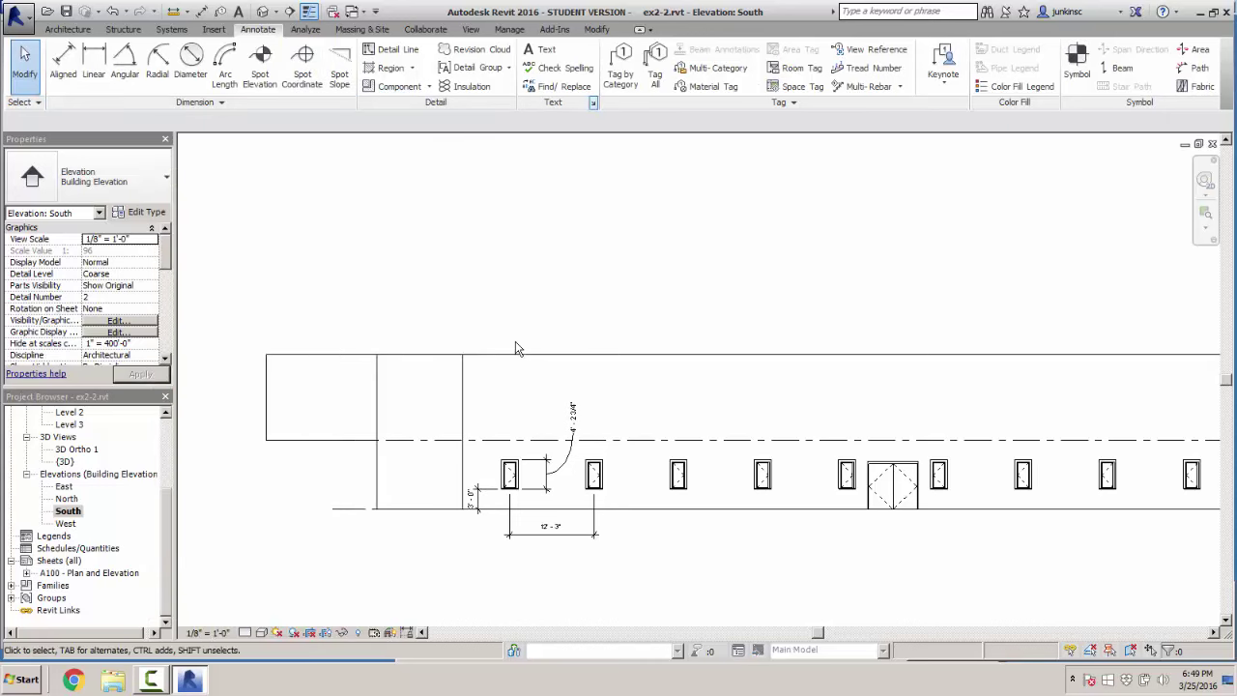
{"action": "left_click", "coordinate": [594, 101]}
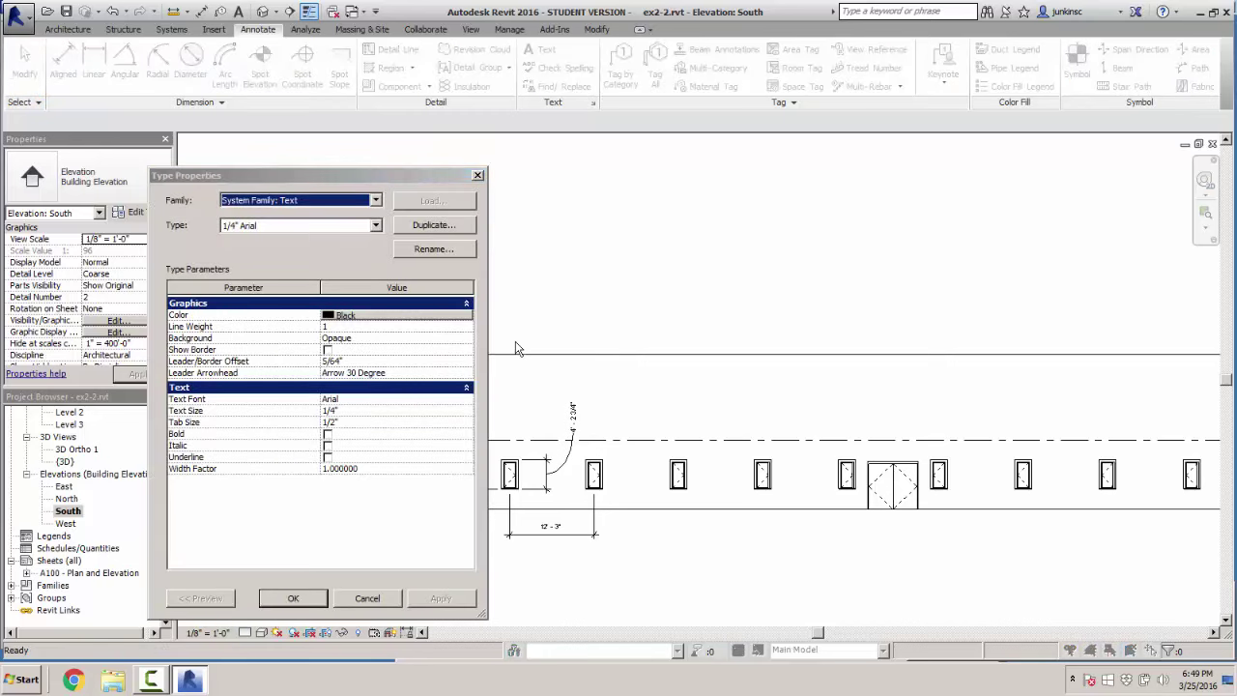
{"action": "key", "text": "Escape"}
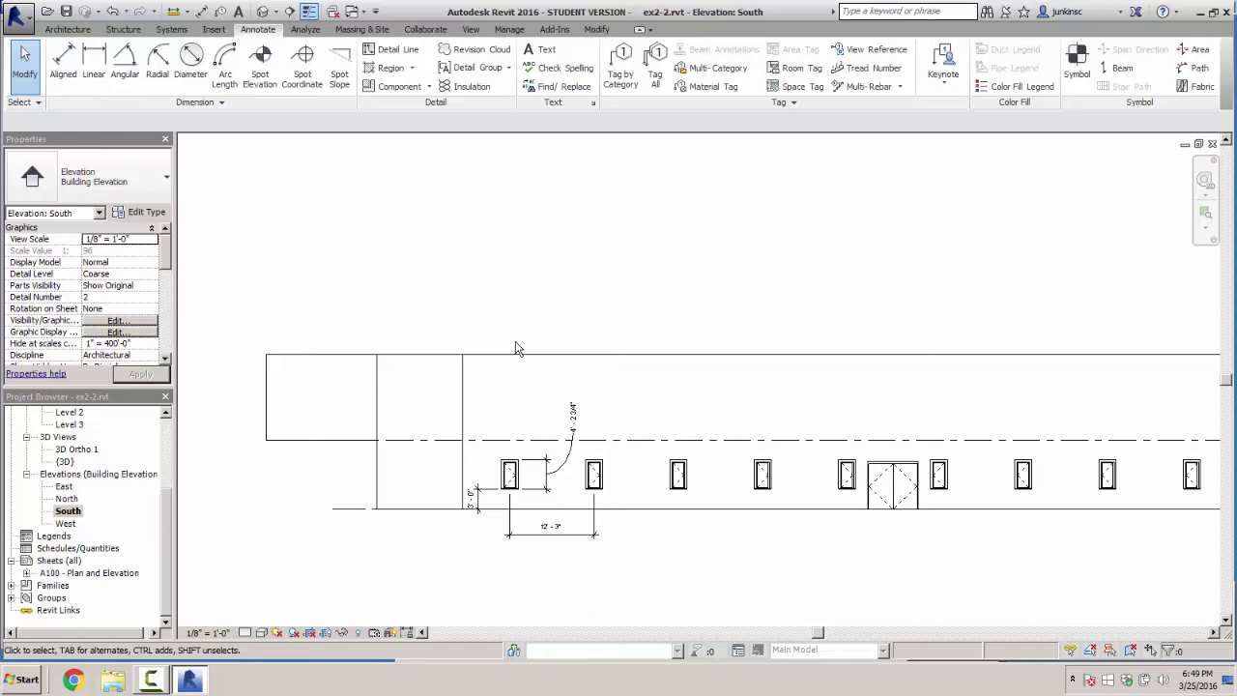
Dimension from the west corner of the windowed wall to the double door's centerline, placing the dimension below the window spacing dimension
{"action": "scroll", "coordinate": [515, 348], "scroll_direction": "down", "scroll_amount": 3}
{"action": "scroll", "coordinate": [515, 348], "scroll_direction": "up", "scroll_amount": 3}
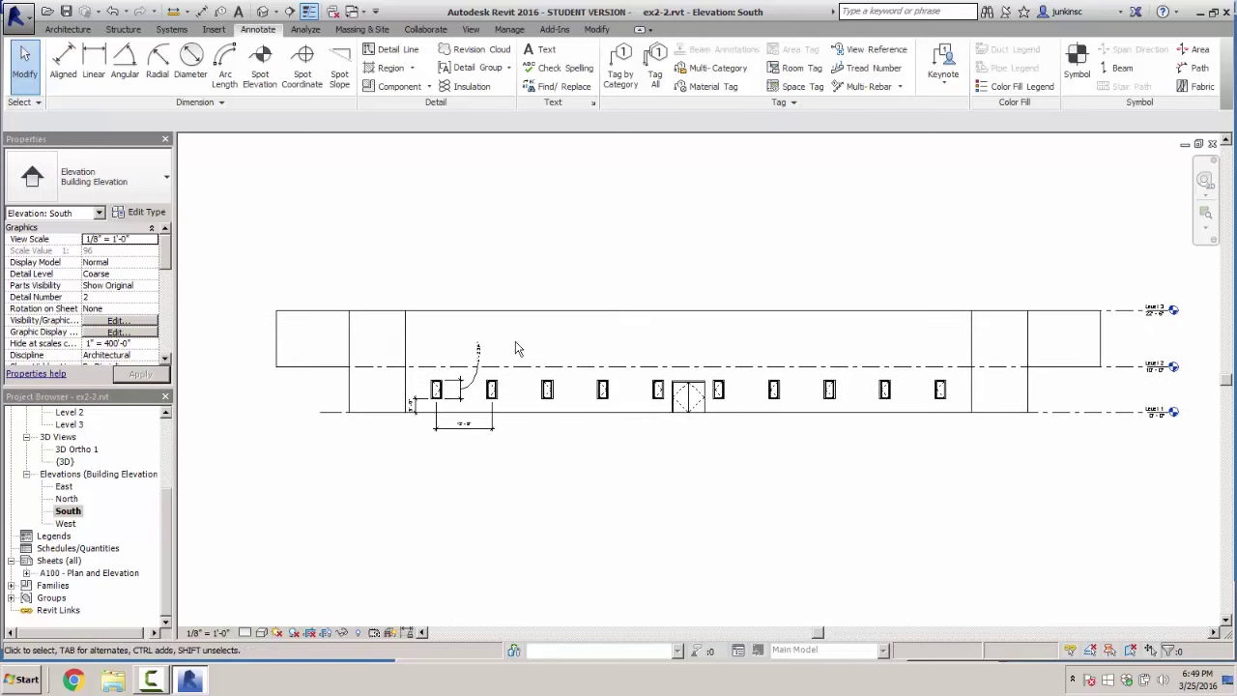
{"action": "scroll", "coordinate": [515, 348], "scroll_direction": "up", "scroll_amount": 1}
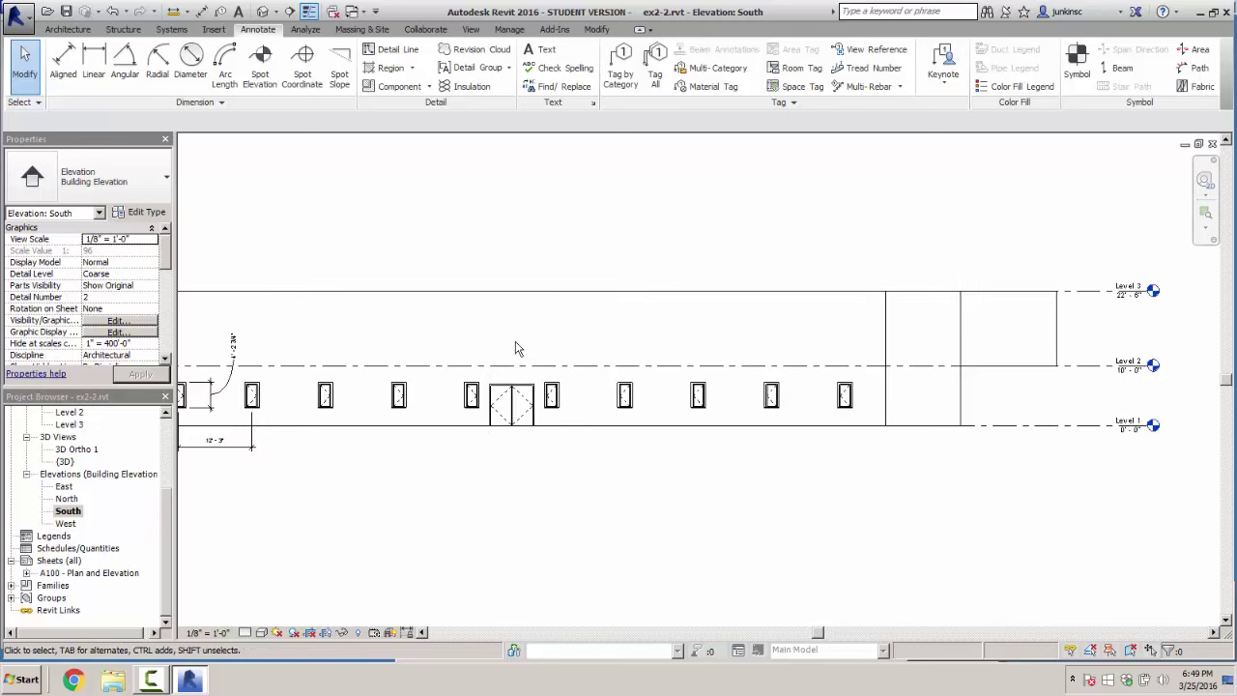
{"action": "scroll", "coordinate": [515, 348], "scroll_direction": "down", "scroll_amount": 1}
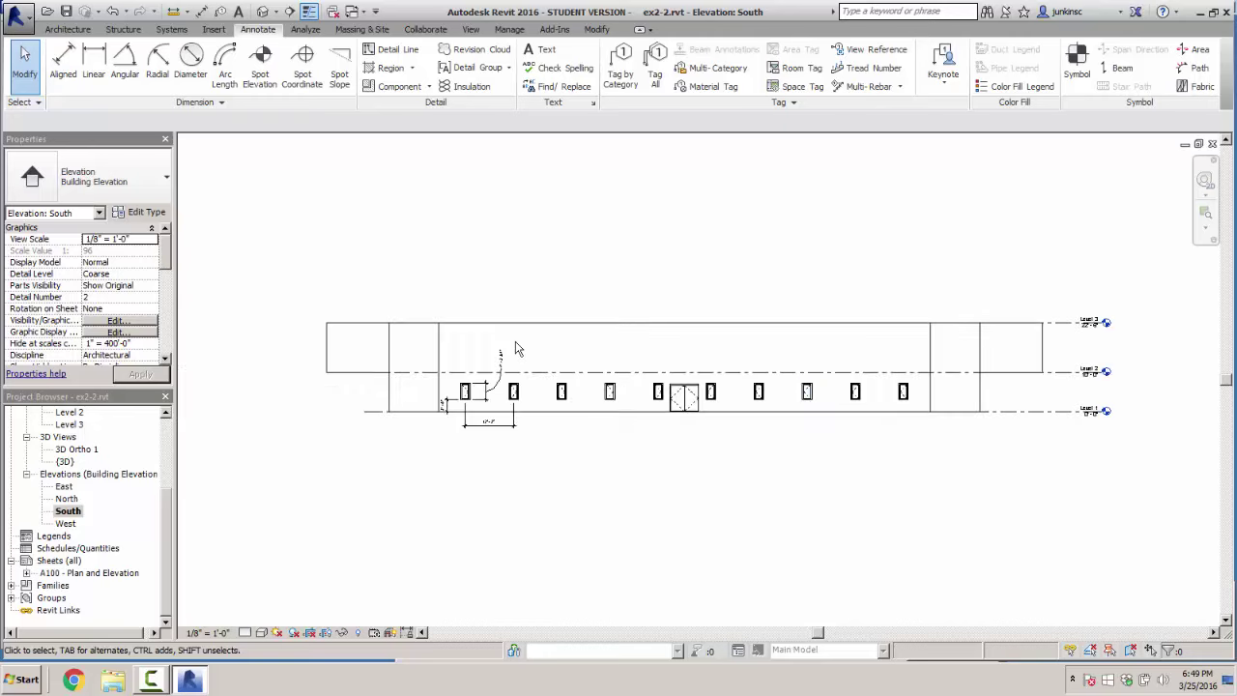
{"action": "scroll", "coordinate": [515, 348], "scroll_direction": "up", "scroll_amount": 3}
{"action": "key", "text": "d"}
{"action": "key", "text": "i"}
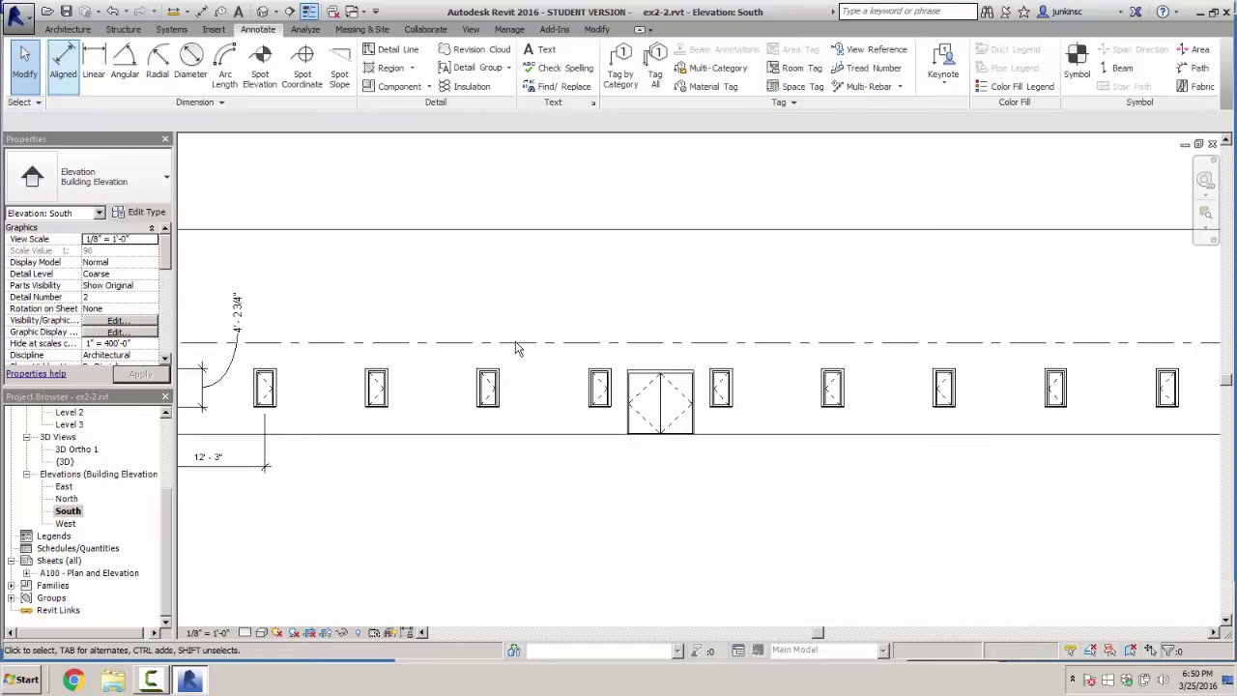
{"action": "scroll", "coordinate": [515, 348], "scroll_direction": "up", "scroll_amount": 1}
{"action": "key", "text": "Tab"}
{"action": "key", "text": "Tab"}
{"action": "key", "text": "Tab"}
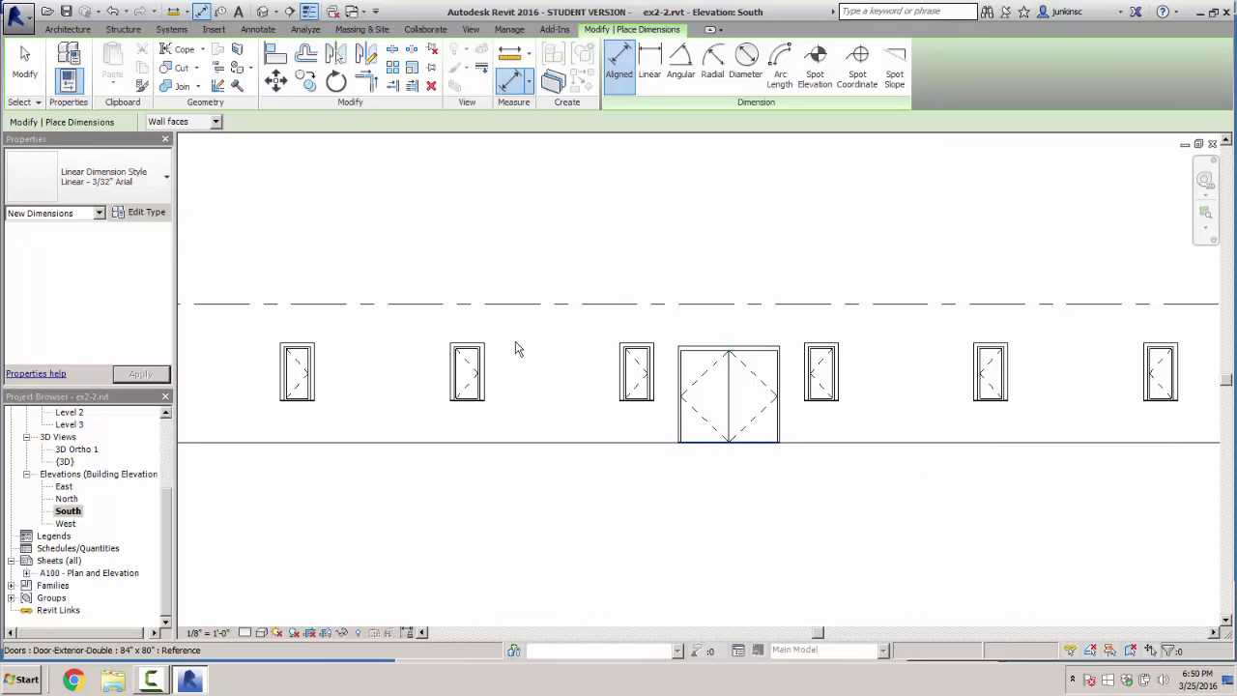
{"action": "key", "text": "Tab"}
{"action": "left_click", "coordinate": [515, 348]}
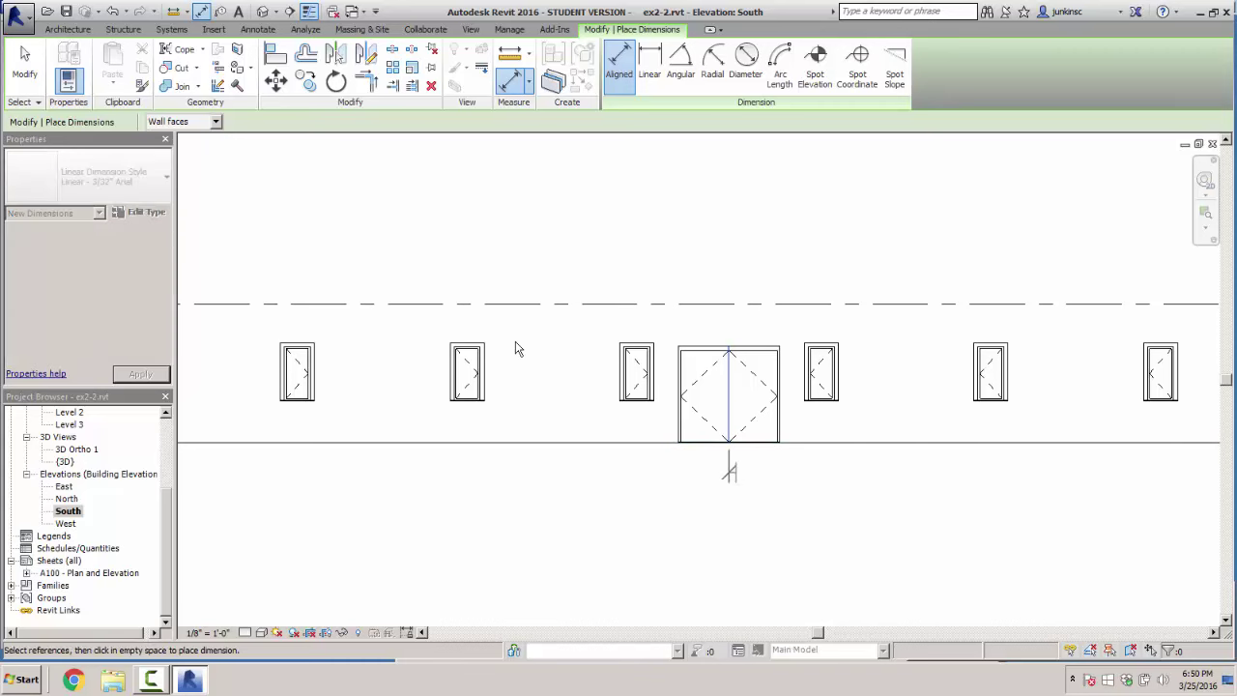
{"action": "scroll", "coordinate": [515, 348], "scroll_direction": "down", "scroll_amount": 3}
{"action": "scroll", "coordinate": [515, 348], "scroll_direction": "up", "scroll_amount": 2}
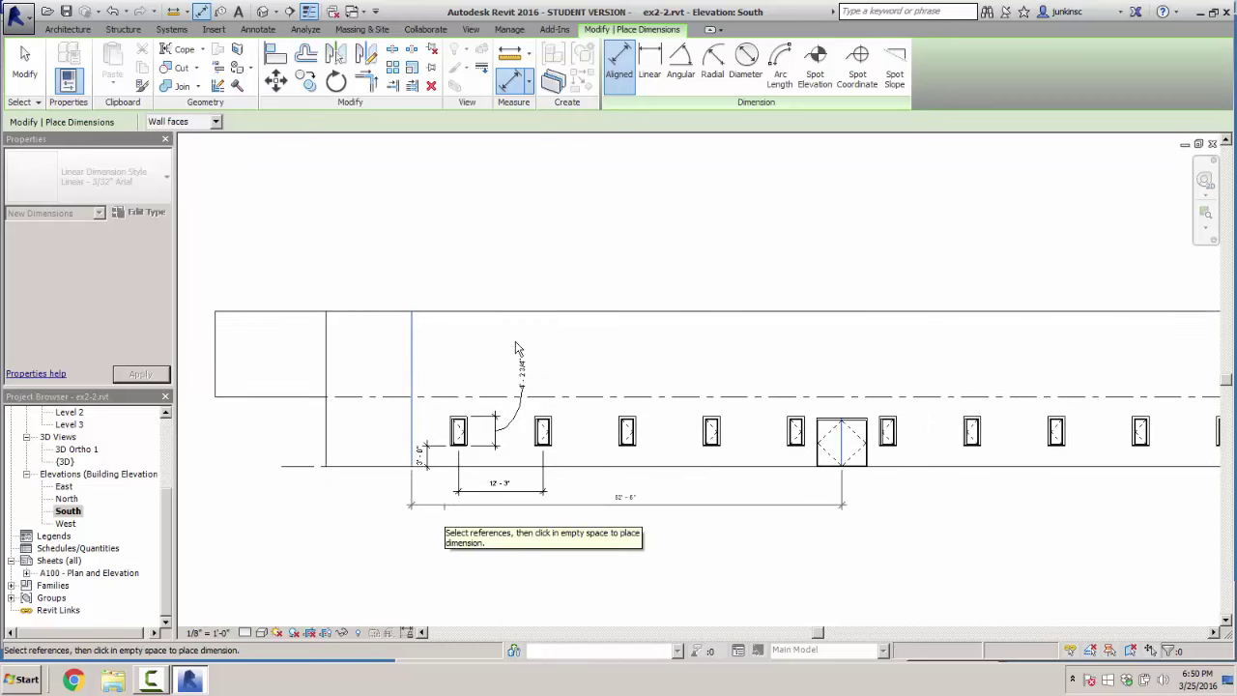
{"action": "key", "text": "Escape"}
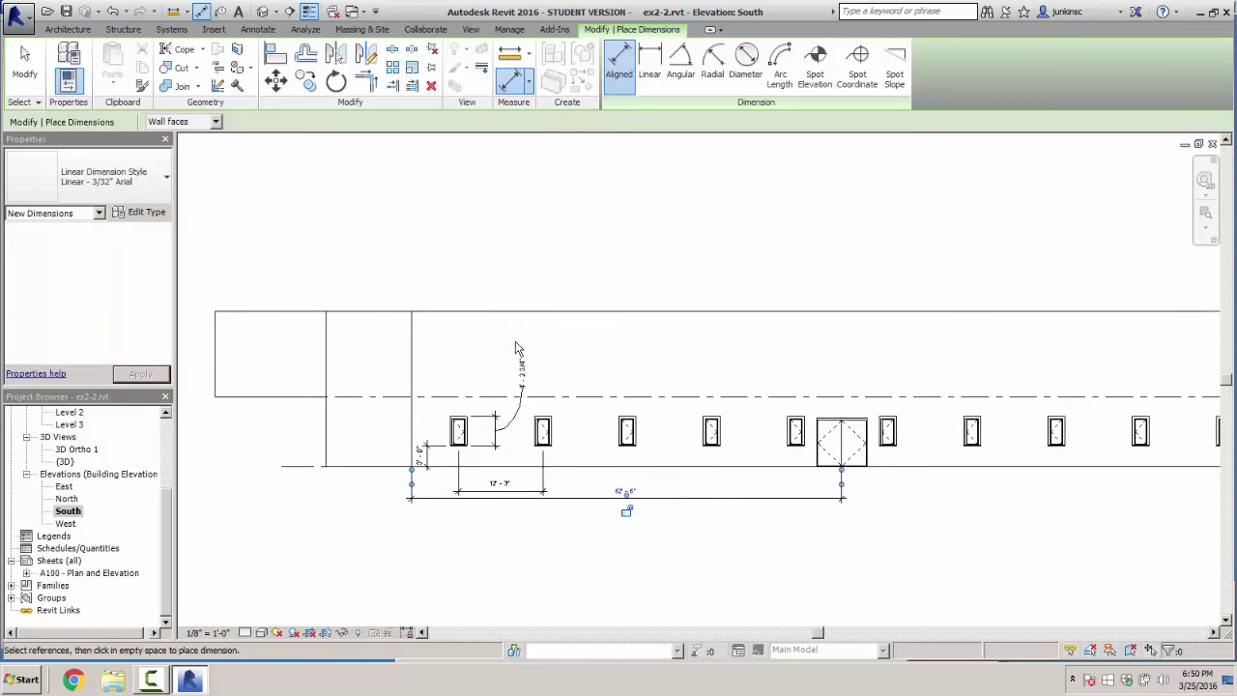
{"action": "scroll", "coordinate": [515, 348], "scroll_direction": "down", "scroll_amount": 1}
{"action": "scroll", "coordinate": [516, 348], "scroll_direction": "down", "scroll_amount": 1}
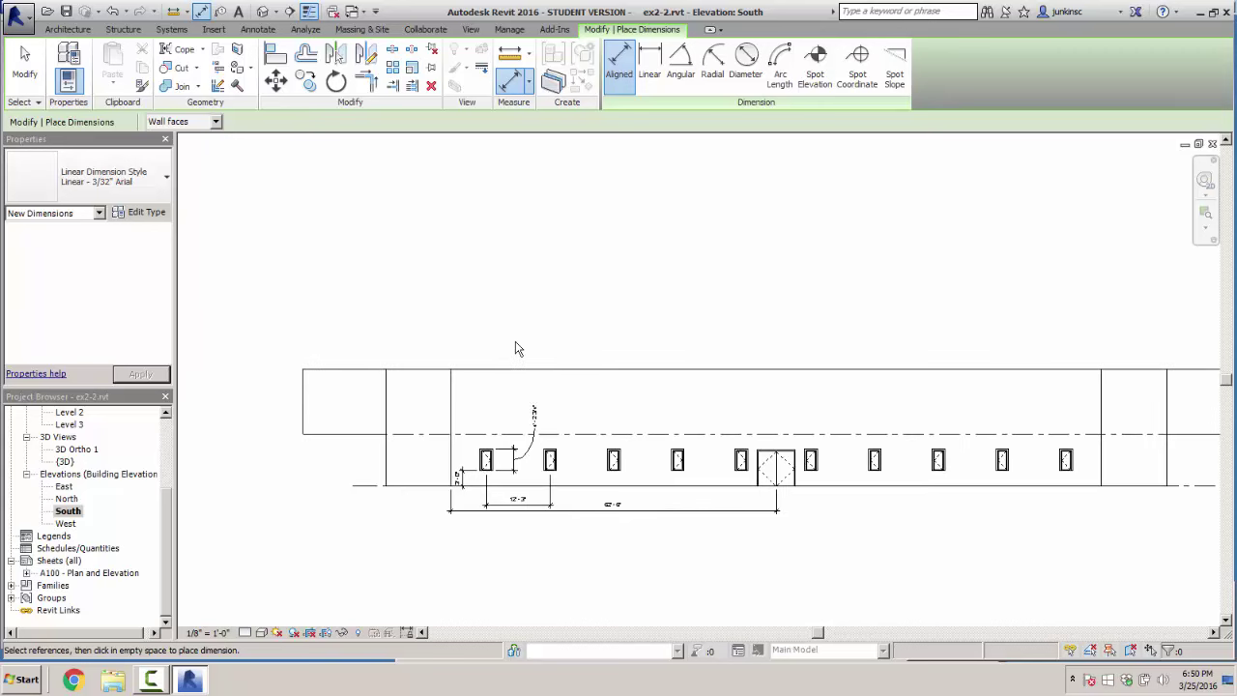
{"action": "key", "text": "Escape"}
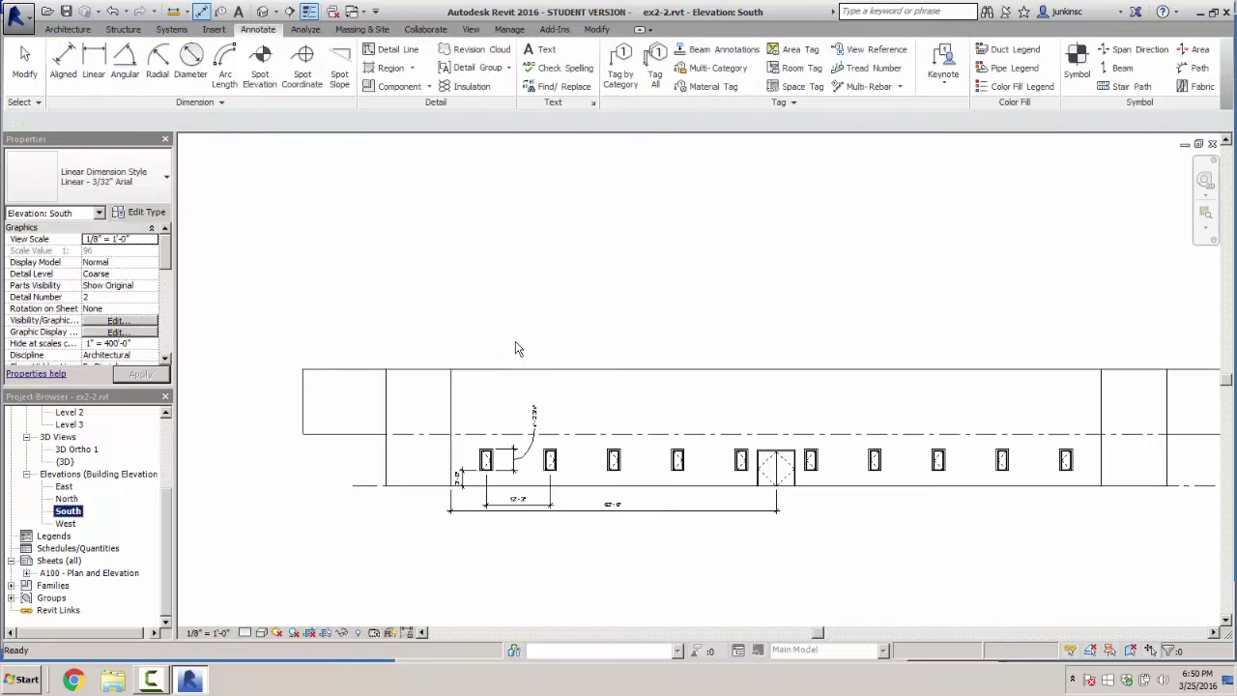
Switch to the A100 sheet and rename the Level 1 floor plan view as GROUND FLOOR PLAN, including the corresponding level and views
{"action": "key", "text": "ctrl+Tab"}
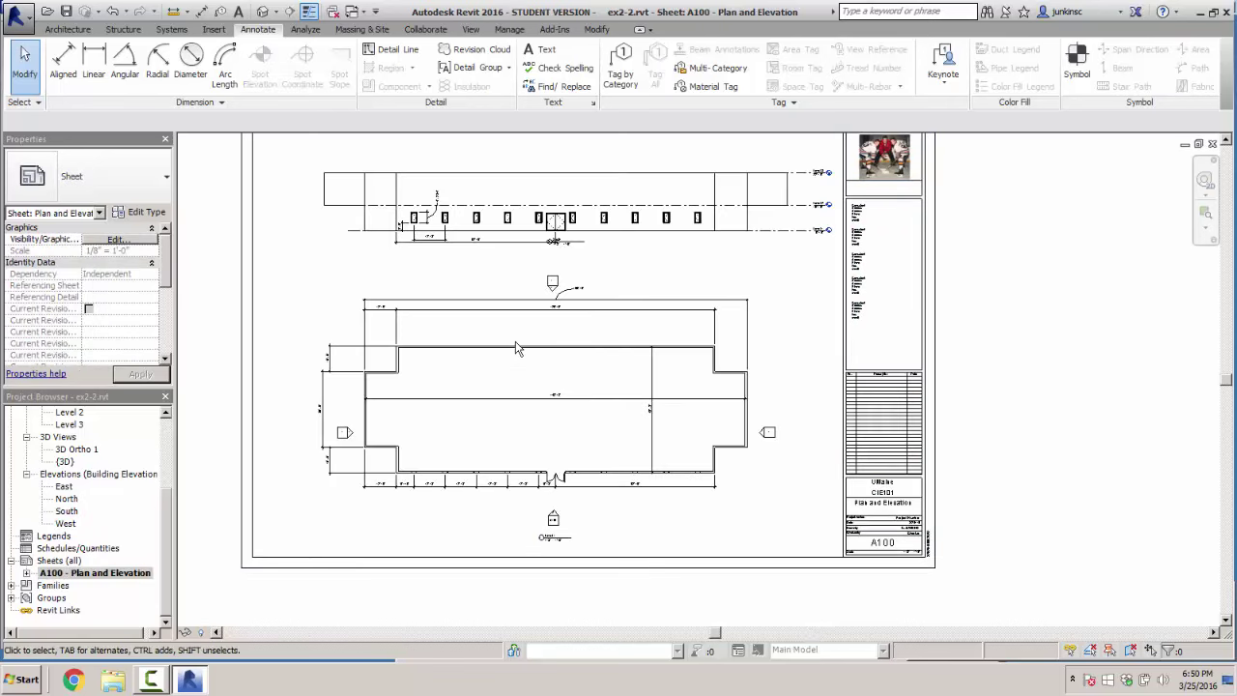
{"action": "scroll", "coordinate": [515, 348], "scroll_direction": "up", "scroll_amount": 4}
{"action": "middle_click_drag", "start_coordinate": [565, 522], "coordinate": [742, 457]}
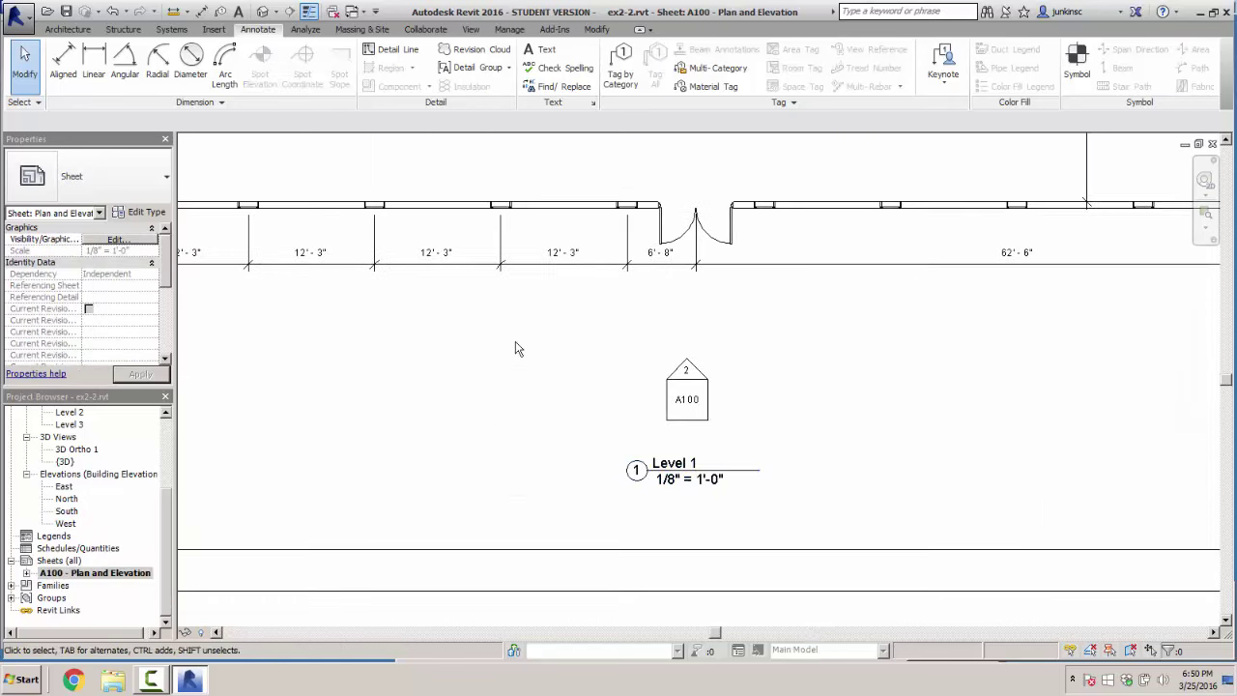
{"action": "left_click", "coordinate": [94, 572]}
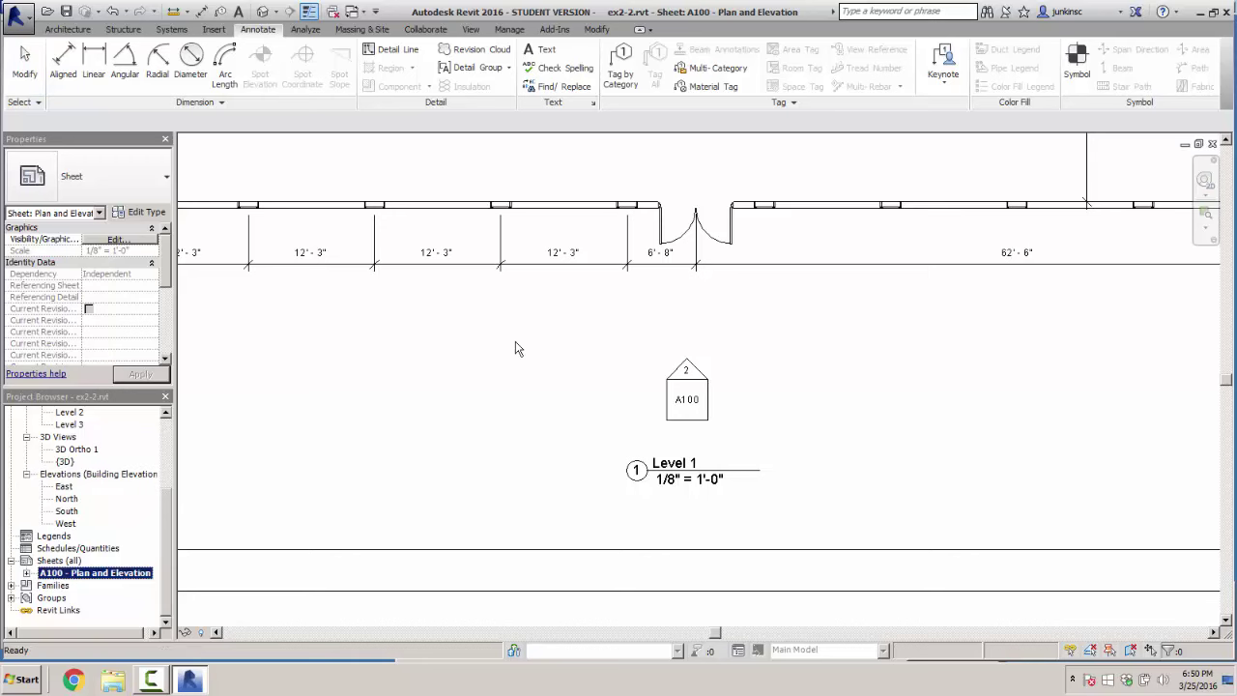
{"action": "scroll", "coordinate": [85, 513], "scroll_direction": "up", "scroll_amount": 3}
{"action": "left_click", "coordinate": [68, 448]}
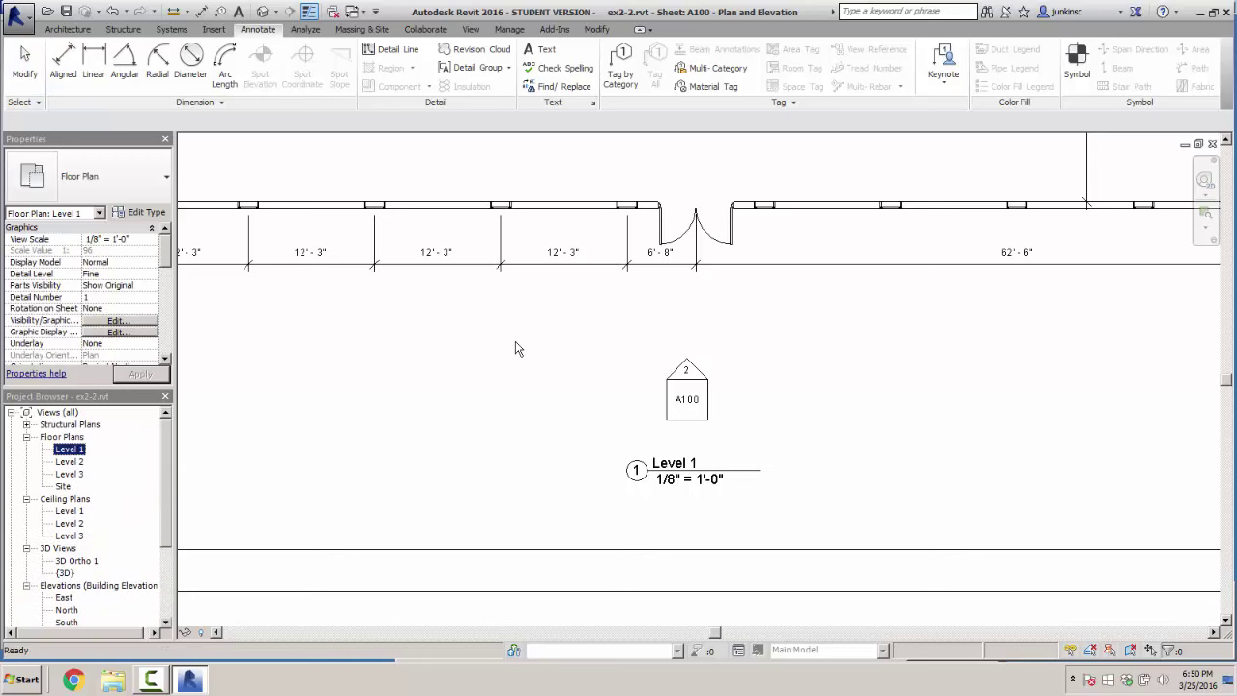
{"action": "right_click", "coordinate": [67, 449]}
{"action": "left_click", "coordinate": [101, 366]}
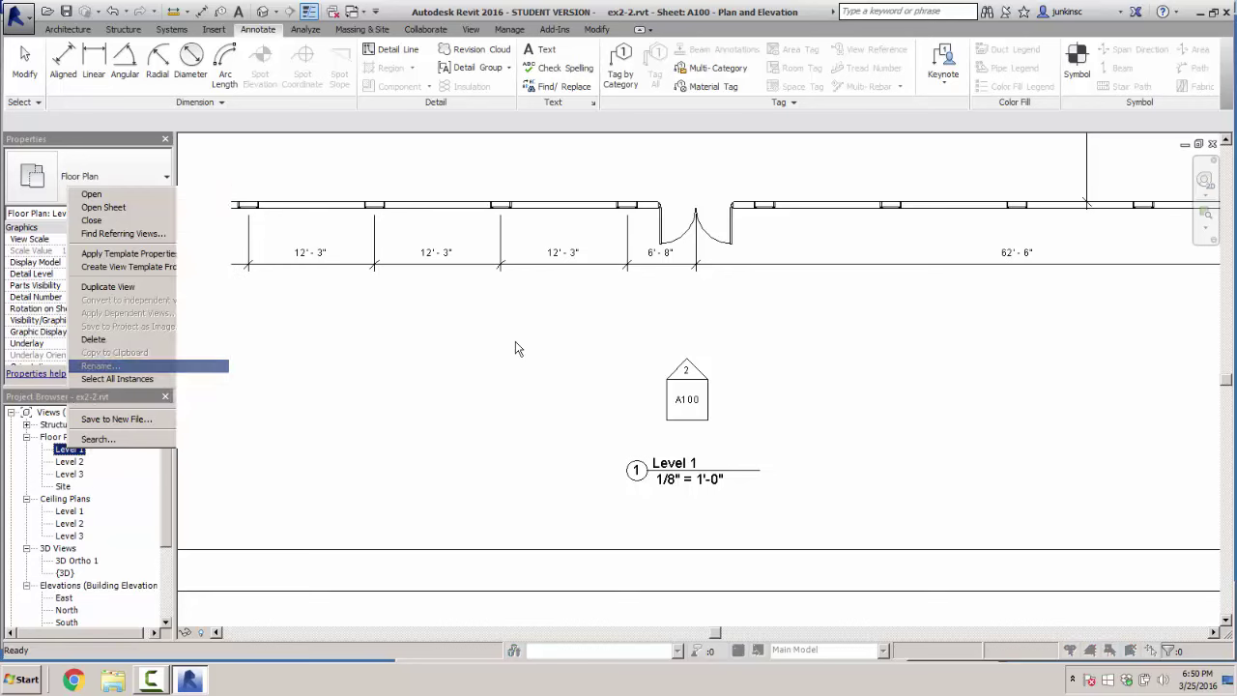
{"action": "key", "text": "Return"}
{"action": "type", "text": "G"}
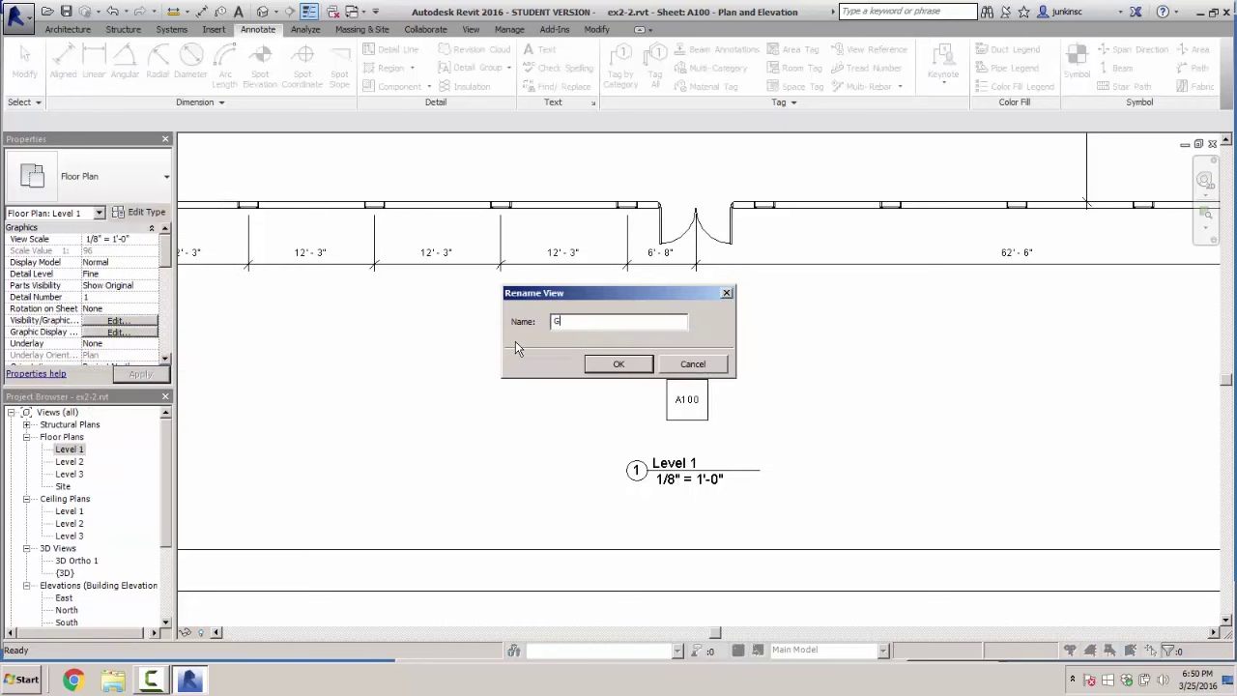
{"action": "type", "text": "ROUND FLOOR PLAN"}
{"action": "key", "text": "Return"}
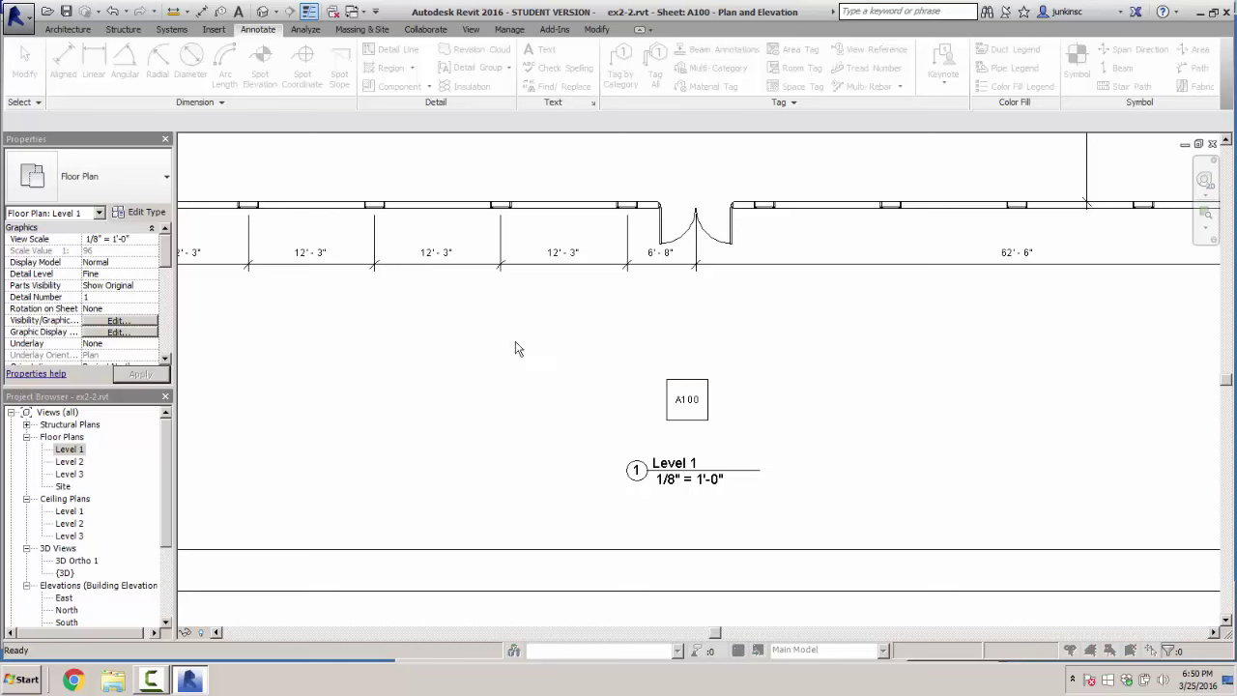
{"action": "key", "text": "Return"}
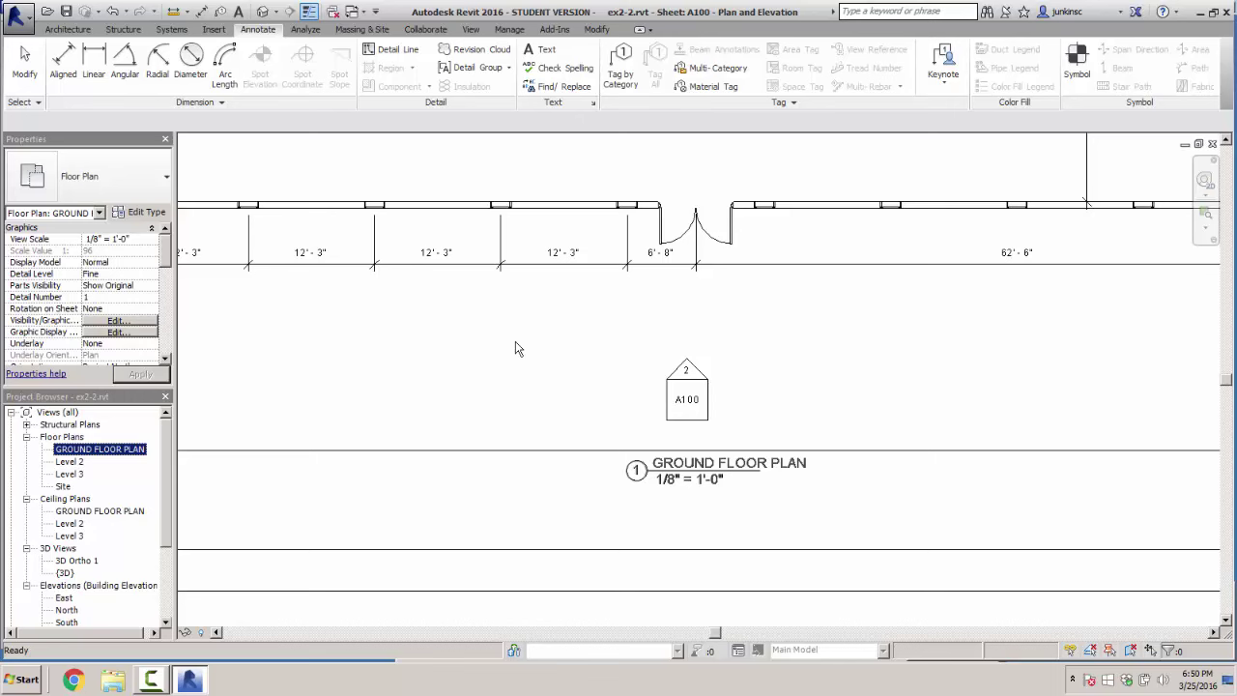
Extend the ground floor plan's view title line eastward to span the full length of the title text
{"action": "left_click", "coordinate": [515, 348]}
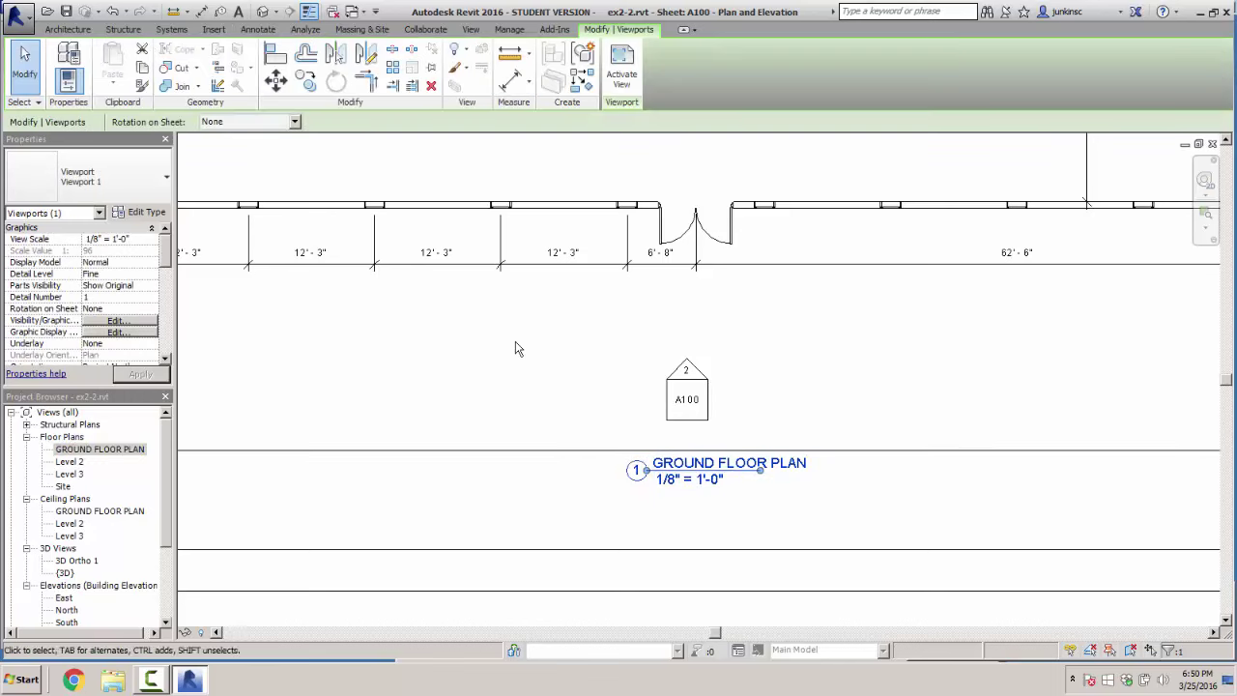
{"action": "left_click_drag", "start_coordinate": [766, 471], "coordinate": [813, 471]}
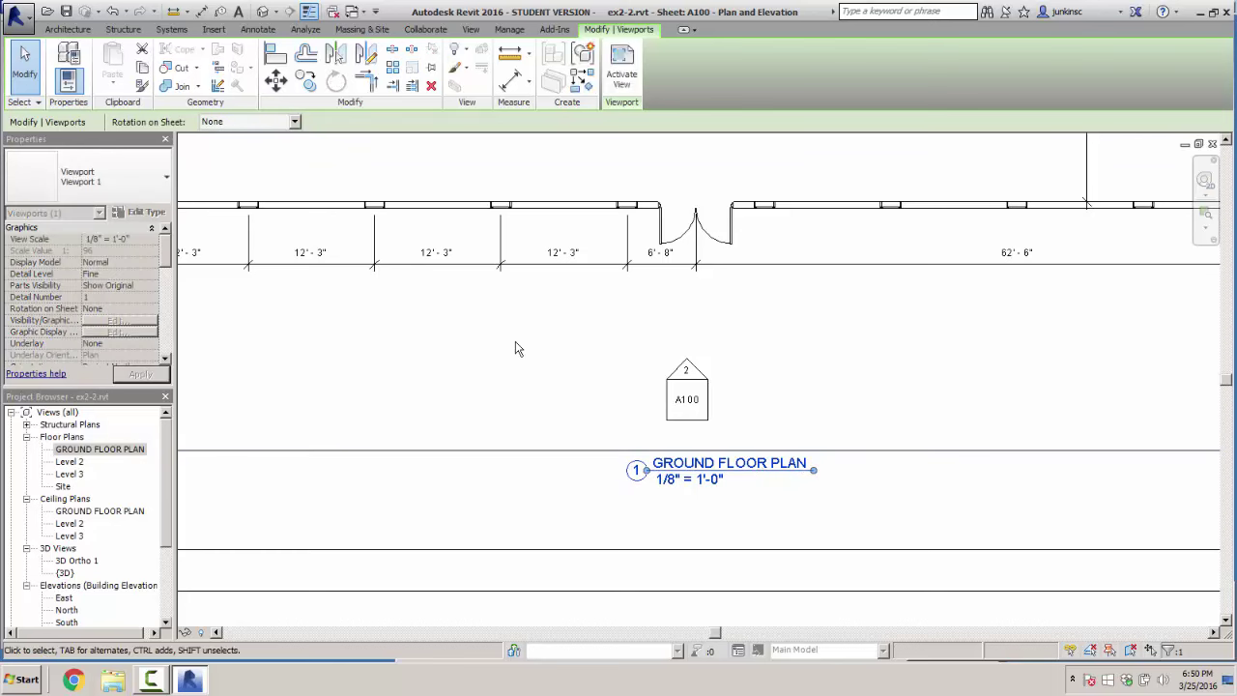
{"action": "key", "text": "Escape"}
Move the South view title on the sheet down, clear of the 62'-6" dimension below the elevation
{"action": "scroll", "coordinate": [825, 539], "scroll_direction": "down", "scroll_amount": 2}
{"action": "scroll", "coordinate": [515, 348], "scroll_direction": "down", "scroll_amount": 3}
{"action": "scroll", "coordinate": [515, 348], "scroll_direction": "up", "scroll_amount": 5}
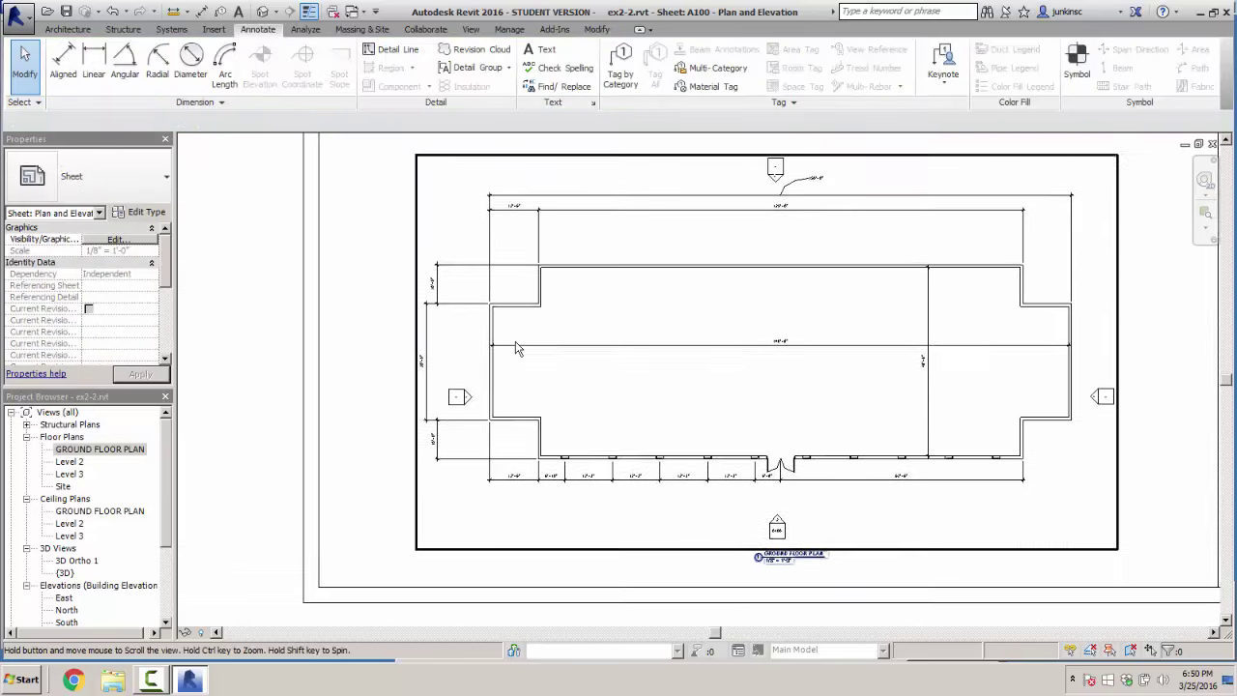
{"action": "scroll", "coordinate": [515, 348], "scroll_direction": "up", "scroll_amount": 2}
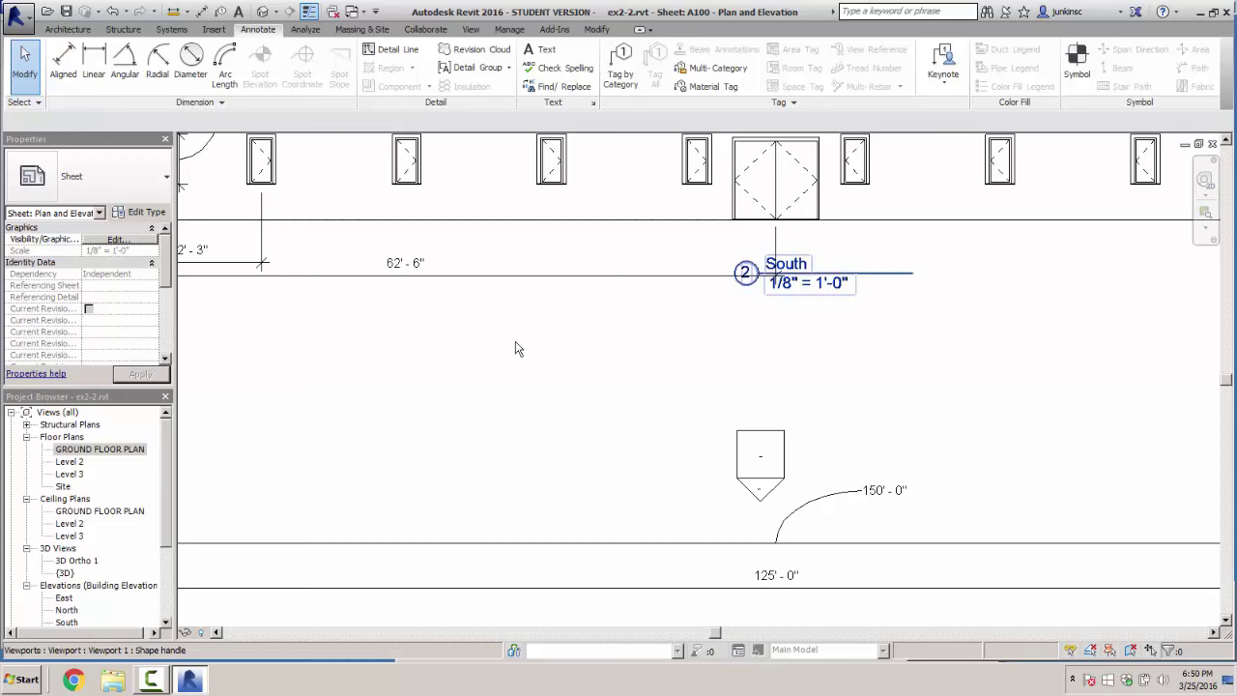
{"action": "left_click", "coordinate": [515, 348]}
{"action": "left_click_drag", "start_coordinate": [786, 274], "coordinate": [760, 334]}
{"action": "key", "text": "Escape"}
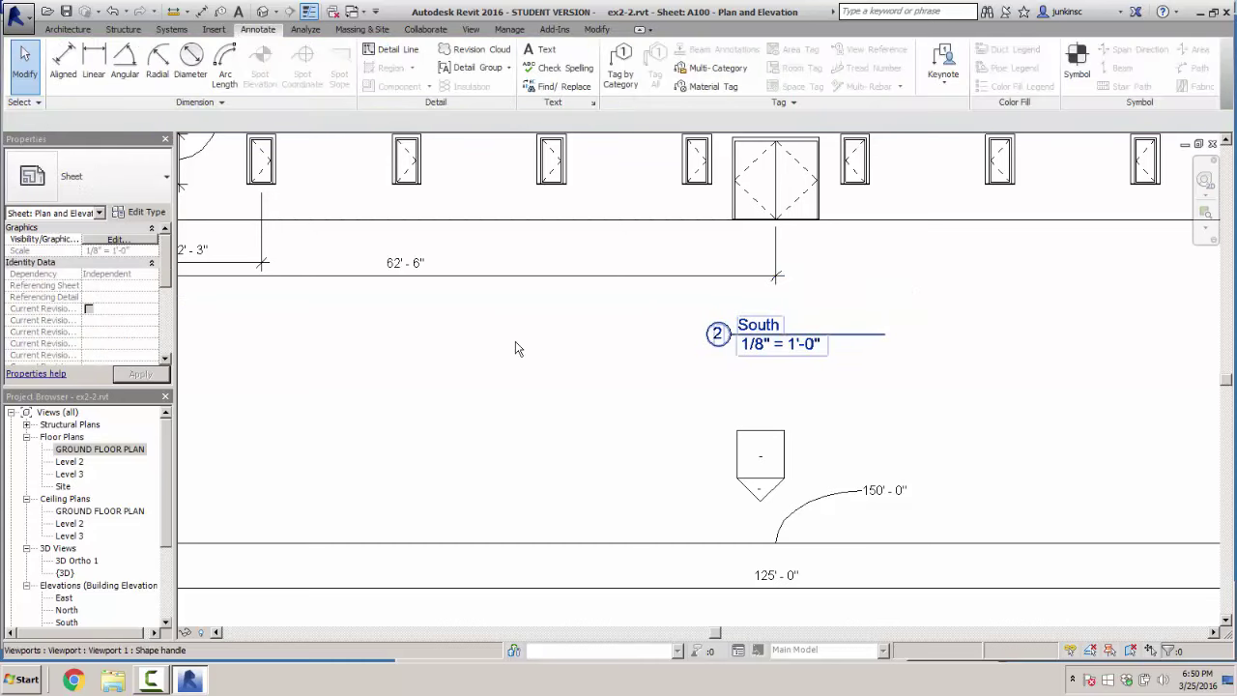
Rename the South elevation view as South Elevation
{"action": "left_click", "coordinate": [99, 448]}
{"action": "scroll", "coordinate": [84, 517], "scroll_direction": "down", "scroll_amount": 3}
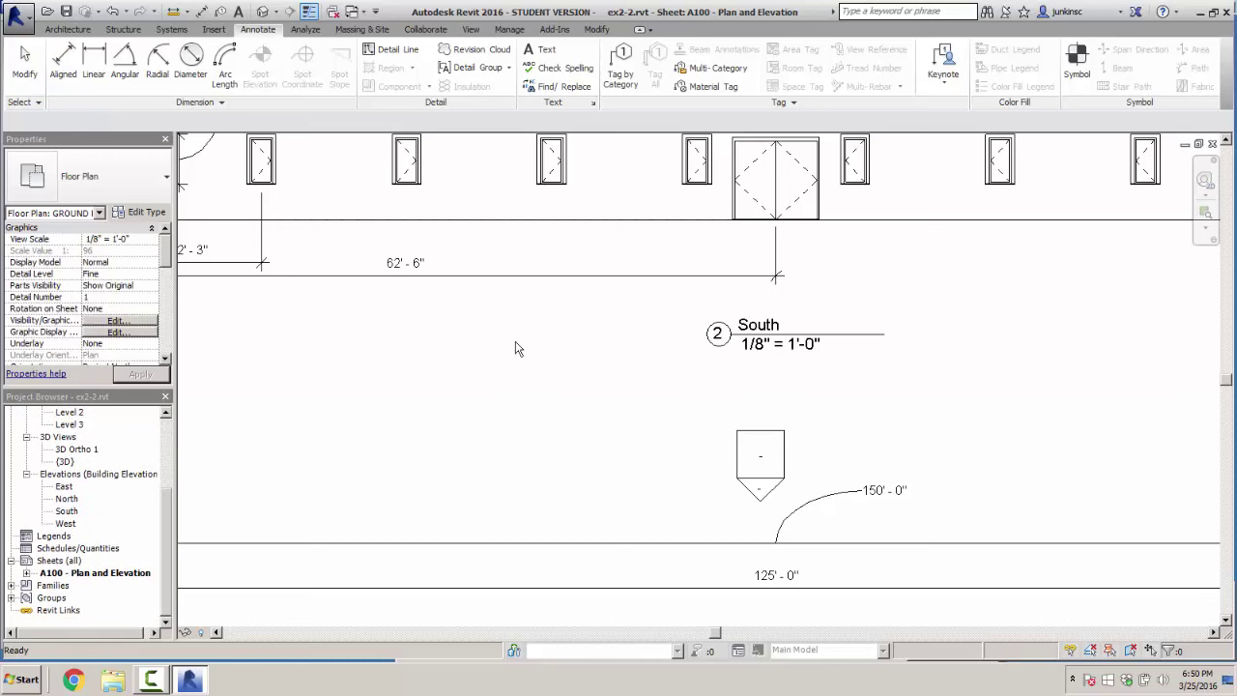
{"action": "left_click", "coordinate": [63, 510]}
{"action": "right_click", "coordinate": [62, 510]}
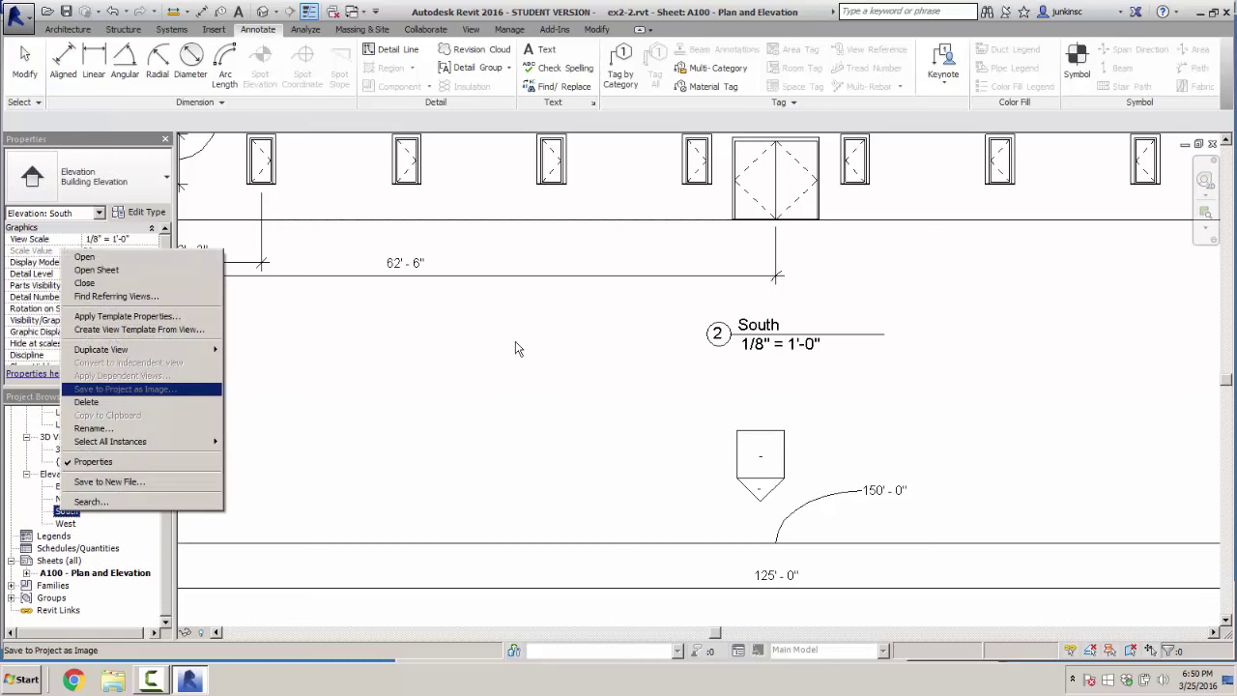
{"action": "key", "text": "Down"}
{"action": "key", "text": "Down"}
{"action": "key", "text": "Down"}
{"action": "key", "text": "Return"}
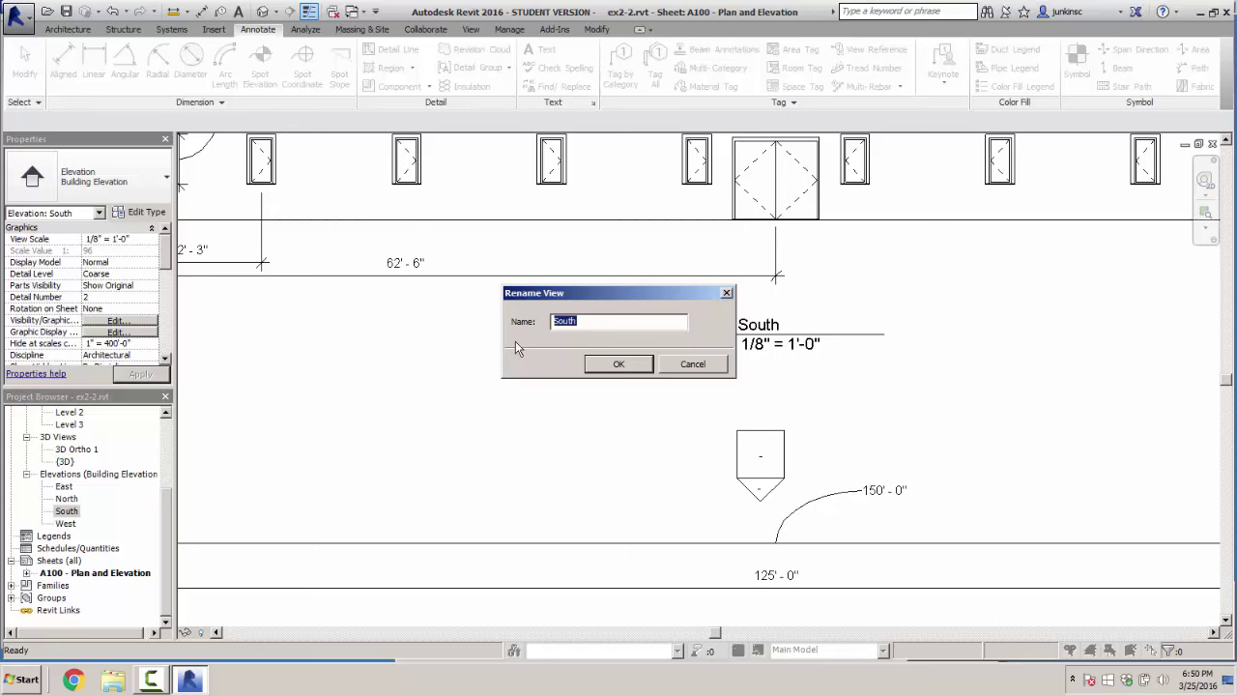
{"action": "key", "text": "End"}
{"action": "type", "text": "Elev"}
{"action": "key", "text": "BackSpace"}
{"action": "key", "text": "BackSpace"}
{"action": "key", "text": "BackSpace"}
{"action": "type", "text": "levation"}
{"action": "key", "text": "Return"}
{"action": "left_click", "coordinate": [515, 348]}
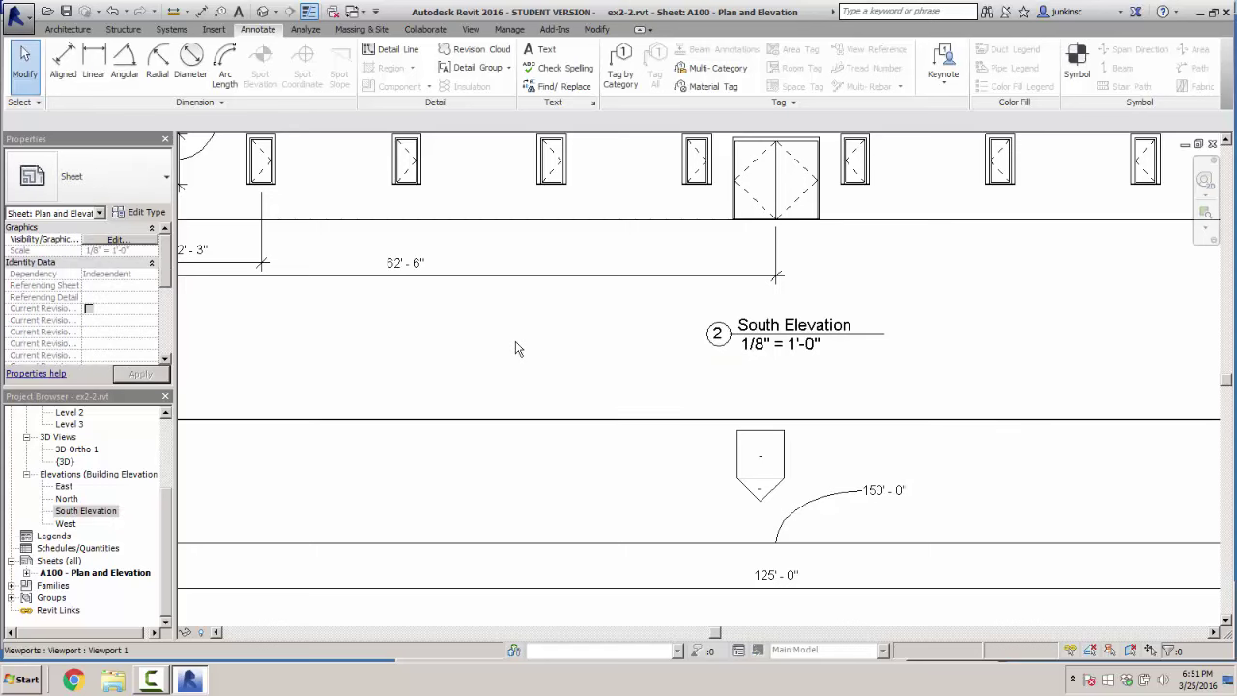
{"action": "scroll", "coordinate": [515, 348], "scroll_direction": "down", "scroll_amount": 4}
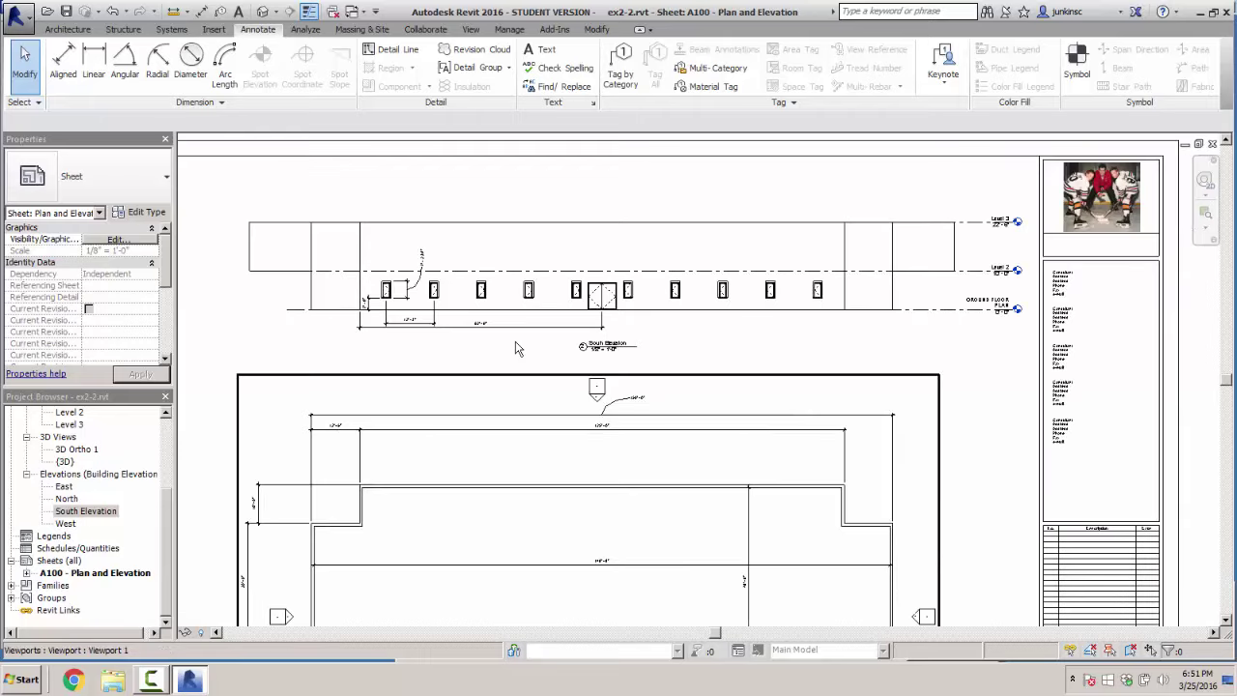
{"action": "scroll", "coordinate": [515, 348], "scroll_direction": "up", "scroll_amount": 5}
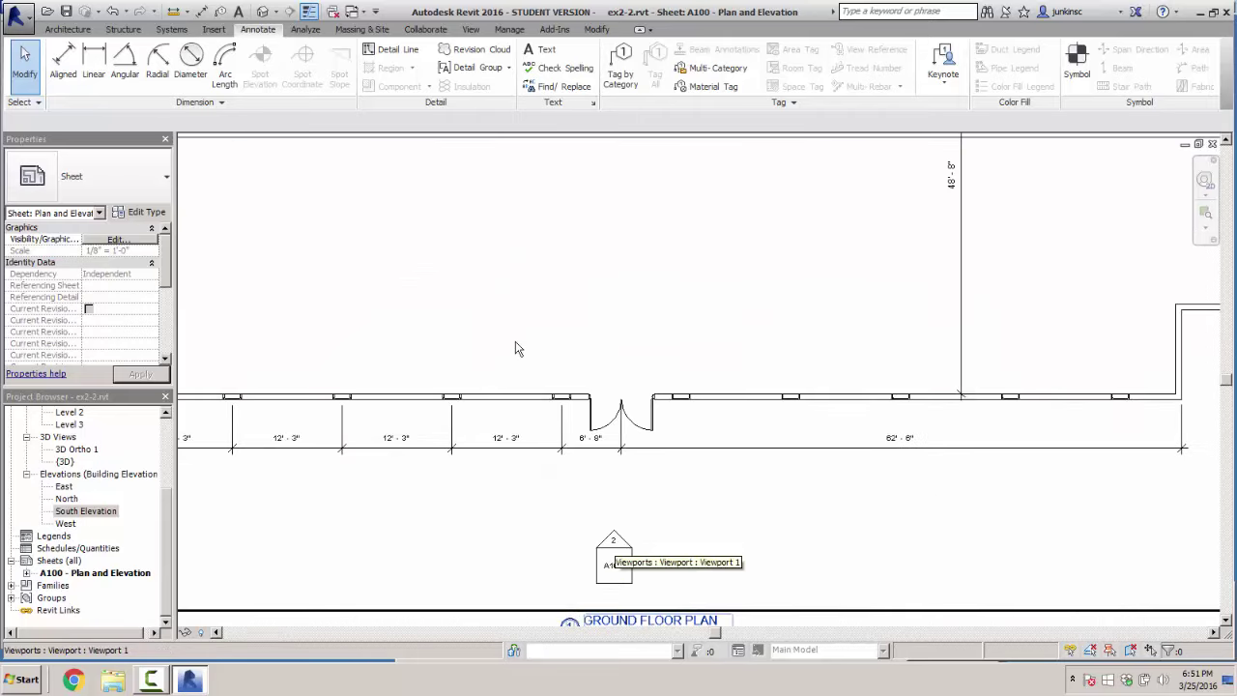
{"action": "scroll", "coordinate": [515, 348], "scroll_direction": "down", "scroll_amount": 4}
{"action": "scroll", "coordinate": [515, 348], "scroll_direction": "up", "scroll_amount": 5}
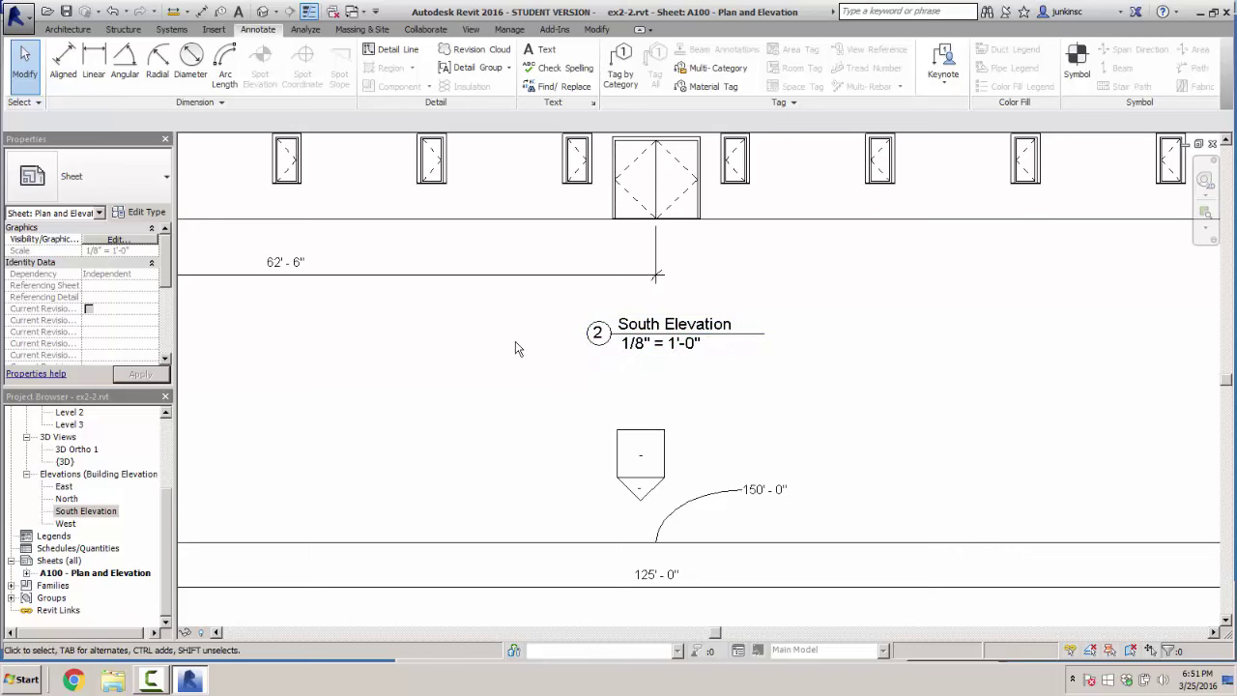
Examine the layout of the A100 sheet, including the plan, elevation and title block
{"action": "scroll", "coordinate": [515, 348], "scroll_direction": "down", "scroll_amount": 5}
{"action": "scroll", "coordinate": [517, 349], "scroll_direction": "down", "scroll_amount": 2}
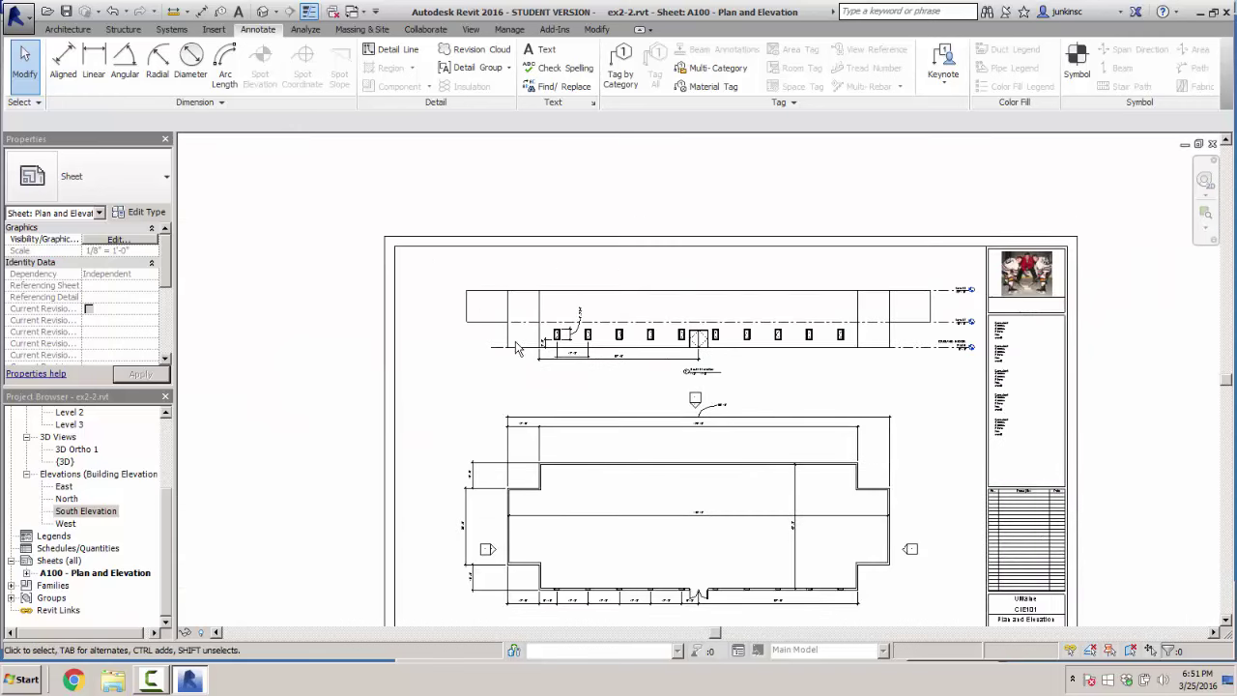
{"action": "middle_click_drag", "start_coordinate": [516, 348], "coordinate": [425, 263]}
{"action": "scroll", "coordinate": [515, 348], "scroll_direction": "up", "scroll_amount": 2}
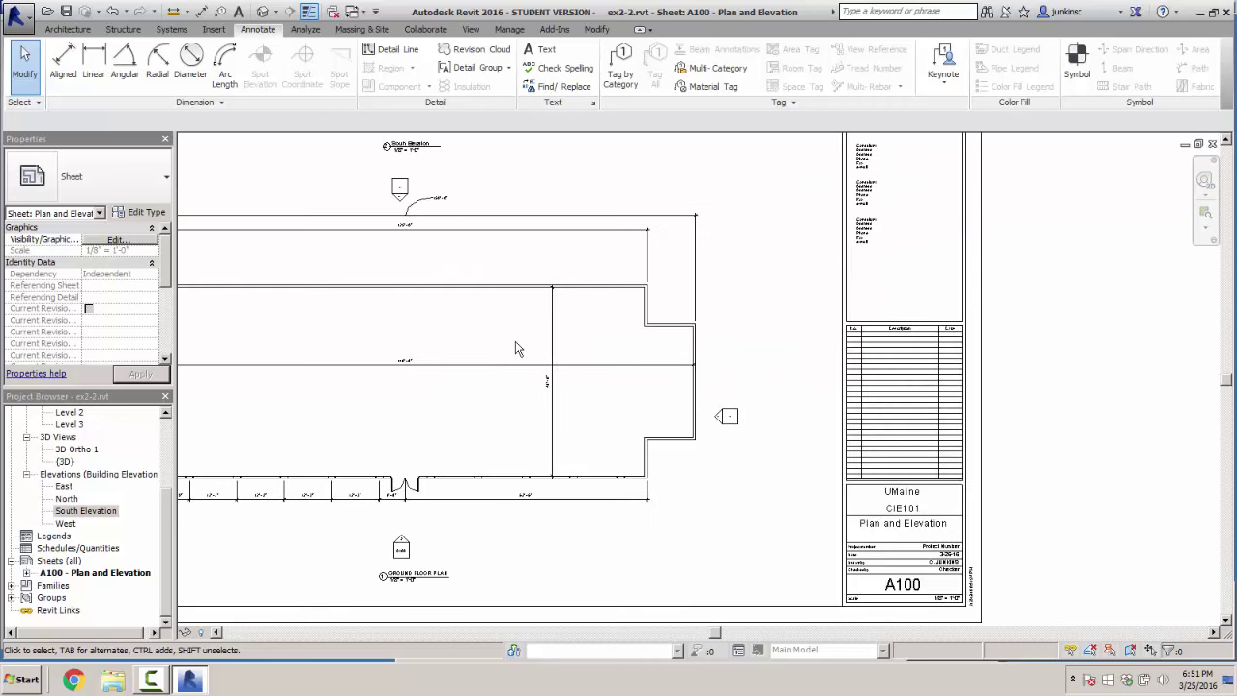
{"action": "scroll", "coordinate": [515, 348], "scroll_direction": "up", "scroll_amount": 4}
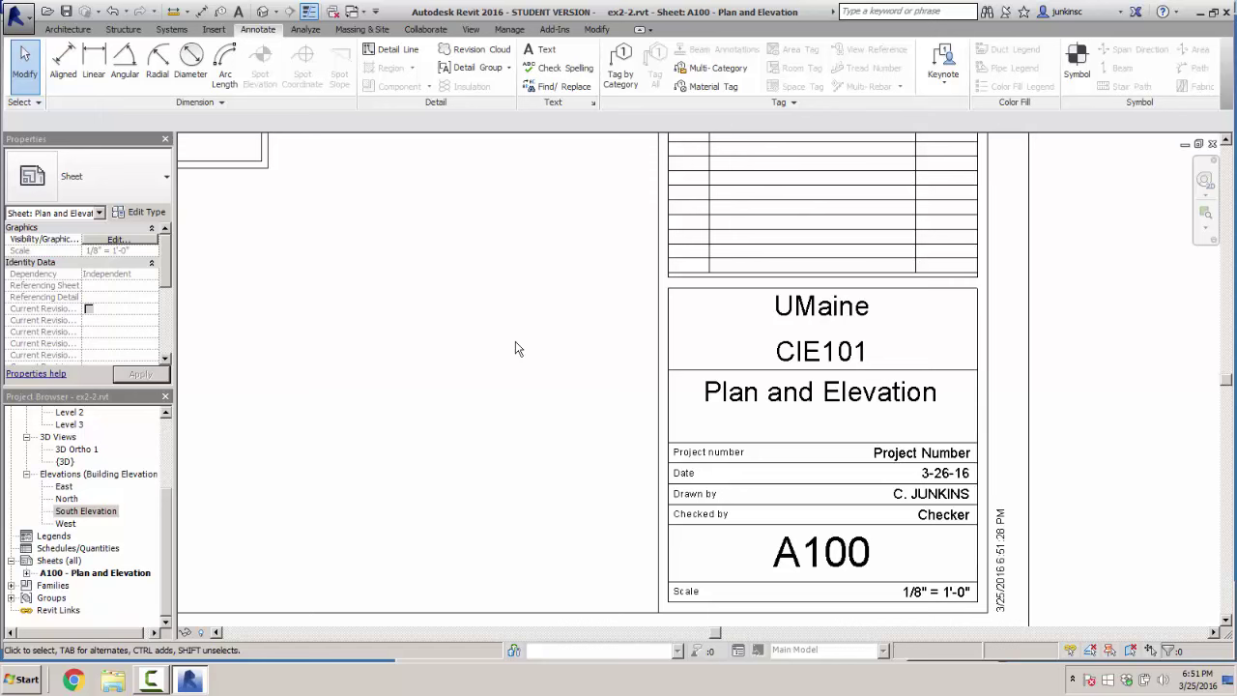
{"action": "scroll", "coordinate": [515, 348], "scroll_direction": "down", "scroll_amount": 8}
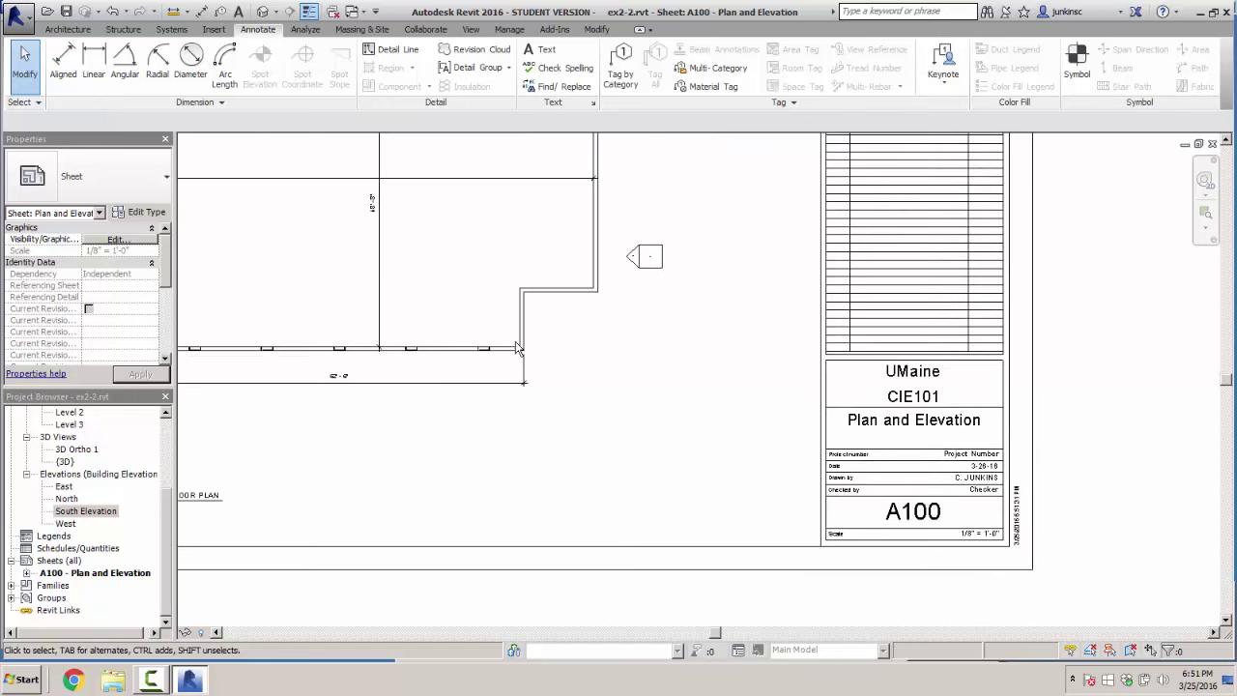
{"action": "middle_click_drag", "start_coordinate": [515, 348], "coordinate": [512, 412]}
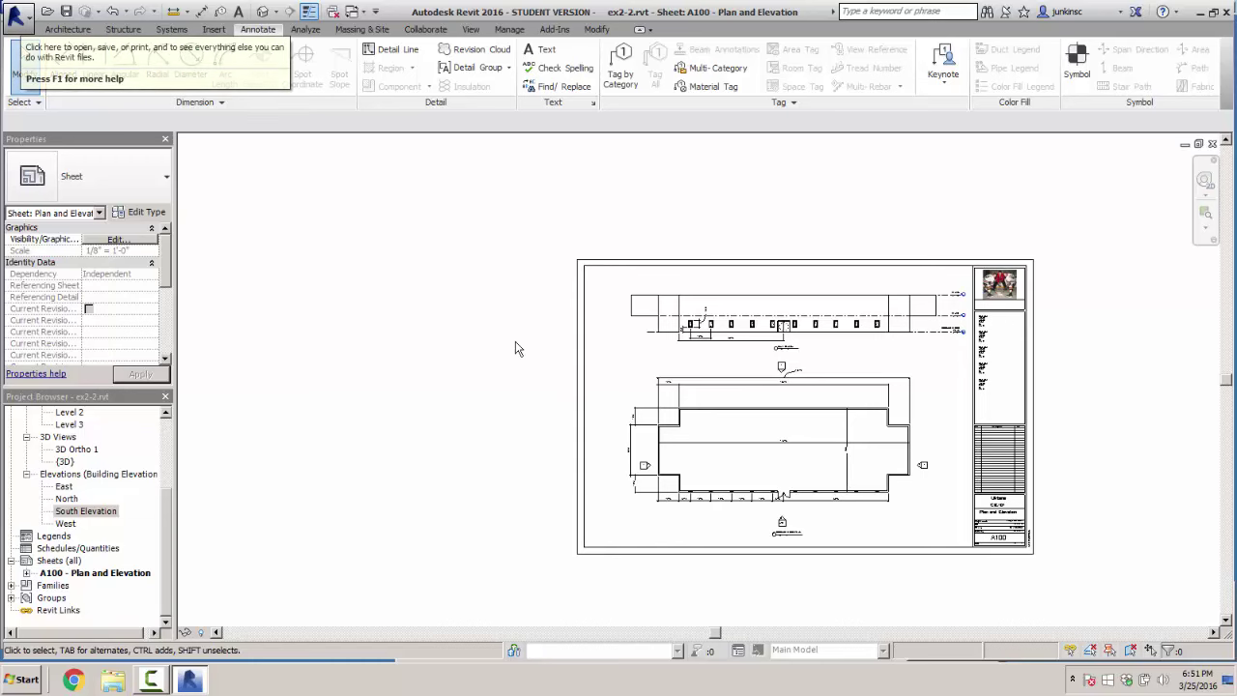
{"action": "left_click", "coordinate": [17, 17]}
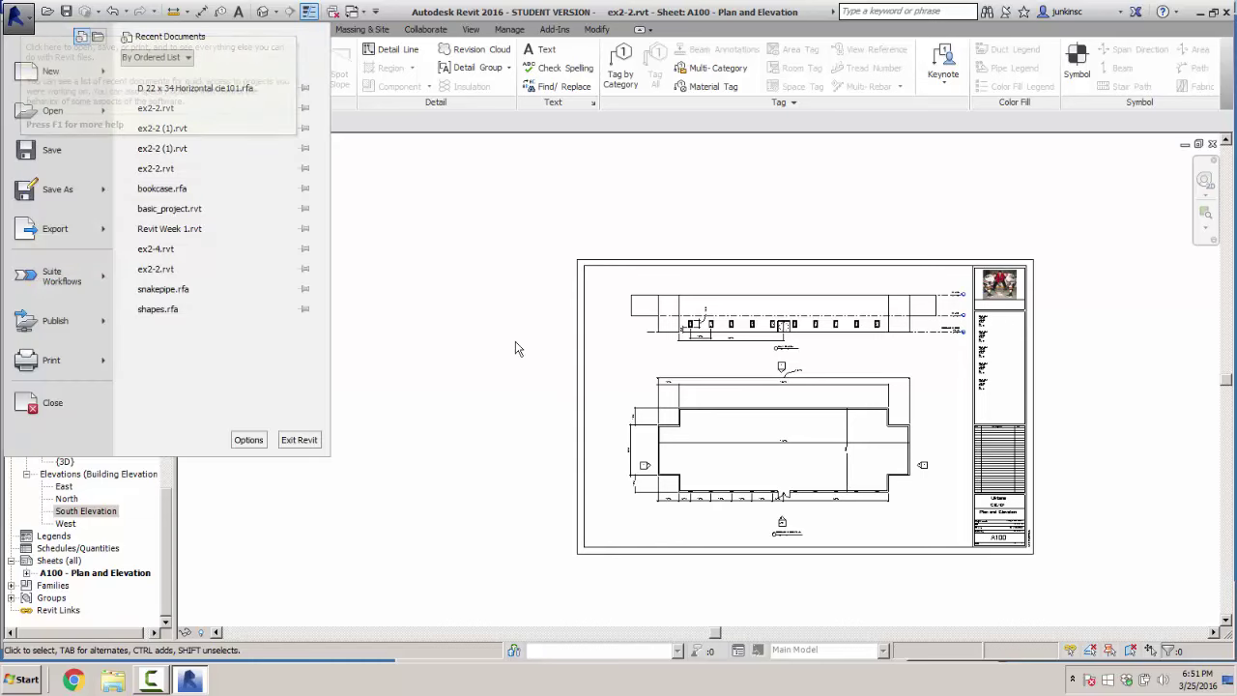
{"action": "key", "text": "Down"}
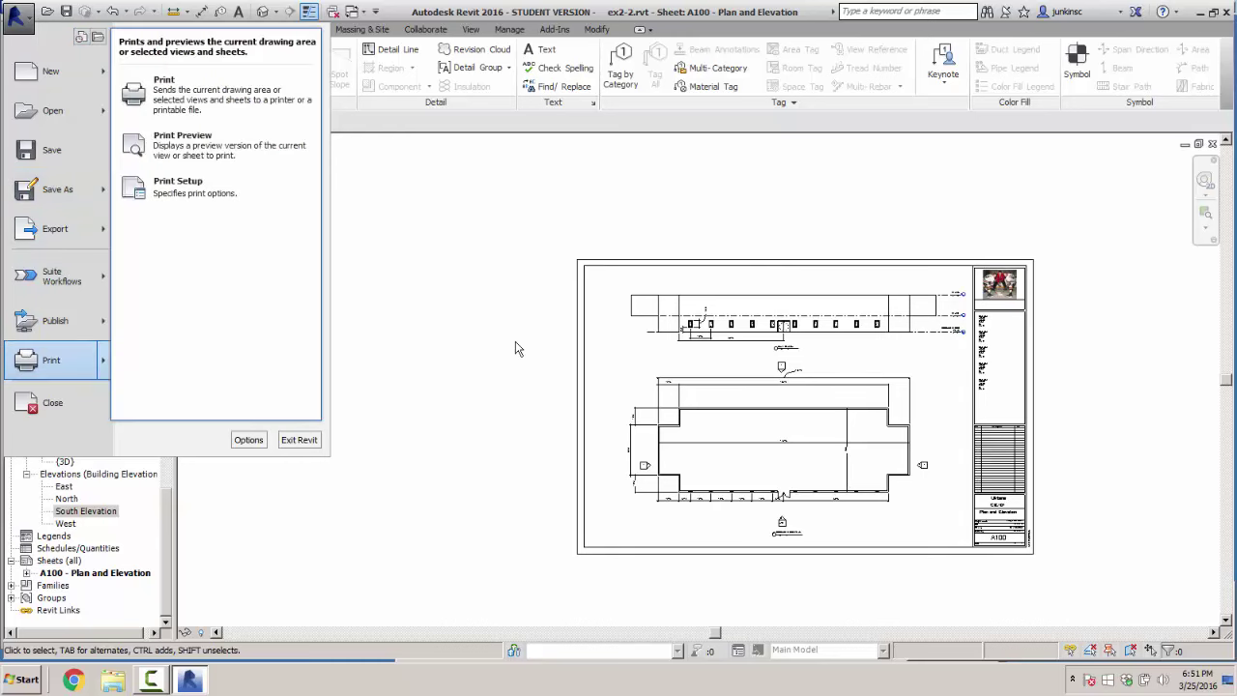
{"action": "key", "text": "Right"}
{"action": "key", "text": "Down"}
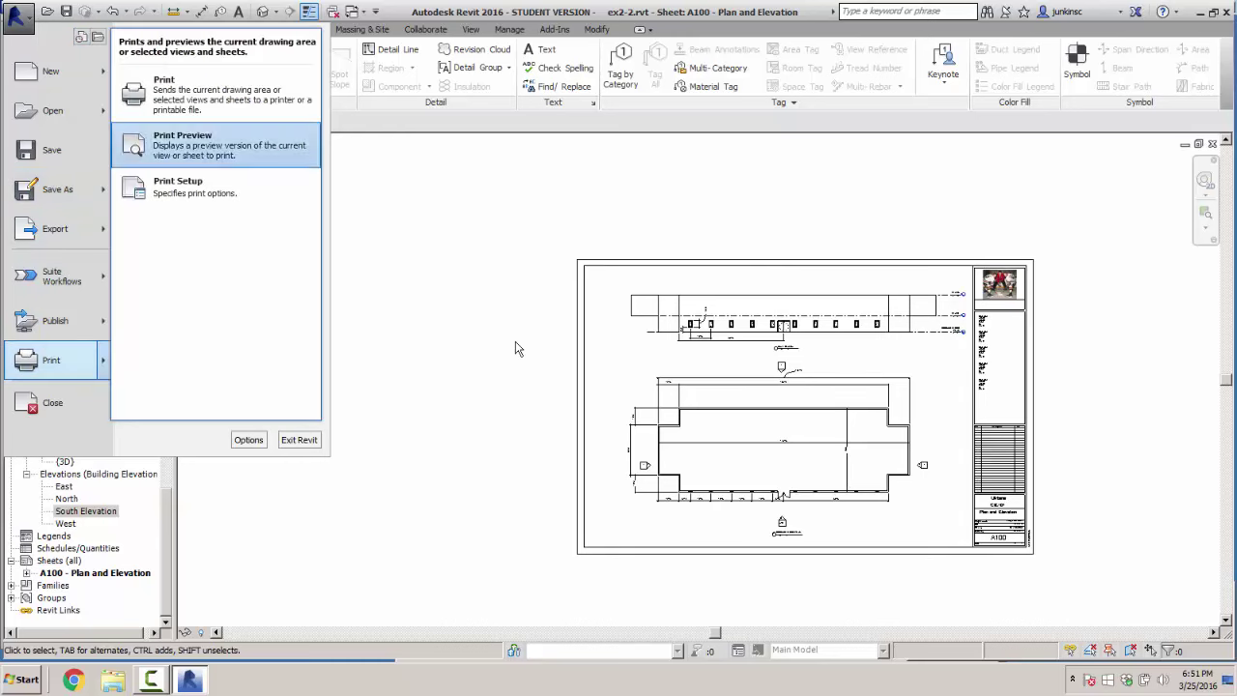
{"action": "key", "text": "Up"}
{"action": "key", "text": "Down"}
{"action": "key", "text": "Down"}
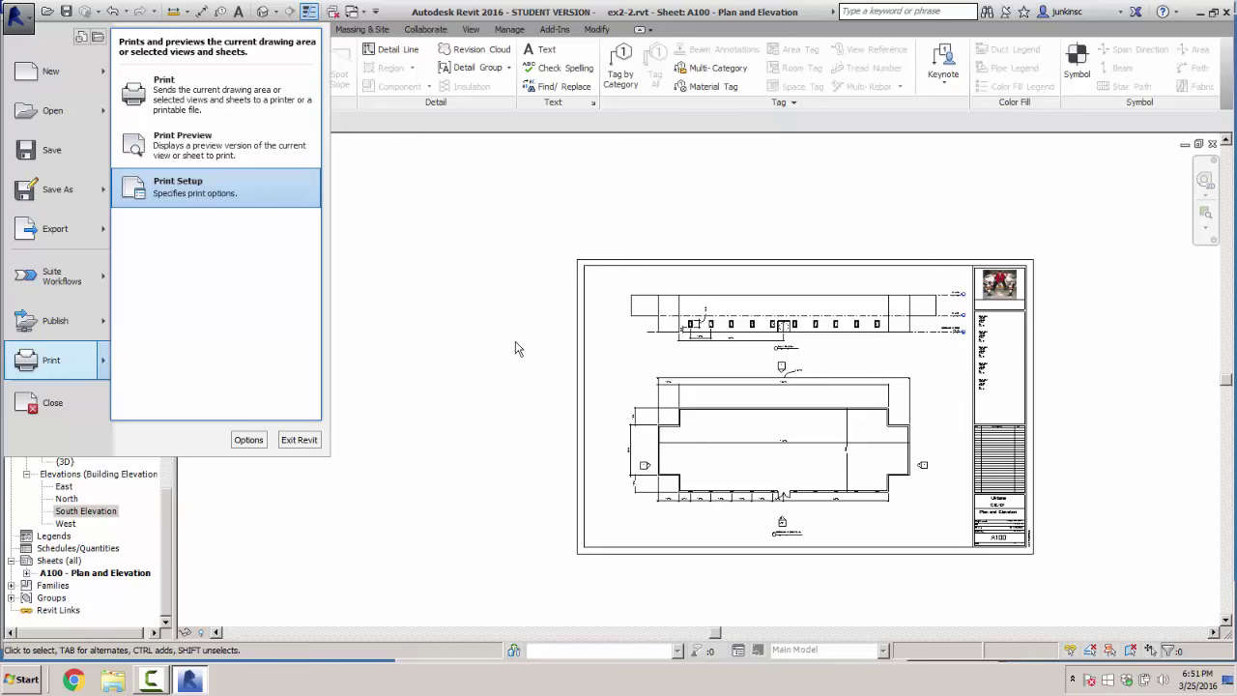
{"action": "key", "text": "Return"}
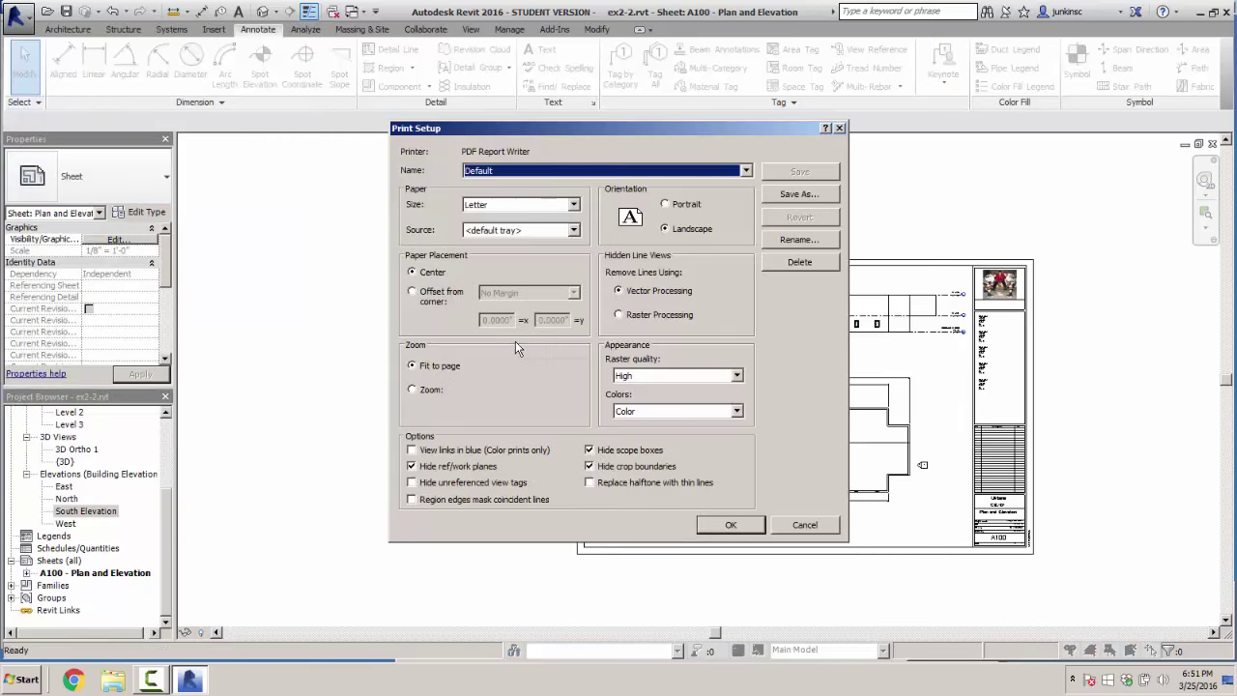
{"action": "key", "text": "alt+Down"}
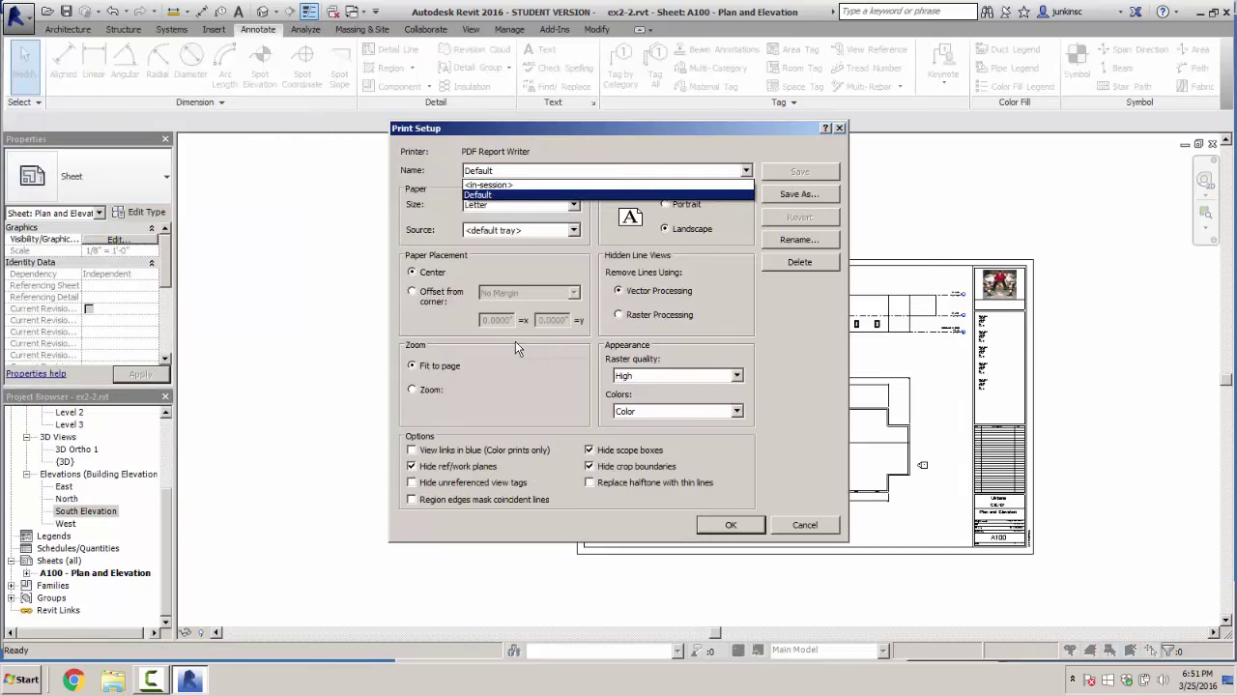
{"action": "key", "text": "Up"}
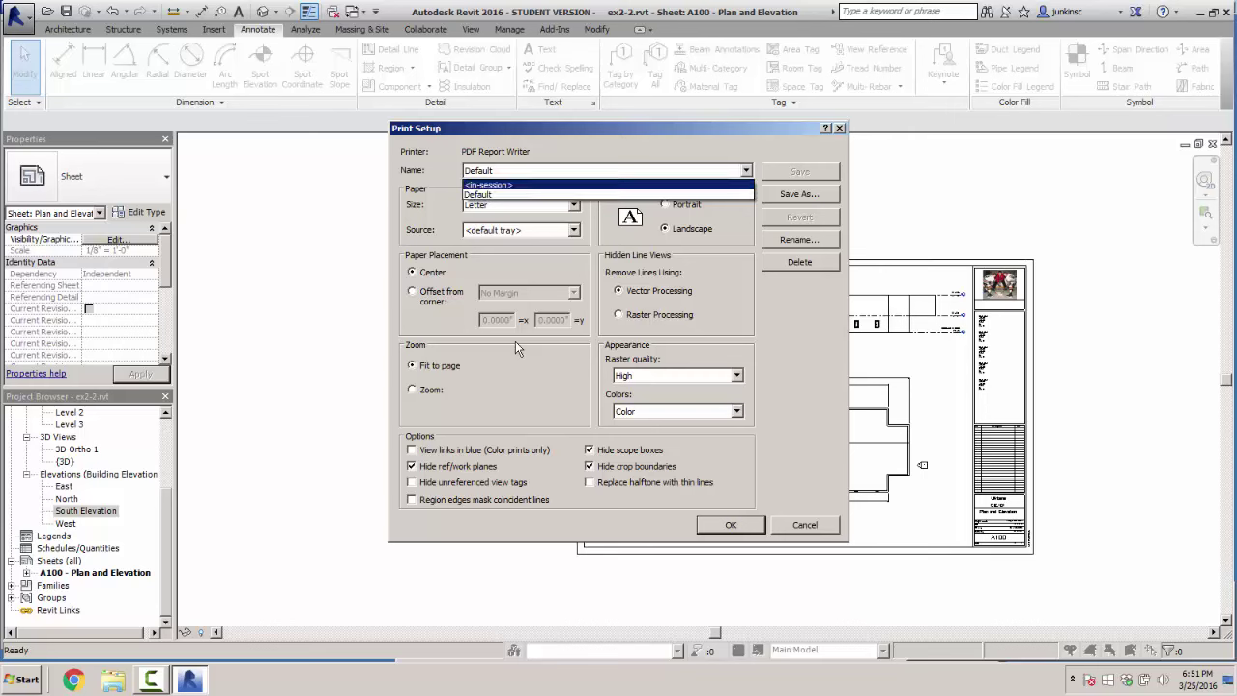
{"action": "key", "text": "Escape"}
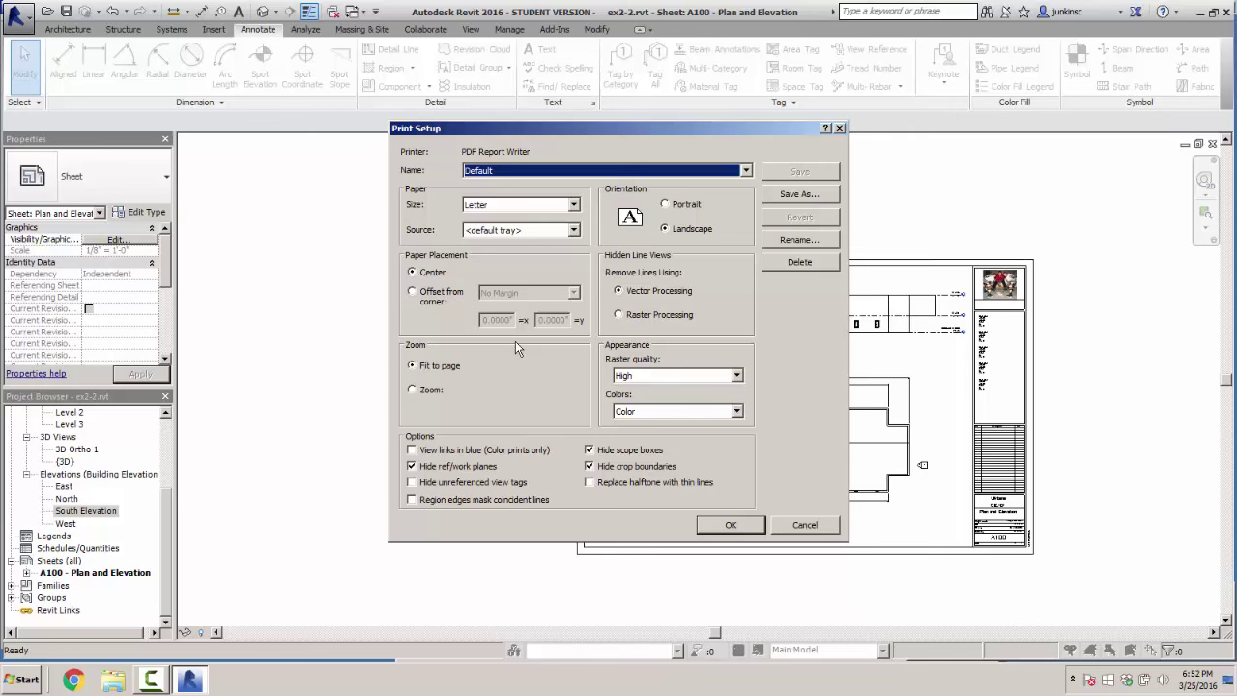
{"action": "key", "text": "alt+Down"}
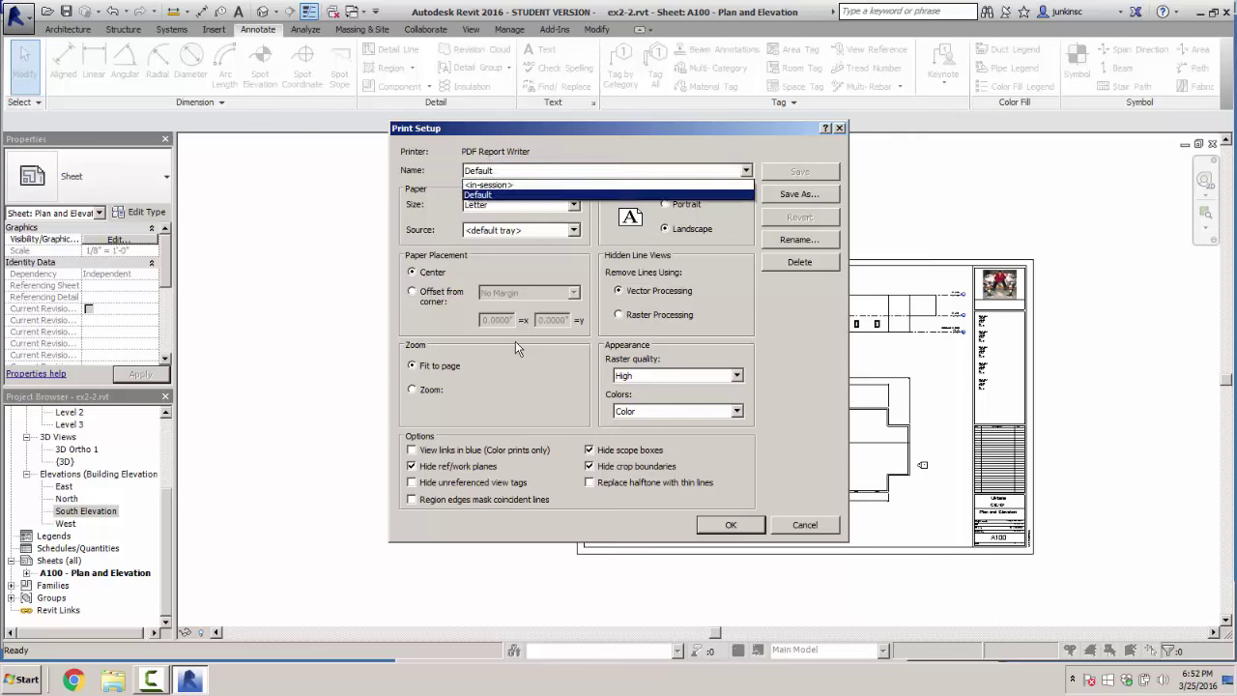
{"action": "key", "text": "Up"}
{"action": "key", "text": "Return"}
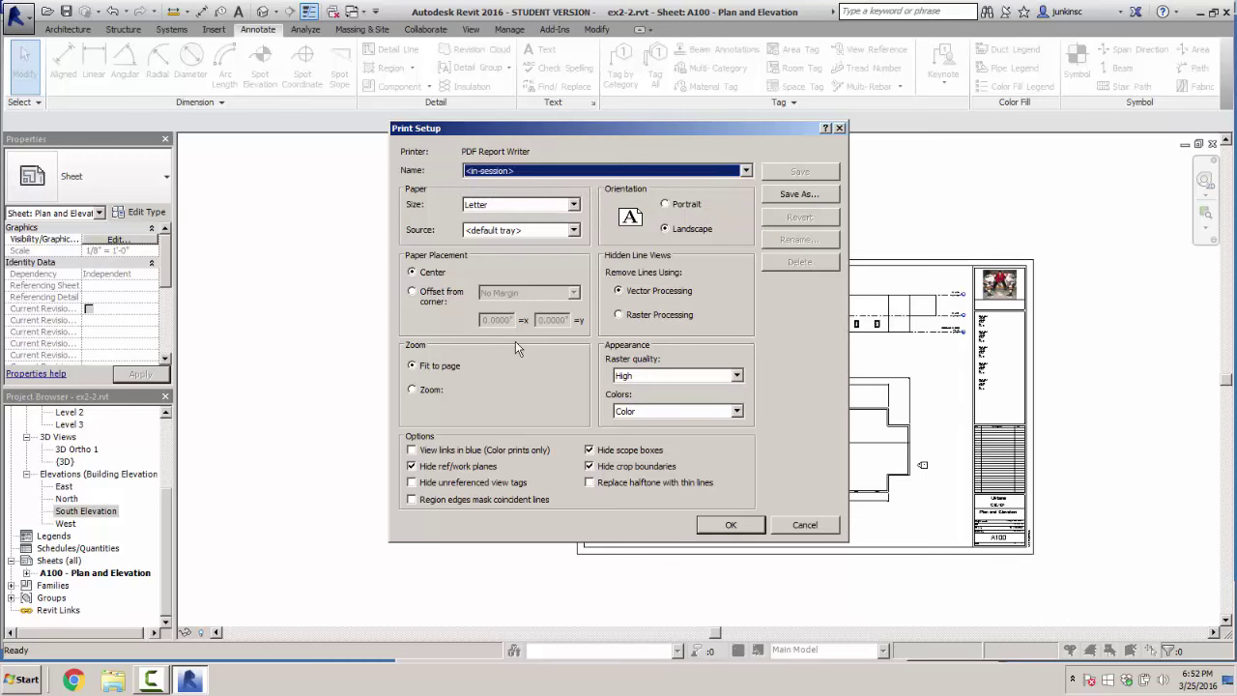
{"action": "key", "text": "Escape"}
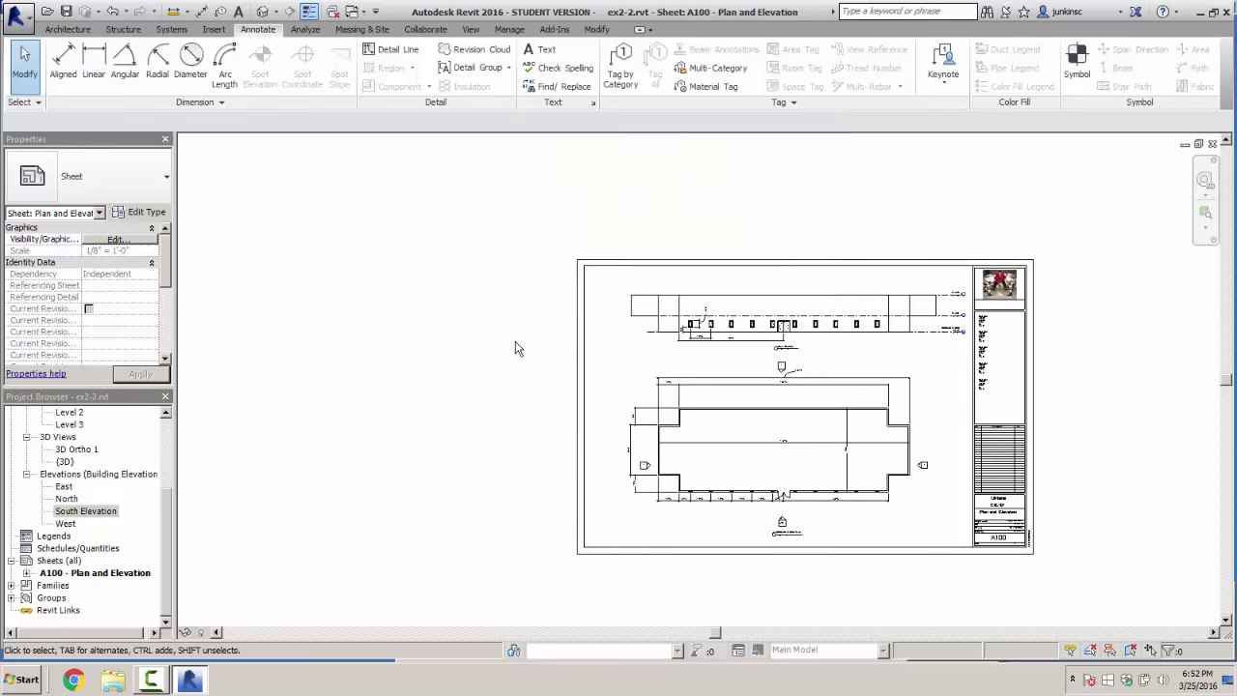
Print the current A100 sheet window with the CutePDF Writer printer, using the Default print settings
{"action": "key", "text": "alt+f"}
{"action": "key", "text": "Down"}
{"action": "key", "text": "Down"}
{"action": "key", "text": "Down"}
{"action": "key", "text": "Down"}
{"action": "key", "text": "Return"}
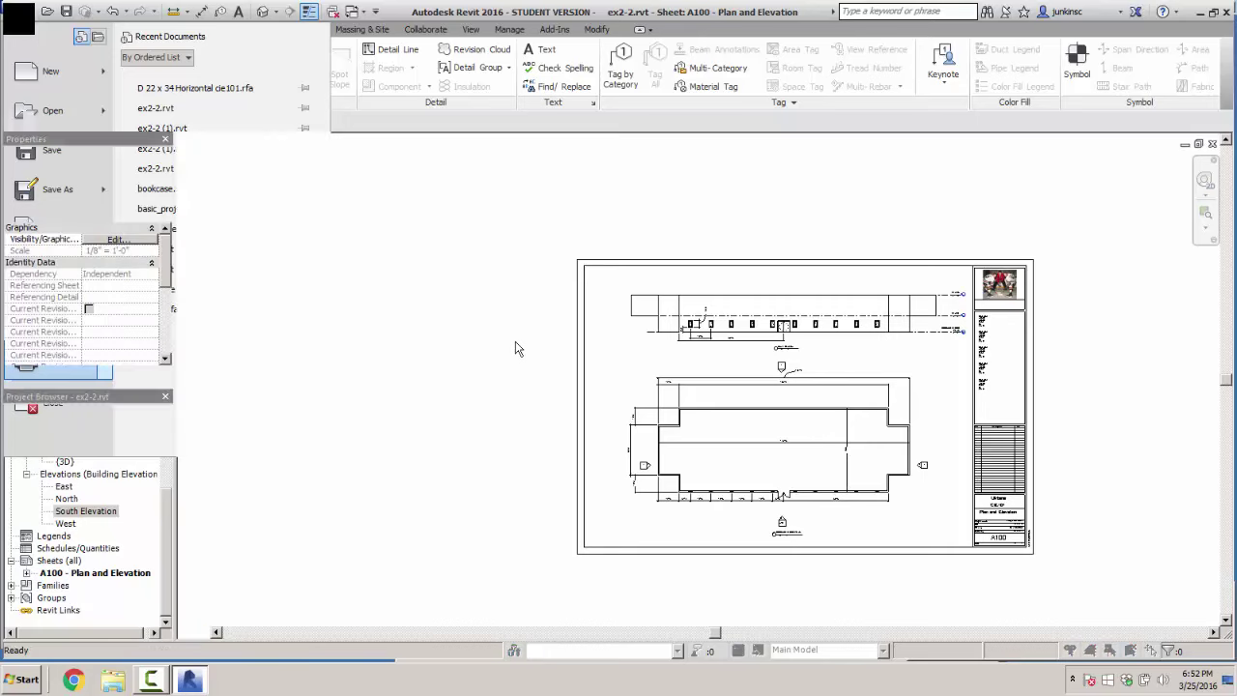
{"action": "key", "text": "alt+Down"}
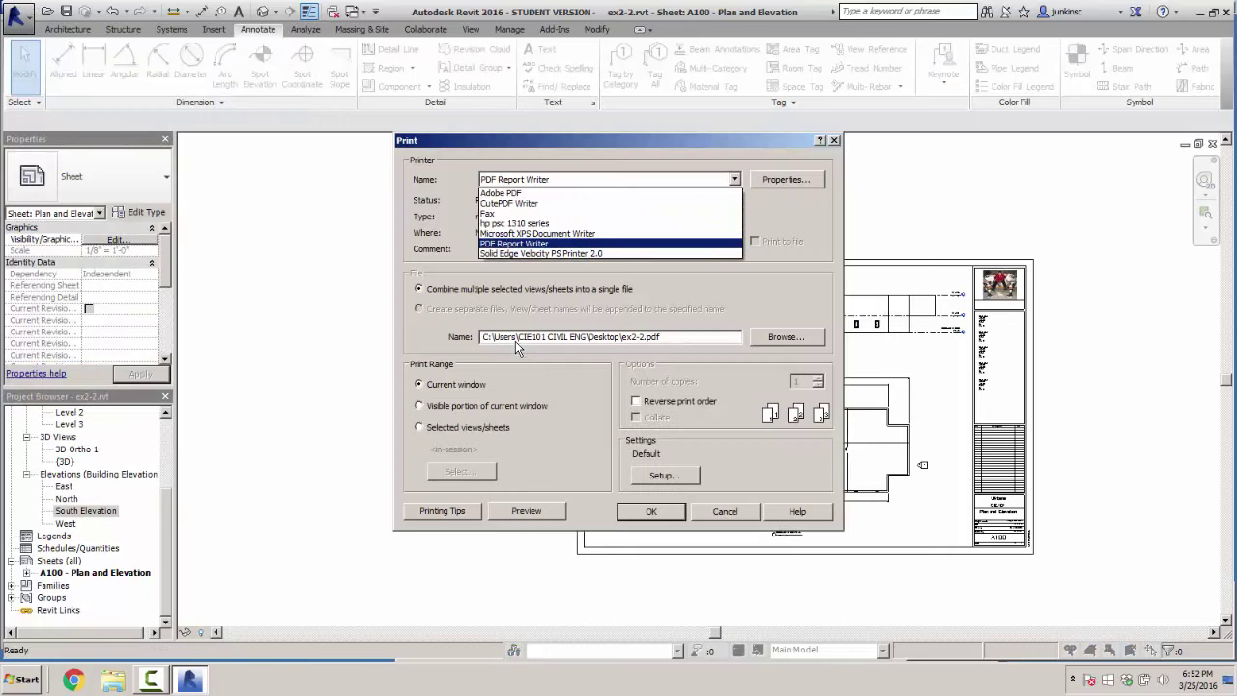
{"action": "key", "text": "Up"}
{"action": "key", "text": "Up"}
{"action": "key", "text": "Up"}
{"action": "key", "text": "Up"}
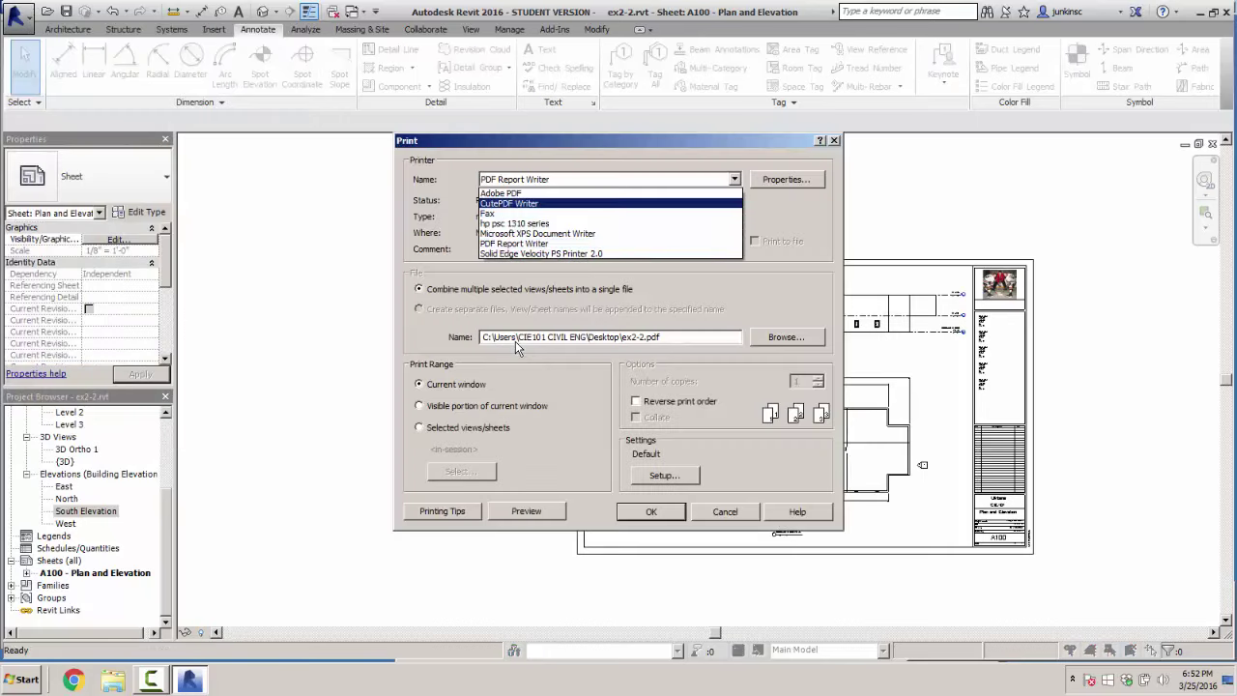
{"action": "key", "text": "Return"}
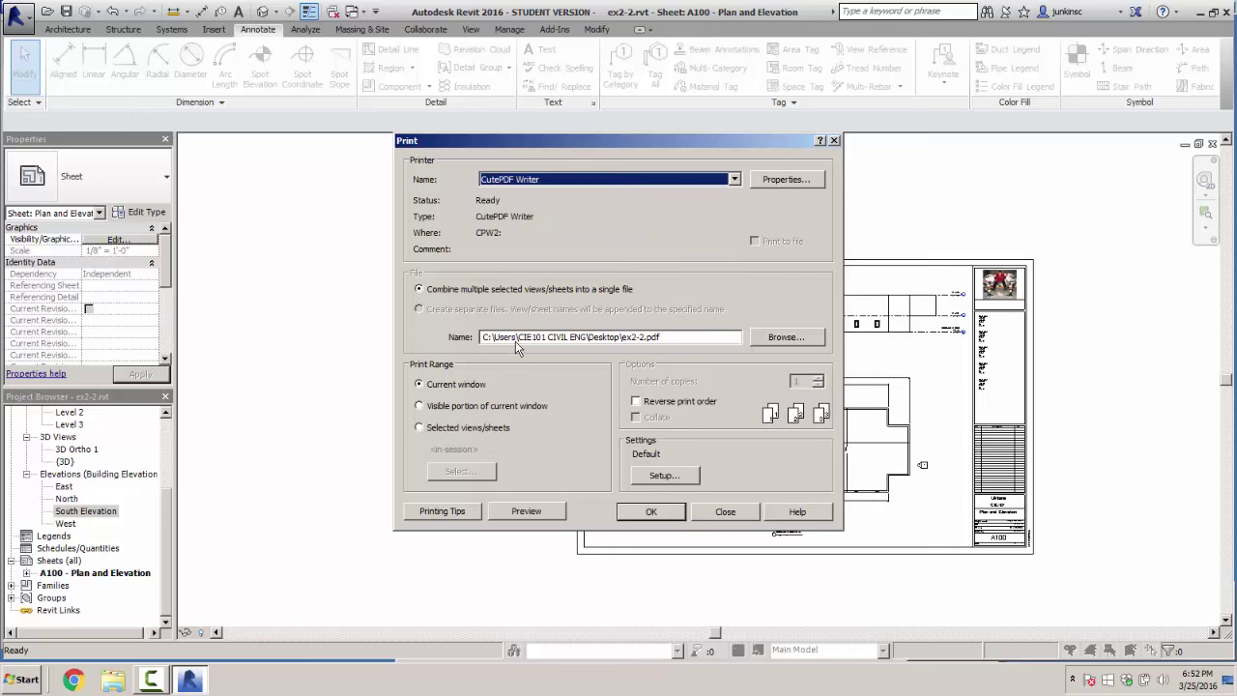
{"action": "key", "text": "Return"}
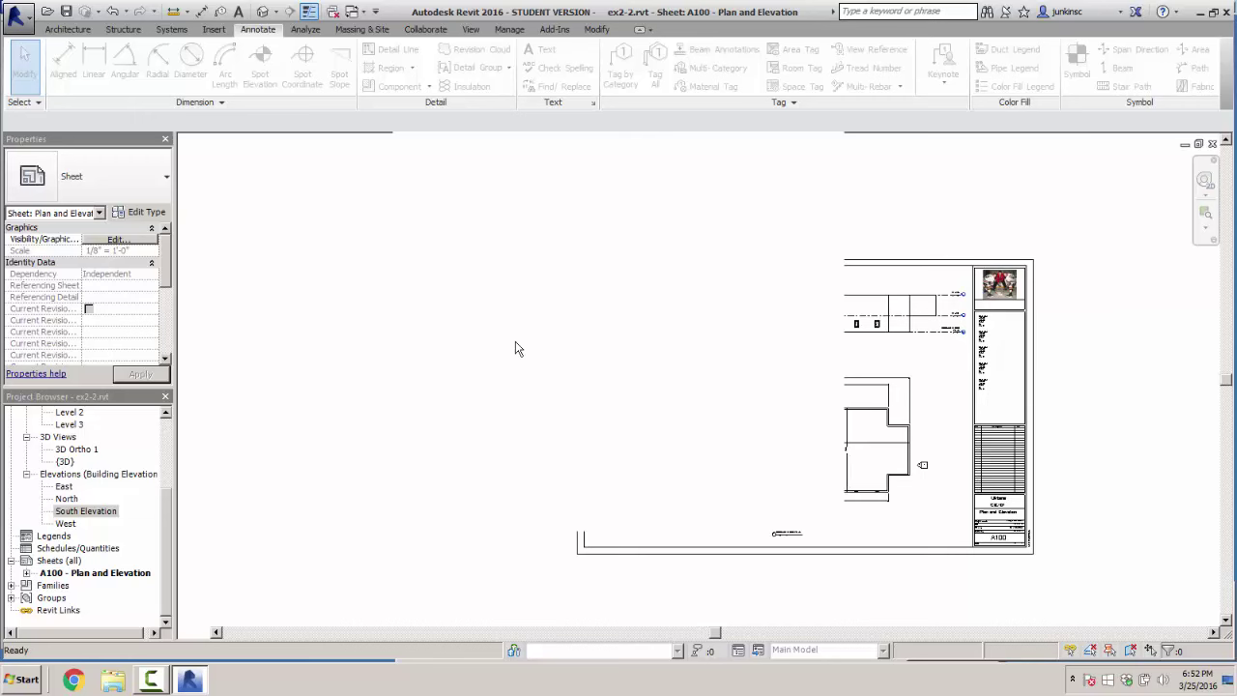
Examine the paper sizes that the print setup offers for CutePDF Writer, leaving the setup without saving
{"action": "key", "text": "alt+f"}
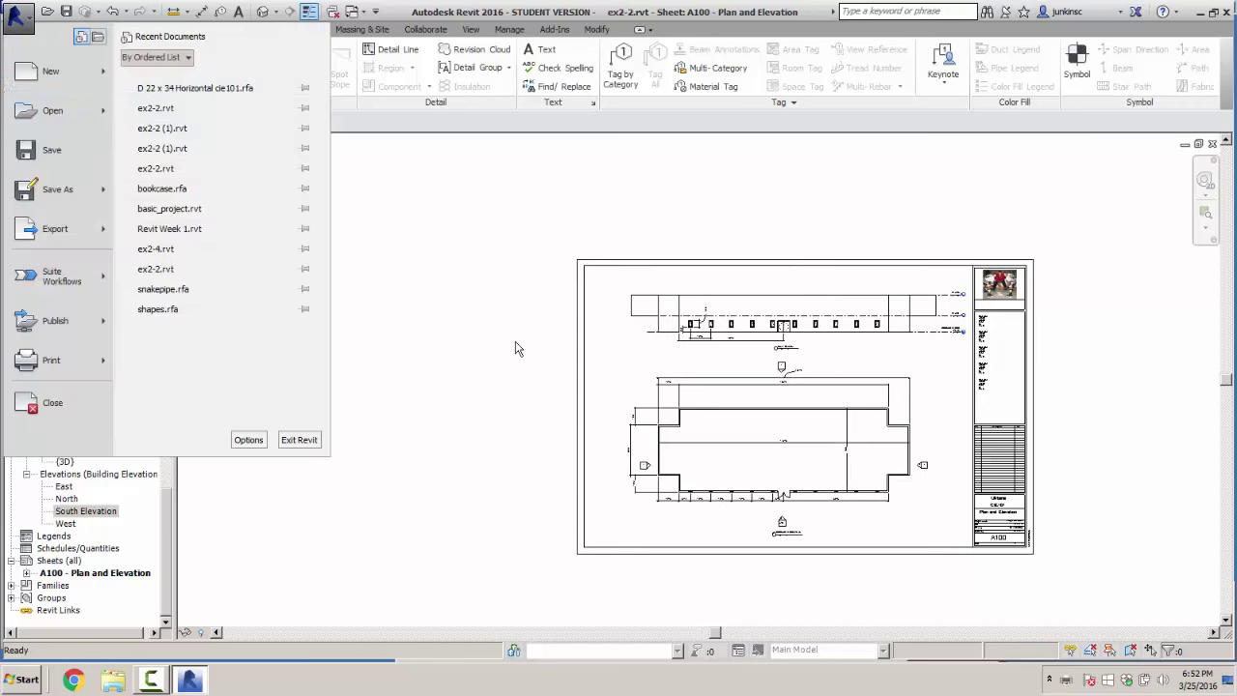
{"action": "key", "text": "Up"}
{"action": "key", "text": "Right"}
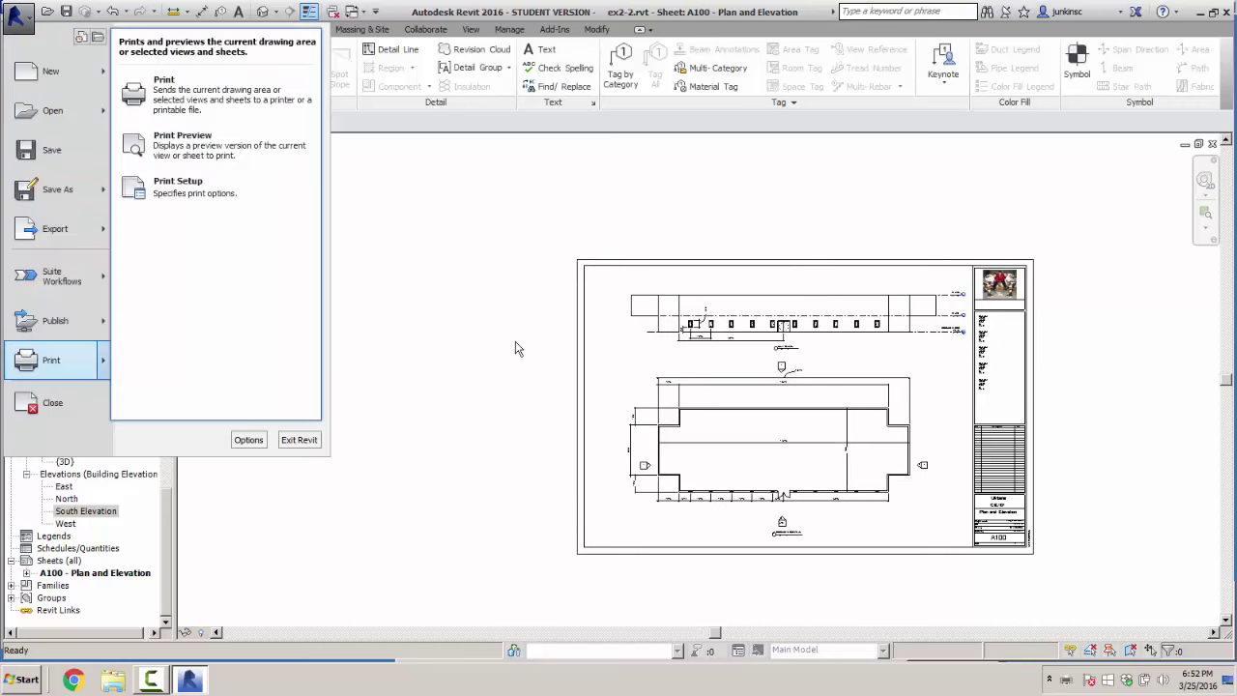
{"action": "key", "text": "Up"}
{"action": "key", "text": "Return"}
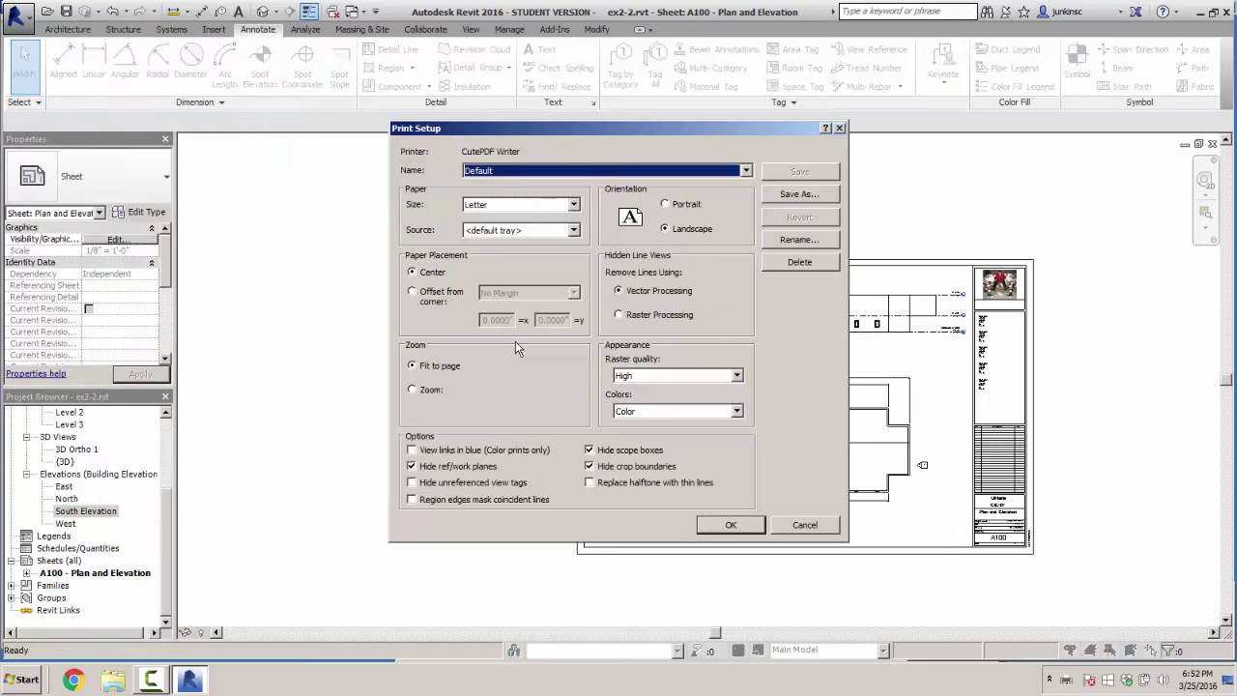
{"action": "key", "text": "alt+Tab"}
{"action": "key", "text": "alt+Tab"}
{"action": "key", "text": "alt+Down"}
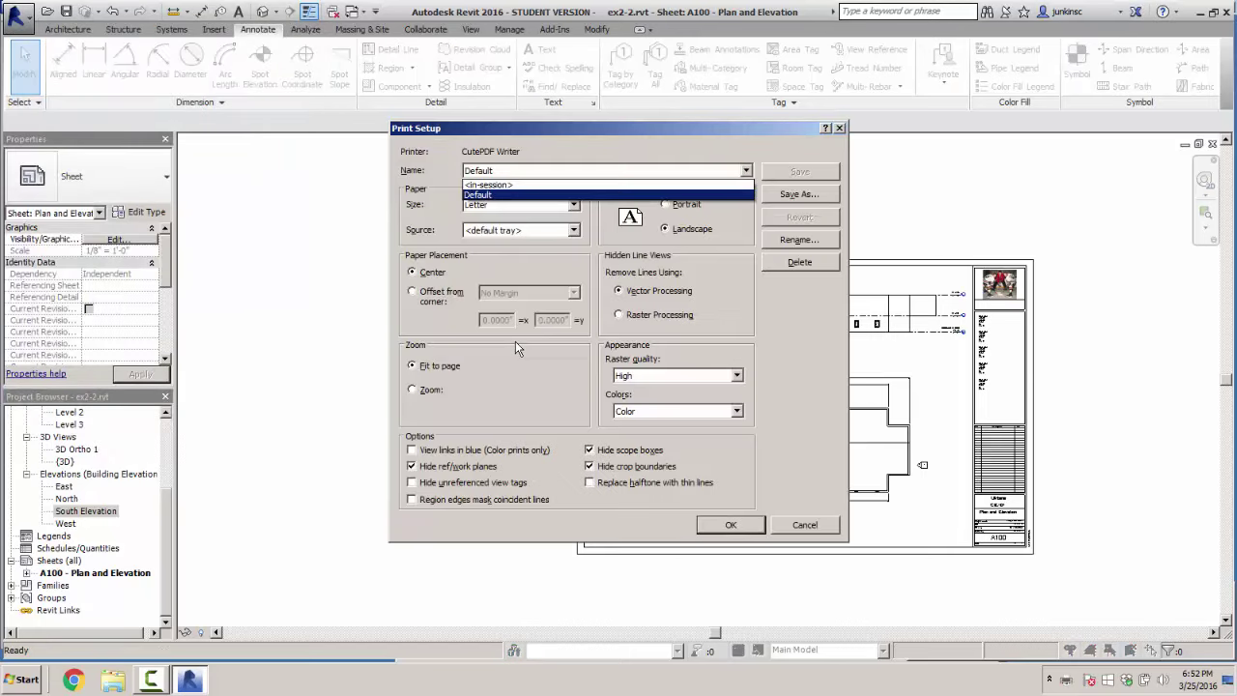
{"action": "key", "text": "Return"}
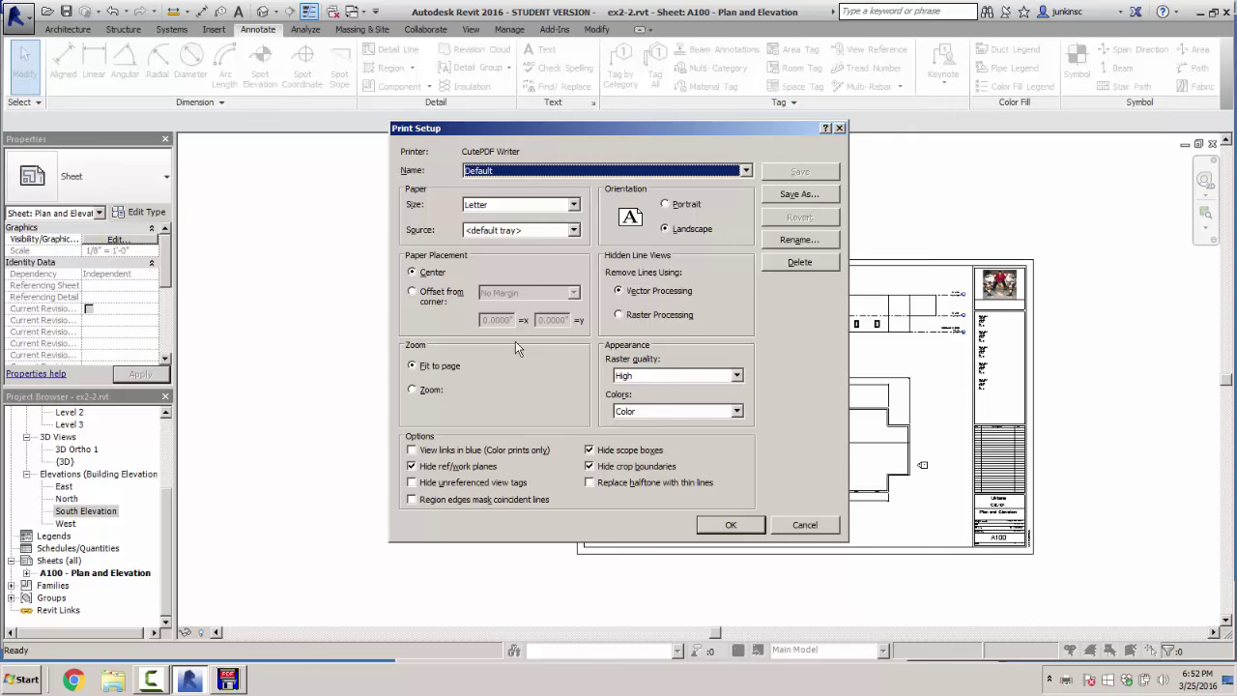
{"action": "key", "text": "Tab"}
{"action": "key", "text": "alt+Down"}
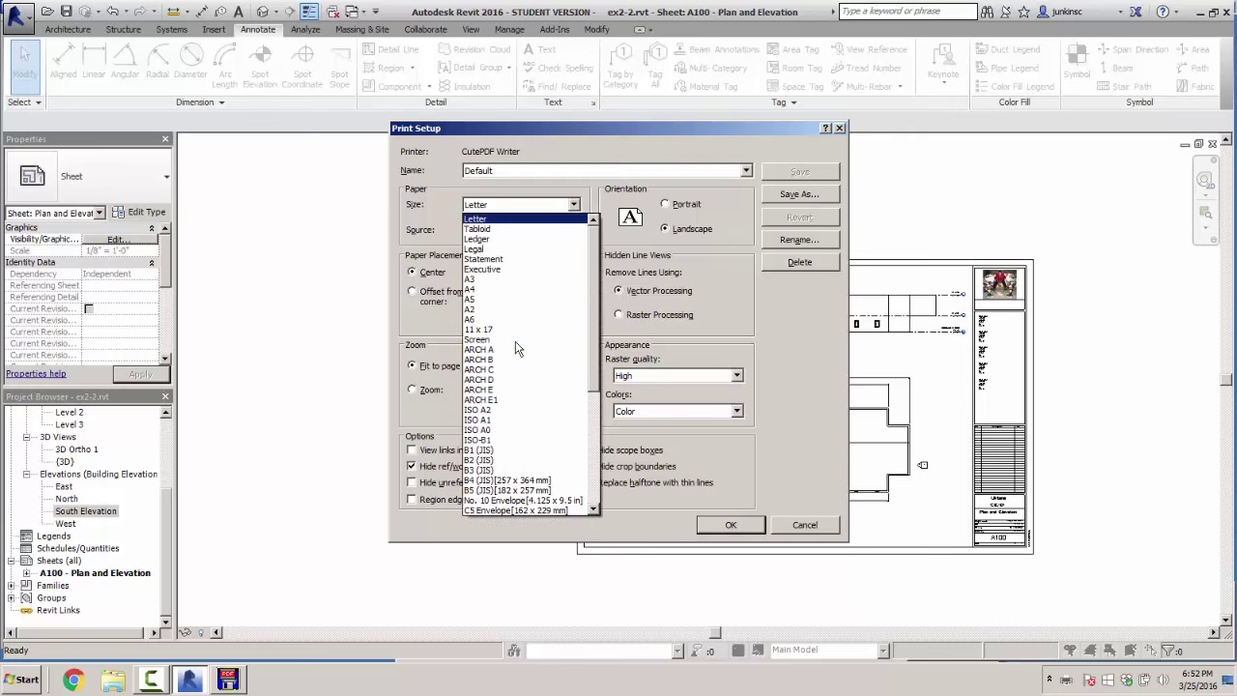
{"action": "key", "text": "Down"}
{"action": "key", "text": "Down"}
{"action": "key", "text": "Down"}
{"action": "key", "text": "Down"}
{"action": "key", "text": "Down"}
{"action": "key", "text": "Down"}
{"action": "key", "text": "Down"}
{"action": "key", "text": "Down"}
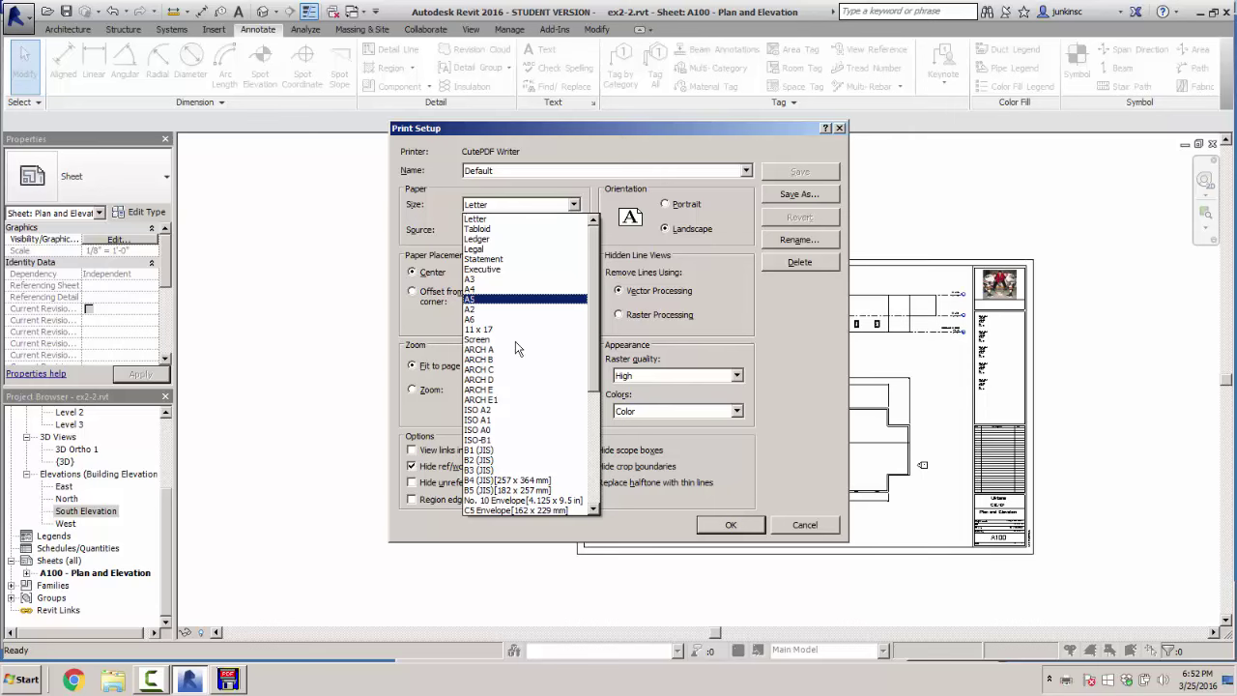
{"action": "scroll", "coordinate": [516, 348], "scroll_direction": "down", "scroll_amount": 7}
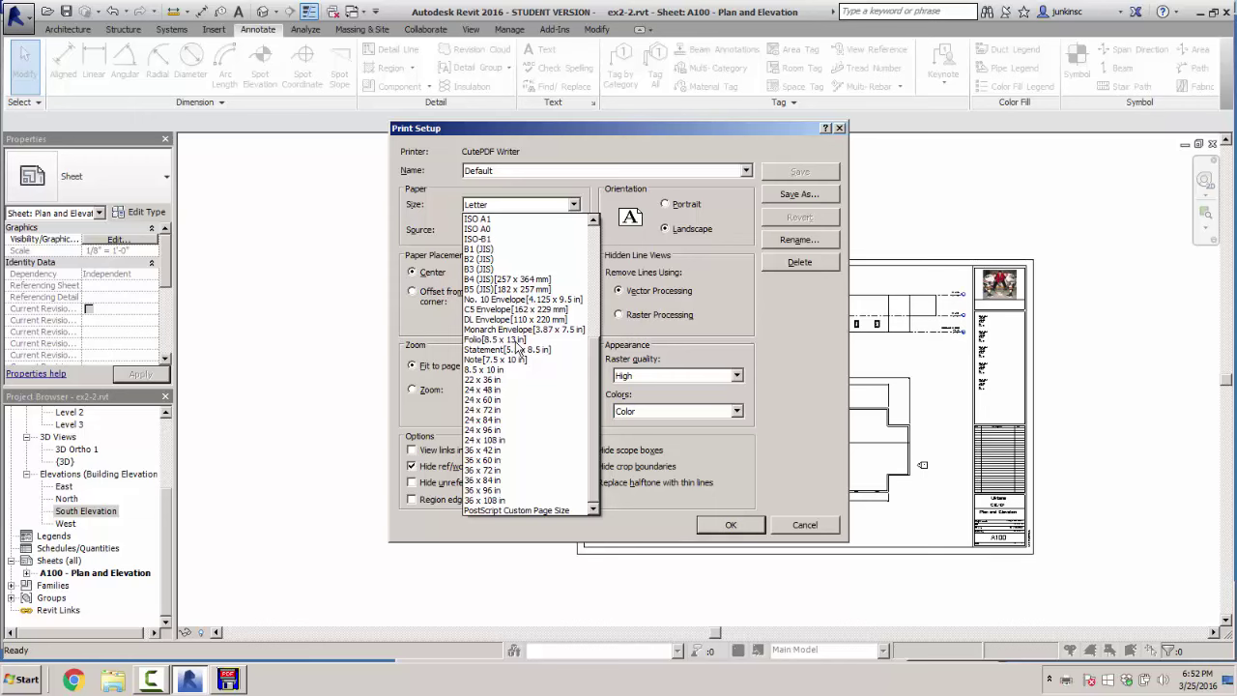
{"action": "key", "text": "Escape"}
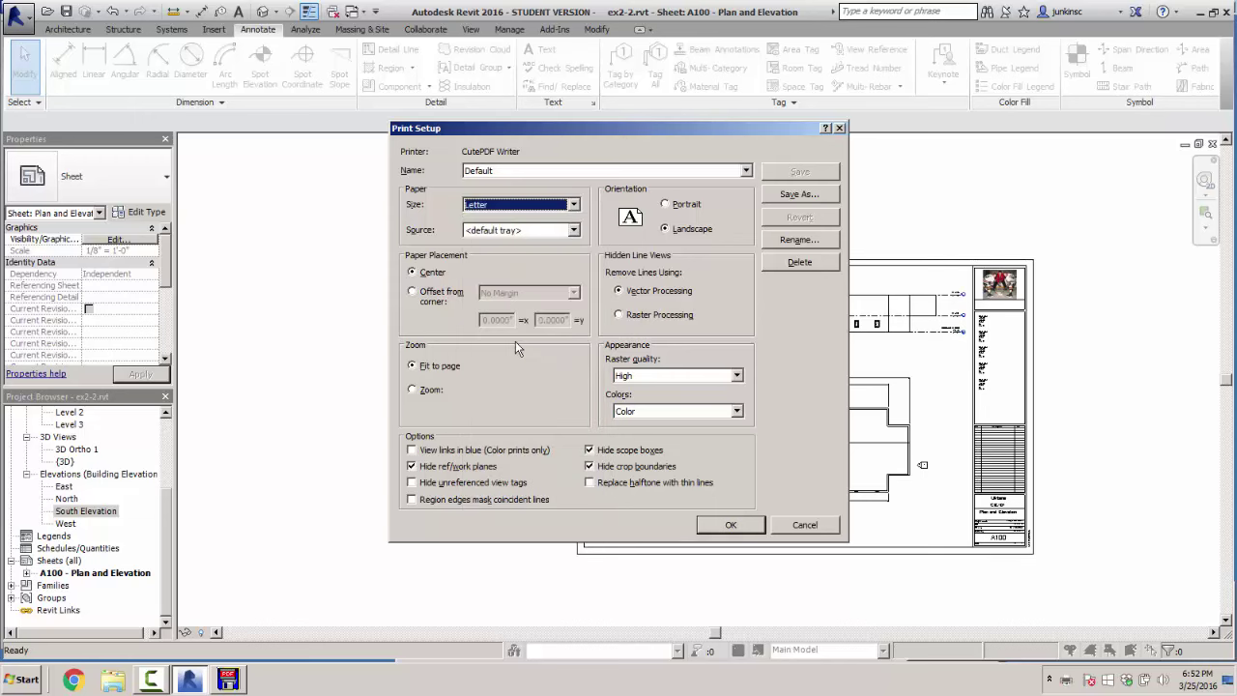
{"action": "key", "text": "Escape"}
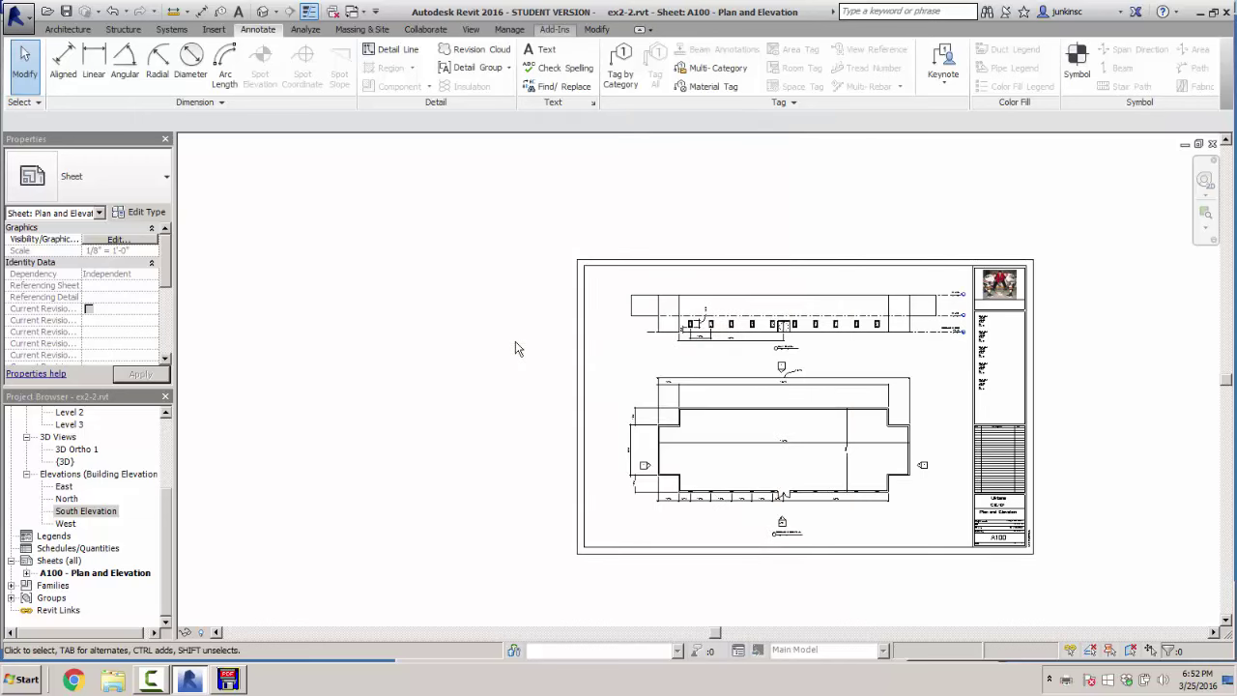
{"action": "left_click", "coordinate": [68, 29]}
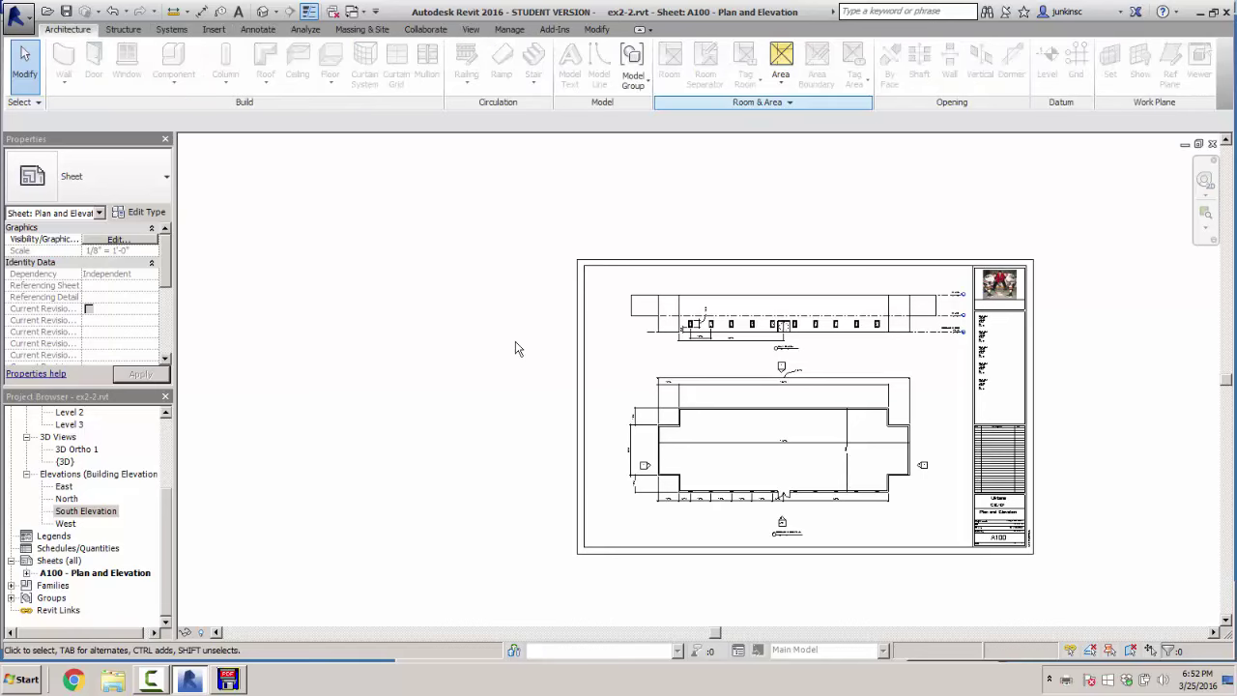
{"action": "key", "text": "Left"}
{"action": "key", "text": "Left"}
{"action": "key", "text": "Left"}
{"action": "key", "text": "Left"}
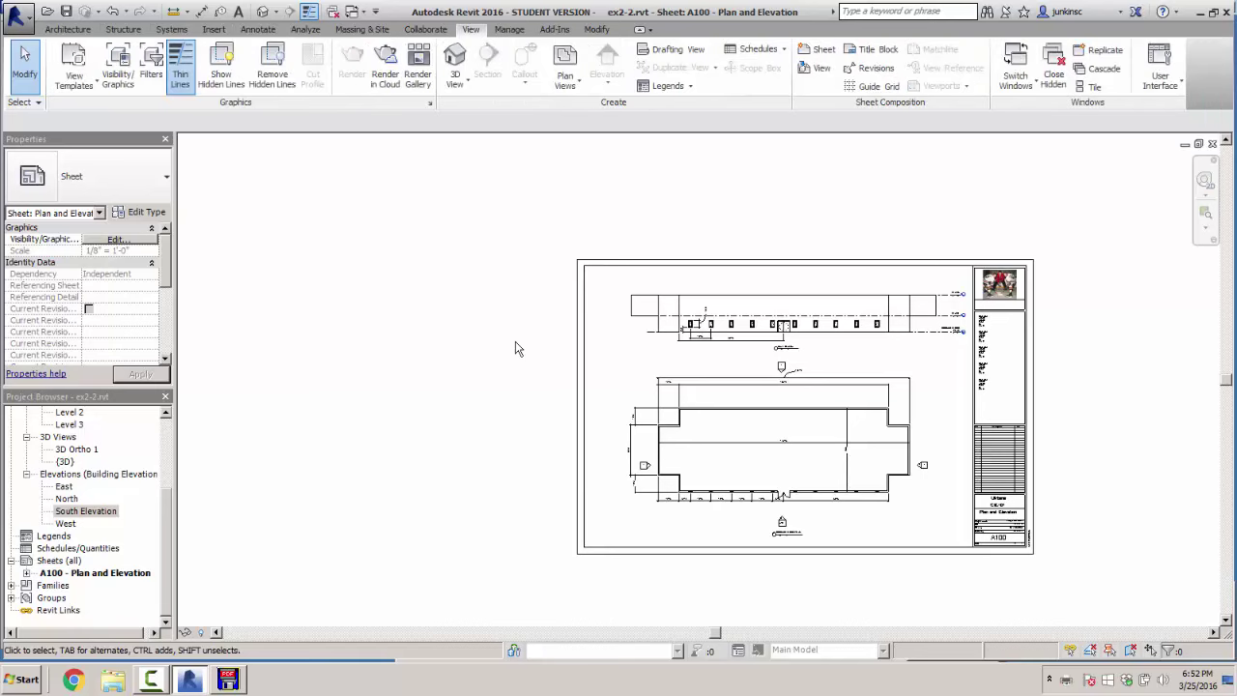
{"action": "key", "text": "Left"}
{"action": "key", "text": "Left"}
{"action": "key", "text": "Left"}
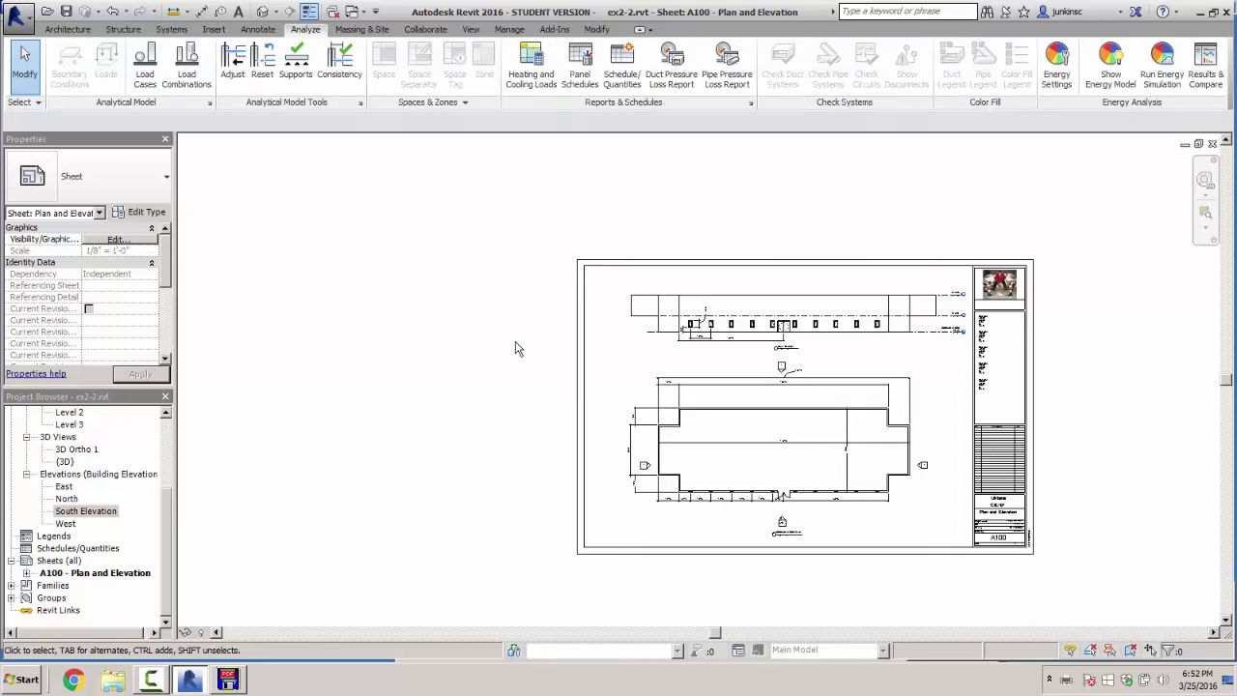
{"action": "key", "text": "Right"}
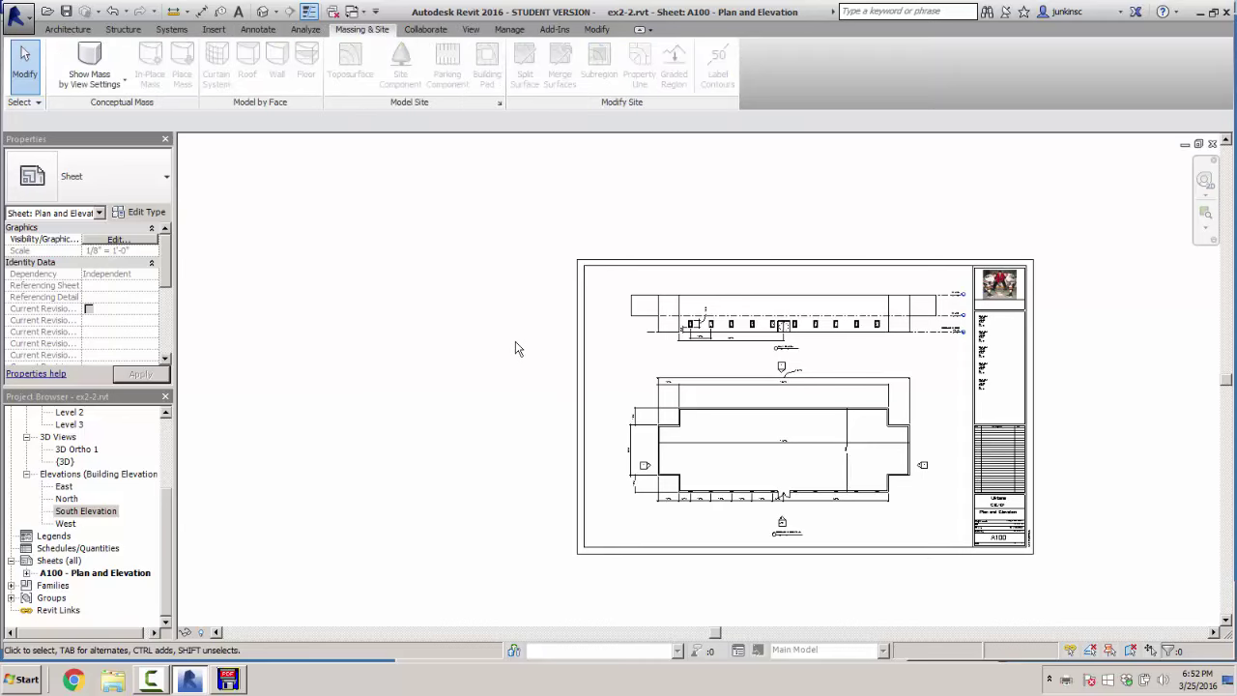
{"action": "key", "text": "Right"}
{"action": "key", "text": "Right"}
{"action": "key", "text": "Right"}
{"action": "key", "text": "Return"}
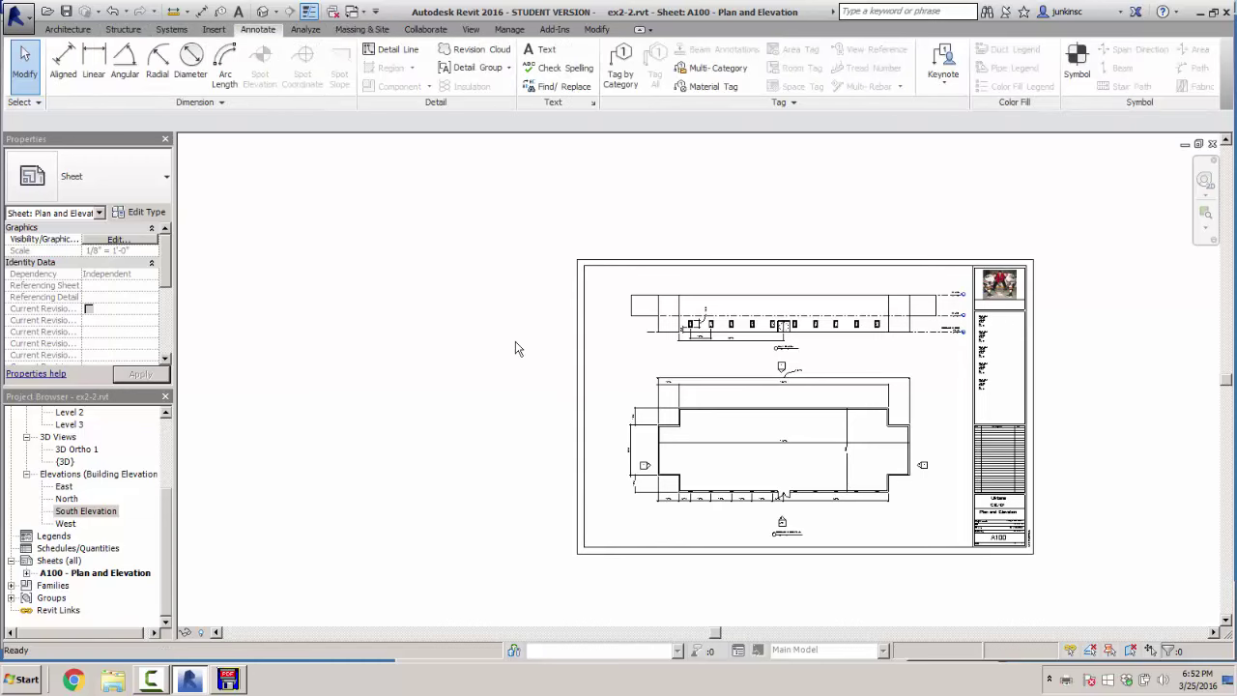
Open the D 22 x 34 Horizontal cie101 title block family of the A100 sheet for editing
{"action": "scroll", "coordinate": [518, 348], "scroll_direction": "up", "scroll_amount": 2}
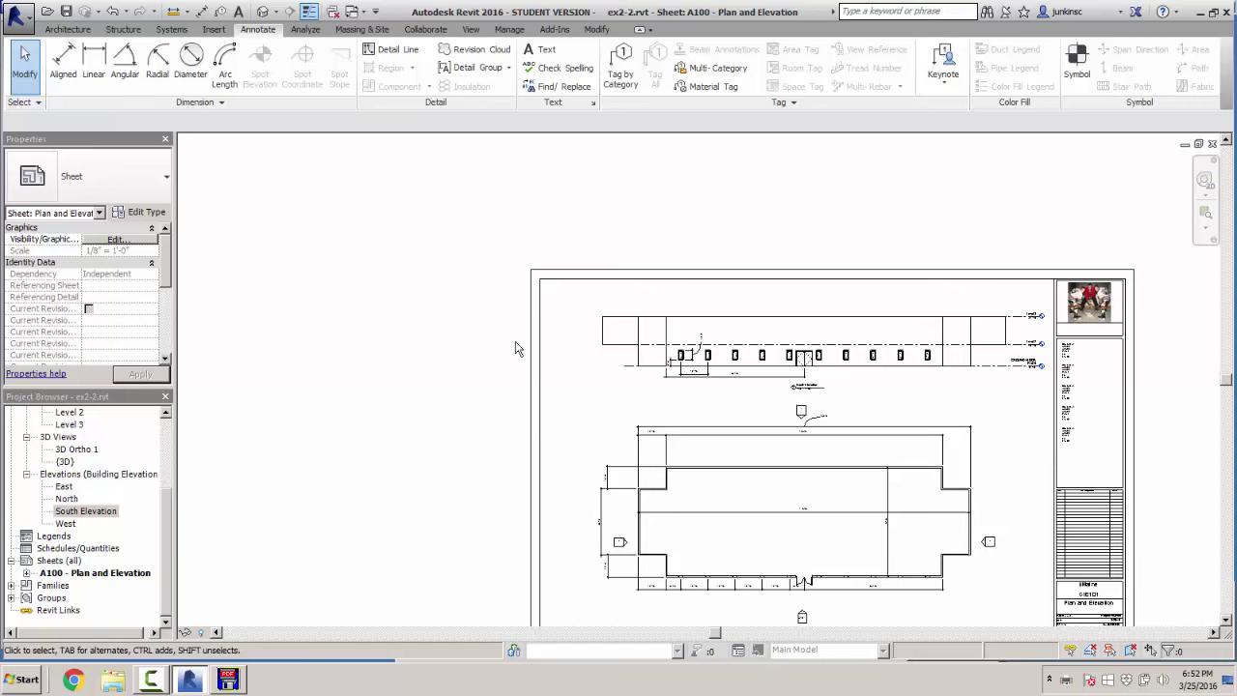
{"action": "key", "text": "Tab"}
{"action": "key", "text": "Up"}
{"action": "key", "text": "Right"}
{"action": "key", "text": "Escape"}
{"action": "key", "text": "Tab"}
{"action": "key", "text": "Tab"}
{"action": "left_click", "coordinate": [515, 348]}
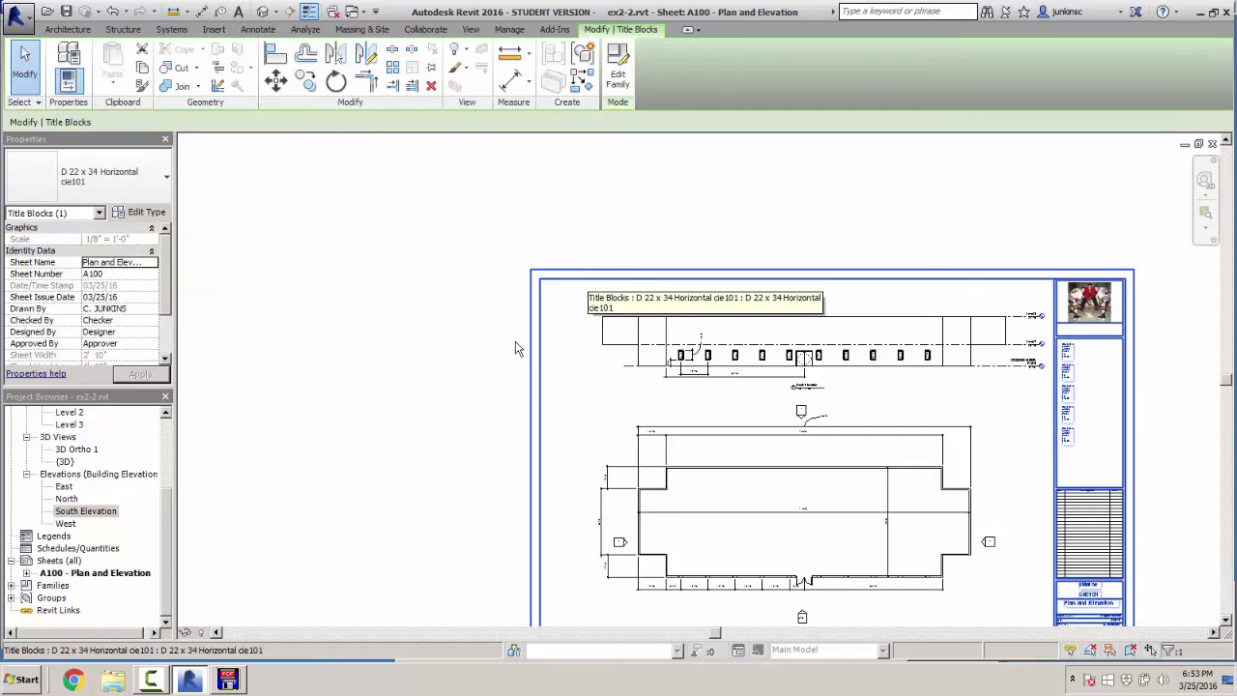
{"action": "double_click", "coordinate": [515, 348]}
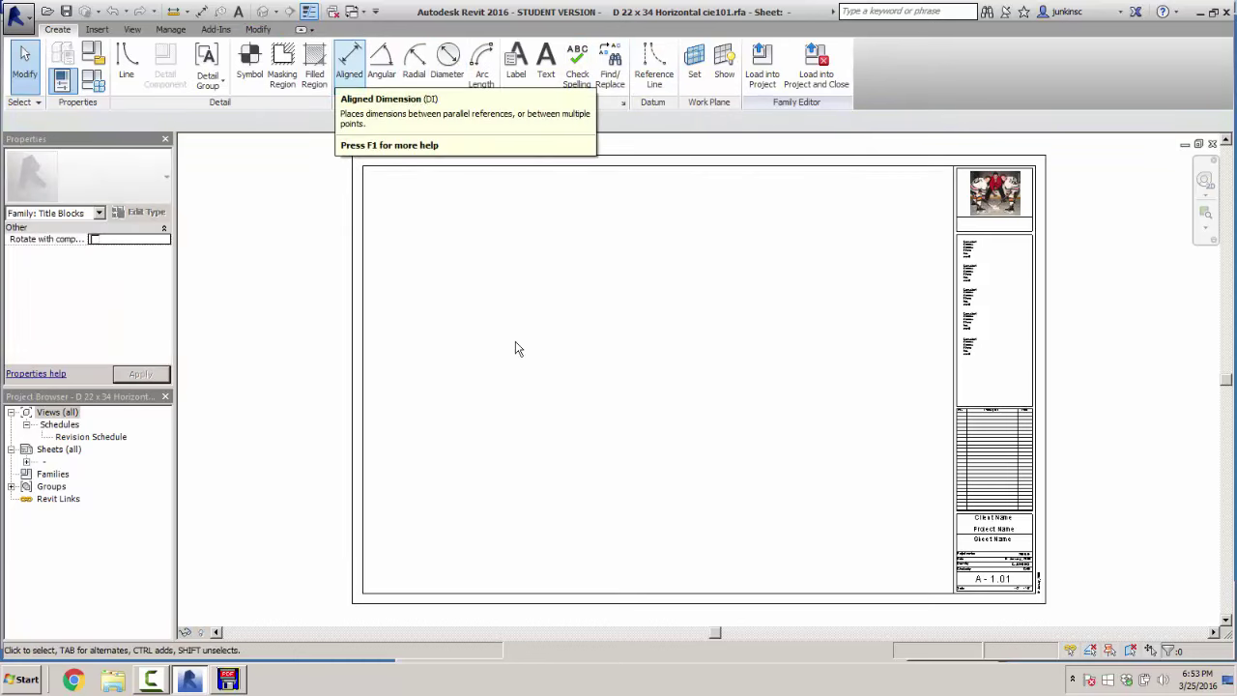
Measure the overall width of the title block between its outer vertical border lines
{"action": "left_click", "coordinate": [349, 63]}
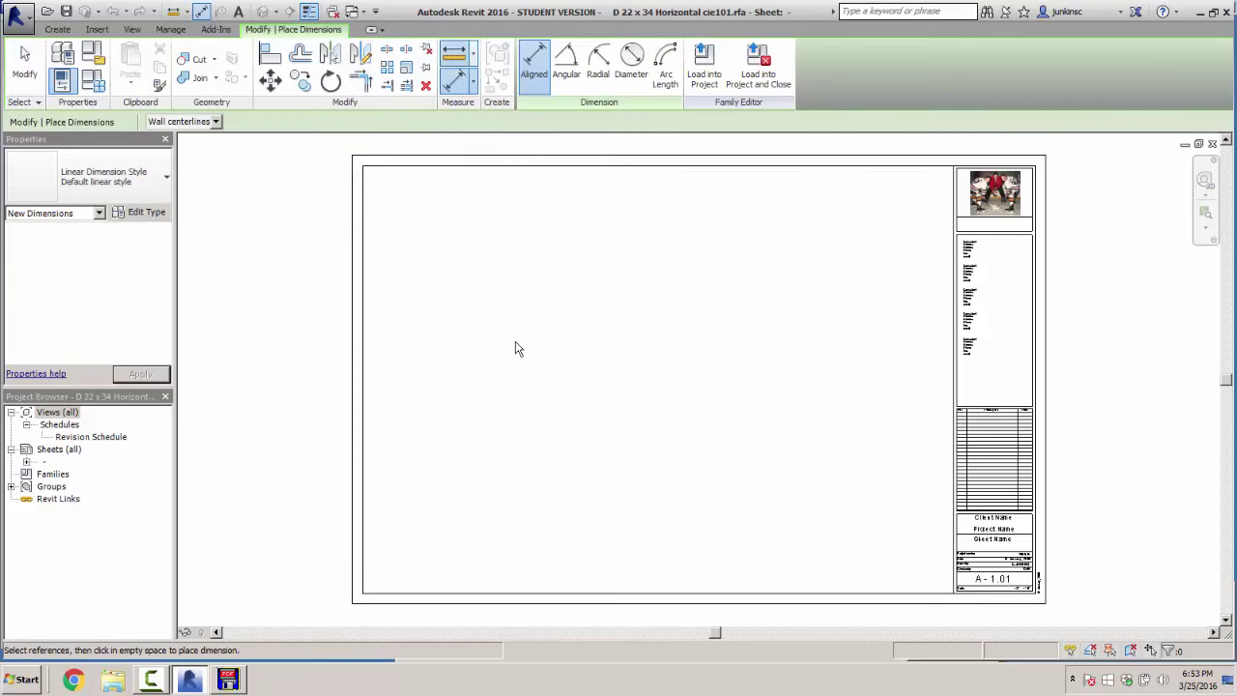
{"action": "left_click", "coordinate": [454, 53]}
{"action": "left_click", "coordinate": [353, 167]}
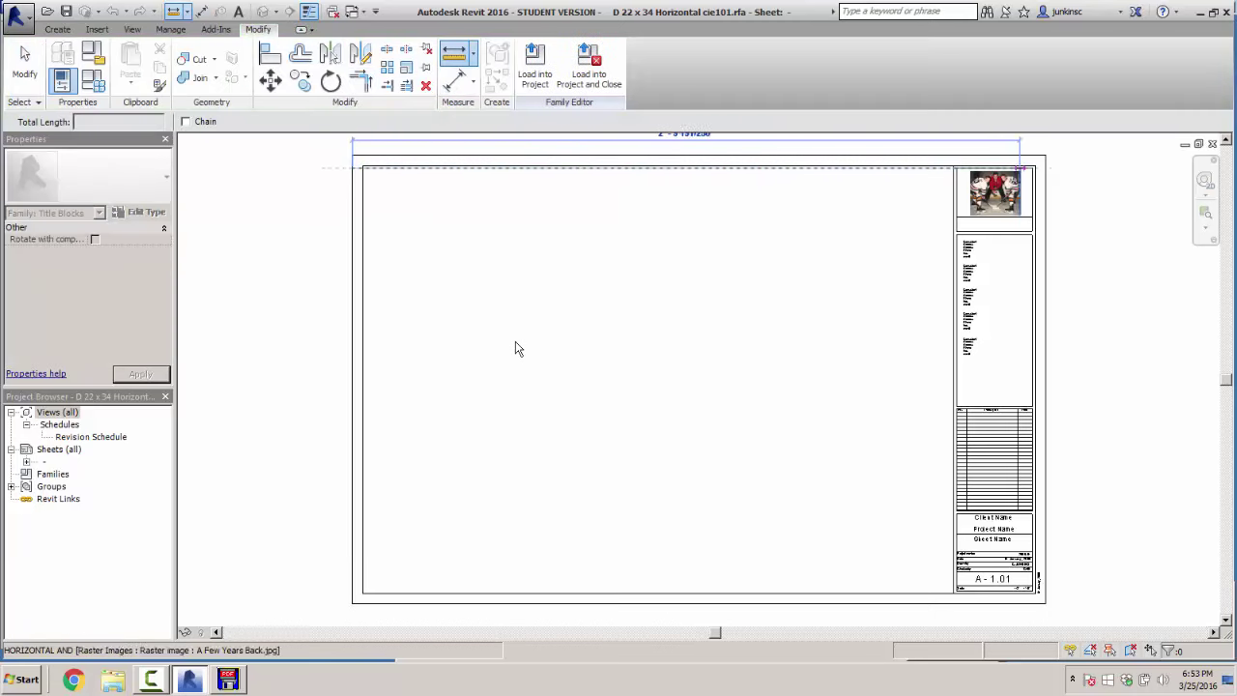
{"action": "left_click", "coordinate": [1045, 167]}
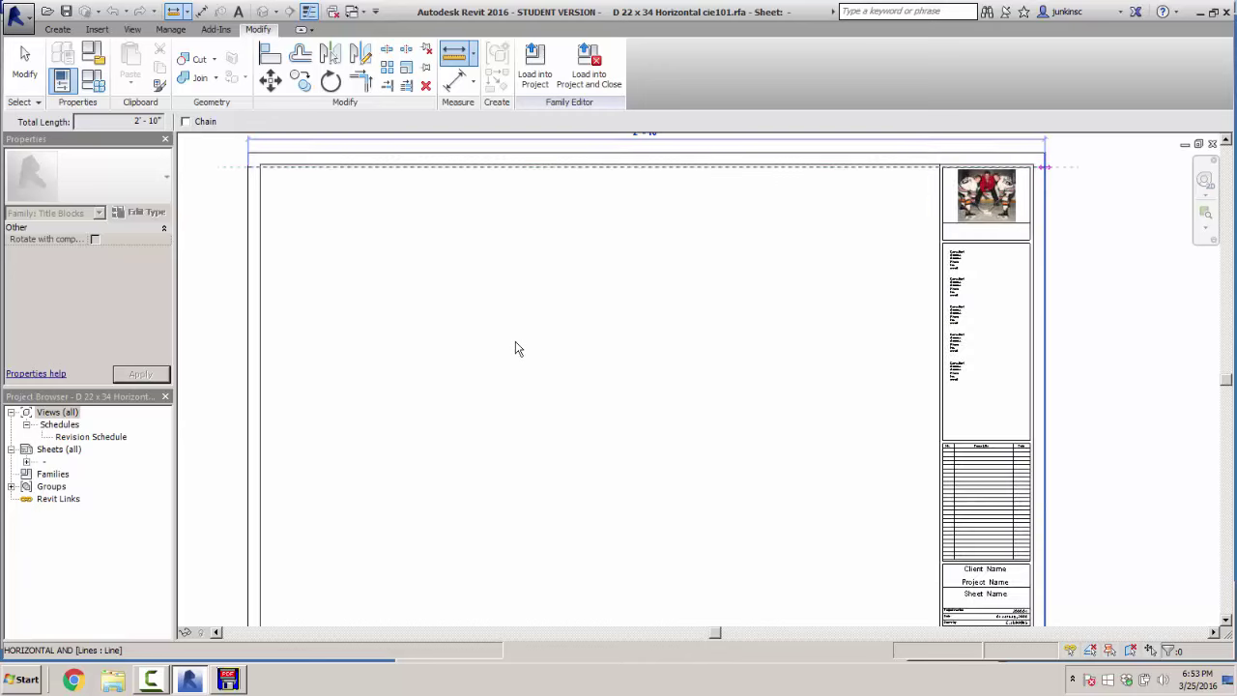
{"action": "scroll", "coordinate": [1046, 177], "scroll_direction": "down", "scroll_amount": 1}
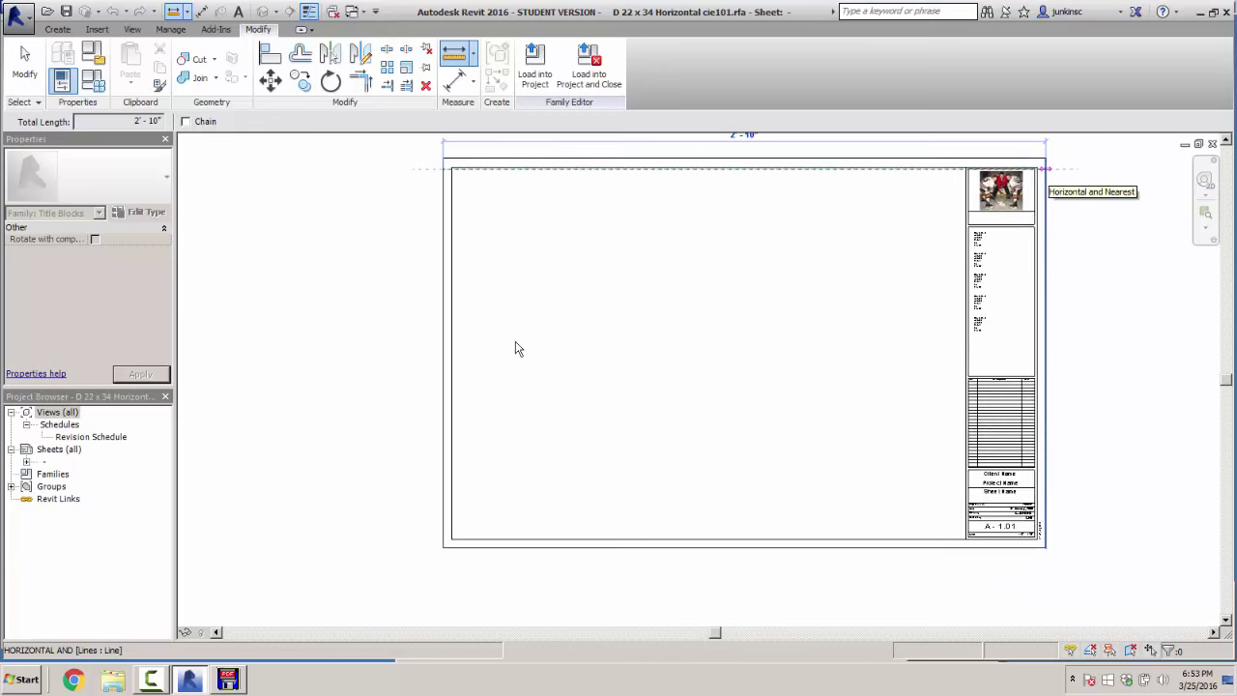
{"action": "key", "text": "Escape"}
{"action": "key", "text": "Escape"}
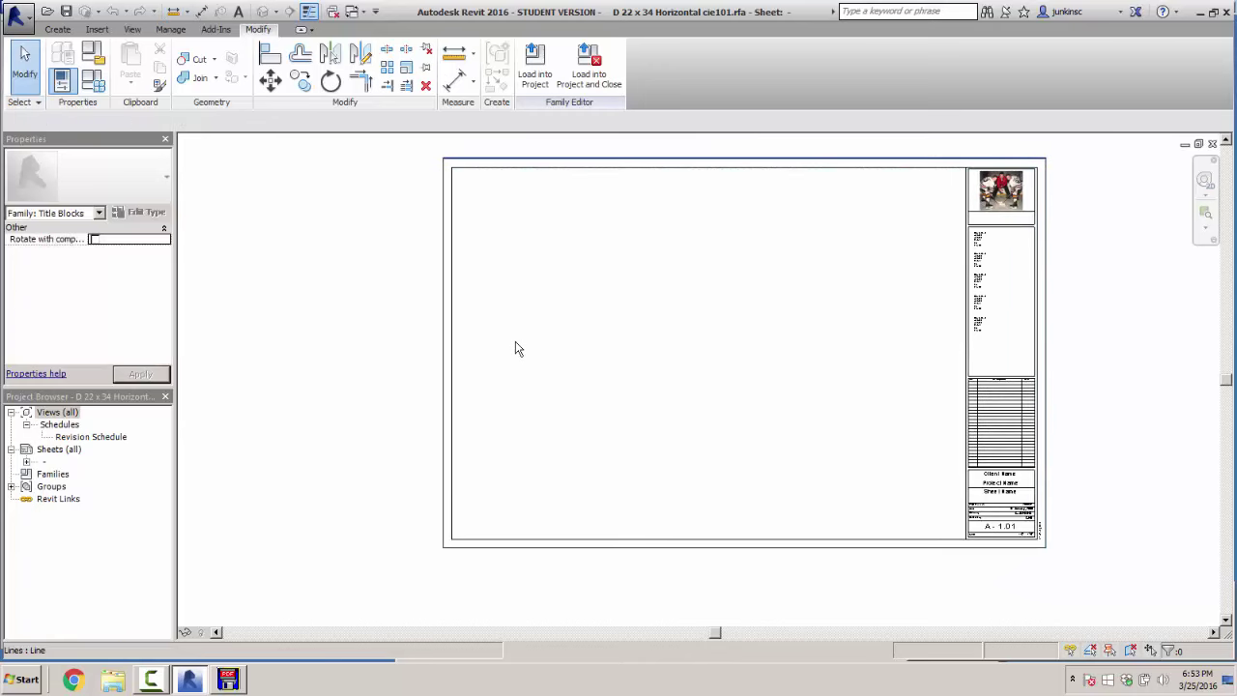
Measure the overall height of the title block between its outer horizontal border lines
{"action": "left_click", "coordinate": [453, 54]}
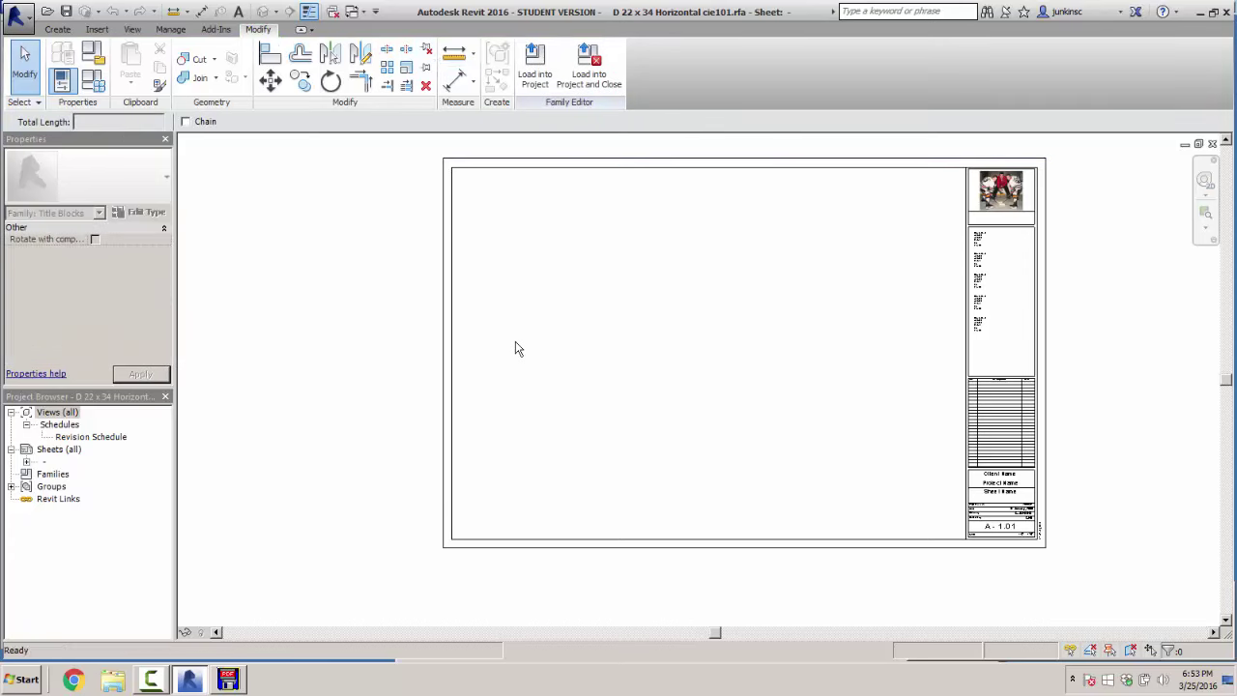
{"action": "left_click", "coordinate": [454, 160]}
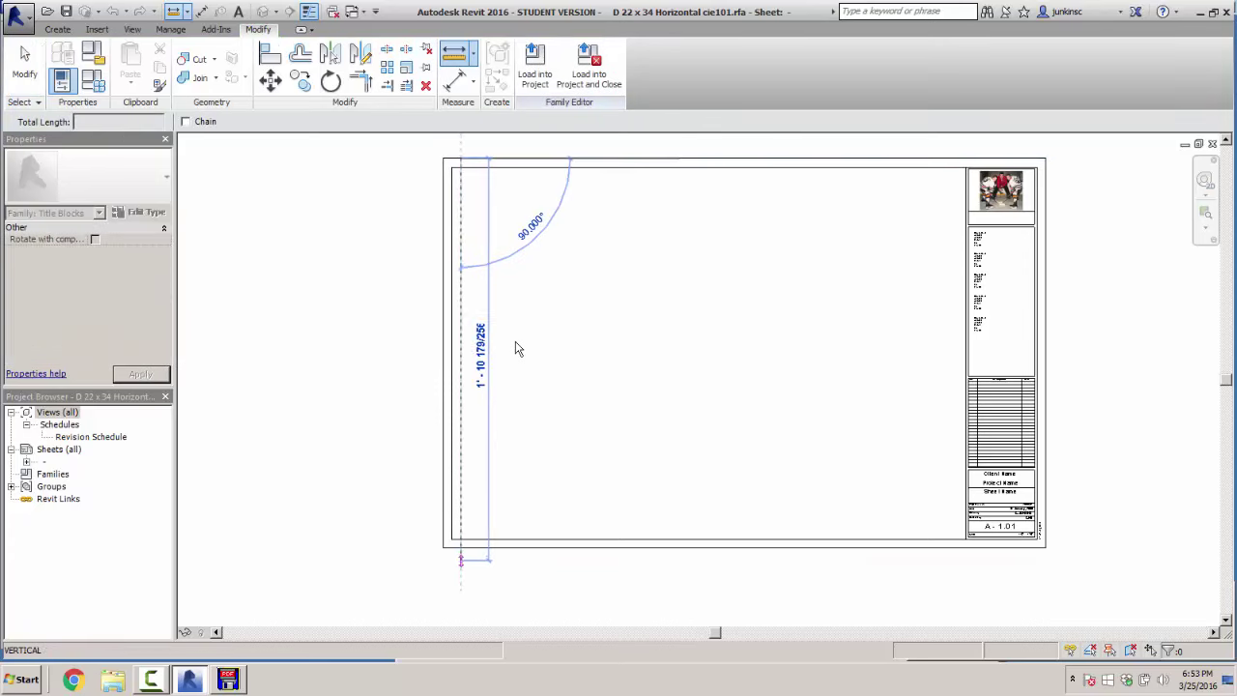
{"action": "left_click", "coordinate": [461, 547]}
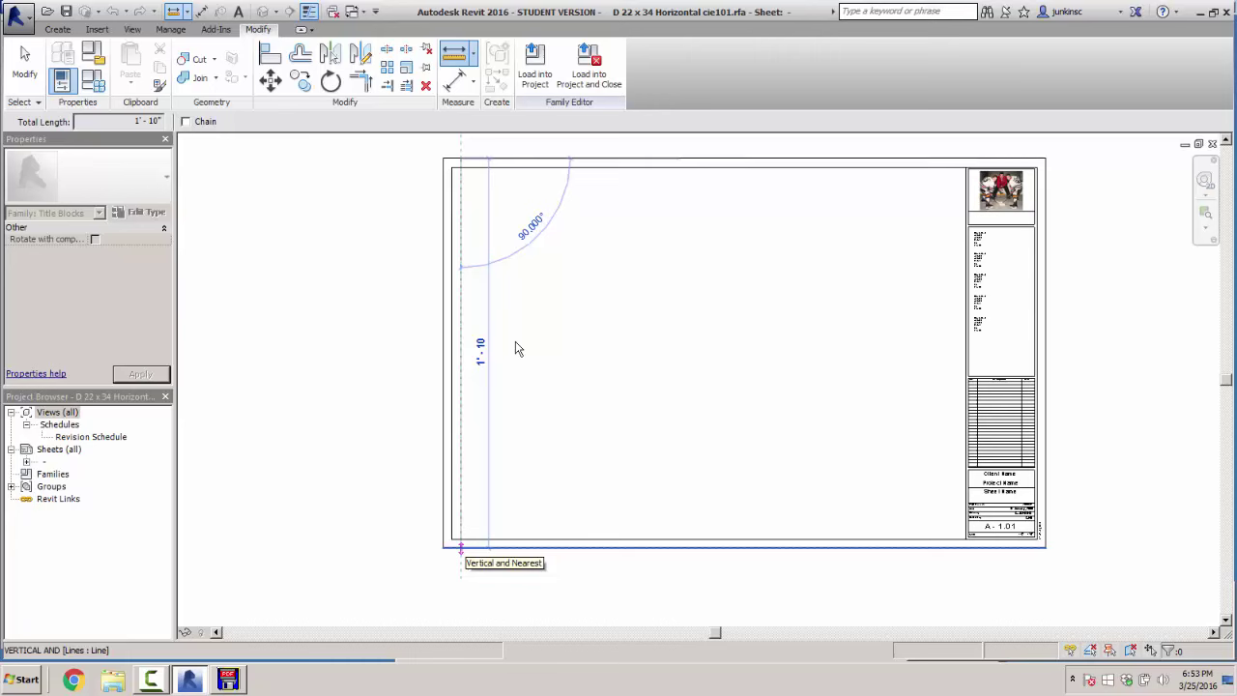
{"action": "key", "text": "Escape"}
{"action": "key", "text": "Escape"}
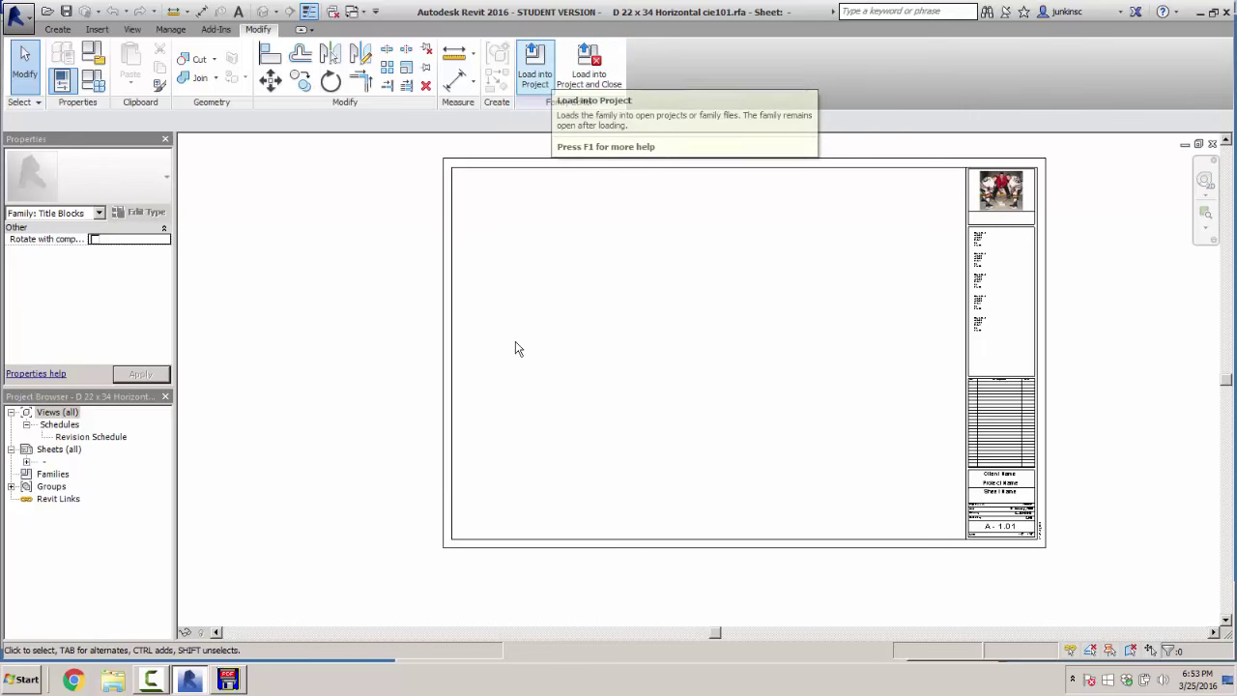
Load the title block family back into the project and close it, replacing the existing D 22 x 34 Horizontal cie101.rfa file
{"action": "left_click", "coordinate": [591, 73]}
{"action": "key", "text": "Return"}
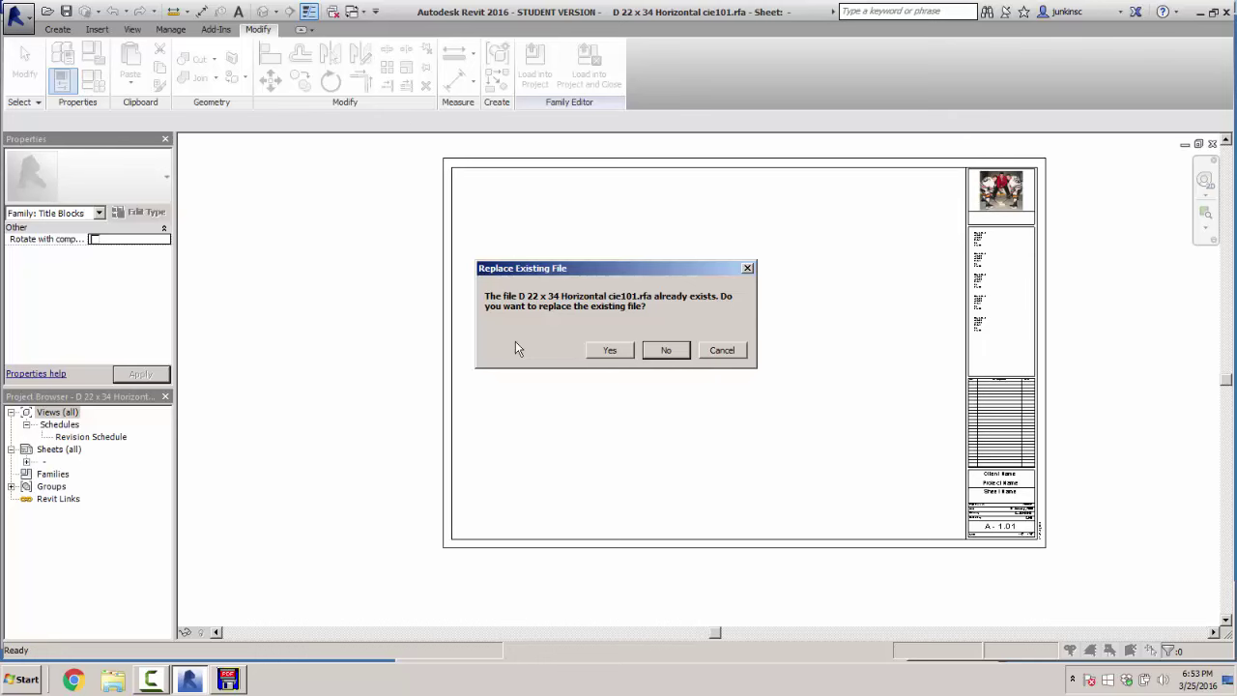
{"action": "key", "text": "y"}
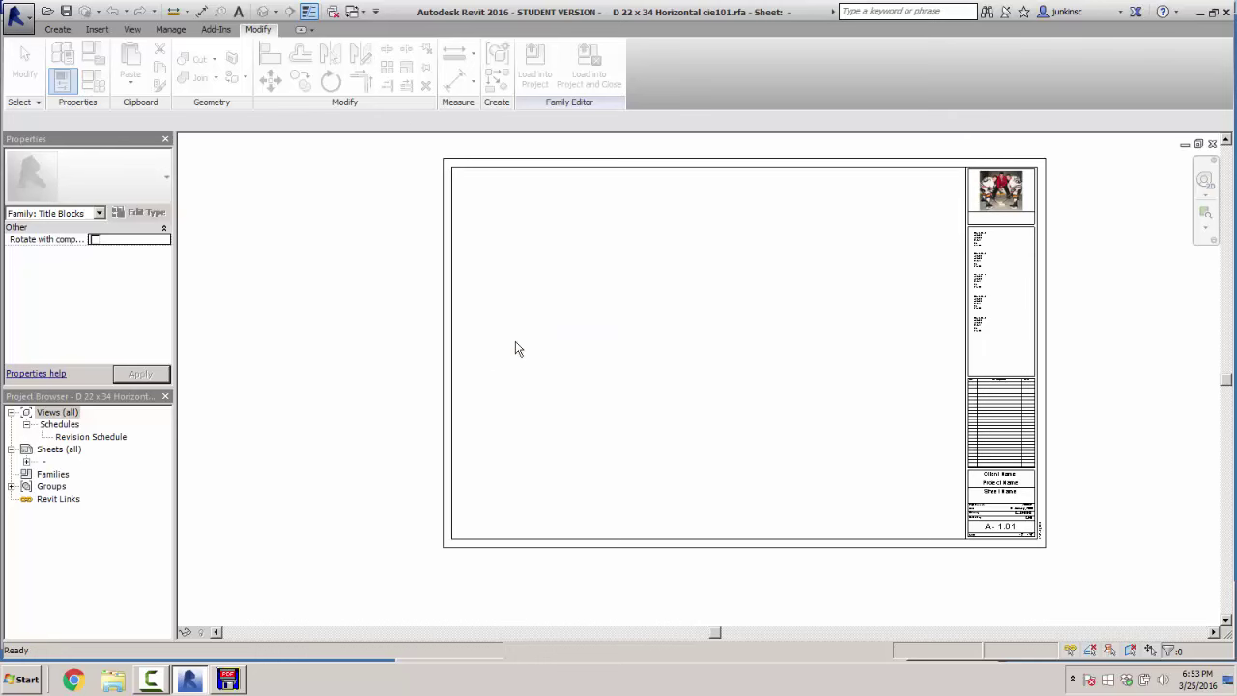
{"action": "scroll", "coordinate": [515, 348], "scroll_direction": "down", "scroll_amount": 2}
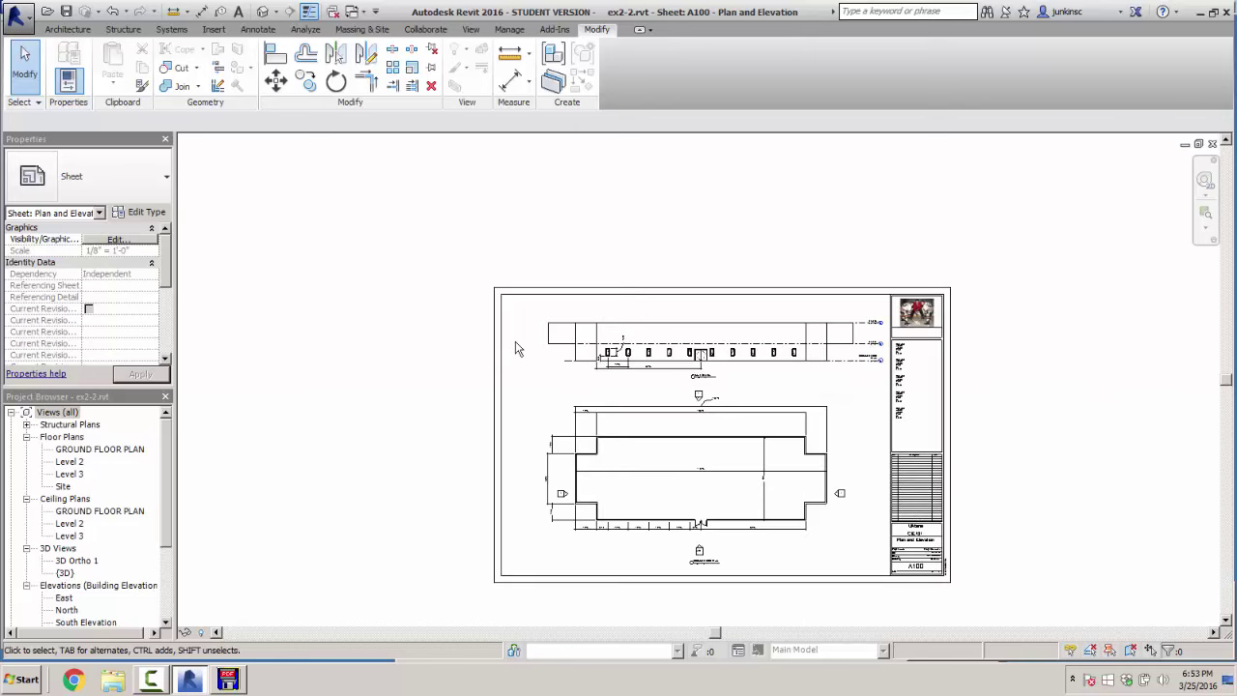
Set the paper size in the CutePDF Writer print setup to PostScript Custom Page Size
{"action": "left_click", "coordinate": [18, 17]}
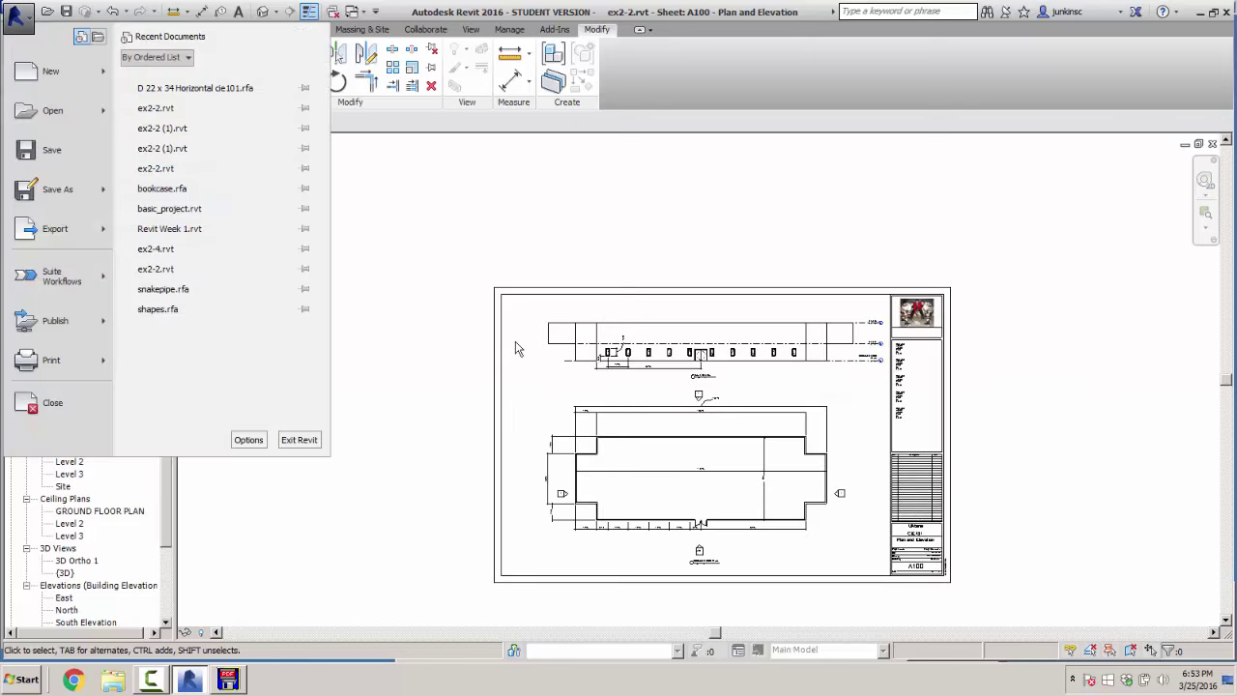
{"action": "mouse_move", "coordinate": [58, 360]}
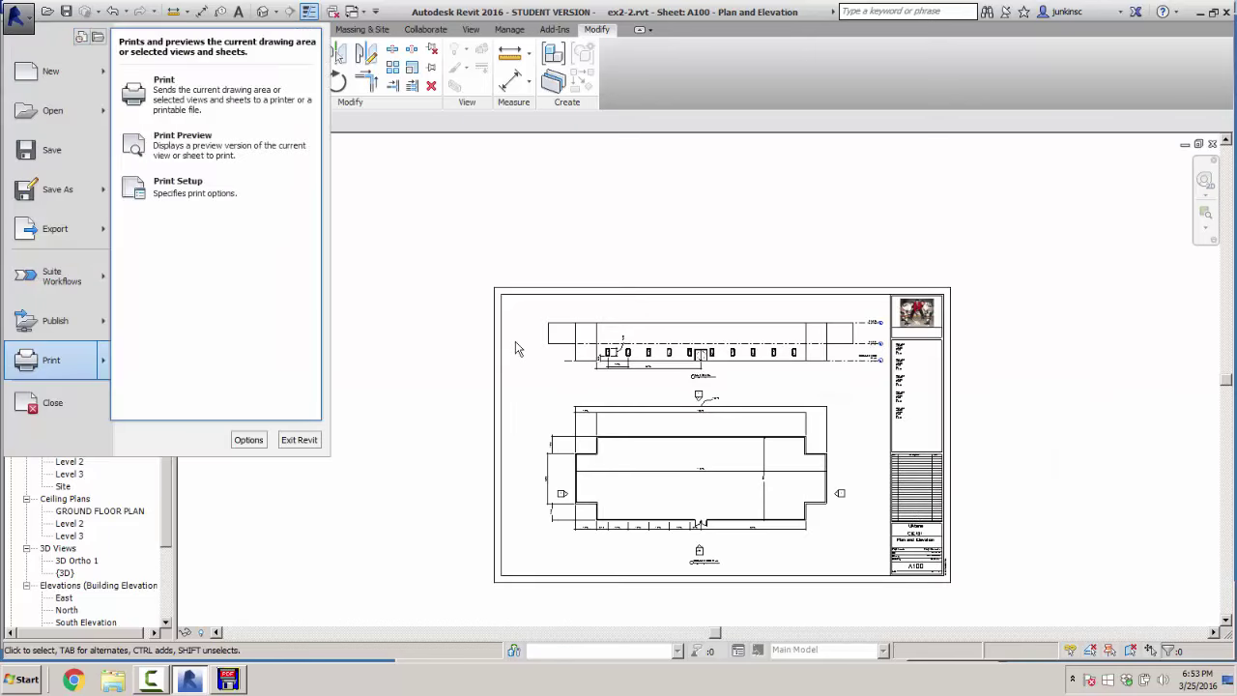
{"action": "left_click", "coordinate": [217, 188]}
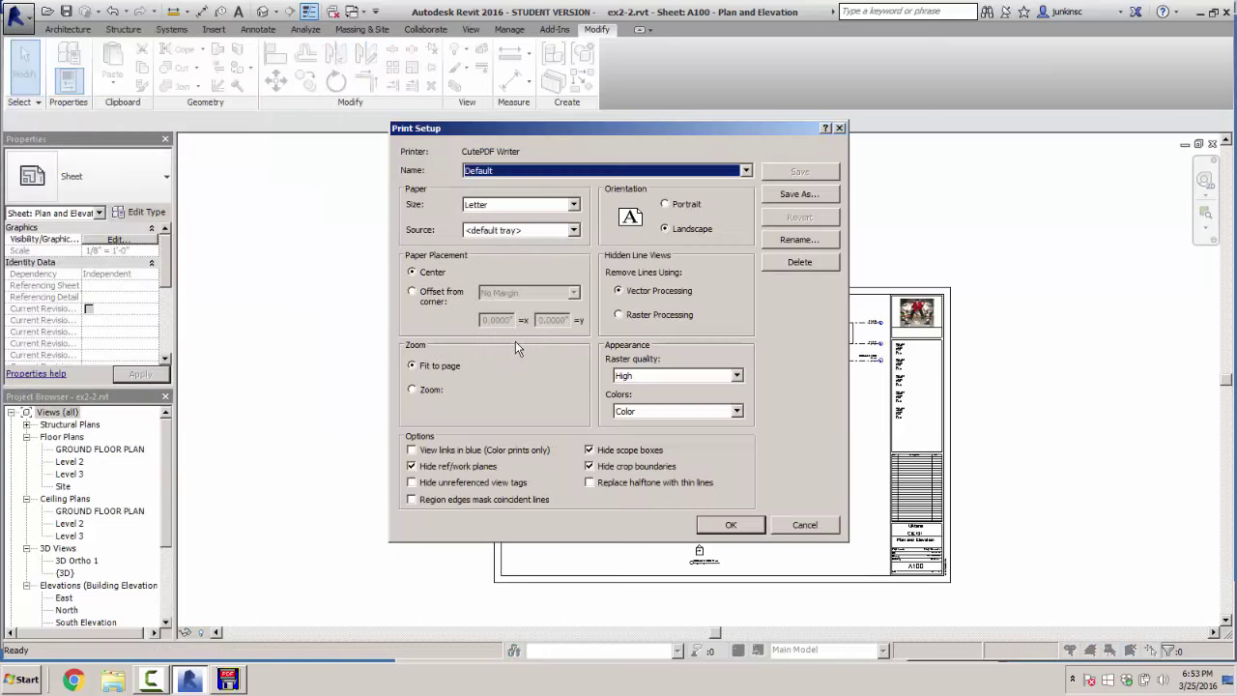
{"action": "key", "text": "Tab"}
{"action": "key", "text": "alt+Down"}
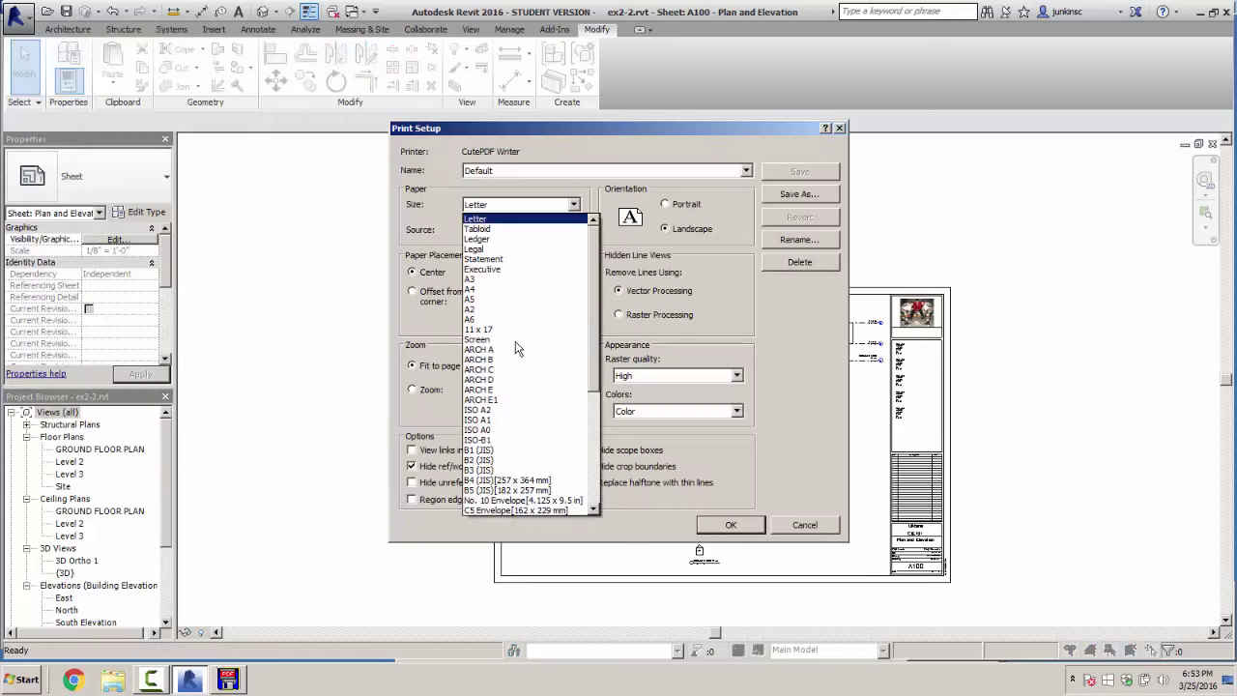
{"action": "scroll", "coordinate": [516, 348], "scroll_direction": "down", "scroll_amount": 4}
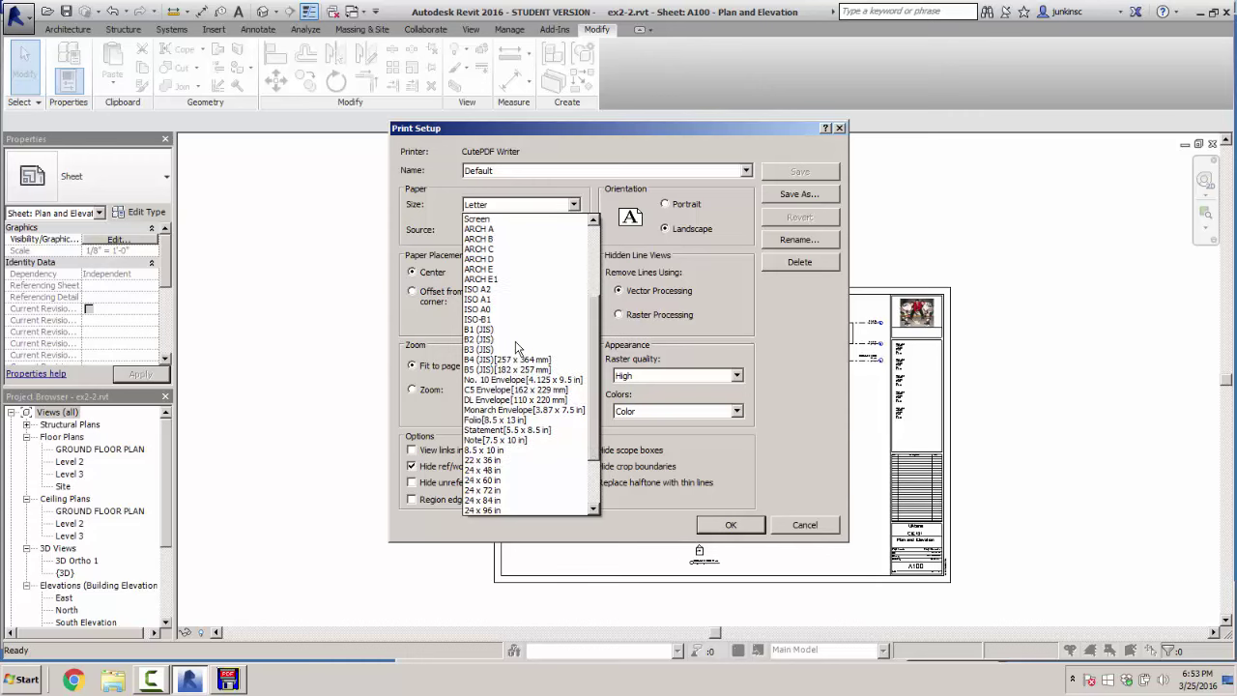
{"action": "scroll", "coordinate": [516, 348], "scroll_direction": "down", "scroll_amount": 1}
{"action": "scroll", "coordinate": [516, 348], "scroll_direction": "down", "scroll_amount": 3}
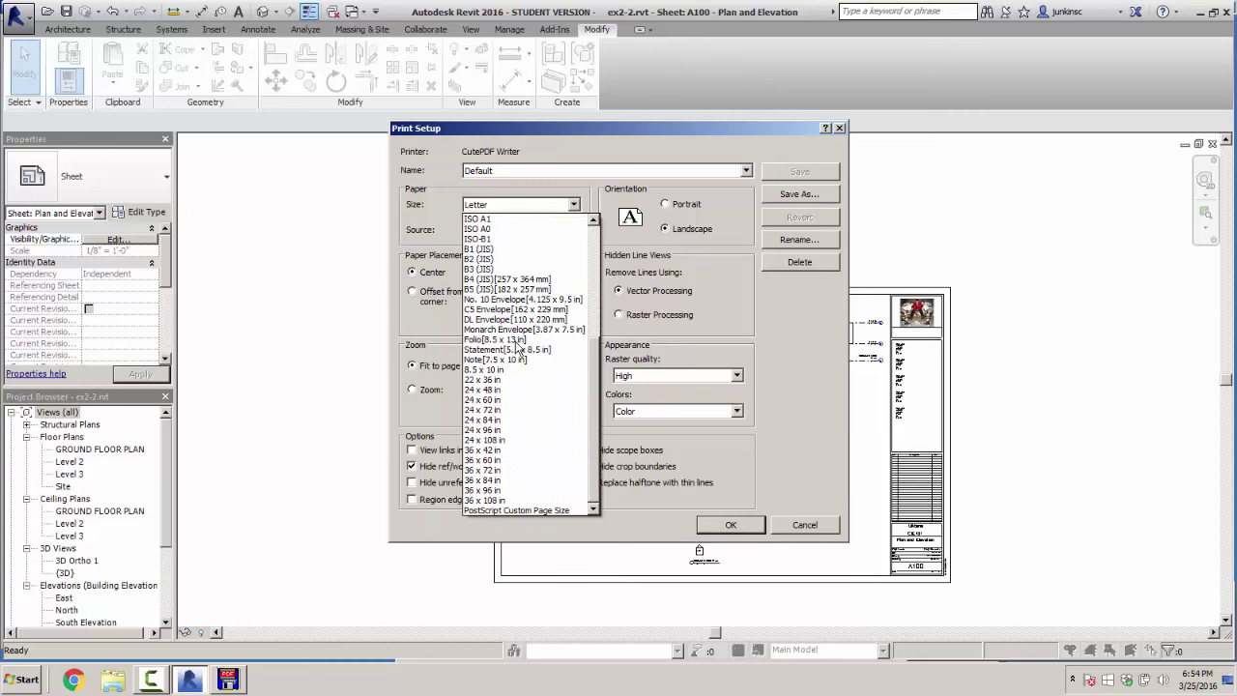
{"action": "key", "text": "Down"}
{"action": "key", "text": "Down"}
{"action": "key", "text": "Down"}
{"action": "key", "text": "Down"}
{"action": "key", "text": "Down"}
{"action": "key", "text": "Down"}
{"action": "key", "text": "Return"}
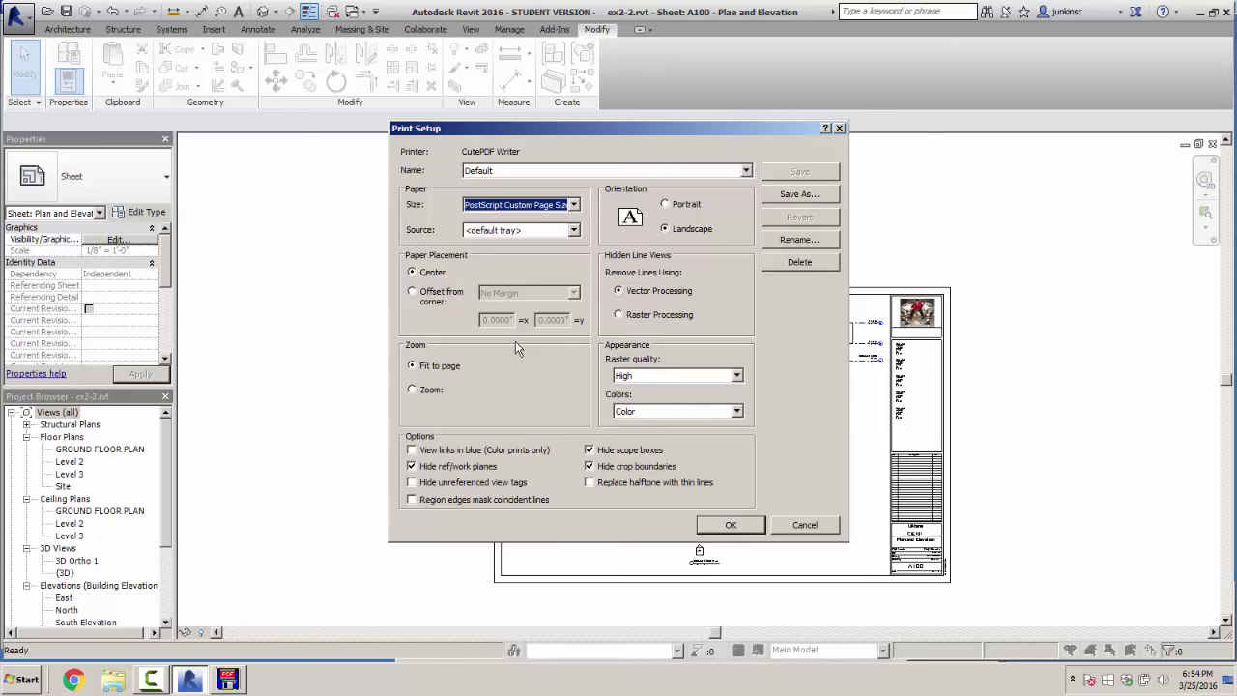
Set the paper source in the print setup to Automatically Select
{"action": "key", "text": "Tab"}
{"action": "key", "text": "alt+Down"}
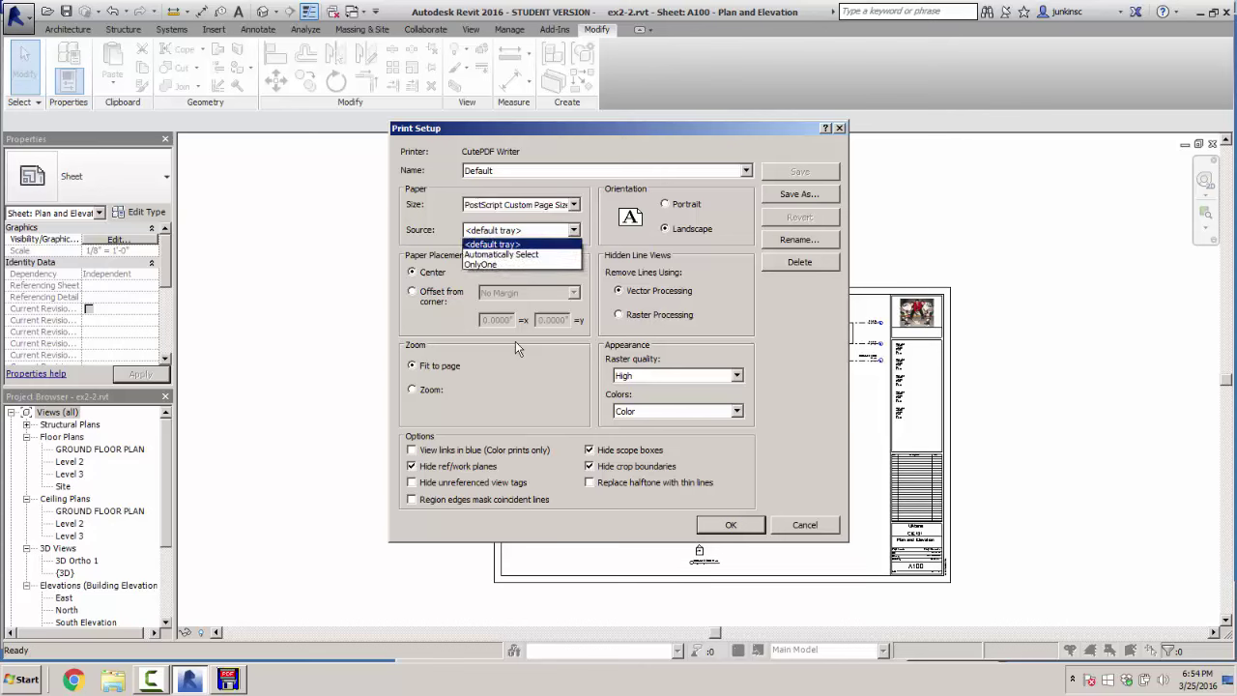
{"action": "key", "text": "Down"}
{"action": "key", "text": "Down"}
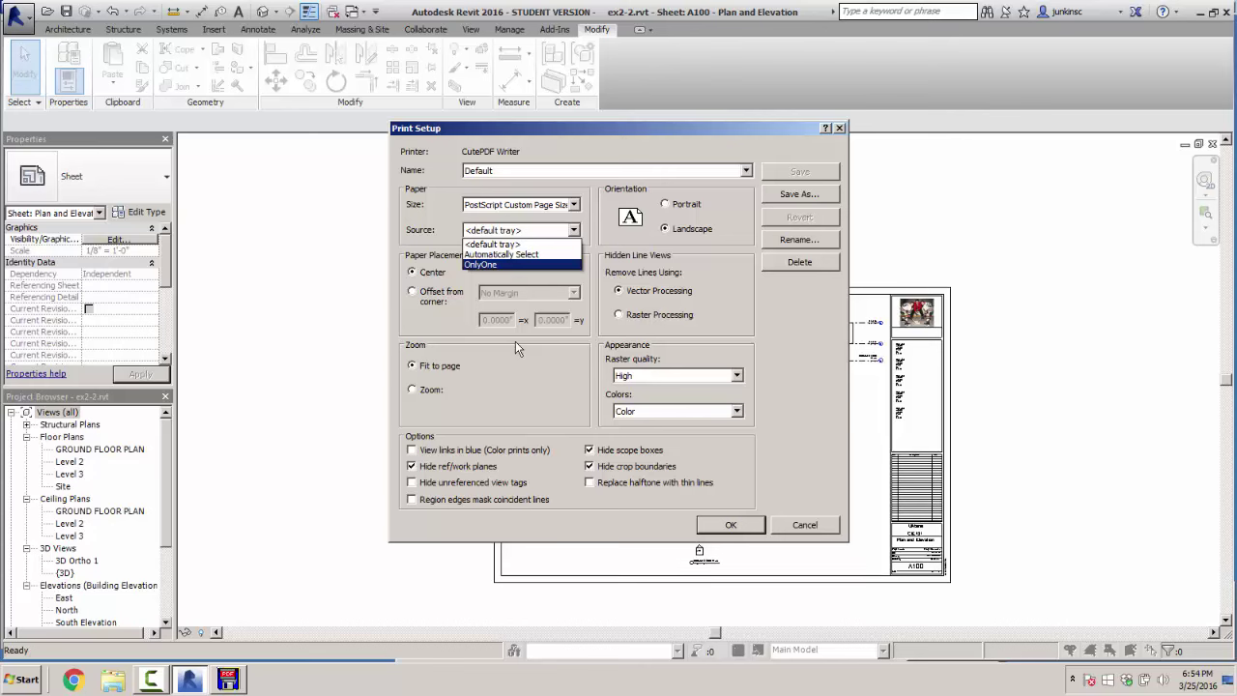
{"action": "key", "text": "Up"}
{"action": "key", "text": "Return"}
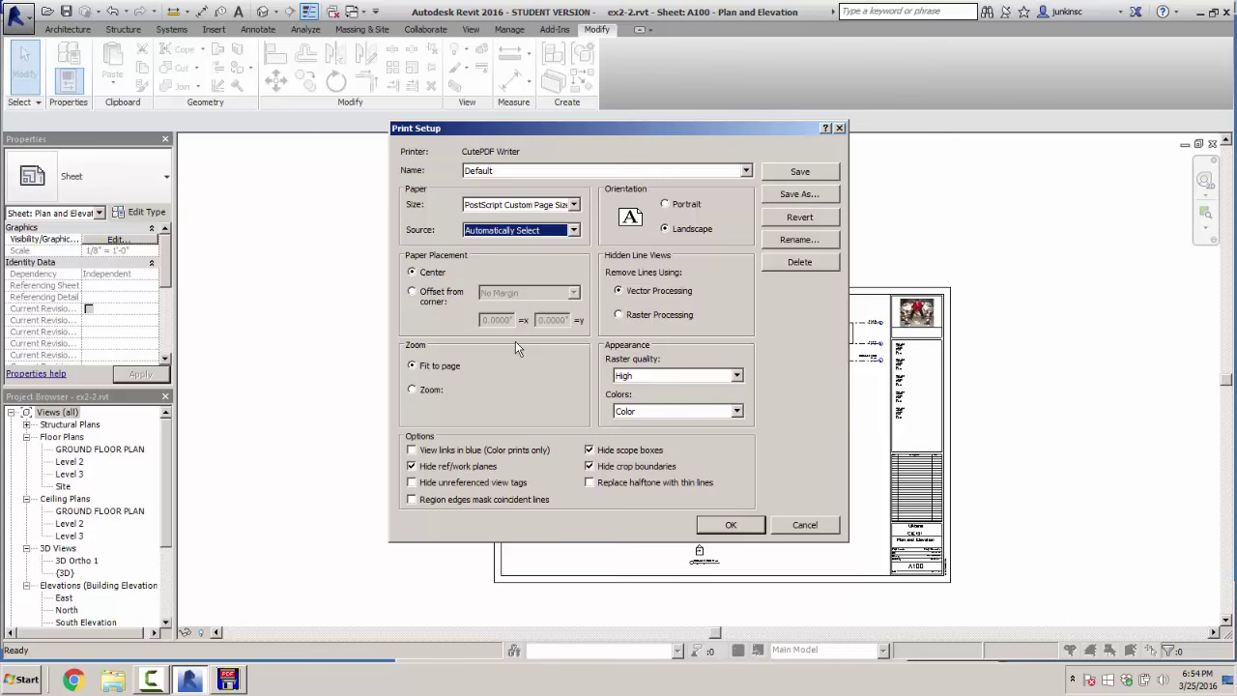
Set the print orientation to Portrait, review the paper sizes while keeping PostScript Custom Page Size, and accept the print setup
{"action": "key", "text": "alt+p"}
{"action": "key", "text": "alt+Down"}
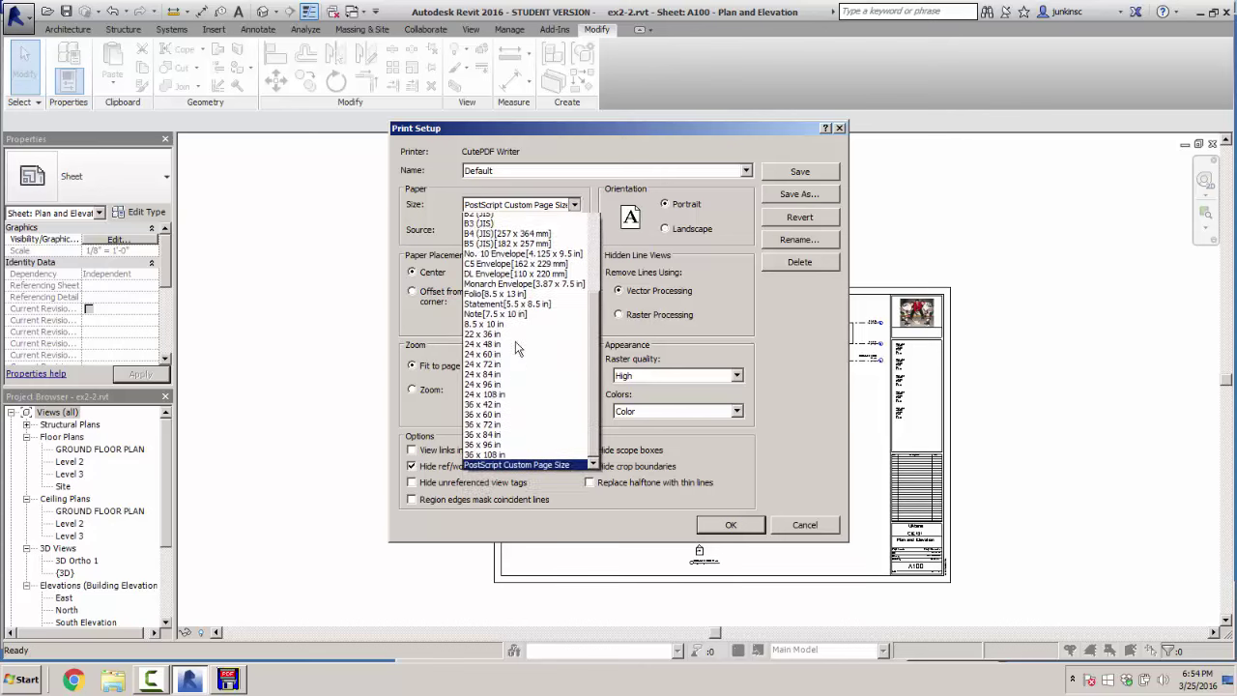
{"action": "key", "text": "Page_Up"}
{"action": "key", "text": "Down"}
{"action": "key", "text": "Down"}
{"action": "key", "text": "Down"}
{"action": "key", "text": "Down"}
{"action": "key", "text": "Down"}
{"action": "key", "text": "Down"}
{"action": "key", "text": "Down"}
{"action": "key", "text": "Down"}
{"action": "key", "text": "Down"}
{"action": "key", "text": "Down"}
{"action": "key", "text": "Down"}
{"action": "key", "text": "Down"}
{"action": "key", "text": "Down"}
{"action": "key", "text": "Down"}
{"action": "key", "text": "Down"}
{"action": "key", "text": "Down"}
{"action": "key", "text": "Down"}
{"action": "key", "text": "Down"}
{"action": "key", "text": "Down"}
{"action": "key", "text": "Down"}
{"action": "key", "text": "Down"}
{"action": "key", "text": "Down"}
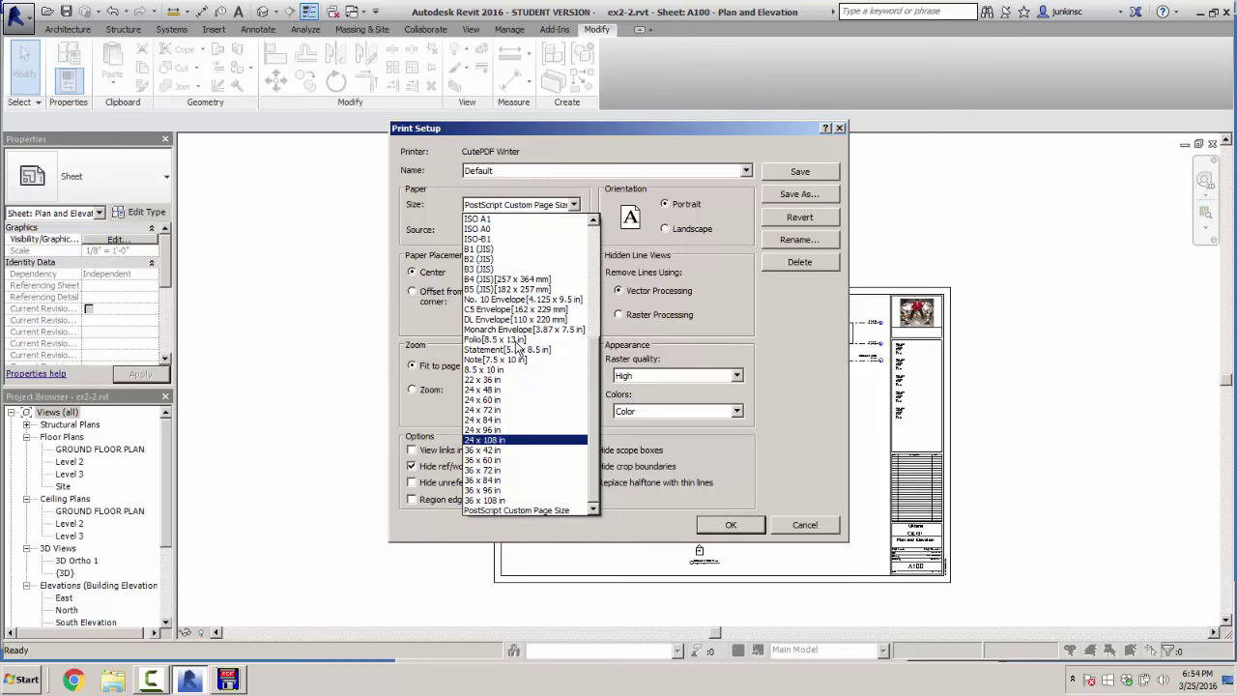
{"action": "key", "text": "Return"}
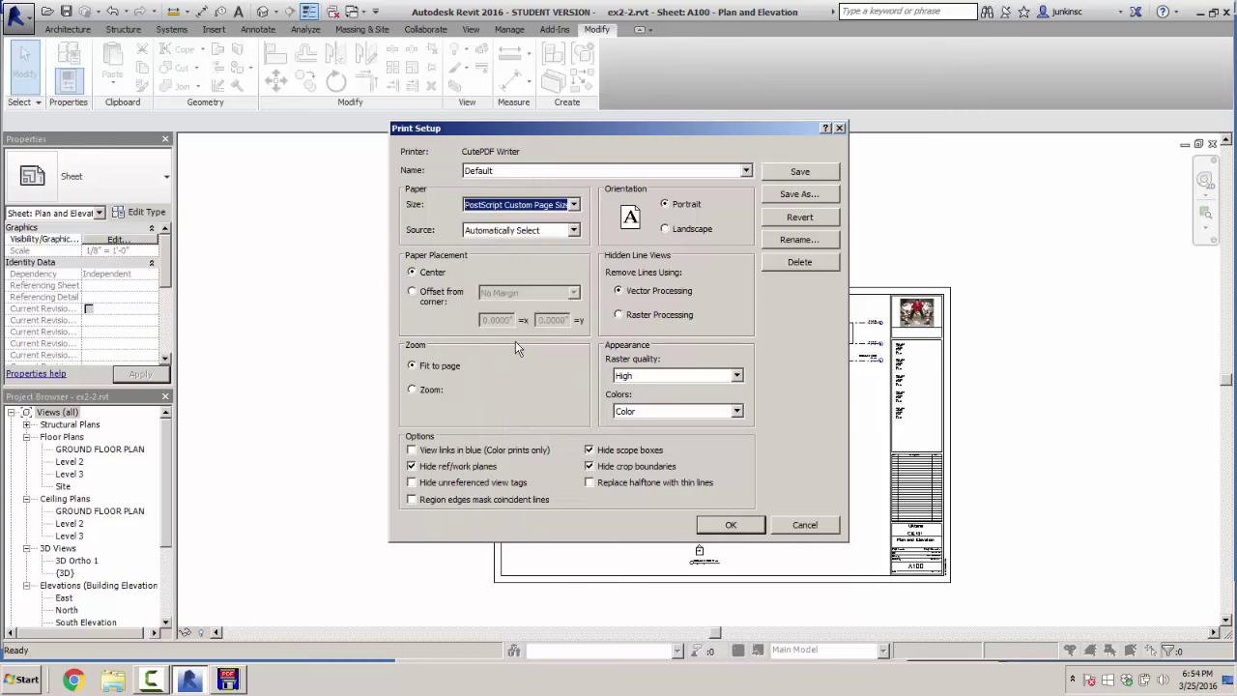
{"action": "key", "text": "Return"}
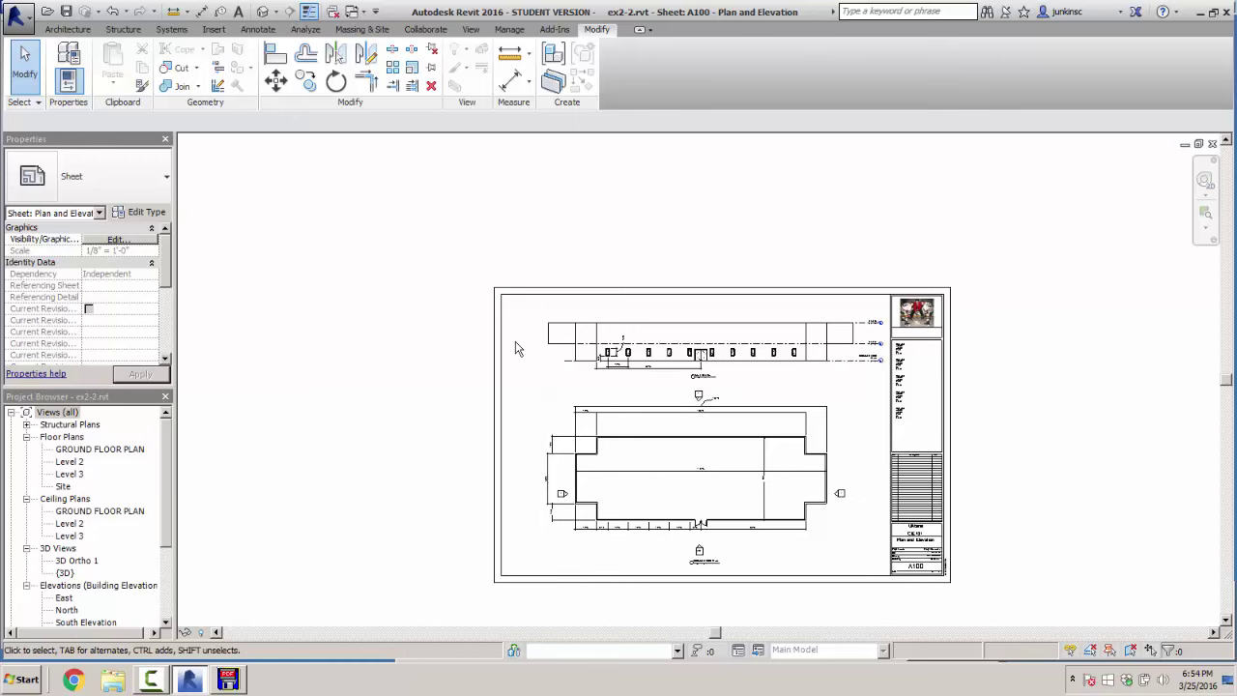
Open the Print dialog for the A100 sheet
{"action": "key", "text": "alt+f"}
{"action": "key", "text": "Down"}
{"action": "key", "text": "Down"}
{"action": "key", "text": "Down"}
{"action": "key", "text": "Down"}
{"action": "key", "text": "Down"}
{"action": "key", "text": "Down"}
{"action": "key", "text": "Down"}
{"action": "key", "text": "Down"}
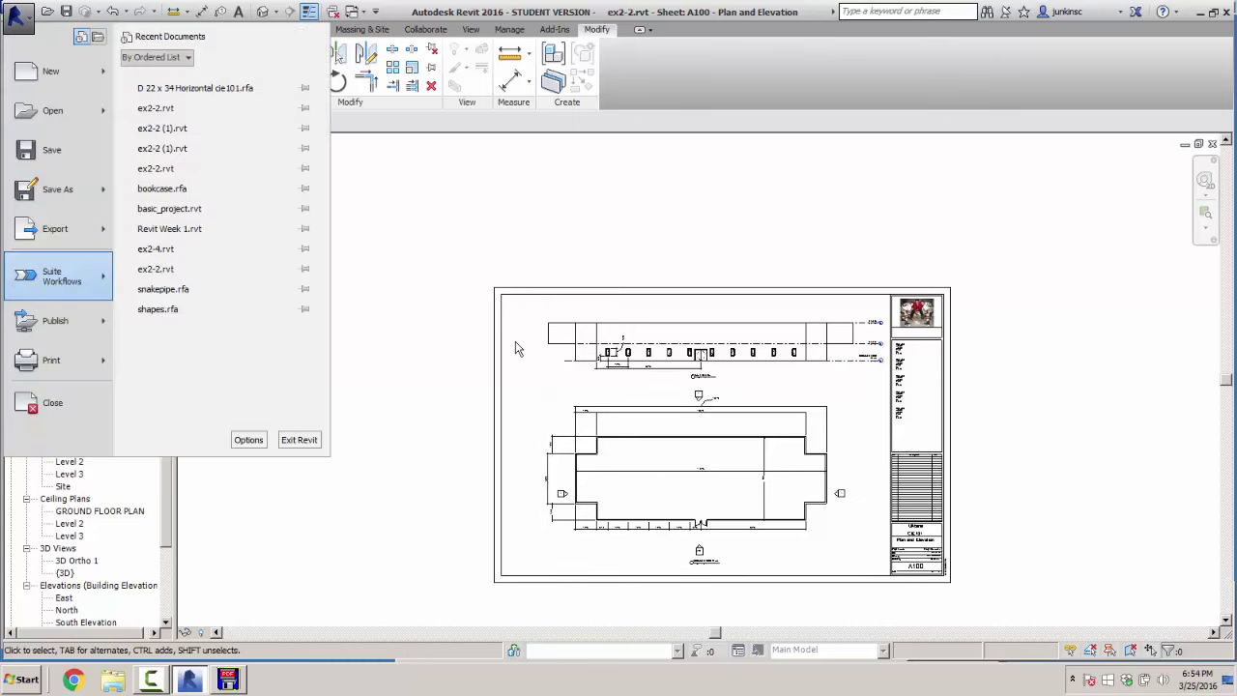
{"action": "key", "text": "Right"}
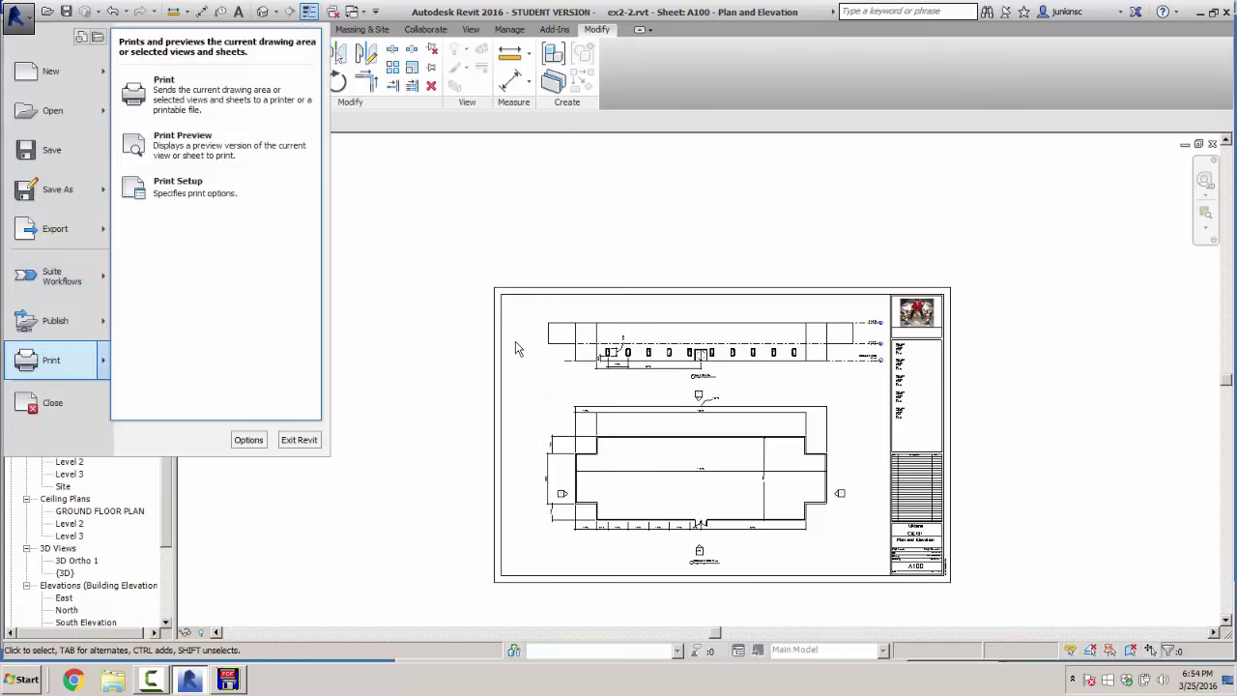
{"action": "key", "text": "Down"}
{"action": "key", "text": "Return"}
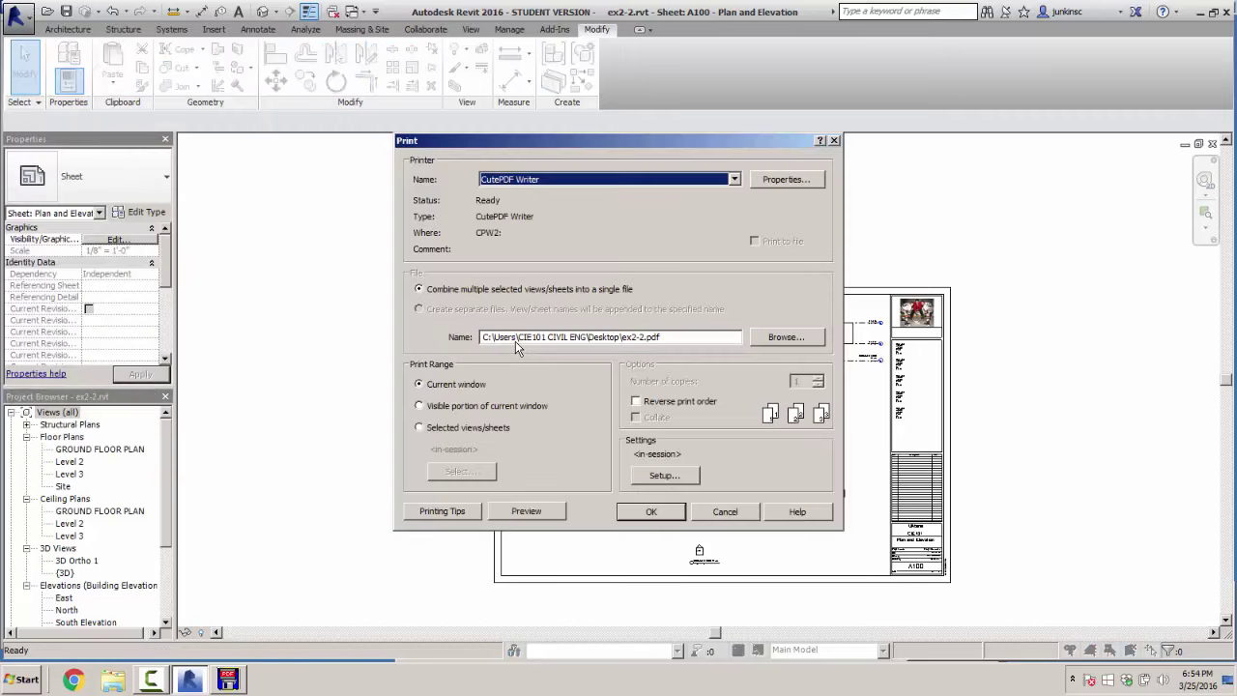
Set the CutePDF Writer PostScript custom page size to 34 inches wide by 22 inches high and accept the printer properties
{"action": "key", "text": "Tab"}
{"action": "key", "text": "Return"}
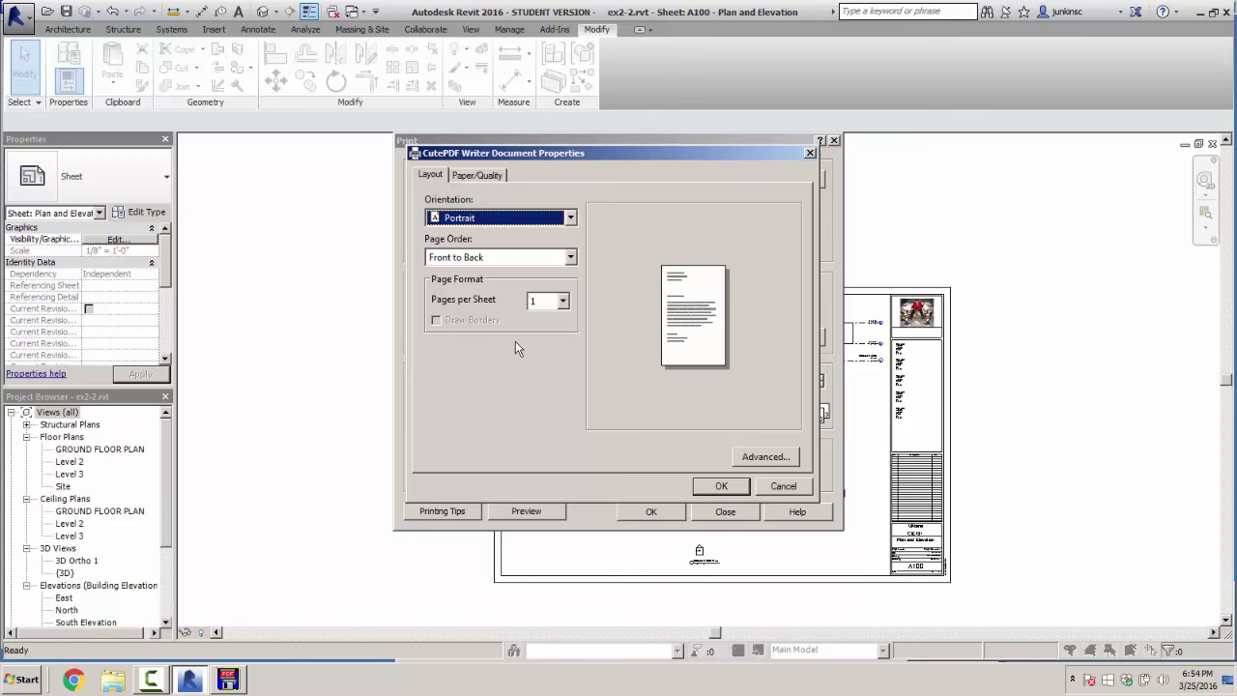
{"action": "key", "text": "ctrl+Tab"}
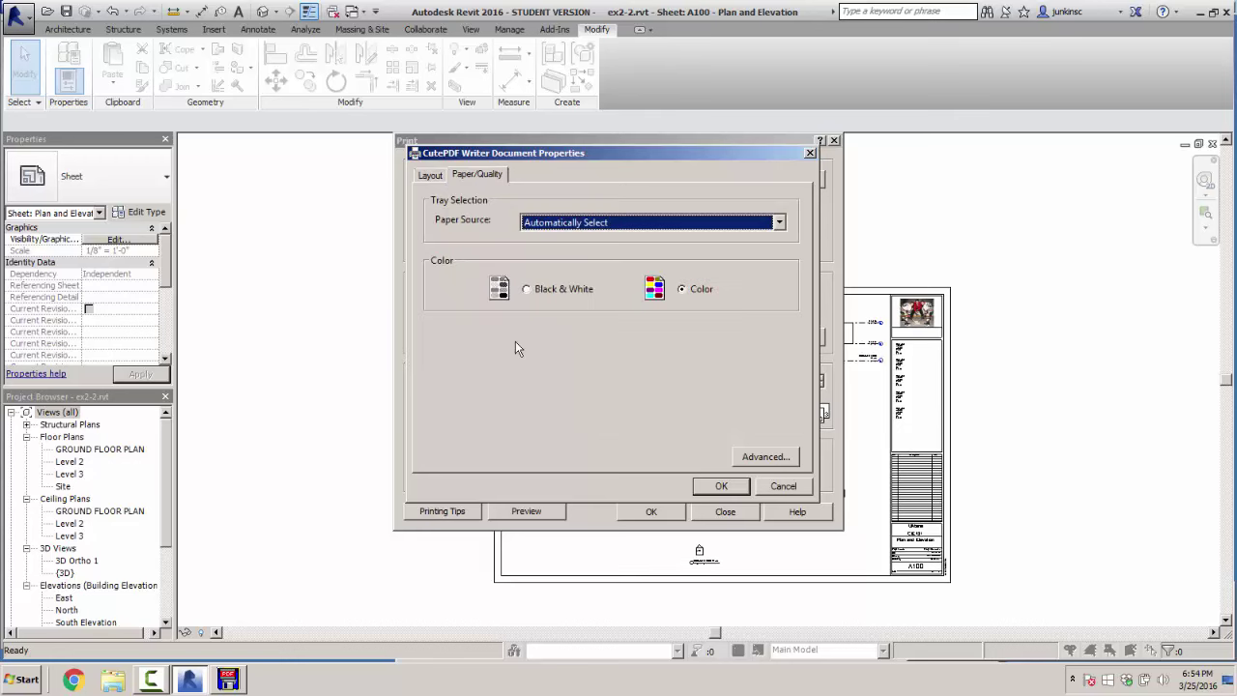
{"action": "key", "text": "alt+v"}
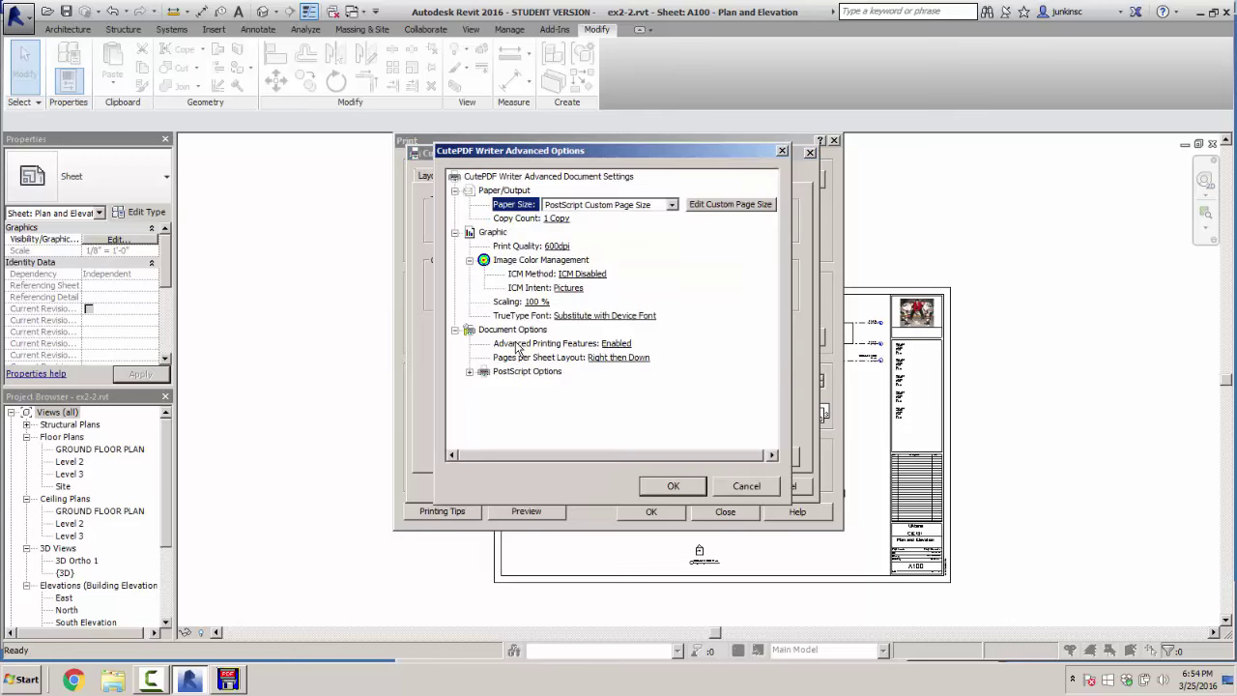
{"action": "key", "text": "alt+e"}
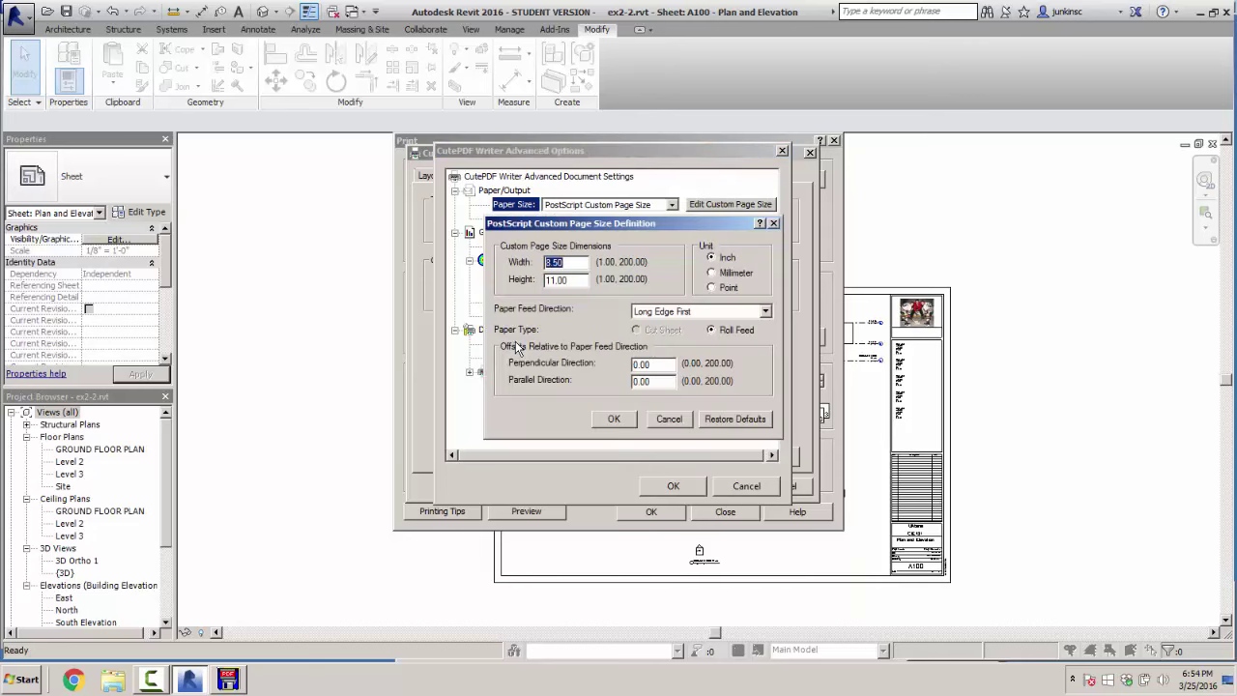
{"action": "type", "text": "34"}
{"action": "key", "text": "Tab"}
{"action": "type", "text": "22"}
{"action": "key", "text": "Return"}
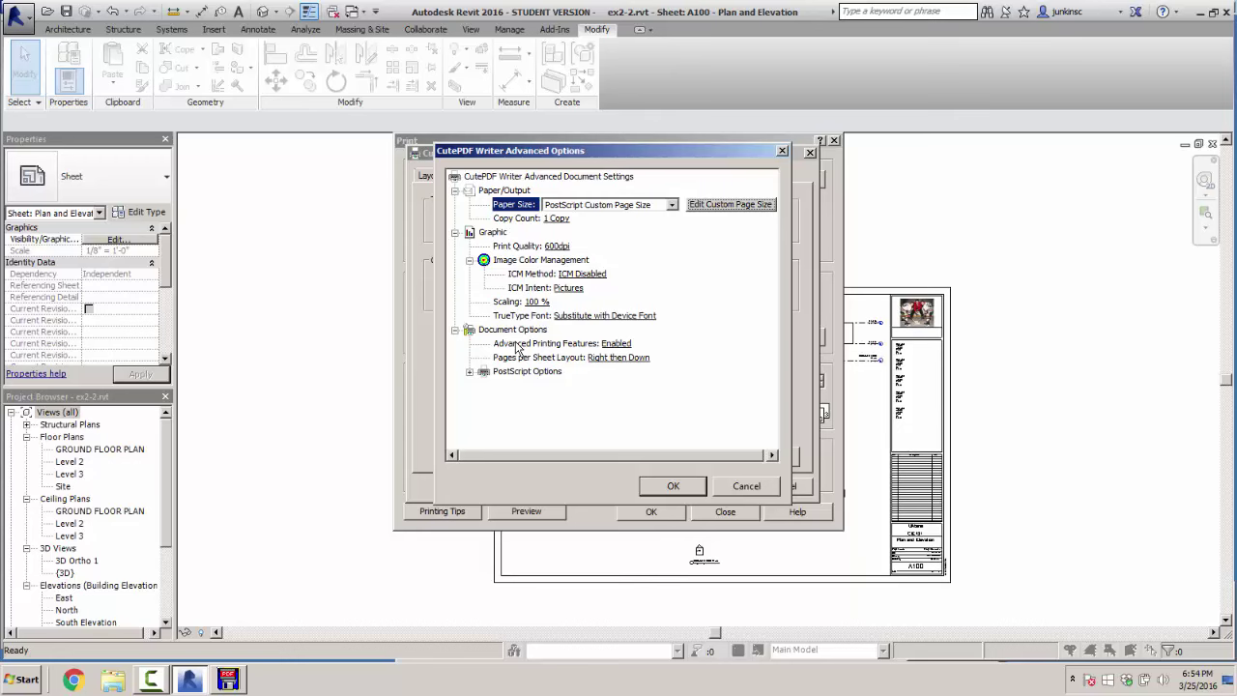
{"action": "key", "text": "Return"}
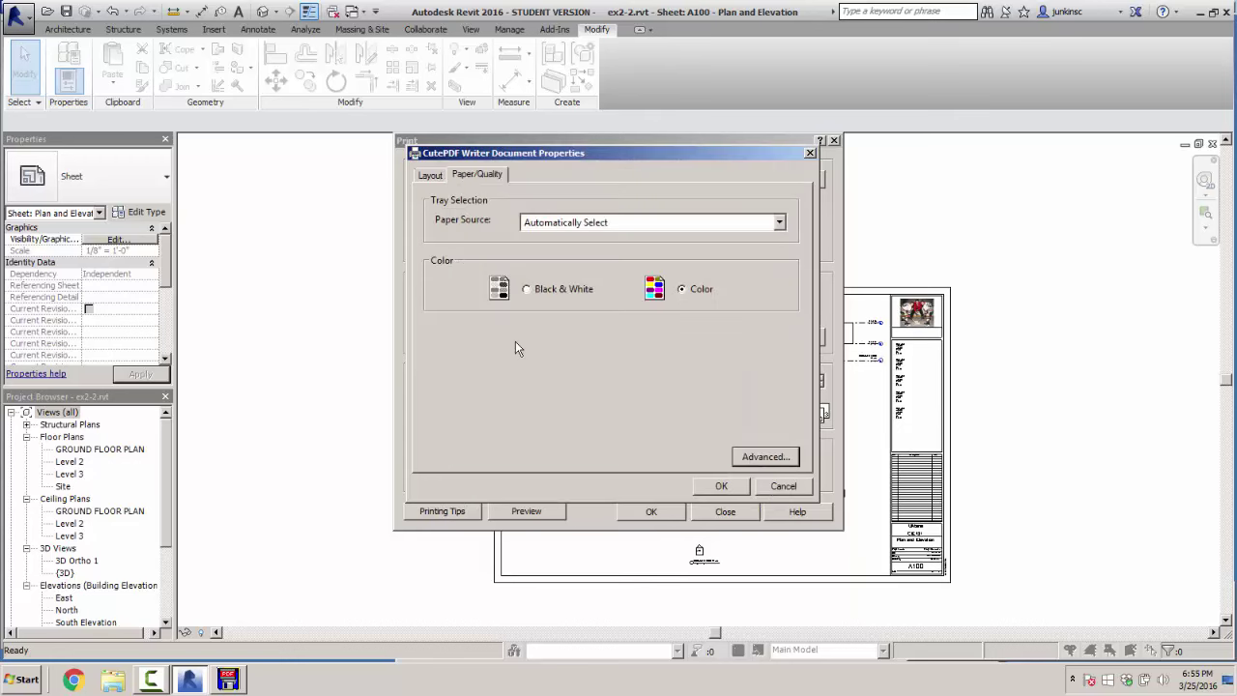
{"action": "key", "text": "ctrl+shift+Tab"}
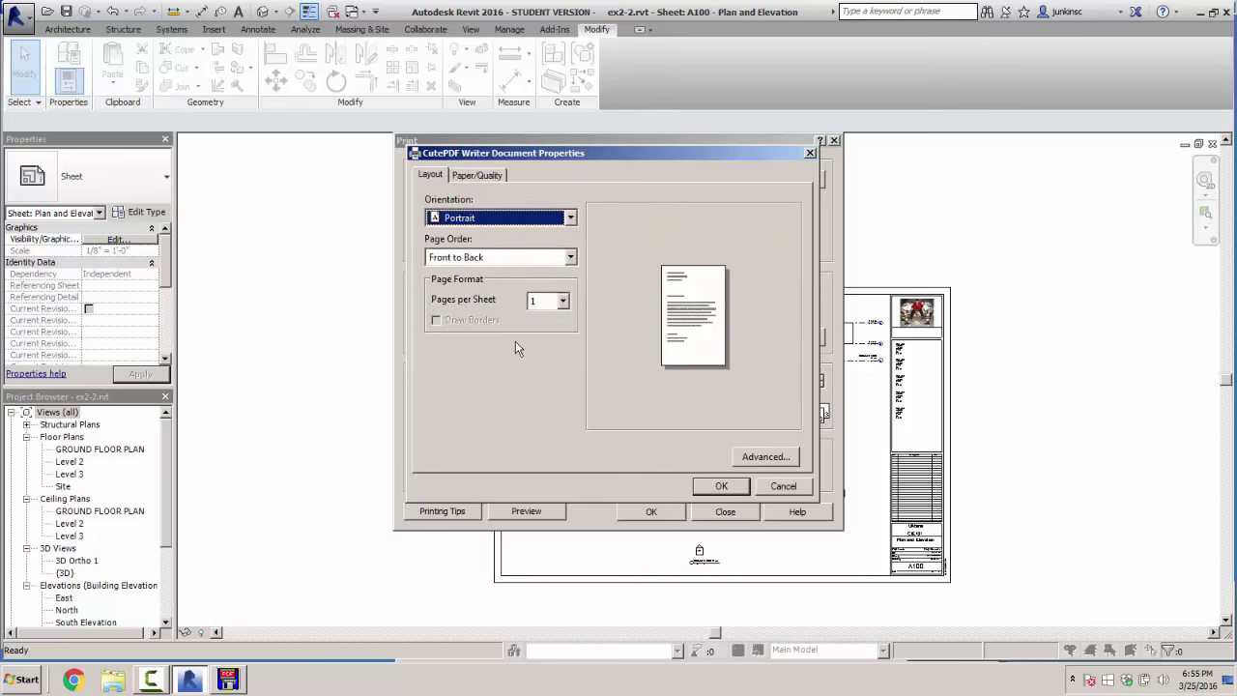
{"action": "key", "text": "Return"}
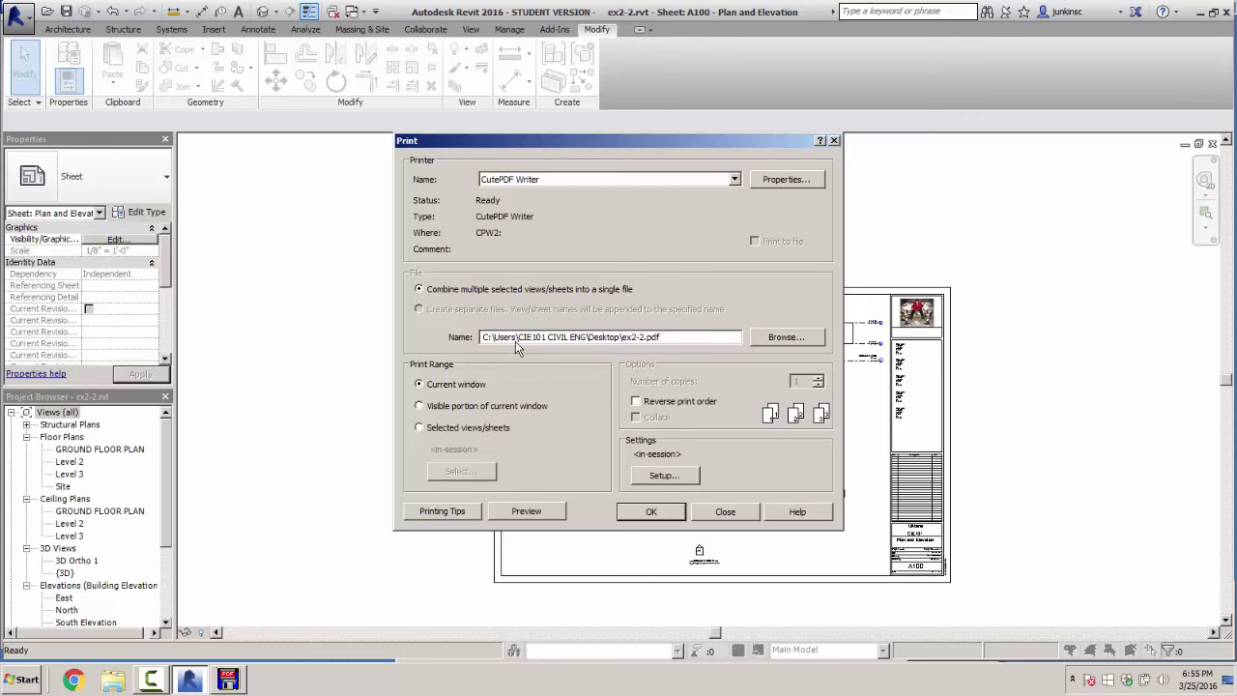
Open the print preview of the A100 sheet and save the project
{"action": "key", "text": "alt+w"}
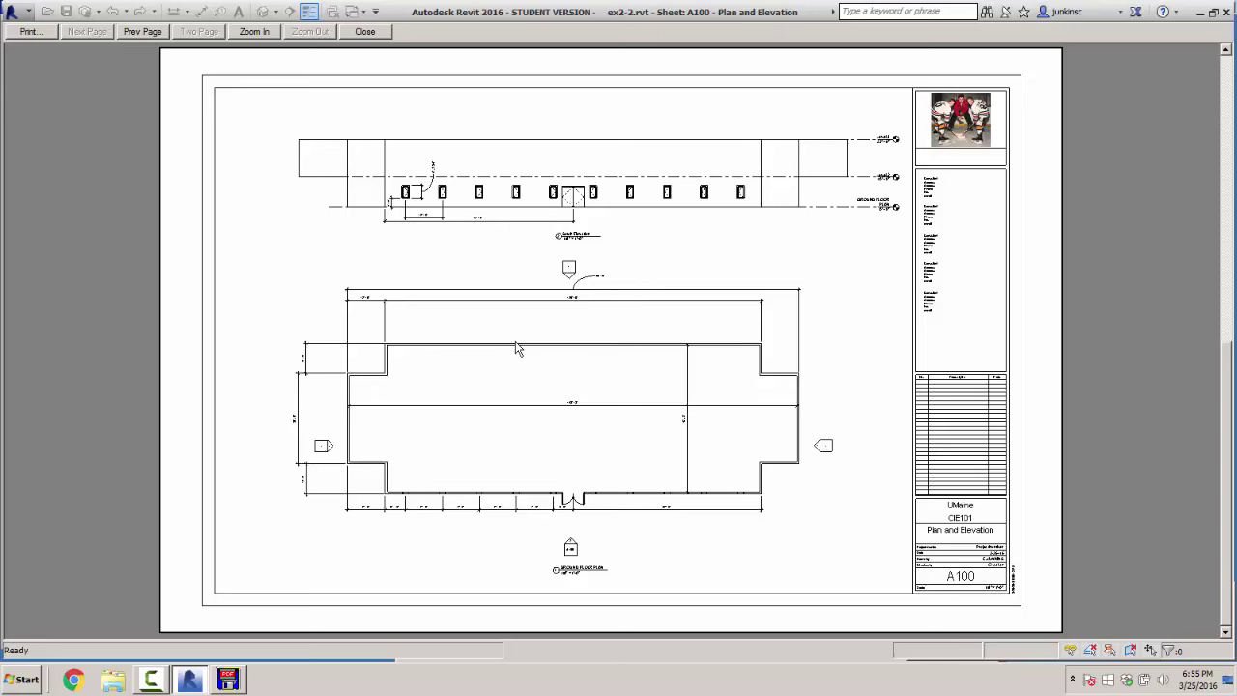
{"action": "left_click", "coordinate": [516, 348]}
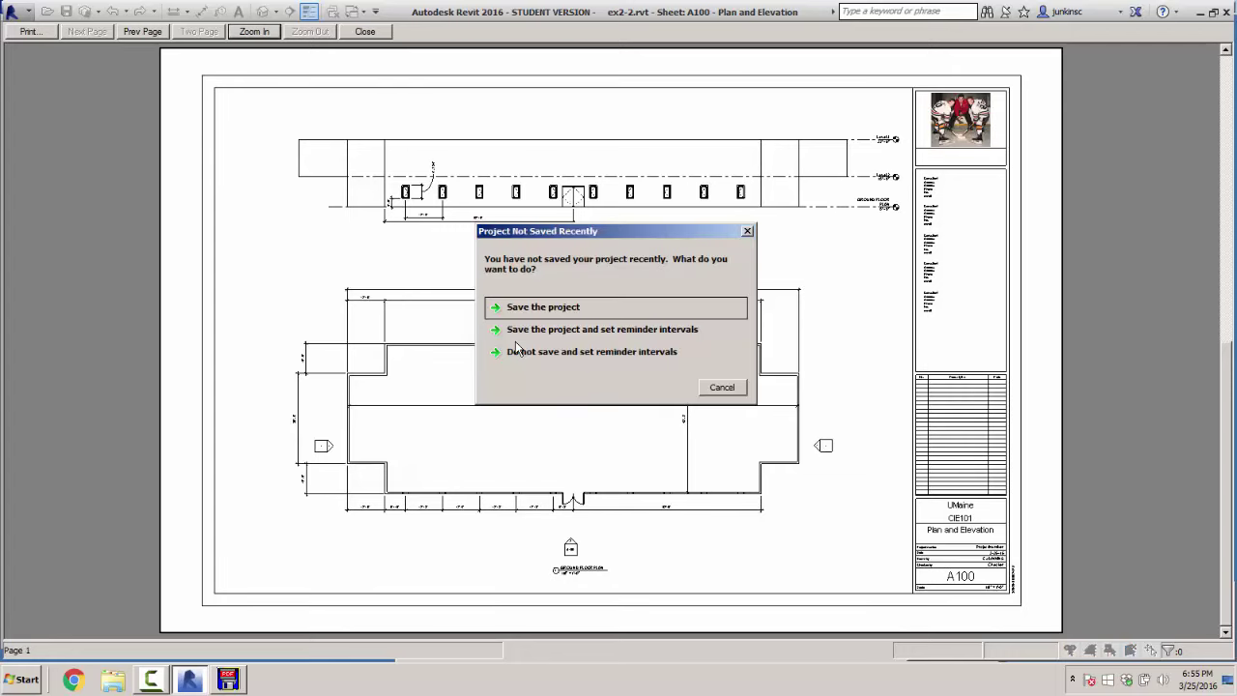
{"action": "left_click", "coordinate": [517, 350]}
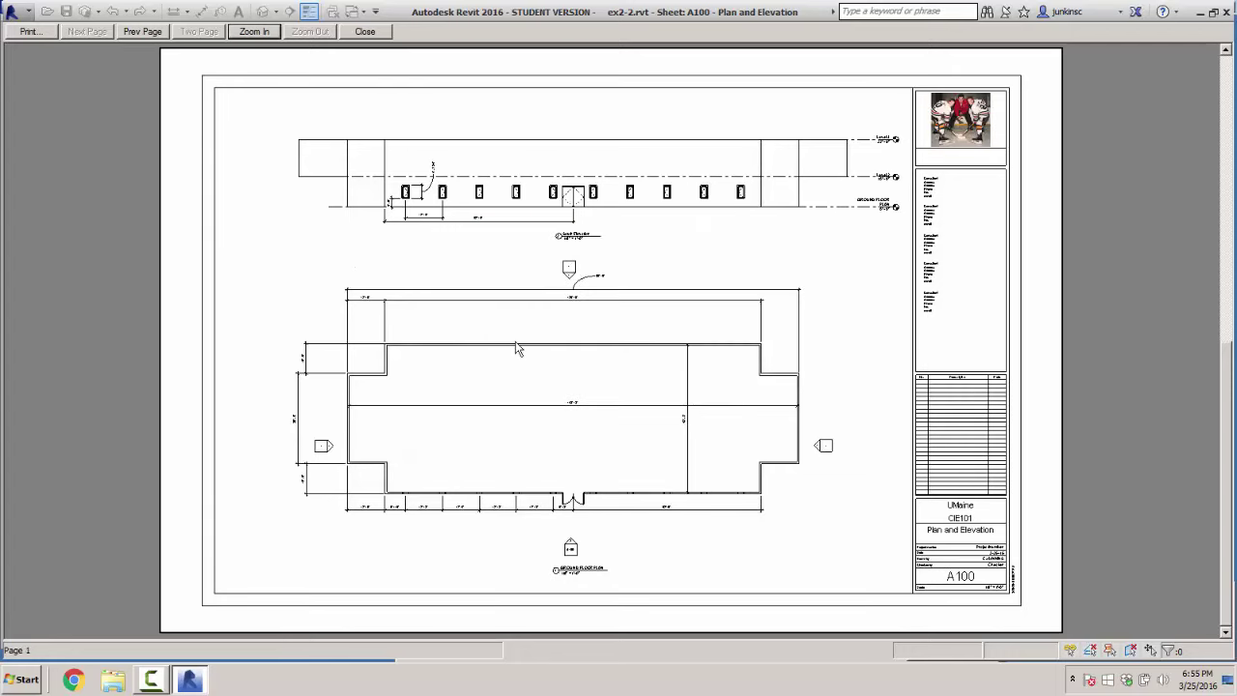
Inspect the South Elevation up close in the print preview, return to the full sheet and close the preview
{"action": "left_click", "coordinate": [516, 348]}
{"action": "left_click", "coordinate": [516, 348]}
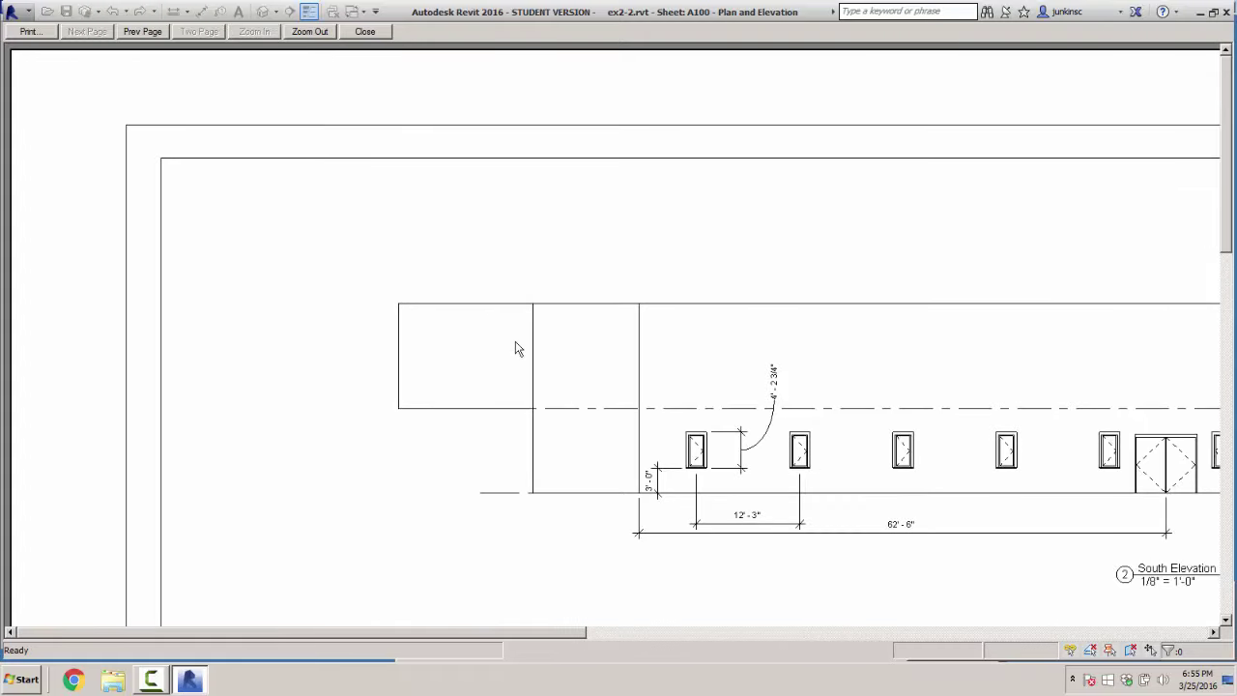
{"action": "left_click", "coordinate": [517, 349]}
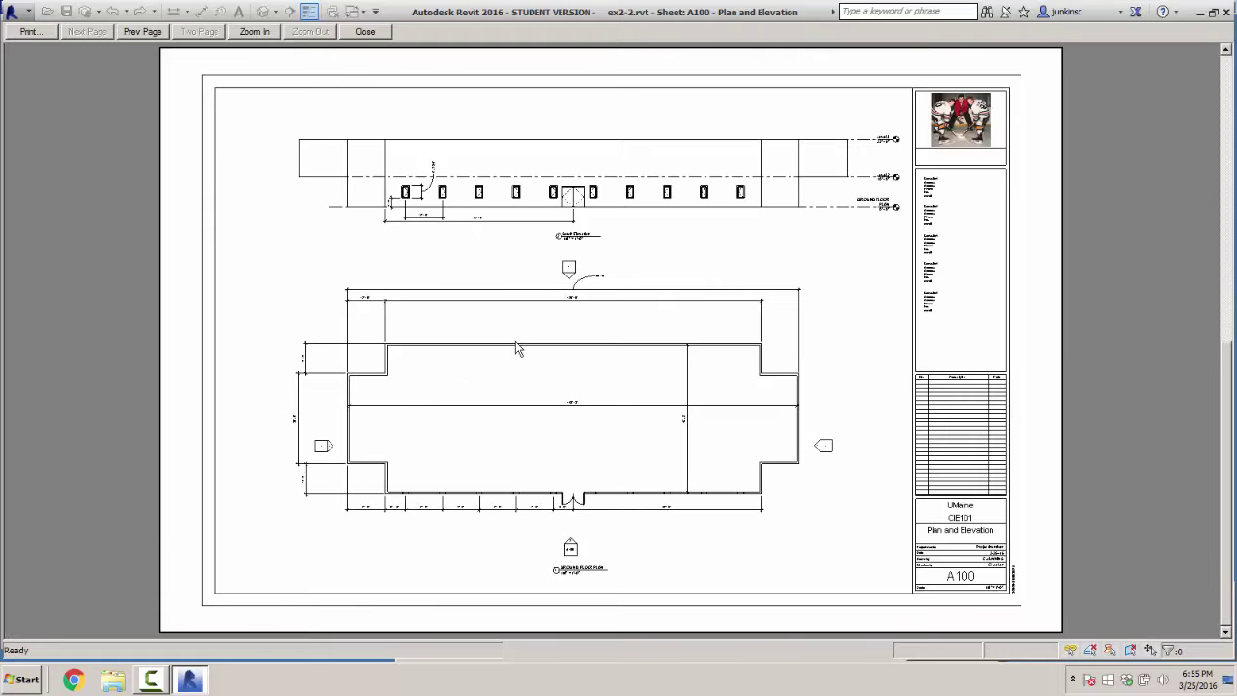
{"action": "key", "text": "Escape"}
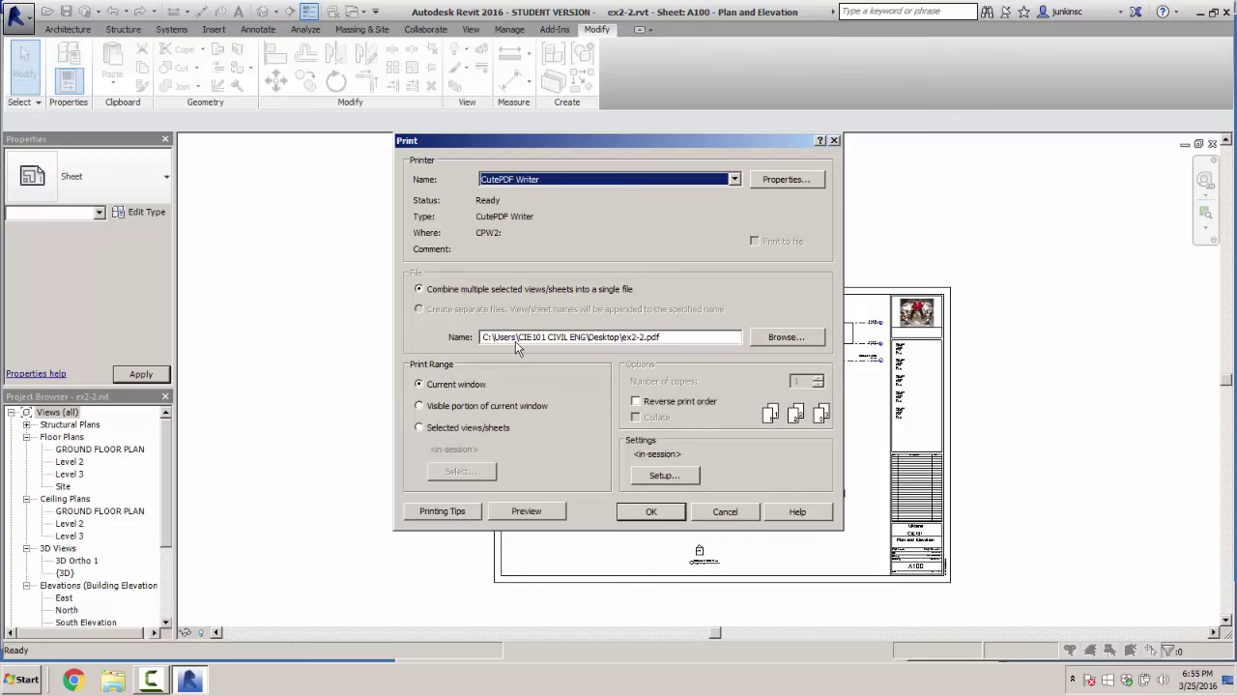
Print the sheet and save it as ex2-2.pdf in the PDFS folder inside CIE101 HOME on the Desktop
{"action": "key", "text": "Return"}
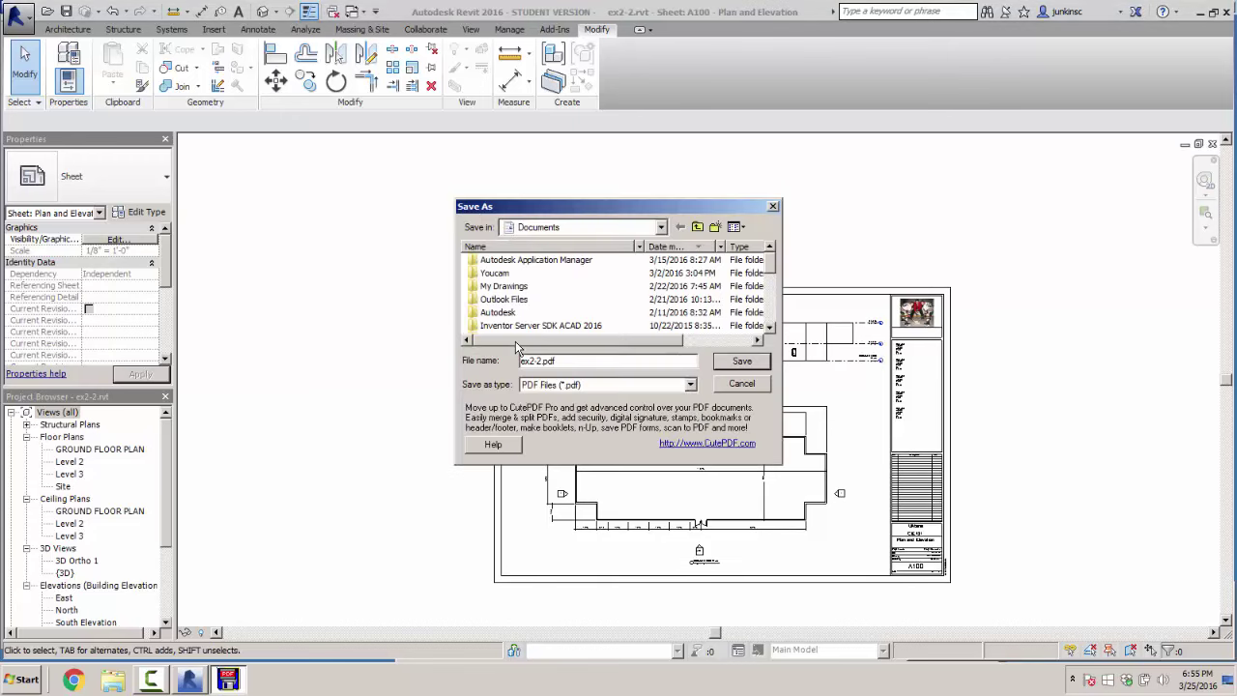
{"action": "key", "text": "alt+i"}
{"action": "key", "text": "F4"}
{"action": "key", "text": "Up"}
{"action": "key", "text": "Up"}
{"action": "key", "text": "Up"}
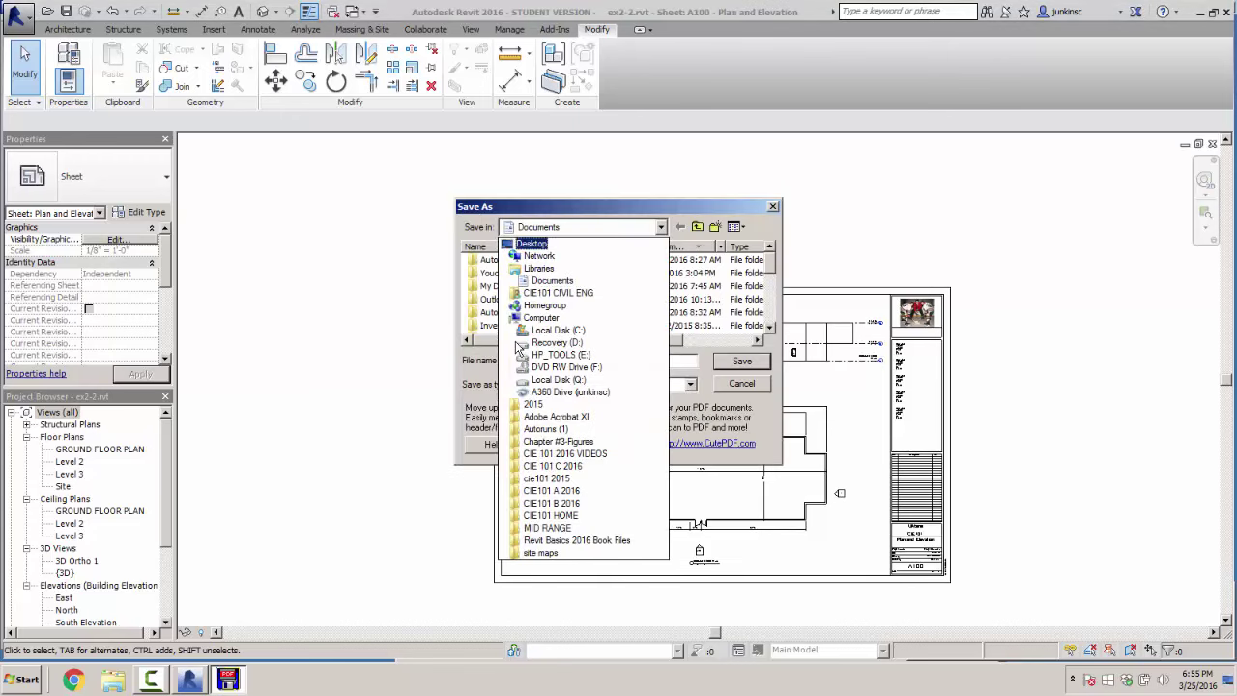
{"action": "key", "text": "Return"}
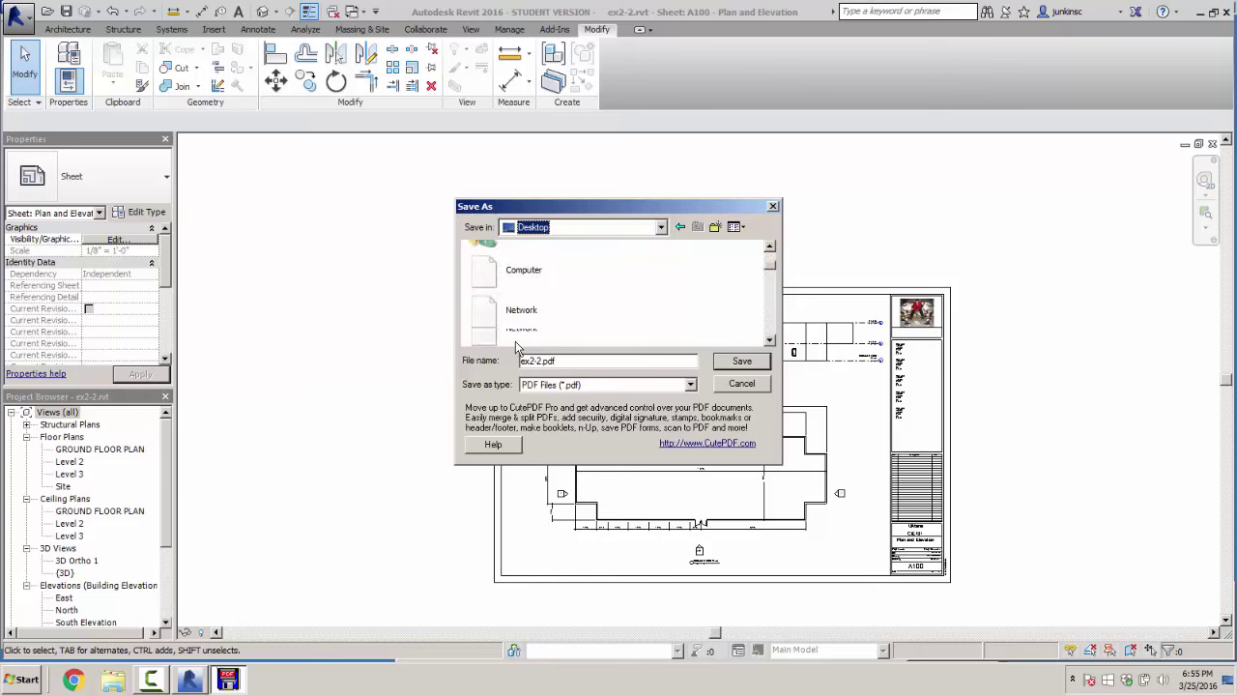
{"action": "scroll", "coordinate": [517, 343], "scroll_direction": "down", "scroll_amount": 5}
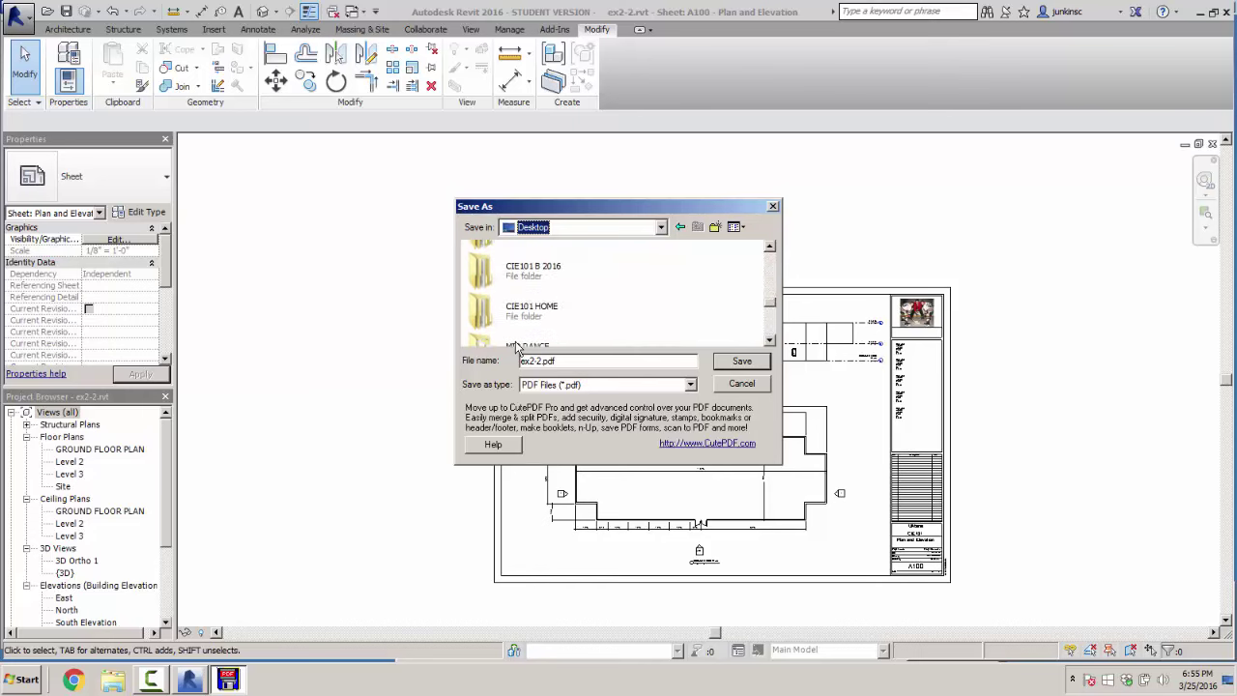
{"action": "key", "text": "Tab"}
{"action": "key", "text": "Return"}
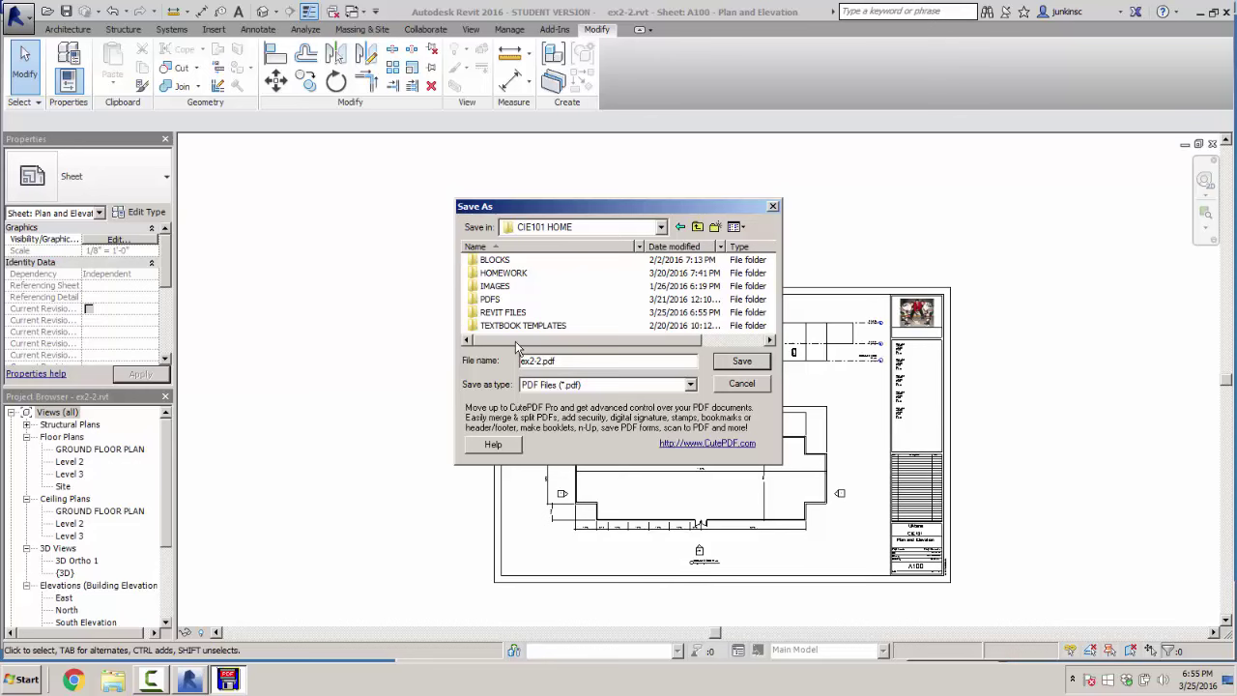
{"action": "key", "text": "p"}
{"action": "key", "text": "Return"}
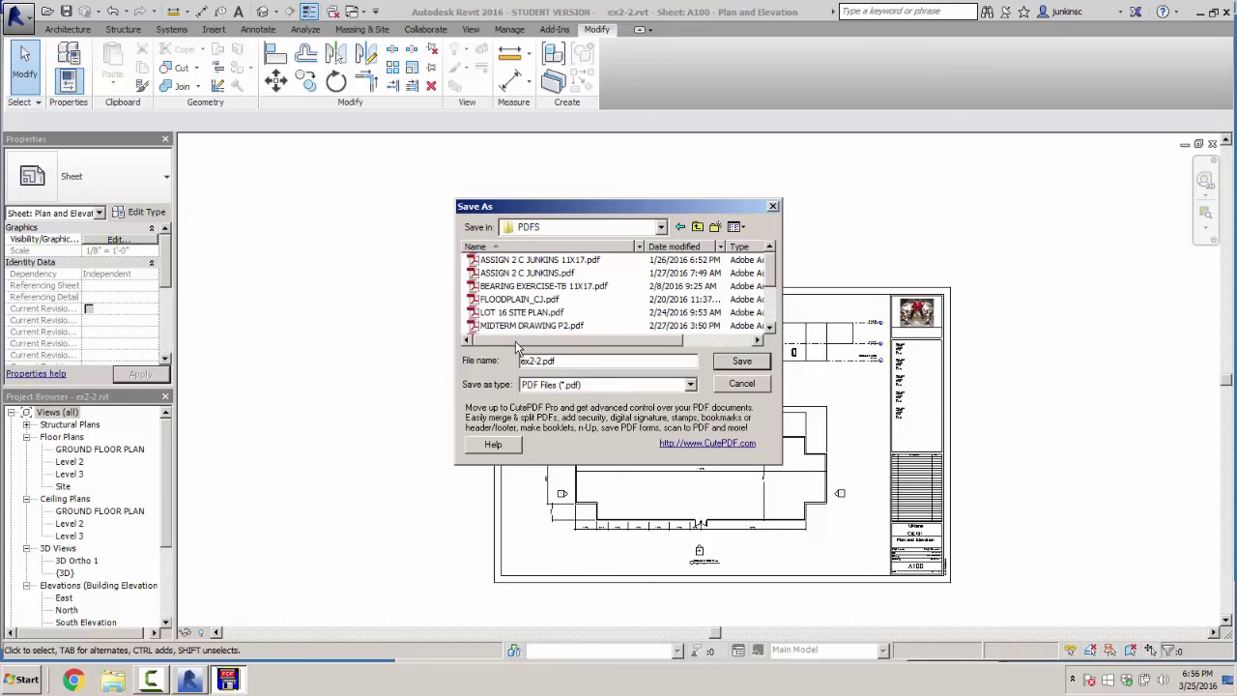
{"action": "key", "text": "Return"}
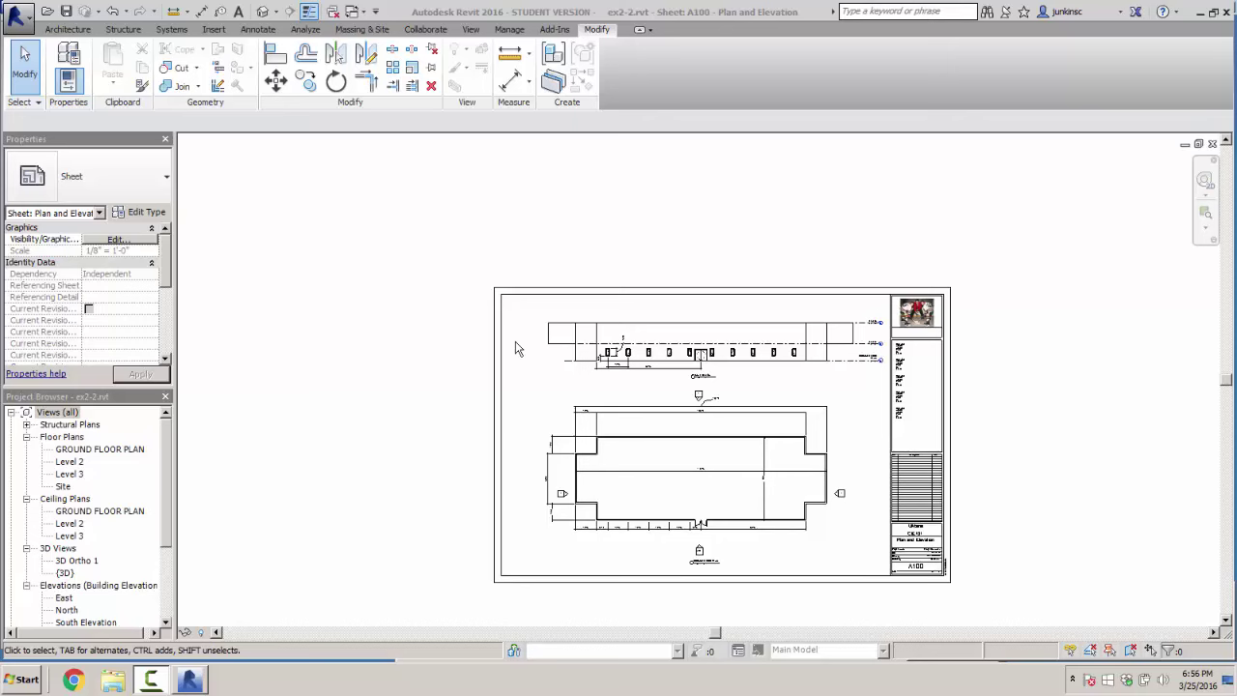
Open ex2-2.pdf from the PDFS folder in Adobe Acrobat Pro and check the printed sheet in a maximized window
{"action": "key", "text": "super+d"}
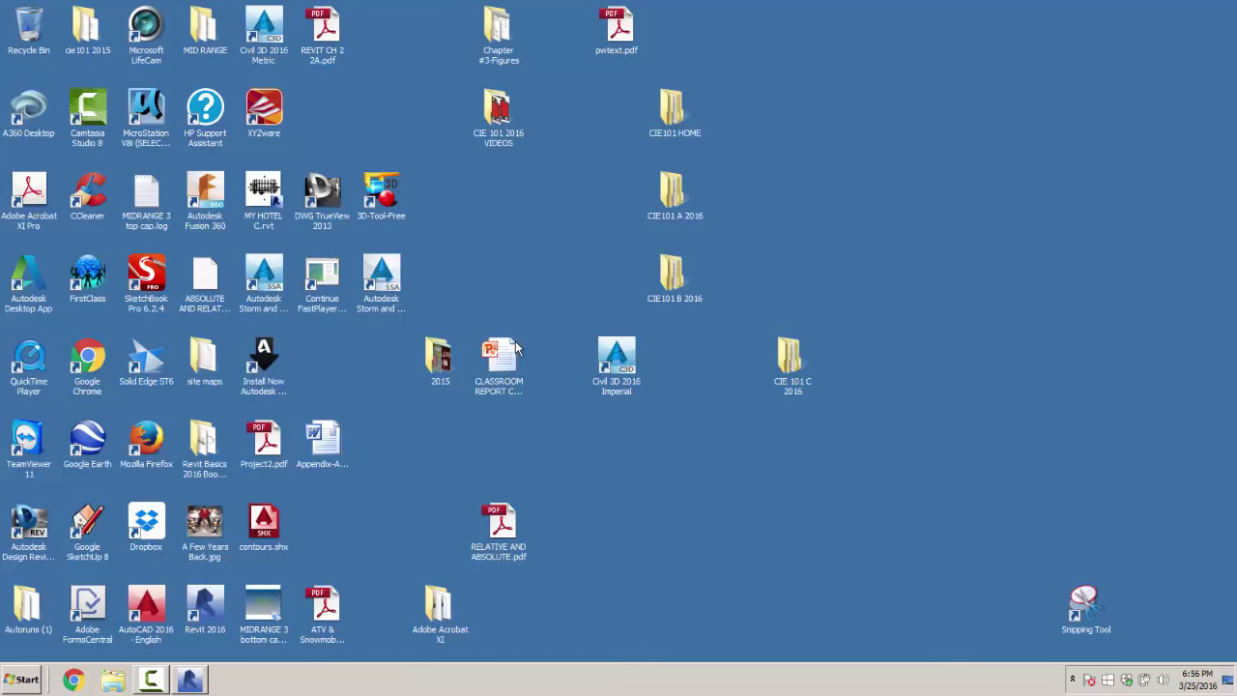
{"action": "key", "text": "p"}
{"action": "key", "text": "Return"}
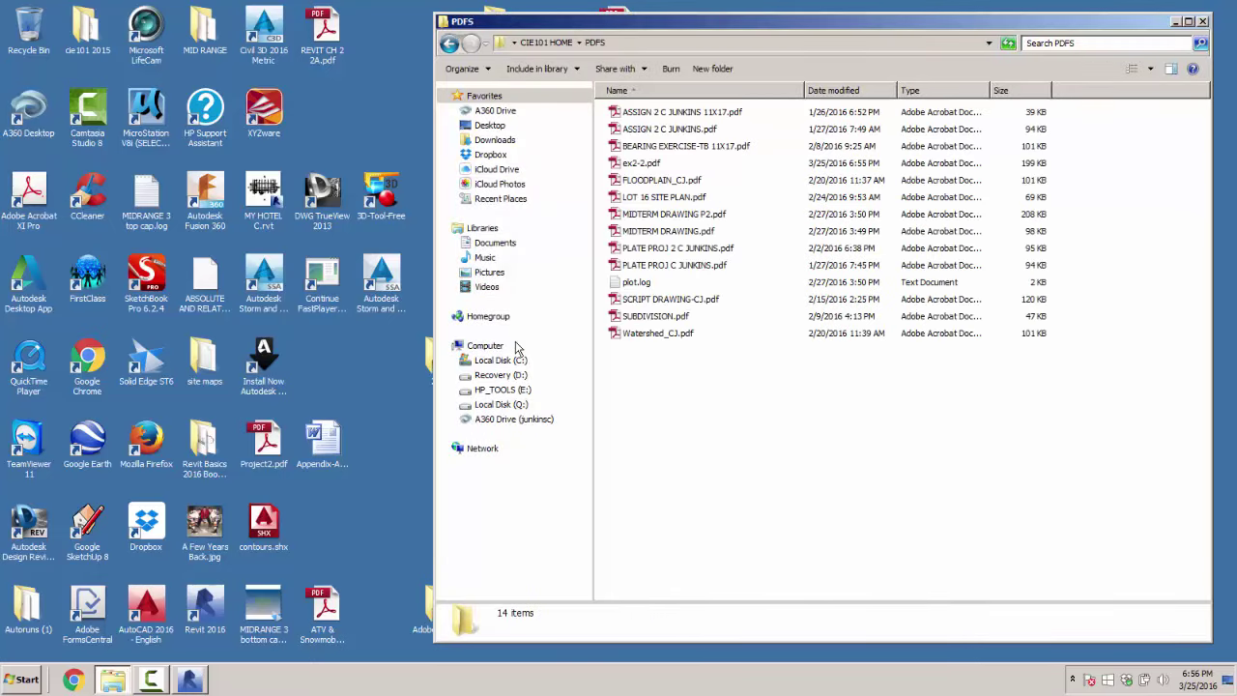
{"action": "key", "text": "e"}
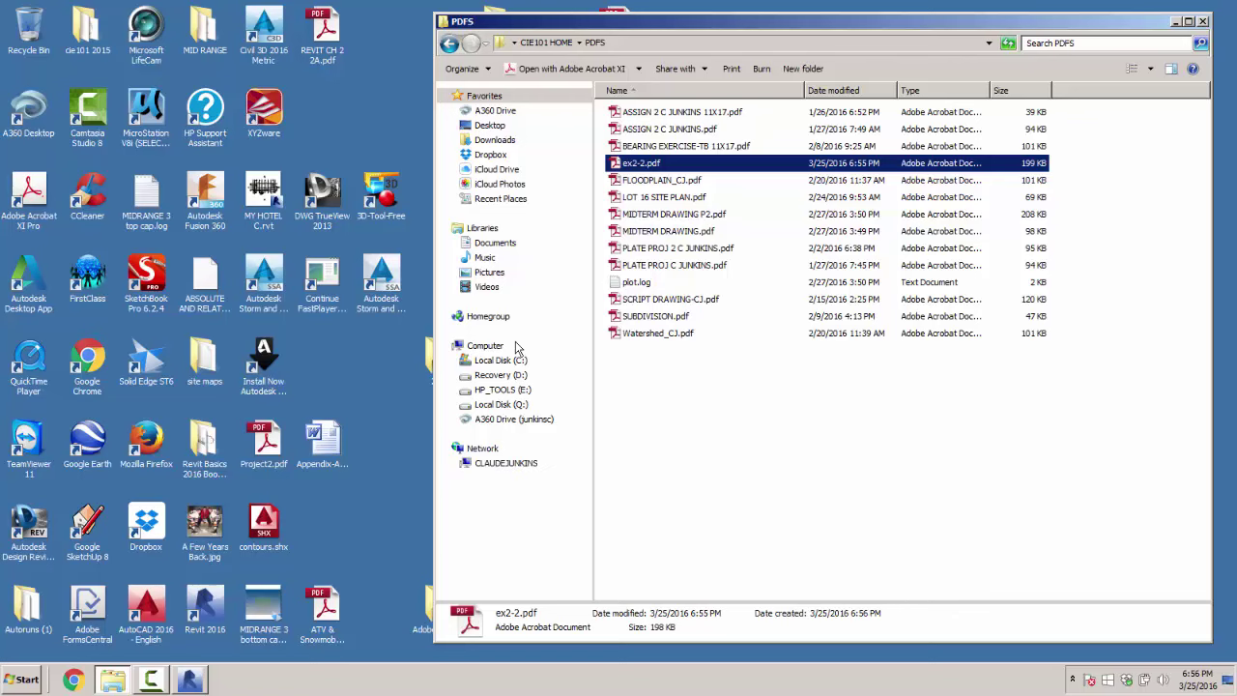
{"action": "key", "text": "Return"}
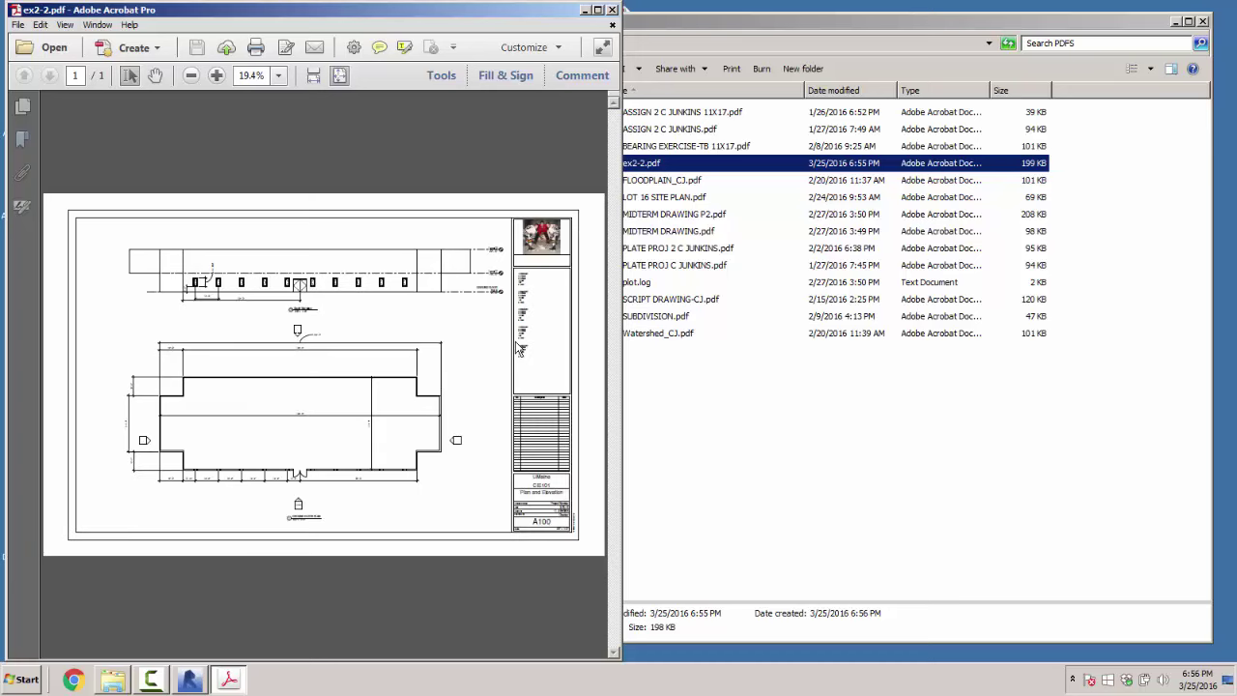
{"action": "key", "text": "super+Up"}
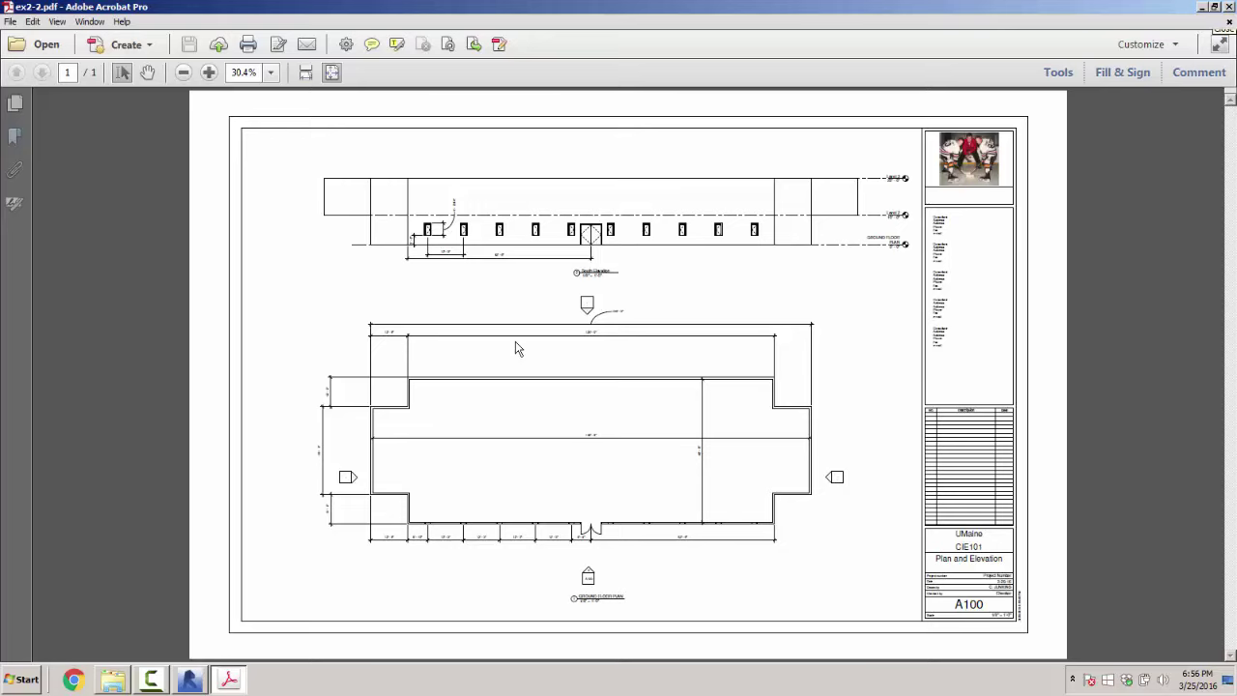
Close the PDF and the PDFS folder window, and switch back to Revit
{"action": "key", "text": "alt+F4"}
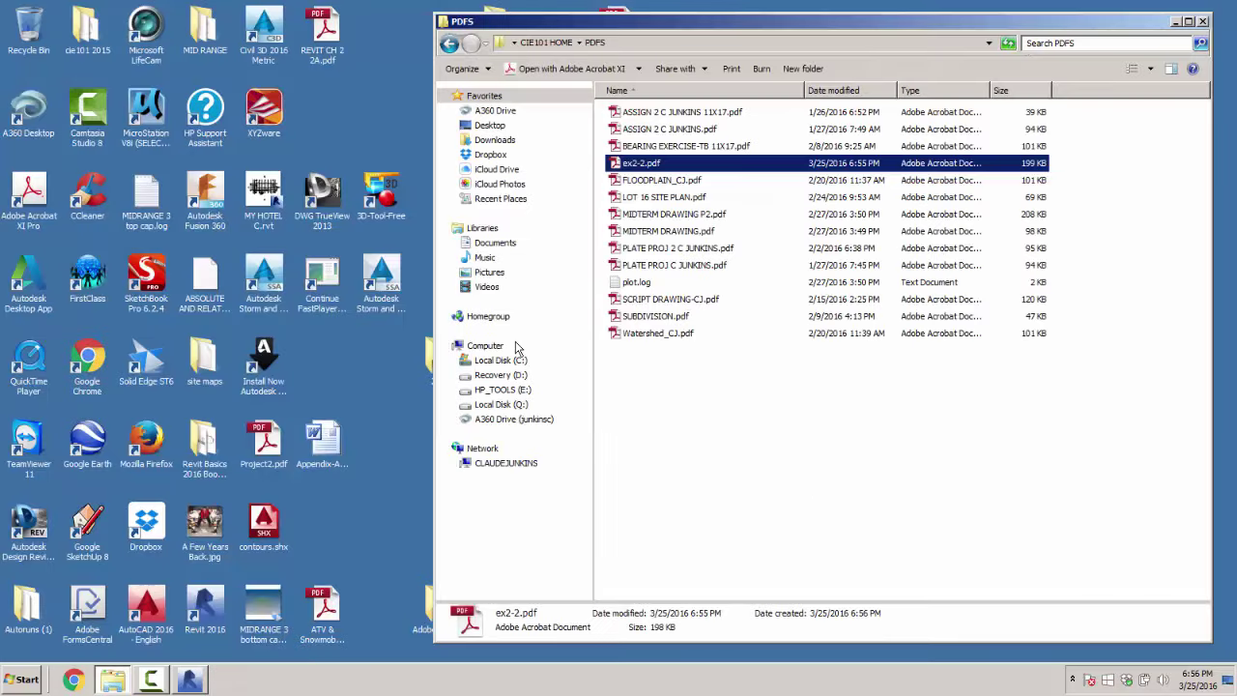
{"action": "key", "text": "alt+F4"}
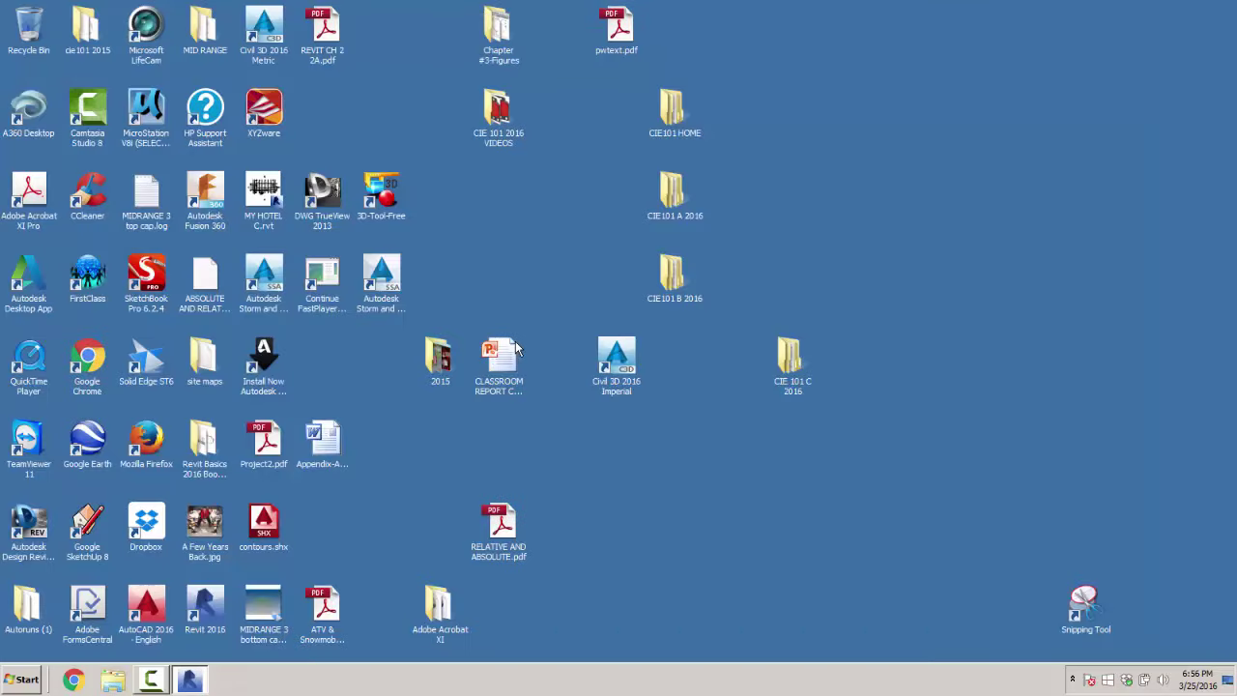
{"action": "key", "text": "alt+Tab"}
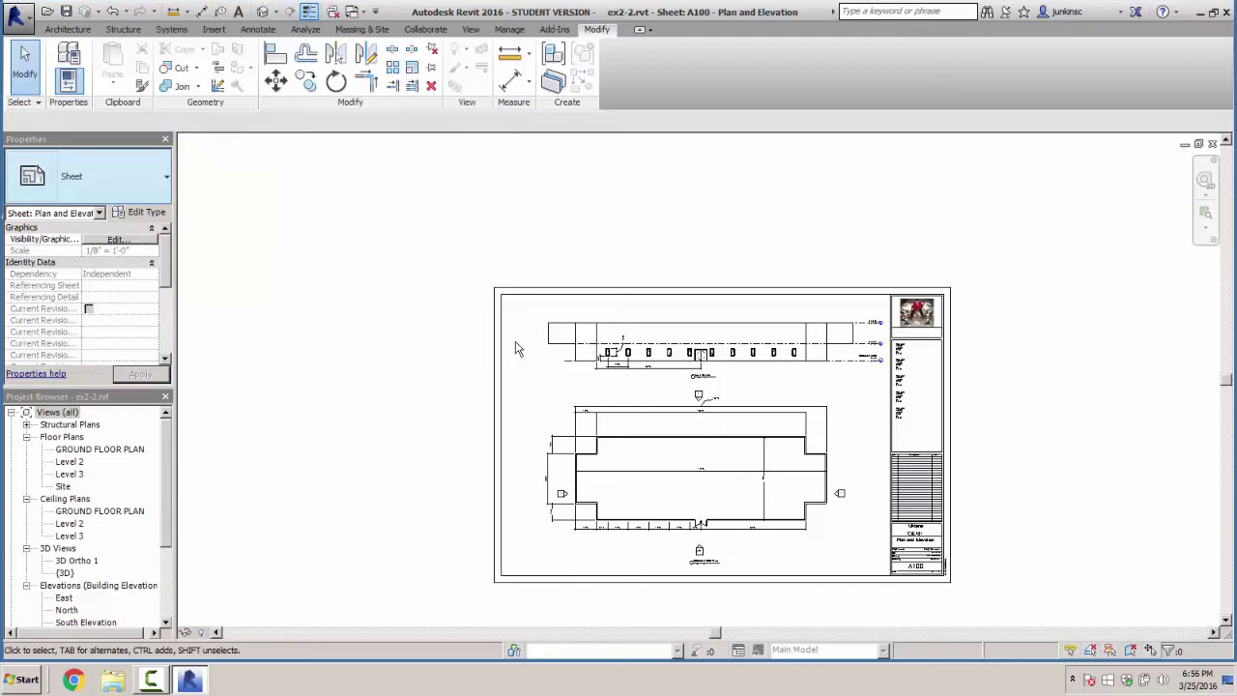
In Print Setup, place the sheet offset from the corner with no margin and set the zoom to 100% size
{"action": "key", "text": "alt+f"}
{"action": "key", "text": "Up"}
{"action": "key", "text": "Up"}
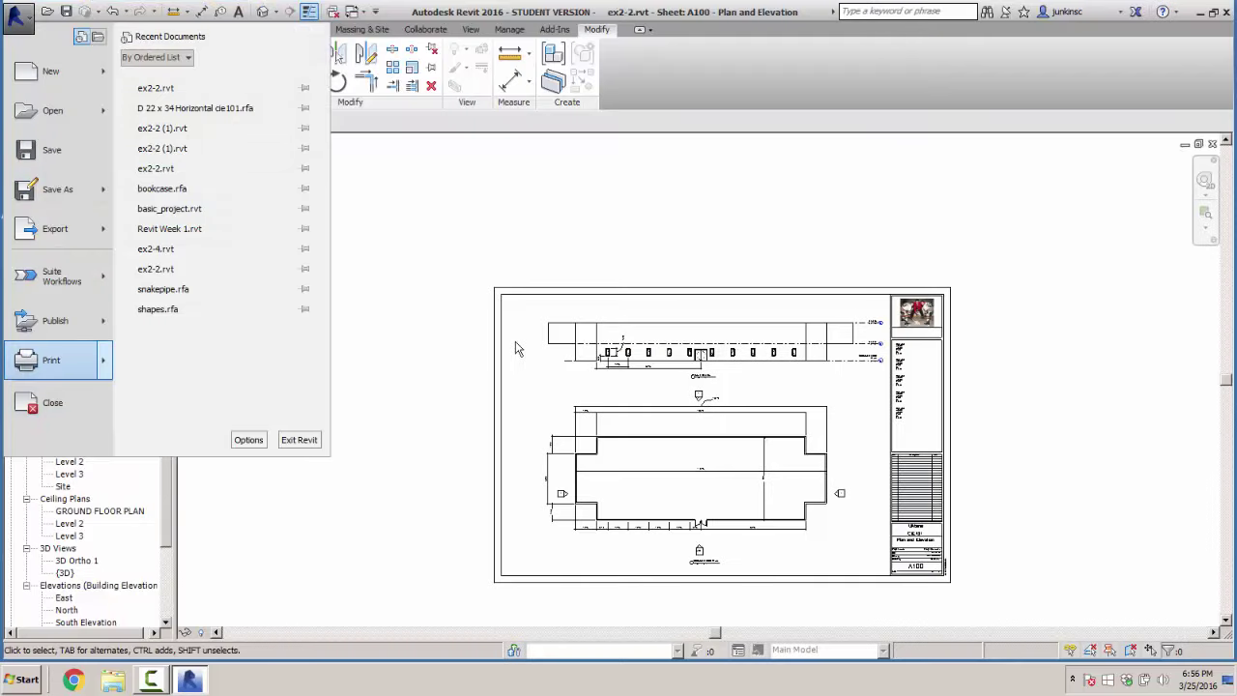
{"action": "key", "text": "Right"}
{"action": "key", "text": "Up"}
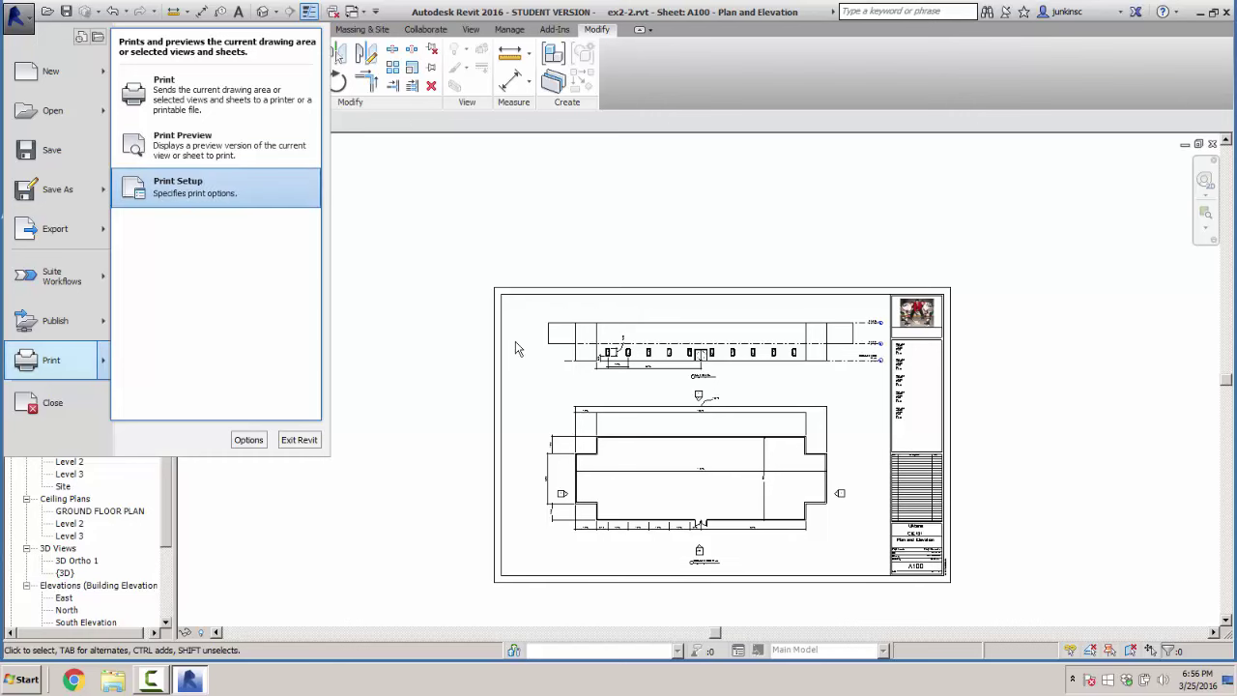
{"action": "key", "text": "Return"}
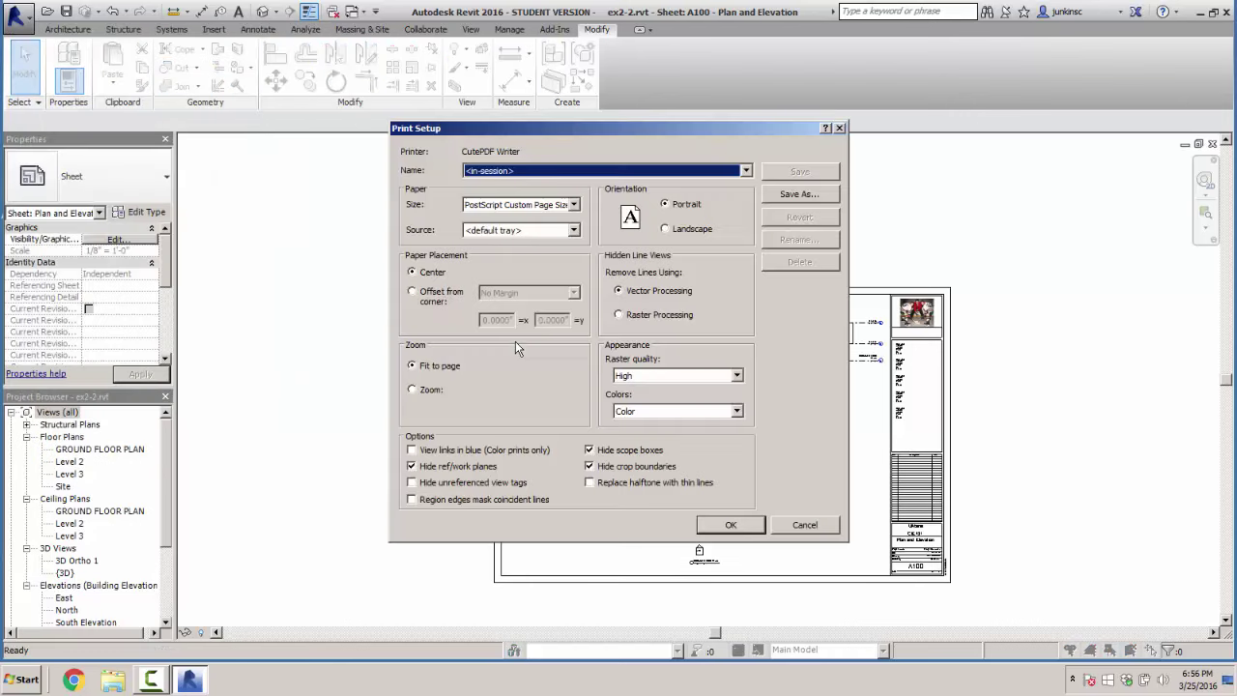
{"action": "key", "text": "alt+o"}
{"action": "key", "text": "alt+z"}
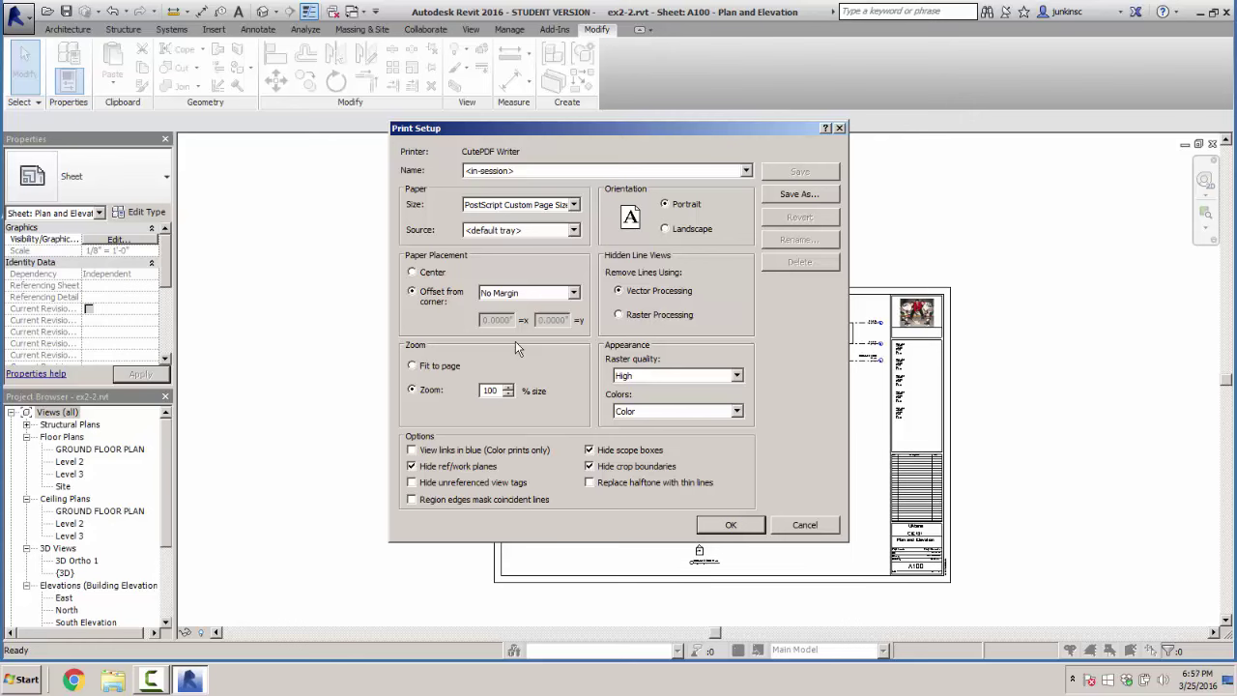
Save the print settings as a new setup named "cie101 print 22x34" and accept the setup
{"action": "key", "text": "alt+n"}
{"action": "key", "text": "alt+Down"}
{"action": "key", "text": "Escape"}
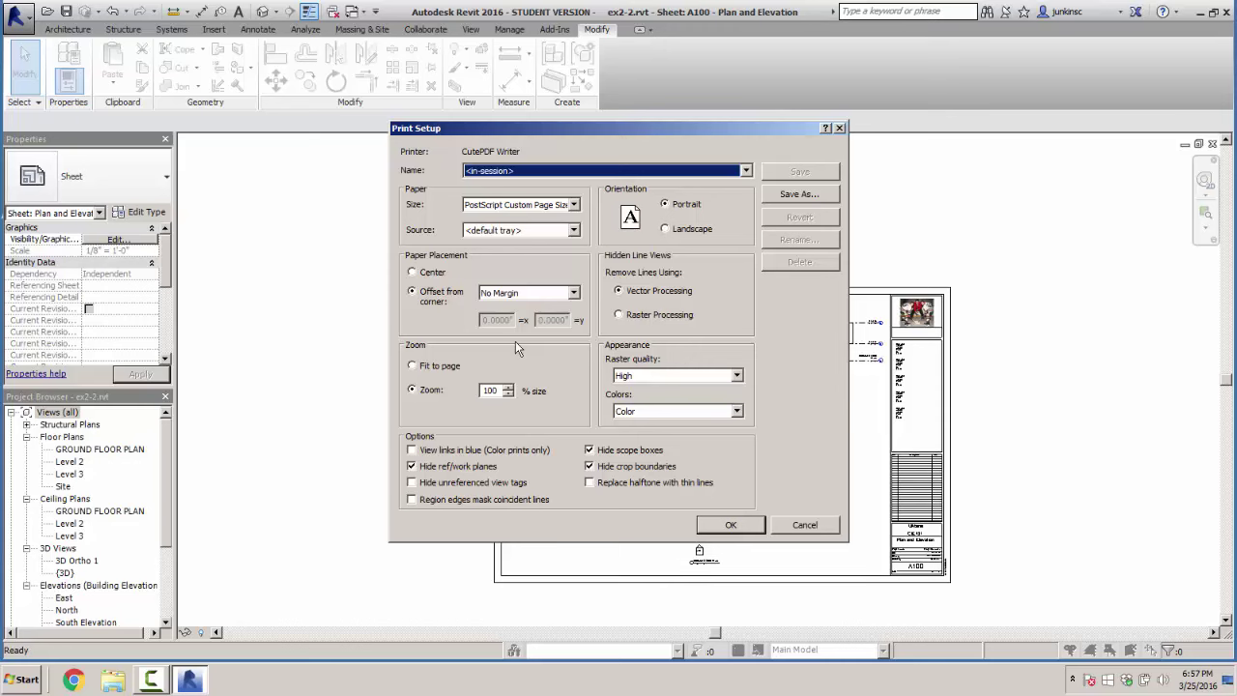
{"action": "key", "text": "alt+a"}
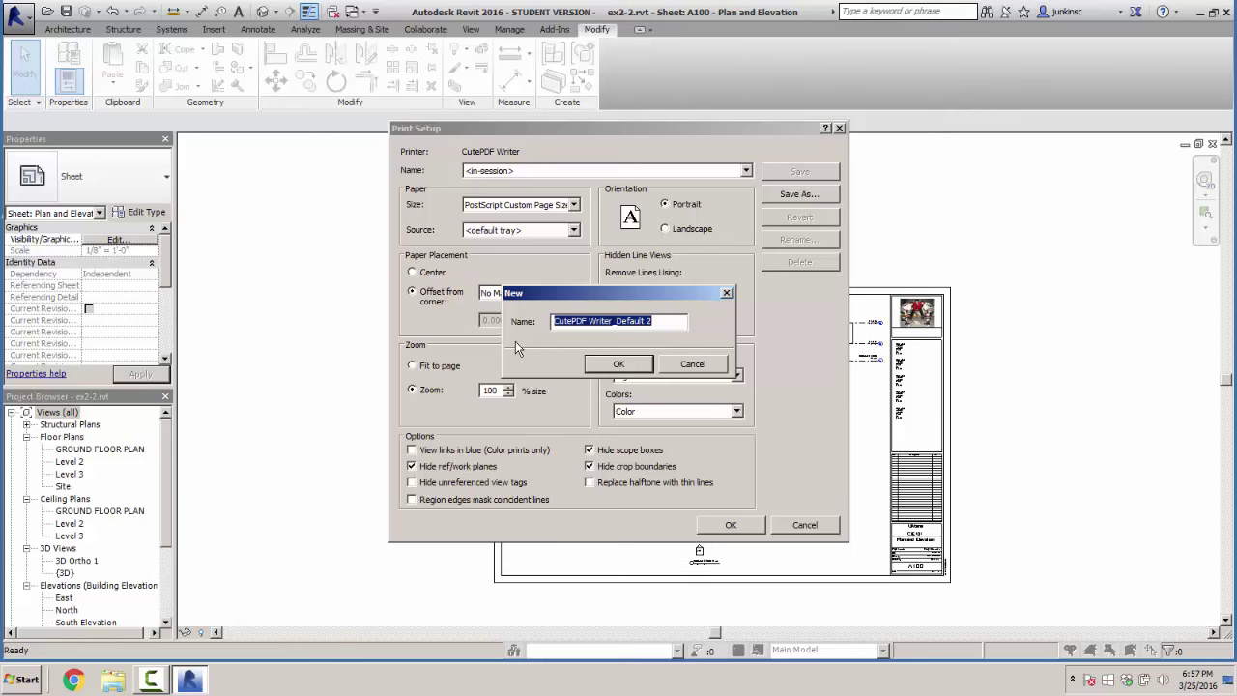
{"action": "type", "text": "cie101"}
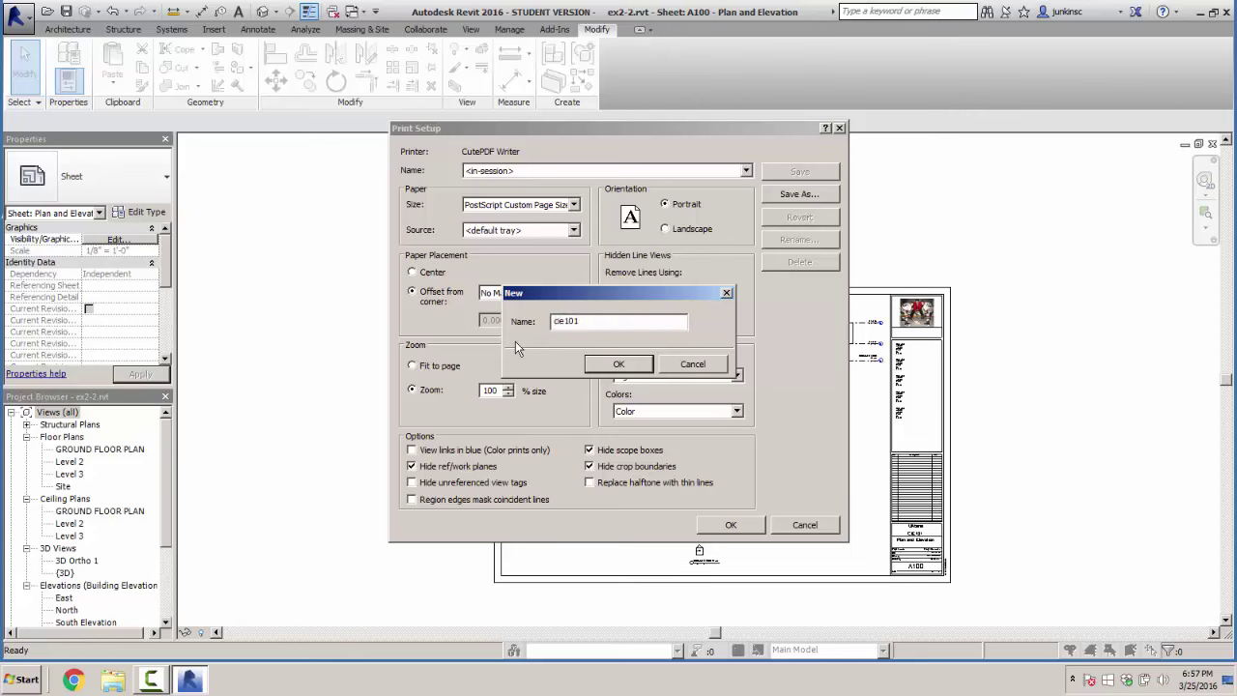
{"action": "type", "text": " print 22x34"}
{"action": "key", "text": "Return"}
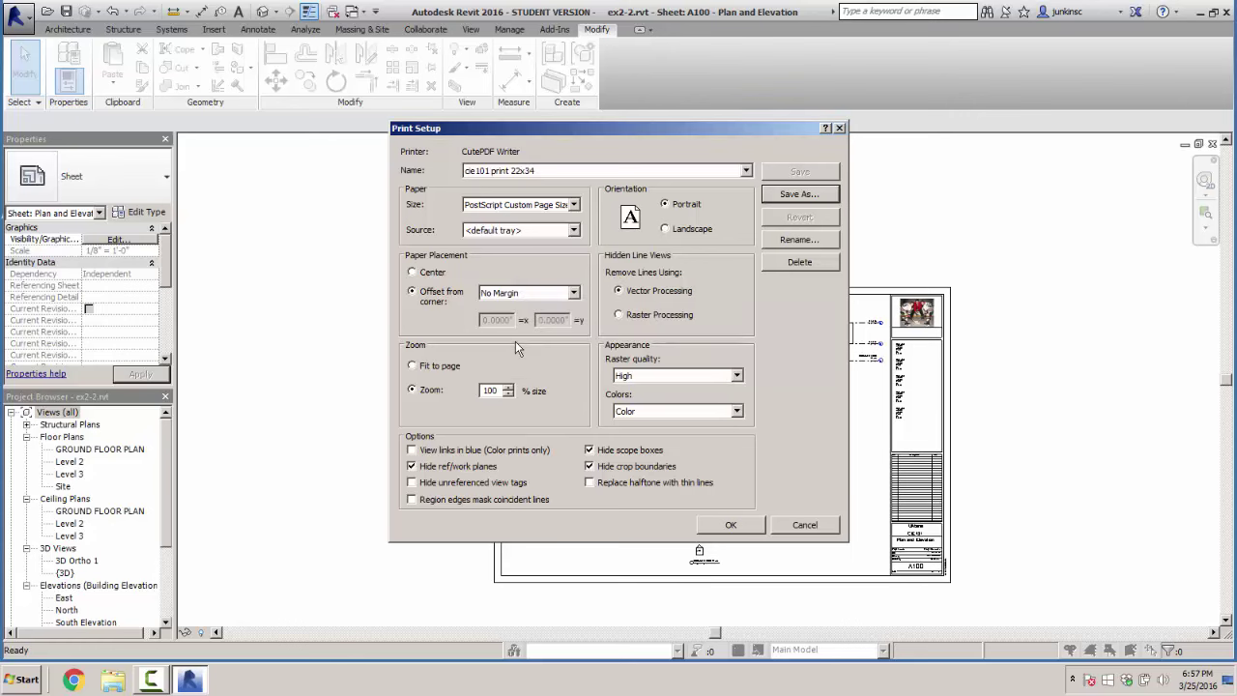
{"action": "key", "text": "Return"}
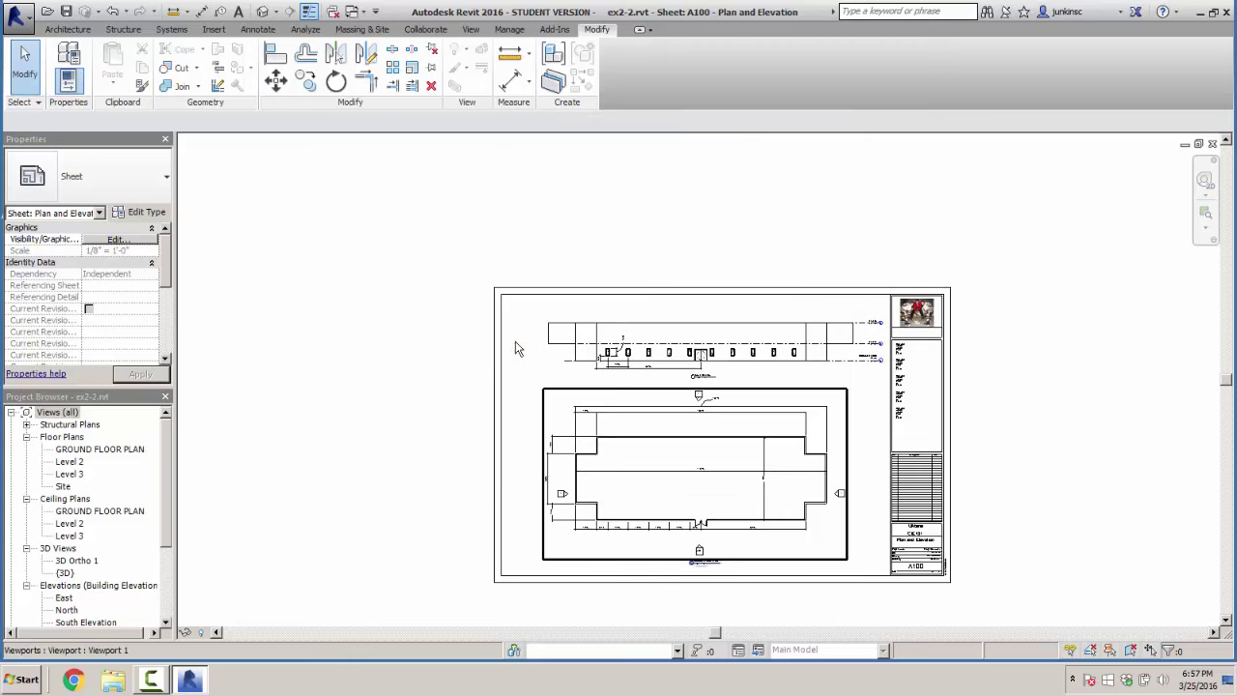
Preview the A100 sheet with the cie101 print 22x34 setup and send the current window to CutePDF Writer
{"action": "key", "text": "Escape"}
{"action": "key", "text": "alt"}
{"action": "key", "text": "f"}
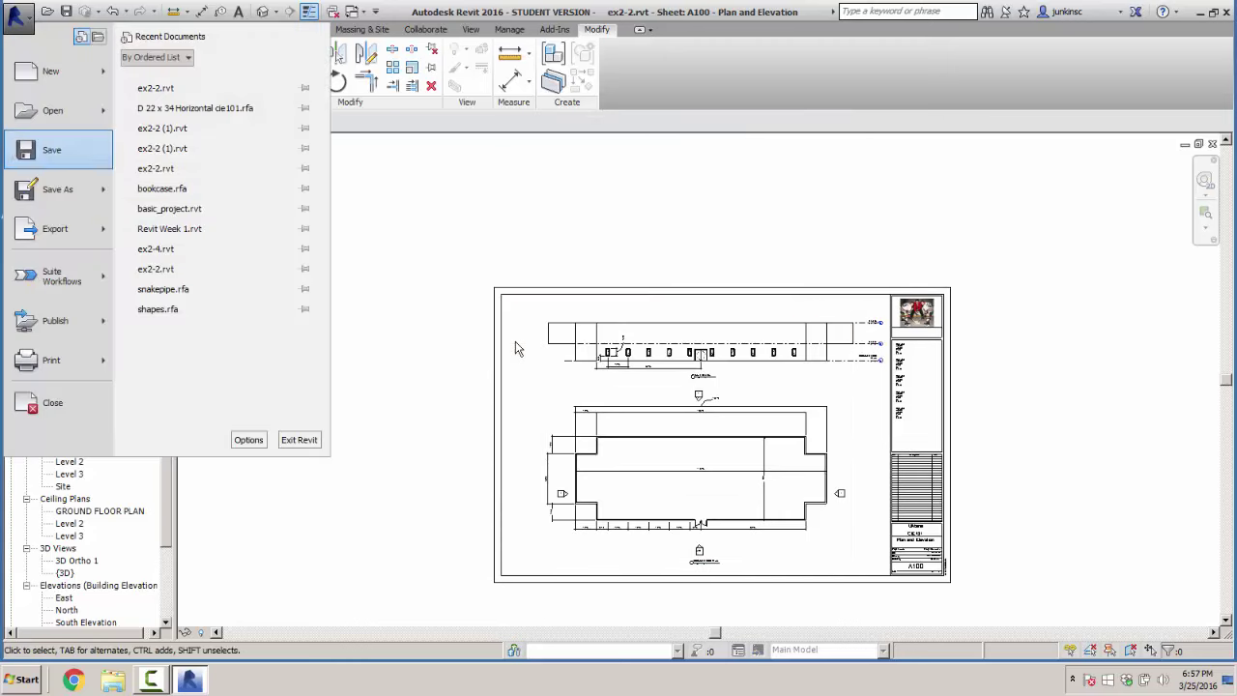
{"action": "mouse_move", "coordinate": [58, 359]}
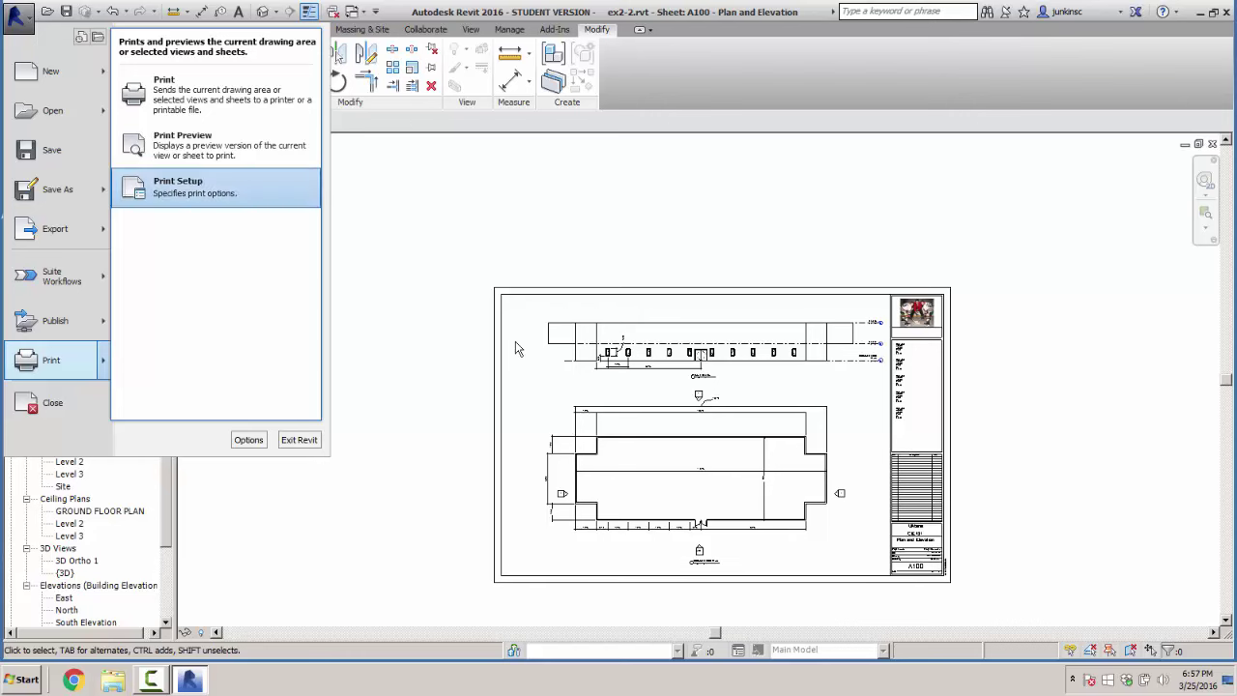
{"action": "key", "text": "Up"}
{"action": "key", "text": "Up"}
{"action": "key", "text": "Return"}
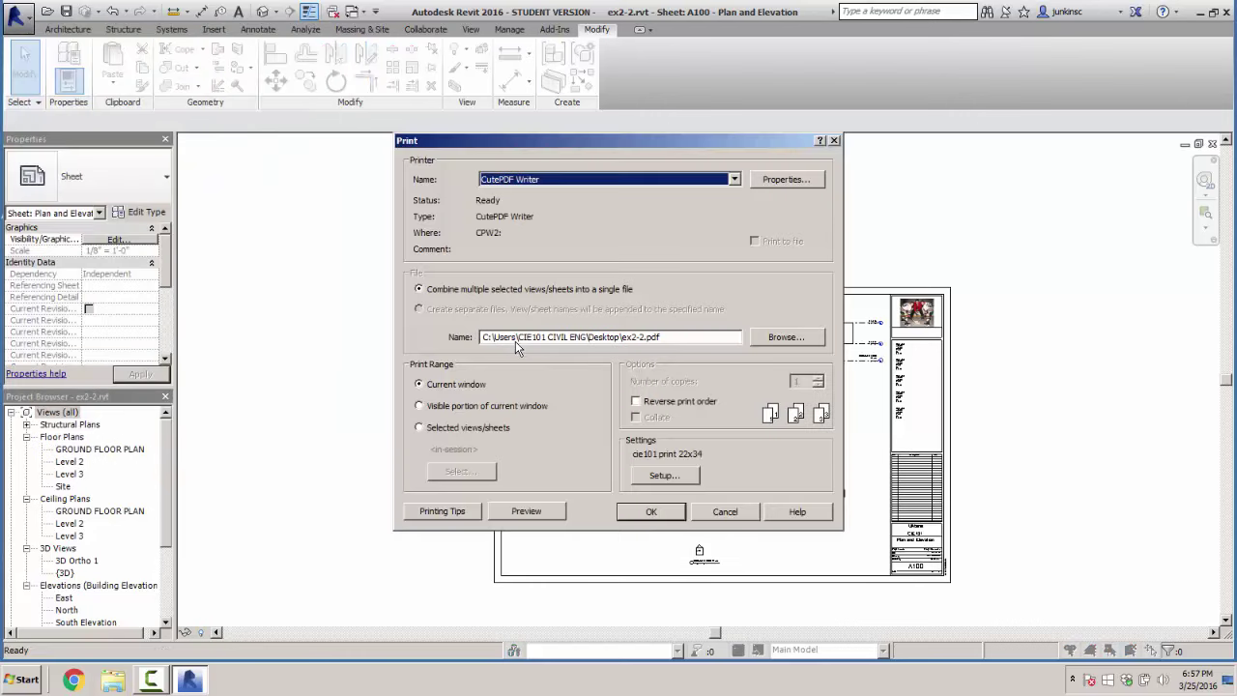
{"action": "key", "text": "alt+Down"}
{"action": "key", "text": "Escape"}
{"action": "key", "text": "alt+w"}
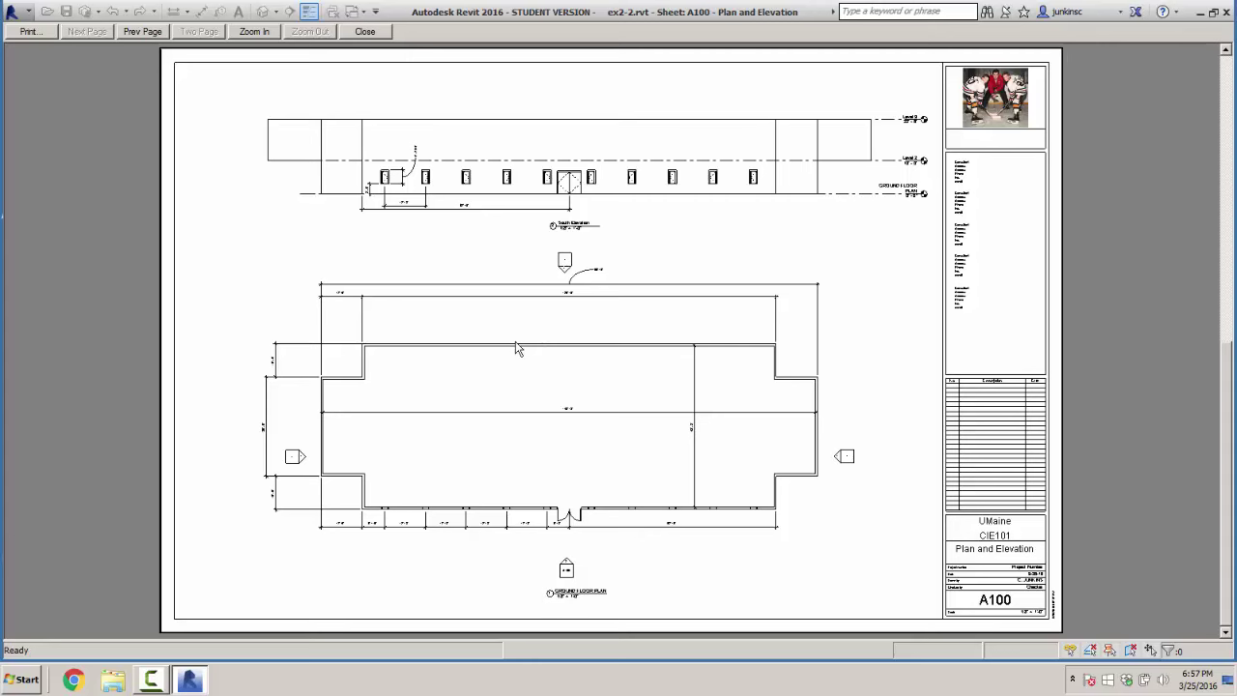
{"action": "key", "text": "Escape"}
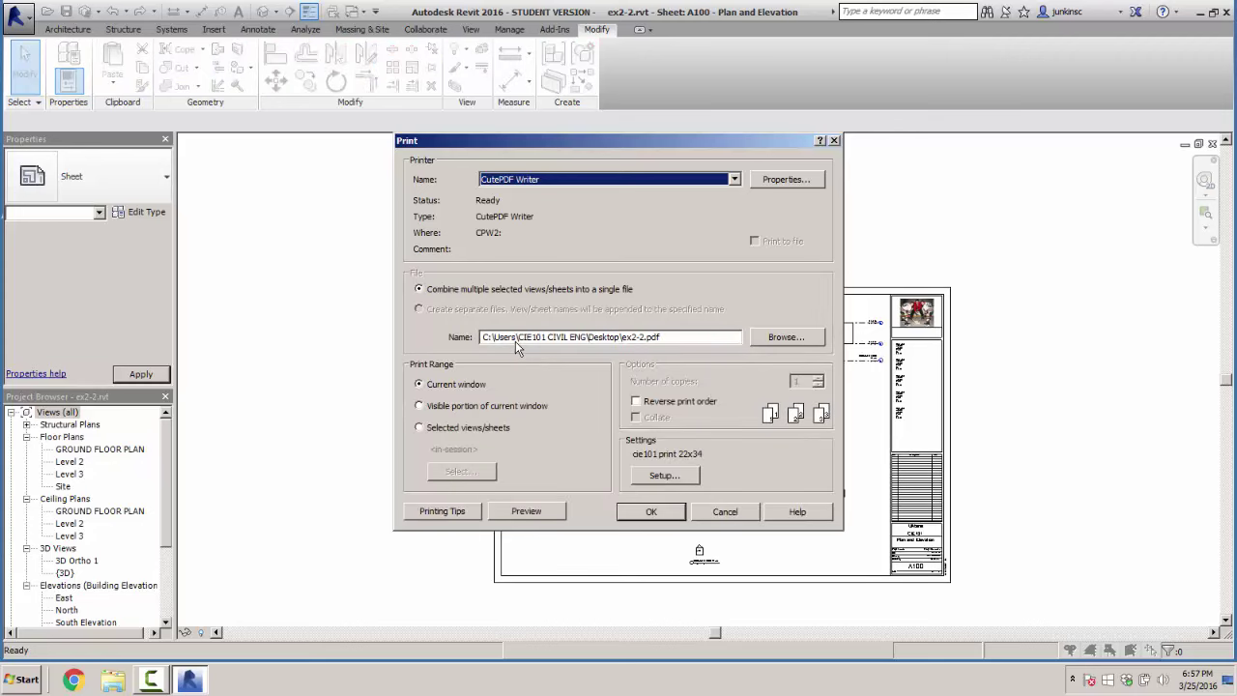
{"action": "key", "text": "Return"}
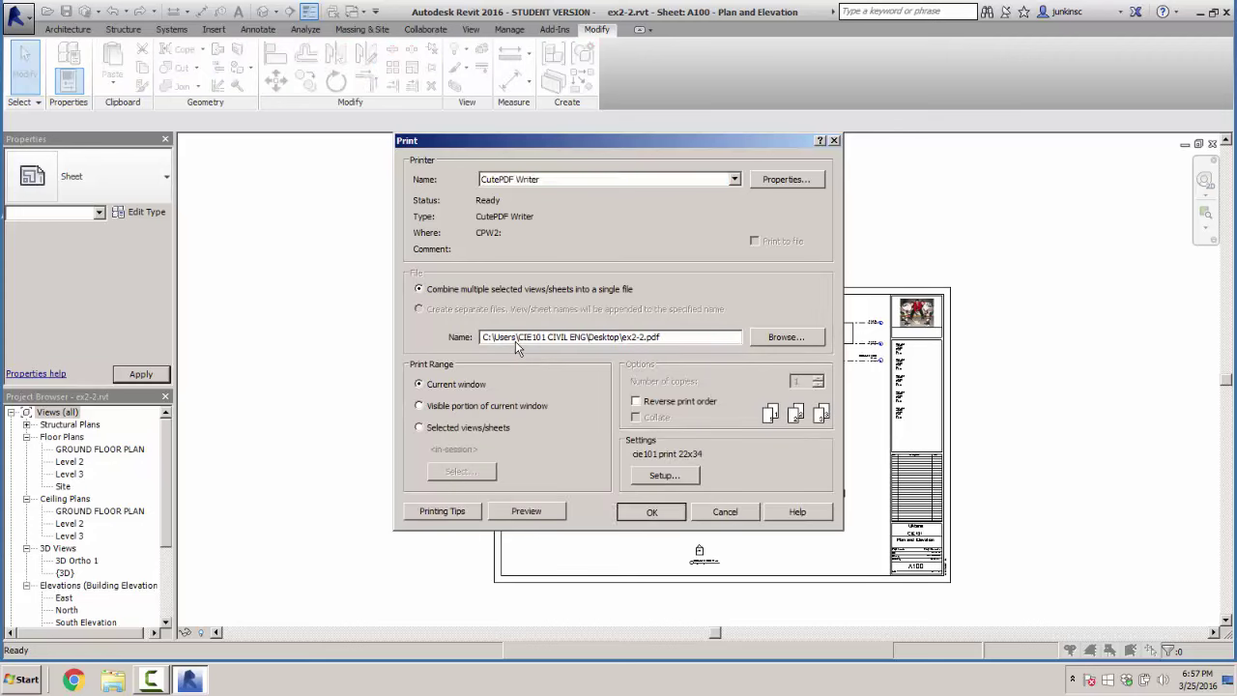